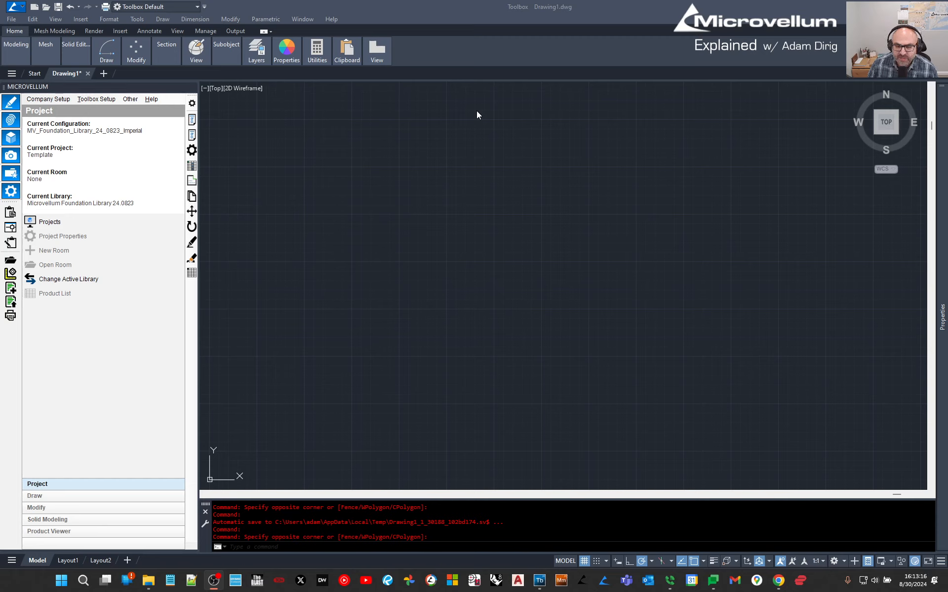
View the Toolbox 2024 About information from the help menu, then close it.
left_click(331, 19)
left_click(346, 31)
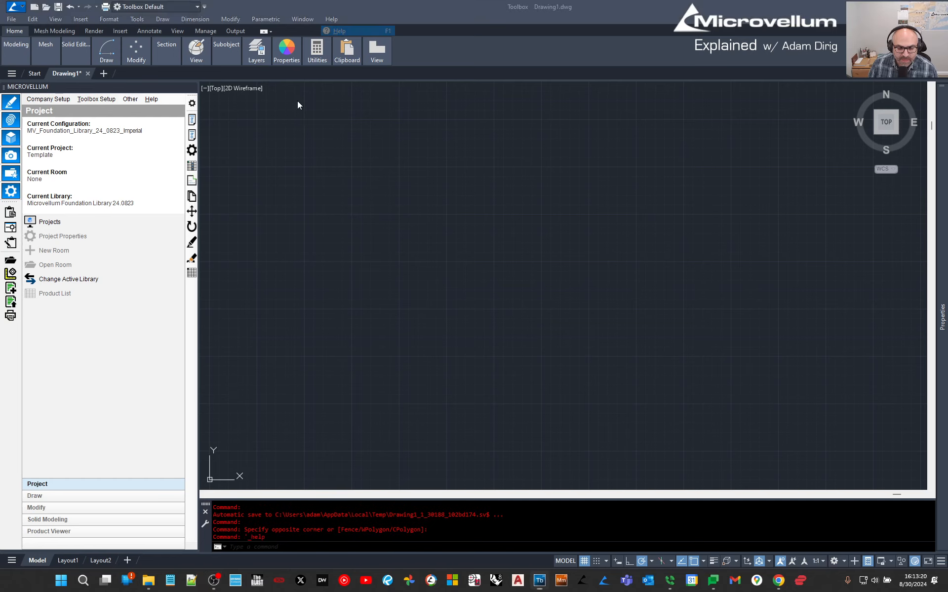
left_click(335, 22)
left_click(339, 31)
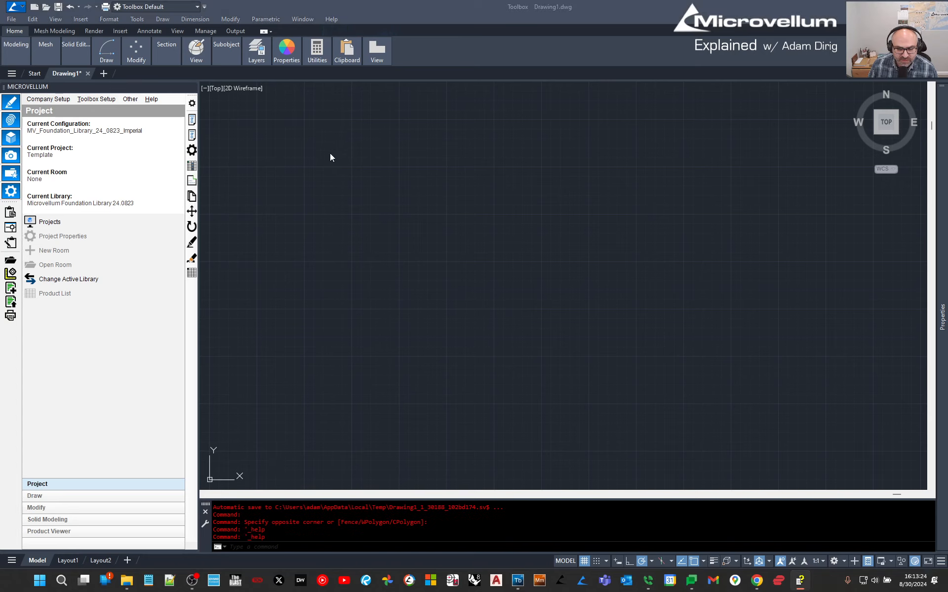
left_click(335, 19)
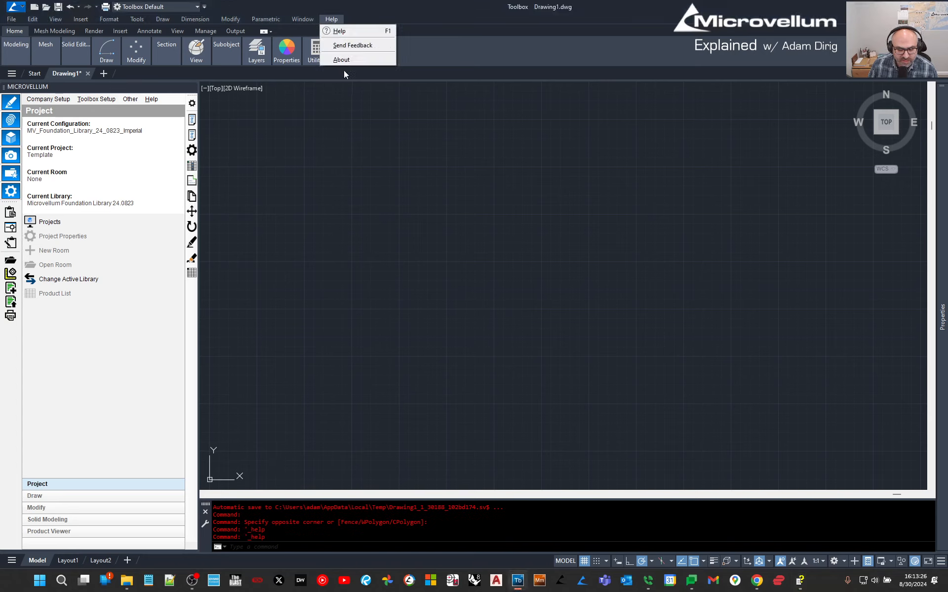
left_click(346, 59)
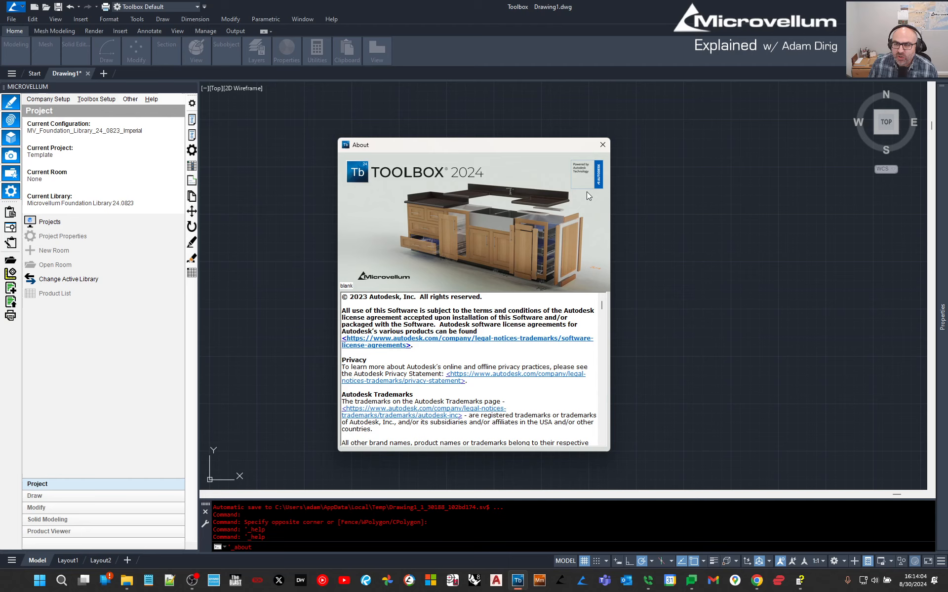
left_click(603, 145)
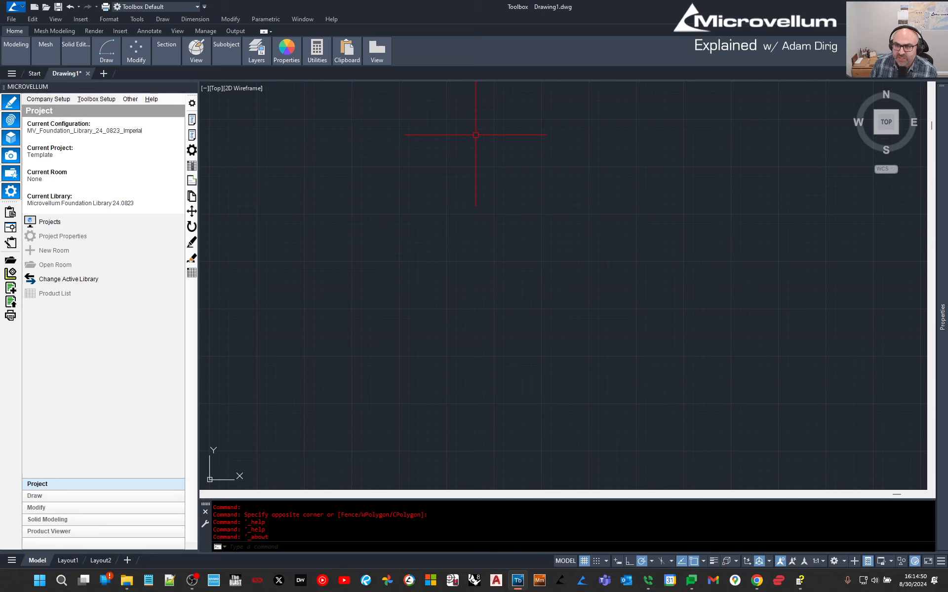
Show the About Microvellum licence details, centre the window, and close it.
left_click(151, 99)
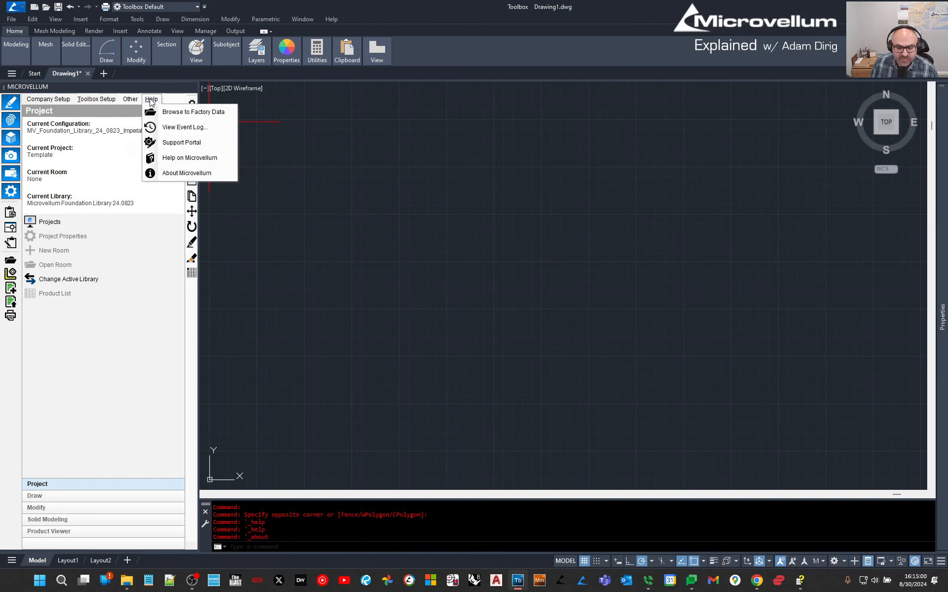
left_click(176, 177)
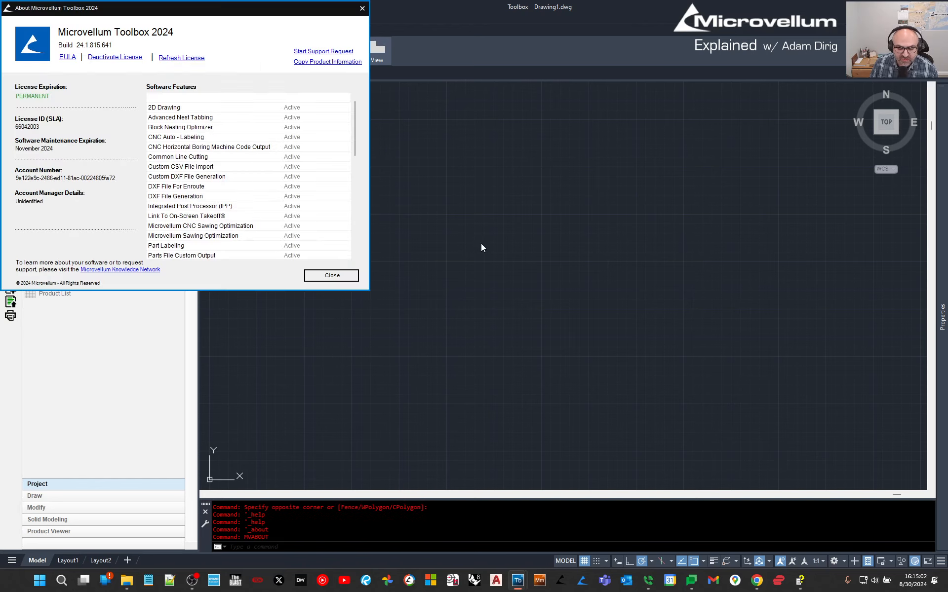
left_click_drag(185, 10, 465, 121)
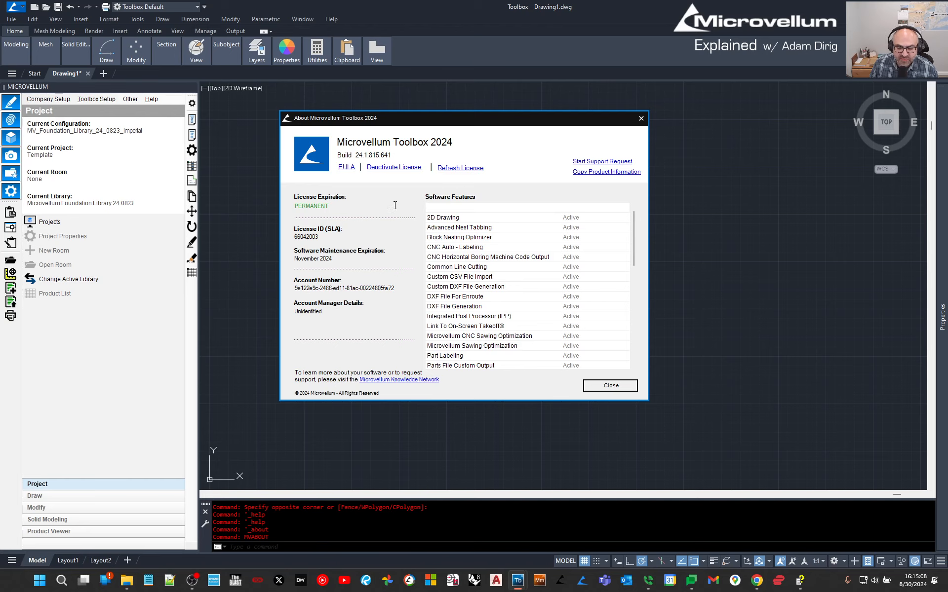
left_click(621, 385)
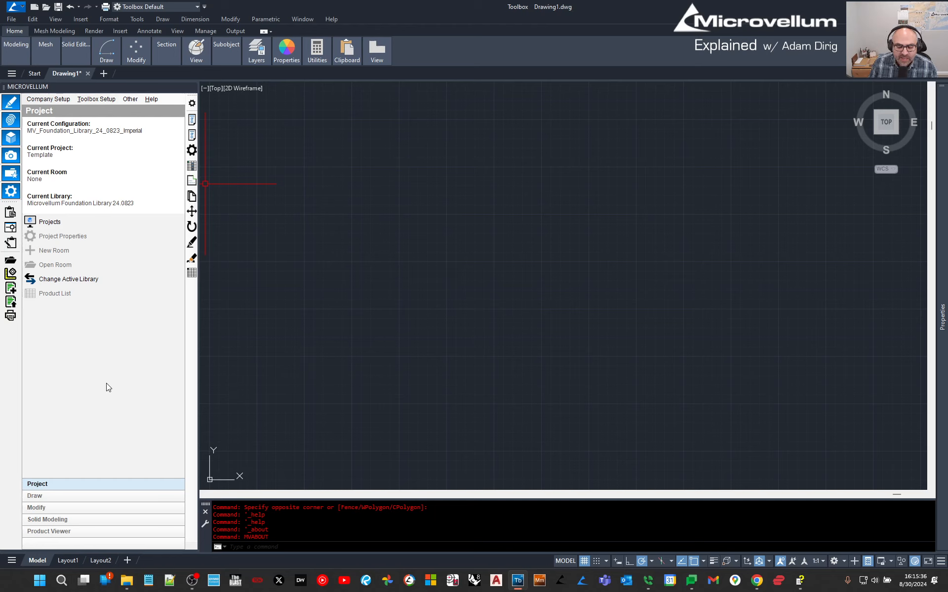
Drag a selection window across the empty canvas.
left_click(458, 229)
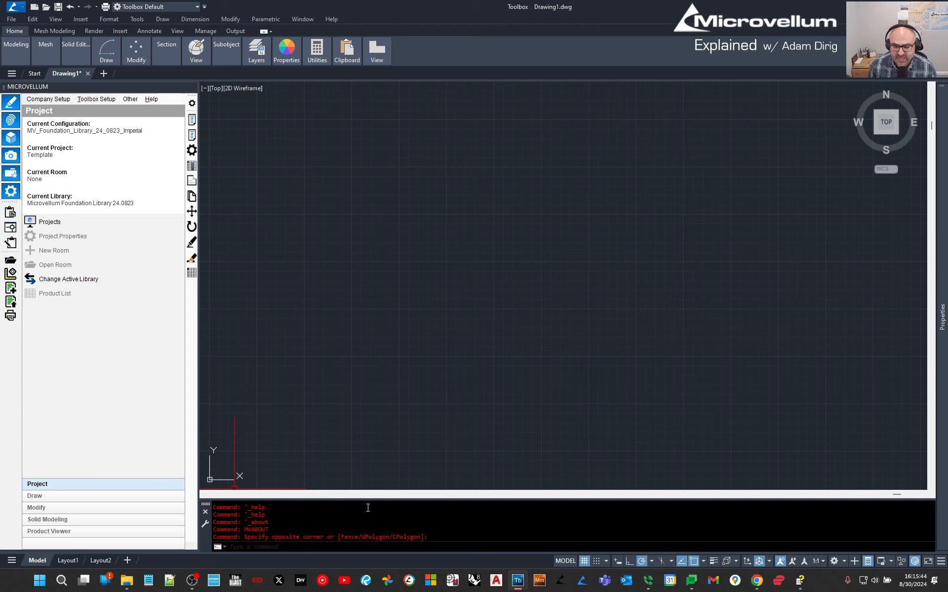
left_click(338, 163)
left_click(299, 120)
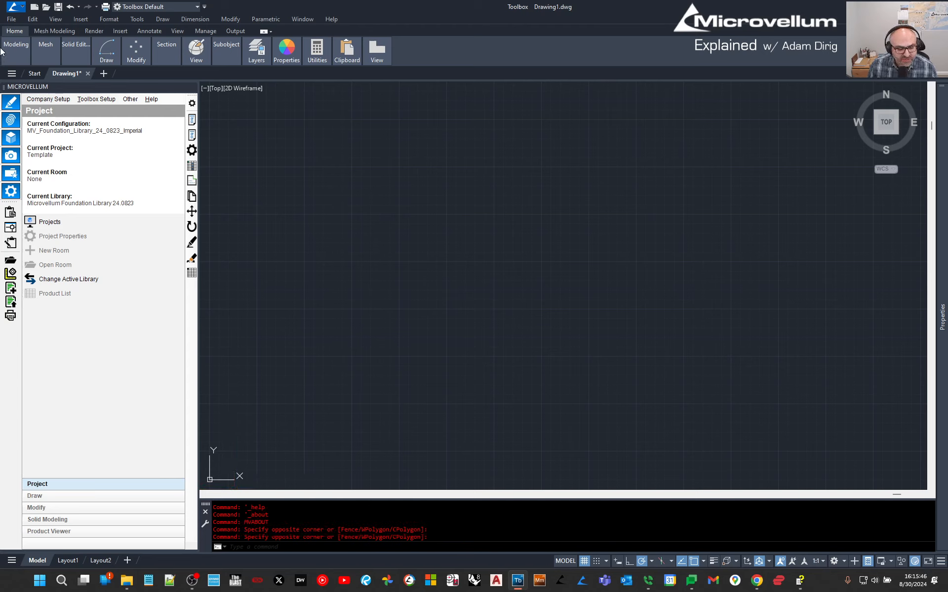
Cycle the ribbon through its minimize states, ending with compact panel buttons.
mouse_move(144, 48)
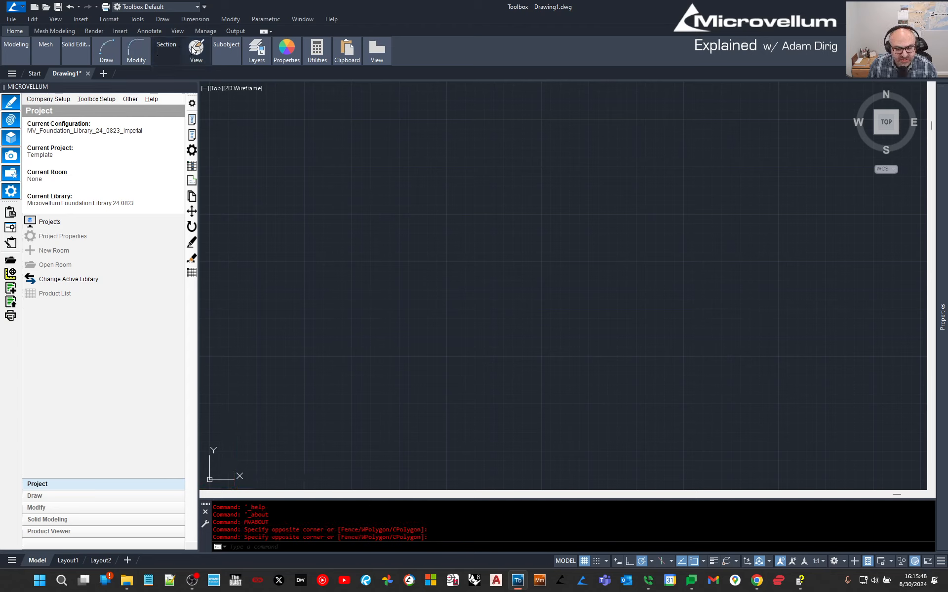
mouse_move(384, 48)
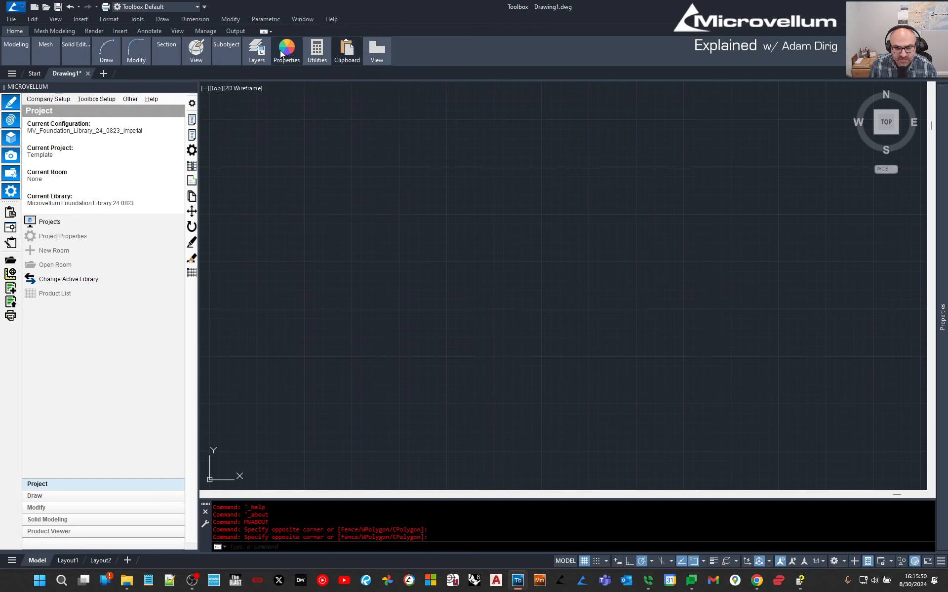
left_click(264, 31)
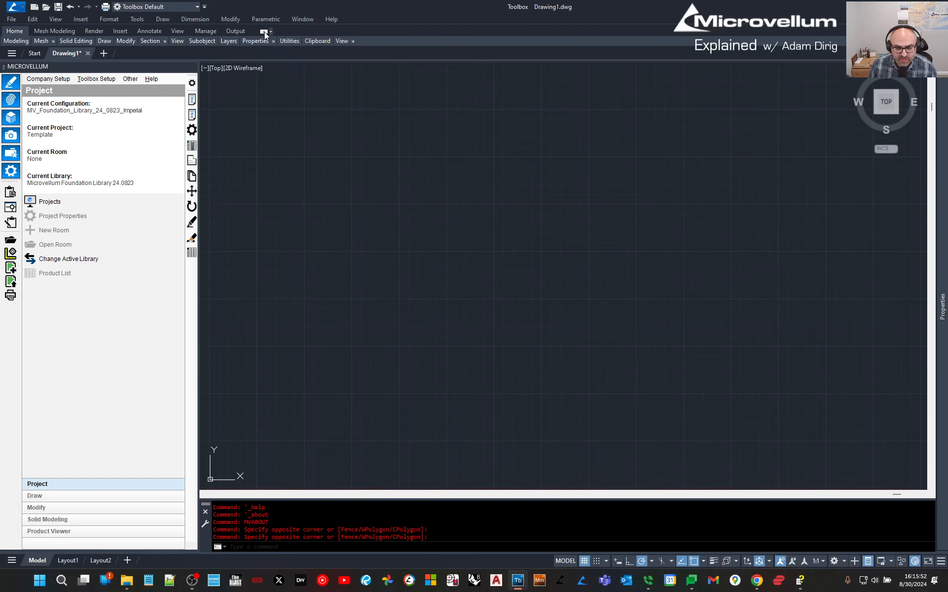
left_click(264, 31)
left_click(265, 32)
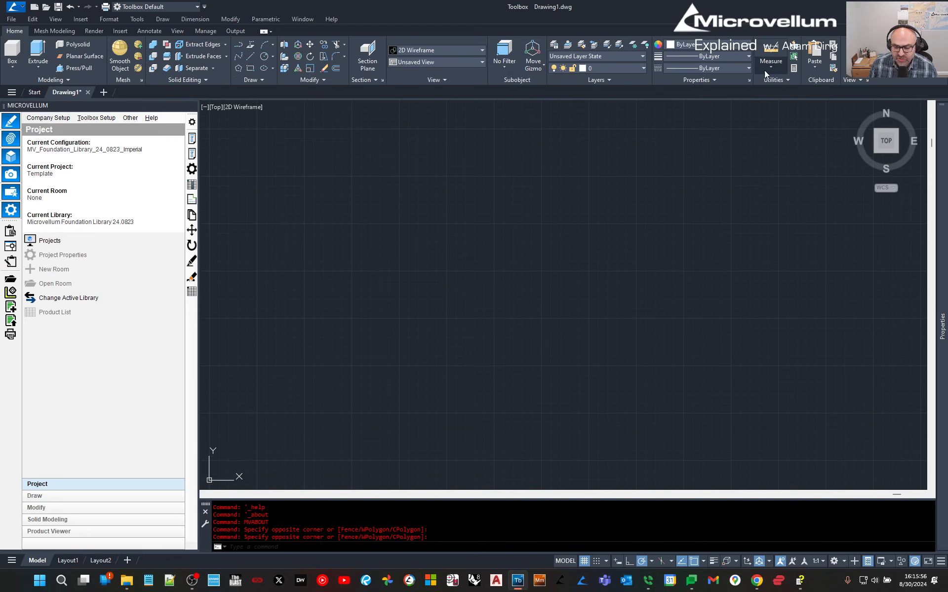
left_click(264, 32)
mouse_move(410, 67)
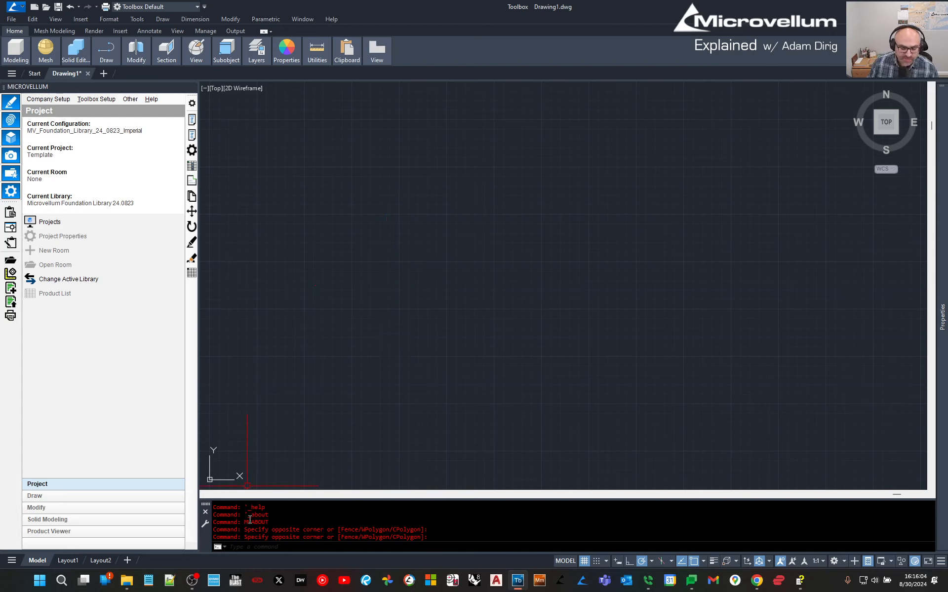
Draw a rectangle with the REC command.
left_click(260, 546)
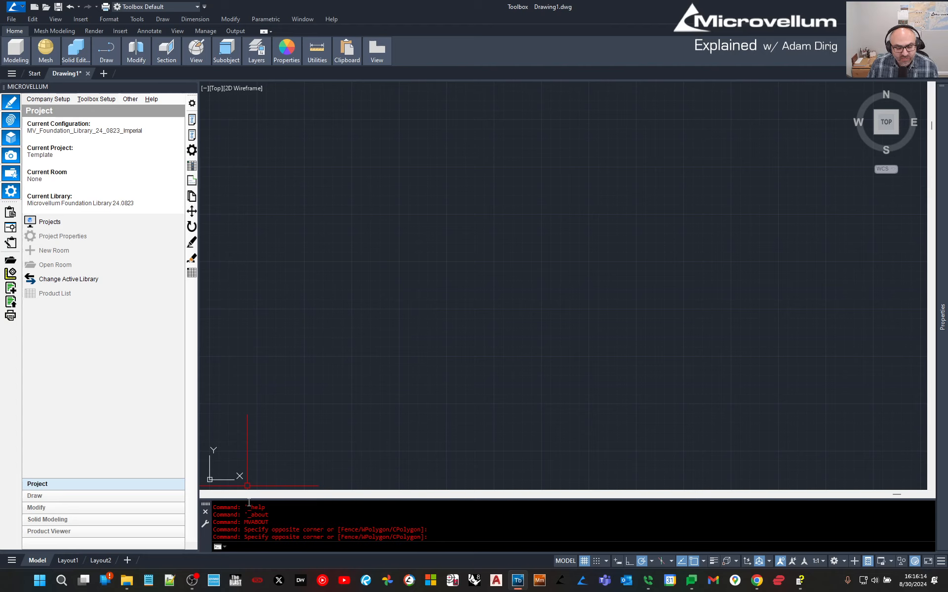
left_click(529, 295)
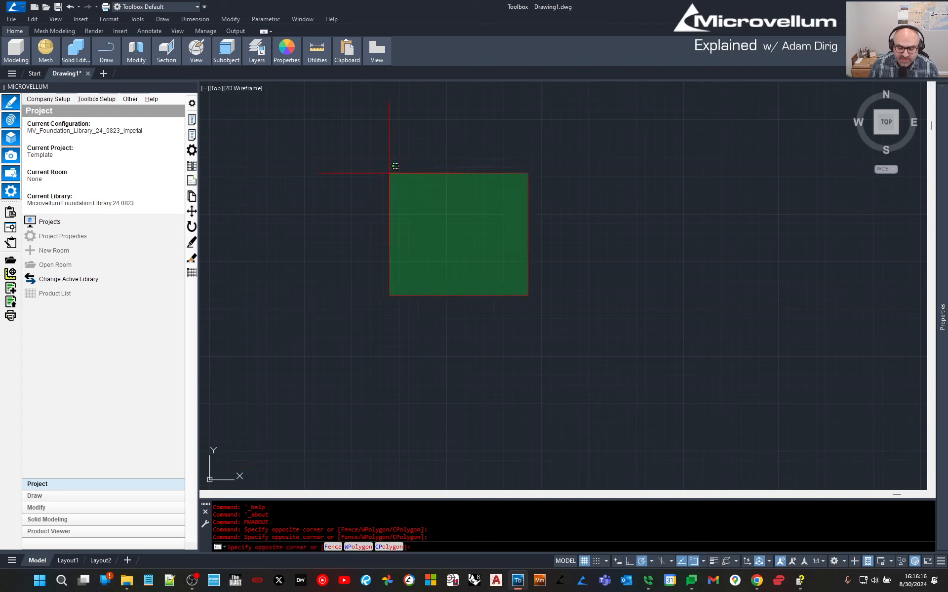
key("Escape")
type("rec")
key("Return")
left_click(374, 353)
left_click(711, 171)
key("Escape")
Draw a diagonal line from inside the rectangle to above it.
type("l")
key("Return")
left_click(526, 269)
left_click(614, 119)
key("Escape")
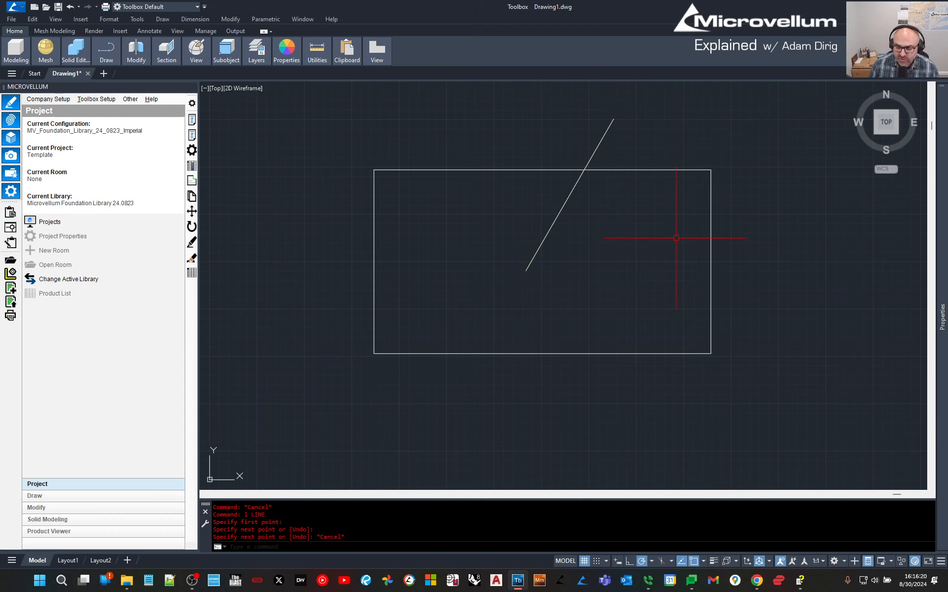
Draw a circle in the rectangle's right half.
type("c")
key("Return")
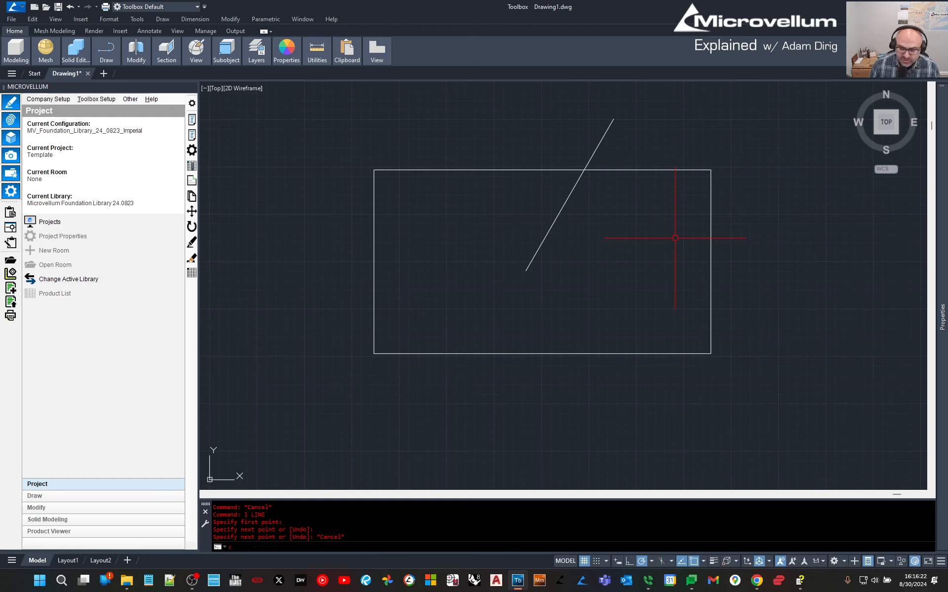
left_click(669, 249)
left_click(620, 296)
key("Escape")
Dimension the rectangle 17.7720 wide and 9.7005 high with DIMLINEAR, then view Layout2.
type("dimlin")
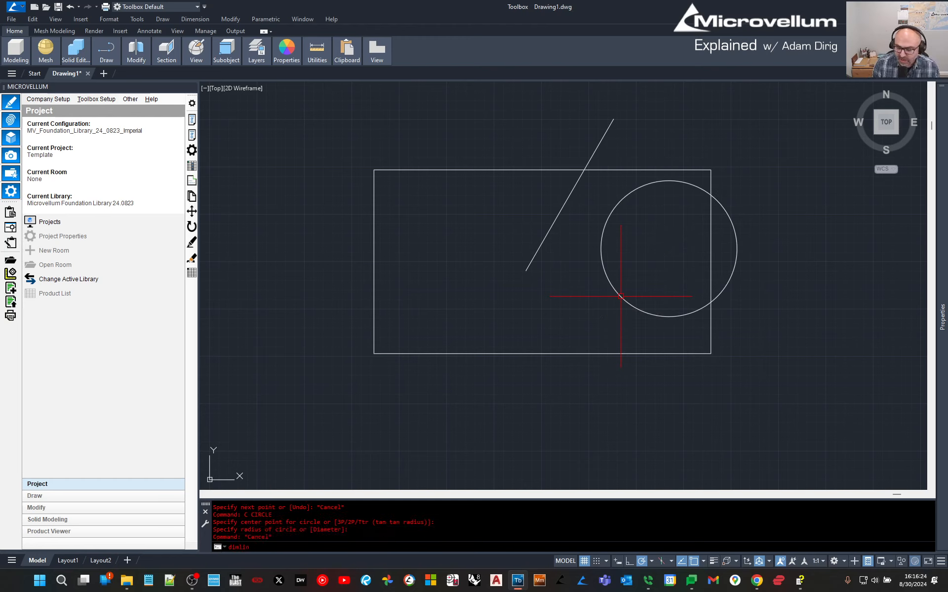
key("Return")
key("Return")
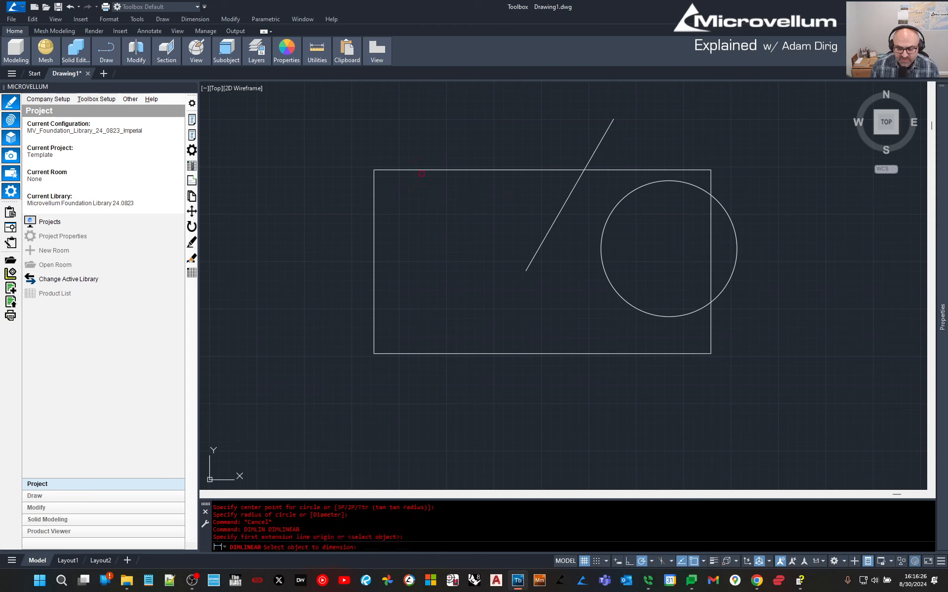
left_click(469, 170)
left_click(494, 136)
key("Return")
key("Return")
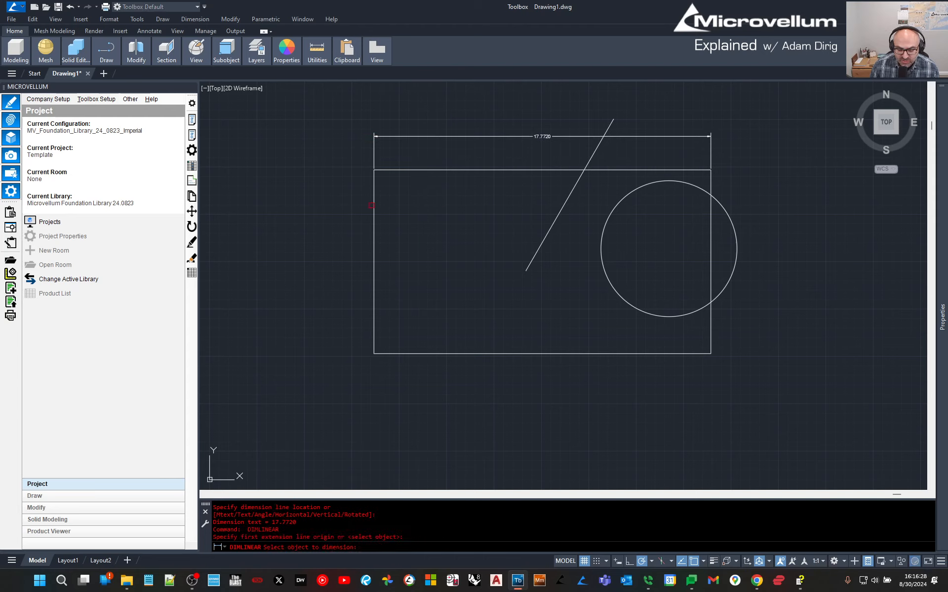
left_click(373, 262)
left_click(354, 267)
key("Escape")
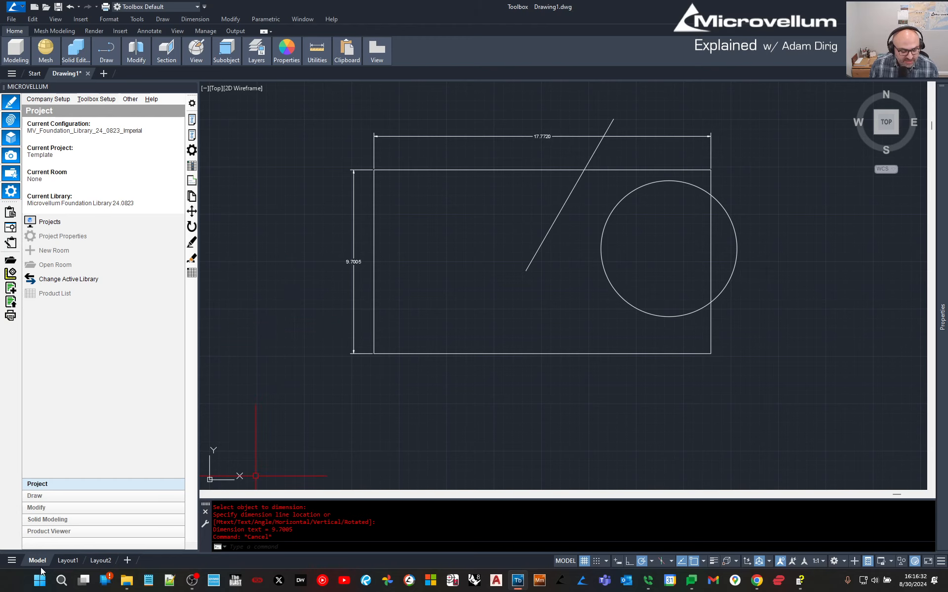
left_click(100, 560)
Return to Model space and delete the rectangle, line, circle and both dimensions.
left_click(37, 560)
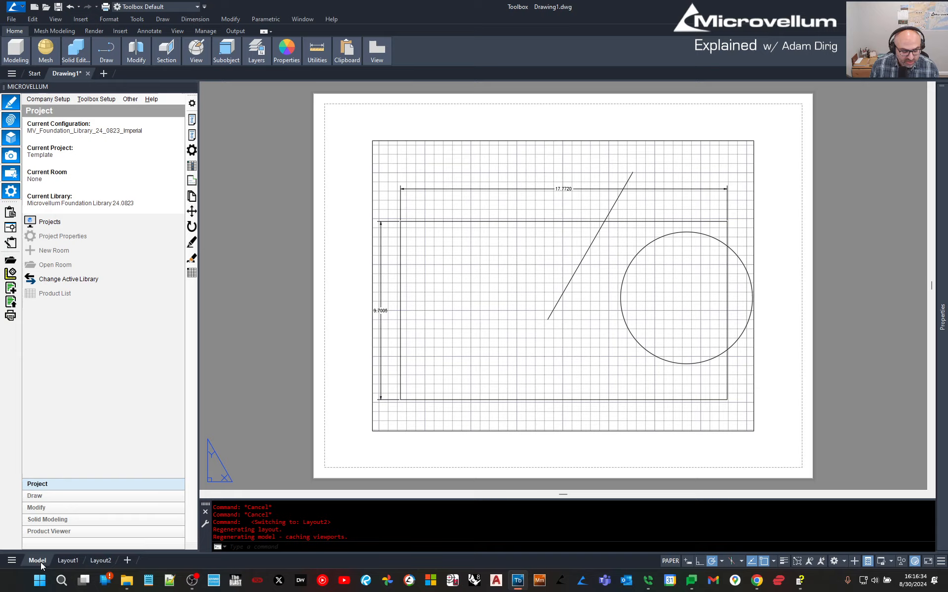
left_click(768, 389)
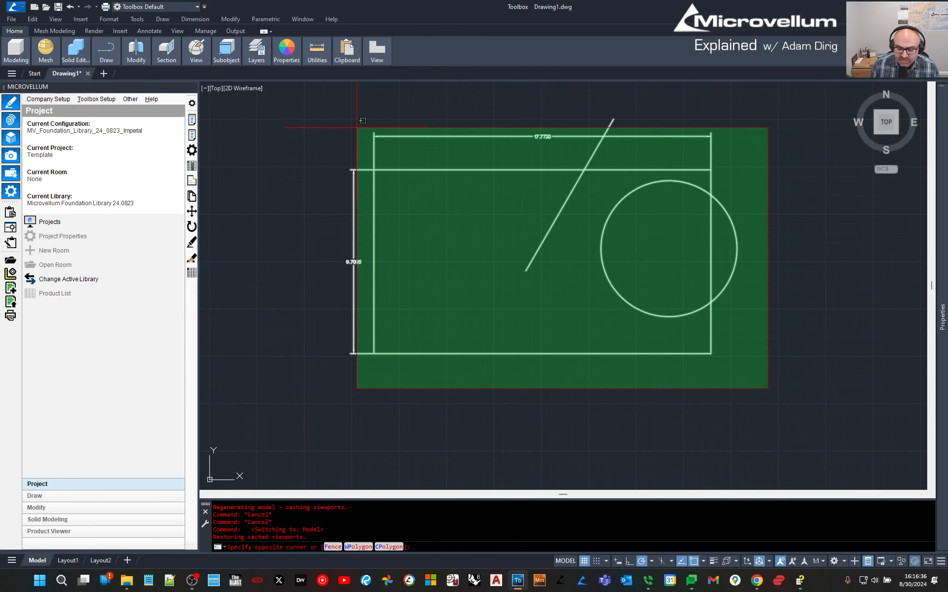
left_click(345, 116)
key("Delete")
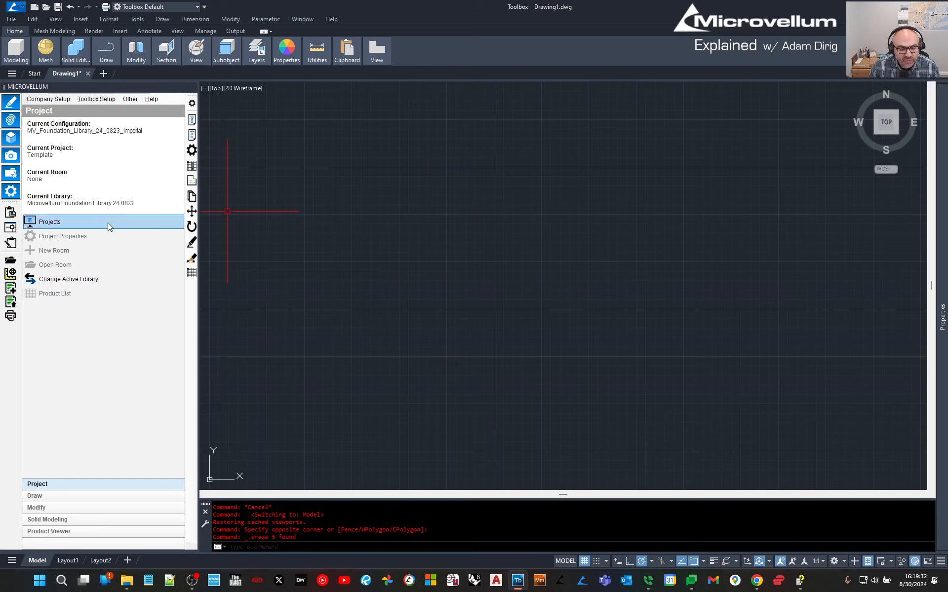
left_click(42, 225)
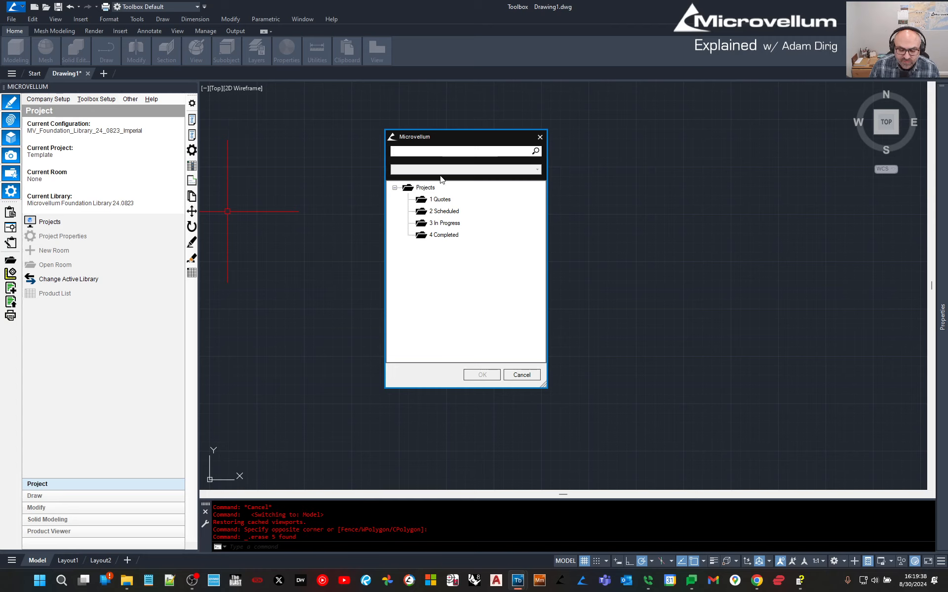
left_click(428, 189)
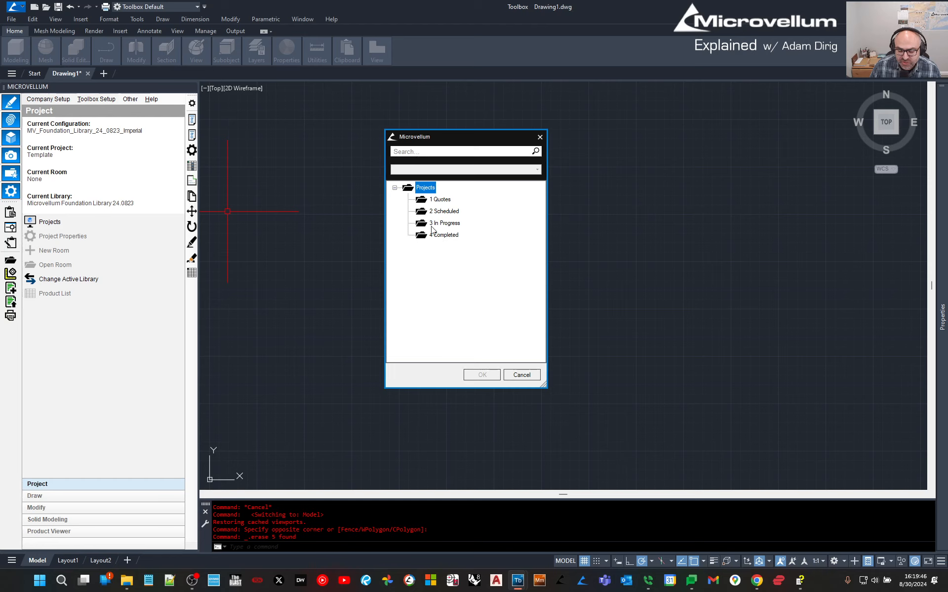
right_click(423, 187)
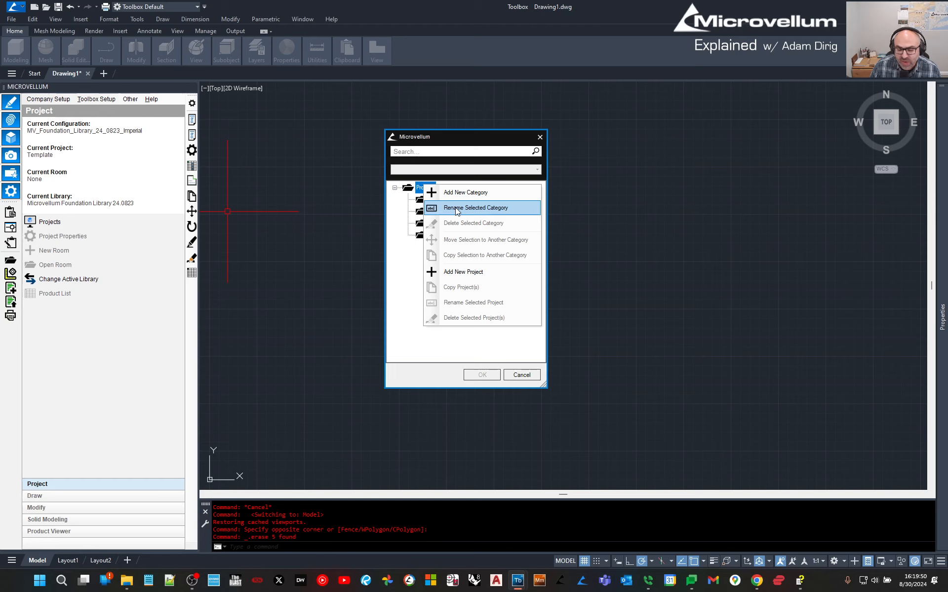
left_click(399, 271)
left_click(433, 235)
right_click(432, 236)
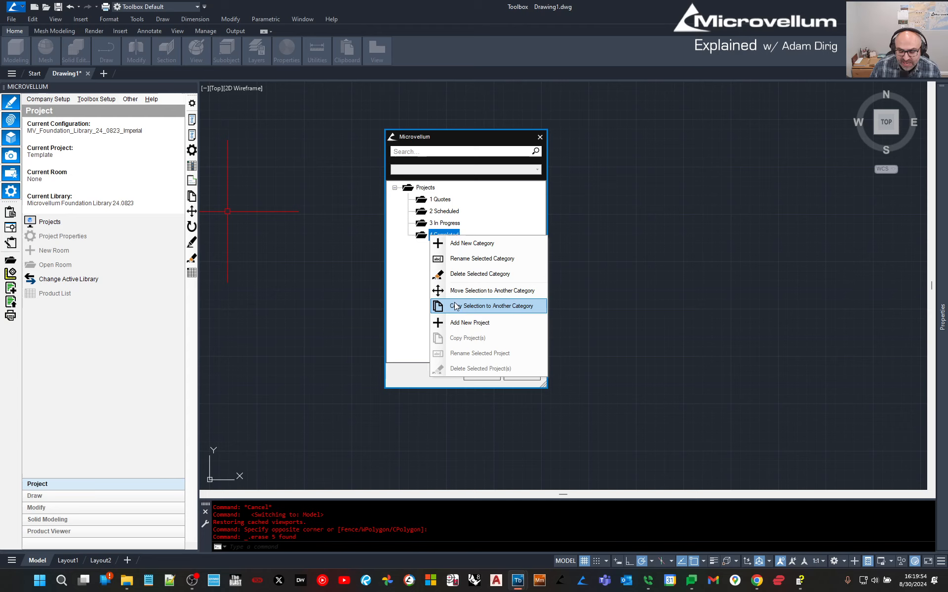
left_click(413, 263)
left_click(429, 188)
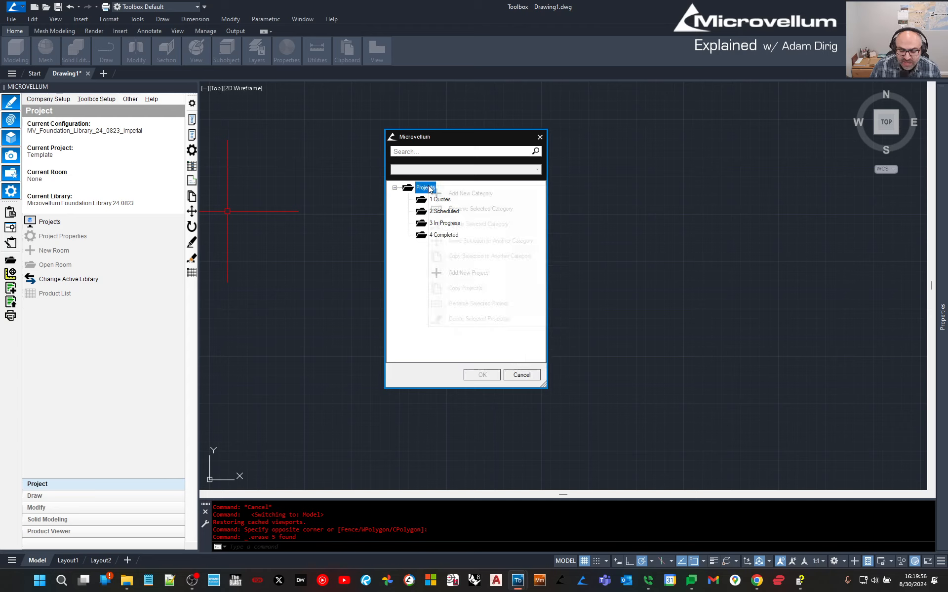
right_click(429, 188)
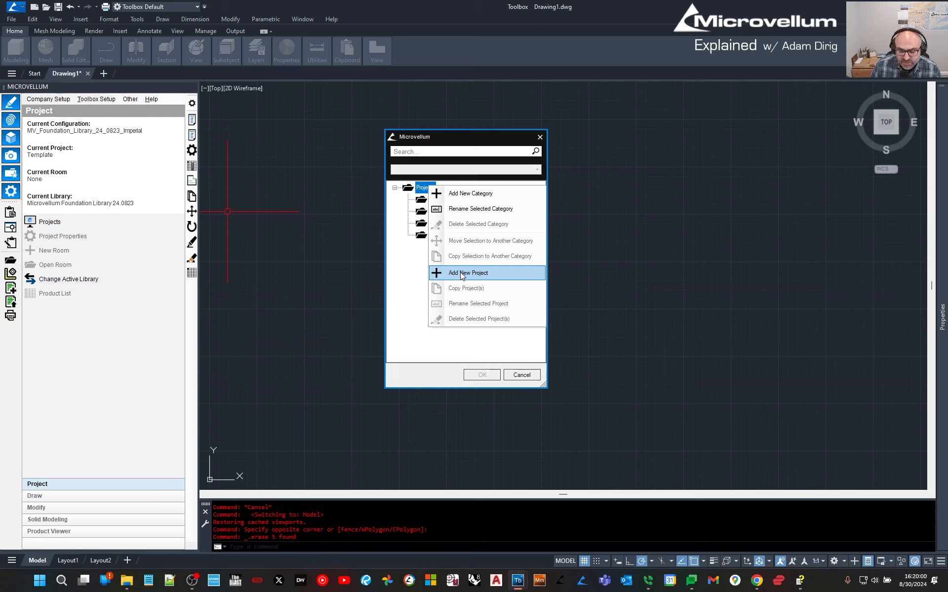
Add a Projects category named 5 followed by the user's name.
left_click(459, 193)
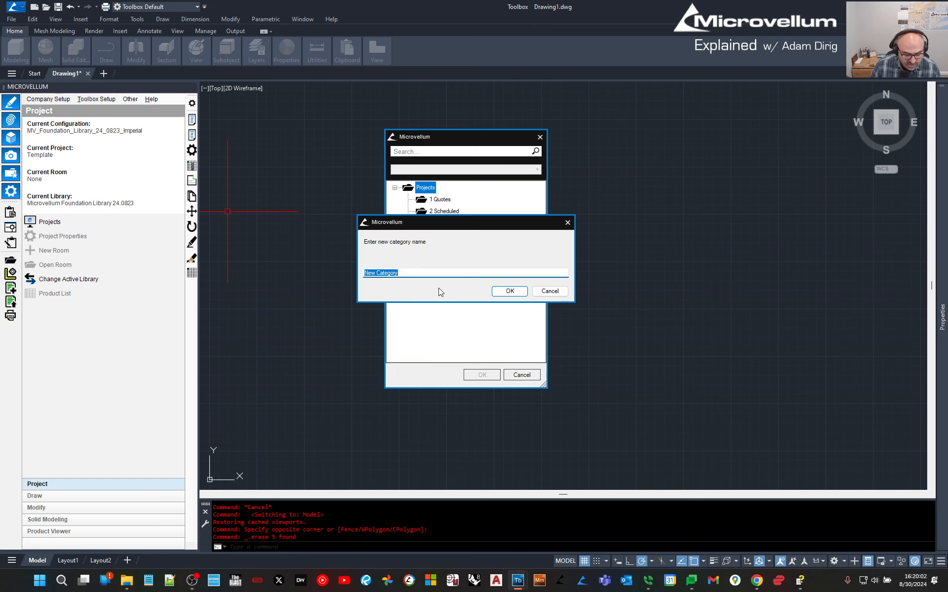
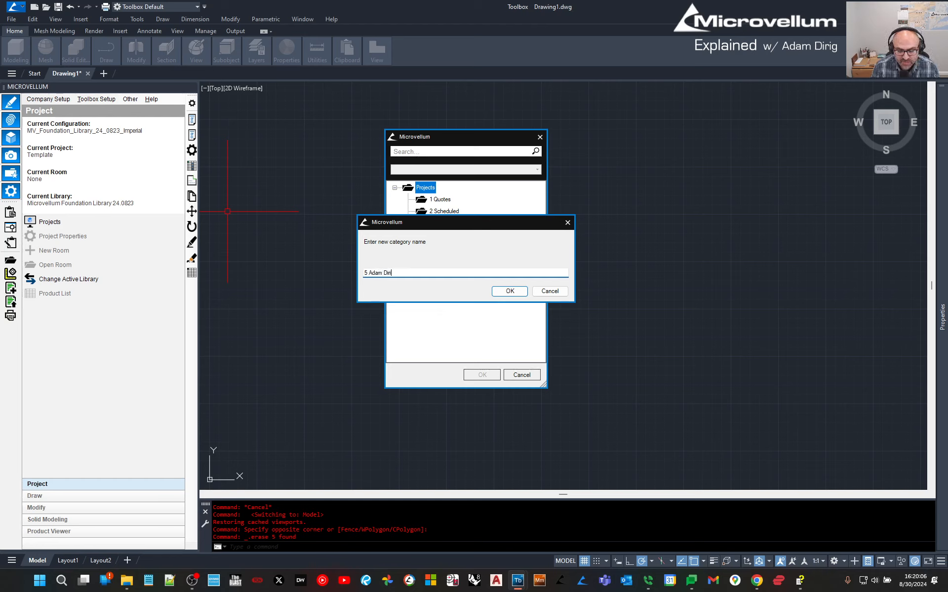
left_click(524, 290)
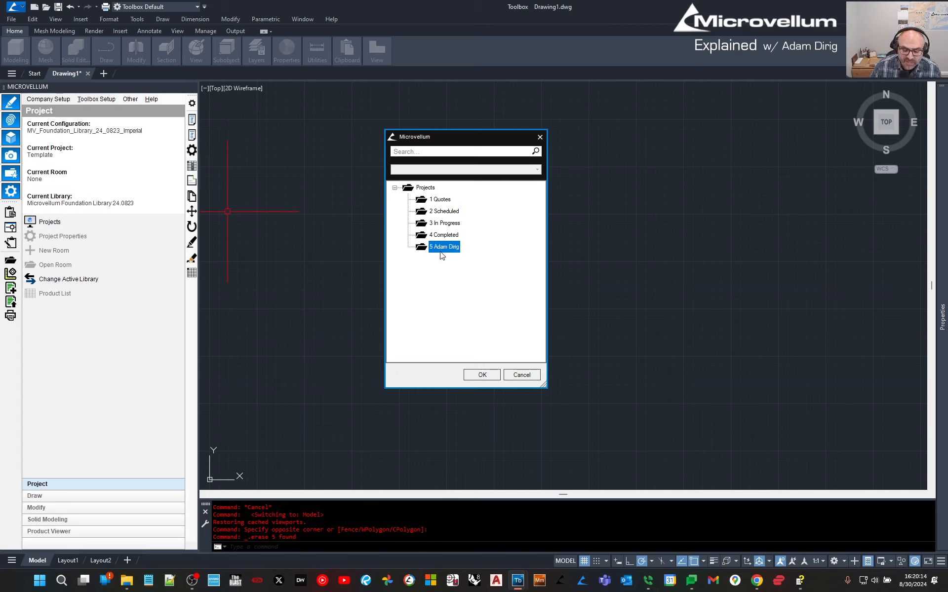
Add project 1001 KITCHEN_BREAK ROOM to the new category.
right_click(441, 250)
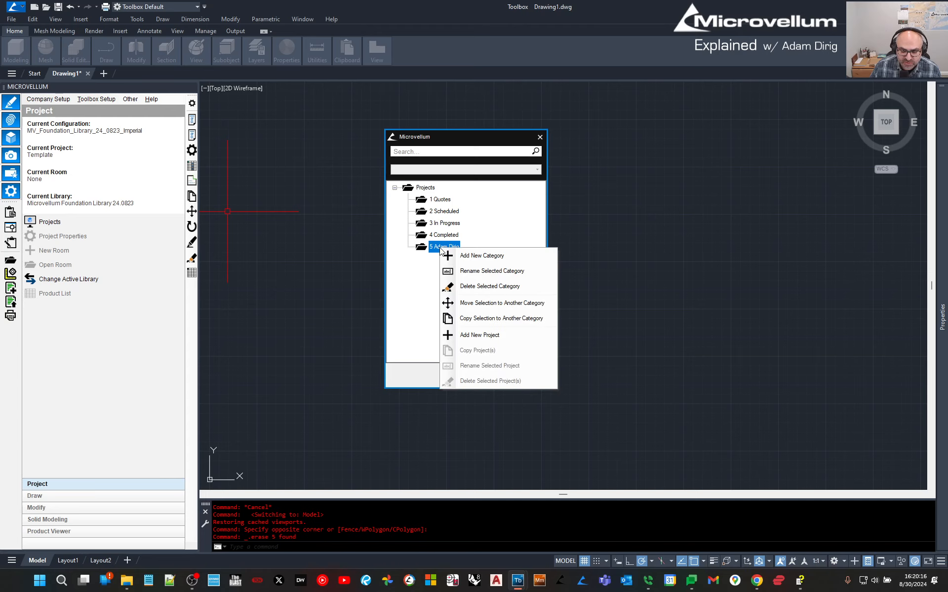
left_click(479, 337)
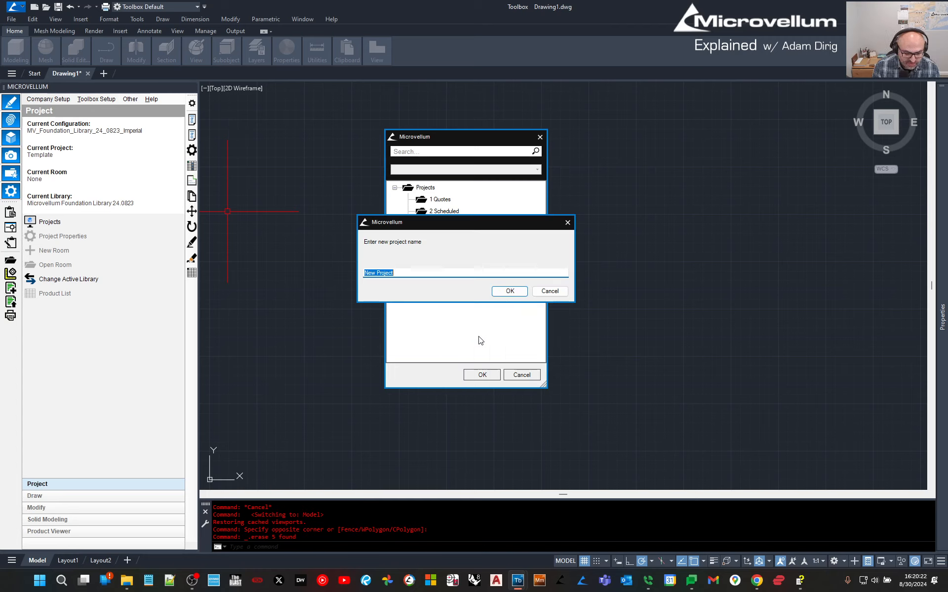
type("1001")
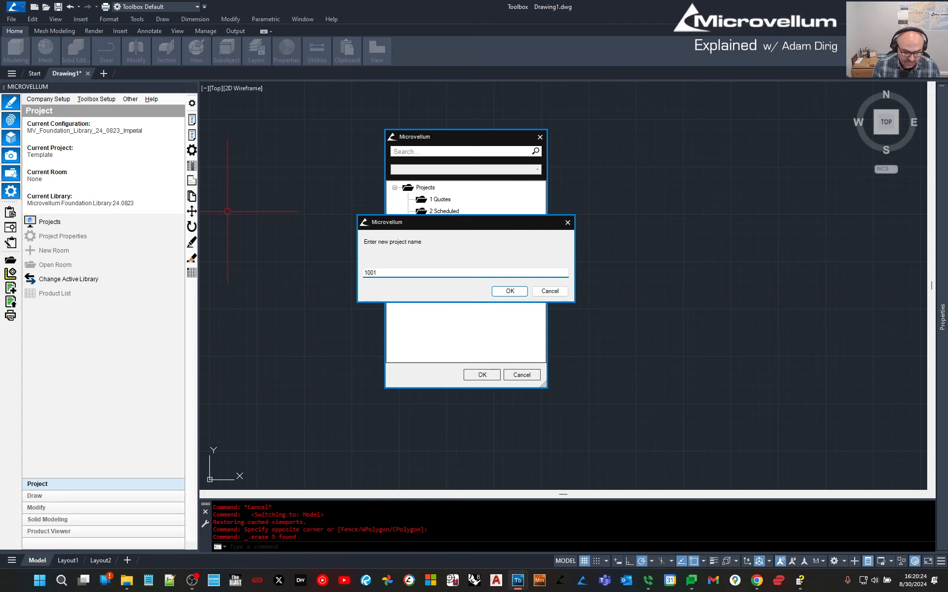
type(" K")
key("Caps_Lock")
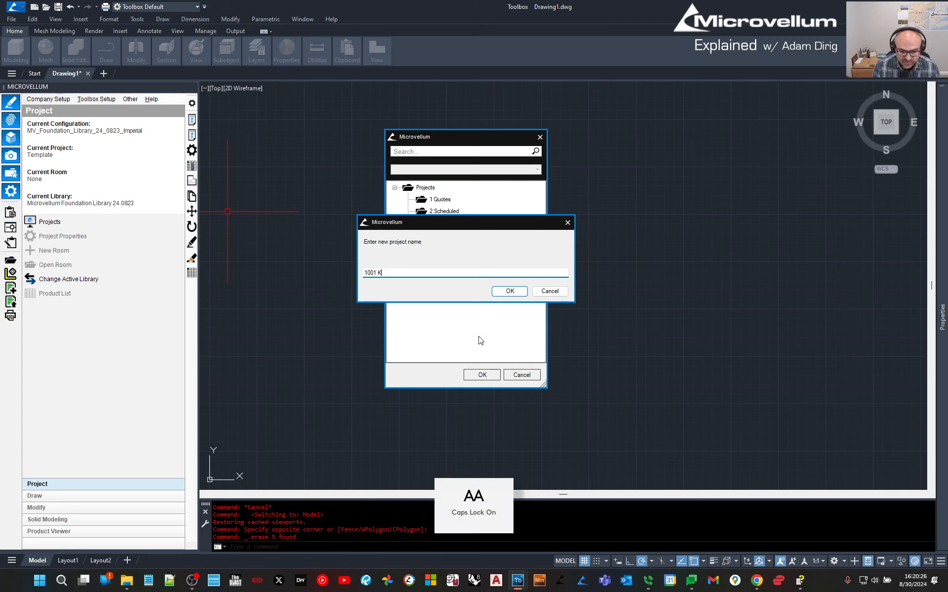
type("ITCHEN _")
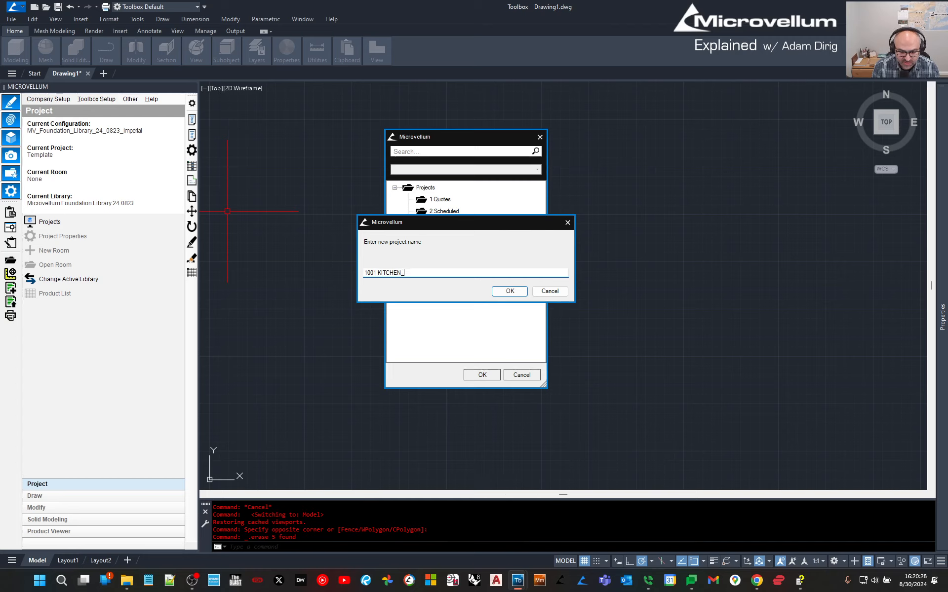
type("BREAK ROOM")
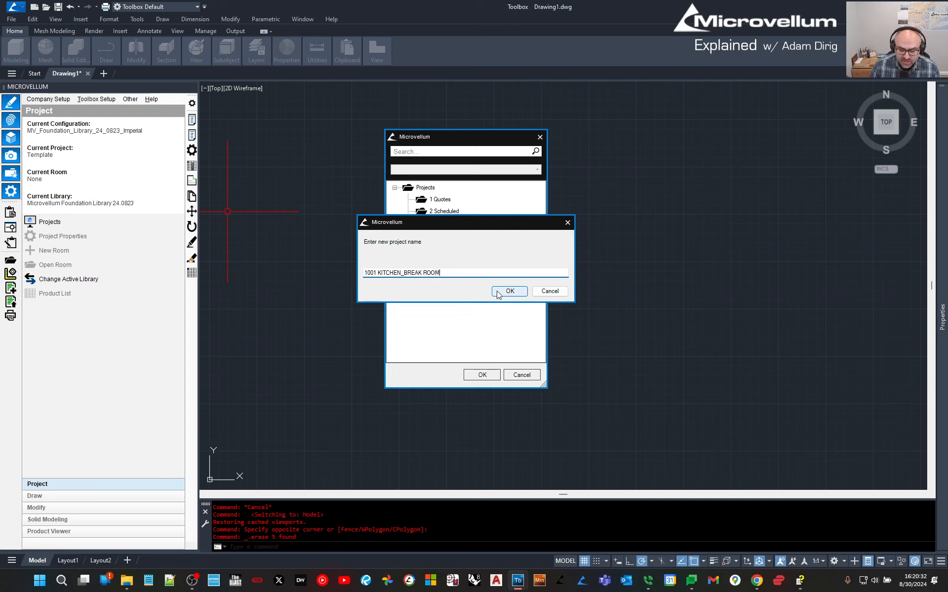
left_click(497, 292)
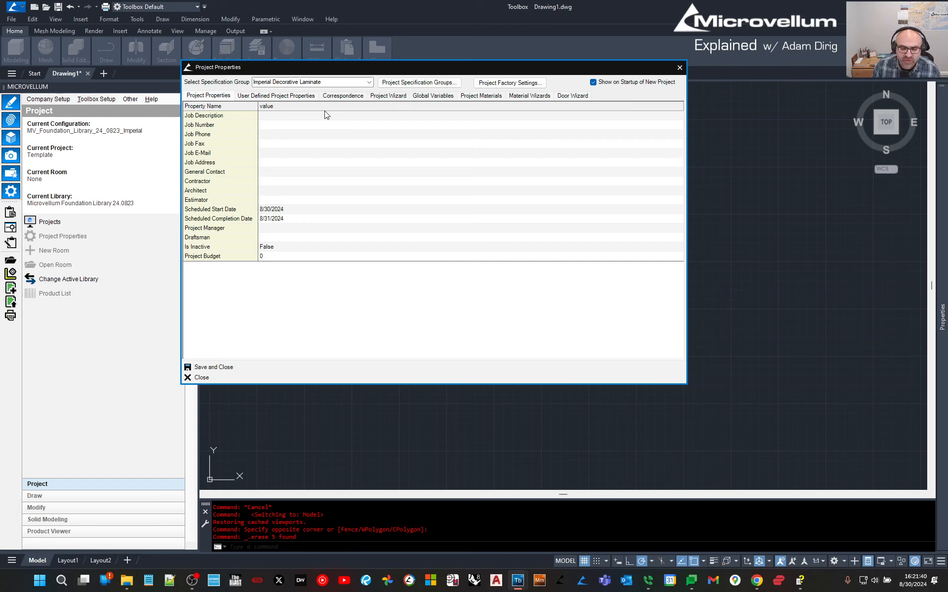
Browse the Job fields, cancel the General Contact picker, then show User Defined properties.
left_click(206, 117)
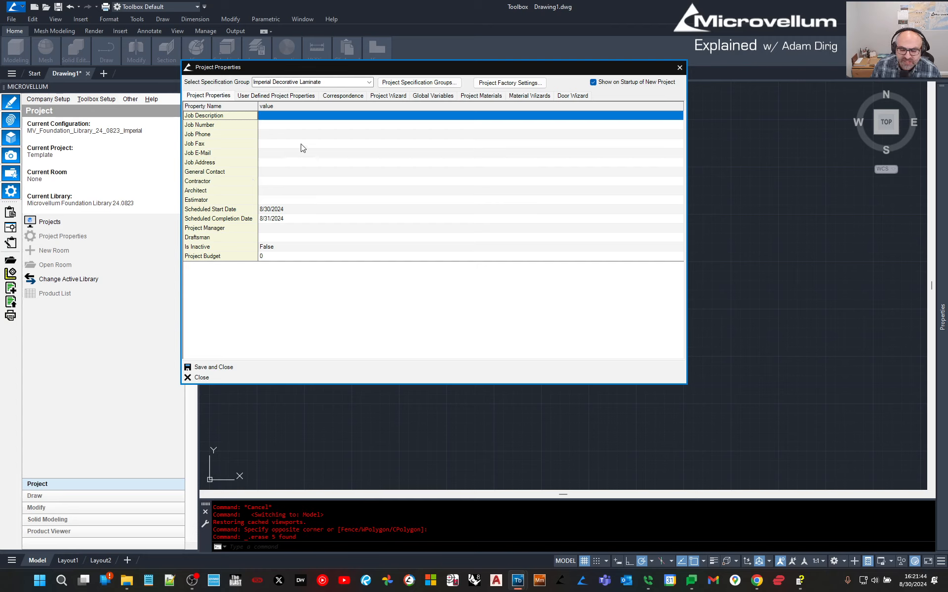
left_click(279, 117)
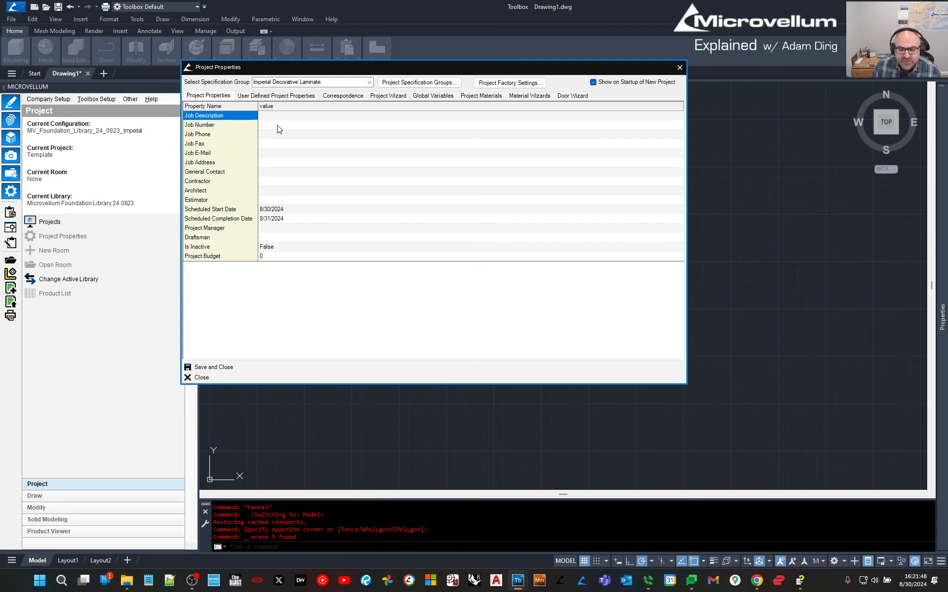
left_click(279, 126)
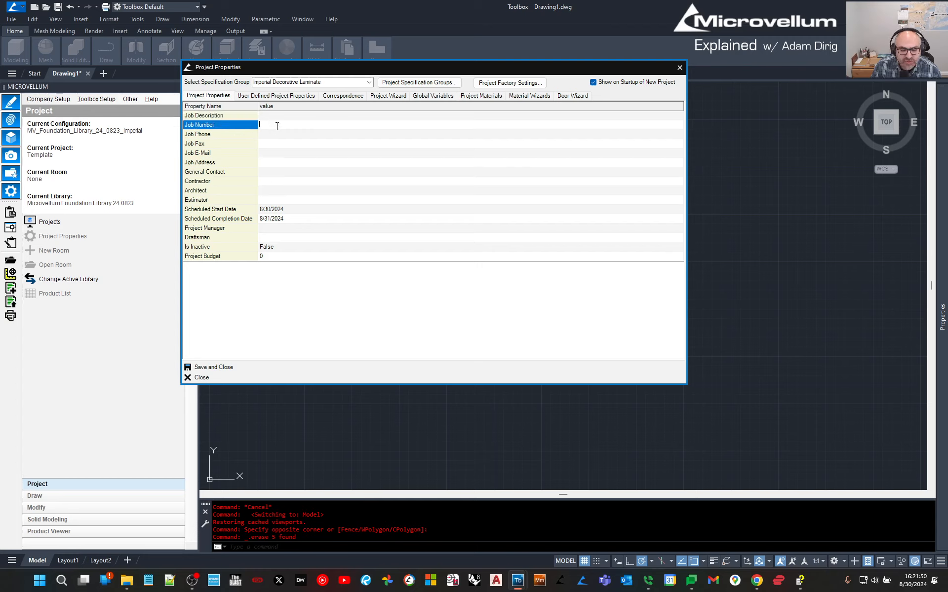
left_click(274, 135)
left_click(270, 144)
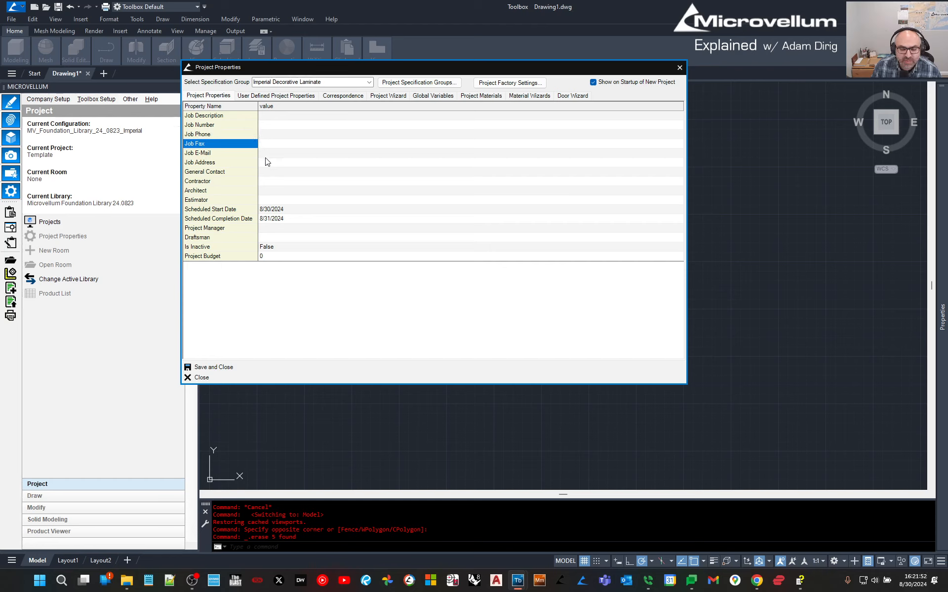
left_click(292, 172)
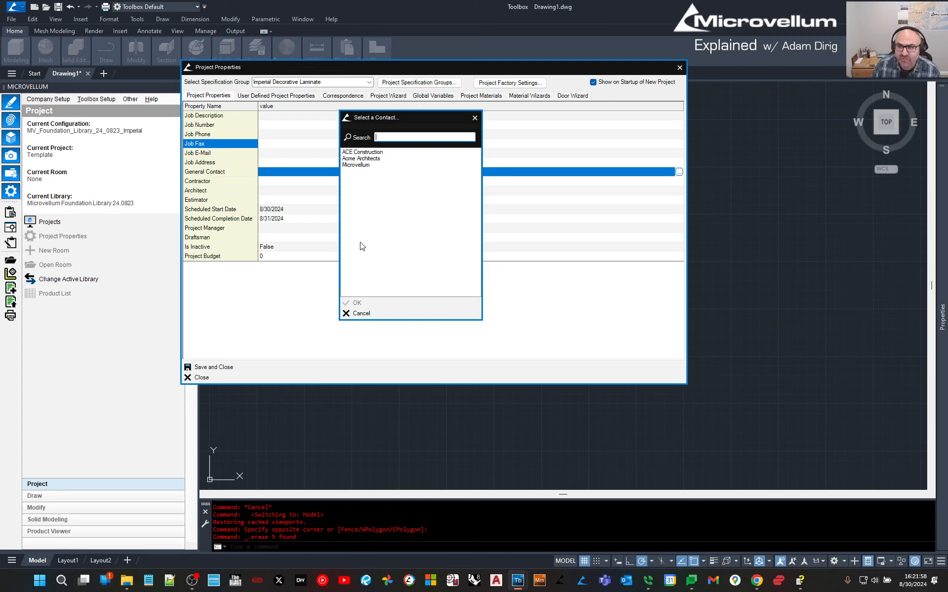
left_click(373, 313)
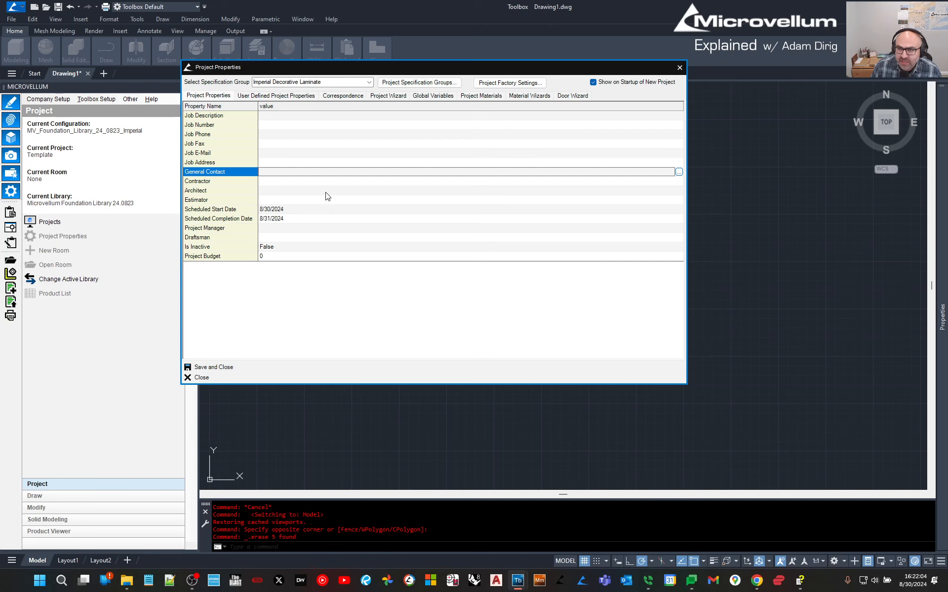
left_click(273, 95)
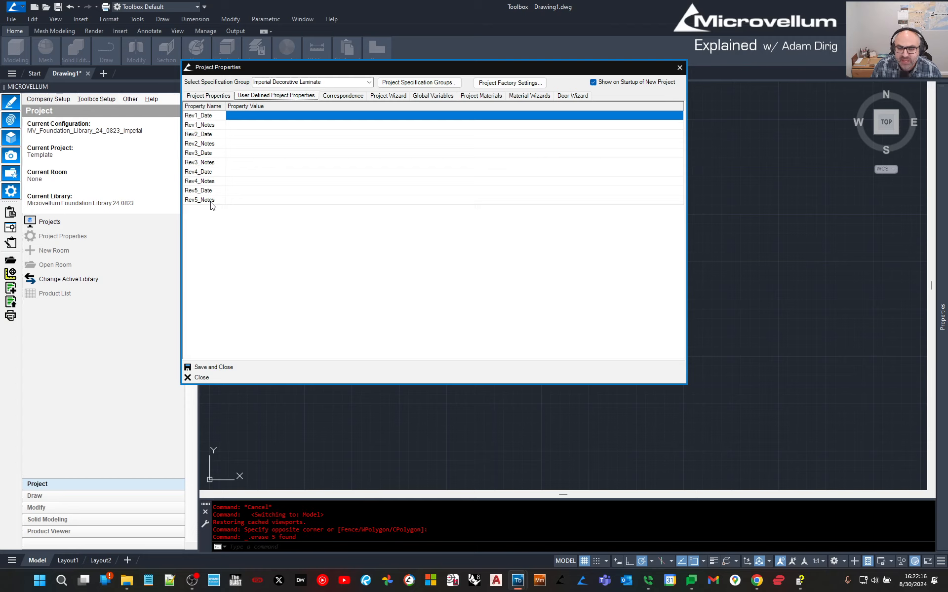
Check the user-defined list's context menu, then open the empty Correspondence list.
right_click(220, 224)
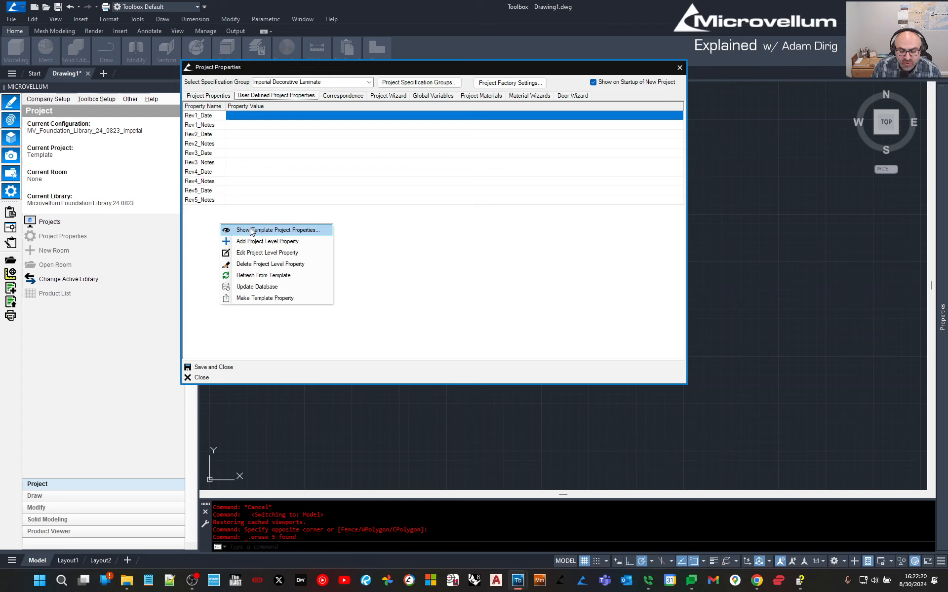
left_click(215, 222)
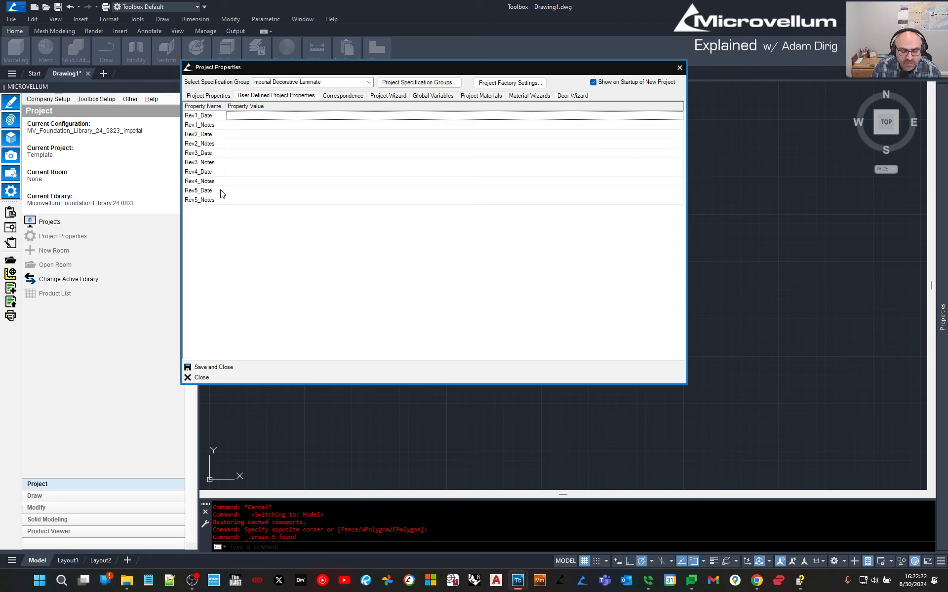
left_click(354, 96)
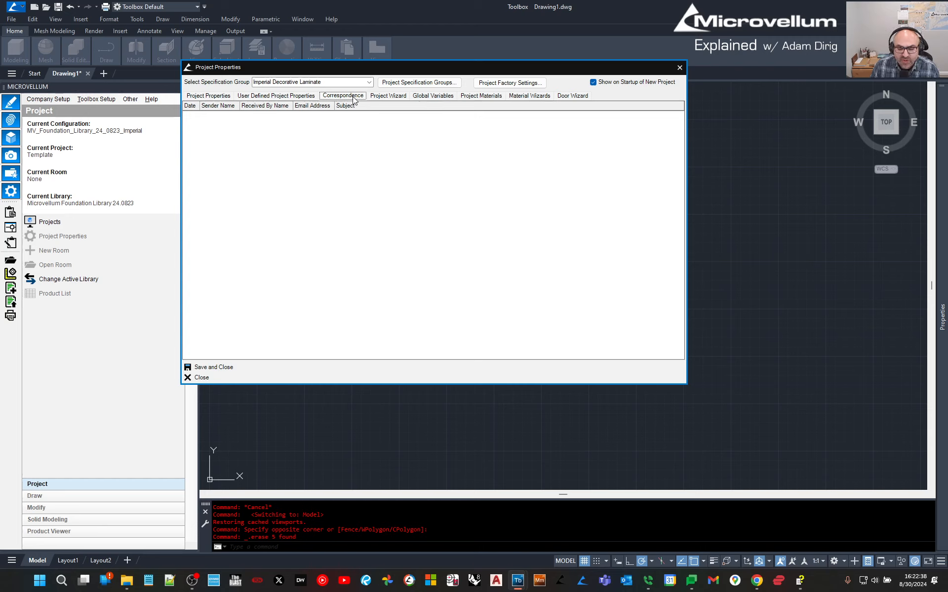
Add a correspondence entry and fill in the sender's name and e-mail address.
right_click(362, 176)
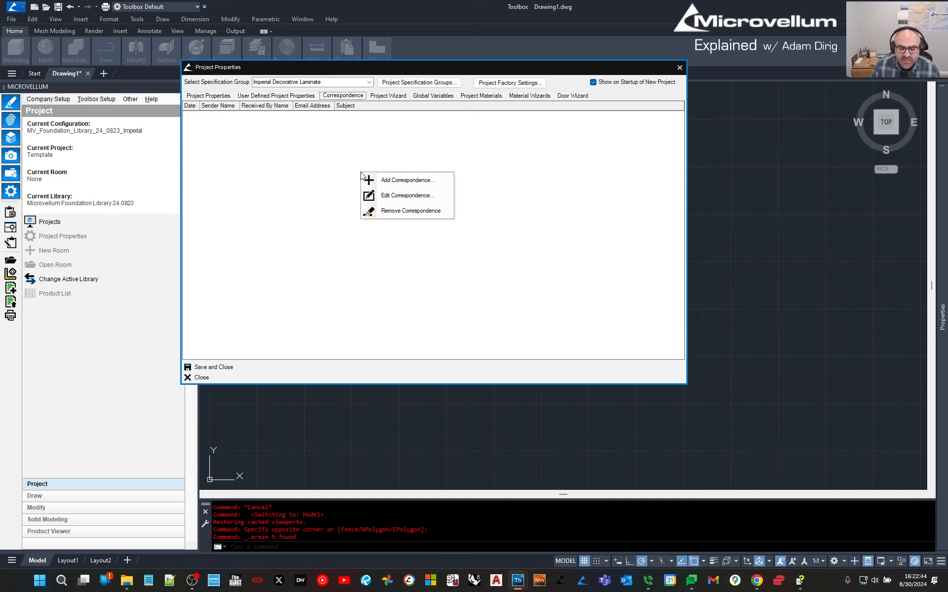
left_click(375, 181)
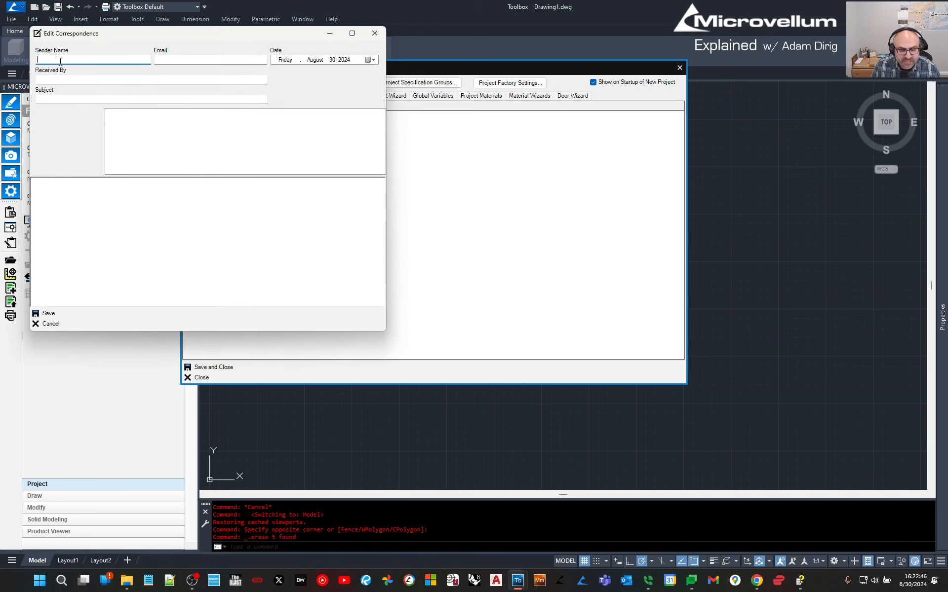
type("aDAM")
key("BackSpace")
key("BackSpace")
key("BackSpace")
key("BackSpace")
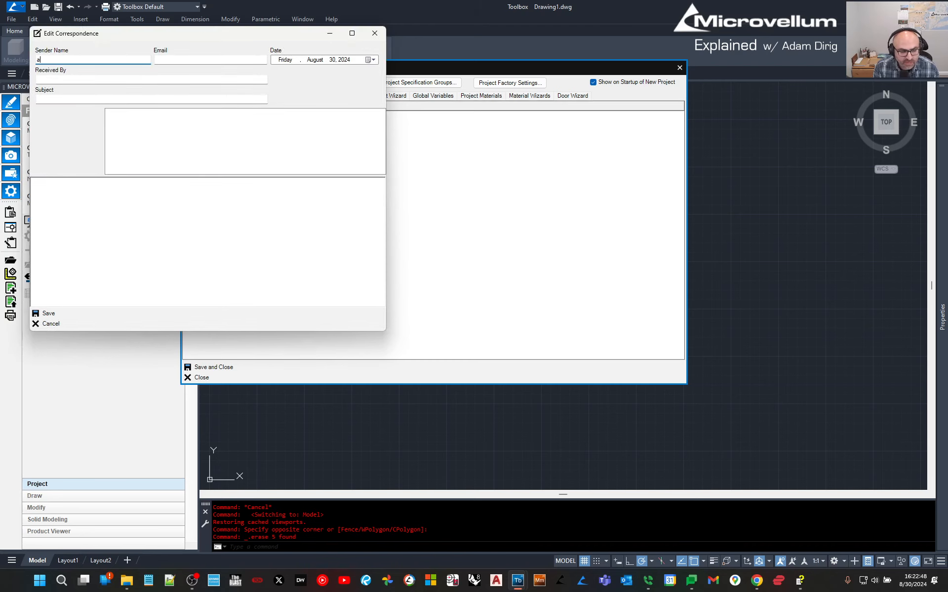
key("Caps_Lock")
type("Adam")
key("Tab")
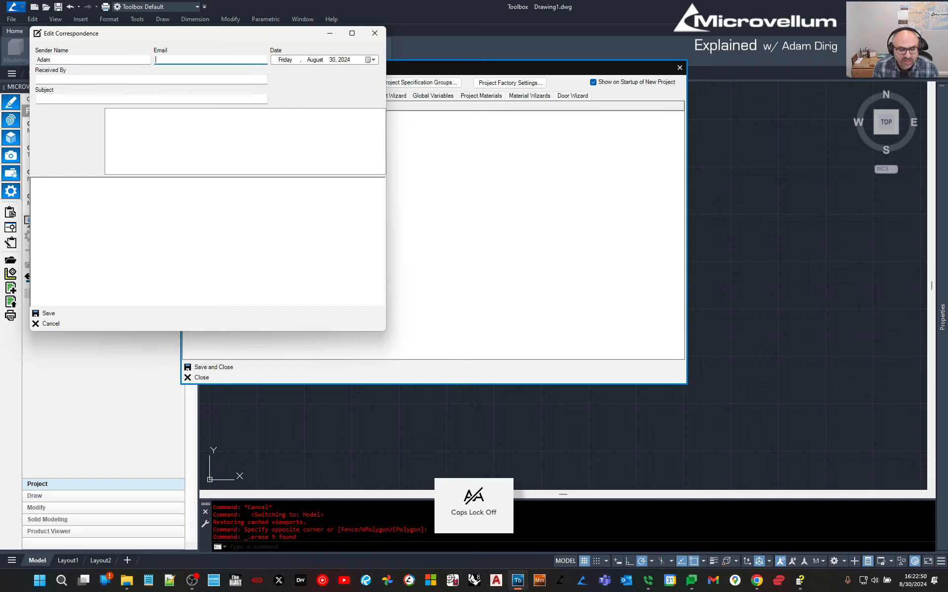
type("adam@")
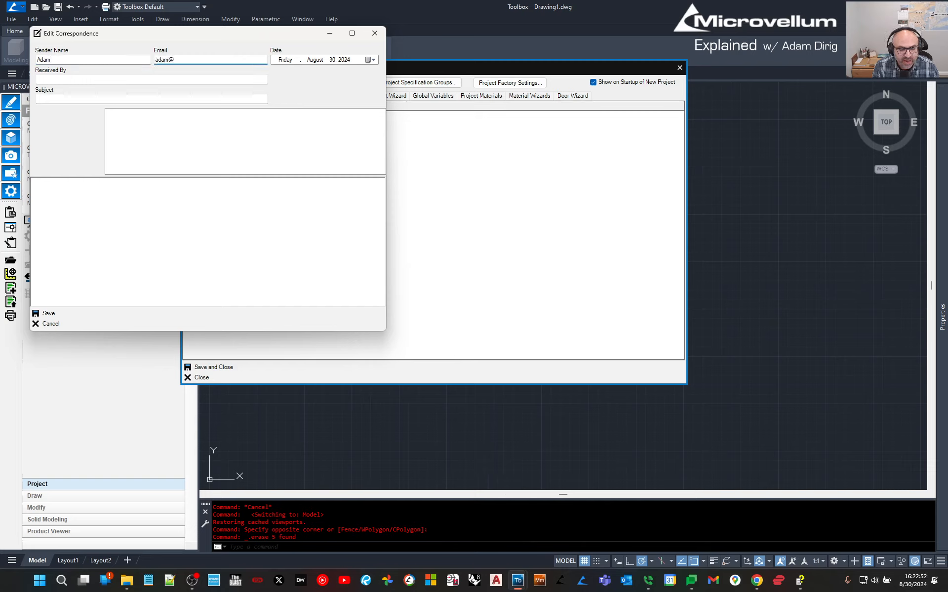
key("Tab")
key("Tab")
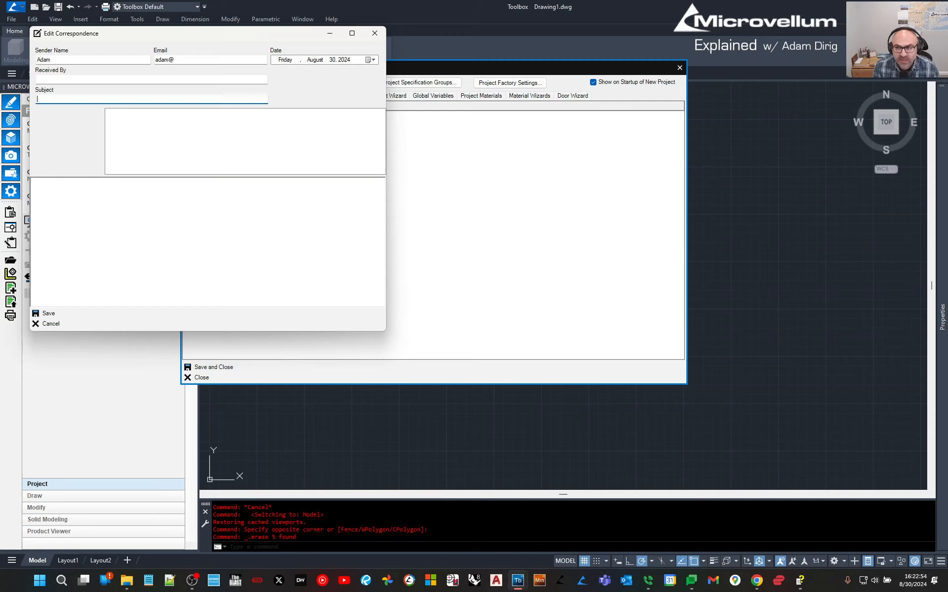
Enter RED TO BLUE as the correspondence subject.
type("r")
key("BackSpace")
key("Caps_Lock")
type("RED ")
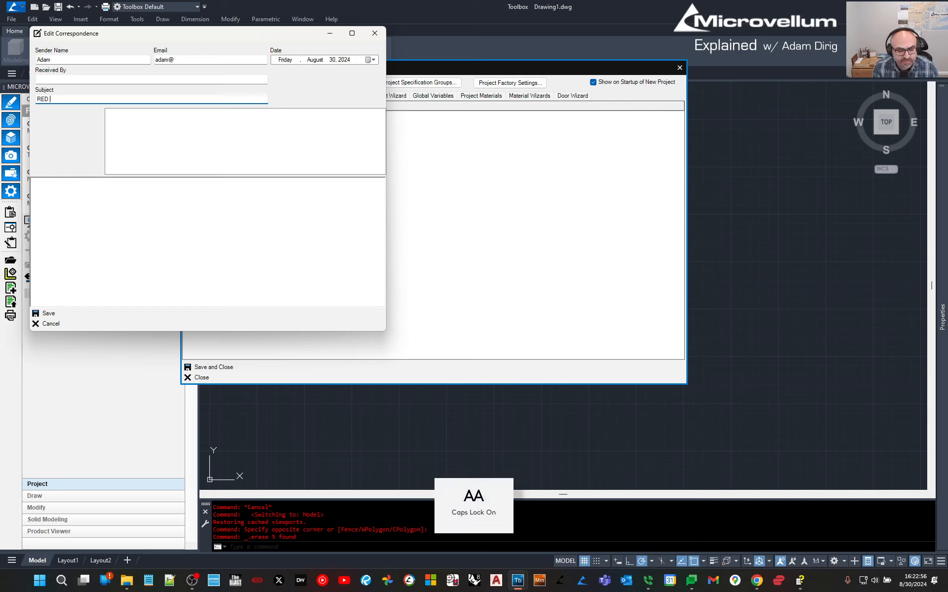
type("TO BLUE")
key("Tab")
key("Tab")
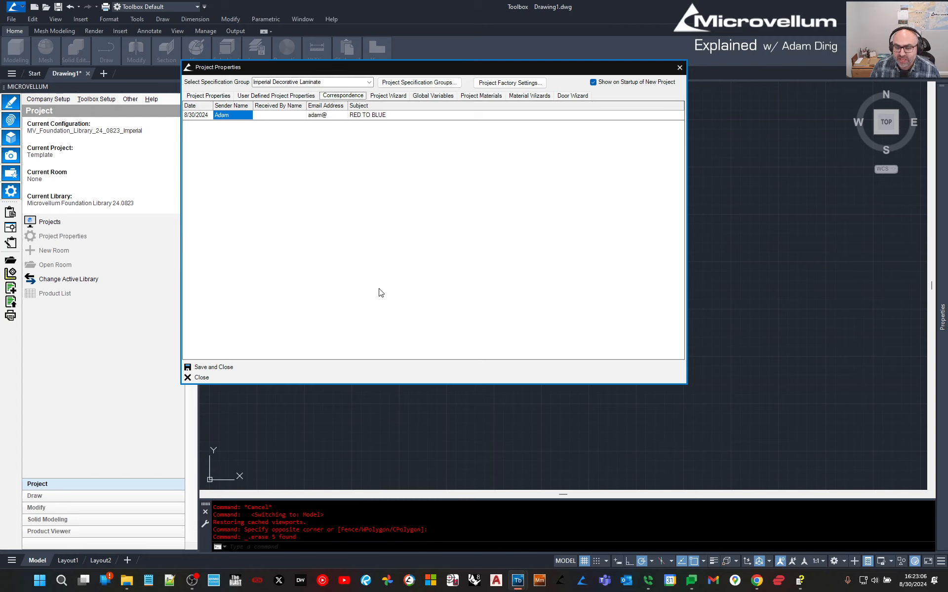
Review the Project Wizard, Global Variables and Project Materials tabs, ending on Default Construction.
left_click(398, 97)
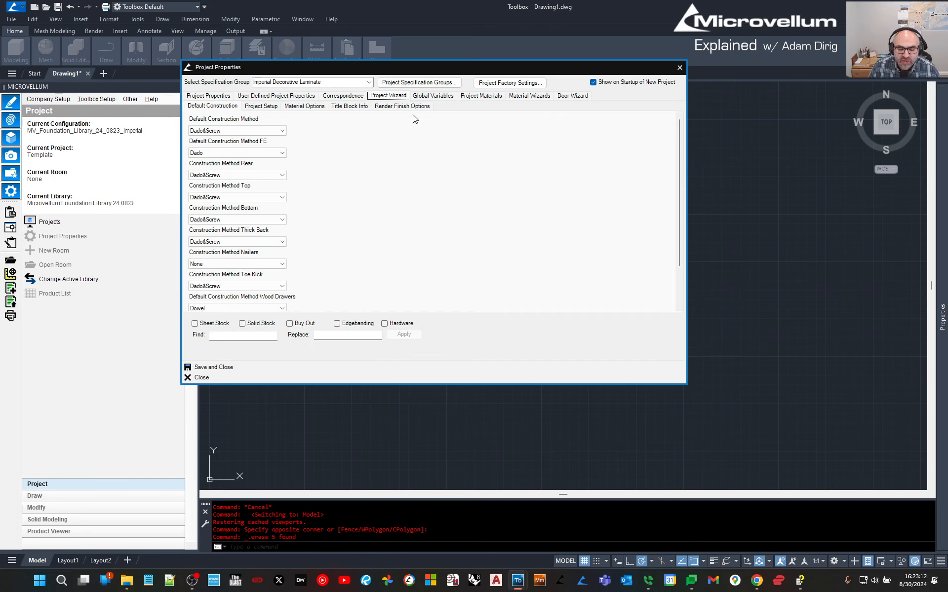
left_click(425, 98)
left_click(486, 98)
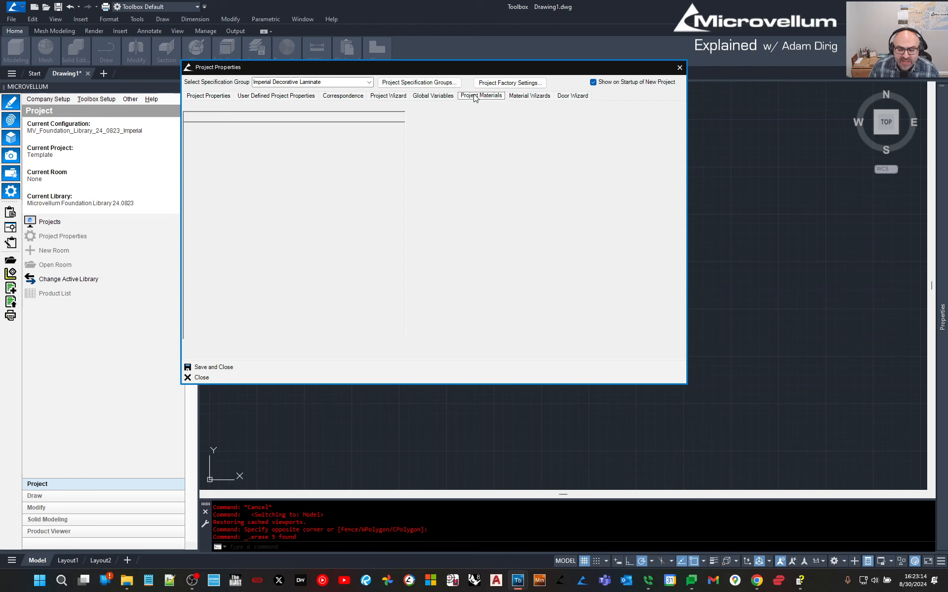
left_click(377, 97)
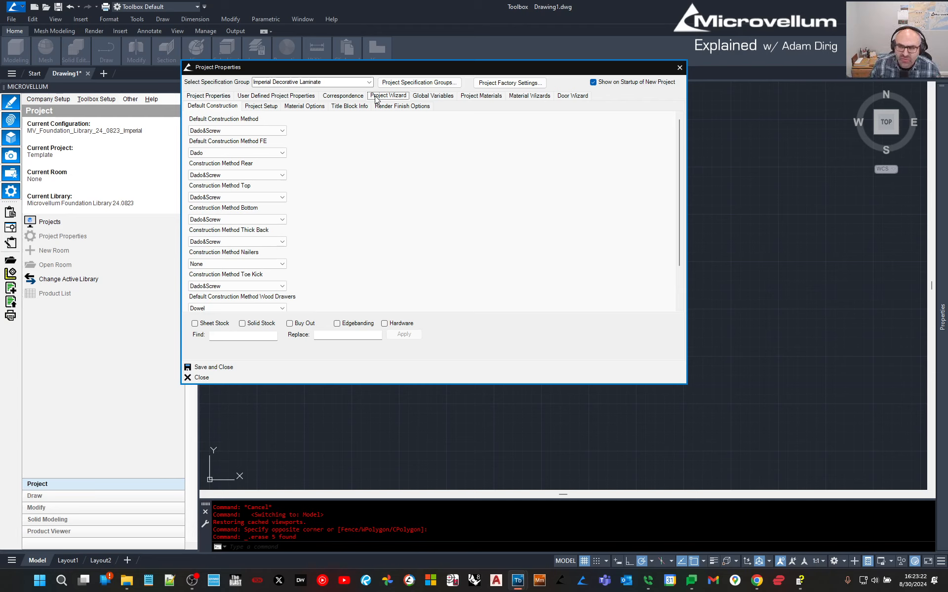
left_click(430, 96)
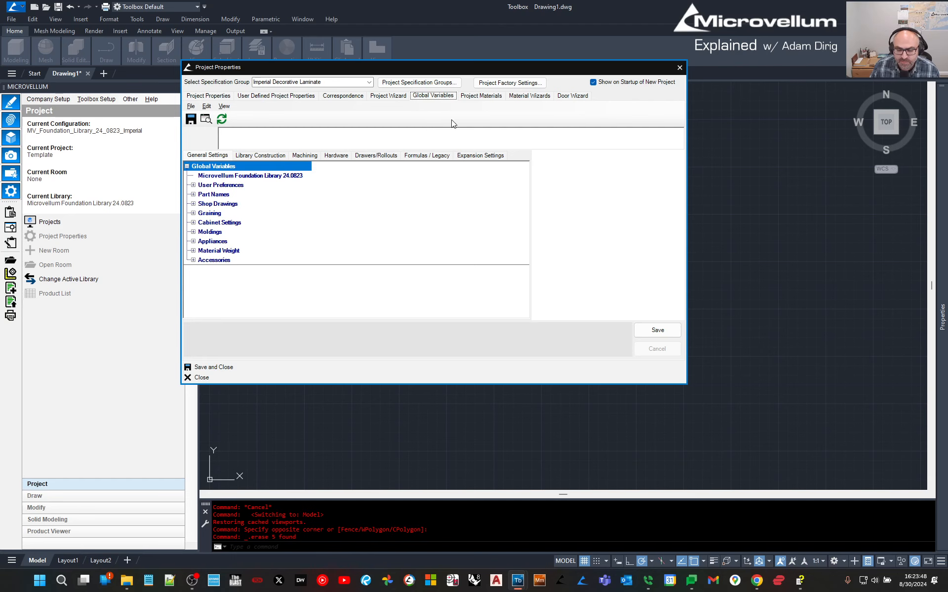
left_click(480, 96)
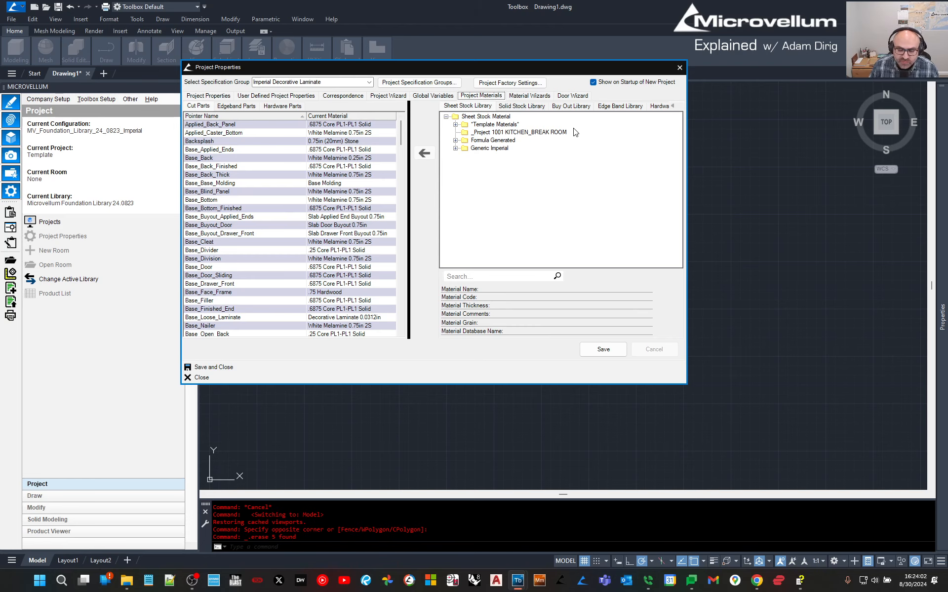
left_click(382, 97)
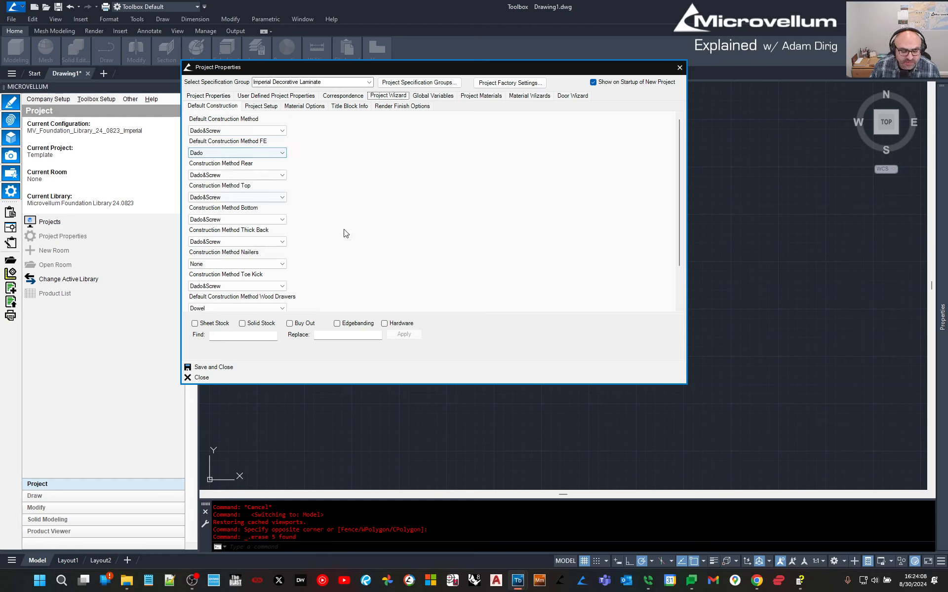
left_click(262, 106)
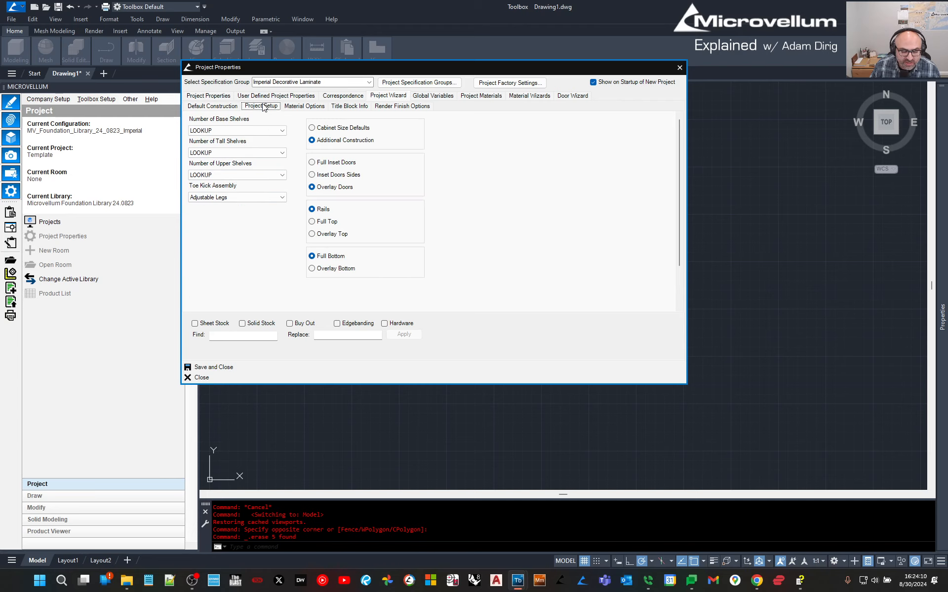
left_click(324, 129)
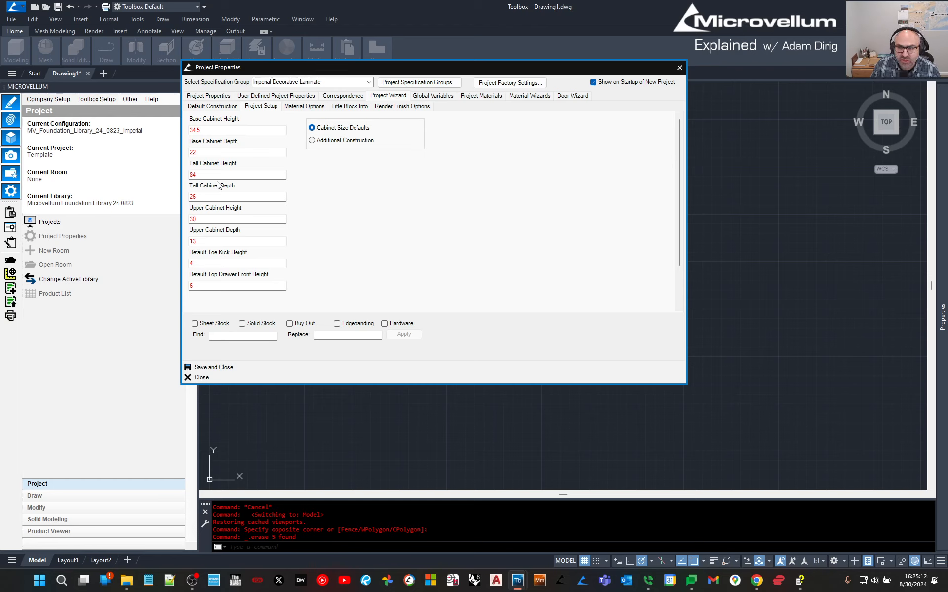
left_click(346, 141)
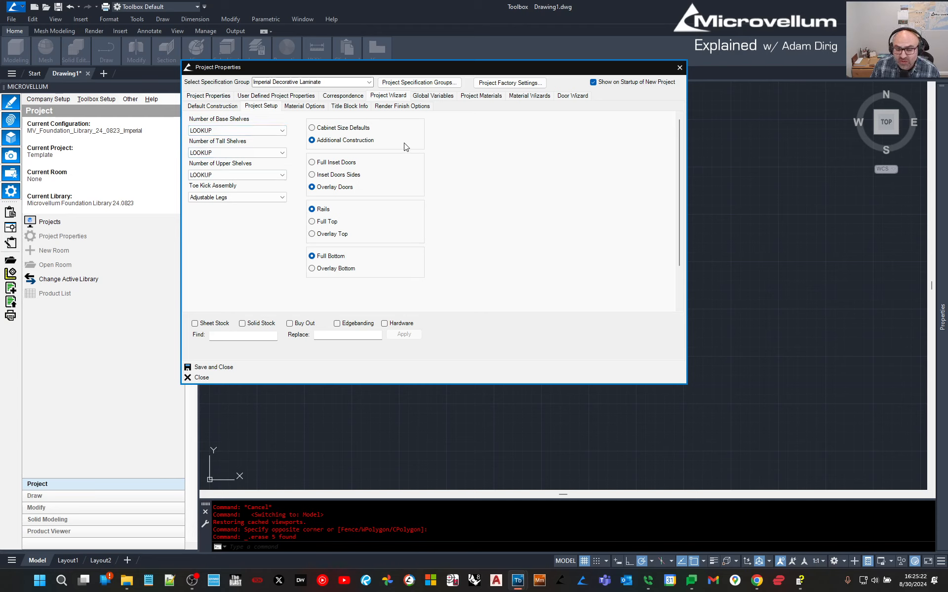
left_click(319, 108)
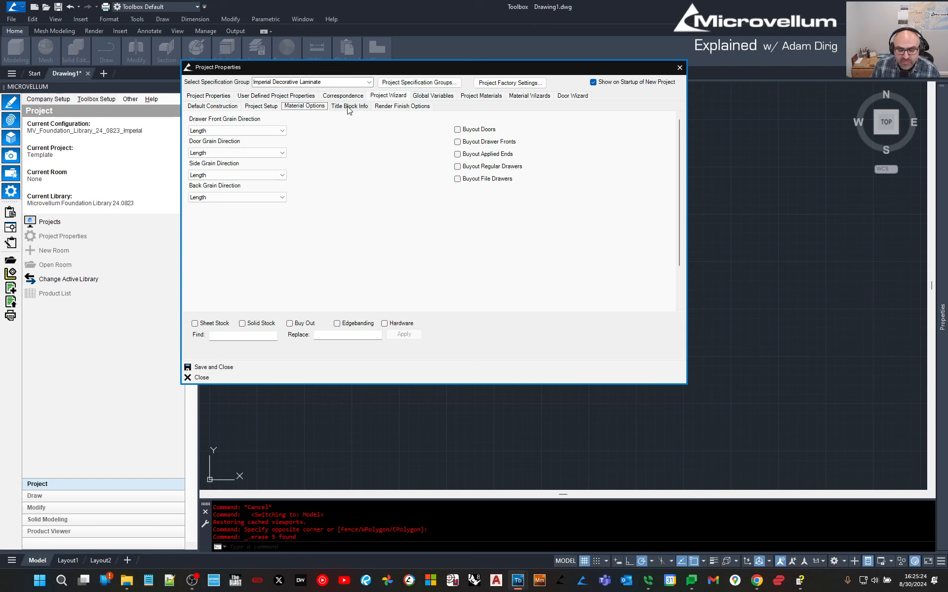
left_click(263, 130)
left_click(261, 129)
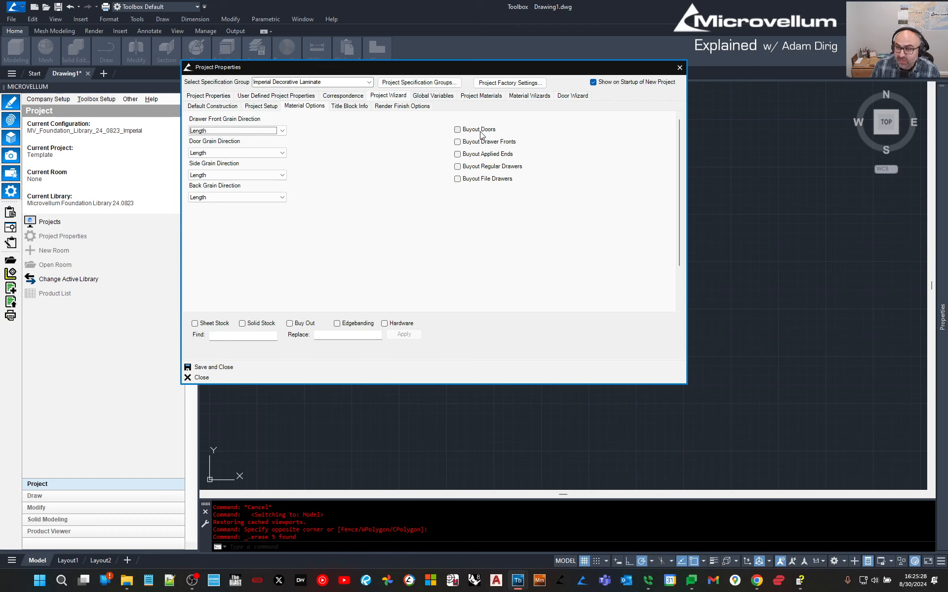
left_click(340, 108)
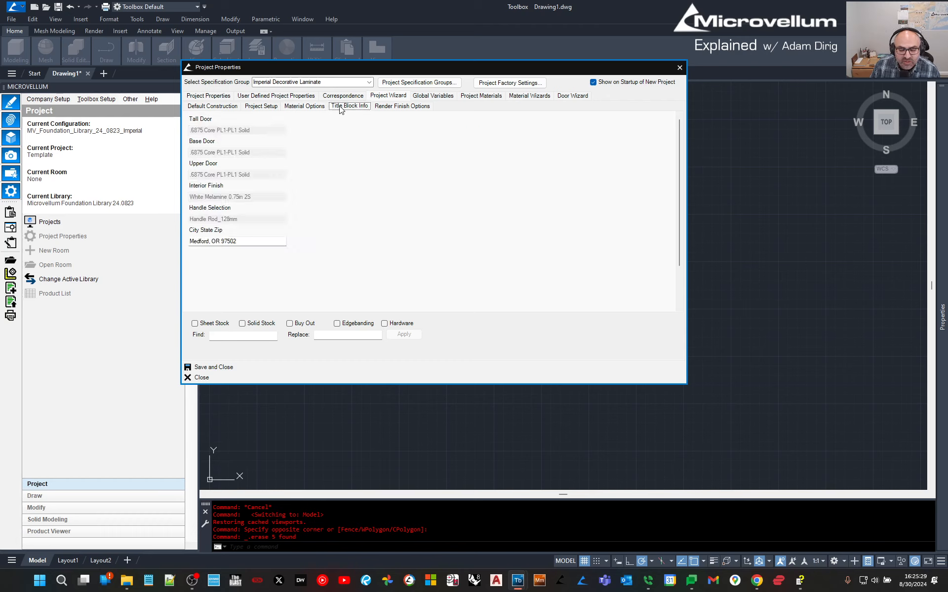
left_click(384, 107)
left_click(198, 108)
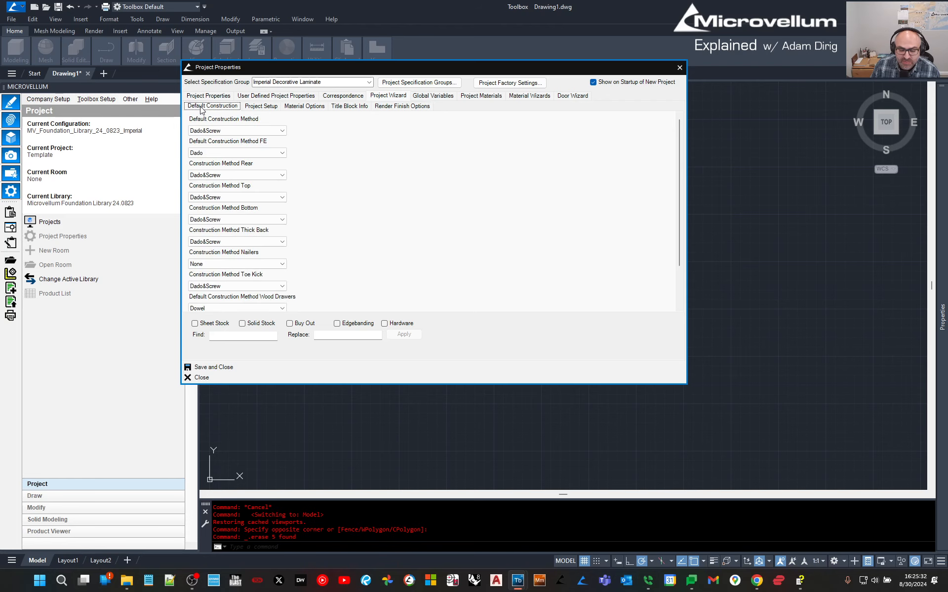
left_click(417, 100)
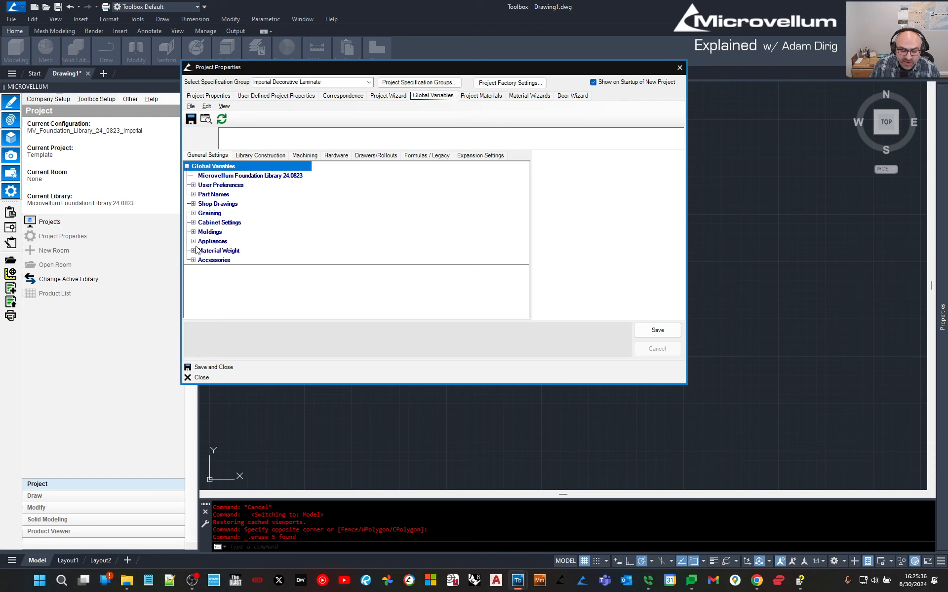
Expand Library Construction's Cabinet Construction, Cabinet Back and Top And Bottom Options groups.
left_click(257, 156)
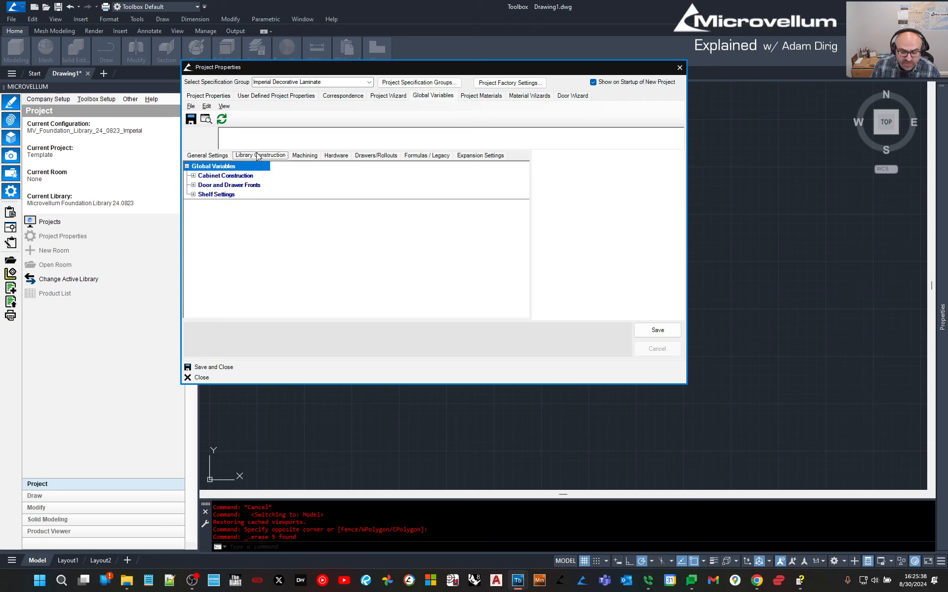
left_click(193, 176)
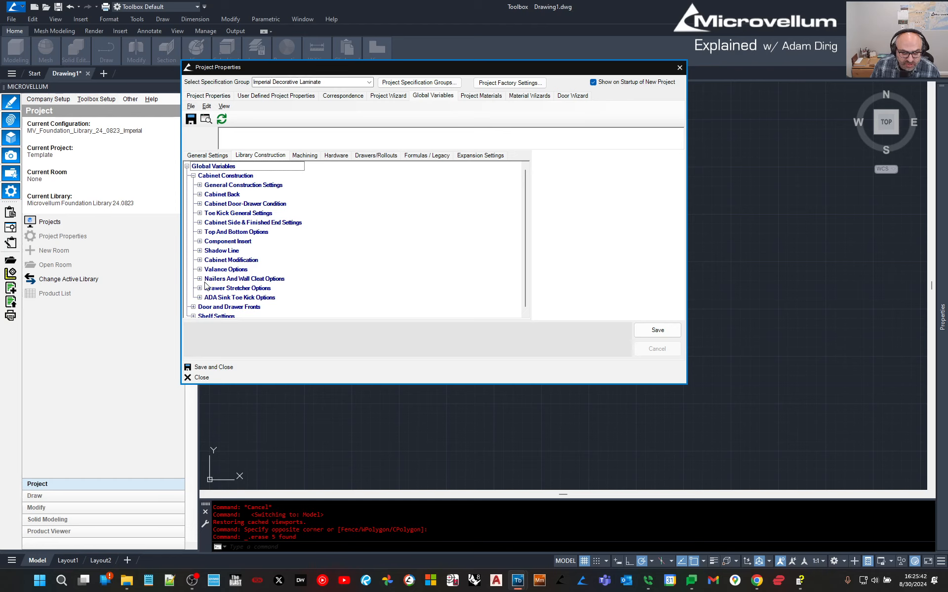
scroll(205, 286, "down", 1)
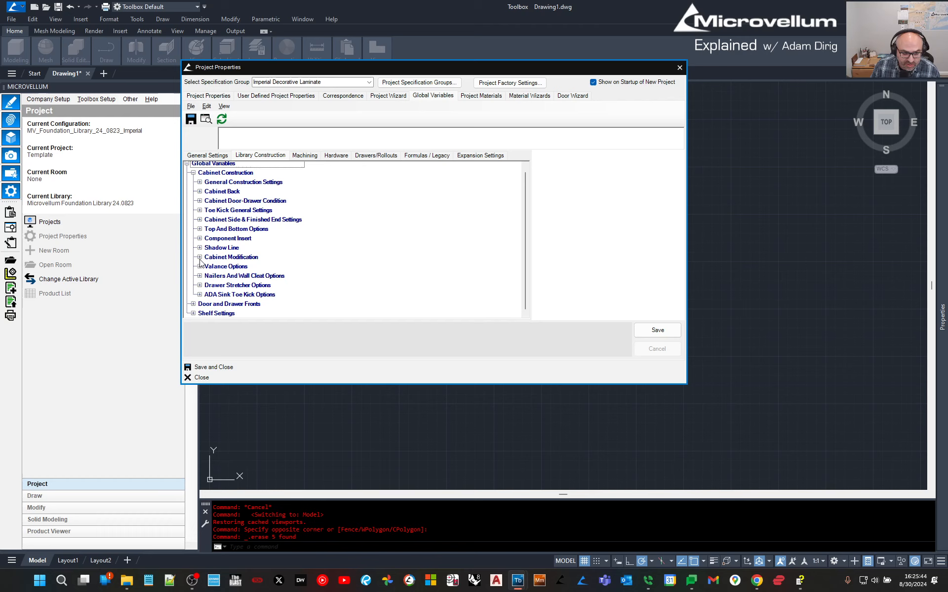
left_click(199, 191)
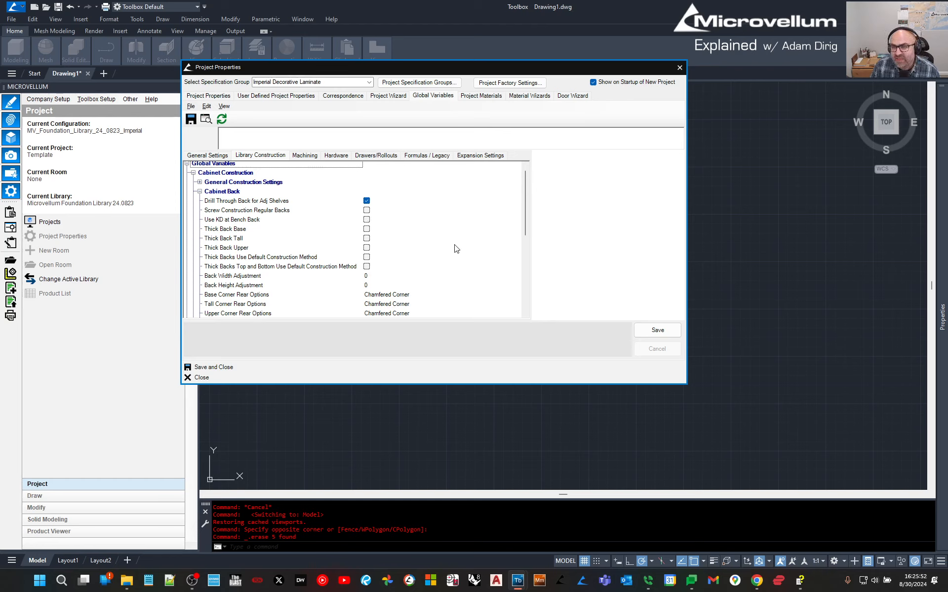
scroll(457, 248, "down", 2)
scroll(457, 248, "down", 3)
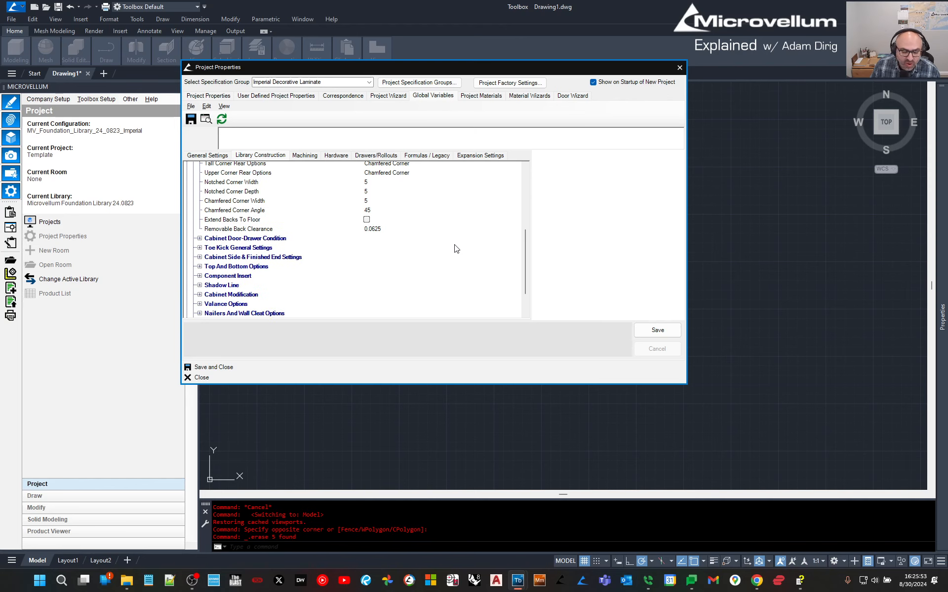
left_click(199, 268)
scroll(226, 280, "down", 7)
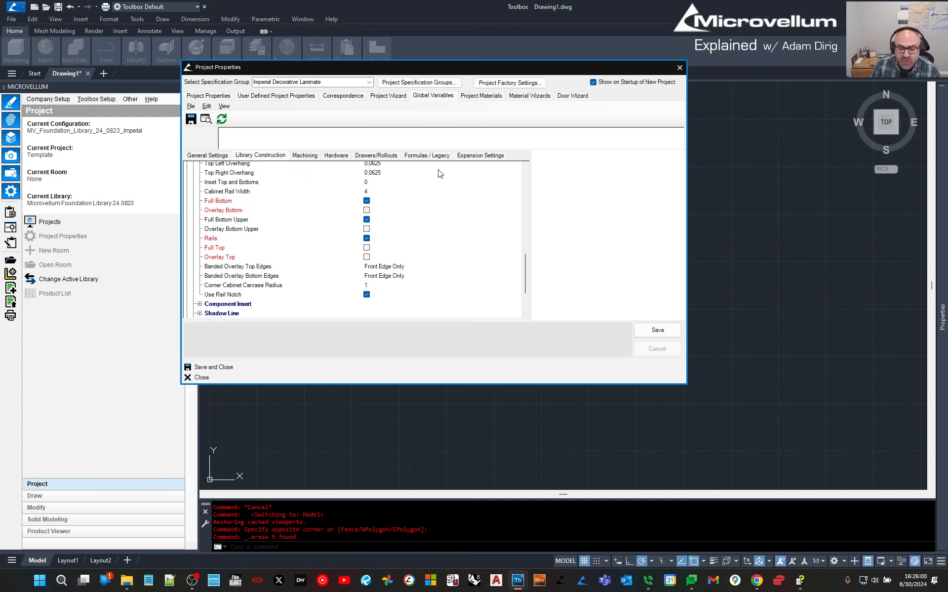
In Project Materials, select cut-part rows and expand the Generic Imperial sheet stock folder.
left_click(488, 96)
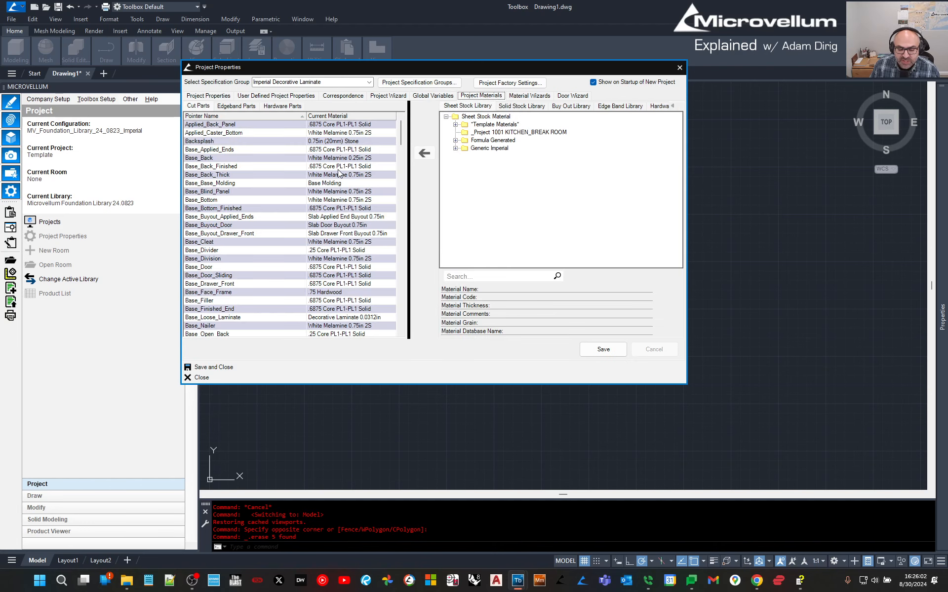
left_click_drag(211, 133, 214, 296)
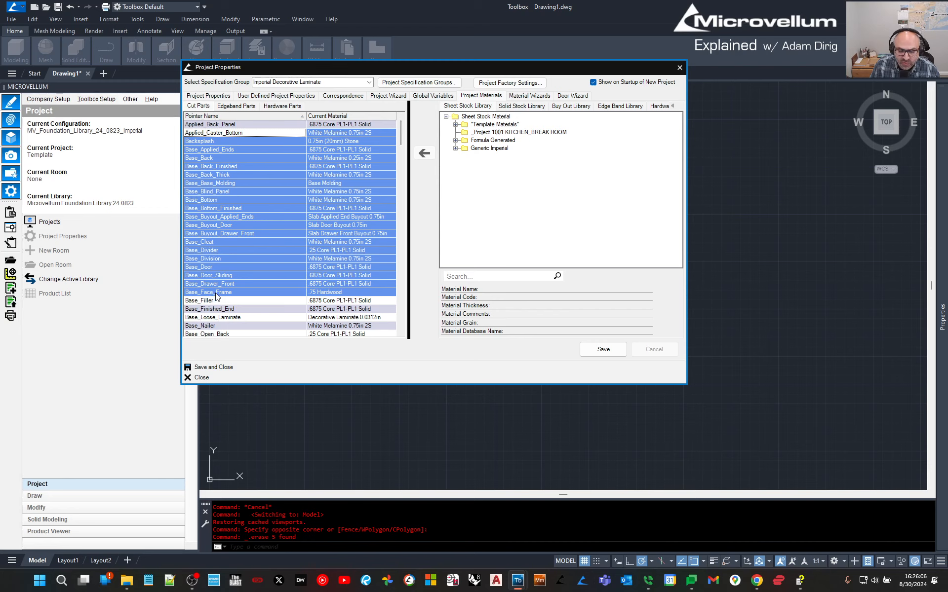
left_click(504, 118)
left_click(488, 149)
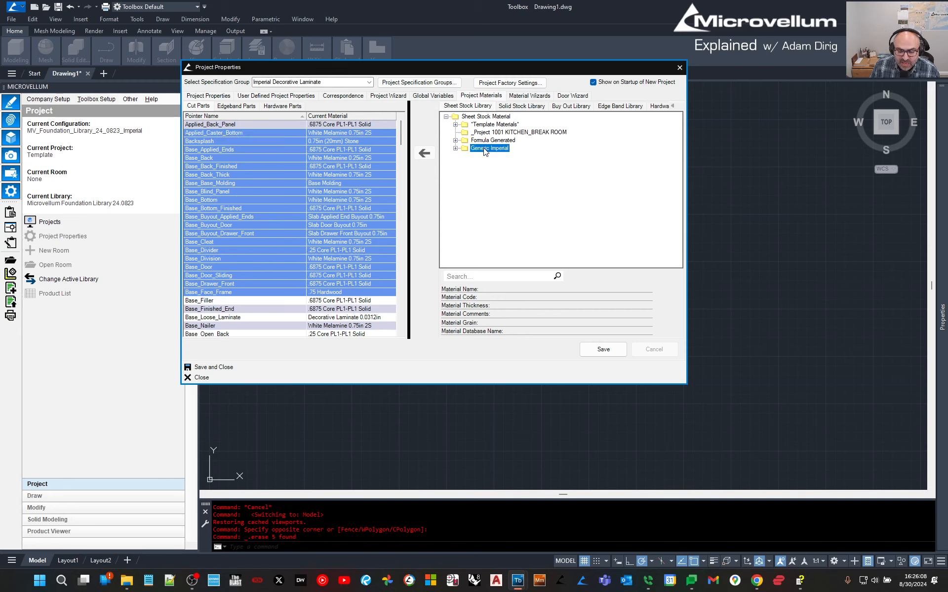
left_click(485, 141)
left_click(456, 141)
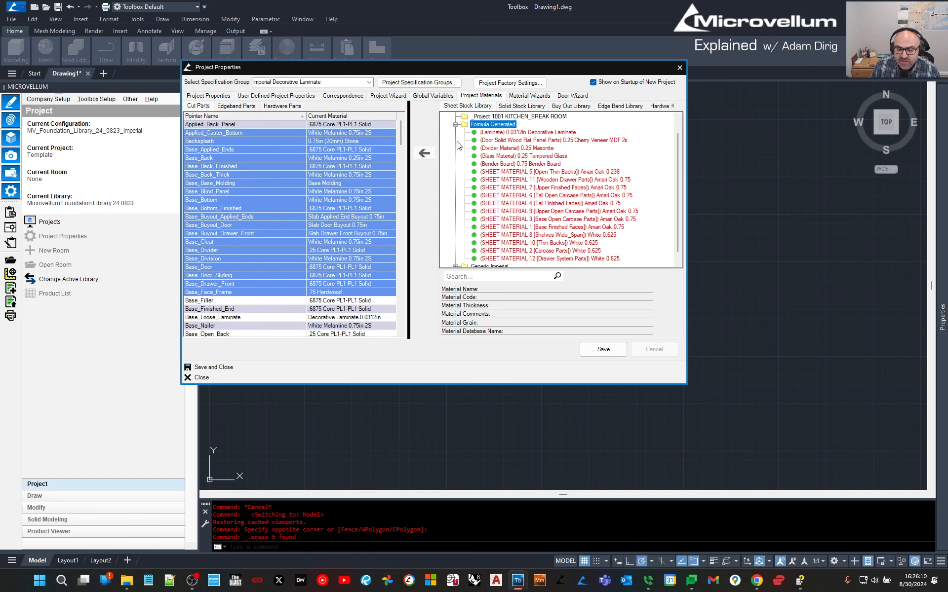
left_click(455, 125)
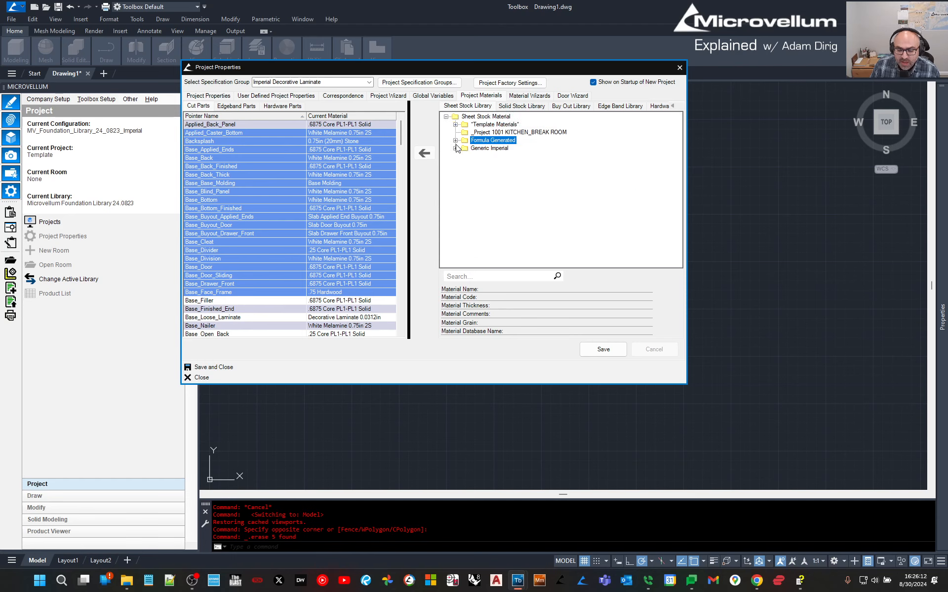
left_click(455, 148)
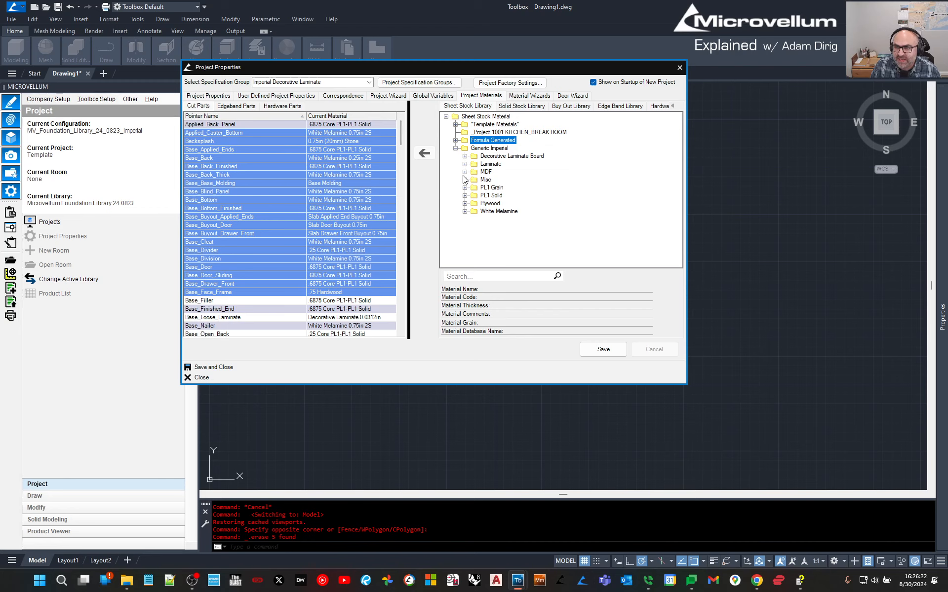
Expand the MDF sheet stock folder and select the Base_Door part in Project Materials.
left_click(486, 172)
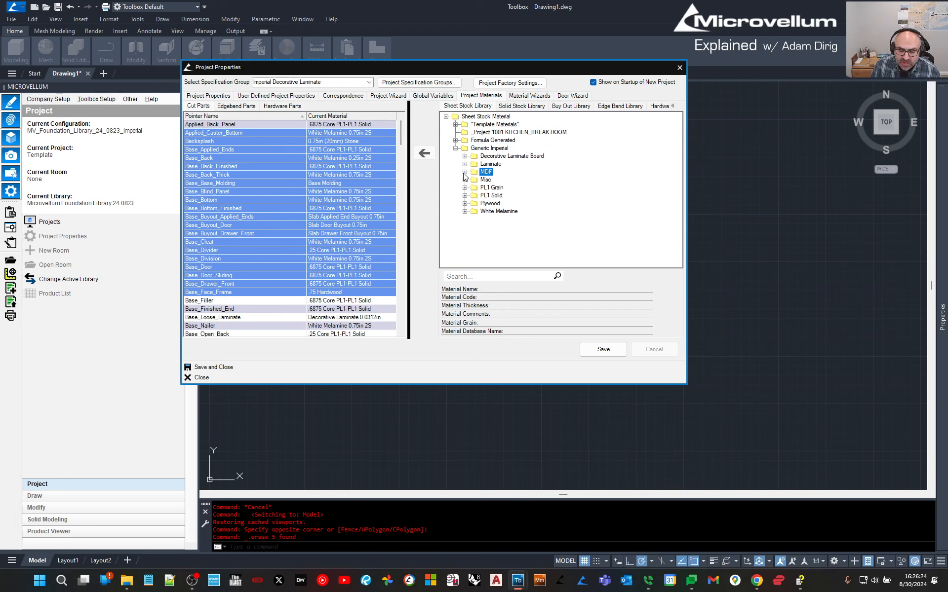
left_click(464, 172)
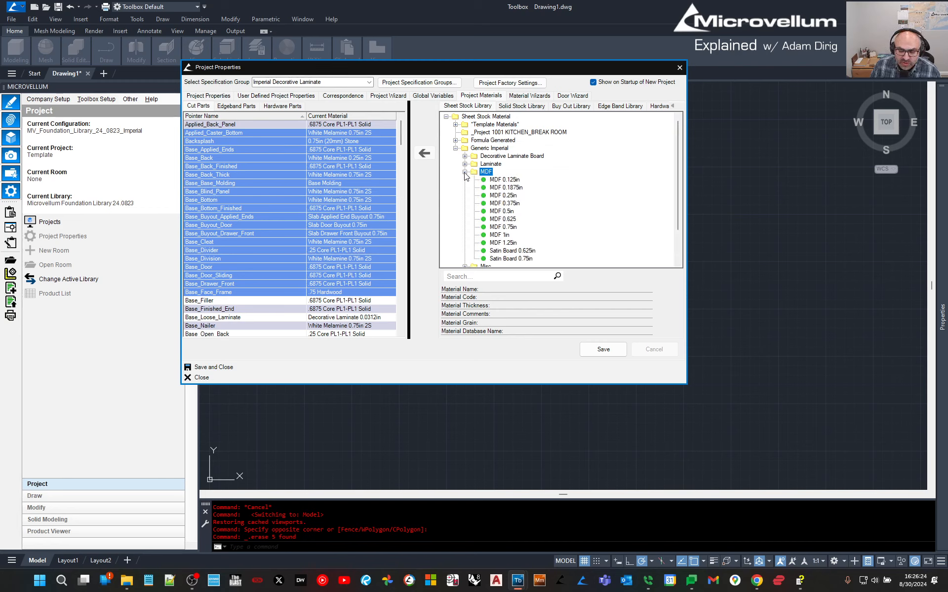
left_click(502, 220)
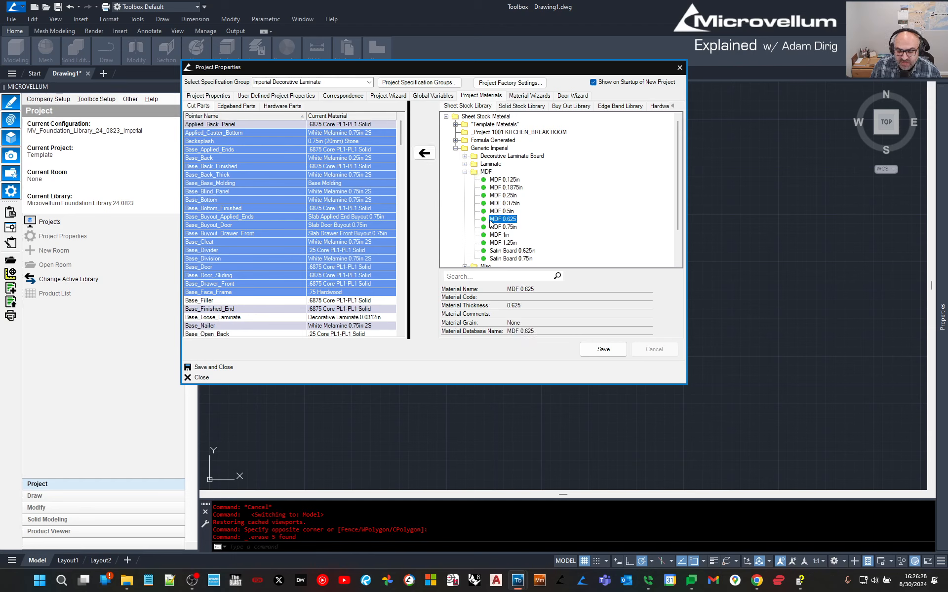
left_click(356, 193)
left_click(212, 268)
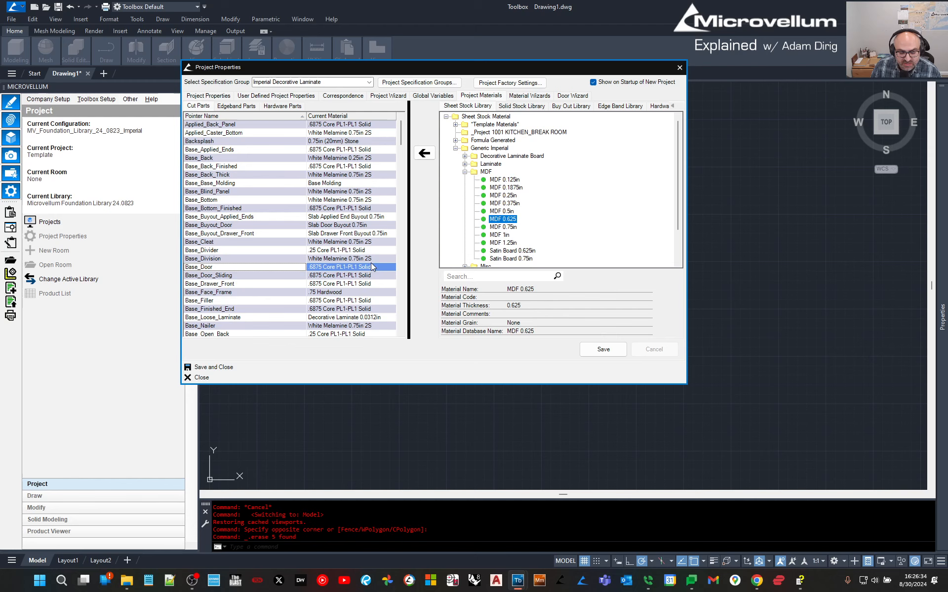
Assign MDF 0.75in sheet stock to the Applied_Back_Panel part.
scroll(366, 267, "down", 4)
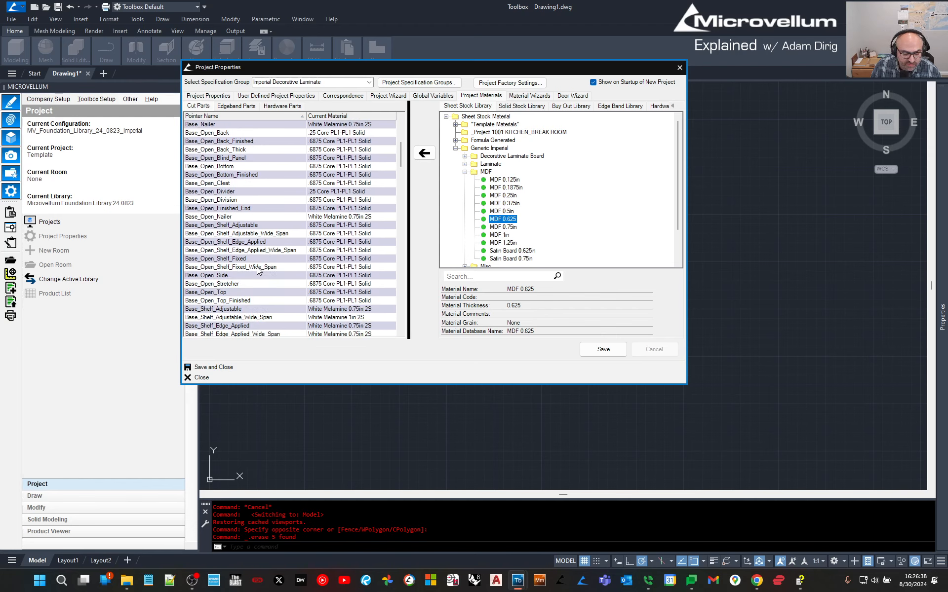
scroll(257, 270, "down", 5)
scroll(257, 267, "up", 9)
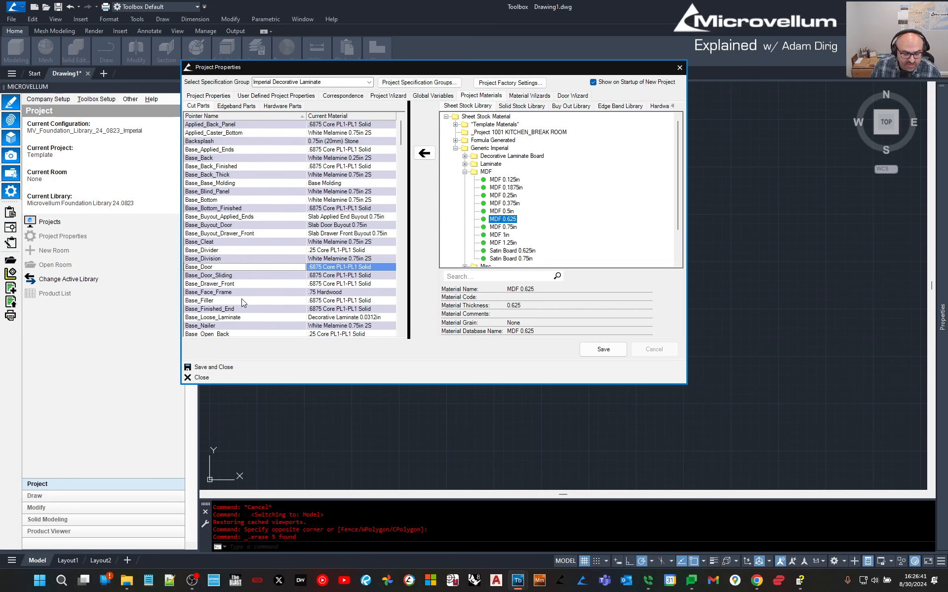
left_click(199, 125)
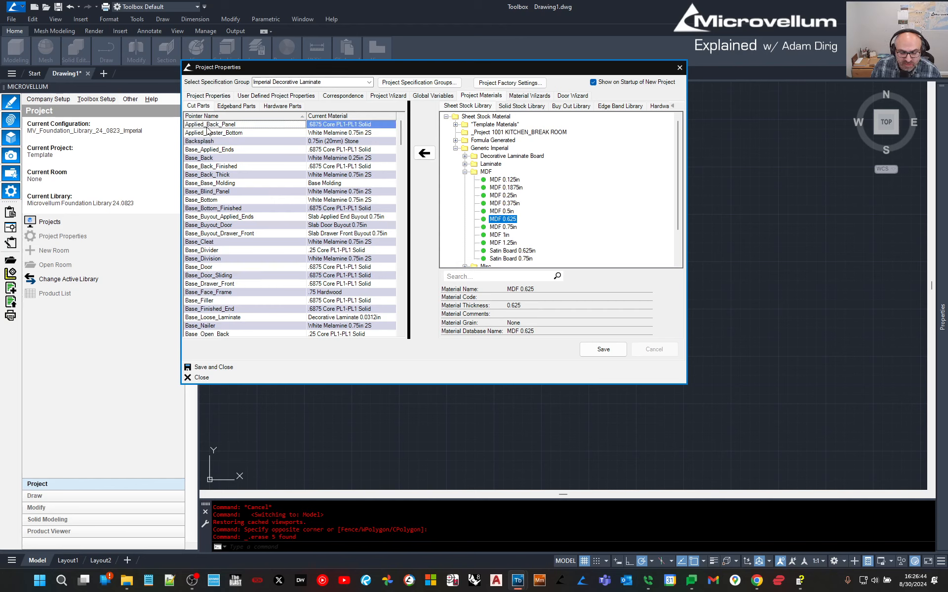
left_click(504, 227)
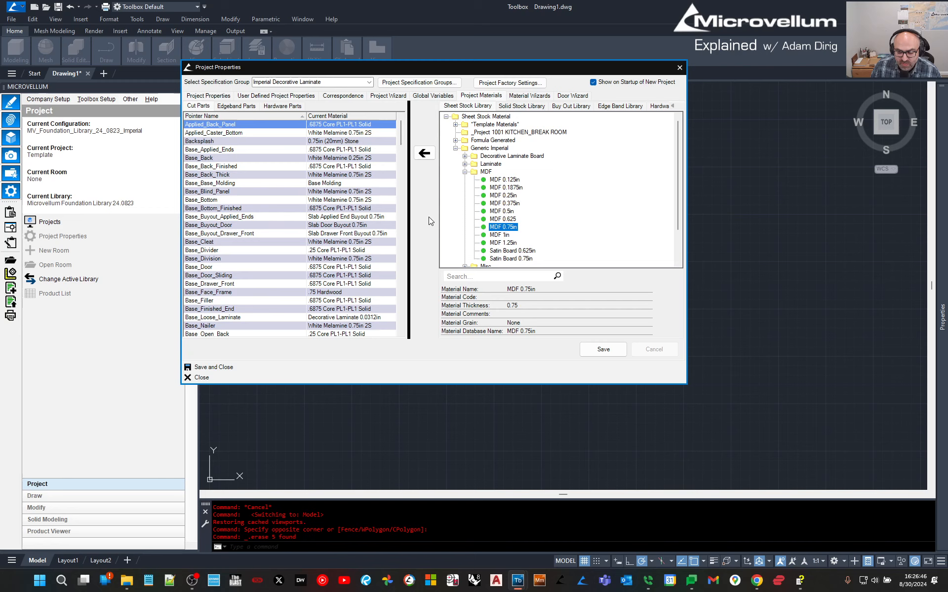
left_click(426, 153)
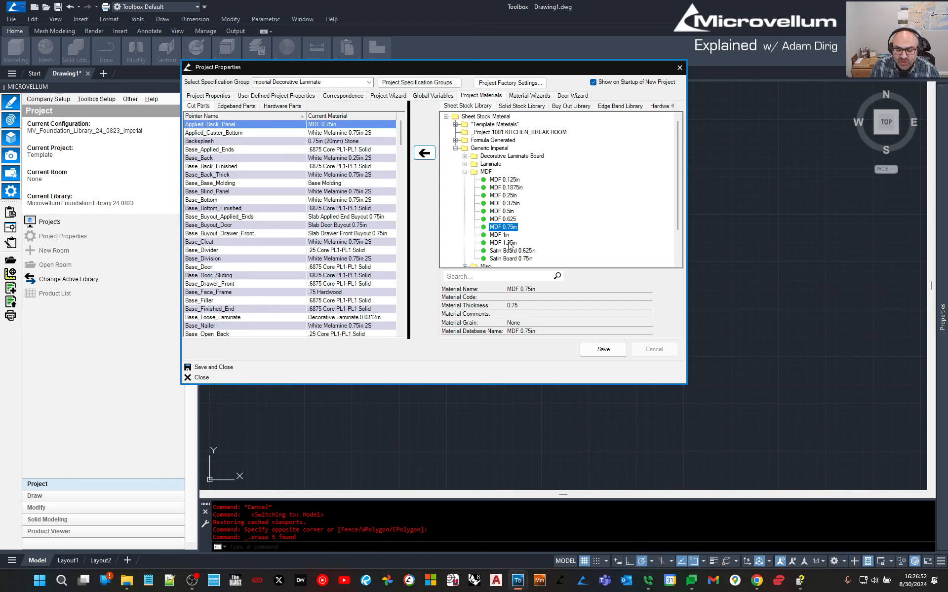
Compare the MDF 0.625, 0.5in and 0.75in material details.
left_click(508, 219)
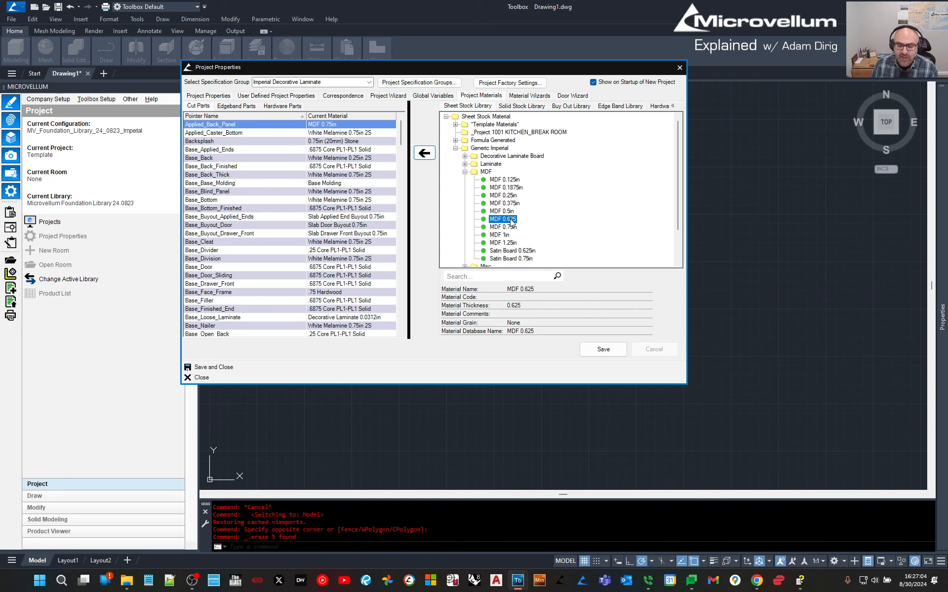
left_click(510, 212)
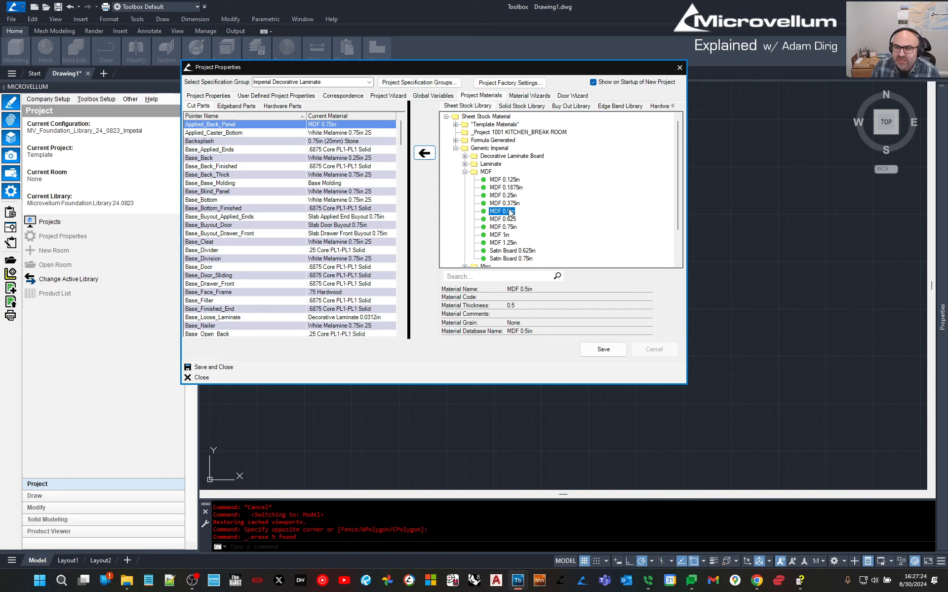
left_click(514, 229)
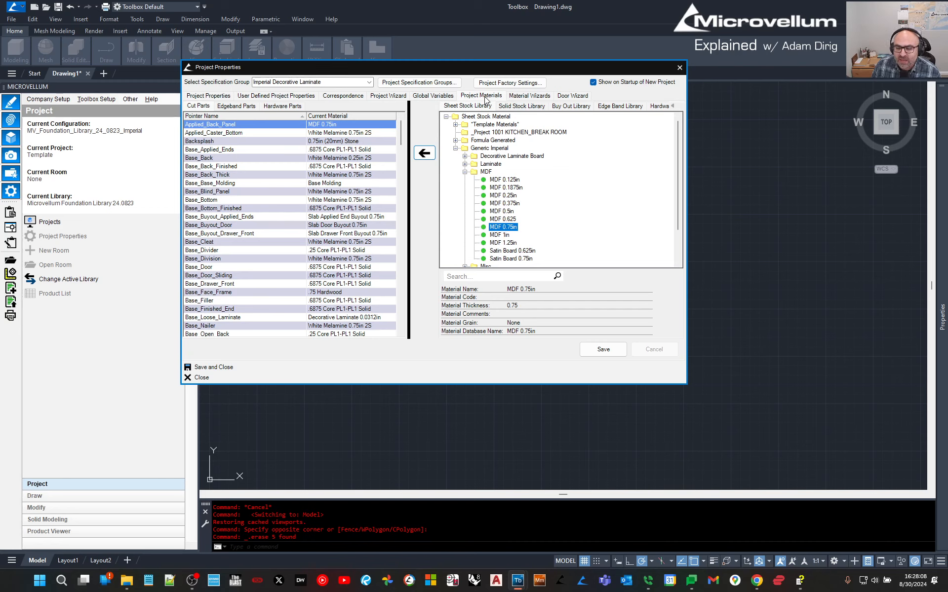
Load the Hardware Wizard, keep Blum as hinge brand, and view the Mounting Plates options.
left_click(526, 97)
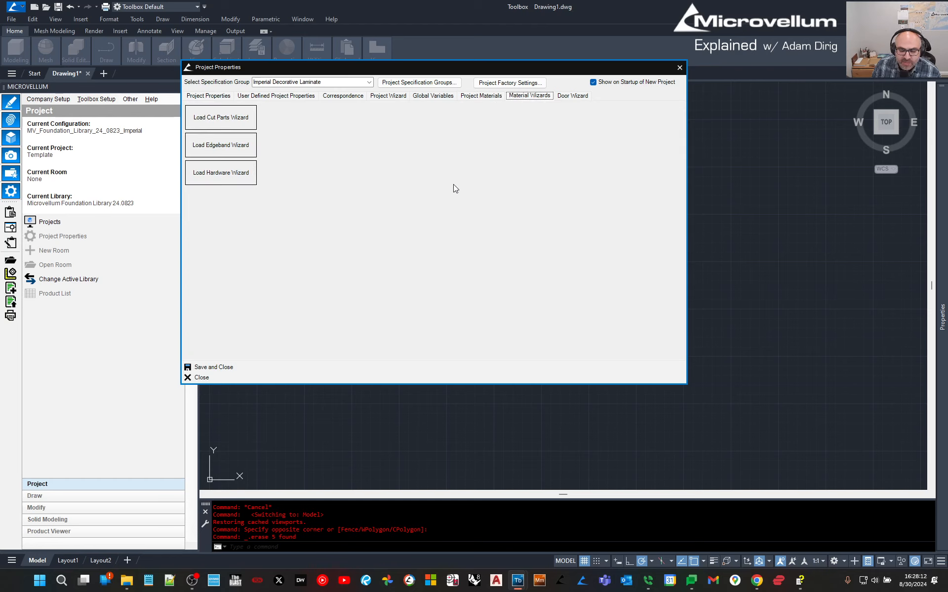
left_click(216, 176)
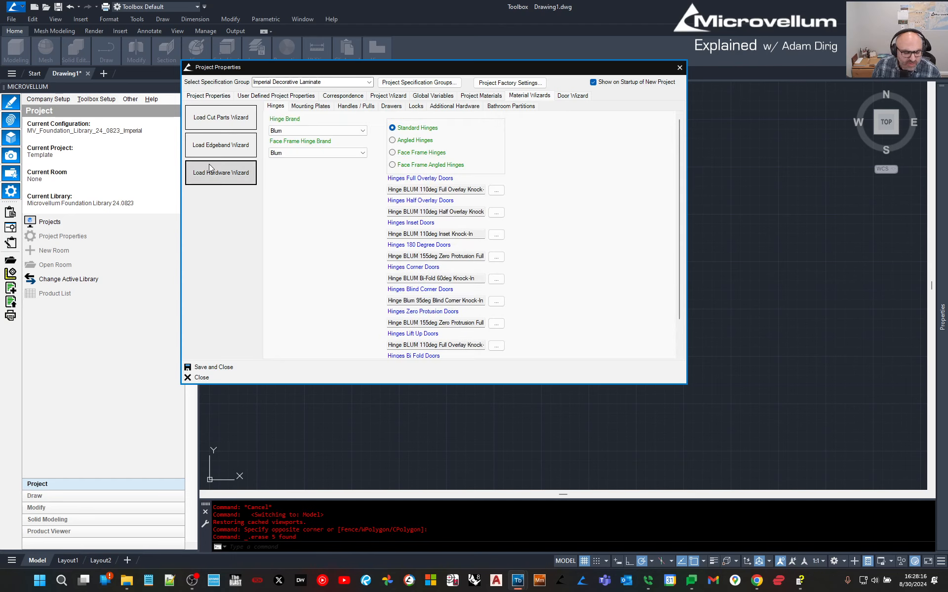
left_click(295, 131)
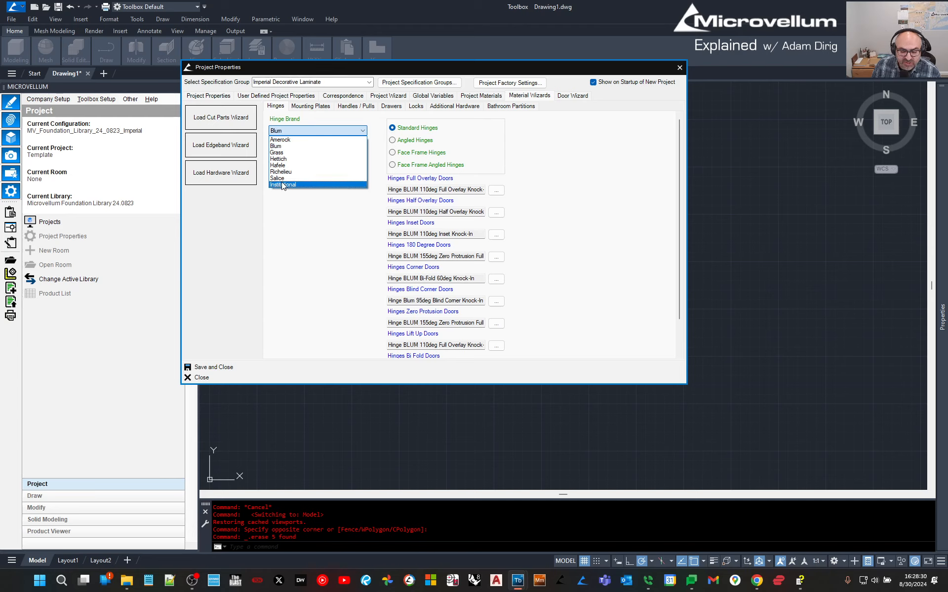
left_click(285, 146)
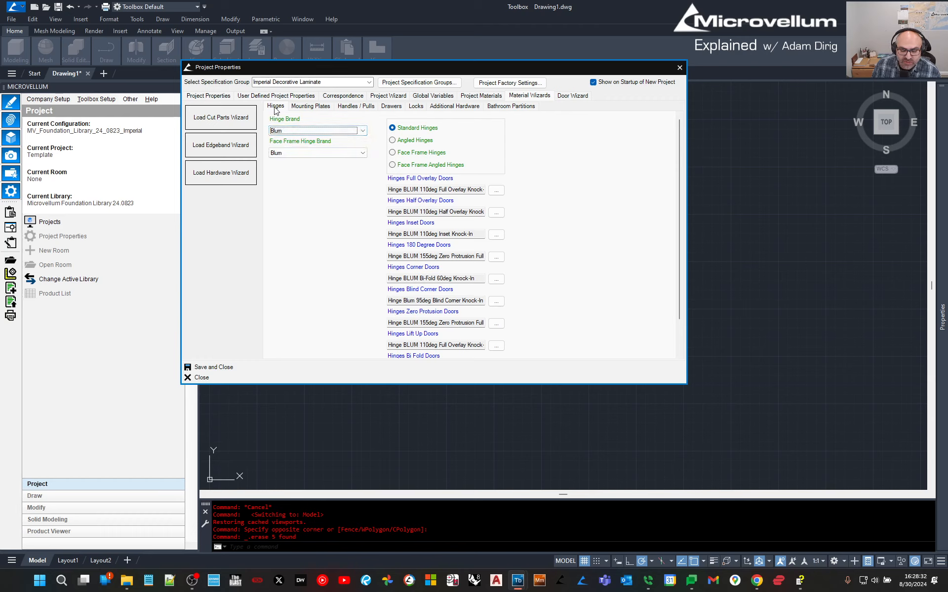
left_click(296, 107)
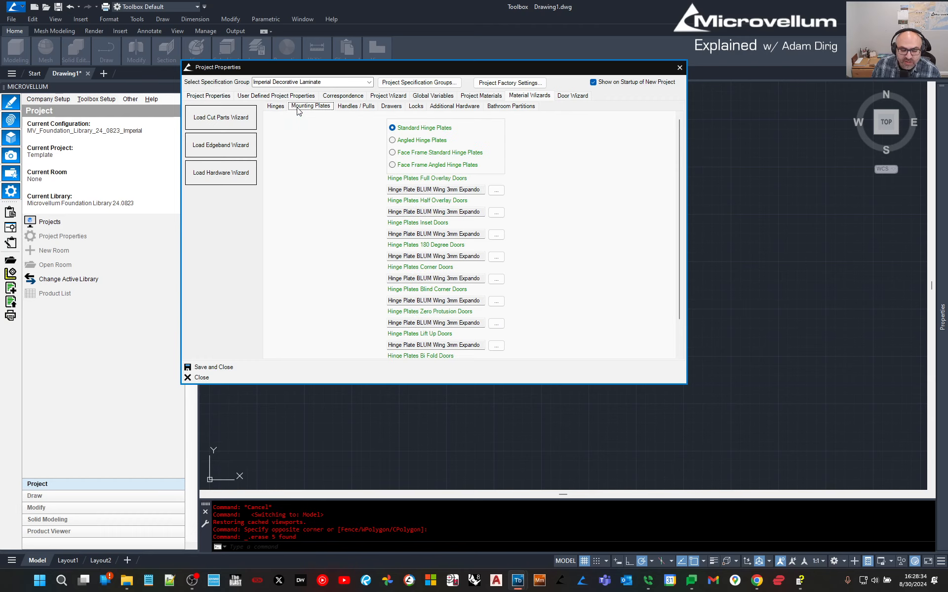
Browse Rod handles for base cabinet doors and cancel, keeping Handle Rod_128mm.
left_click(348, 108)
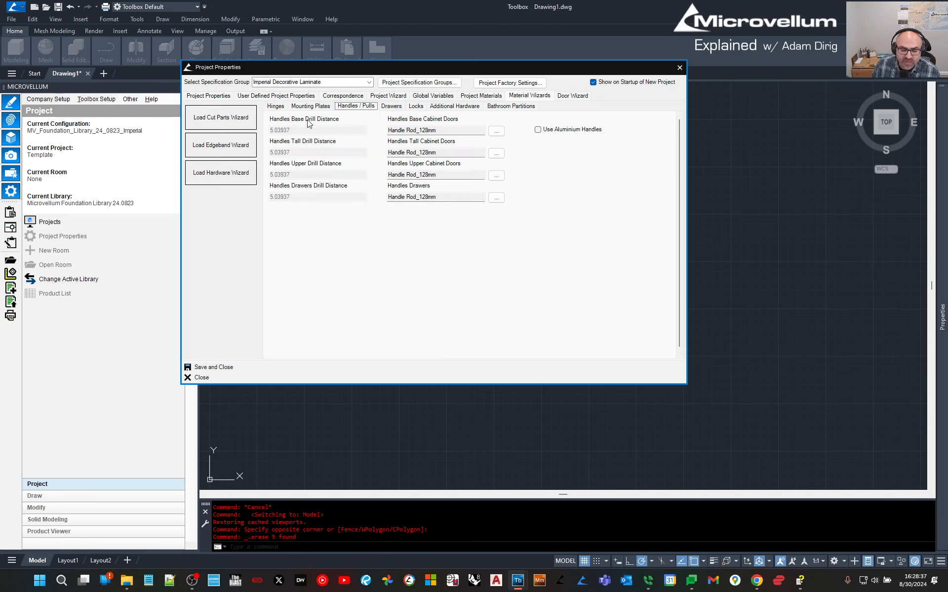
left_click(495, 131)
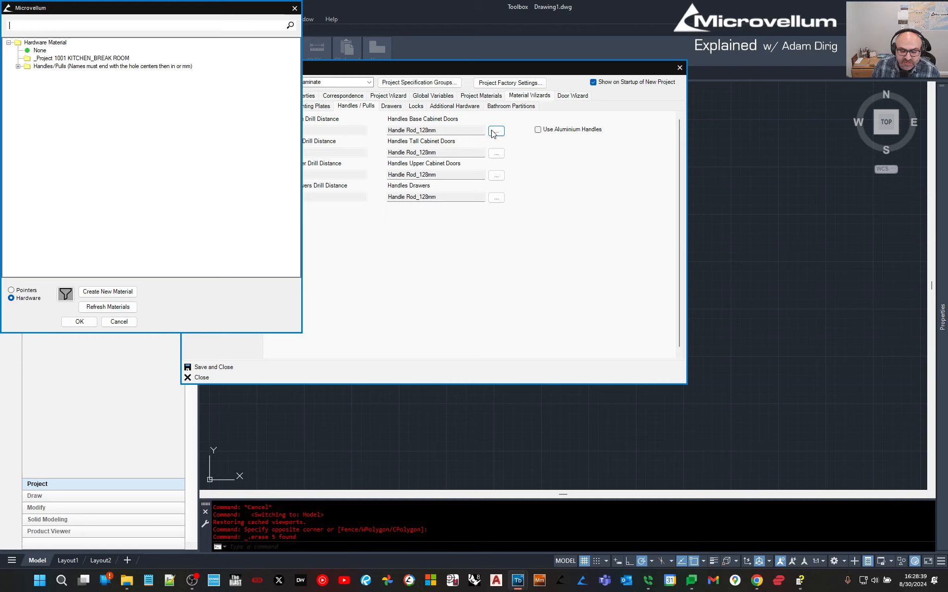
left_click(17, 66)
left_click(27, 75)
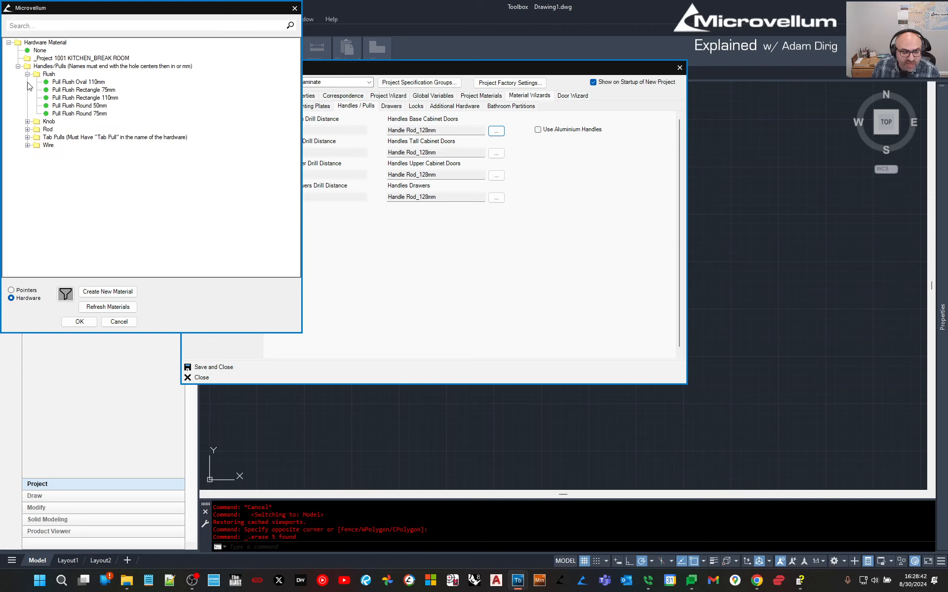
left_click(27, 122)
left_click(27, 153)
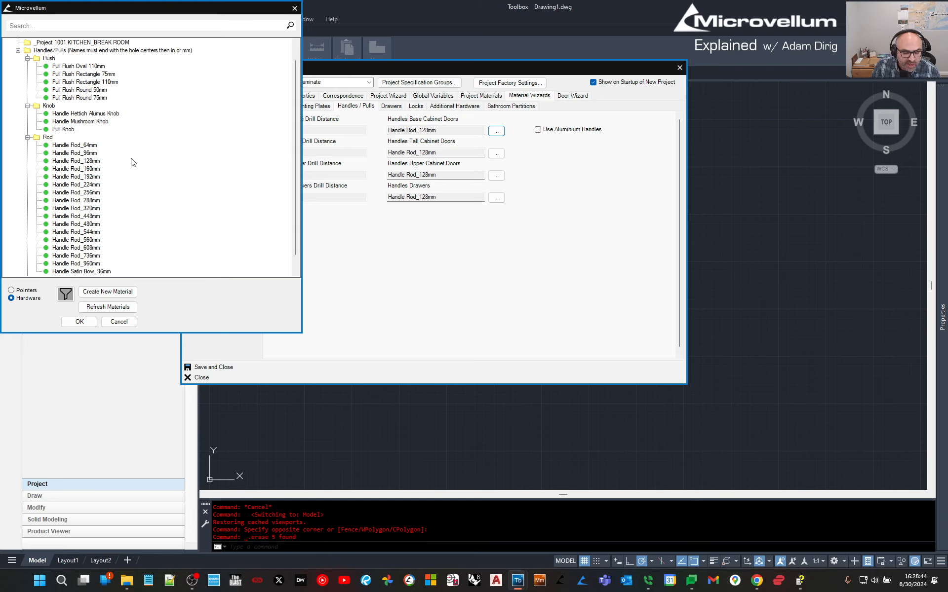
scroll(132, 159, "down", 2)
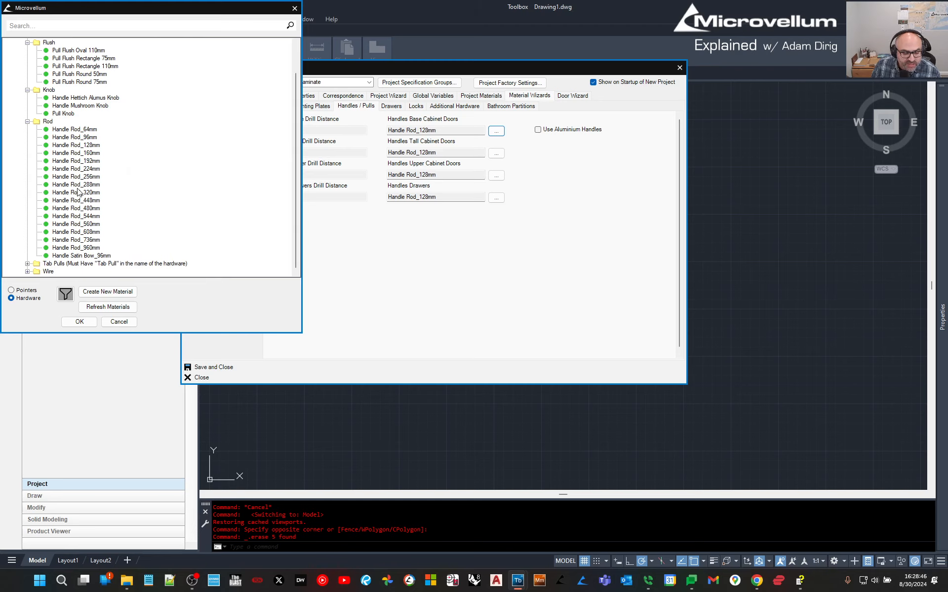
left_click(83, 225)
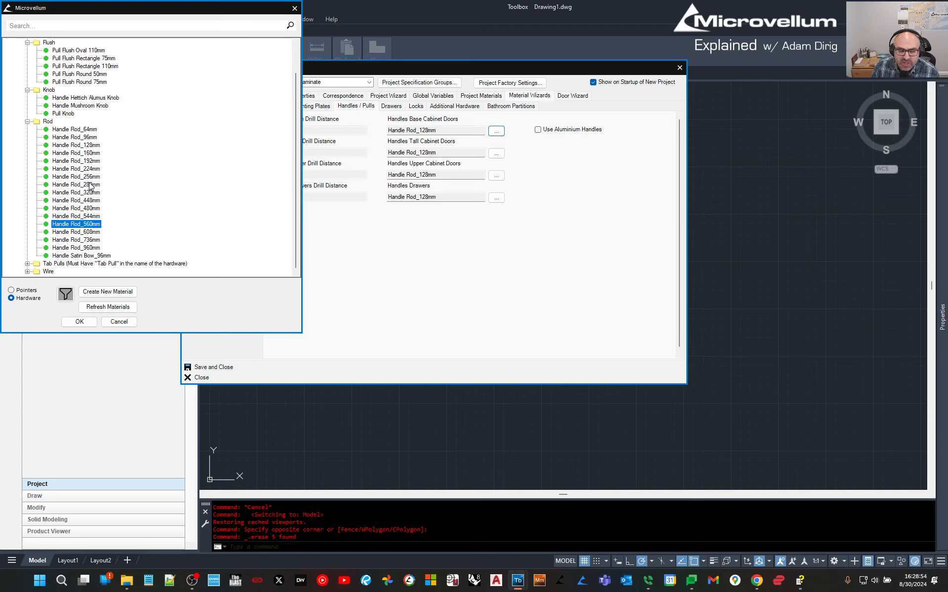
left_click(125, 322)
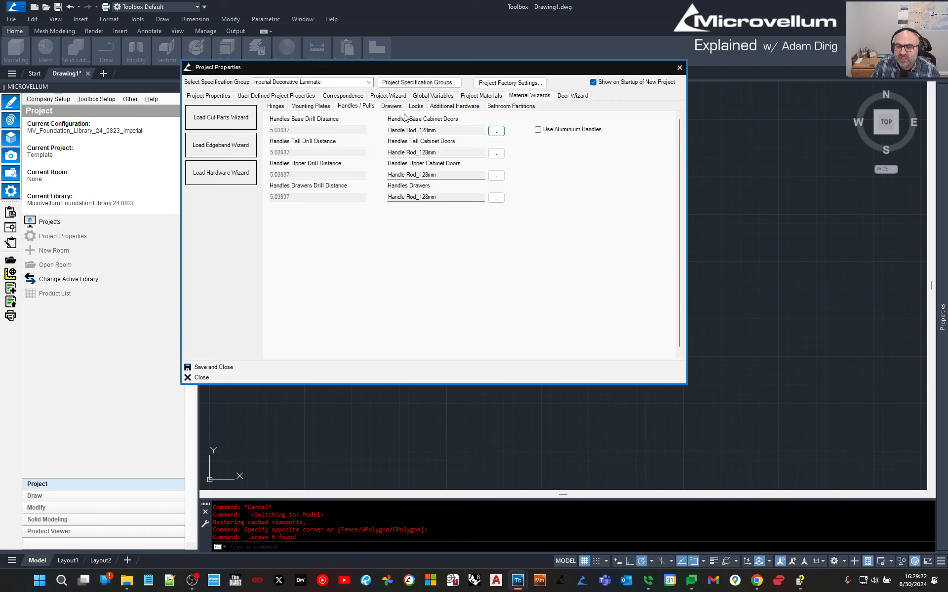
Review the Default Drawers list, keep Blum LEGRABOX, and display the Locks settings.
left_click(390, 106)
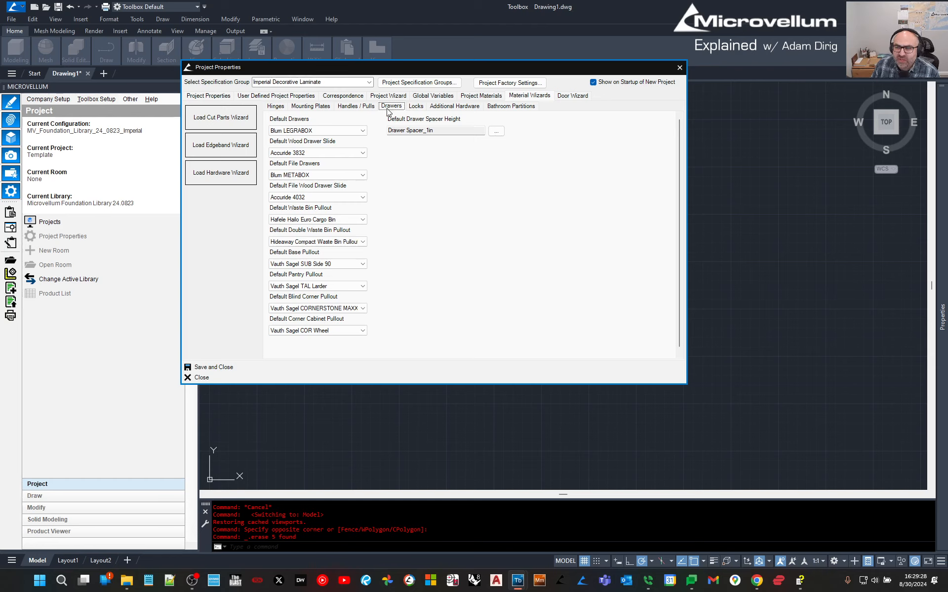
left_click(359, 132)
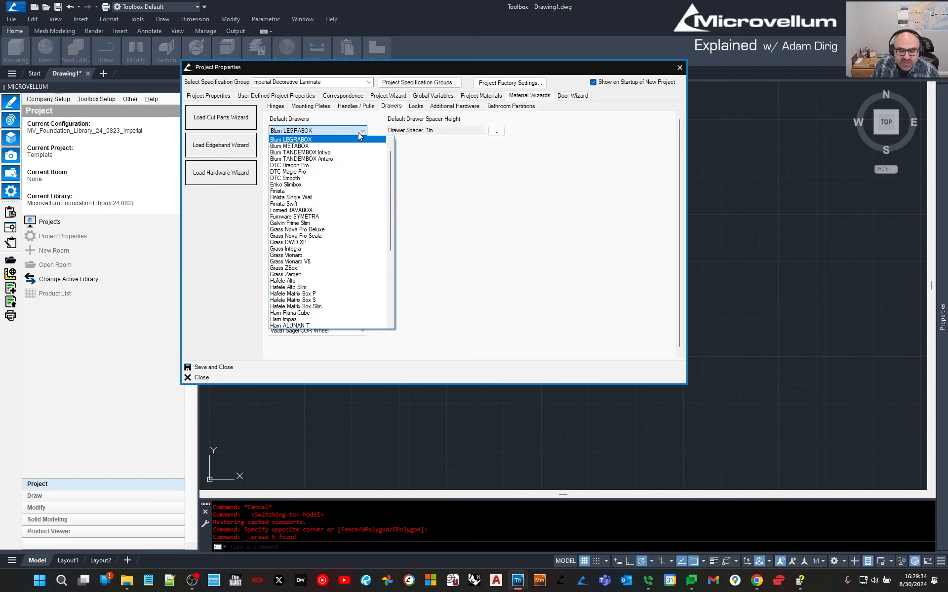
scroll(334, 219, "down", 1)
scroll(334, 219, "down", 7)
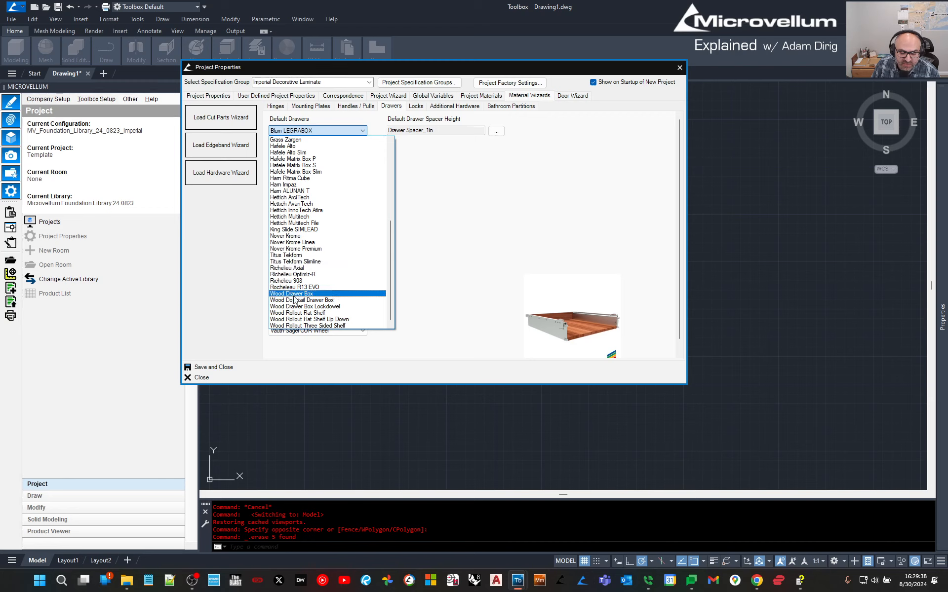
scroll(295, 293, "up", 1)
scroll(295, 295, "up", 8)
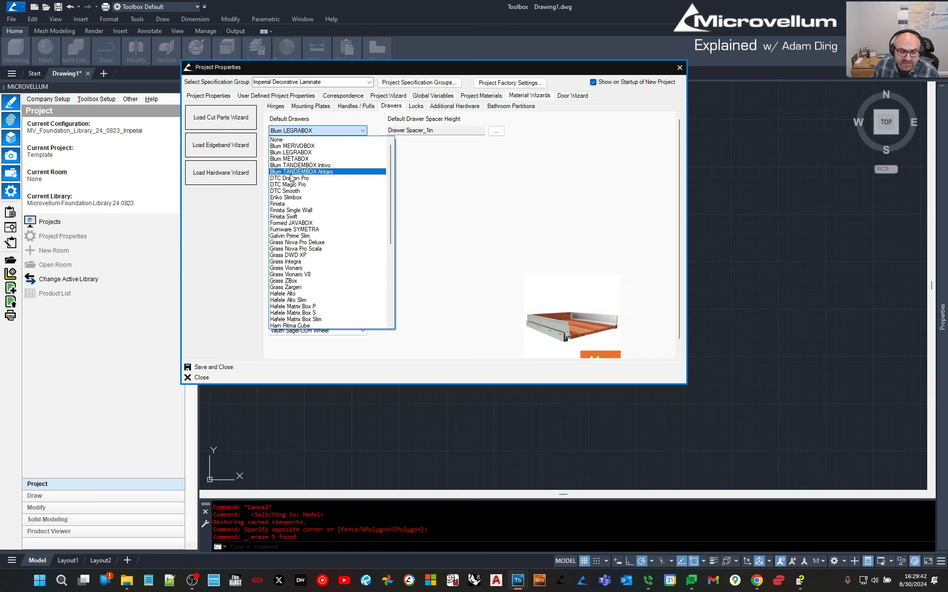
scroll(301, 252, "down", 4)
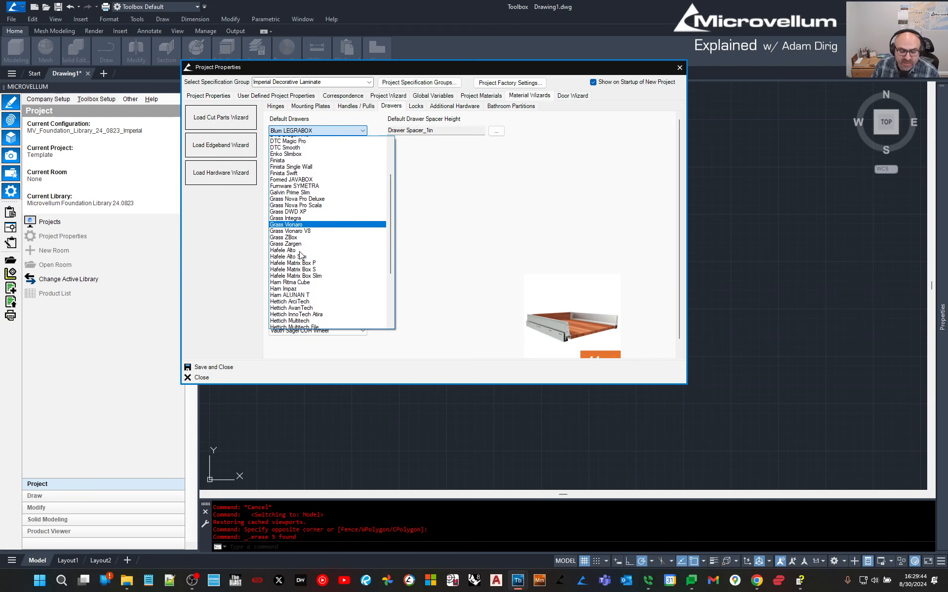
left_click(487, 223)
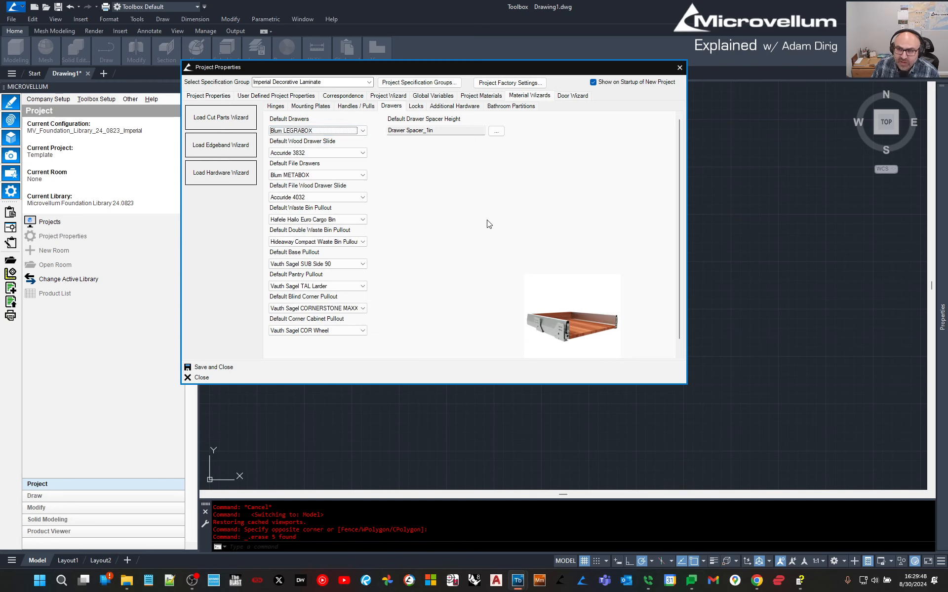
left_click(412, 108)
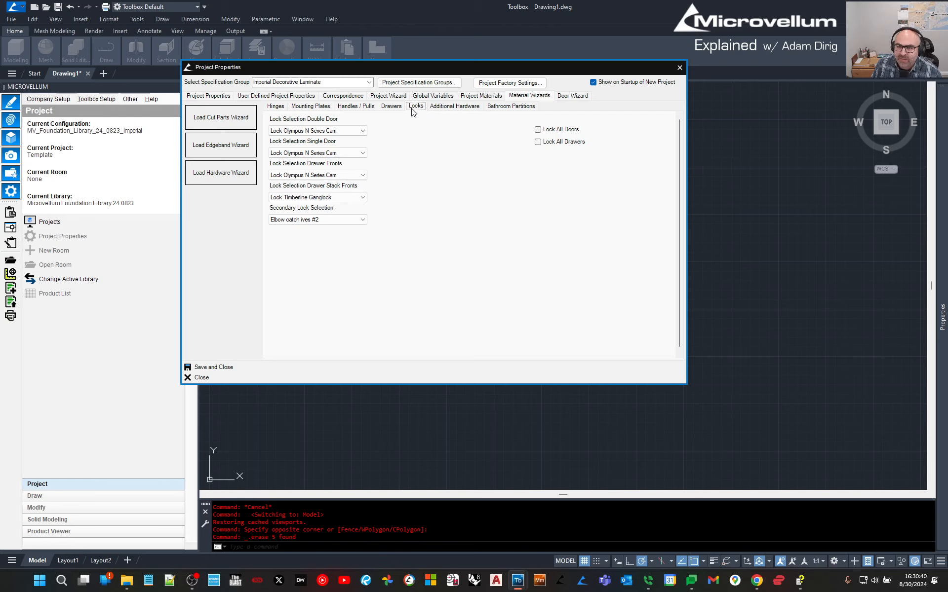
Review the wizard tabs and keep Imperial Decorative Laminate as the specification group.
left_click(455, 106)
left_click(518, 108)
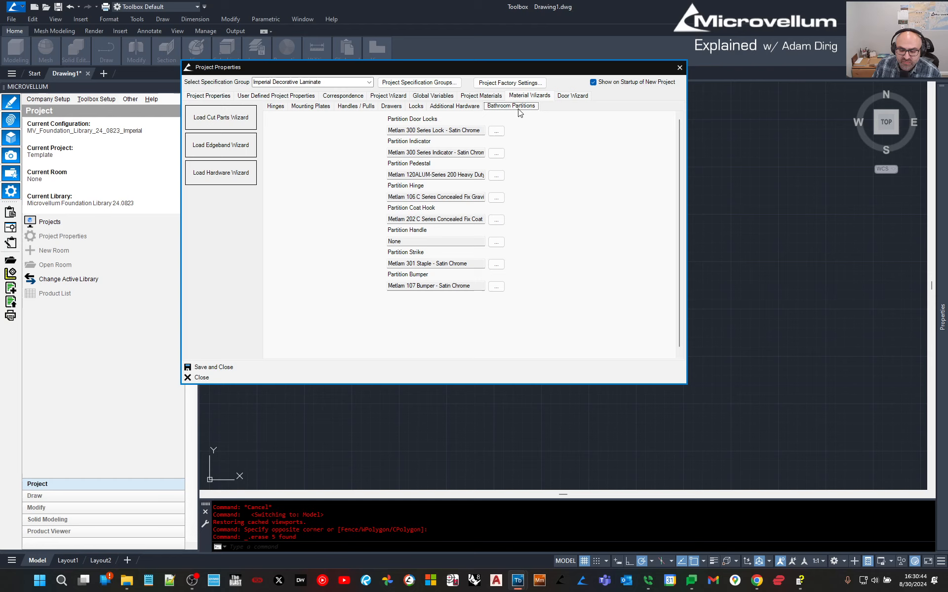
left_click(565, 99)
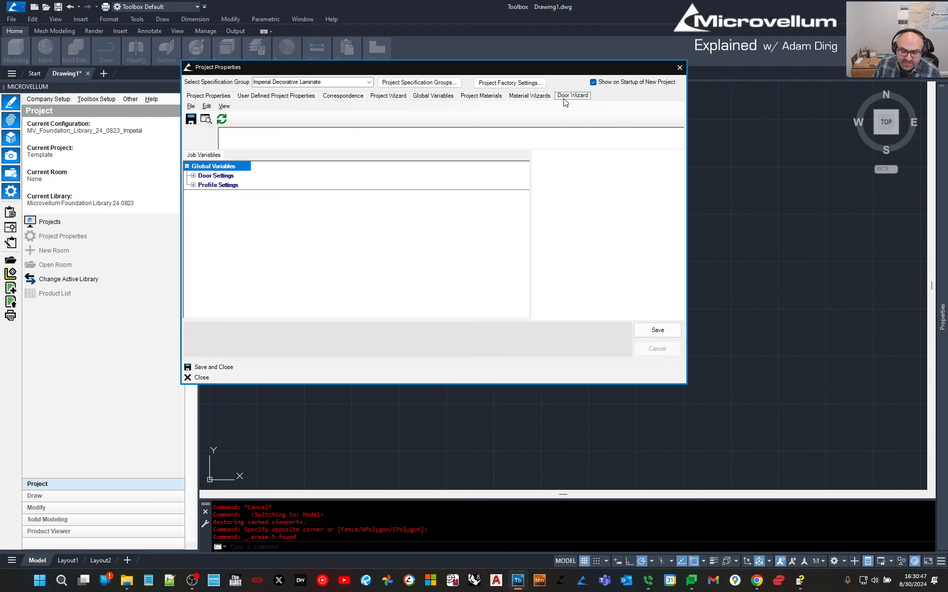
left_click(527, 98)
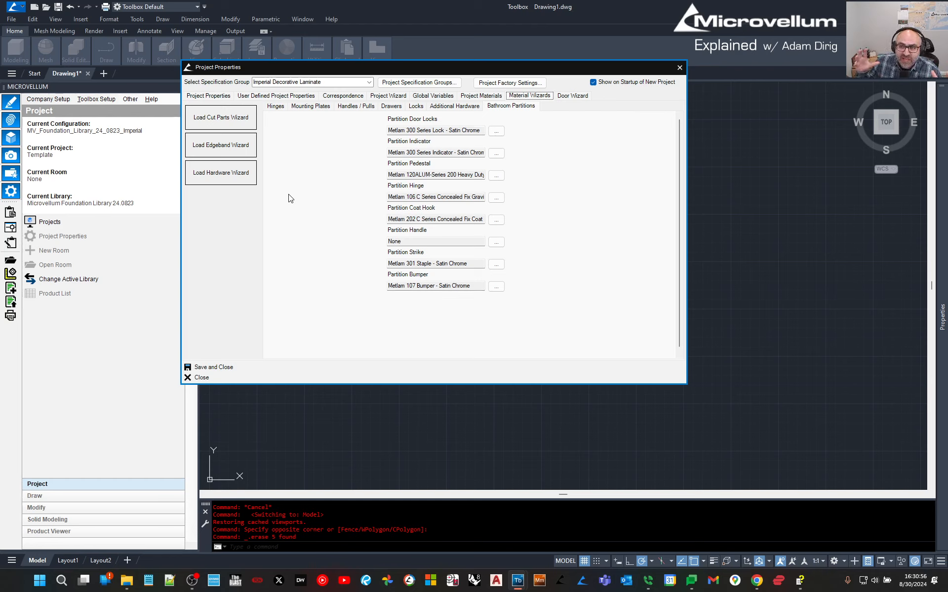
left_click(369, 83)
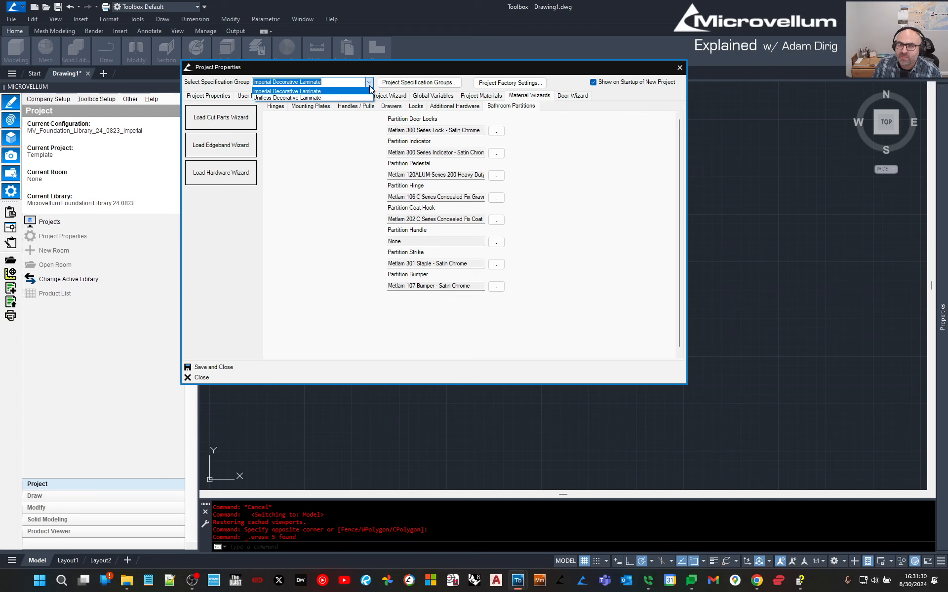
left_click(599, 152)
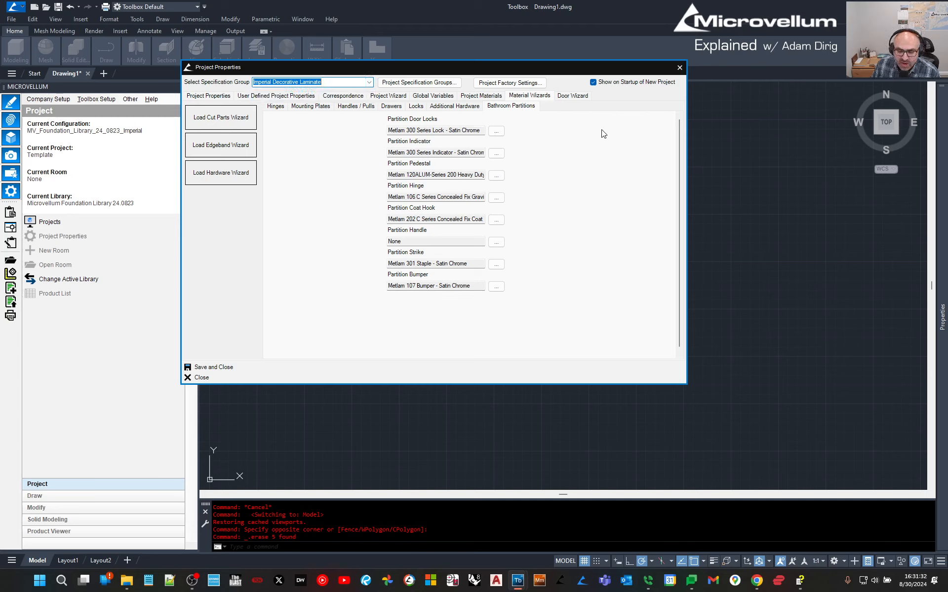
Save and close Project Properties, confirming both save prompts.
left_click(211, 369)
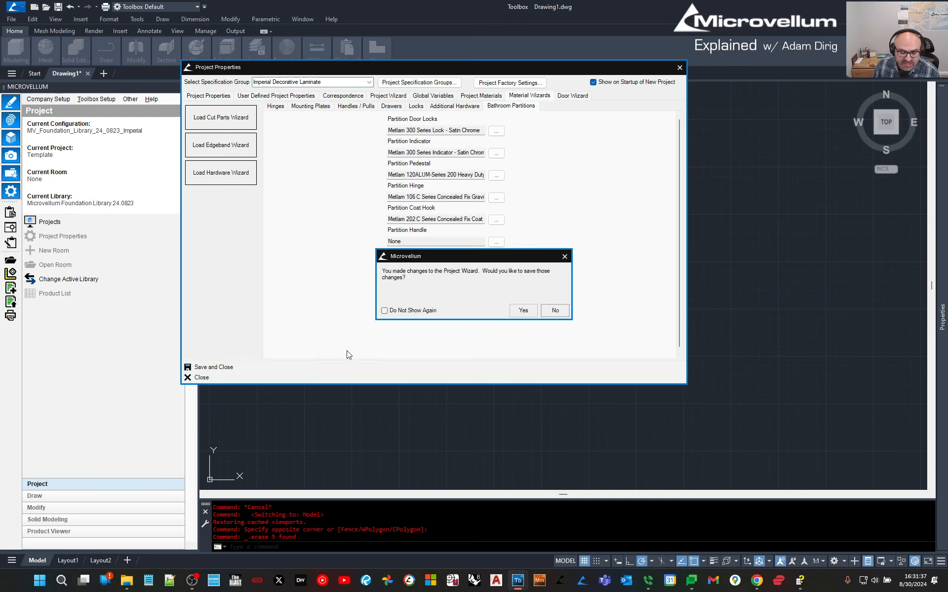
left_click(524, 310)
left_click(527, 319)
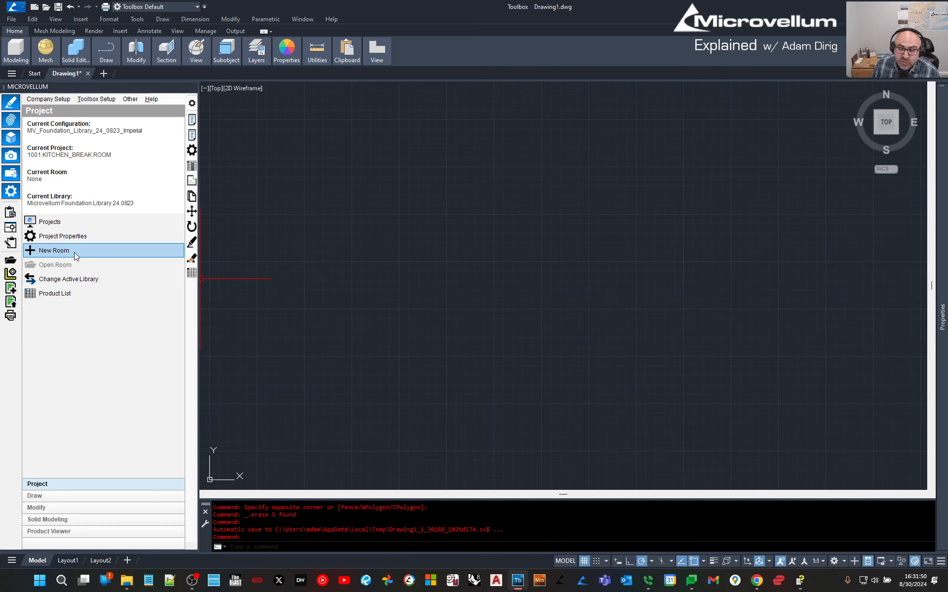
left_click(96, 99)
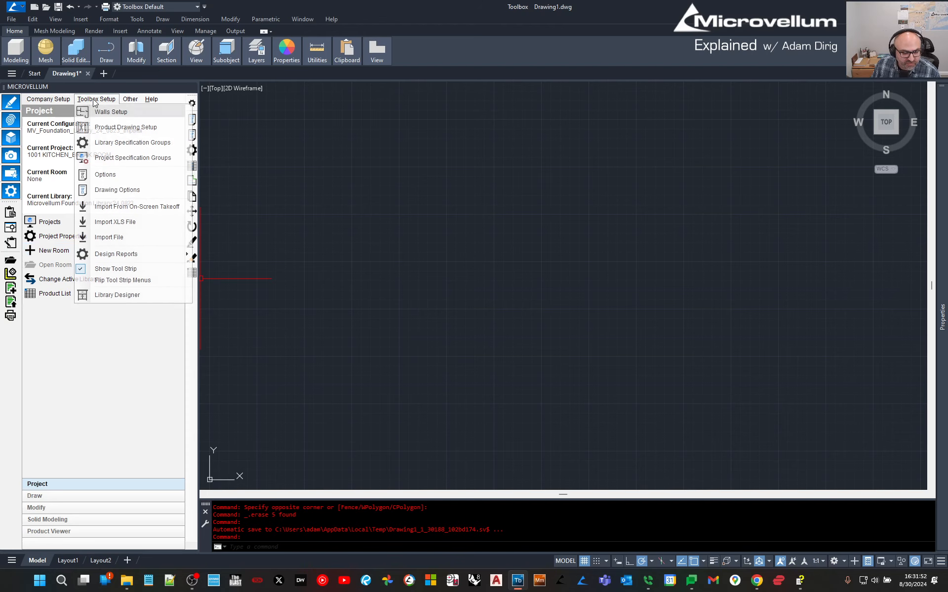
left_click(104, 174)
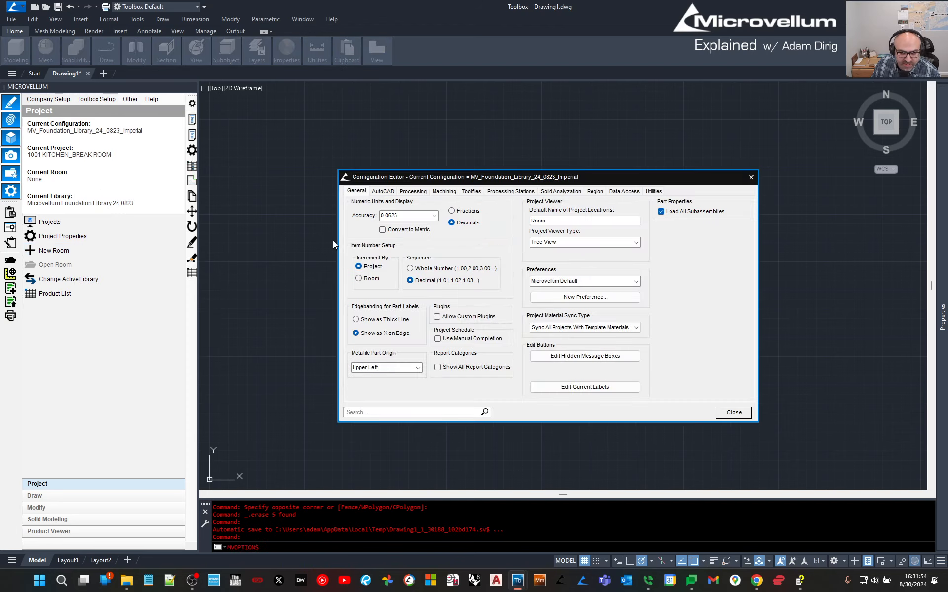
left_click(383, 192)
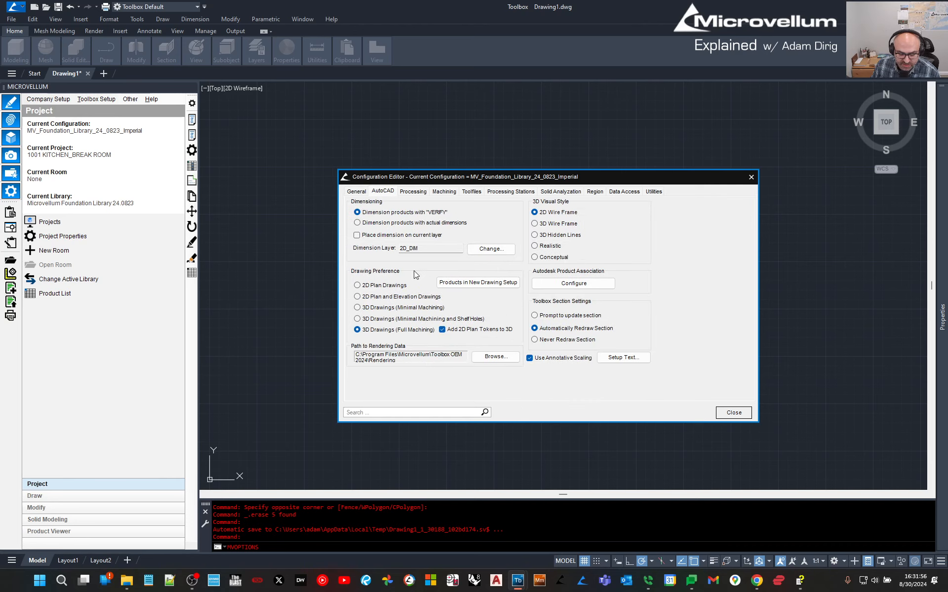
left_click(356, 193)
left_click(558, 222)
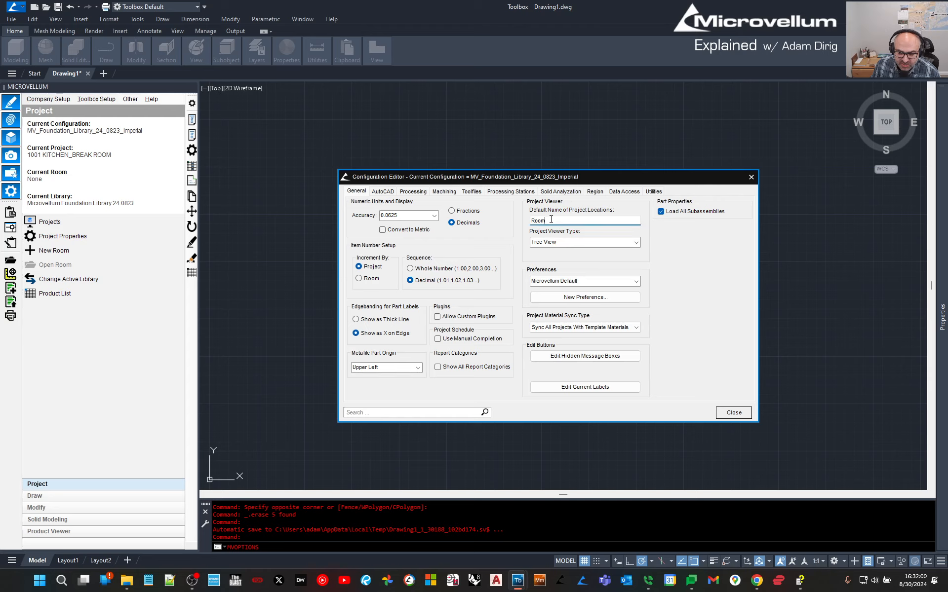
double_click(558, 220)
left_click(725, 412)
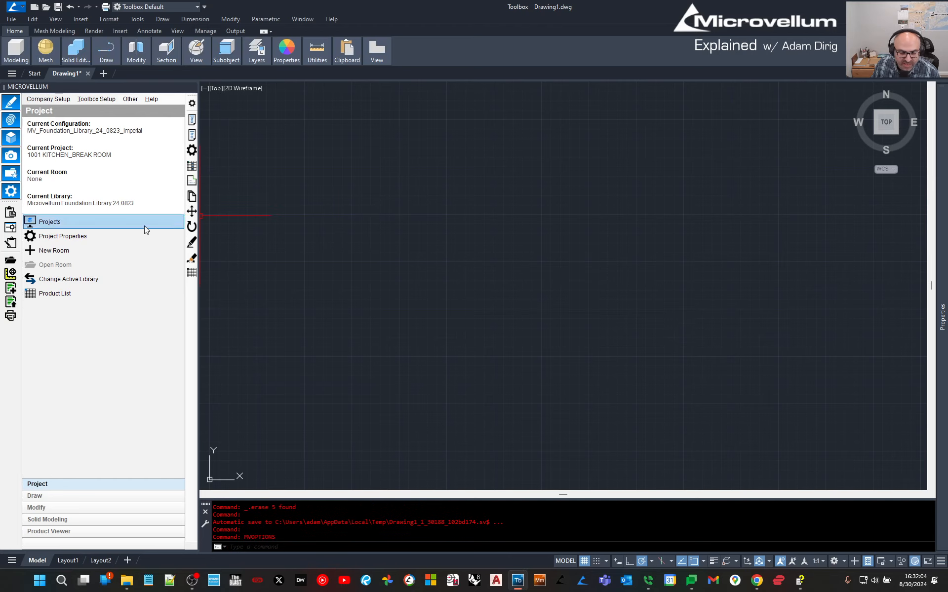
Add a new room named '4321 KITCHEN BREAK ROOM' to project 1001.
left_click(88, 251)
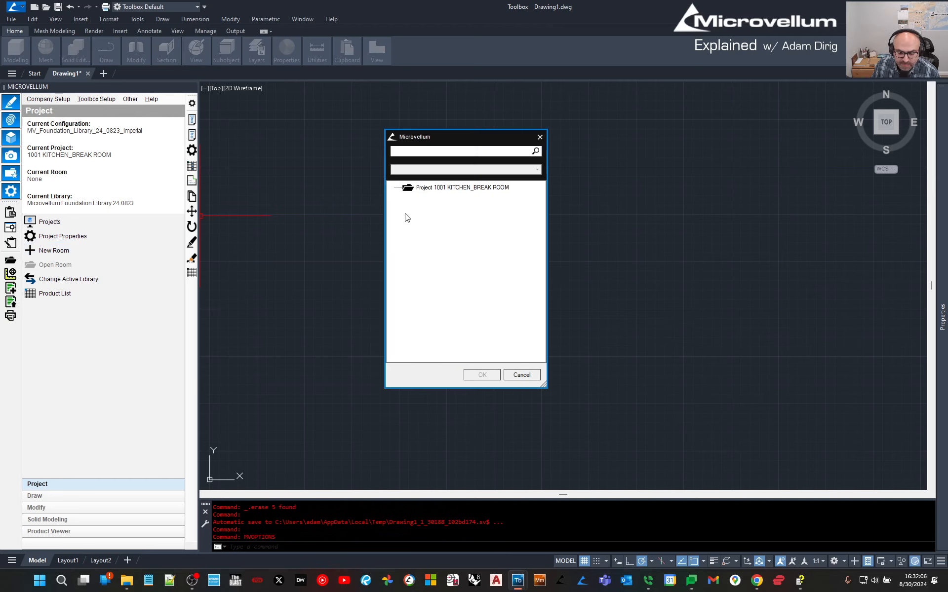
left_click(455, 188)
right_click(451, 190)
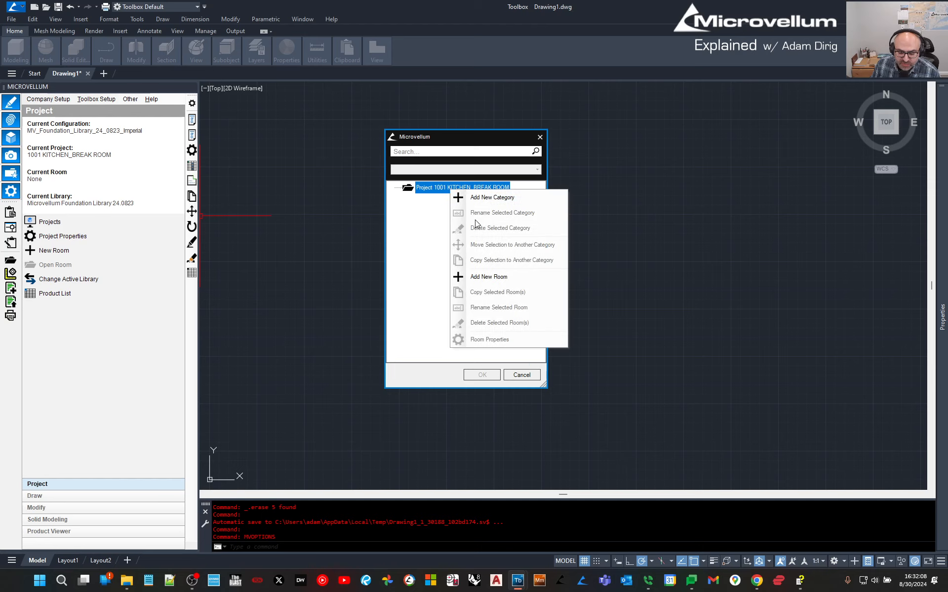
left_click(496, 279)
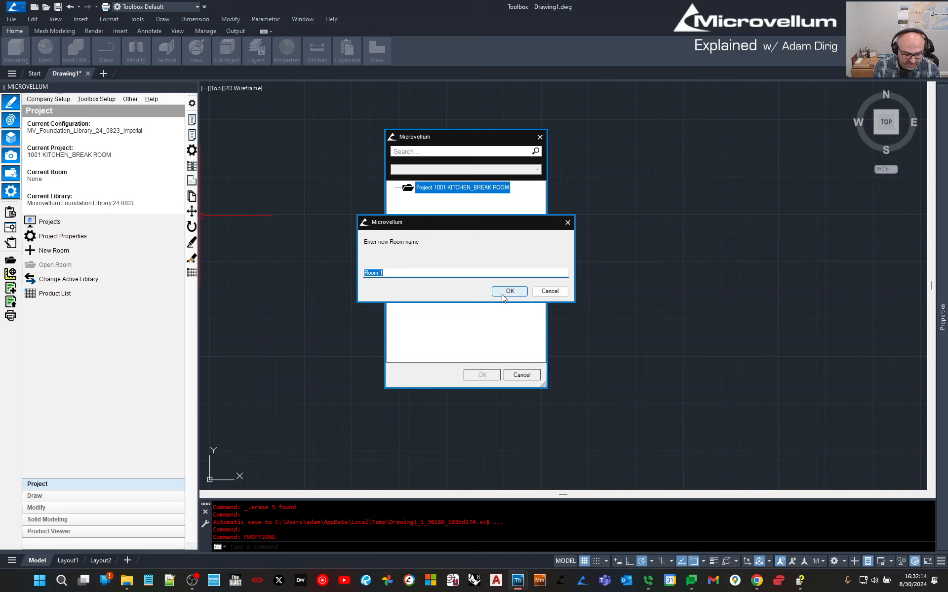
type("KITCHEN-")
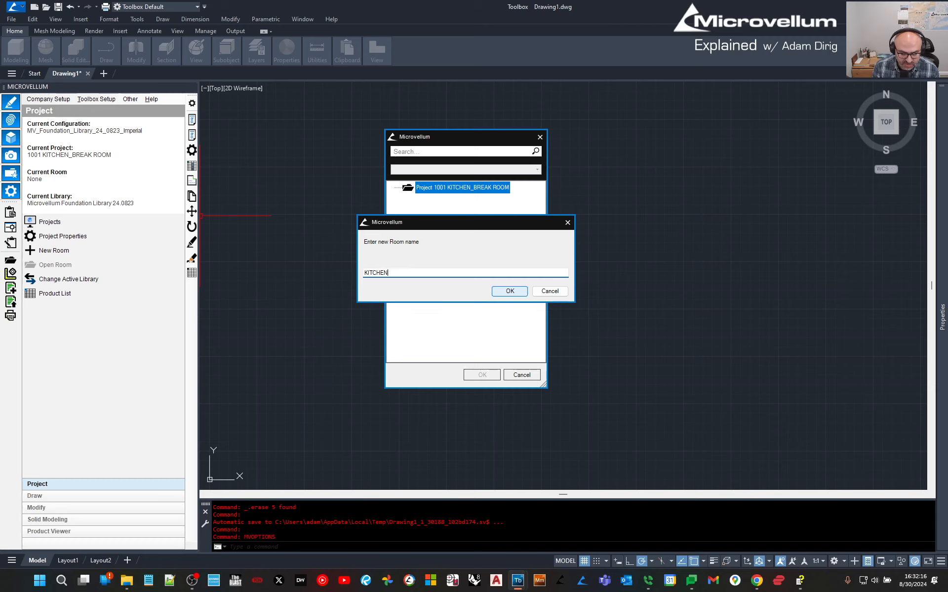
key("BackSpace")
key("BackSpace")
key("BackSpace")
key("BackSpace")
key("BackSpace")
key("BackSpace")
key("BackSpace")
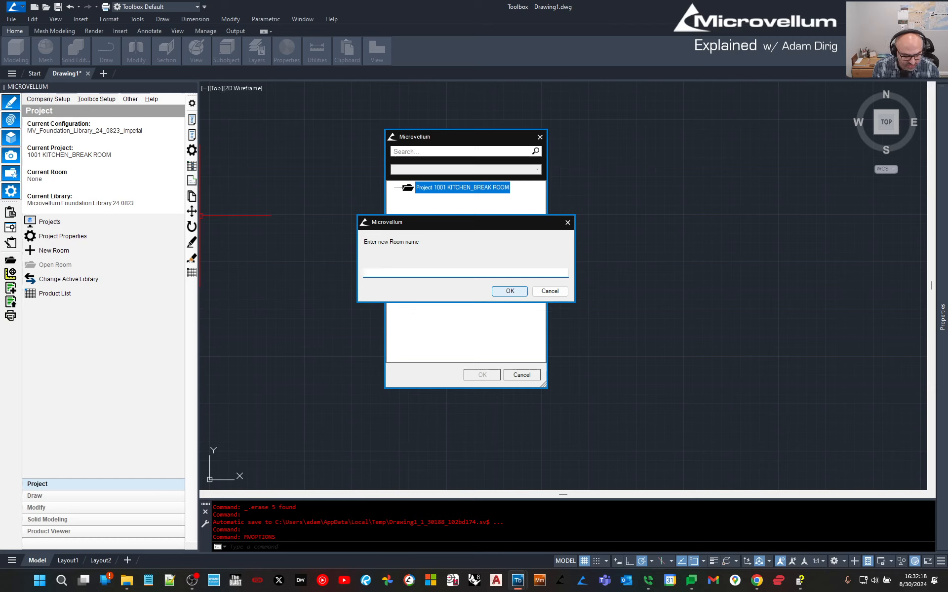
type("4321 KITCHEN ")
type("BREAK ROOM")
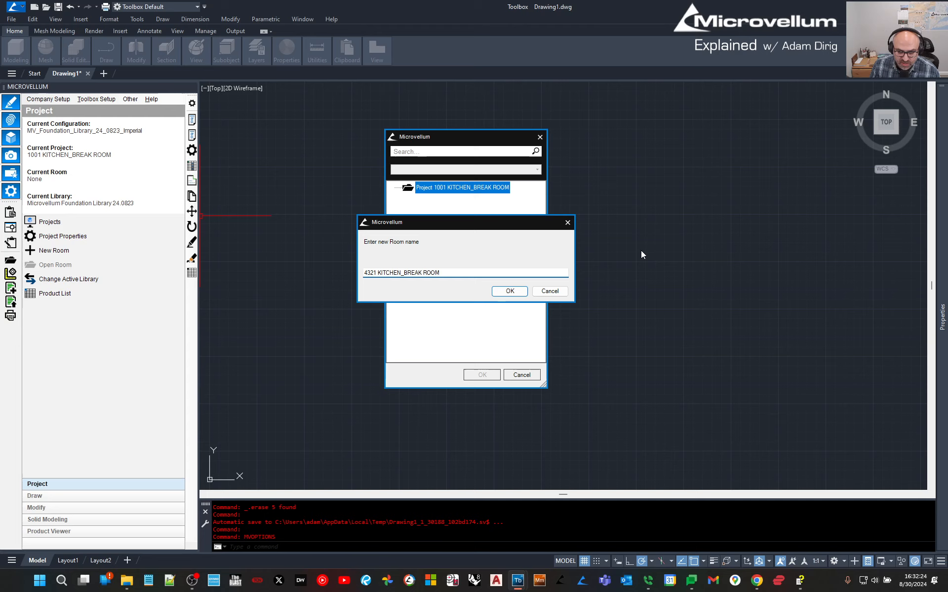
left_click(509, 291)
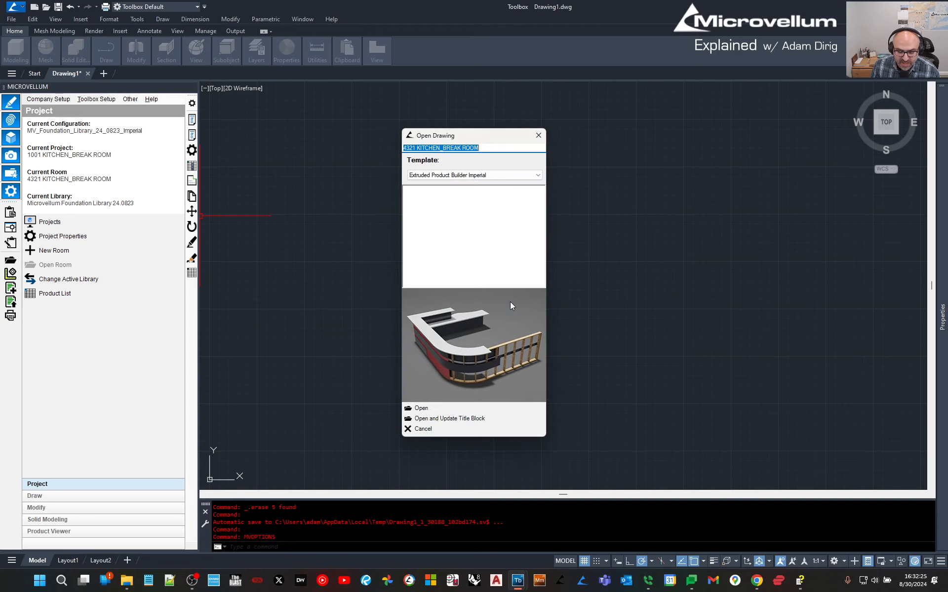
Open the room's drawing from the Imperial Annotative Drawing Template.
left_click(460, 175)
left_click(462, 191)
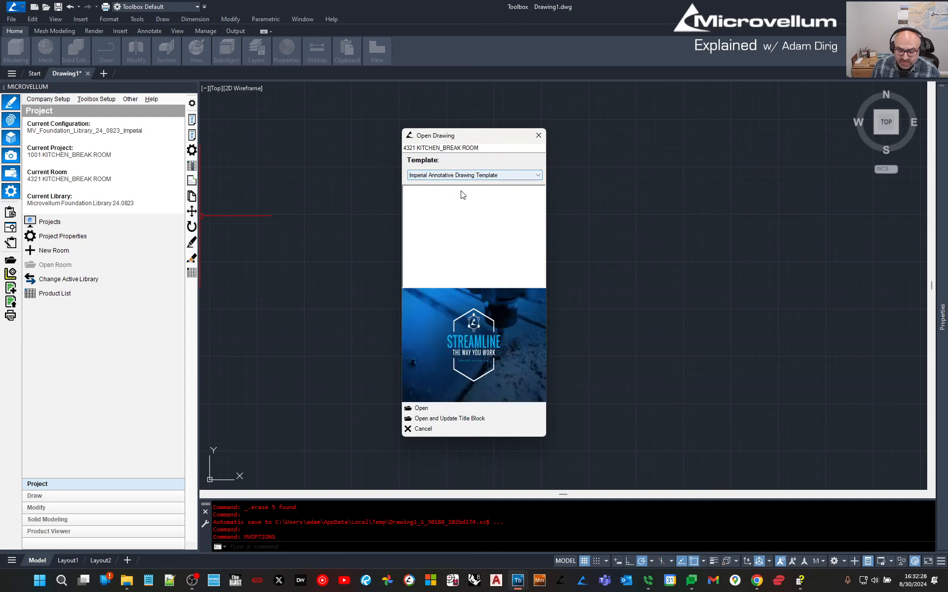
left_click(429, 410)
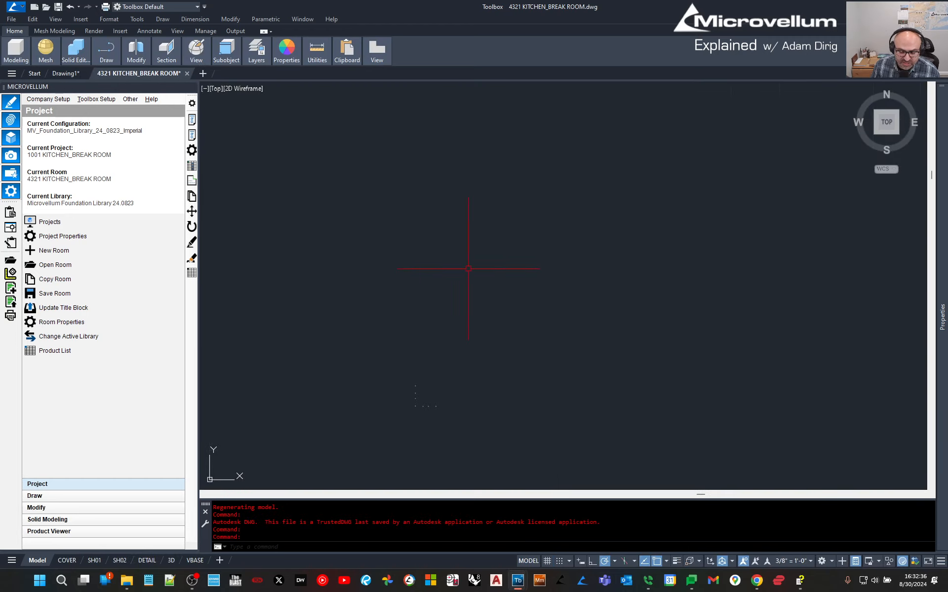
left_click(63, 560)
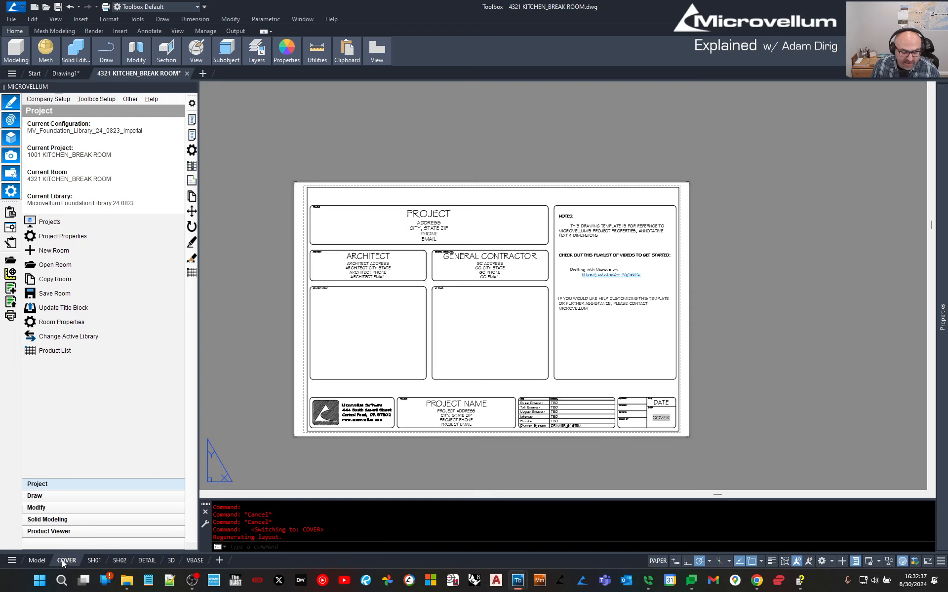
left_click(94, 561)
left_click(118, 561)
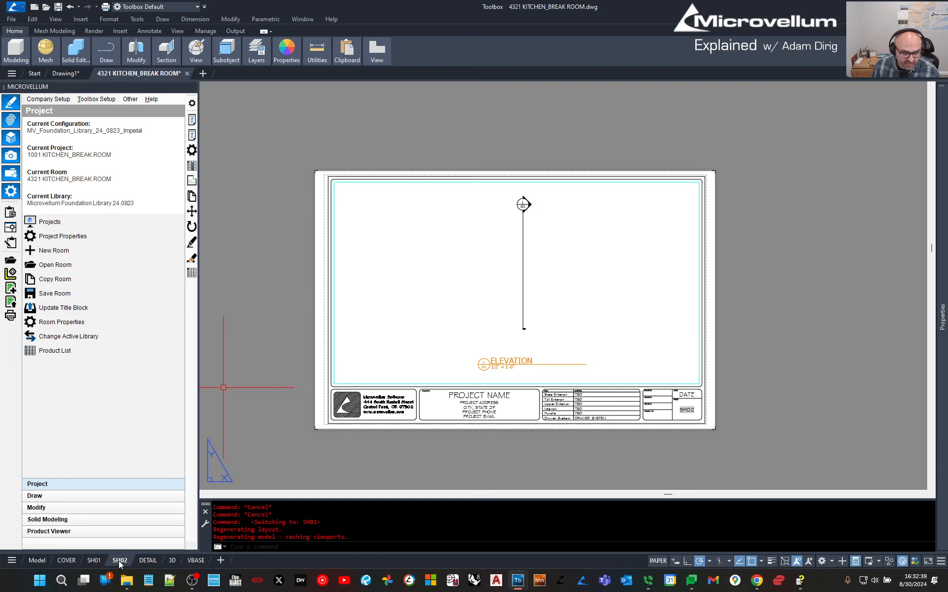
left_click(144, 562)
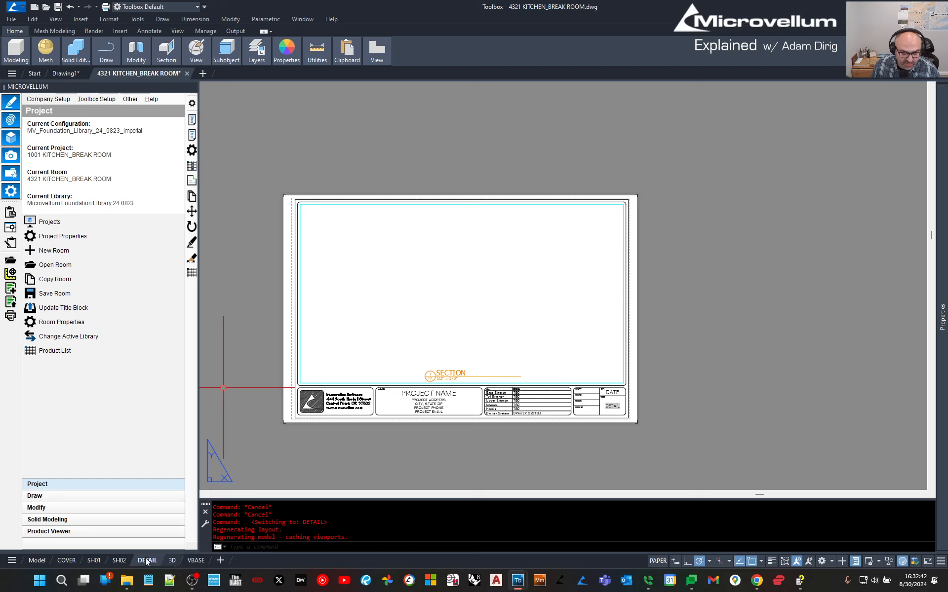
left_click(37, 561)
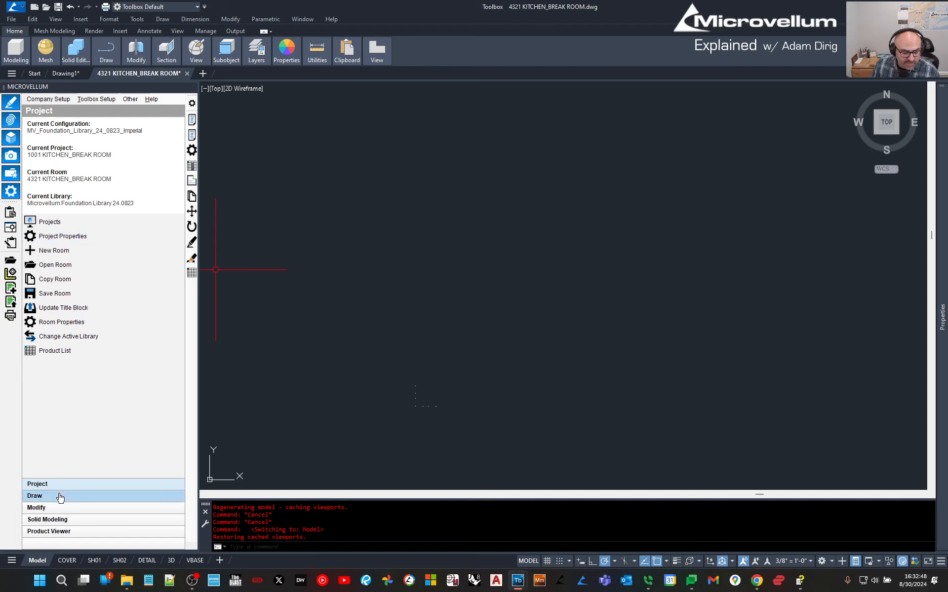
Set the Wall Setup defaults to 4.625 thickness and 96 height.
left_click(101, 100)
left_click(103, 109)
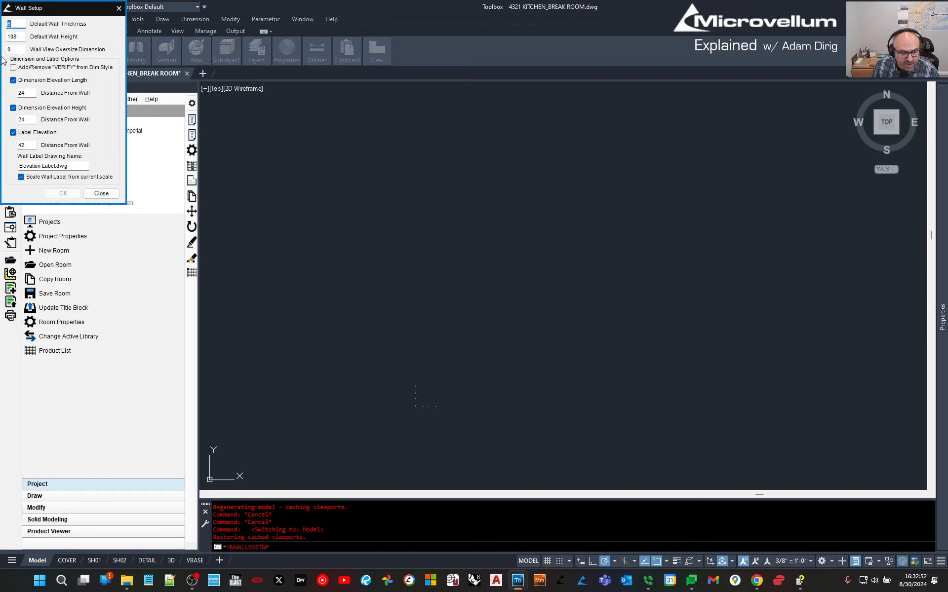
left_click_drag(25, 11, 58, 33)
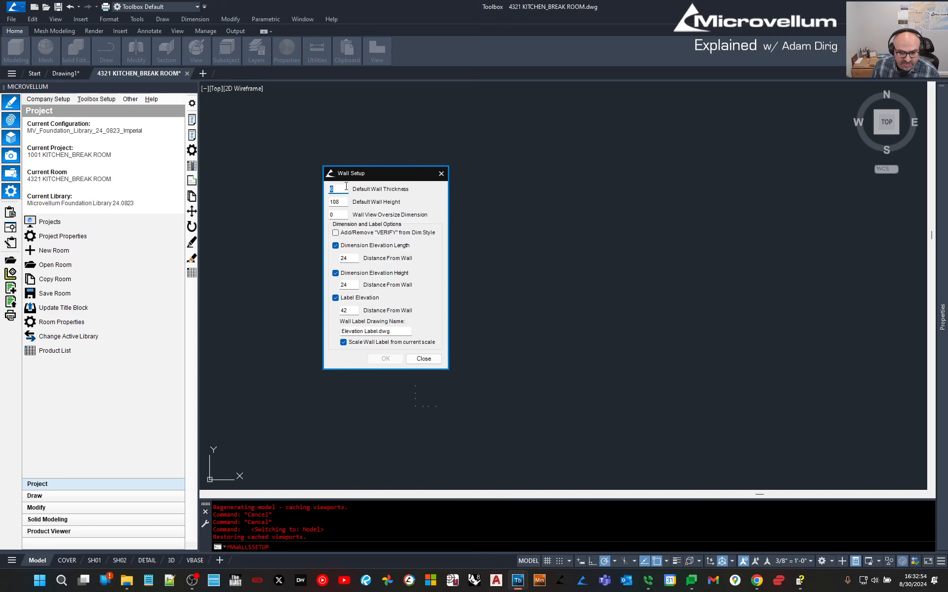
type("4.3")
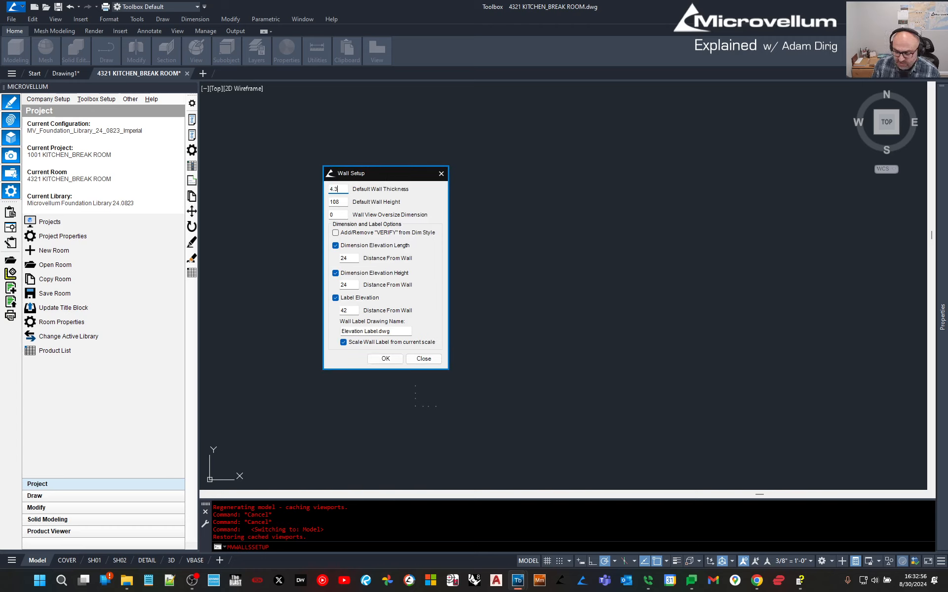
key("BackSpace")
type("625")
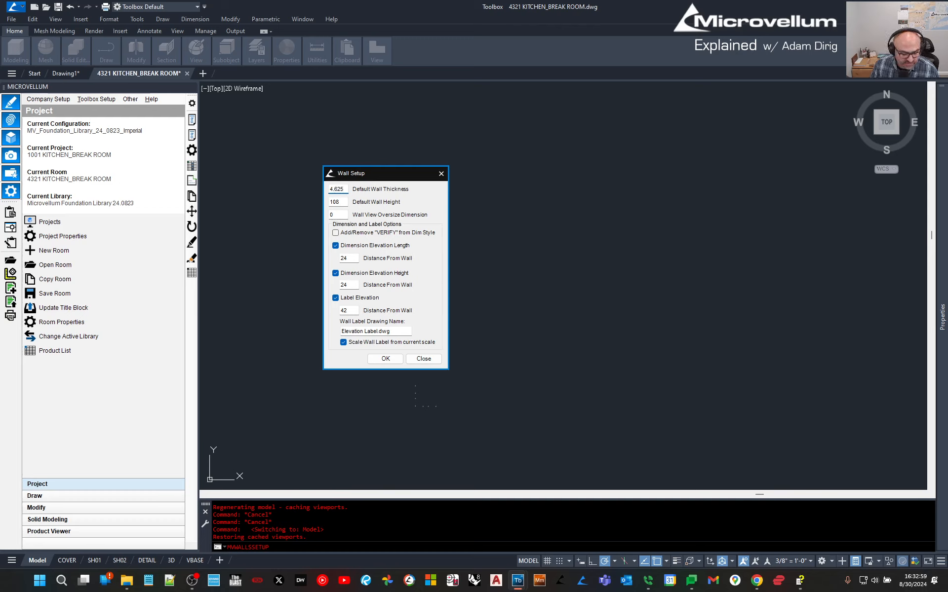
key("Tab")
type("96")
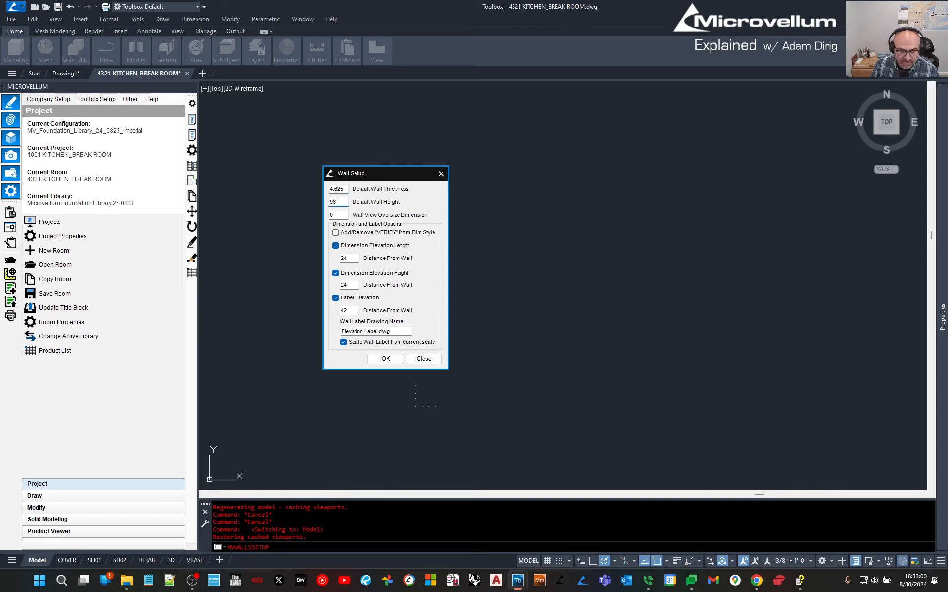
left_click(380, 361)
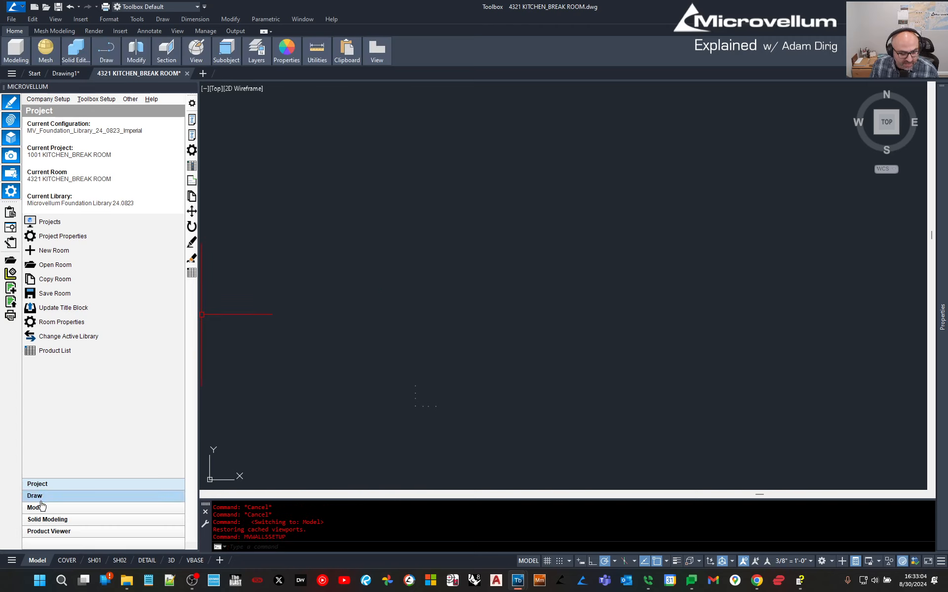
Choose Walls as the component type and start Pick Points to Draw Wall.
left_click(57, 499)
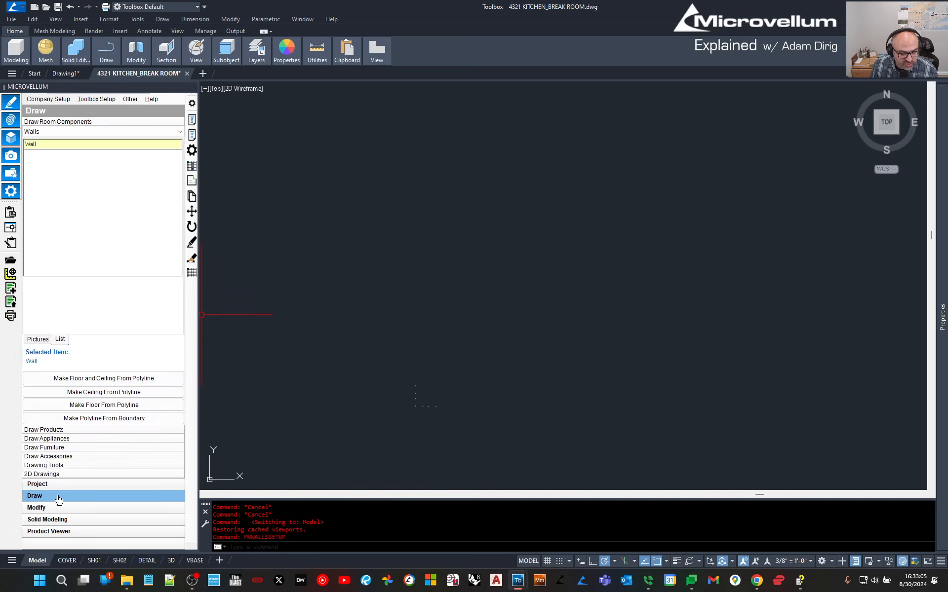
right_click(134, 144)
left_click(130, 133)
left_click(97, 179)
left_click(70, 129)
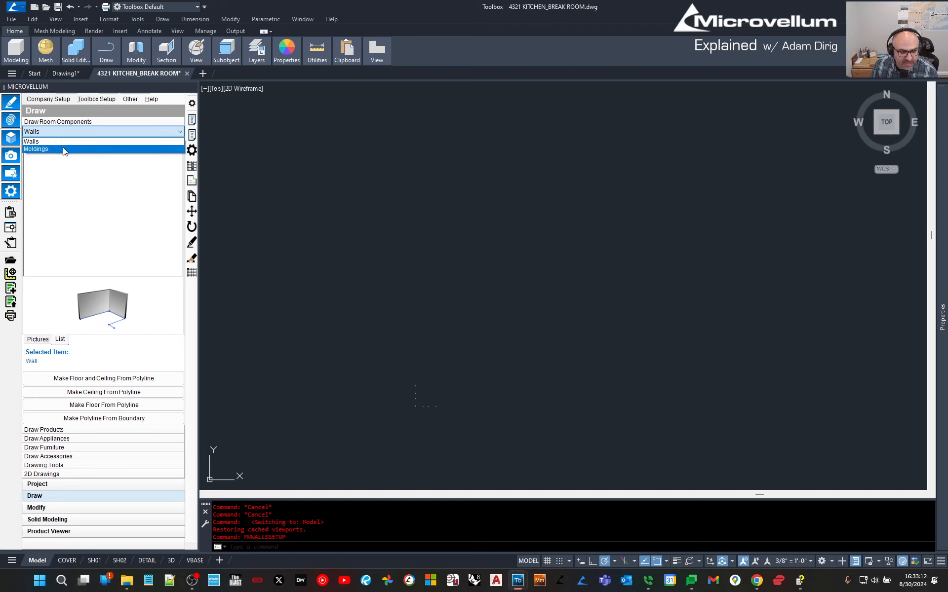
left_click(73, 177)
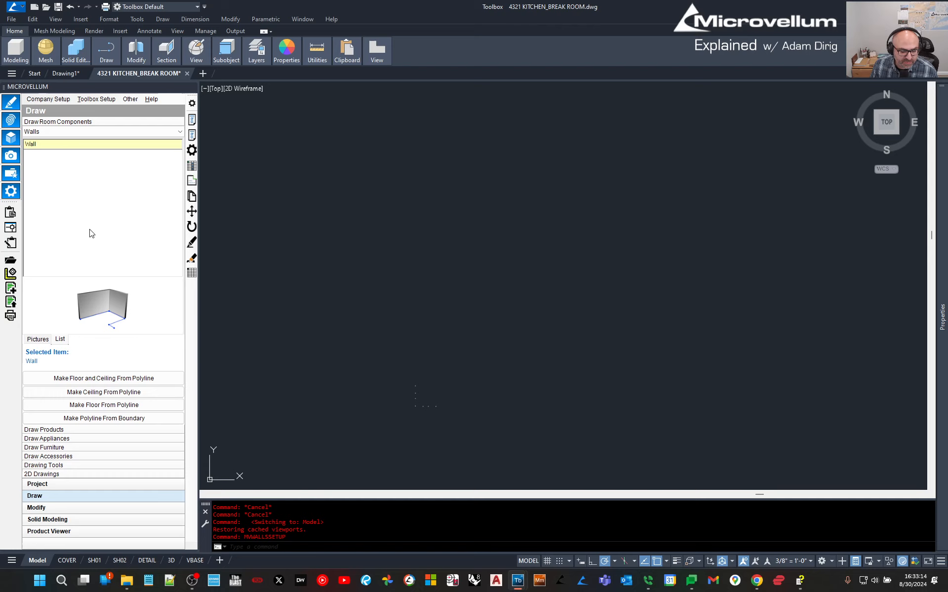
right_click(58, 146)
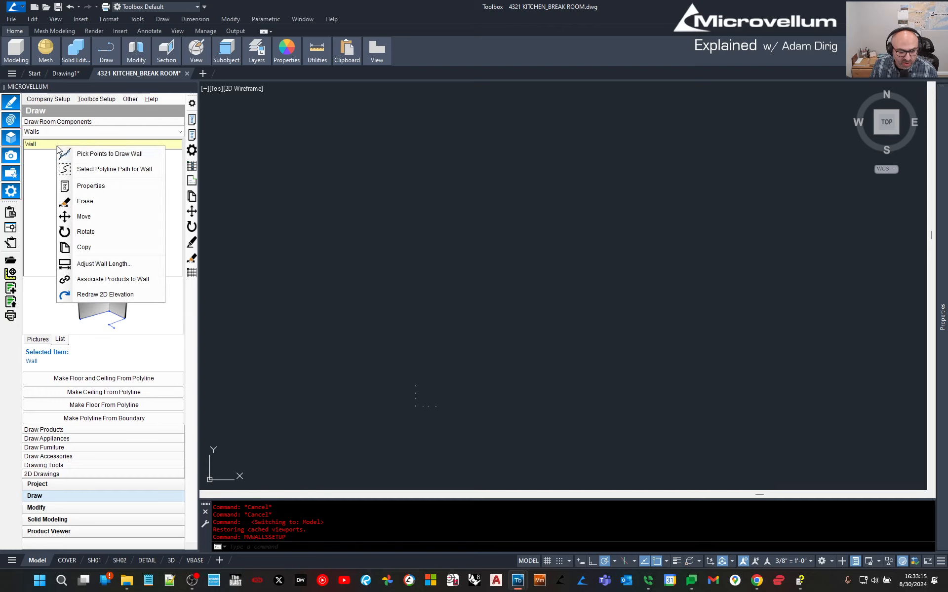
left_click(97, 156)
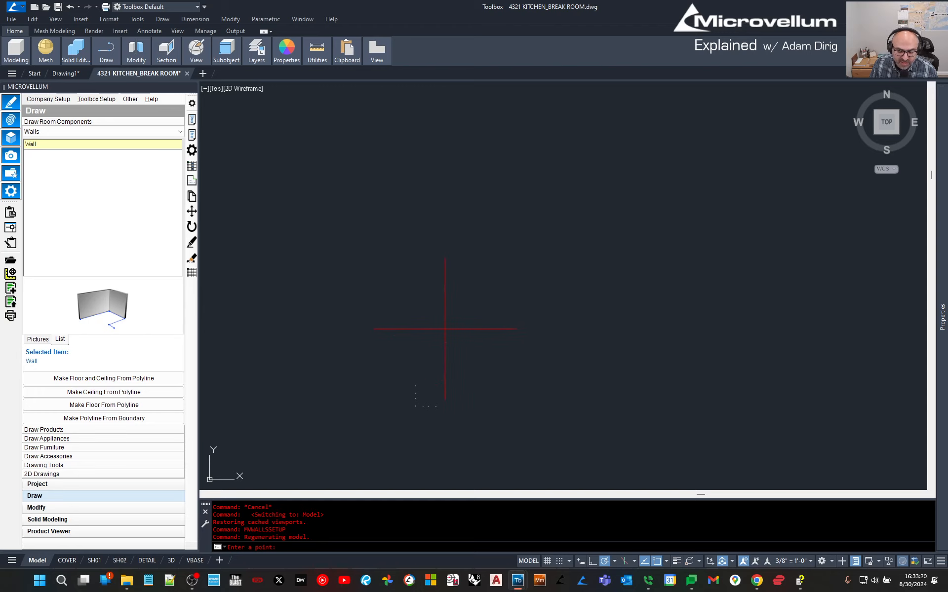
Draw two joined walls: 48 long upward, then 160 long to the right.
left_click(444, 240)
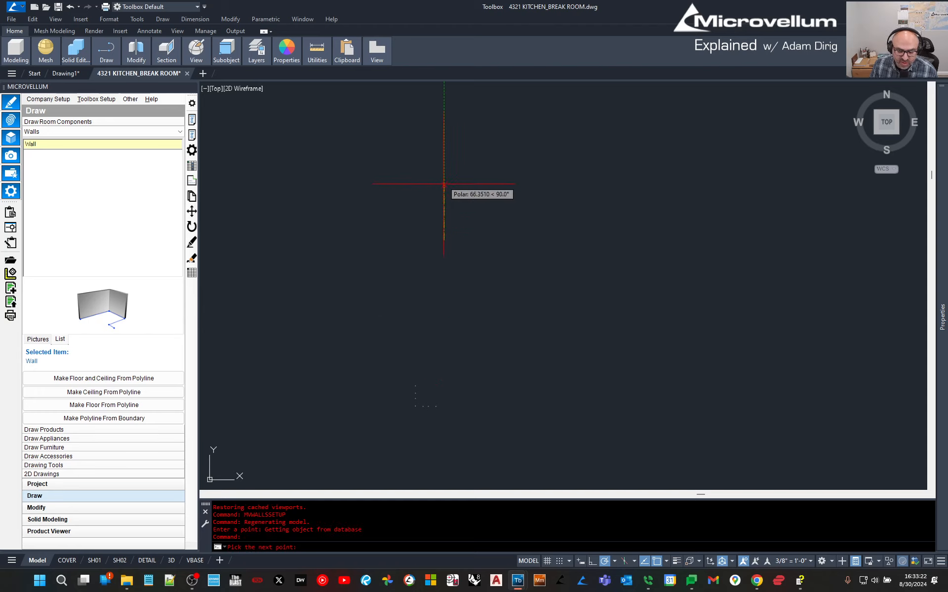
type("48")
key("Return")
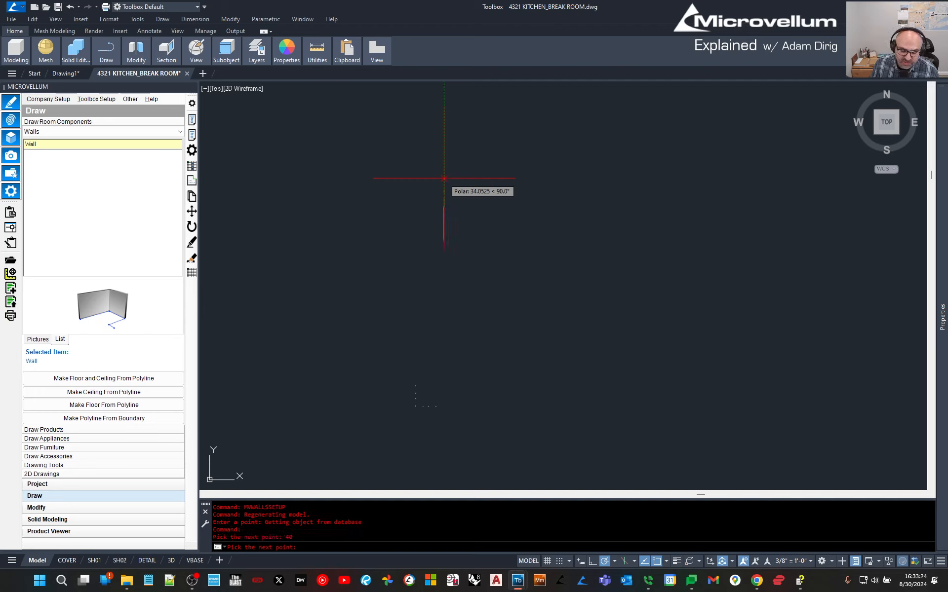
type("160")
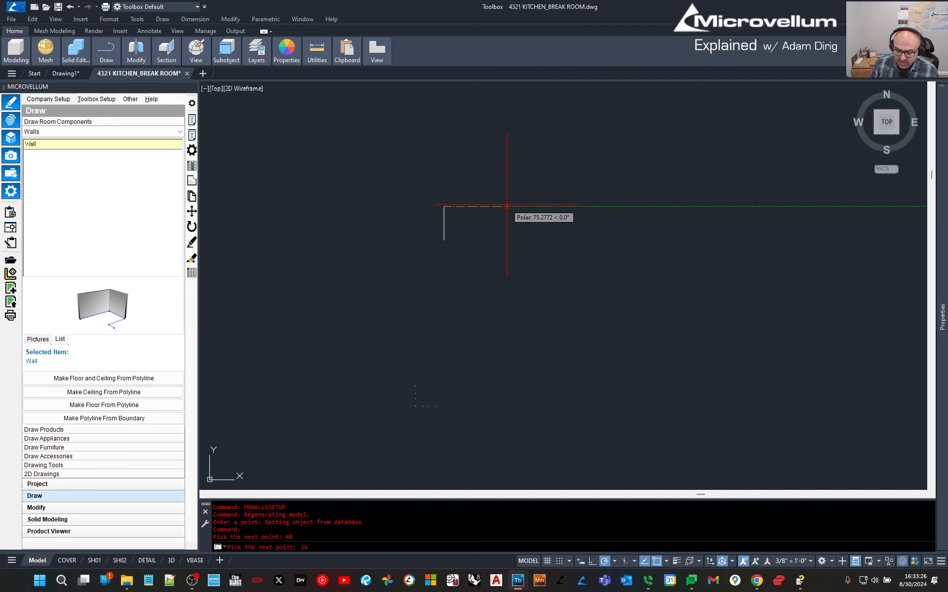
key("Return")
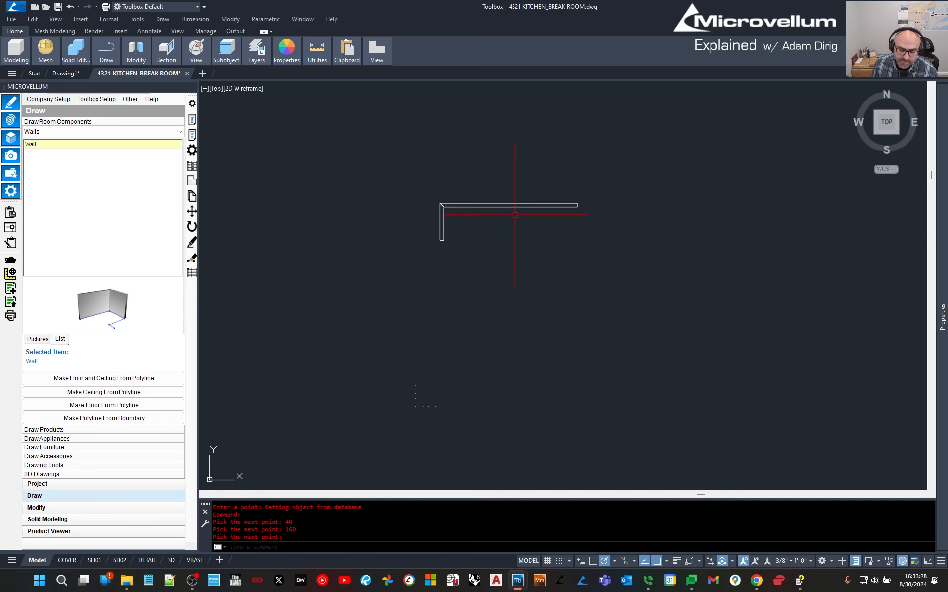
scroll(514, 209, "up", 4)
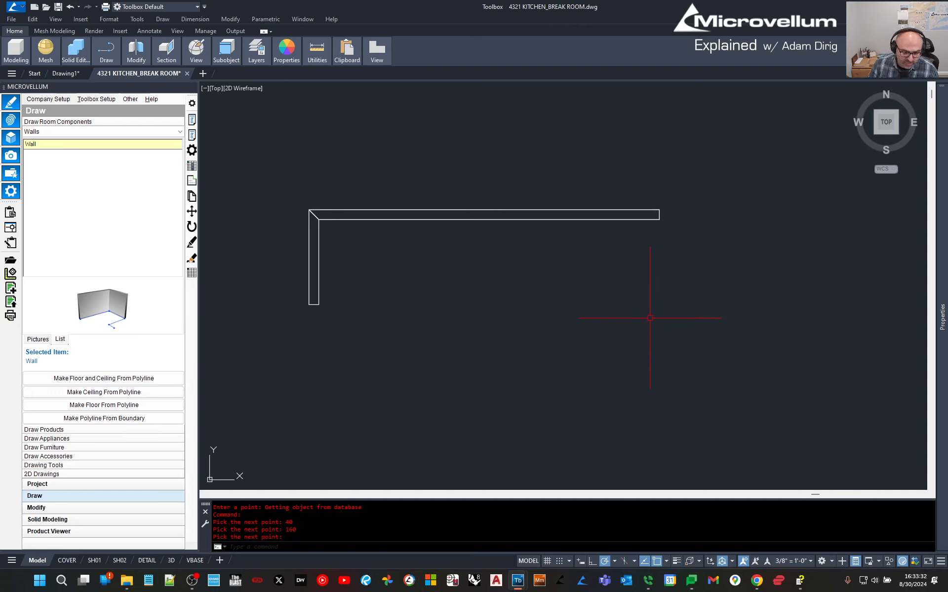
type("OR")
key("Return")
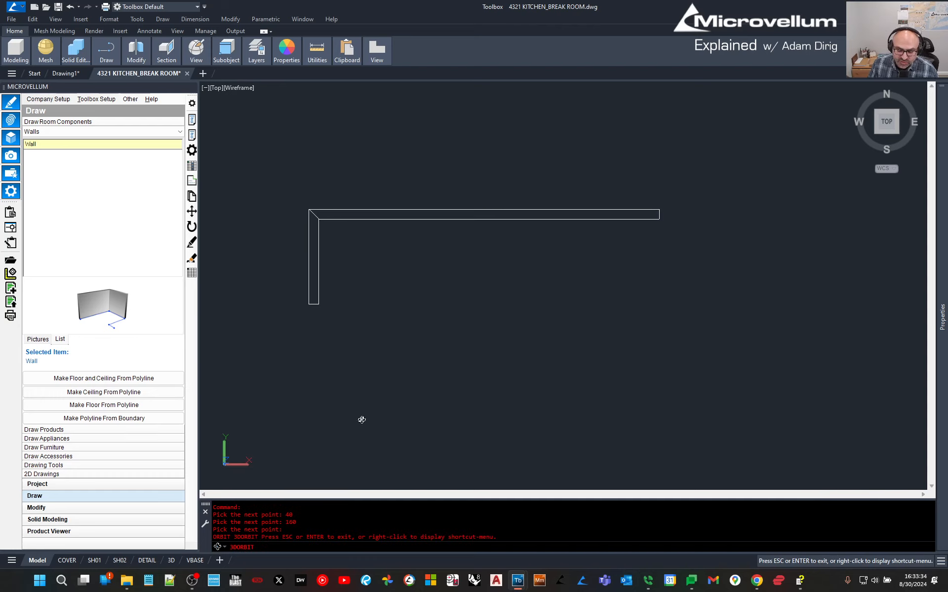
Draw a REC rectangle between the walls' base corners to outline the floor.
left_click_drag(392, 351, 336, 285)
key("Escape")
type("REC")
key("Return")
left_click(287, 310)
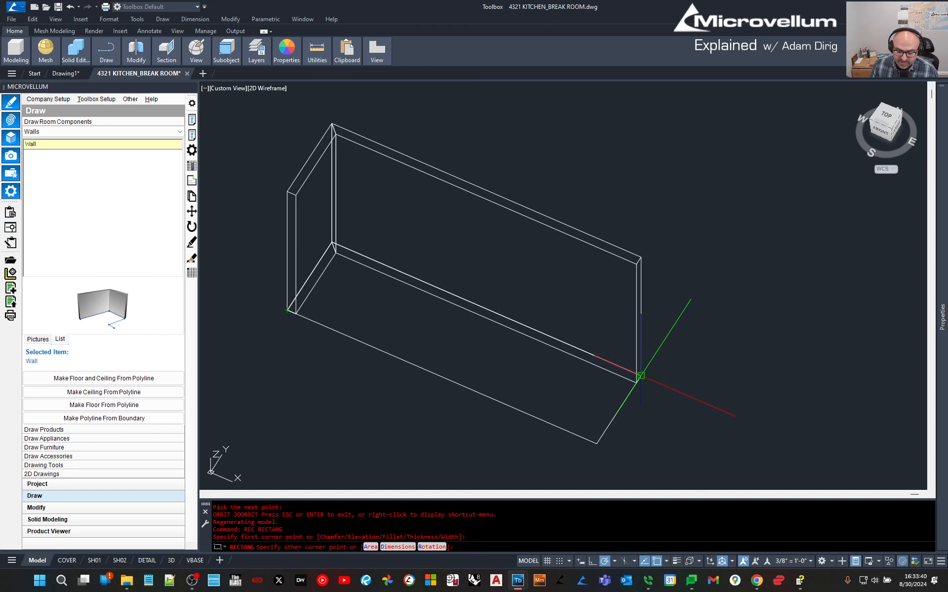
left_click(640, 376)
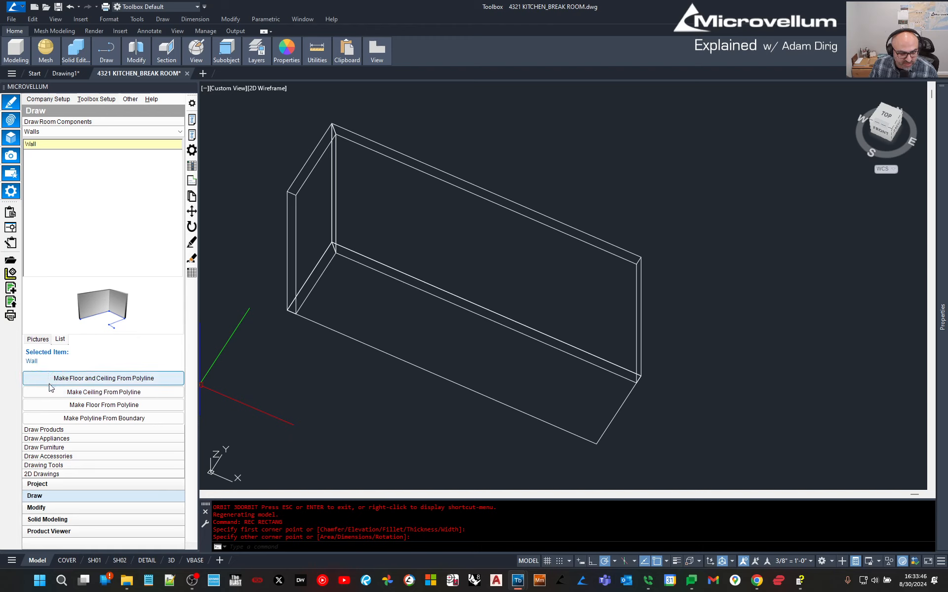
Start and cancel Make Floor From Polyline, then return to the TOP view.
left_click(79, 405)
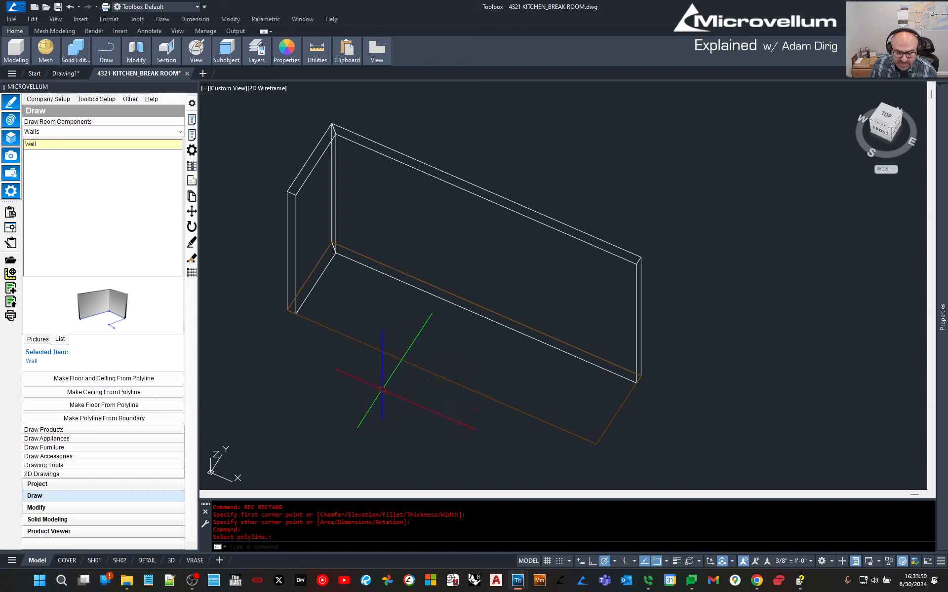
key("Escape")
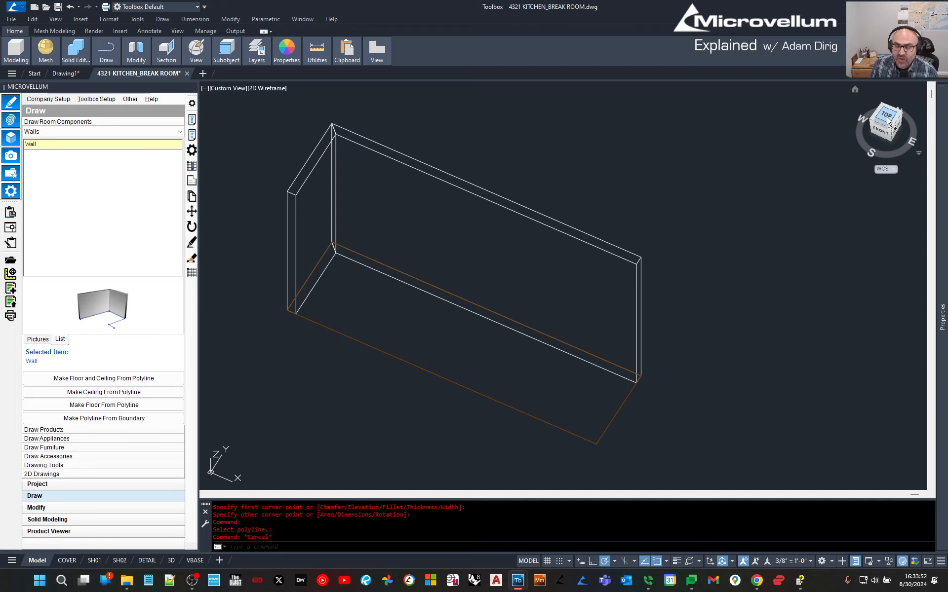
left_click(887, 120)
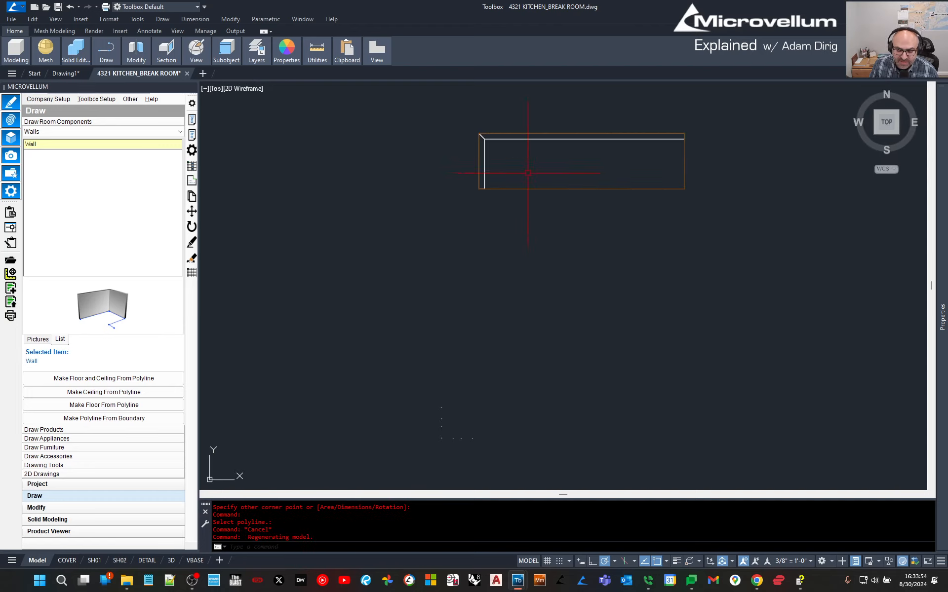
Frame the floor rectangle and open the Draw Products category list.
scroll(537, 163, "down", 2)
mouse_move(630, 176)
middle_mouse_down()
mouse_move(436, 292)
mouse_move(493, 302)
middle_mouse_up()
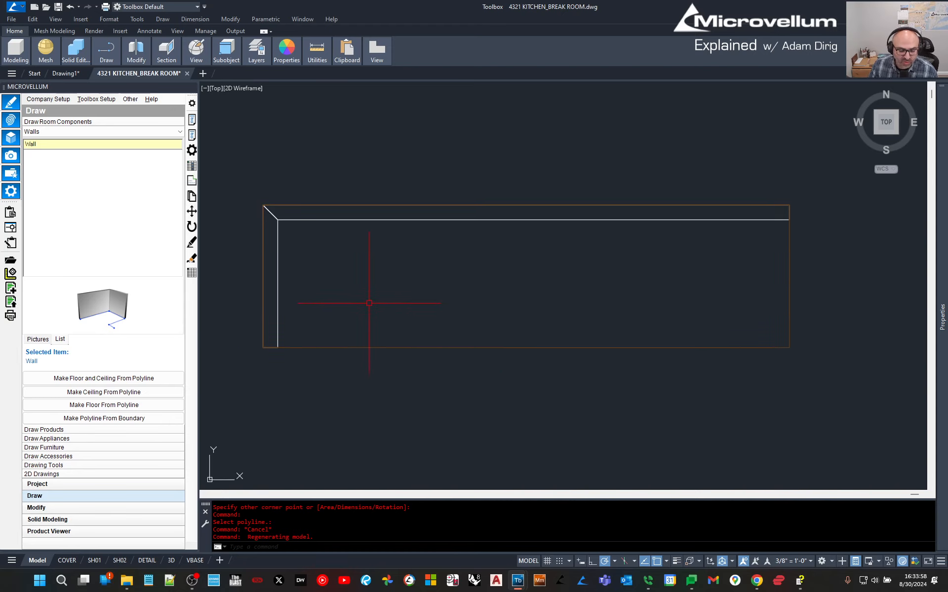
mouse_move(386, 315)
middle_mouse_down()
mouse_move(385, 303)
mouse_move(394, 310)
middle_mouse_up()
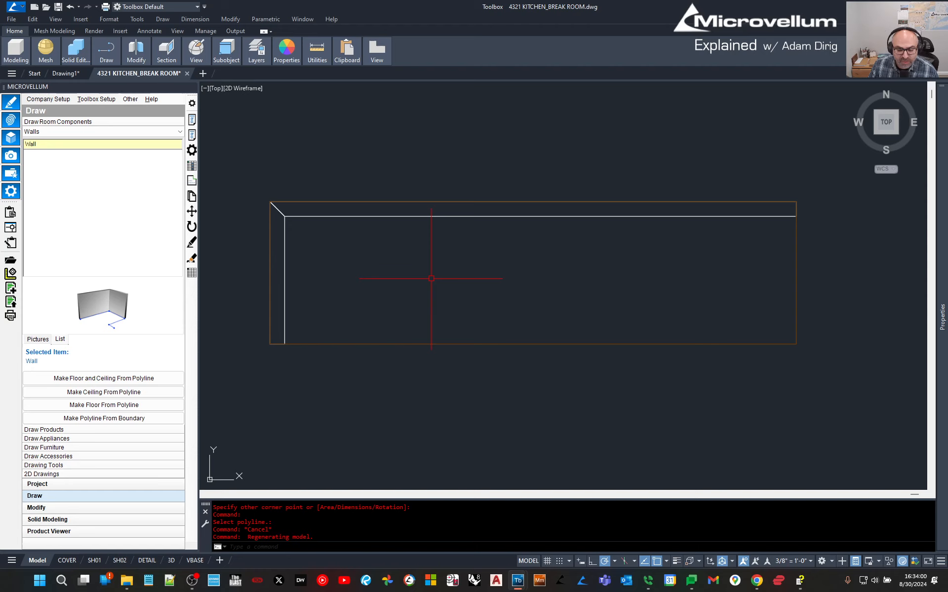
left_click(54, 431)
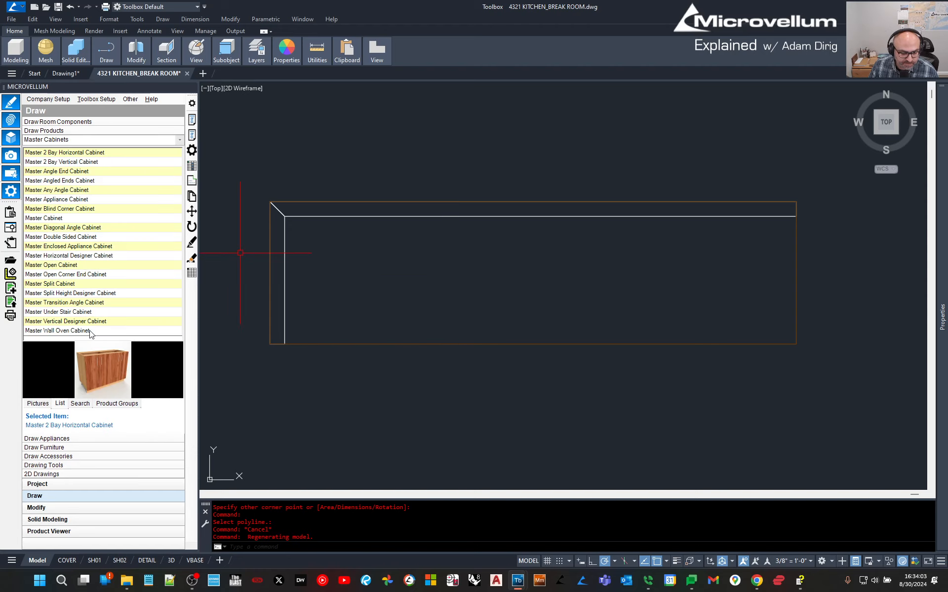
left_click(180, 140)
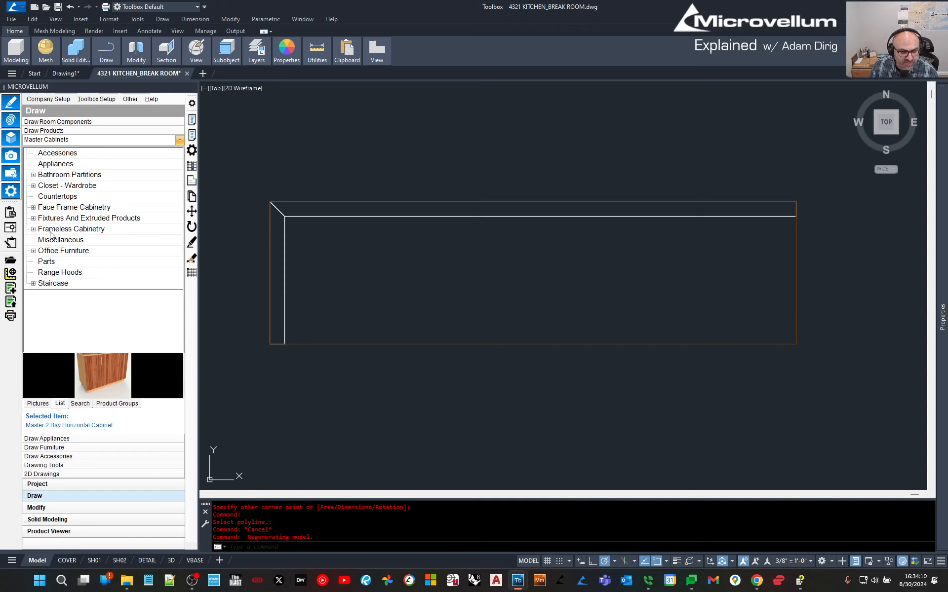
Choose the Frameless Cabinetry category, browse its cabinet list, then collapse it again.
left_click(51, 230)
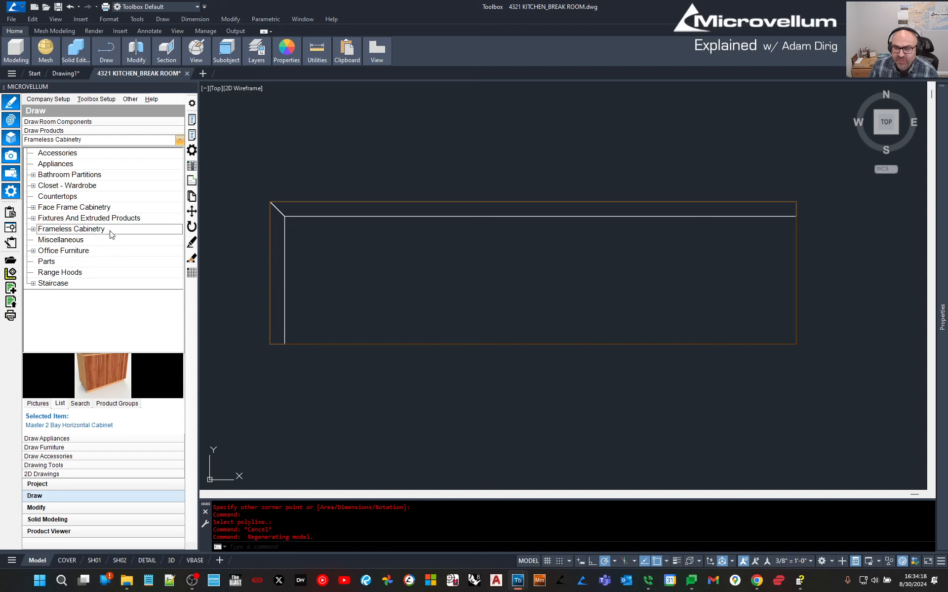
left_click(33, 229)
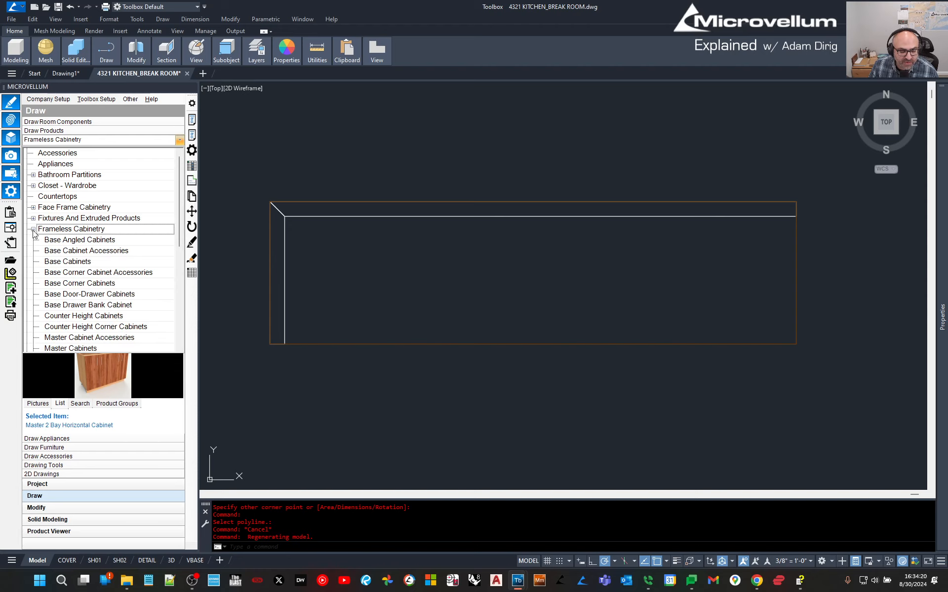
scroll(91, 283, "down", 2)
scroll(90, 283, "down", 1)
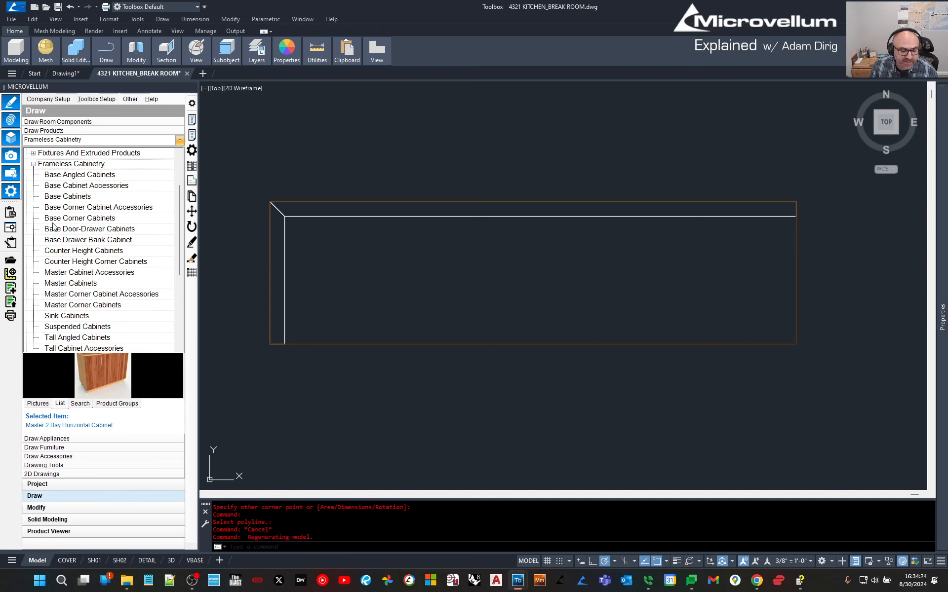
scroll(78, 330, "down", 1)
scroll(77, 330, "down", 4)
scroll(75, 303, "up", 3)
scroll(79, 250, "up", 2)
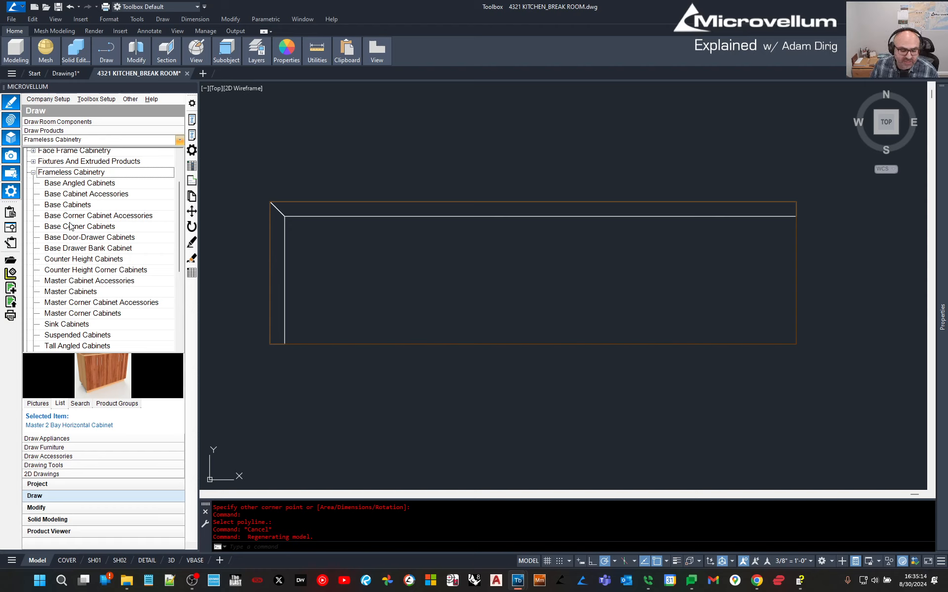
scroll(83, 276, "down", 5)
scroll(83, 278, "up", 6)
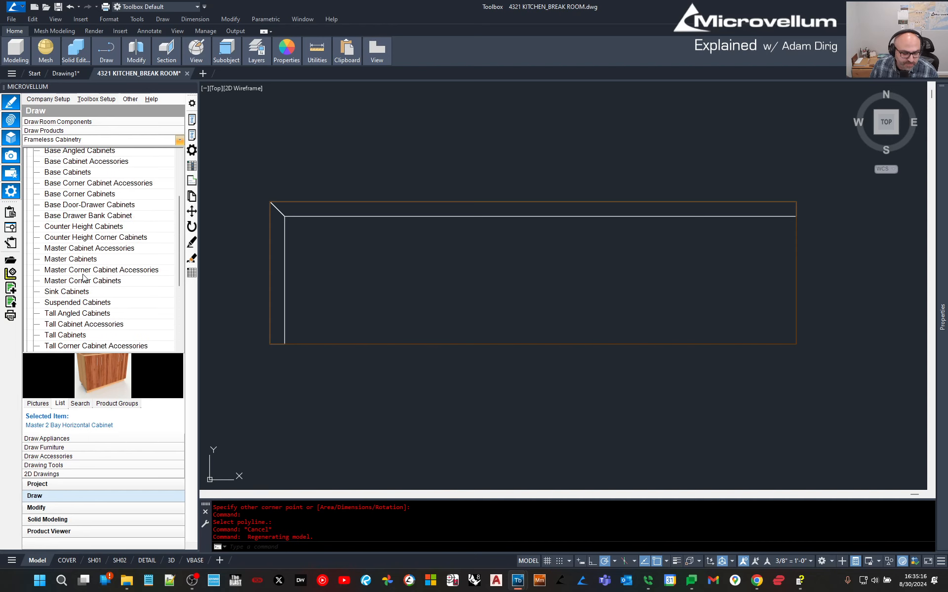
left_click(33, 207)
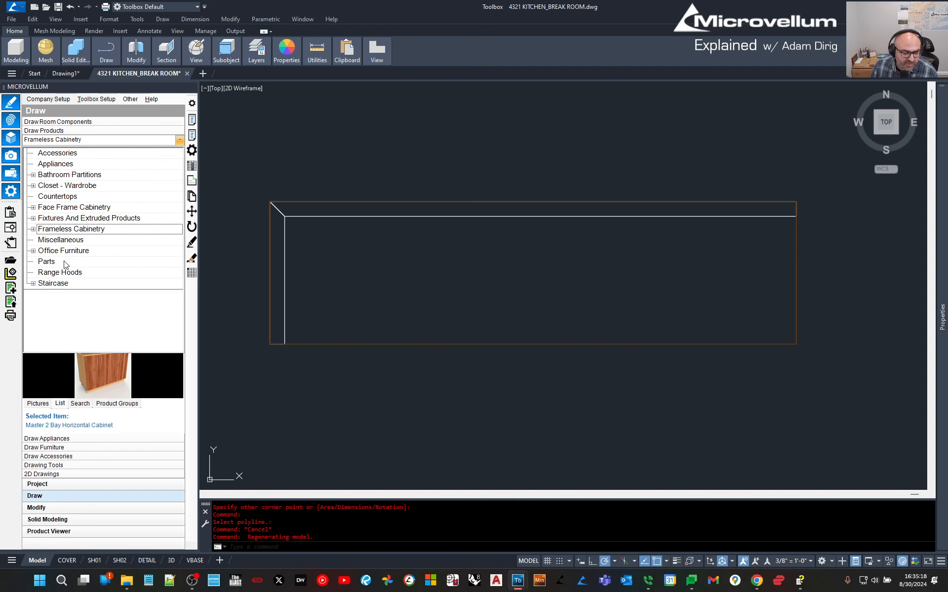
Browse several product categories, ending on Range Hoods with Range Hood Master selected.
left_click(56, 186)
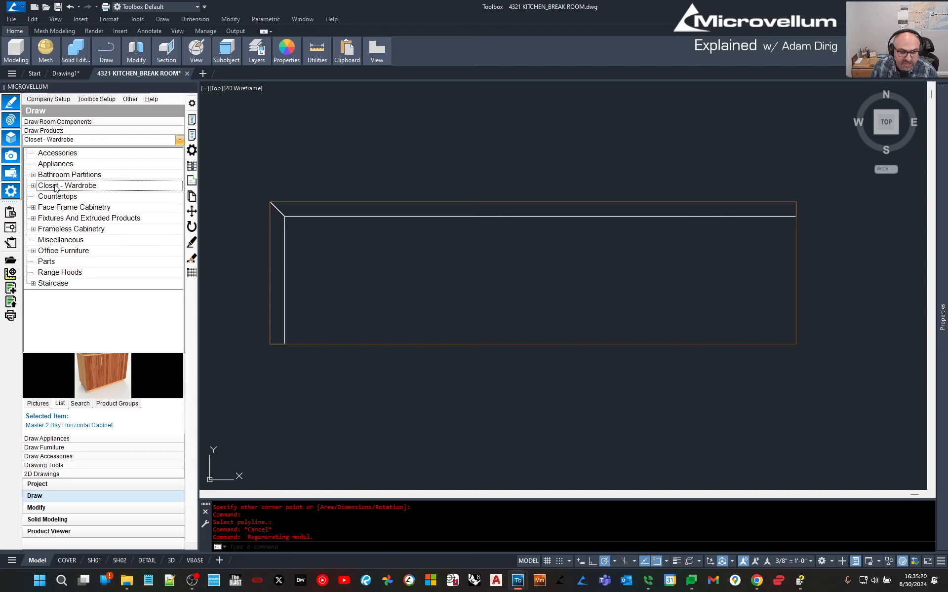
left_click(52, 177)
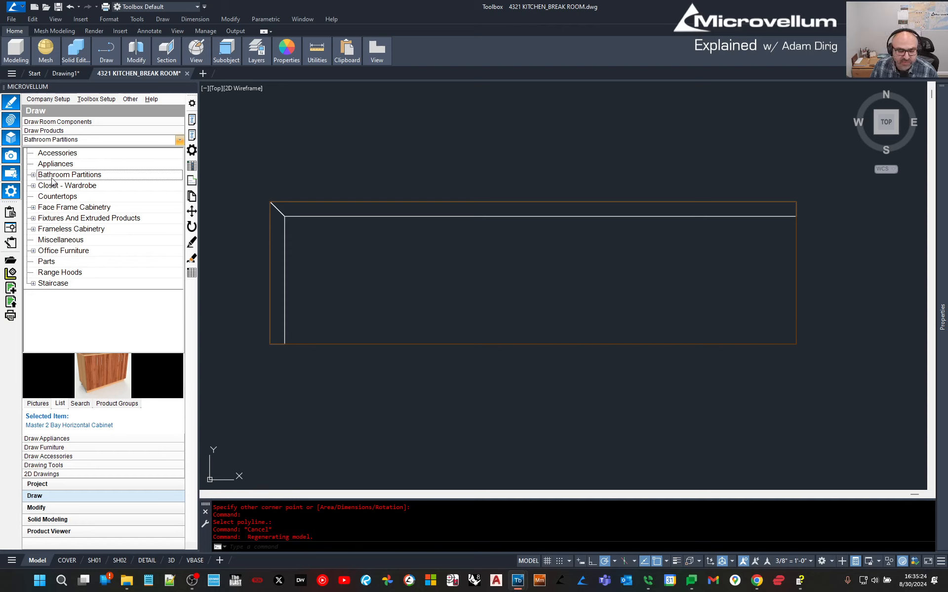
left_click(46, 210)
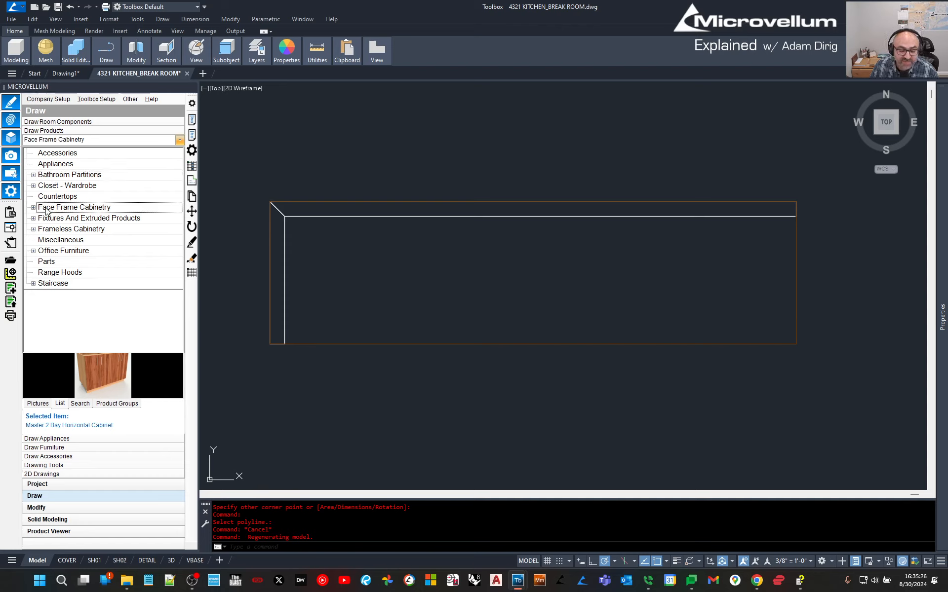
left_click(55, 221)
left_click(52, 252)
left_click(51, 283)
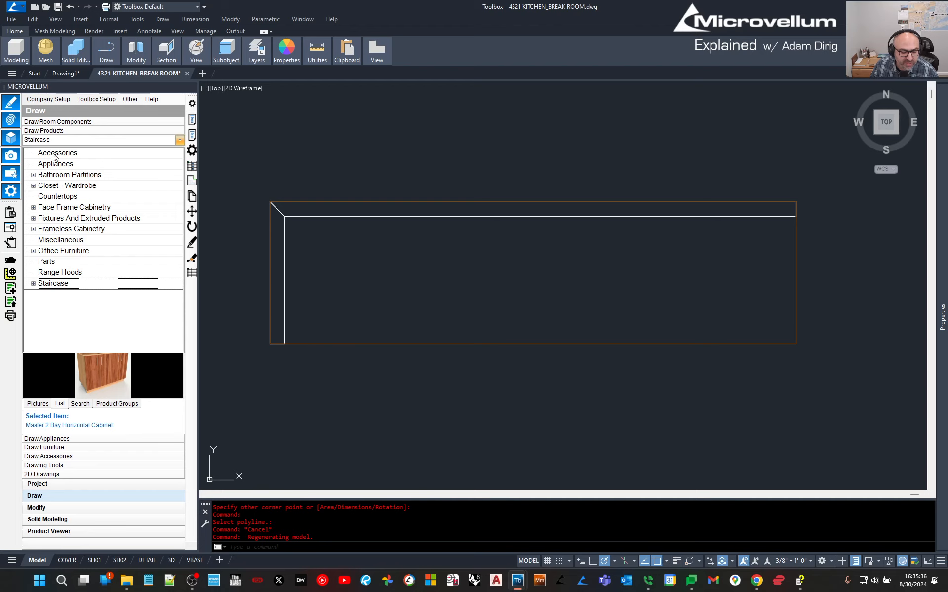
left_click(51, 272)
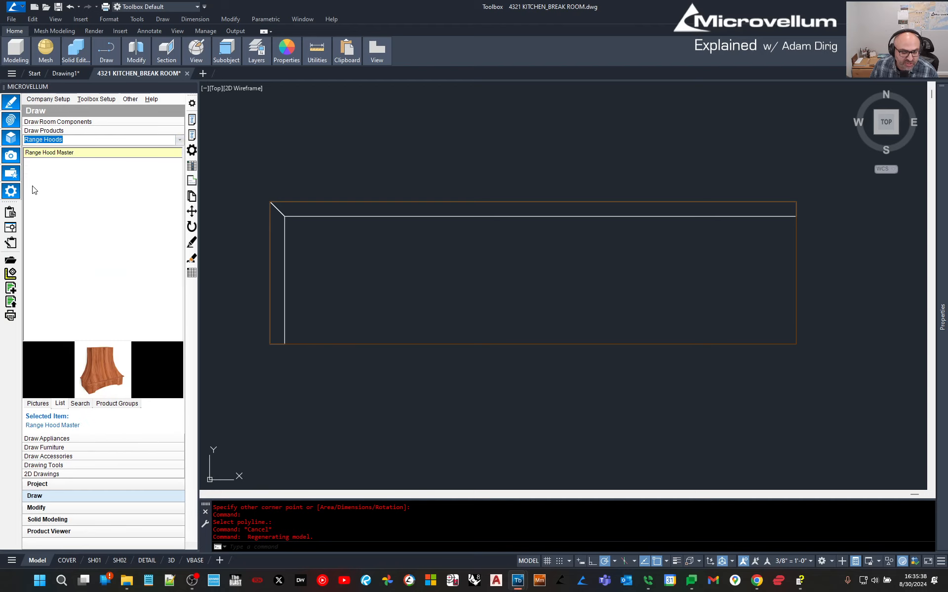
left_click(52, 156)
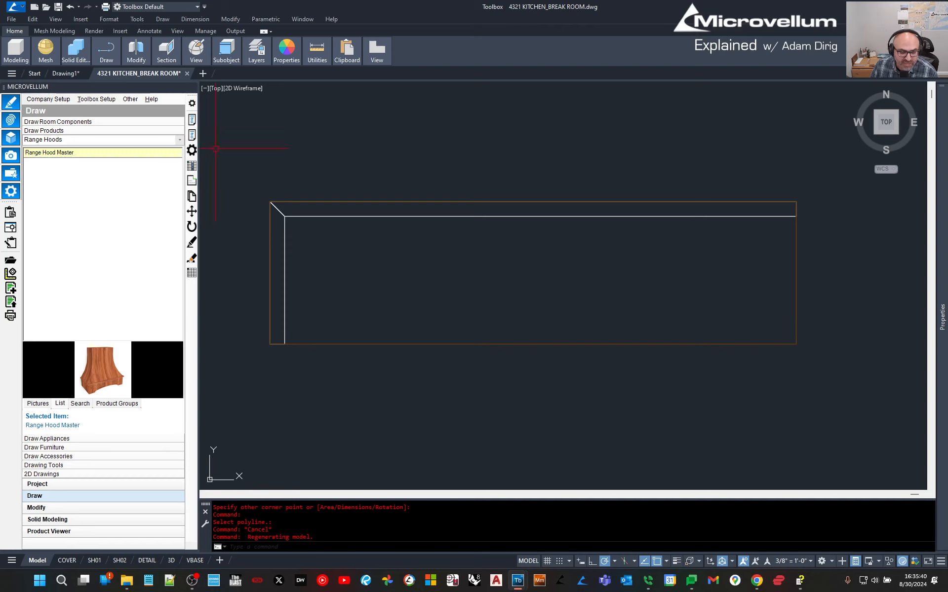
Reopen the category list and expand Frameless Cabinetry to reveal its cabinet types.
left_click(180, 140)
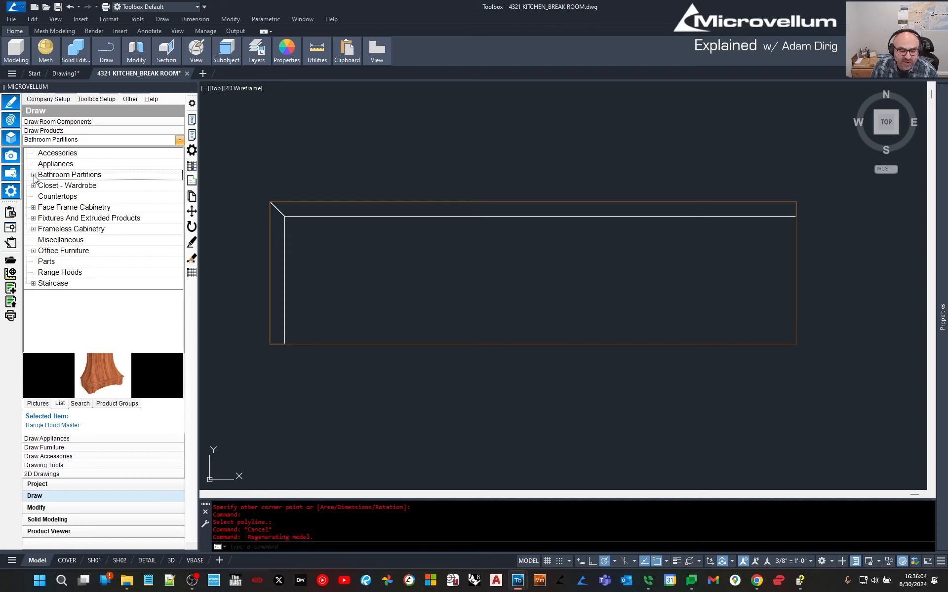
left_click(33, 176)
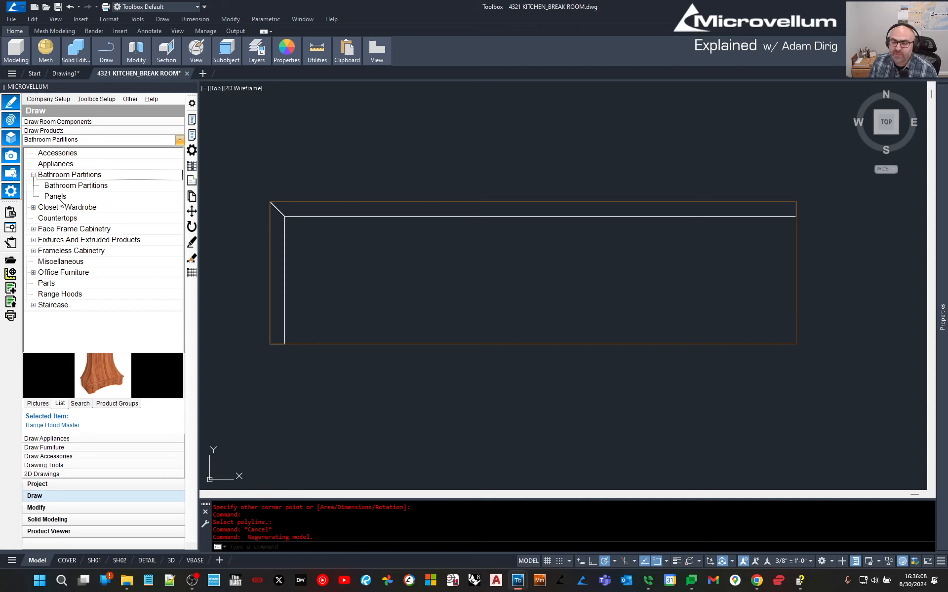
left_click(33, 251)
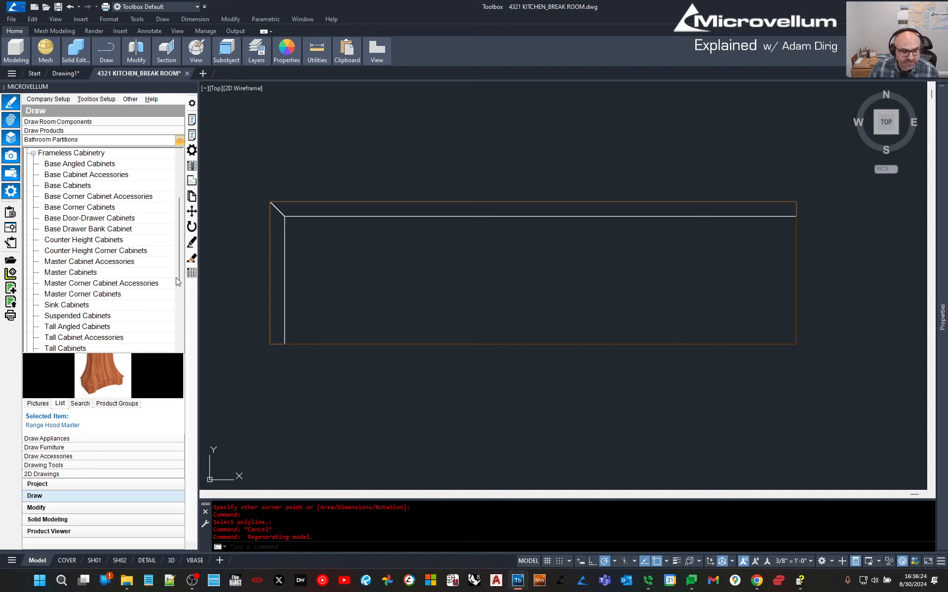
scroll(70, 281, "down", 1)
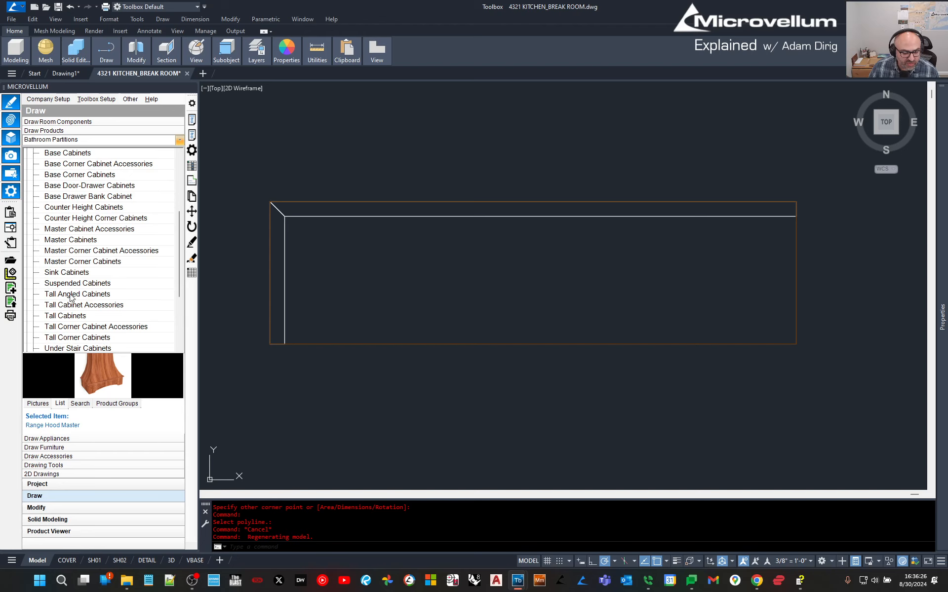
Switch to Tall Cabinets, preview the one- and two-door variants, and select Tall 1 Door.
left_click(66, 318)
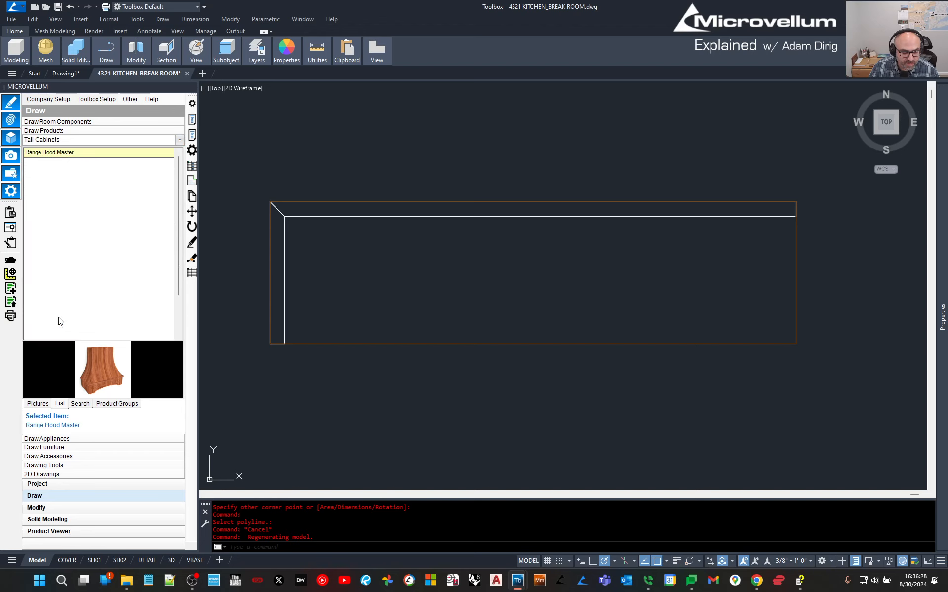
left_click(35, 154)
left_click(36, 163)
left_click(34, 171)
left_click(36, 181)
left_click(36, 190)
left_click(33, 163)
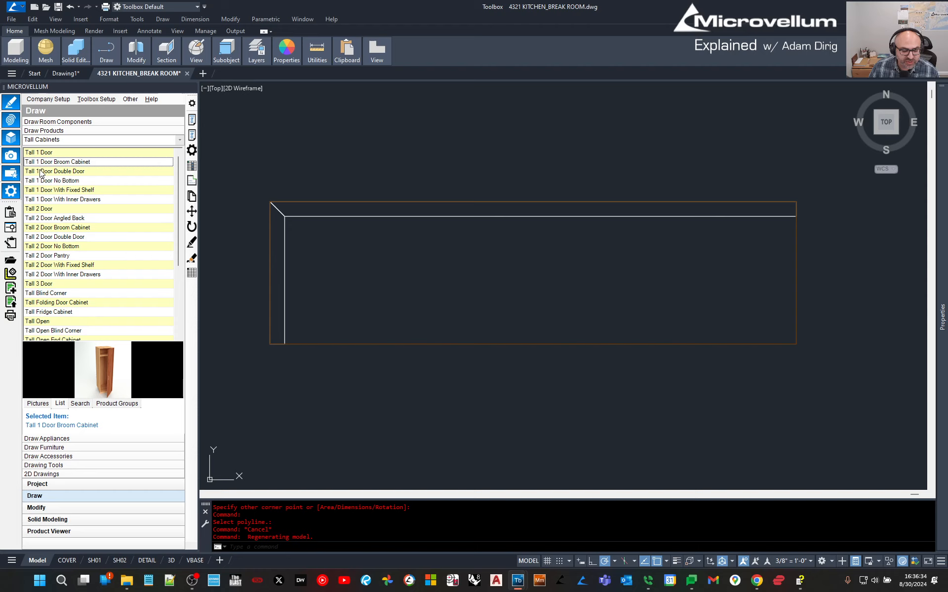
left_click(47, 219)
left_click(50, 246)
left_click(50, 265)
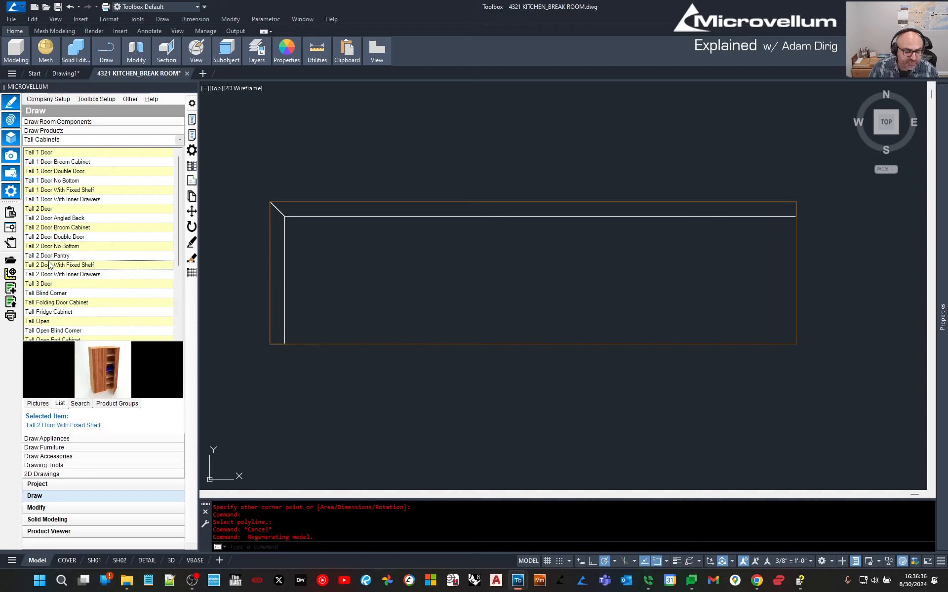
scroll(49, 292, "down", 3)
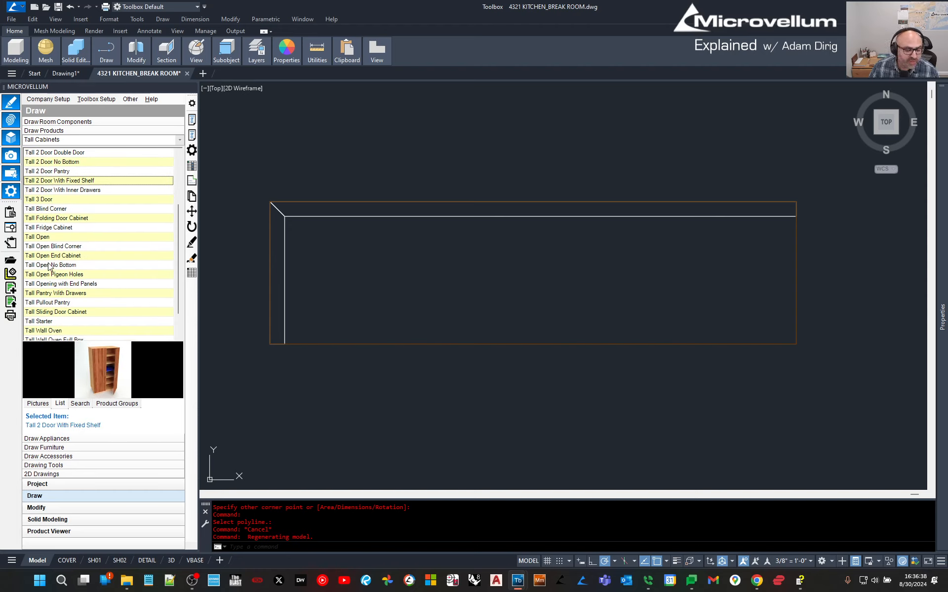
scroll(50, 267, "up", 3)
left_click(45, 153)
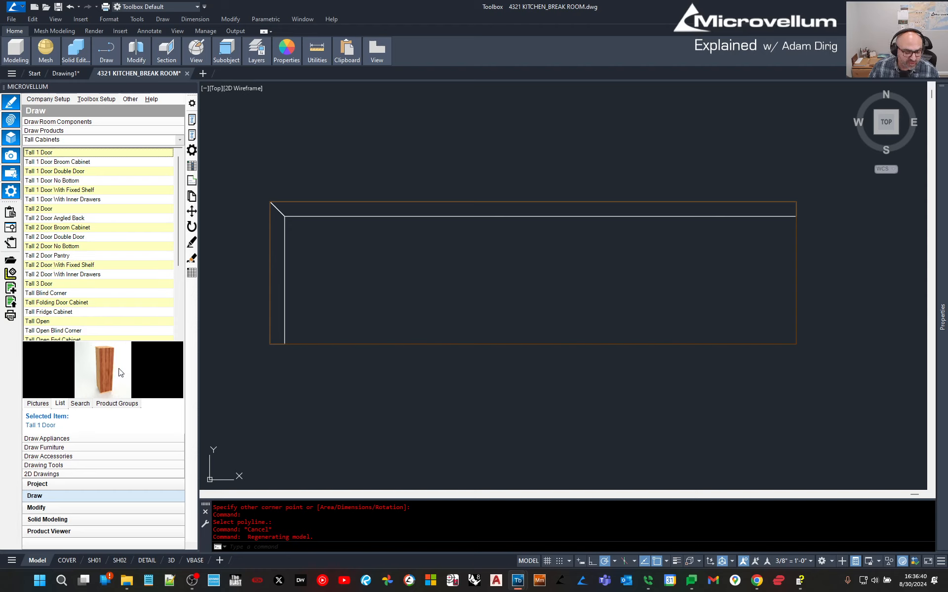
Browse the Pictures and Search views, then return to the List and reselect Tall 1 Door.
left_click(38, 403)
scroll(68, 216, "down", 10)
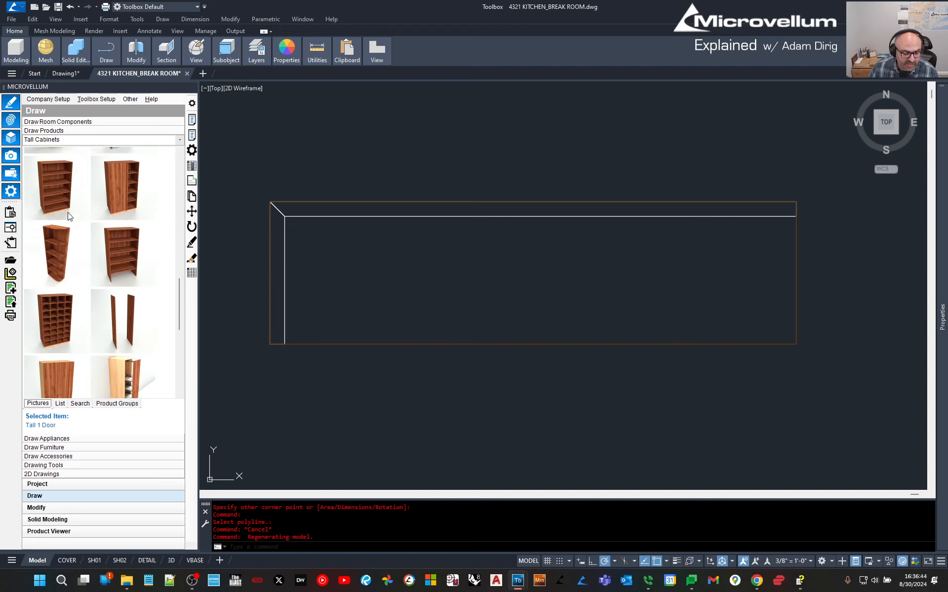
scroll(68, 216, "up", 10)
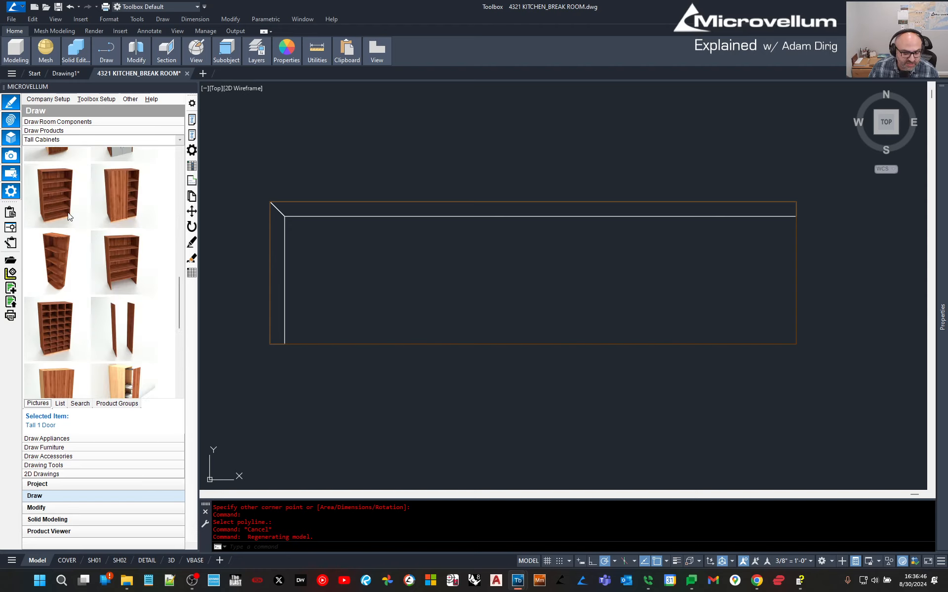
scroll(68, 216, "up", 4)
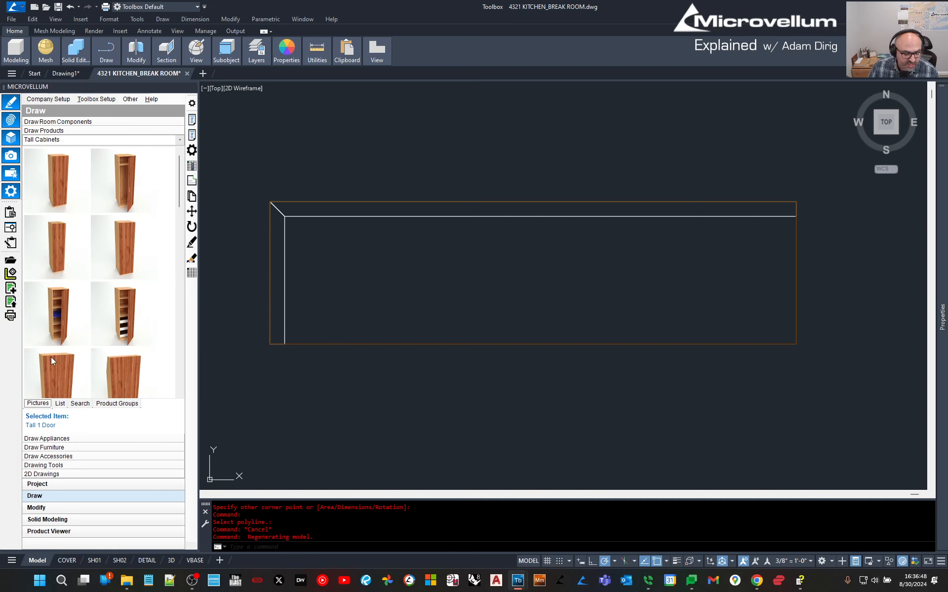
left_click(59, 403)
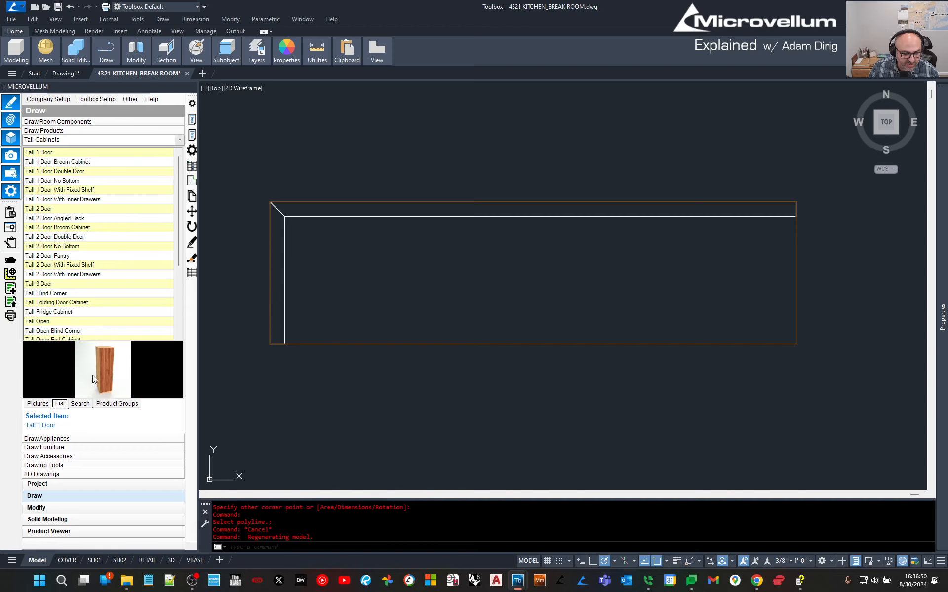
left_click(89, 405)
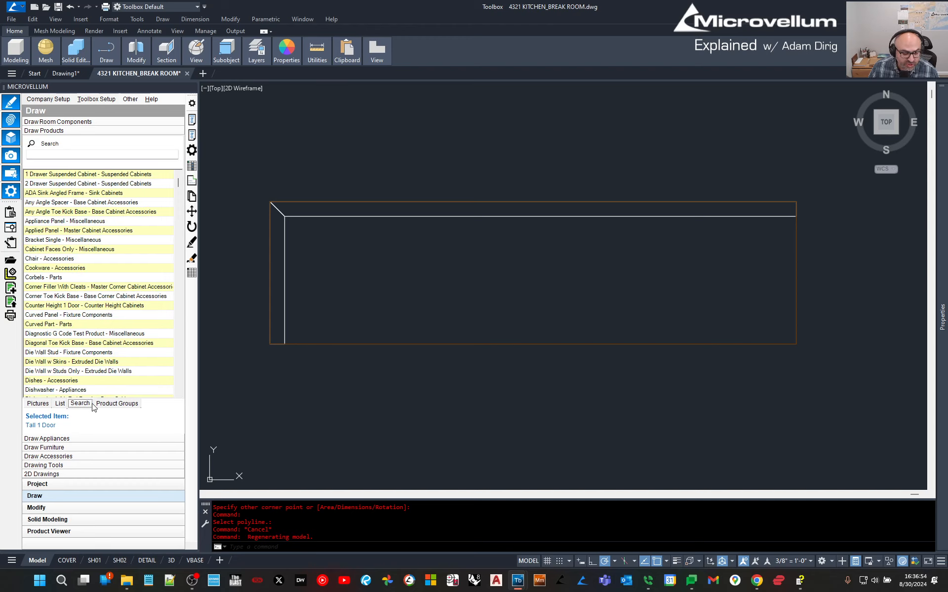
left_click(46, 405)
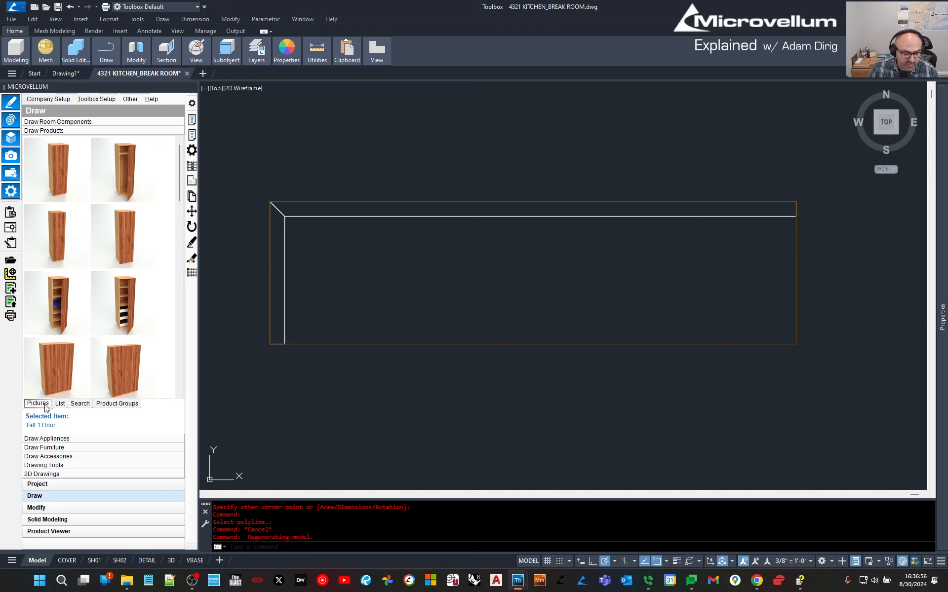
left_click(57, 405)
left_click(44, 154)
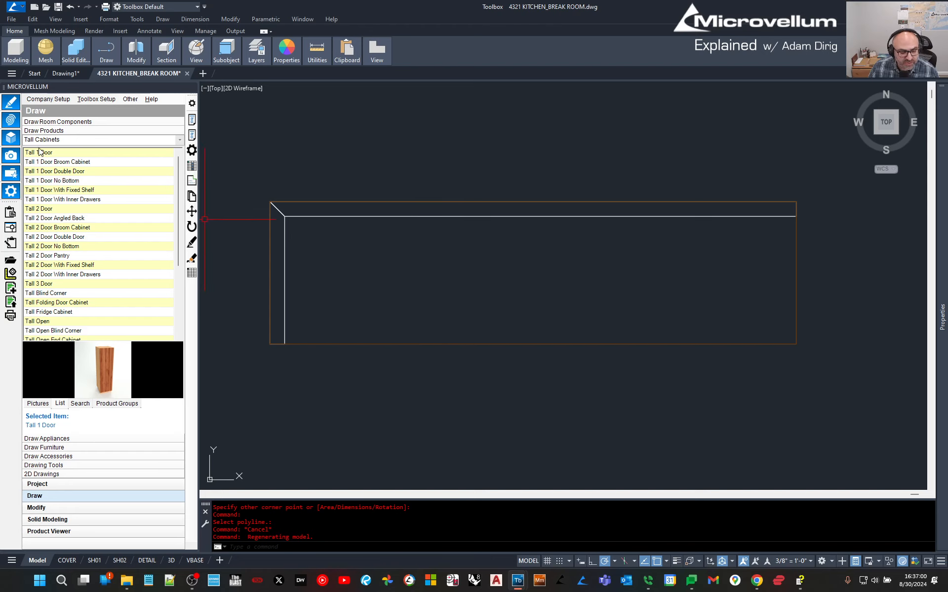
Place Tall 1 Door anchored left at the top wall's left end, accepting its 23.6 × 84 × 26 prompts.
right_click(41, 156)
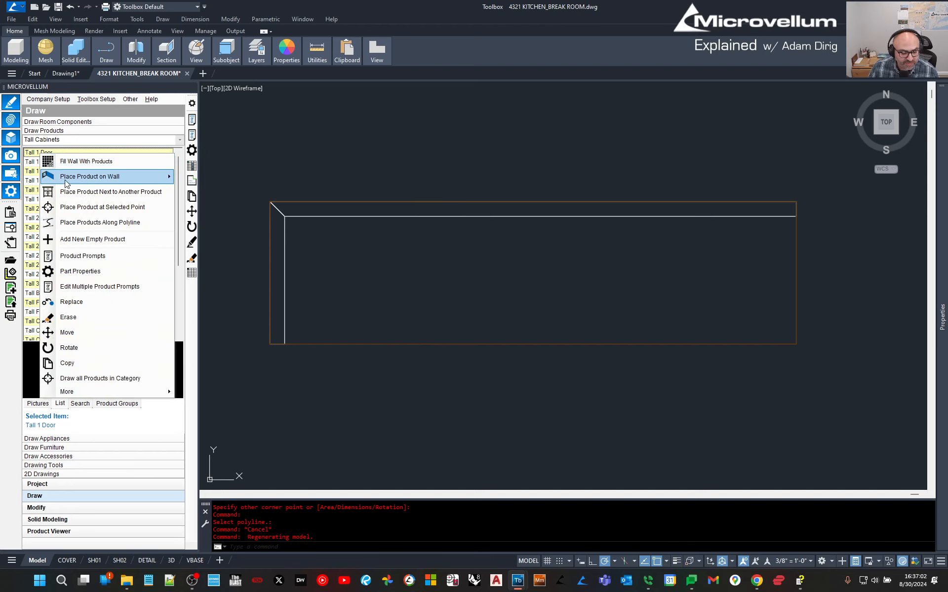
mouse_move(65, 184)
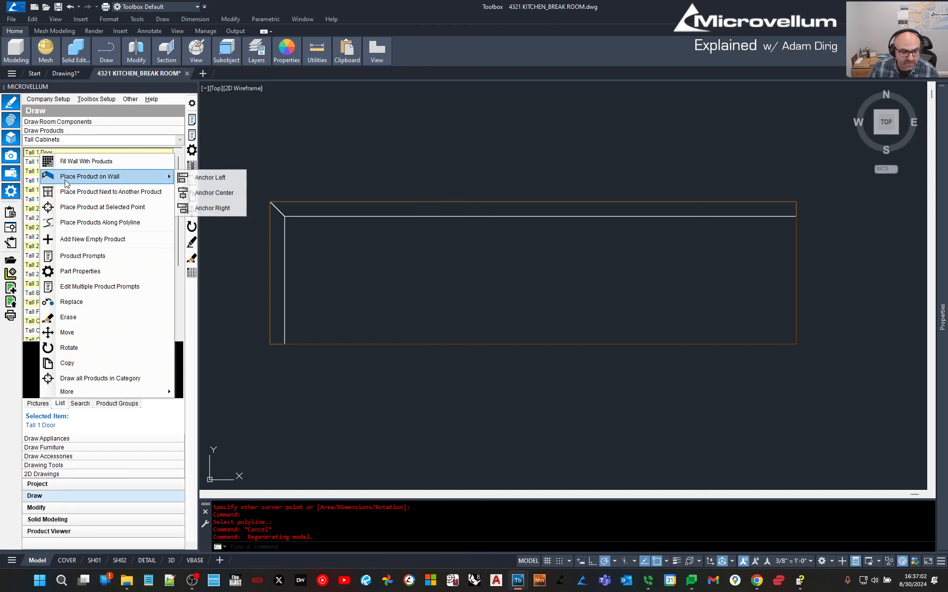
left_click(207, 178)
left_click(302, 216)
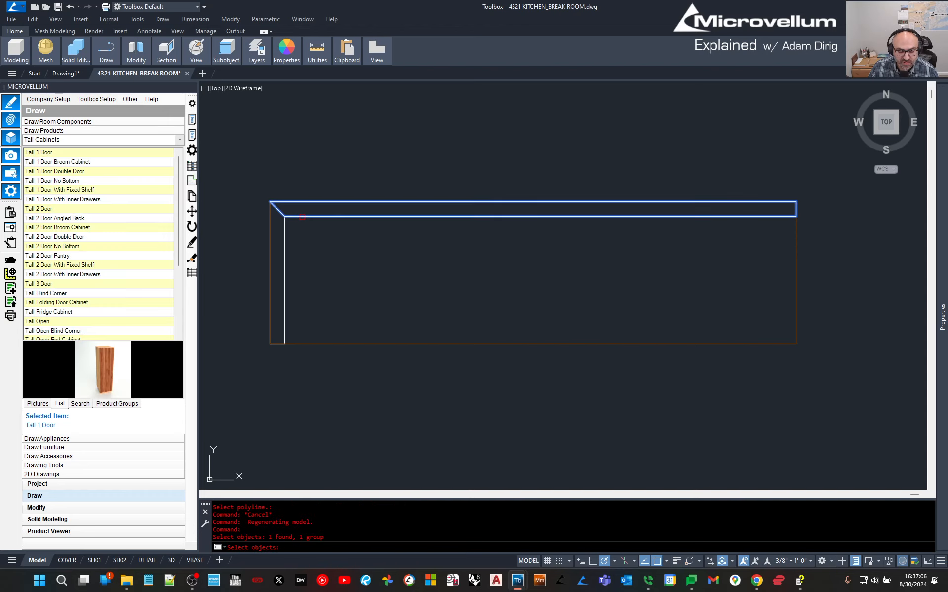
key("Return")
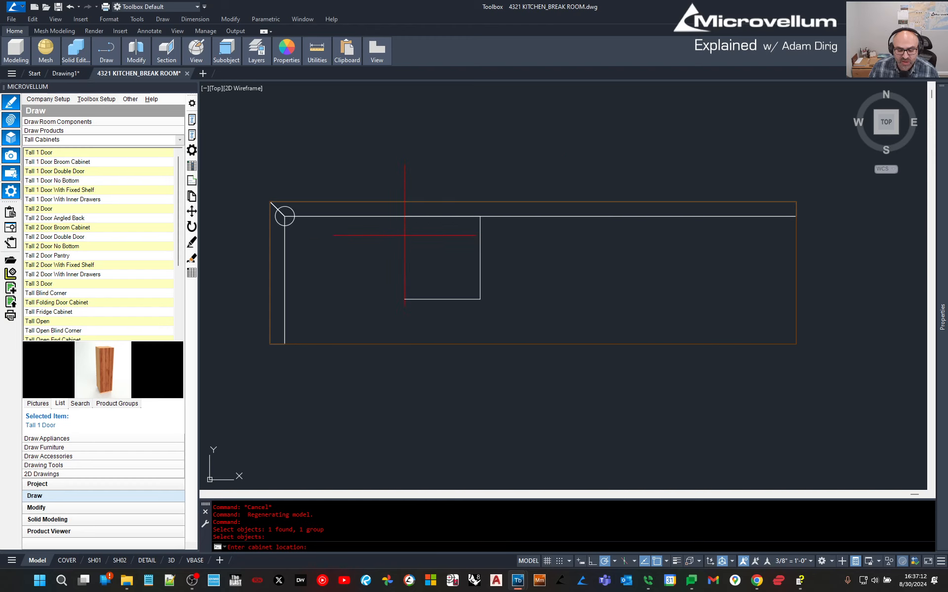
left_click(334, 216)
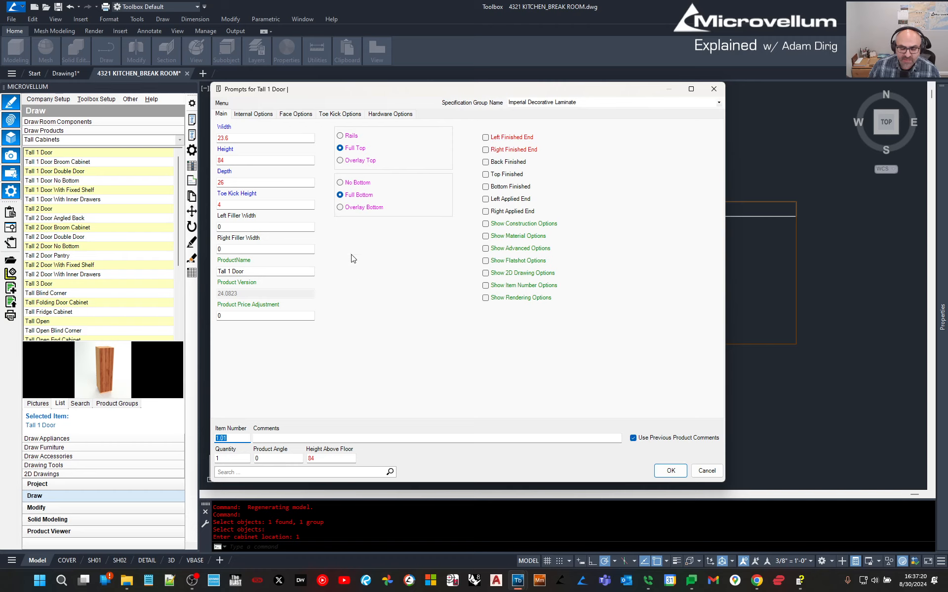
left_click(676, 474)
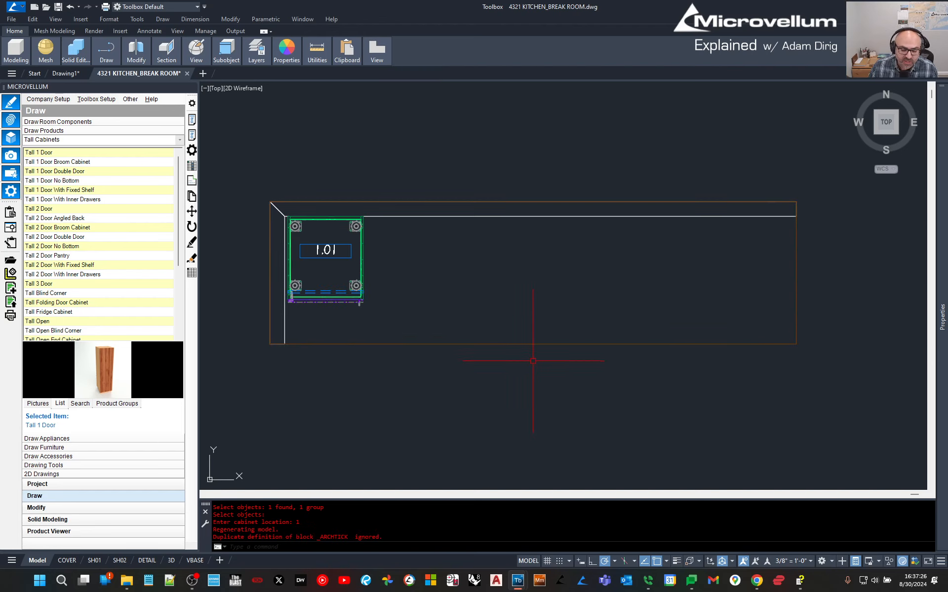
middle_click_drag(428, 248, 465, 251)
Orbit into a 3D view and pan around to inspect the cabinet's levelling feet.
type("orbit")
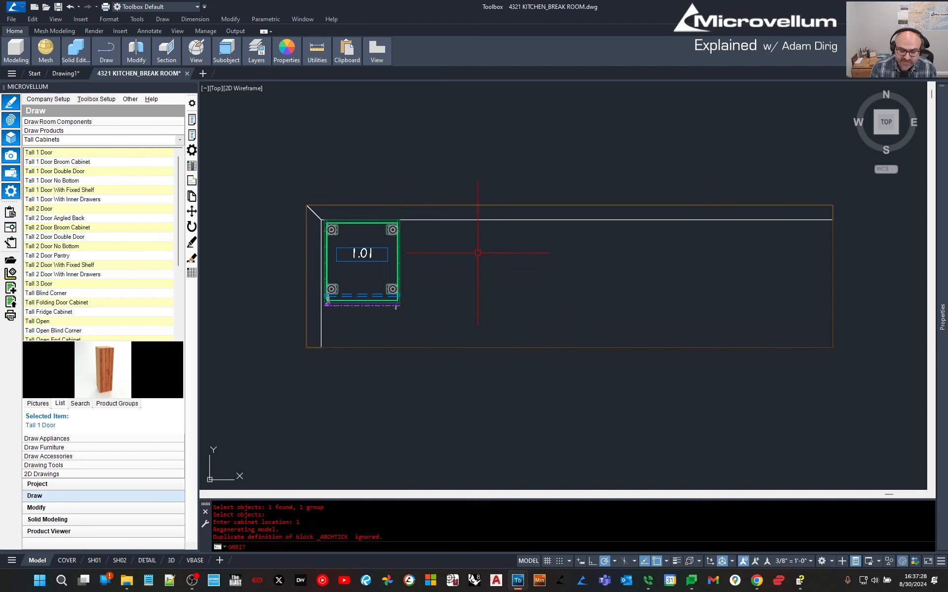
key("Return")
left_click_drag(379, 443, 459, 356)
key("Escape")
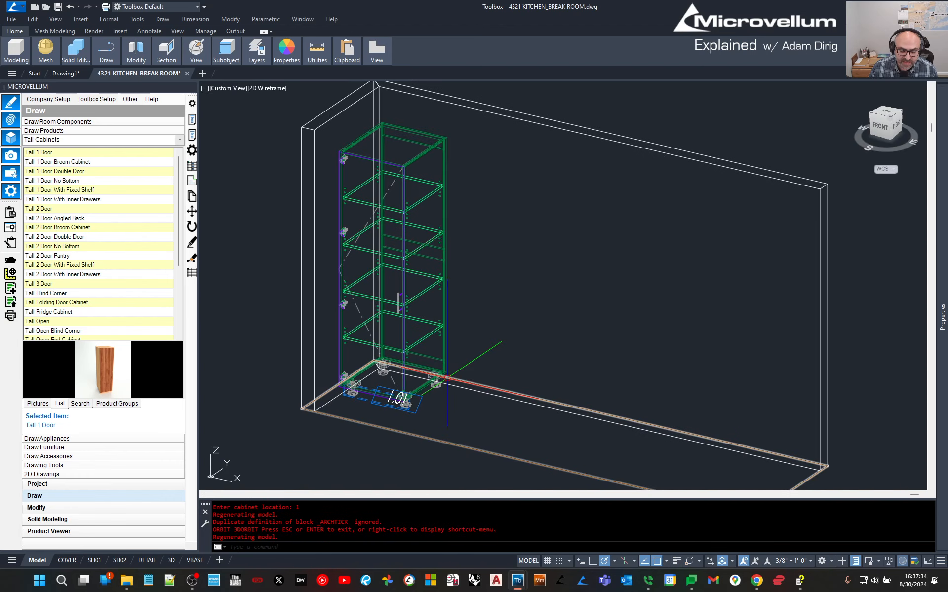
scroll(448, 376, "up", 10)
middle_click_drag(361, 430, 623, 295)
scroll(366, 296, "down", 2)
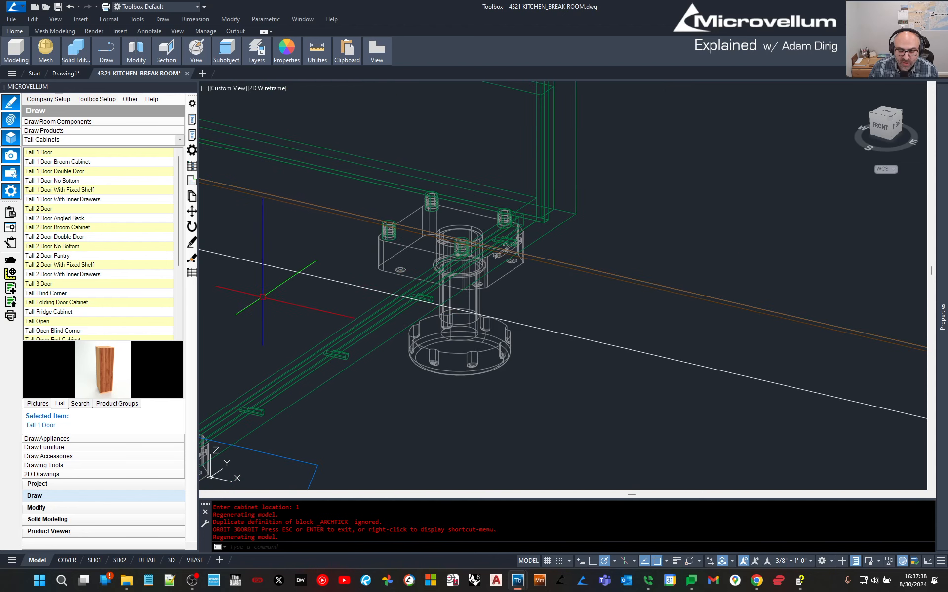
middle_click_drag(276, 291, 738, 304)
middle_click_drag(368, 254, 404, 312)
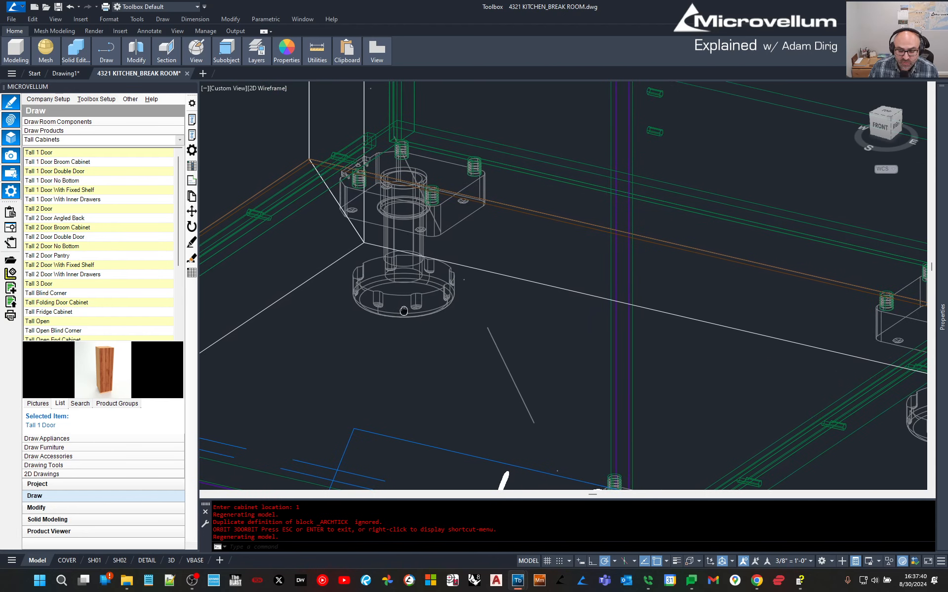
scroll(405, 312, "down", 4)
Pan and zoom over the cabinet's shelves, top corner and upper hinge to frame it.
middle_click_drag(254, 198, 336, 455)
middle_click_drag(588, 140, 578, 291)
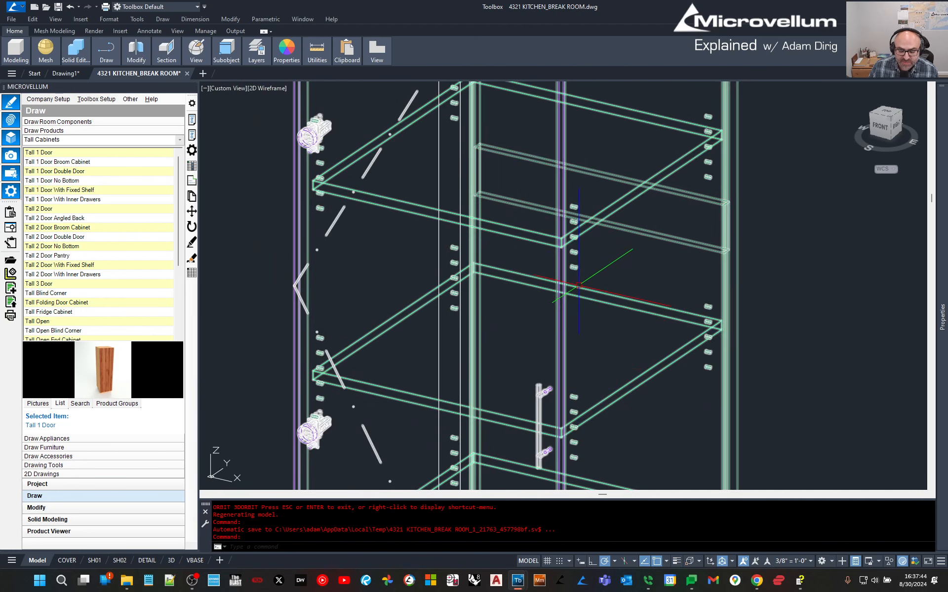
scroll(550, 392, "up", 4)
scroll(550, 401, "down", 4)
middle_click_drag(604, 227, 550, 430)
middle_click_drag(580, 174, 559, 370)
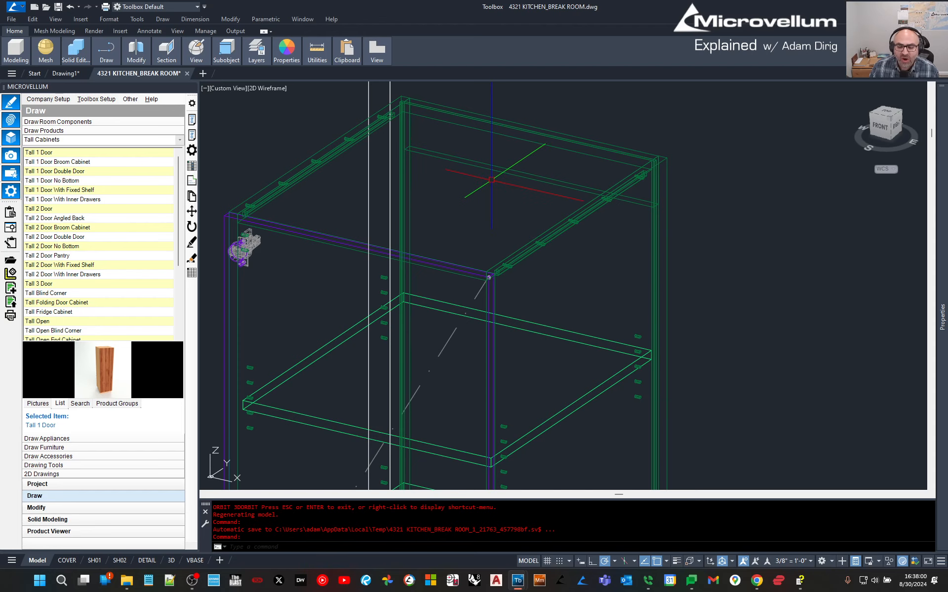
scroll(500, 193, "down", 2)
scroll(500, 193, "down", 5)
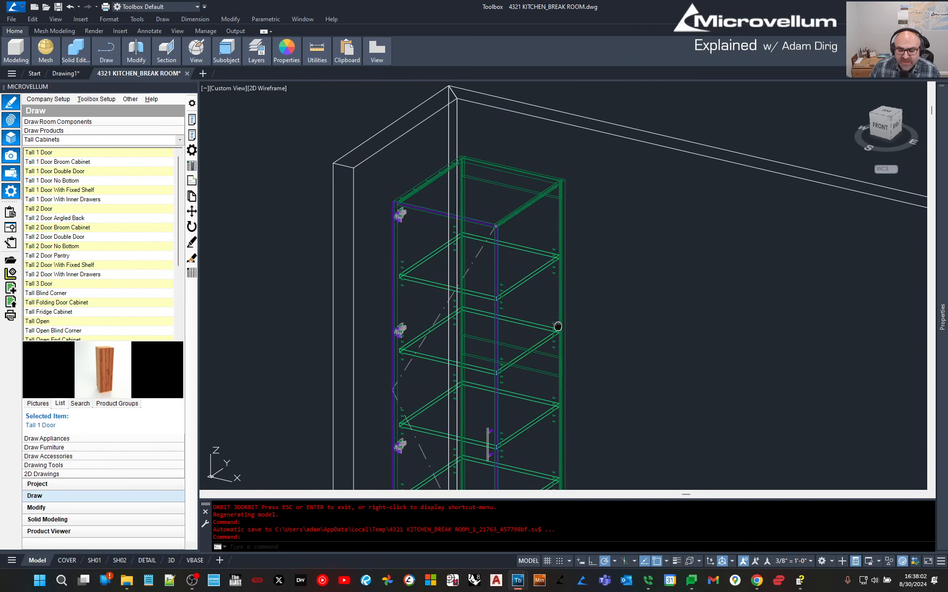
middle_click_drag(639, 237, 634, 249)
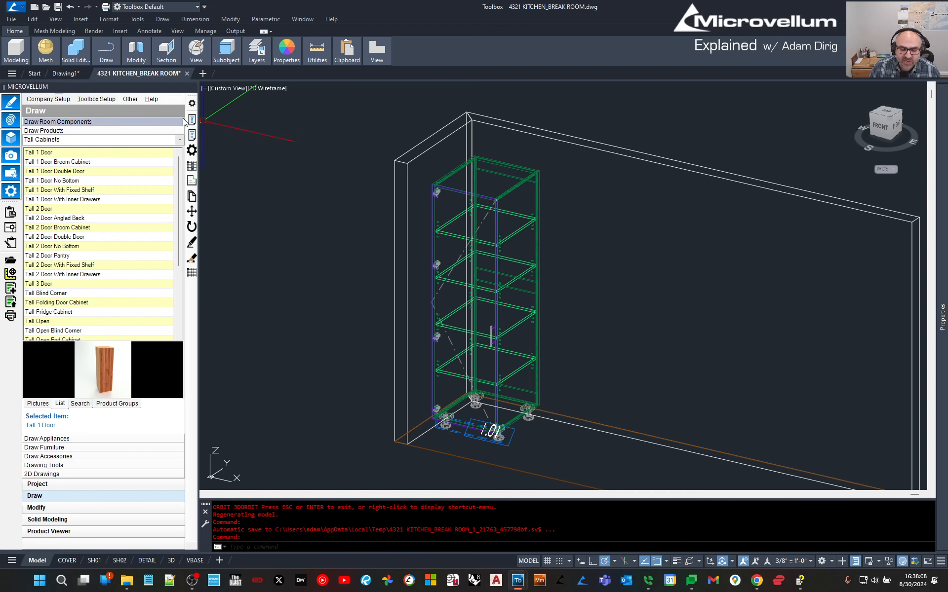
Open cabinet 1.01's prompts and set Width to 21.1875 and Left Filler Width to 1.
left_click(192, 134)
left_click(500, 202)
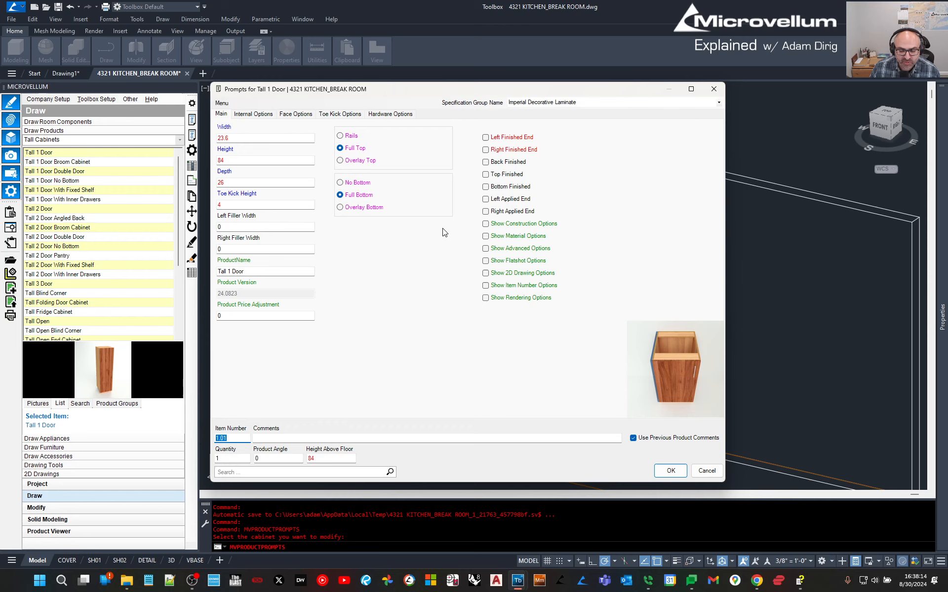
left_click(250, 138)
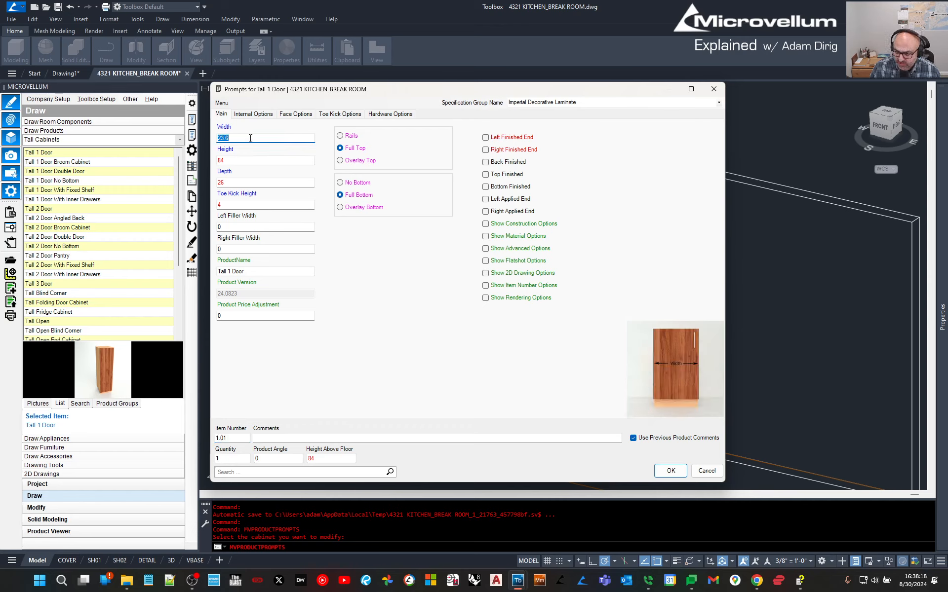
type("21")
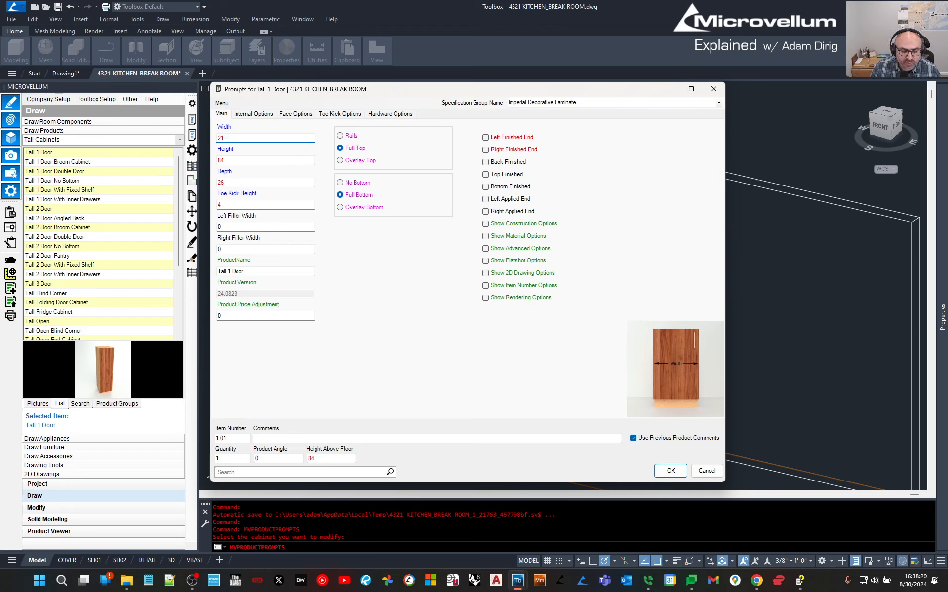
type(".1875")
left_click(264, 160)
left_click(248, 182)
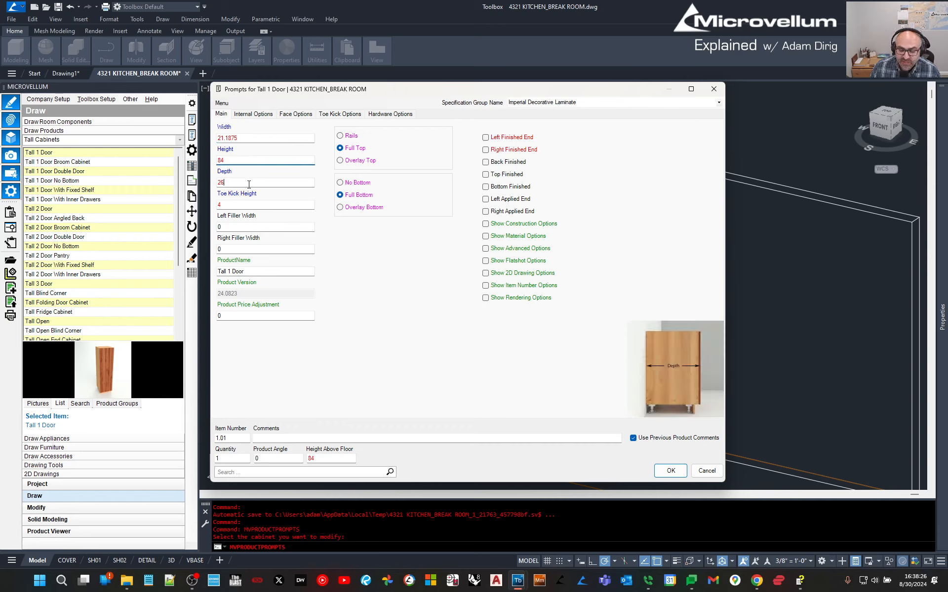
left_click(232, 160)
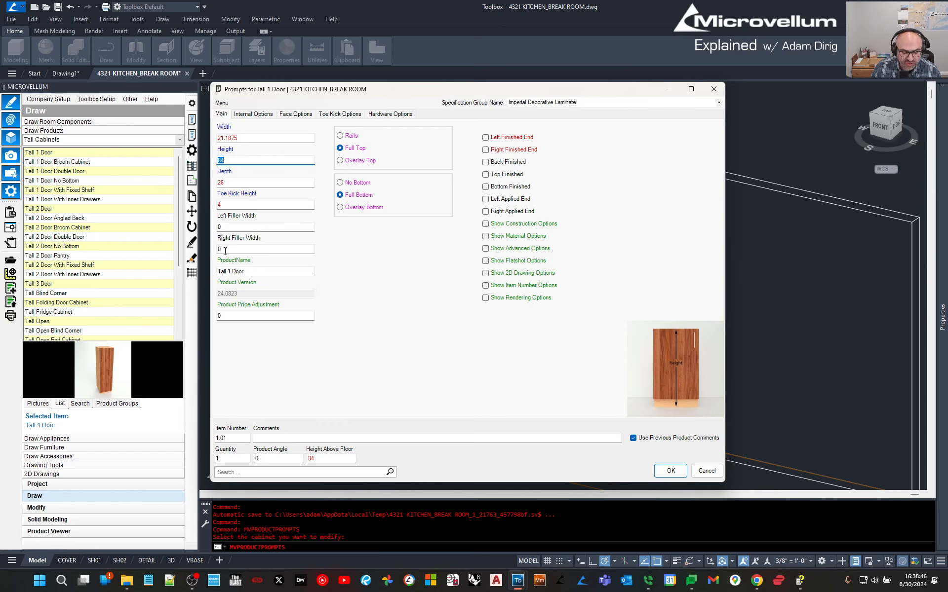
left_click(227, 228)
type("1")
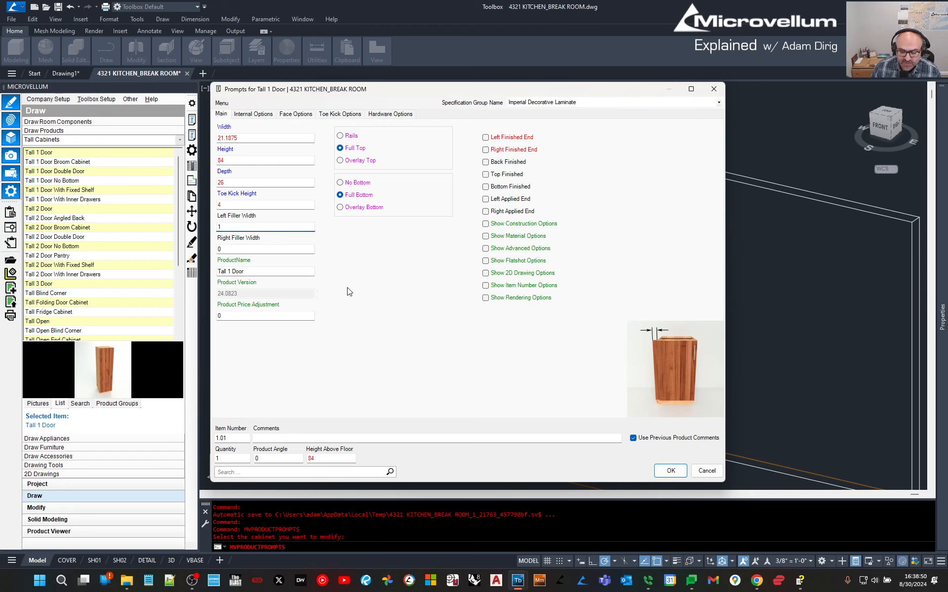
left_click(254, 116)
Review the Internal, Face, Toe Kick and Hardware options, keep Left Swing, and apply the changes.
left_click(244, 138)
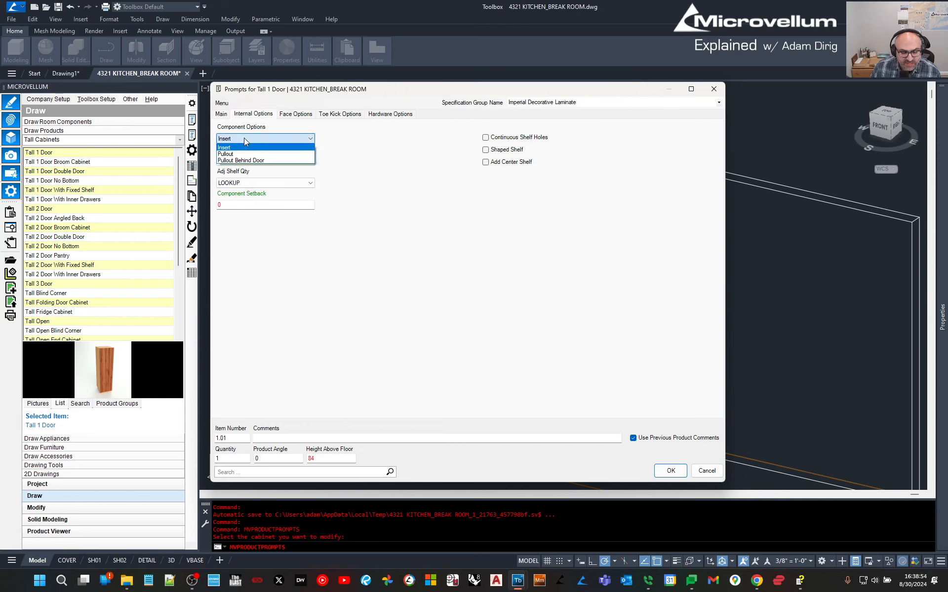
left_click(244, 138)
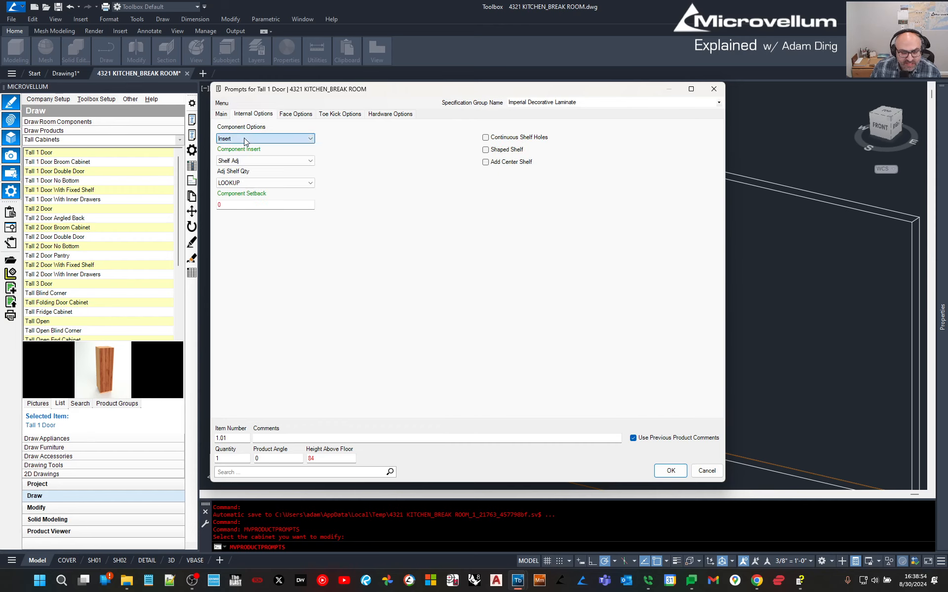
left_click(296, 114)
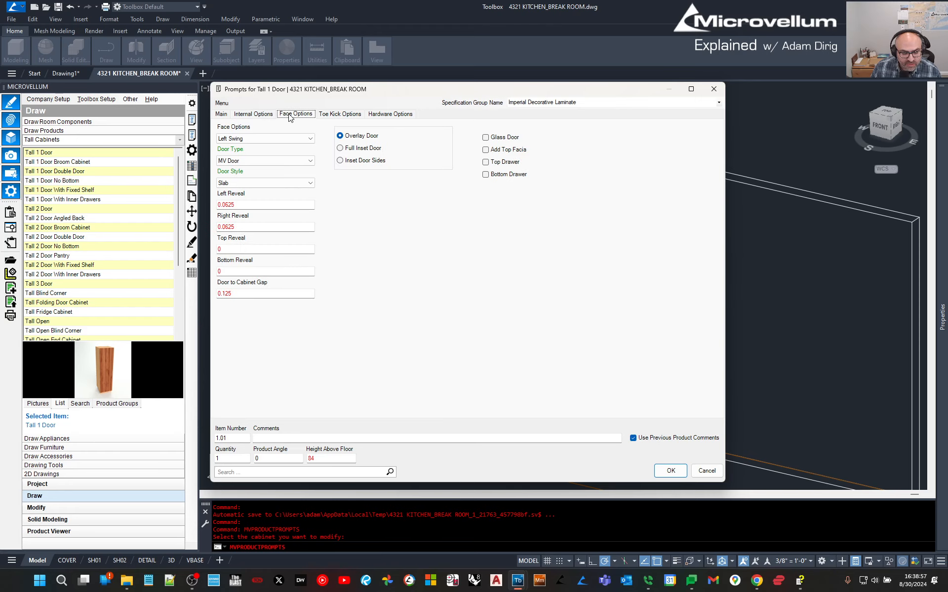
left_click(256, 140)
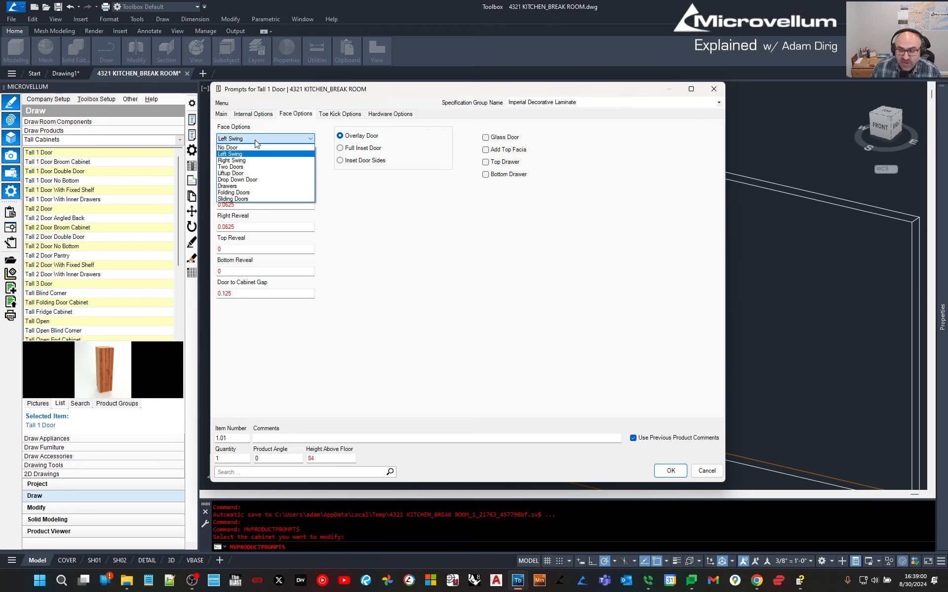
left_click(256, 140)
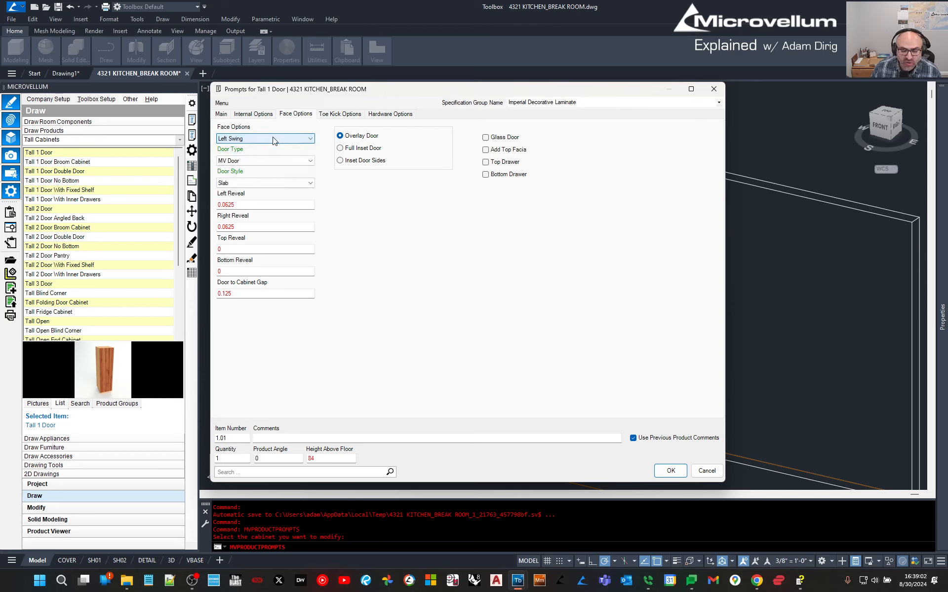
left_click(338, 114)
left_click(296, 116)
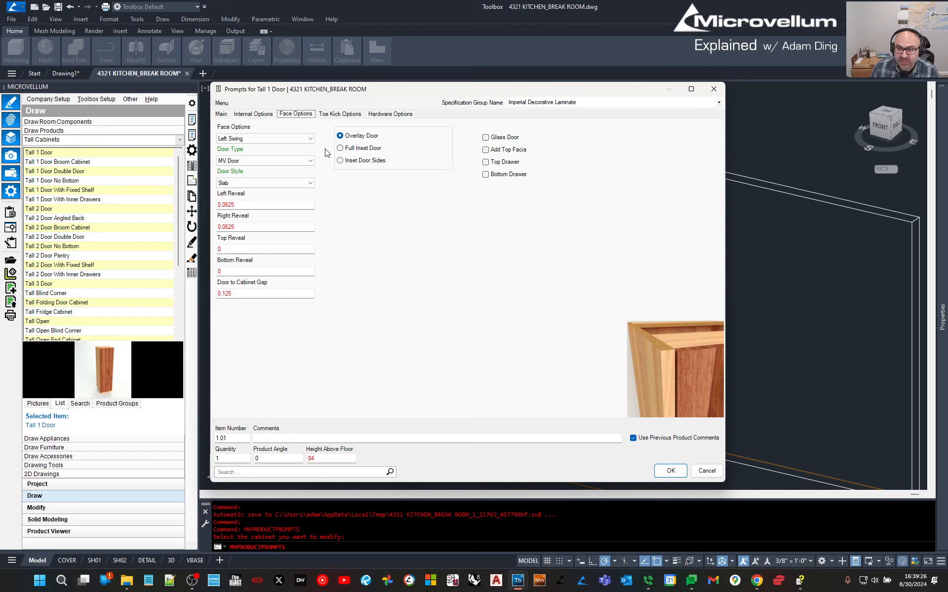
left_click(338, 116)
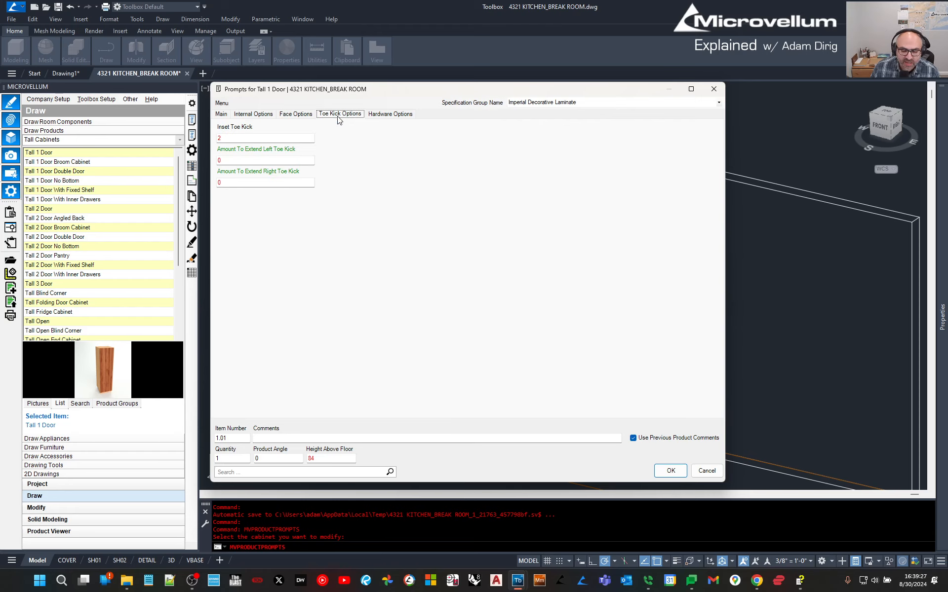
left_click(391, 114)
left_click(246, 115)
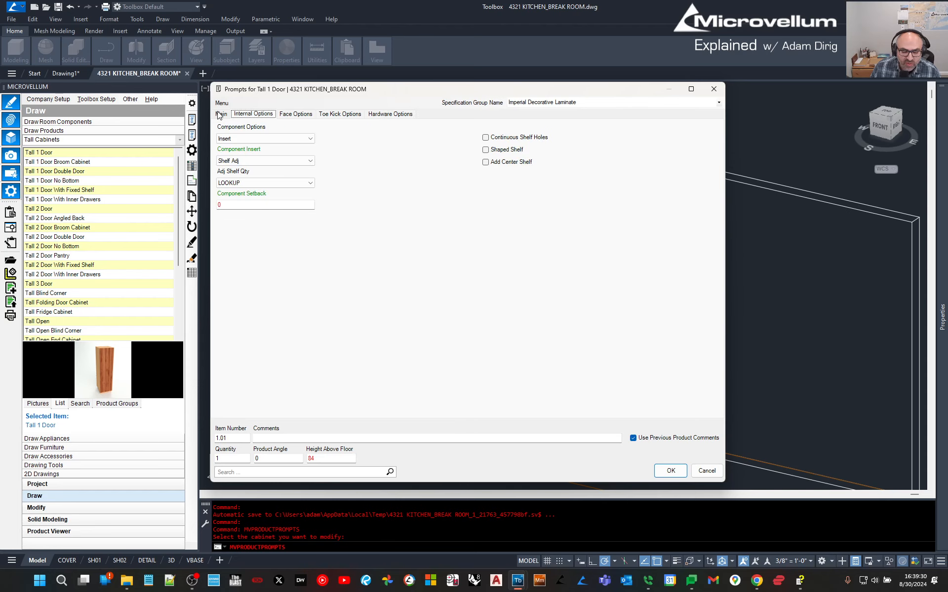
left_click(670, 471)
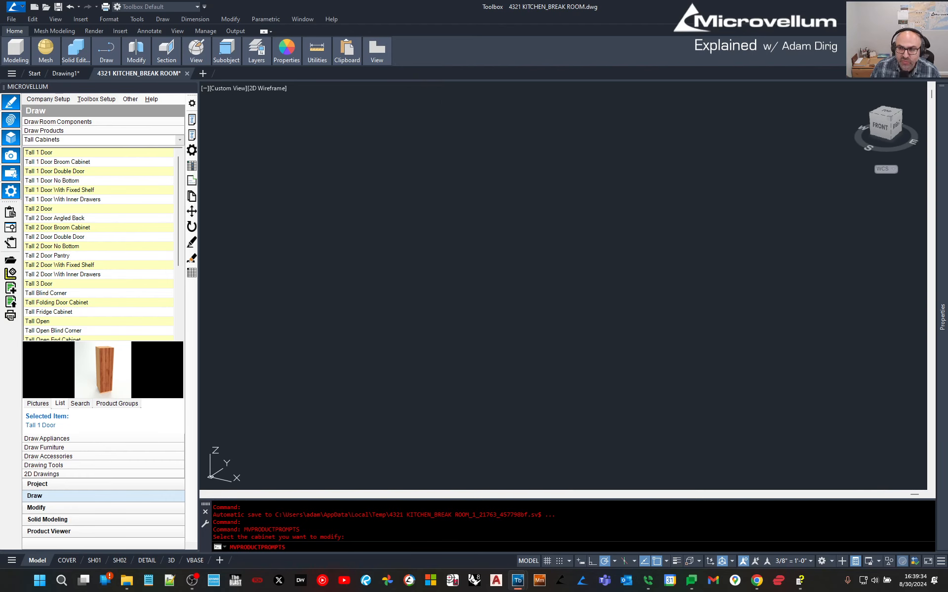
Zoom around the updated cabinet and reopen its Product Prompts dialog.
scroll(434, 186, "up", 5)
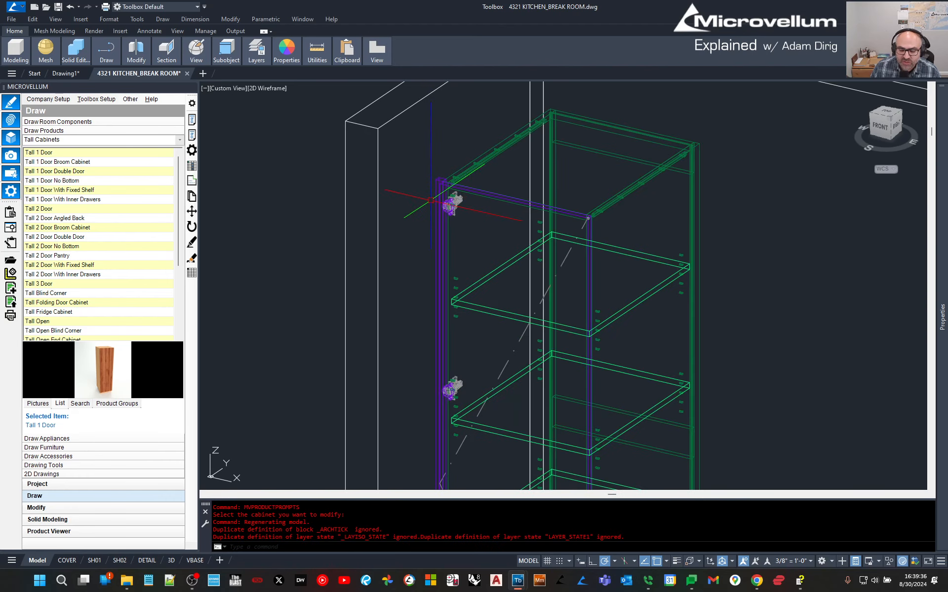
scroll(432, 186, "down", 5)
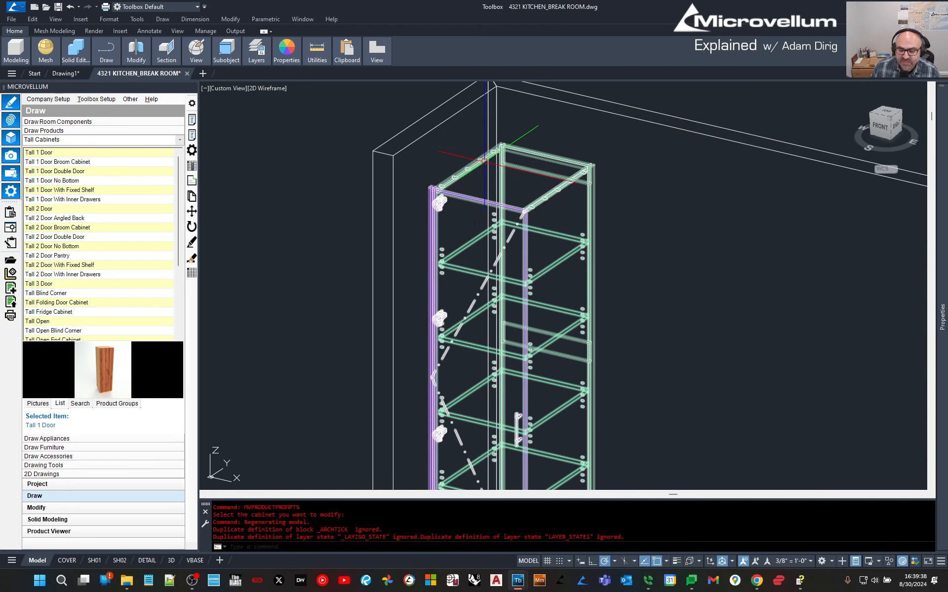
scroll(592, 183, "down", 5)
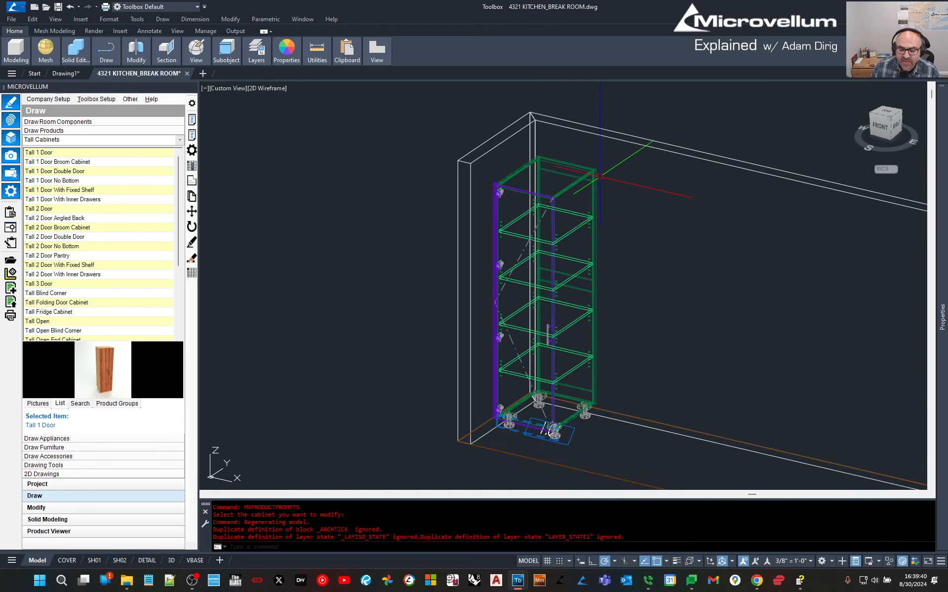
left_click(190, 134)
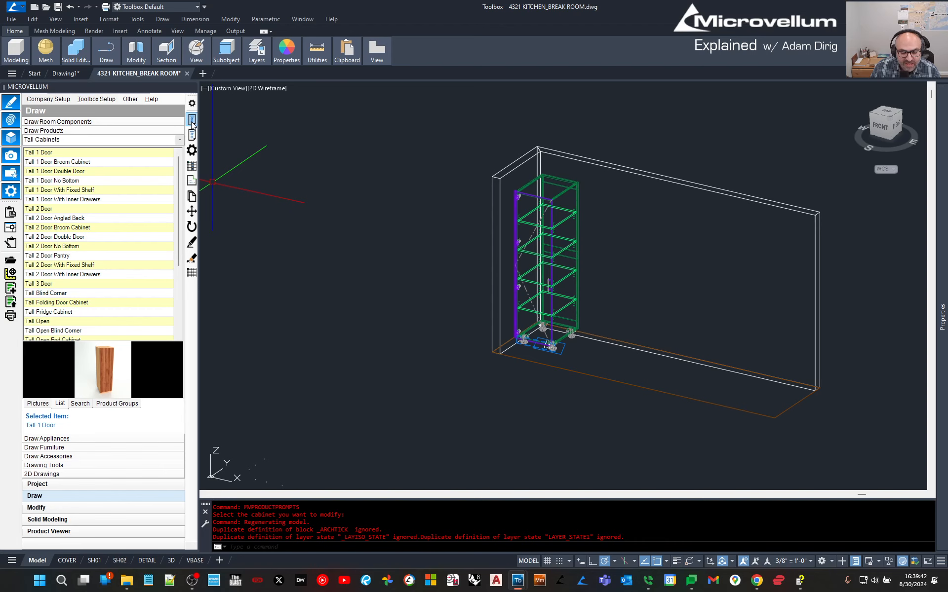
left_click(551, 200)
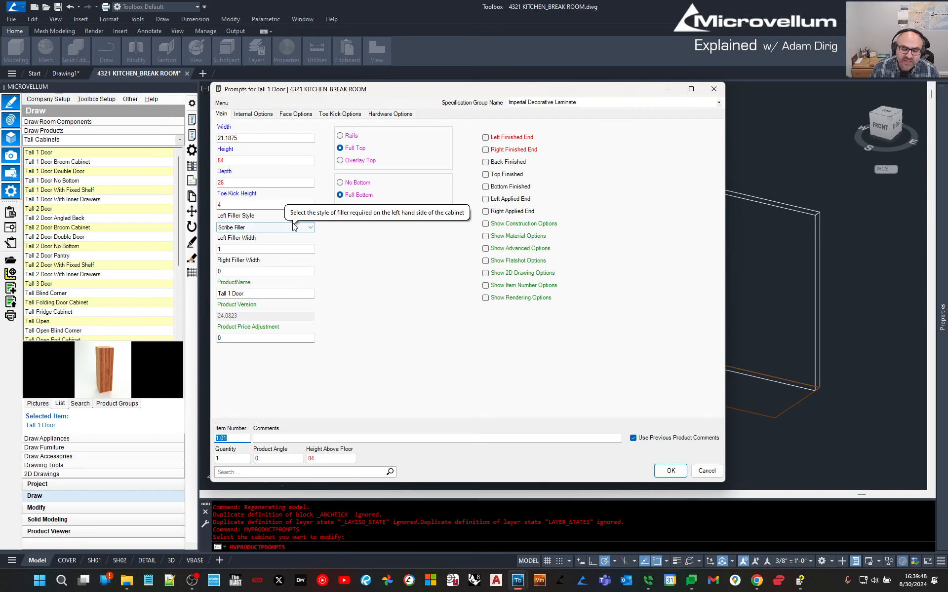
Cancel the prompts unchanged and start a circle centred on the cabinet's rear-left levelling foot.
left_click(716, 475)
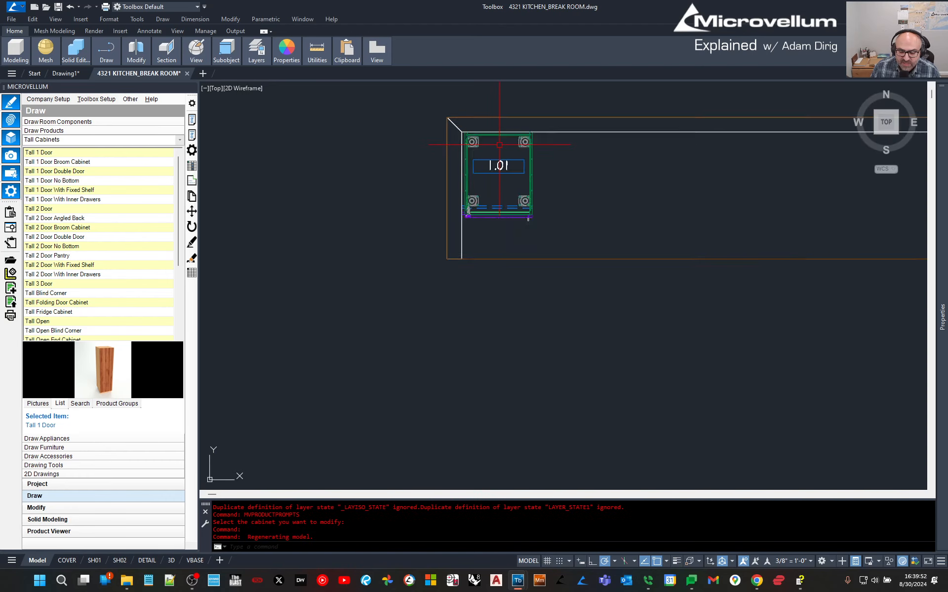
key("Escape")
type("c")
key("Return")
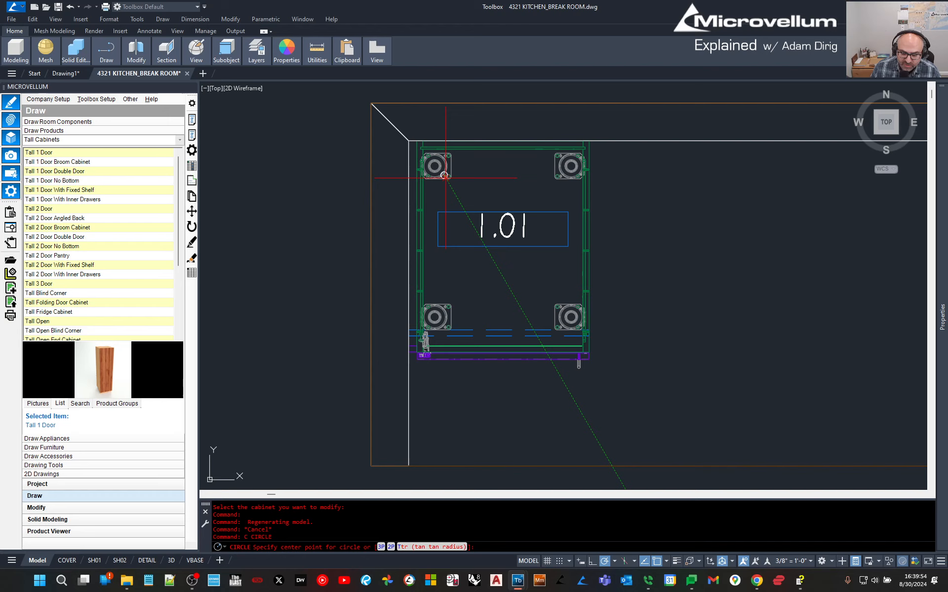
left_click(444, 175)
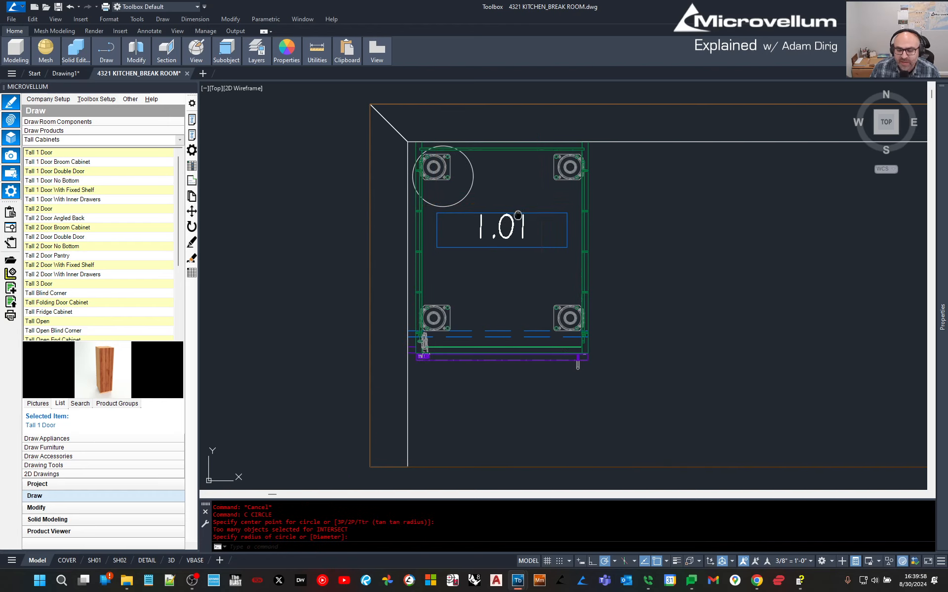
middle_click_drag(568, 301, 537, 297)
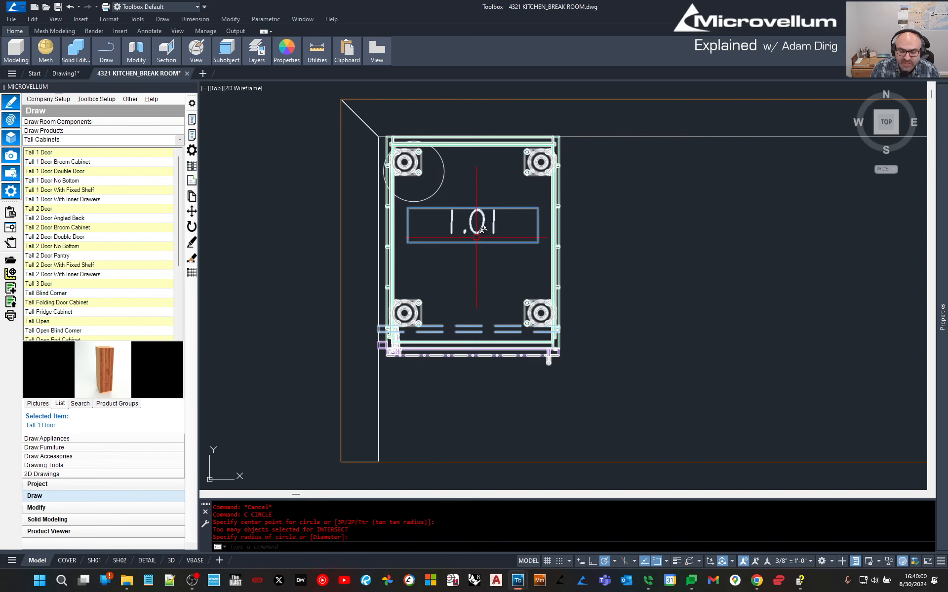
Reopen cabinet 1.01's prompts, still showing Width 21.1875 and Left Filler Width 1.
left_click(197, 119)
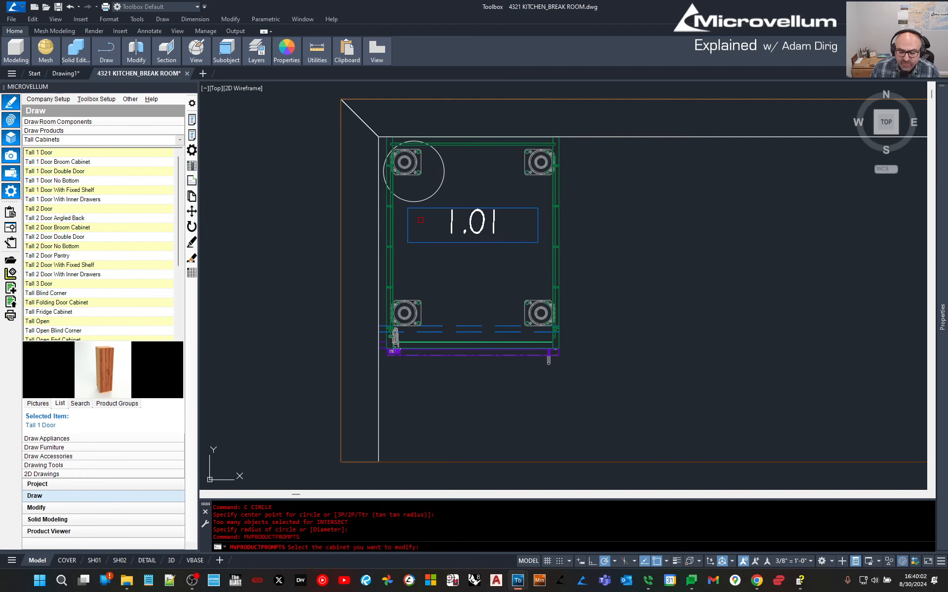
left_click(449, 244)
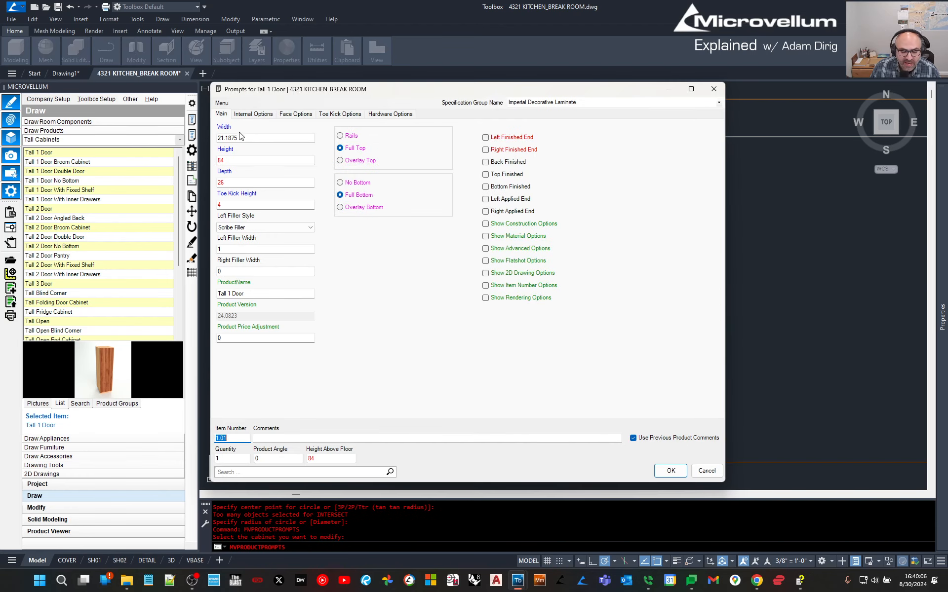
mouse_move(246, 141)
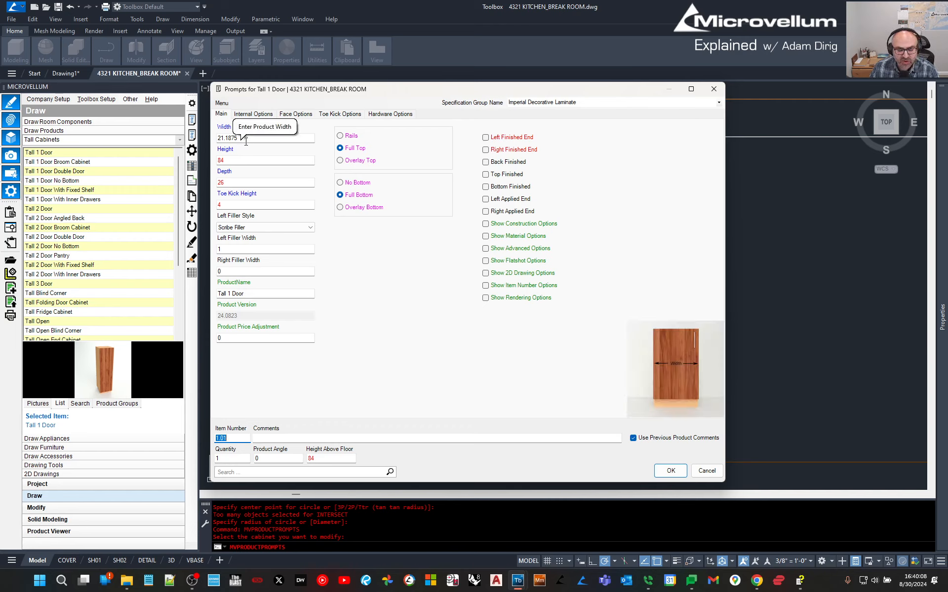
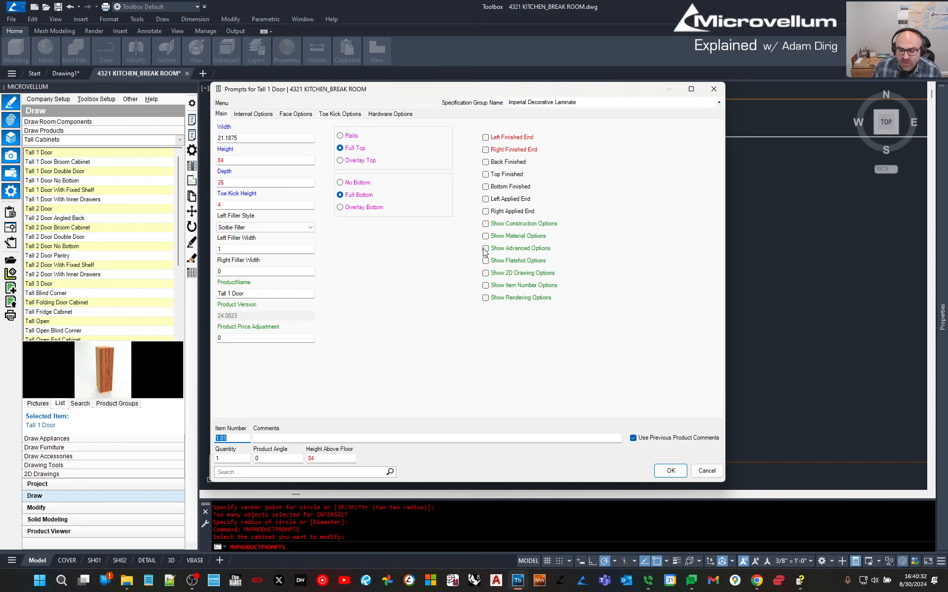
Turn on Show Construction Options, preview the Construction Options tab, then turn it off again.
left_click(486, 225)
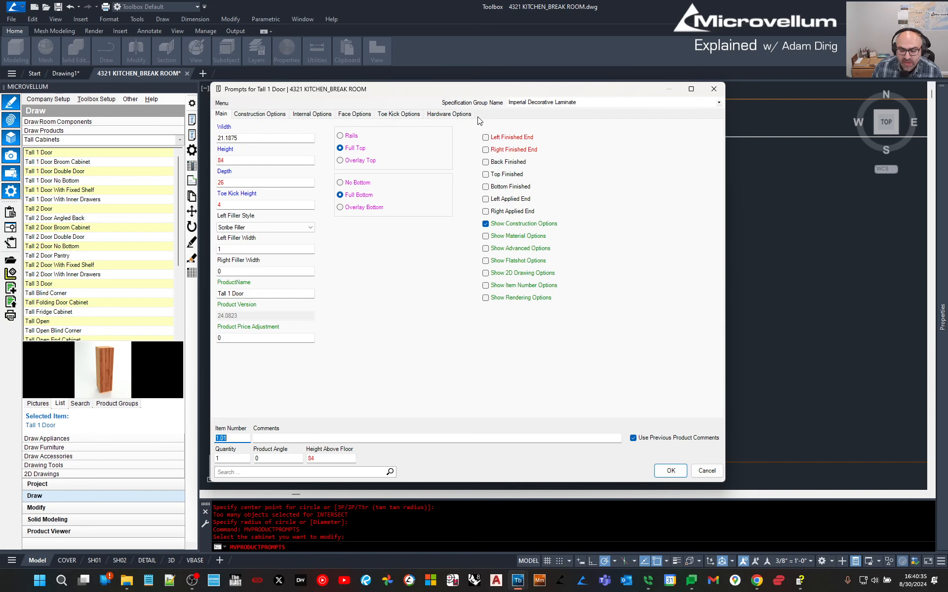
left_click(262, 114)
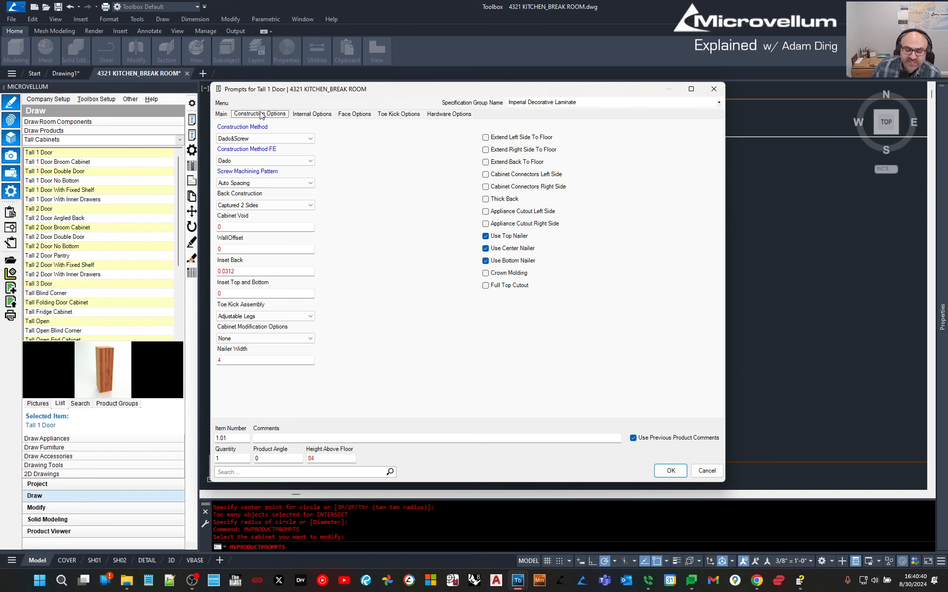
left_click(222, 114)
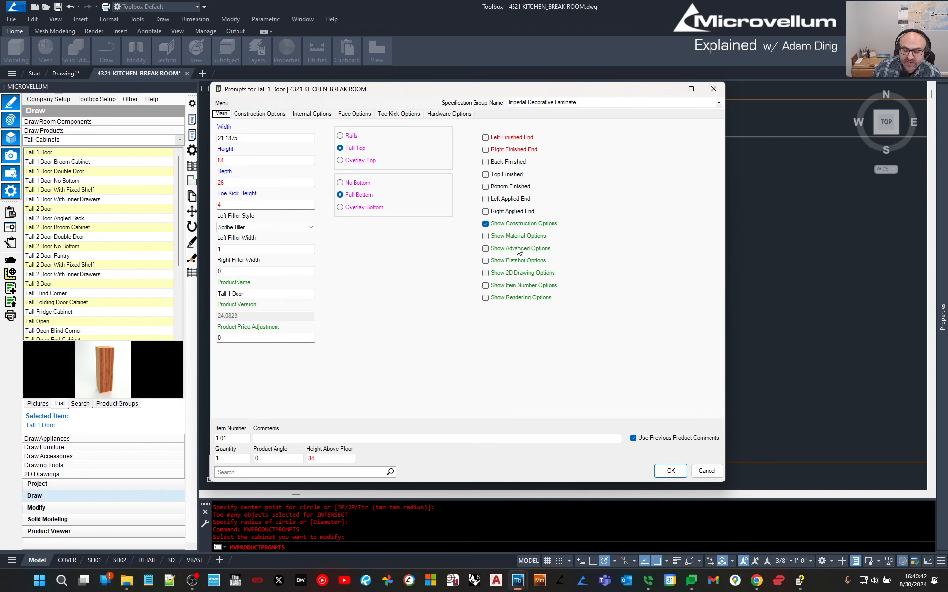
left_click(485, 223)
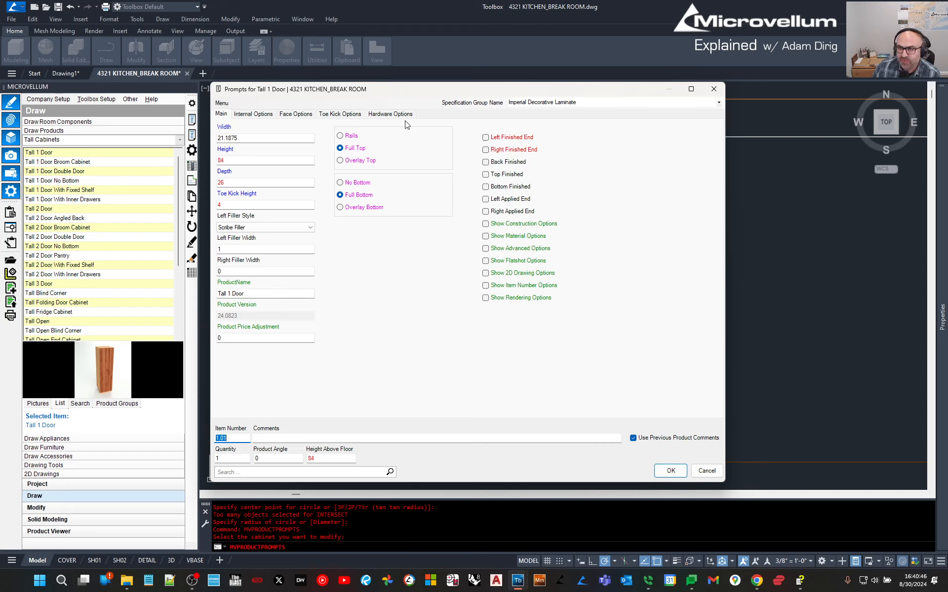
Re-enable construction options, try Material, Advanced and Flatshot options, then view the construction settings.
left_click(502, 225)
left_click(501, 238)
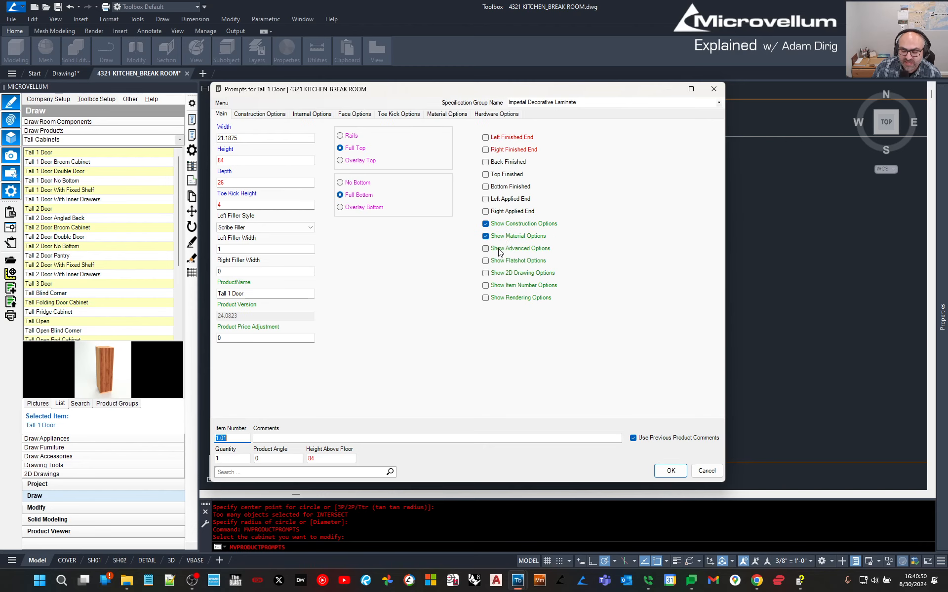
left_click(493, 248)
left_click(496, 261)
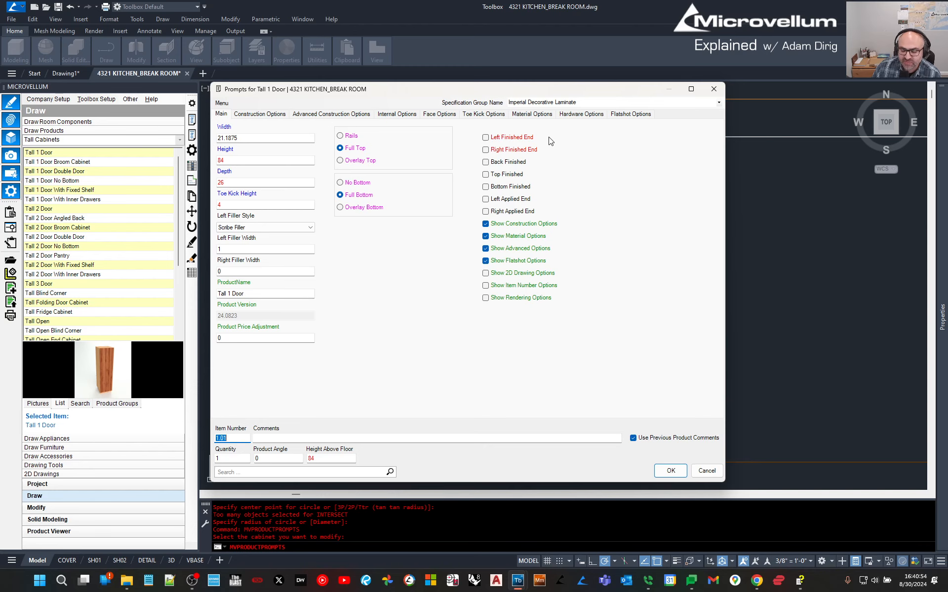
left_click(502, 237)
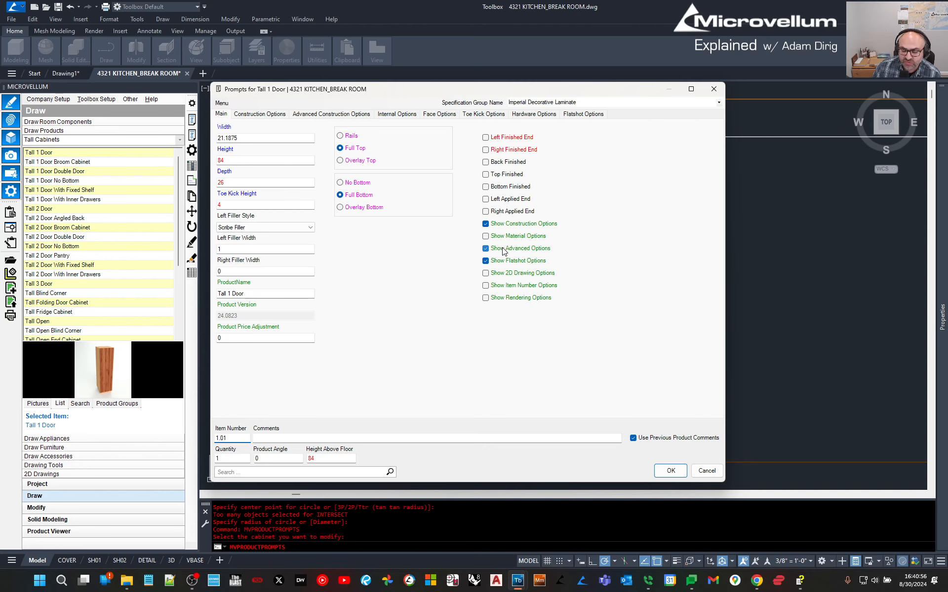
left_click(503, 250)
left_click(501, 262)
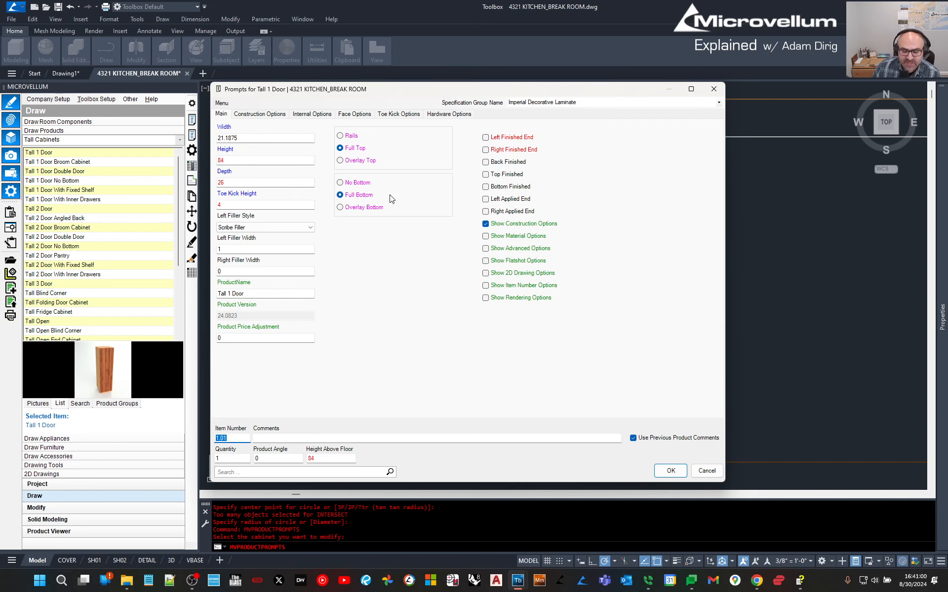
left_click(258, 114)
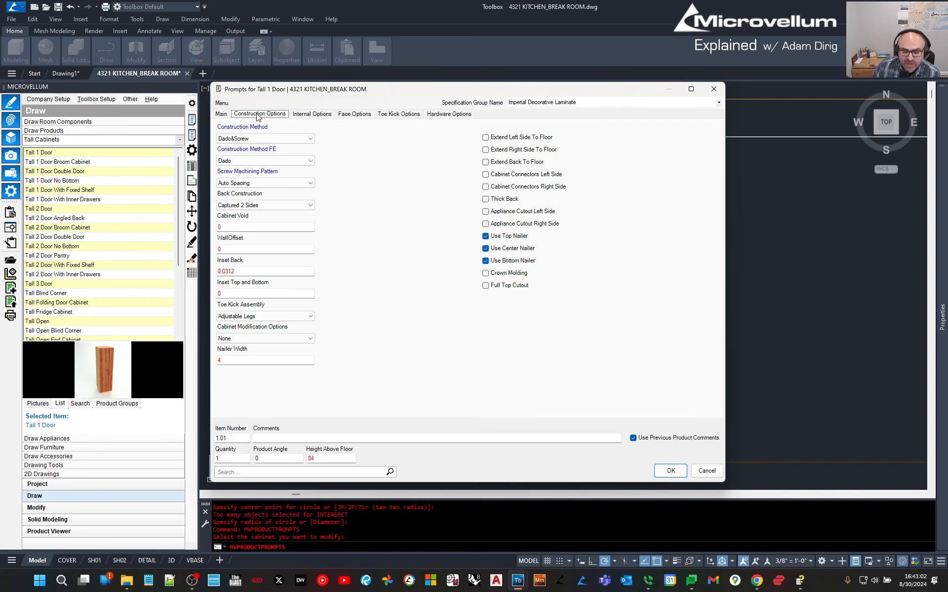
Keep Dado&Screw construction and list the notch and chamfer cabinet modification choices.
left_click(257, 140)
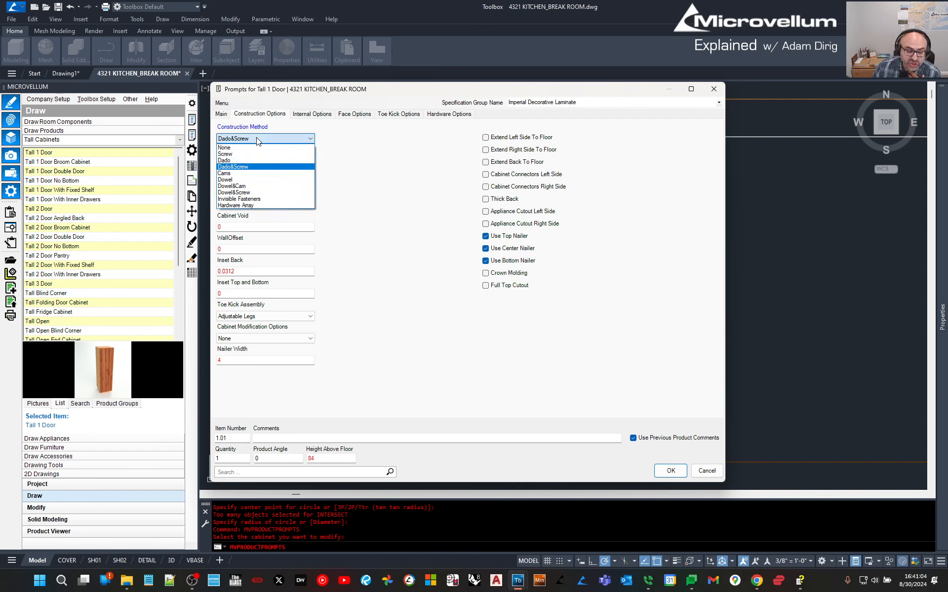
left_click(257, 140)
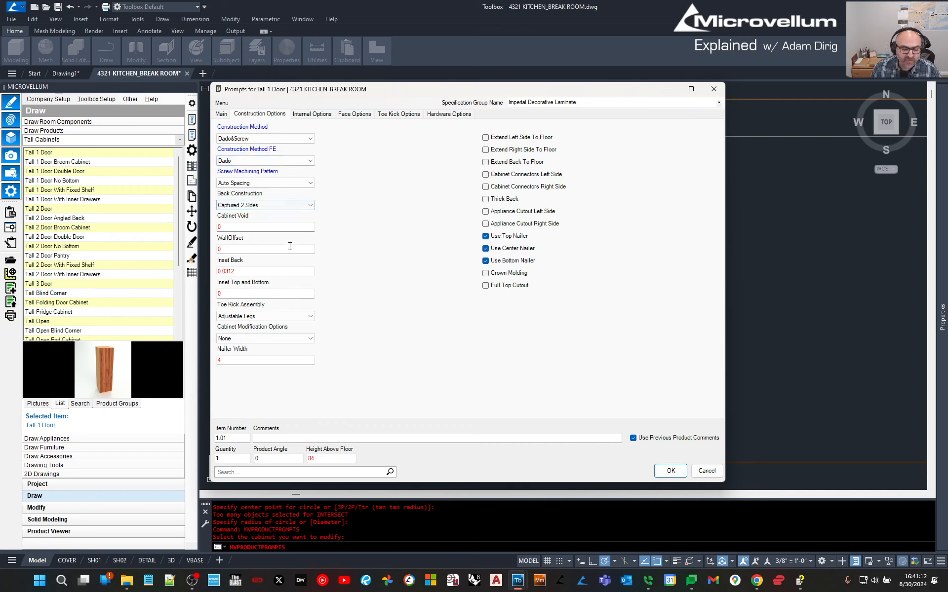
mouse_move(265, 274)
mouse_move(250, 231)
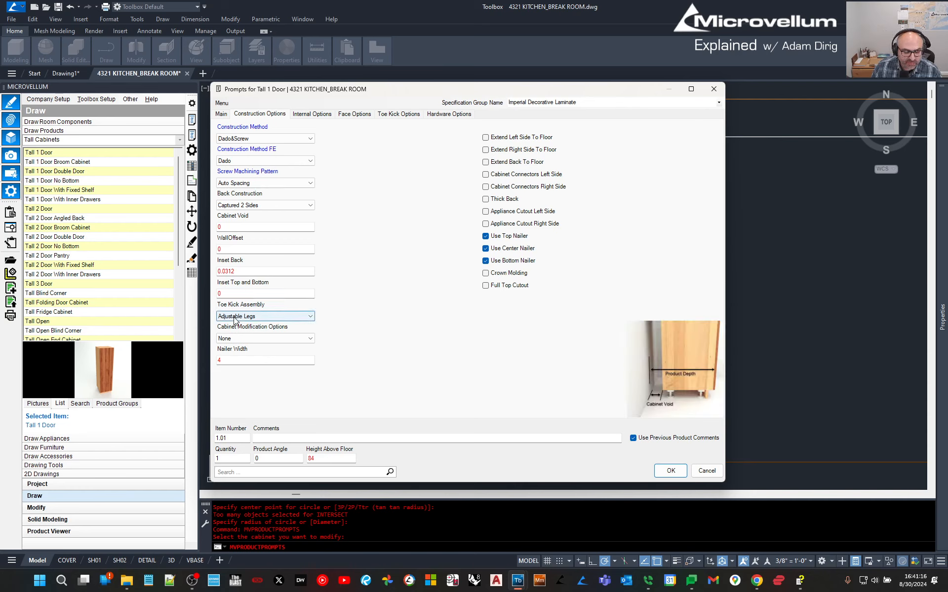
left_click(227, 339)
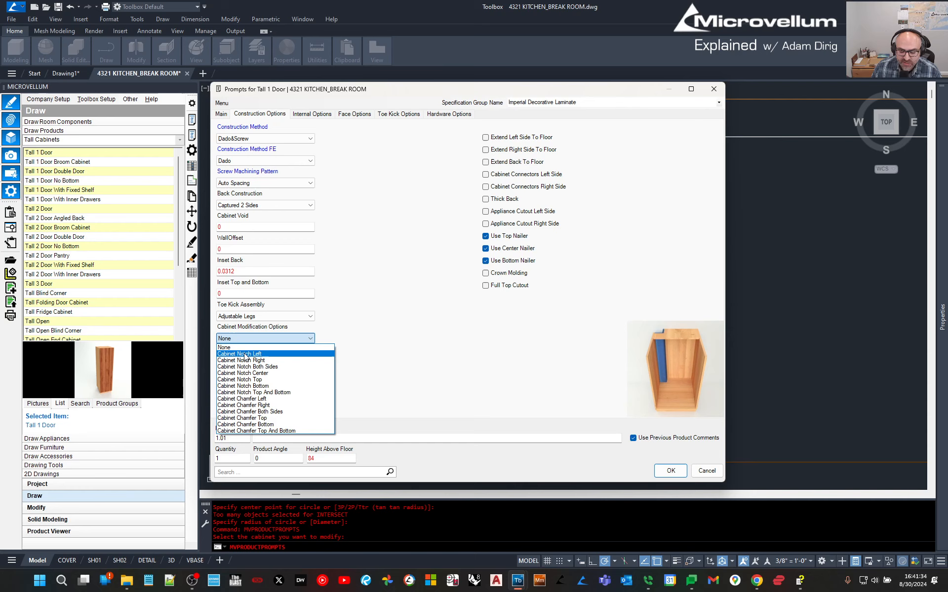
Choose Cabinet Notch Left, set Width Left to 7, and start measuring Depth Left in the drawing.
left_click(244, 354)
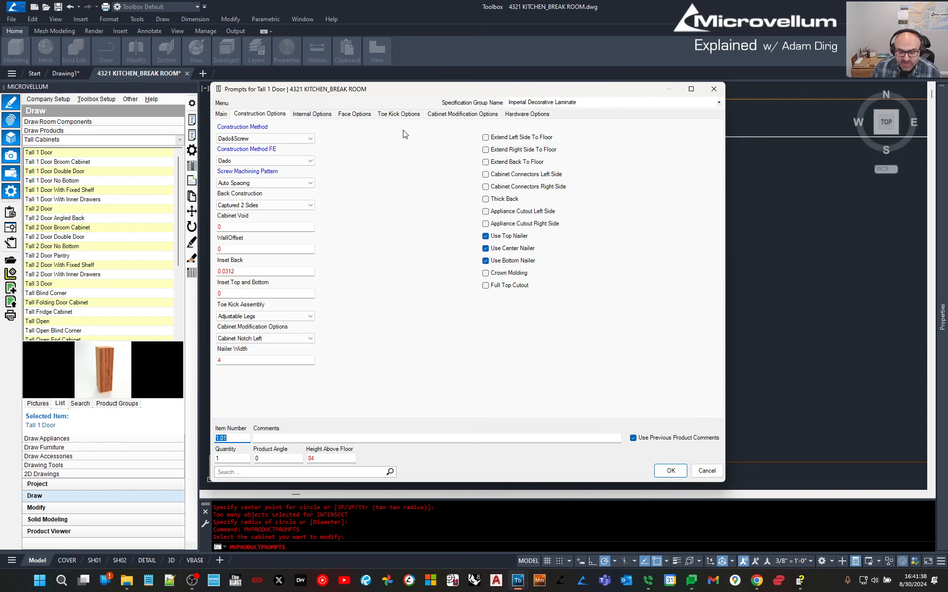
left_click(435, 116)
mouse_move(225, 142)
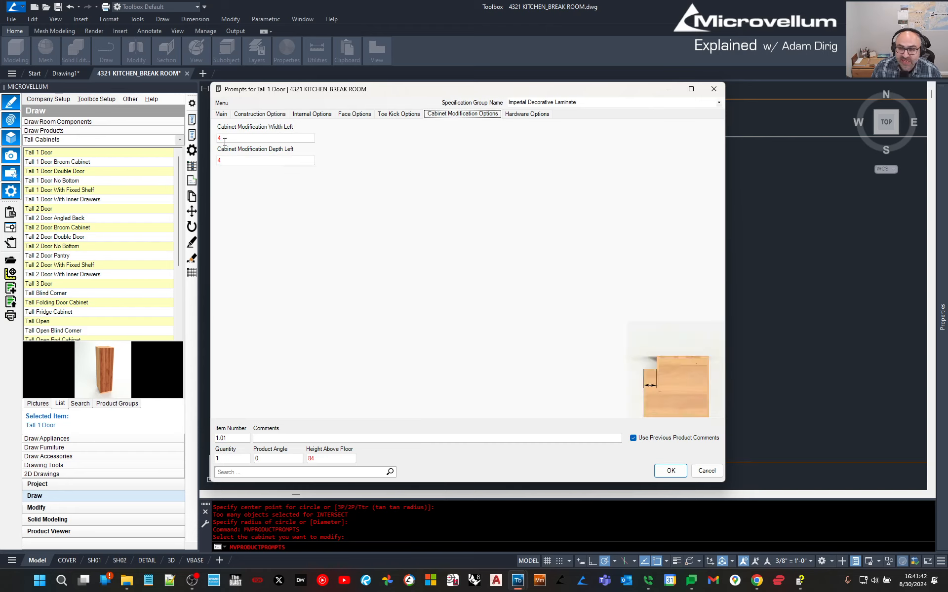
double_click(227, 139)
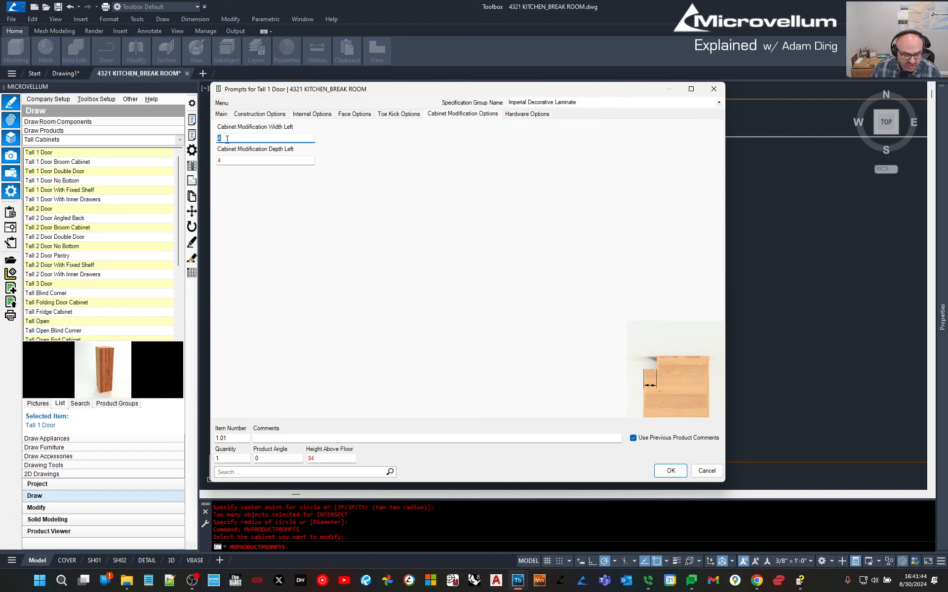
double_click(229, 160)
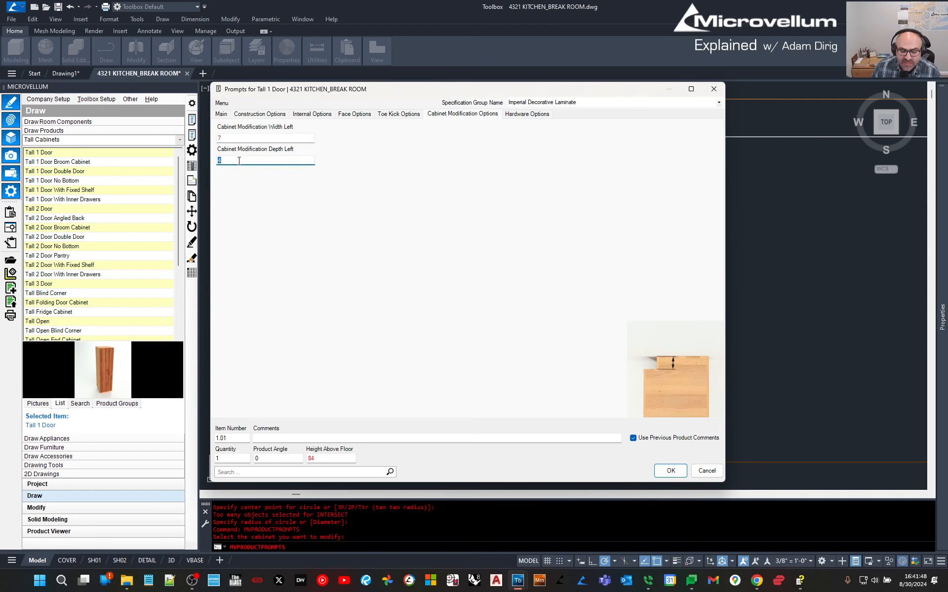
double_click(239, 160)
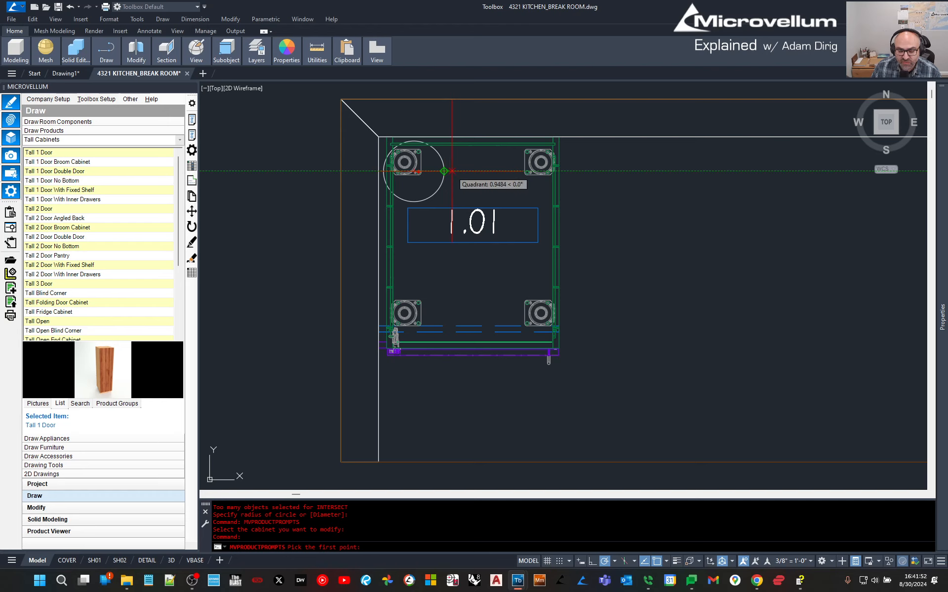
Measure the left notch depth between two drawing points and round it to 8.625.
scroll(452, 172, "up", 2)
left_click(391, 171)
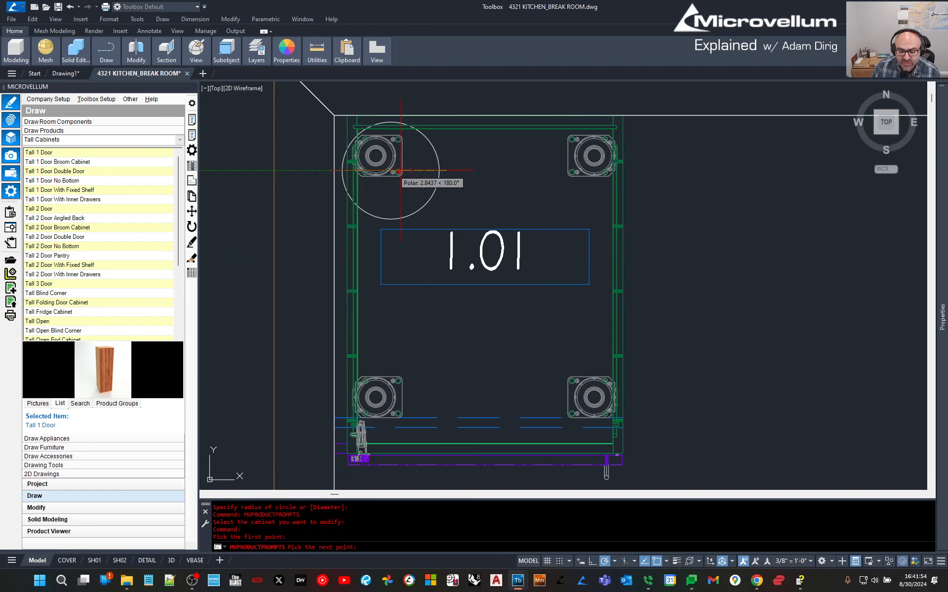
left_click(334, 170)
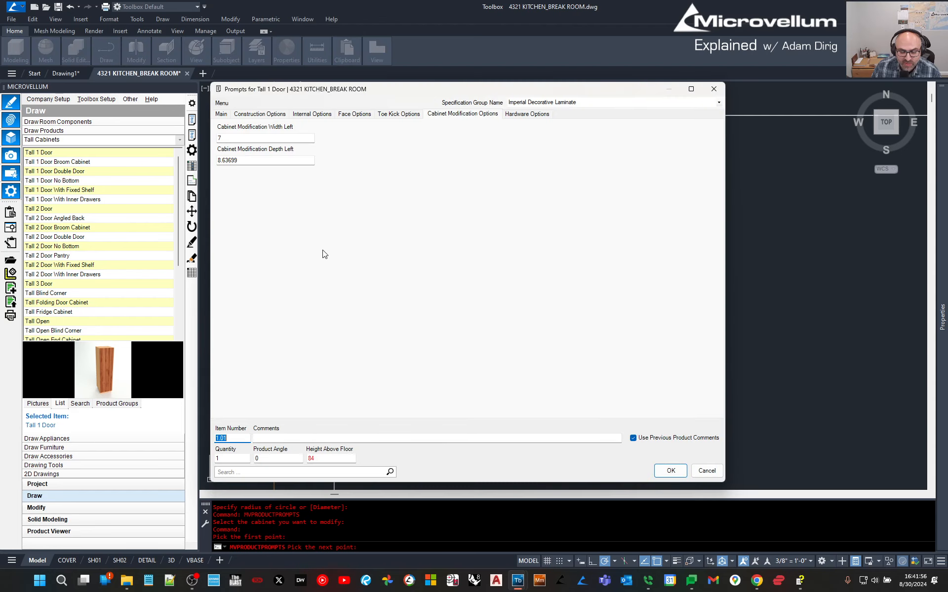
left_click(253, 162)
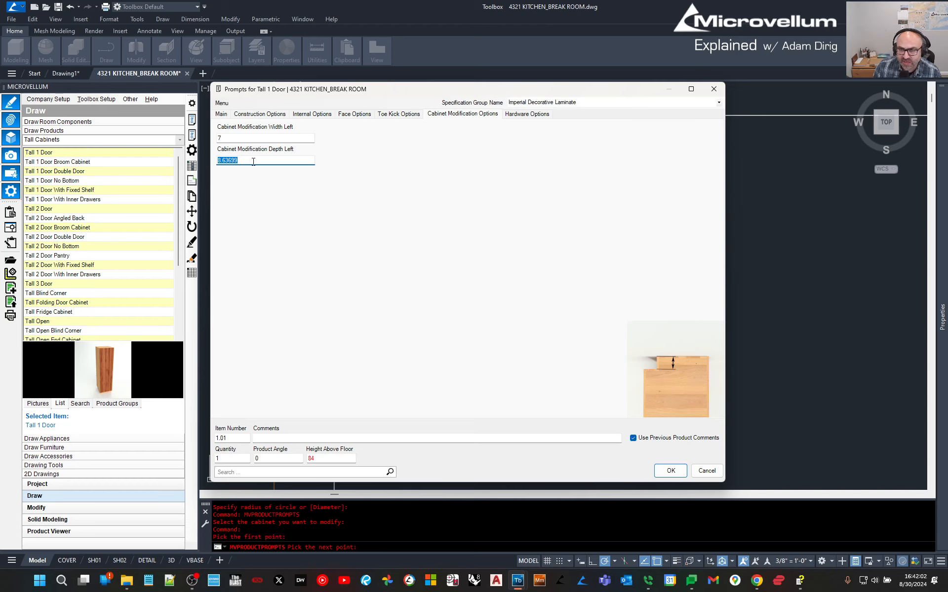
type("8.625")
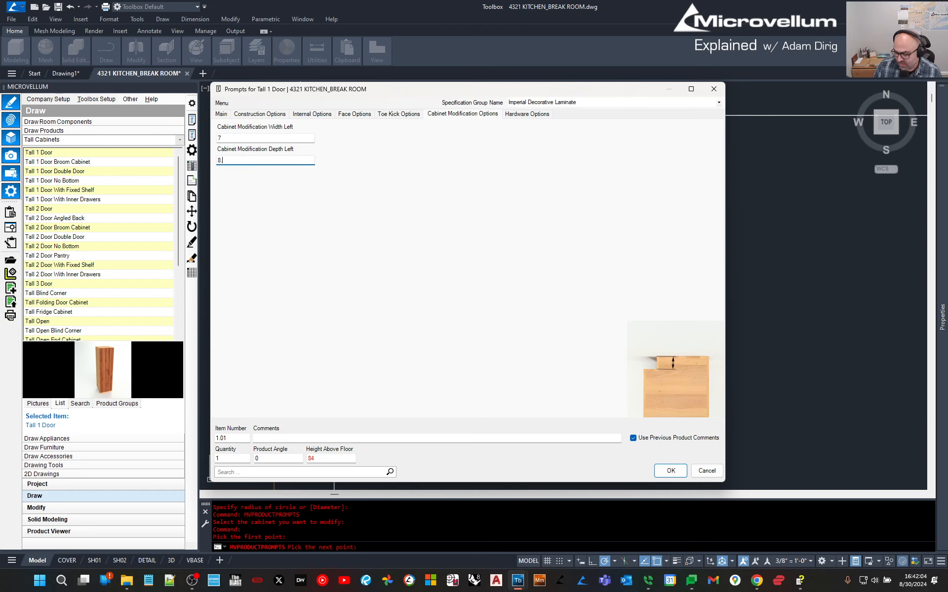
Measure the left notch width, enter 8.625, and apply the notch to cabinet 1.01.
left_click(249, 141)
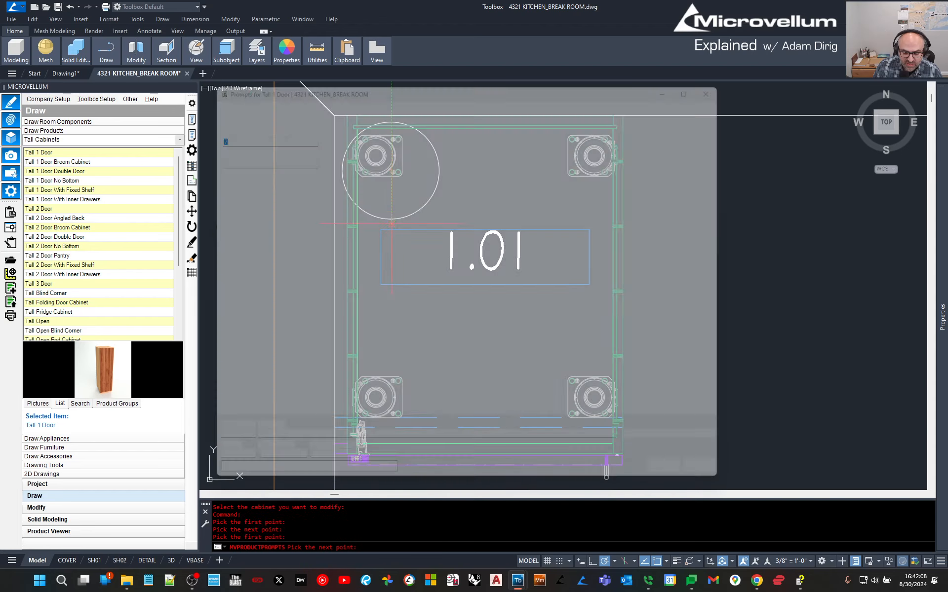
left_click(391, 115)
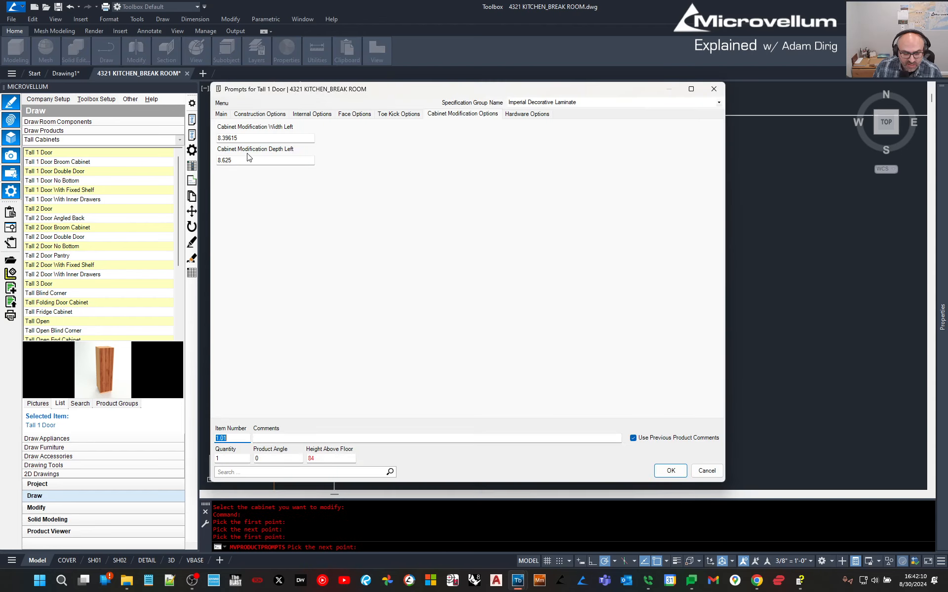
left_click(250, 137)
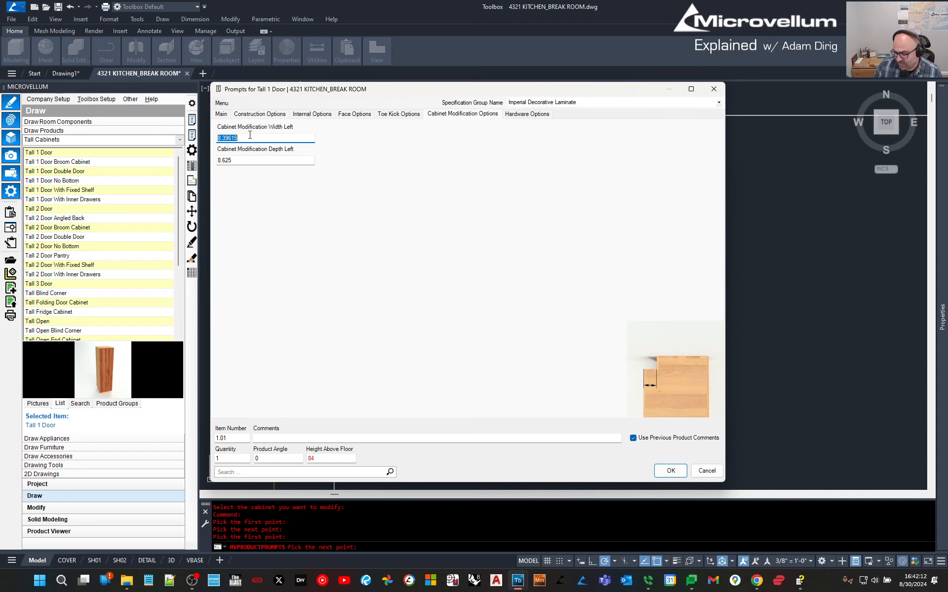
type("8.625")
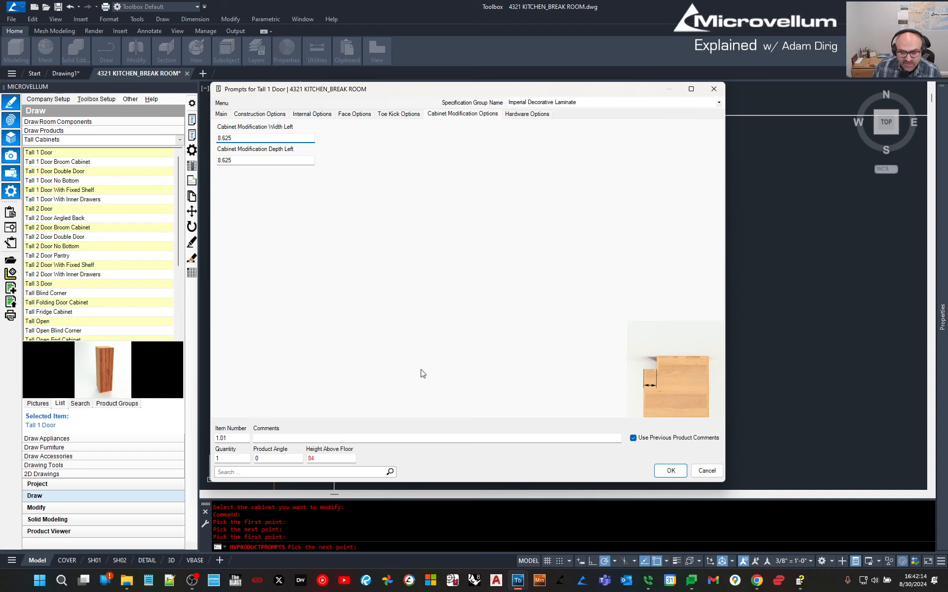
left_click(677, 472)
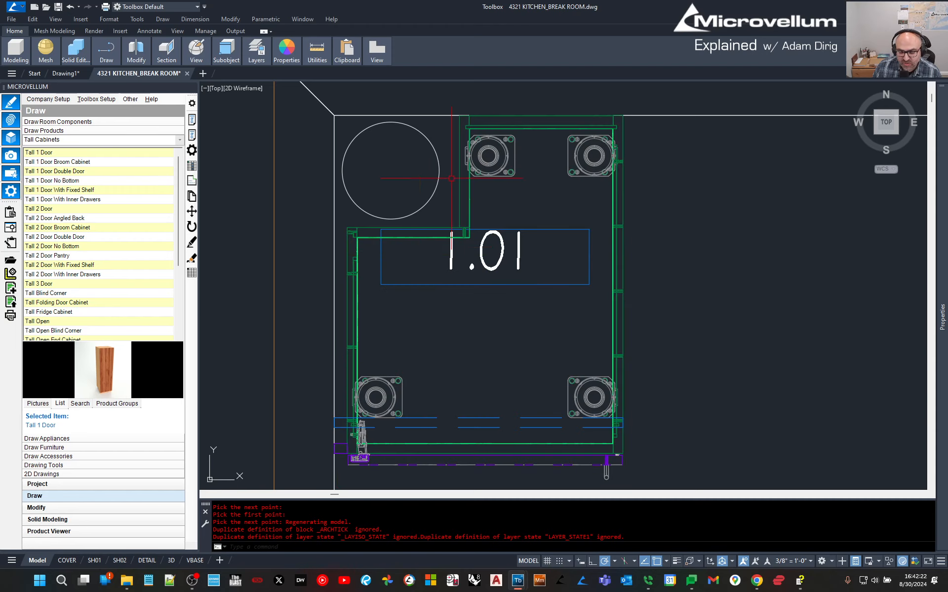
Orbit to the tall cabinet, reopen its prompts and cancel without changes.
left_click(471, 329)
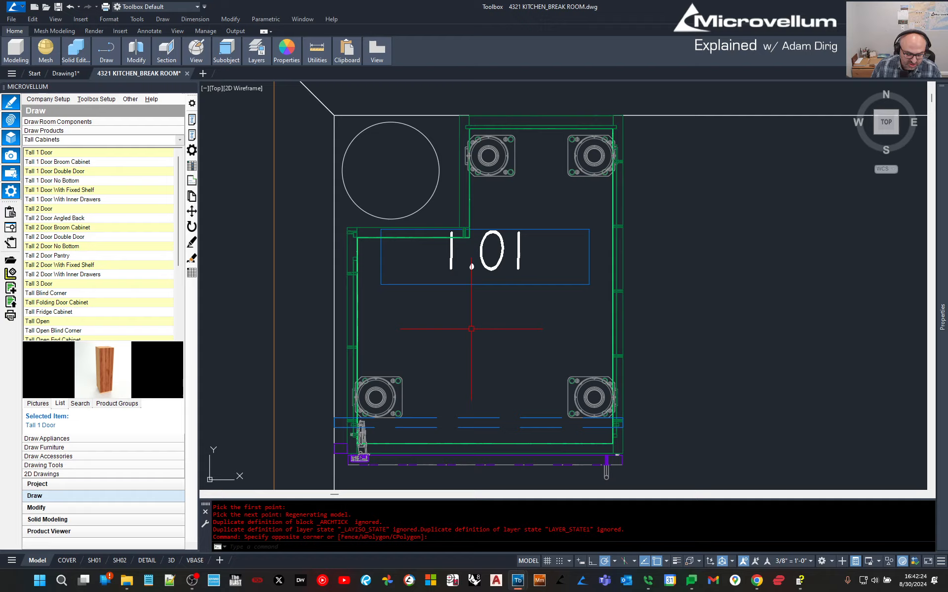
middle_click_drag(471, 329, 588, 294, "shift")
scroll(680, 262, "down", 2)
middle_click_drag(674, 226, 612, 281)
left_click(192, 120)
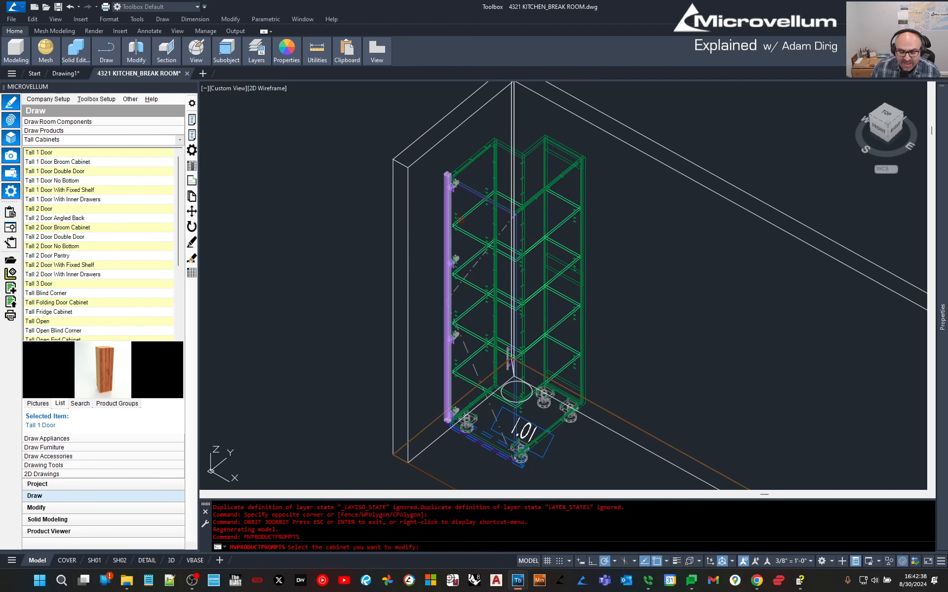
left_click(491, 233)
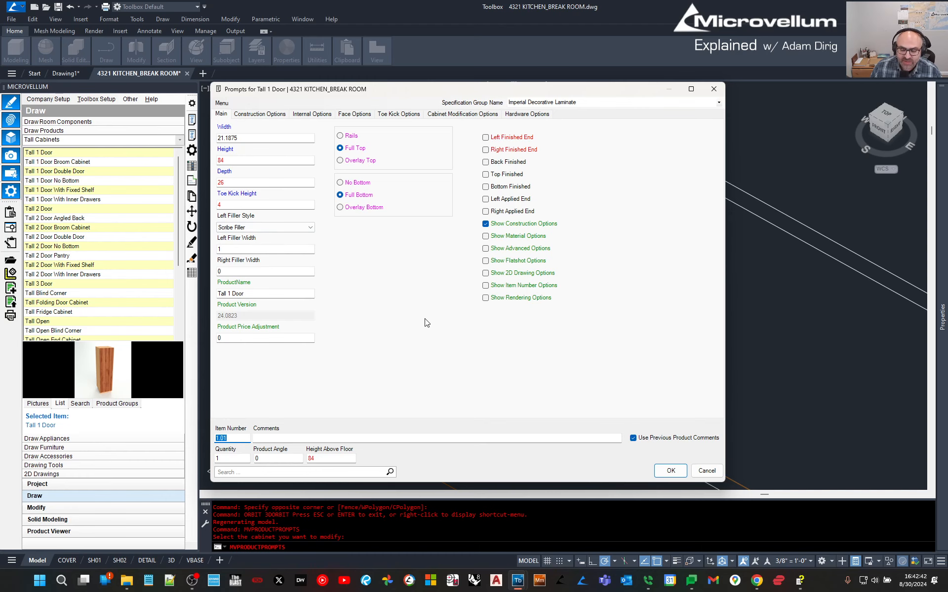
left_click(706, 471)
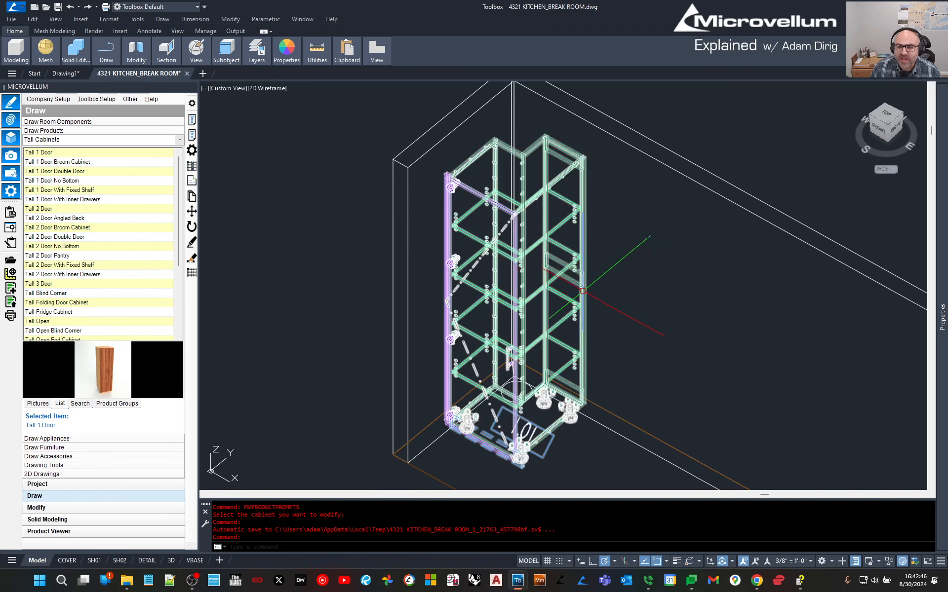
Pan and orbit to view the notched tall cabinet from the front, including the wall bottom.
middle_click_drag(632, 318, 482, 292)
middle_click_drag(568, 298, 478, 291, "shift")
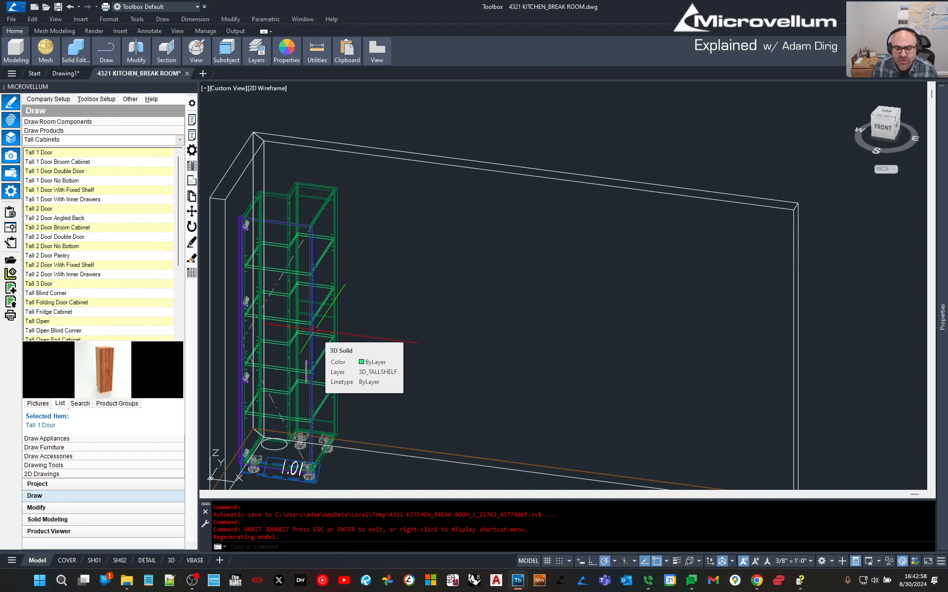
middle_click_drag(416, 256, 449, 217)
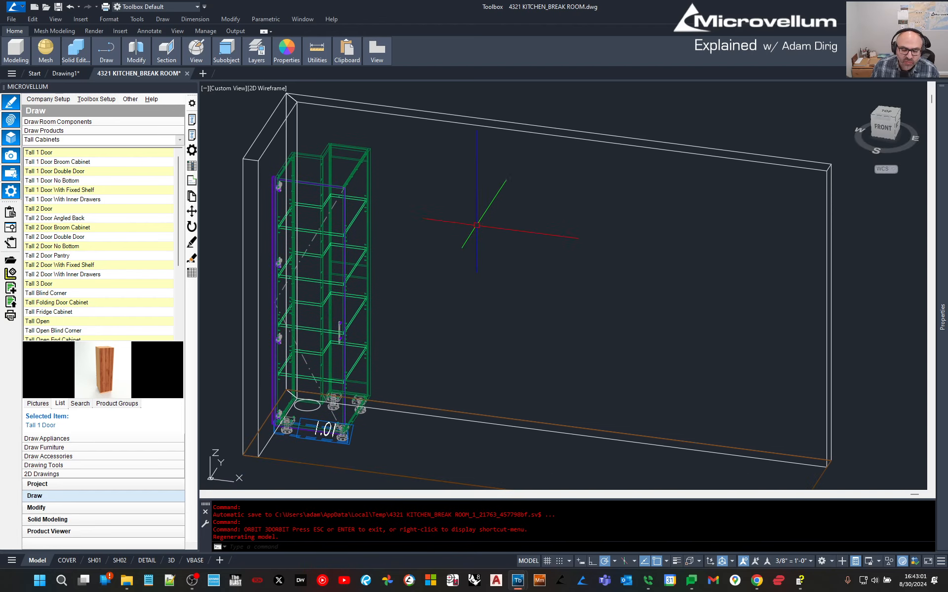
Open the cabinet's right side panel as a 2D part drawing and frame it.
left_click(192, 182)
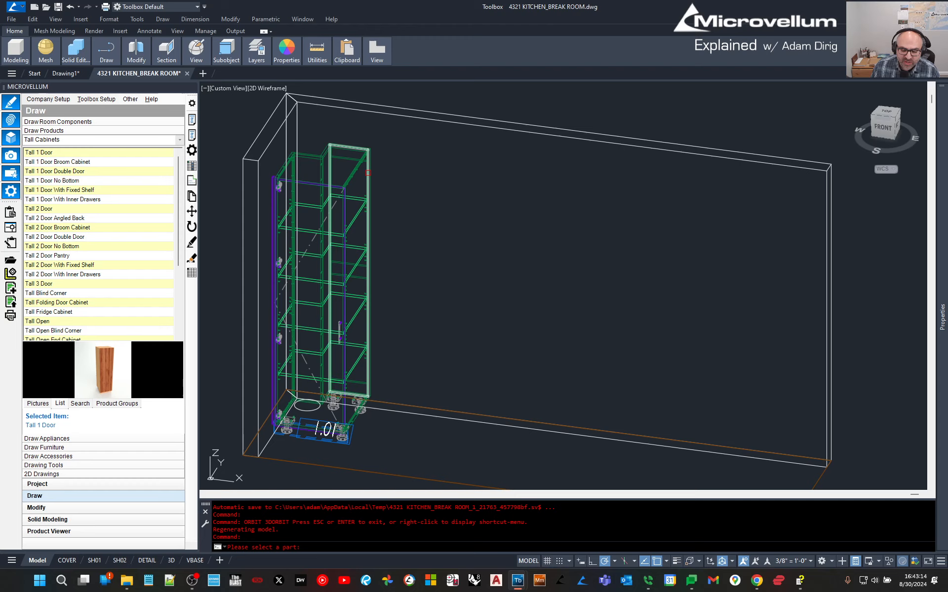
left_click(370, 183)
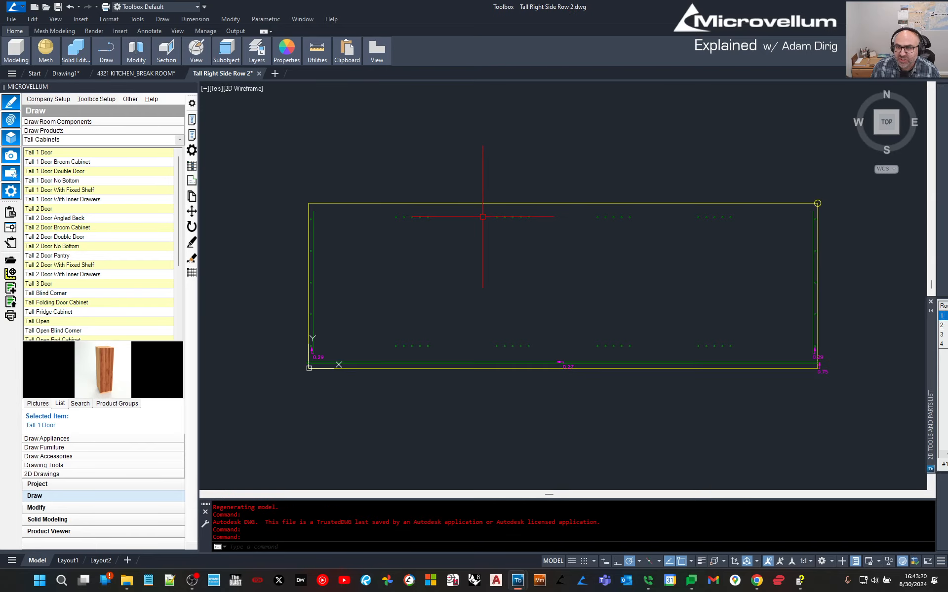
left_click(657, 283)
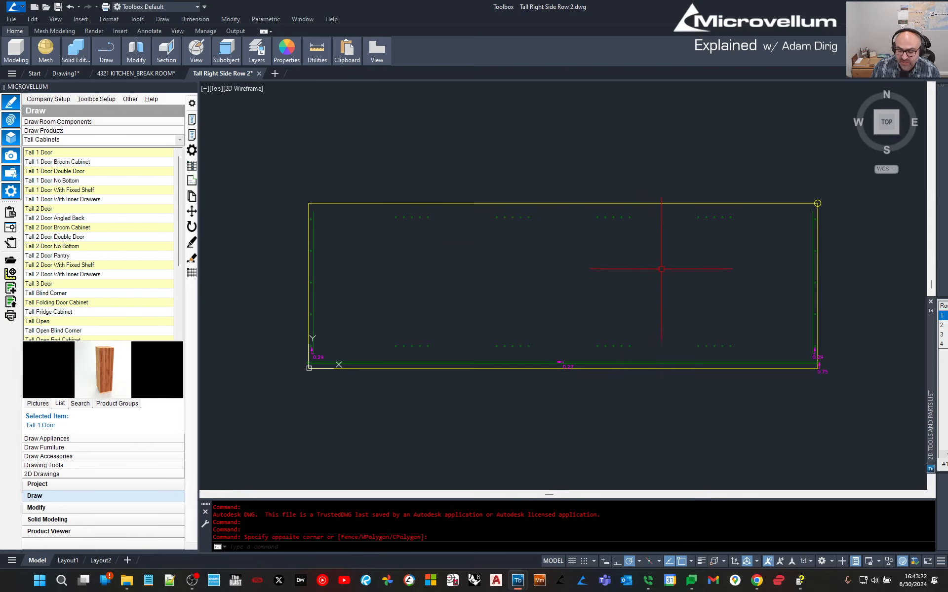
middle_click_drag(661, 268, 642, 230)
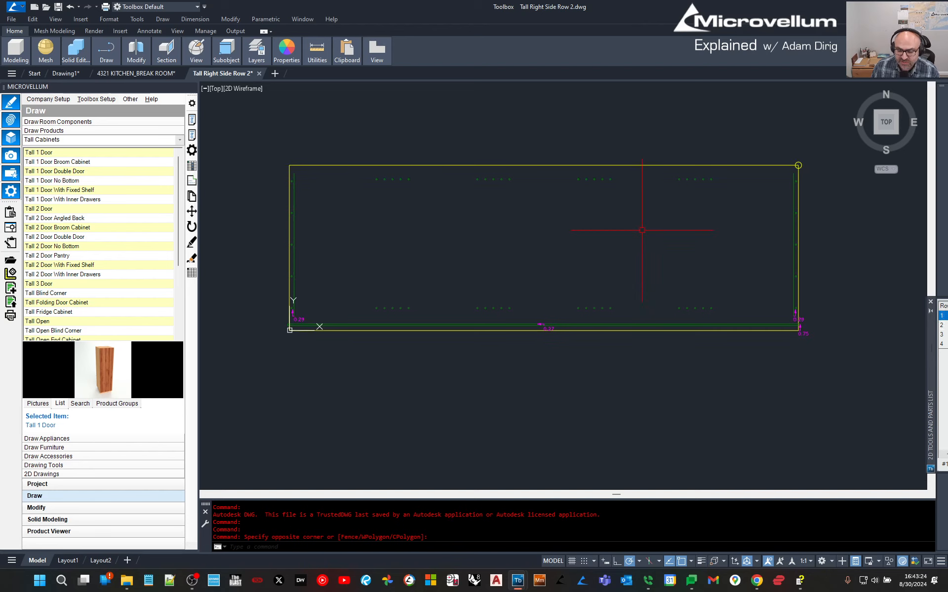
scroll(633, 237, "up", 2)
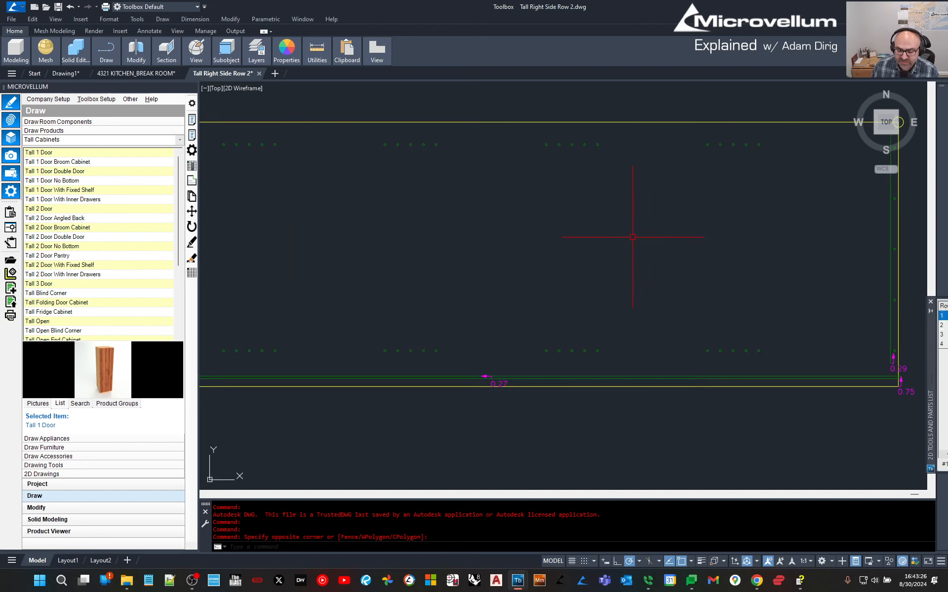
scroll(489, 265, "up", 1)
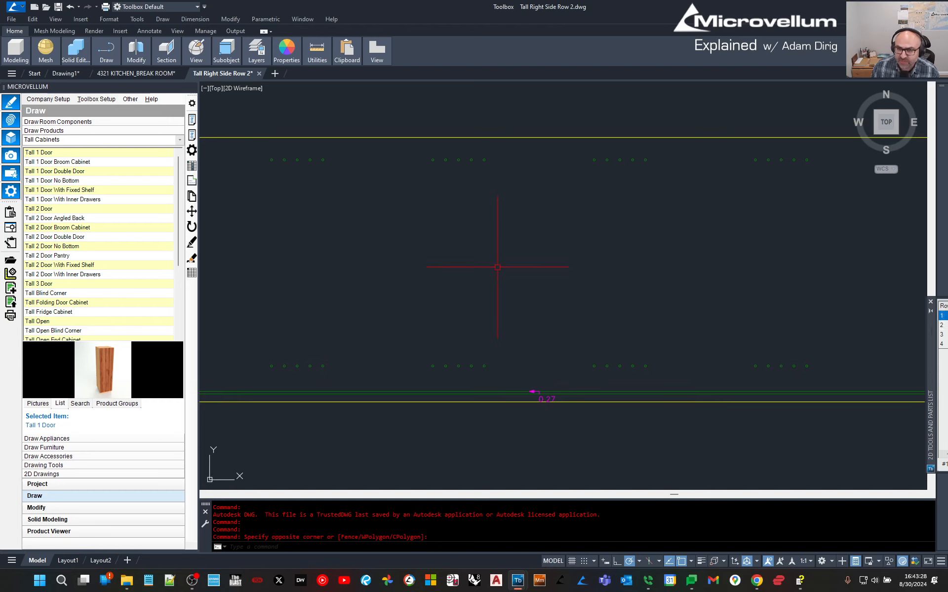
scroll(497, 267, "down", 2)
left_click(414, 260)
key("Escape")
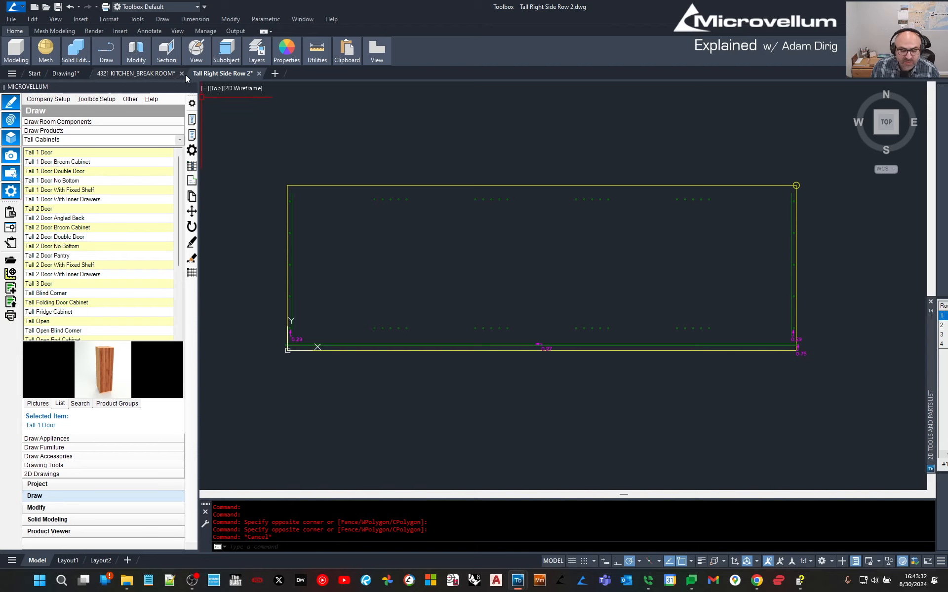
key("Escape")
Draw a left rectangle and a small square on the panel with RECTANG.
type("REC")
key("Return")
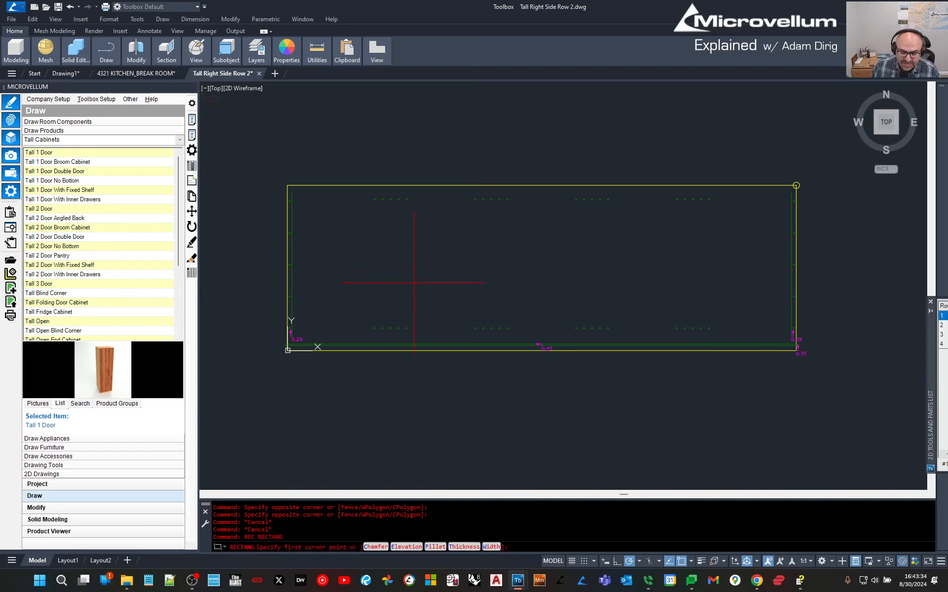
left_click(418, 288)
left_click(361, 255)
key("Return")
left_click(497, 274)
left_click(466, 244)
key("Return")
key("Escape")
key("Escape")
key("Escape")
Add a circle and a right rectangle on the panel.
type("C")
key("Return")
left_click(567, 274)
left_click(572, 291)
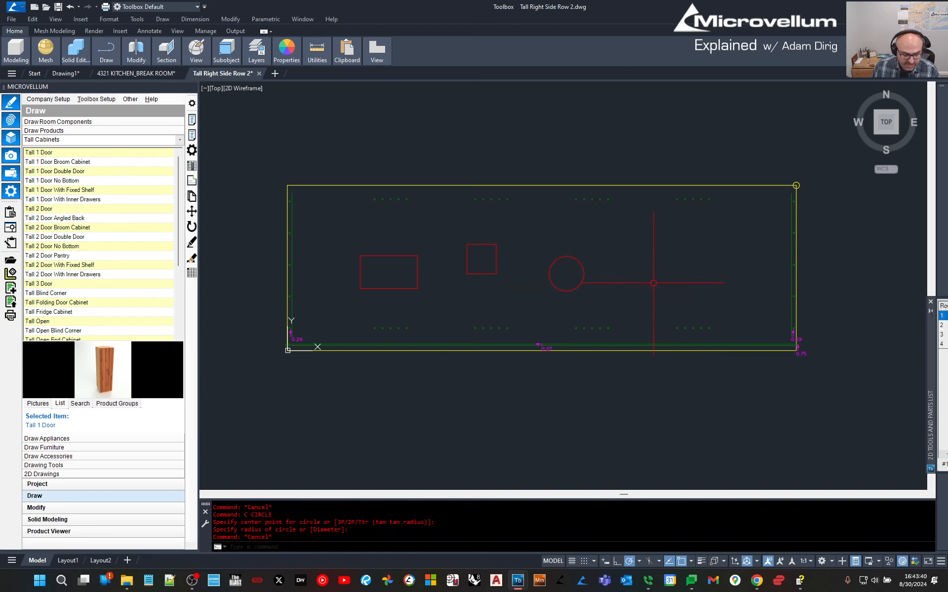
key("Escape")
type("REC")
key("Return")
left_click(701, 286)
left_click(633, 245)
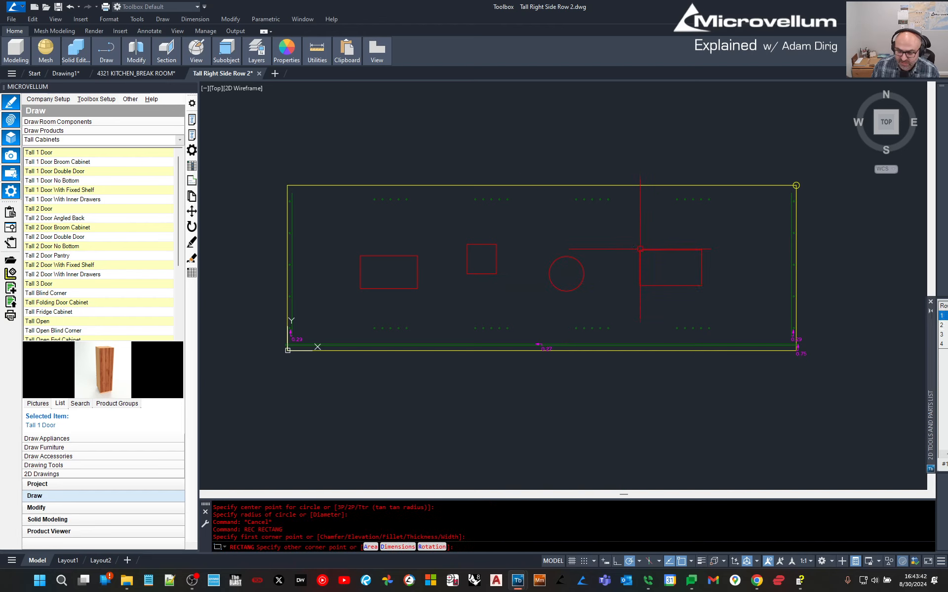
key("Escape")
Draw a polyline through the centres of the rectangles, square and circle, ending at the bottom edge.
scroll(342, 303, "up", 3)
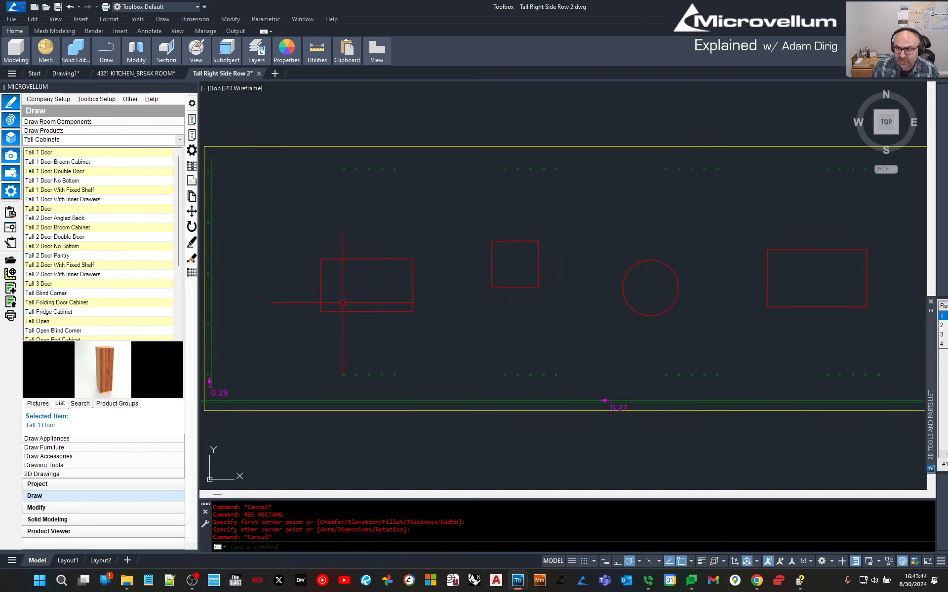
scroll(342, 303, "down", 3)
key("Escape")
type("P")
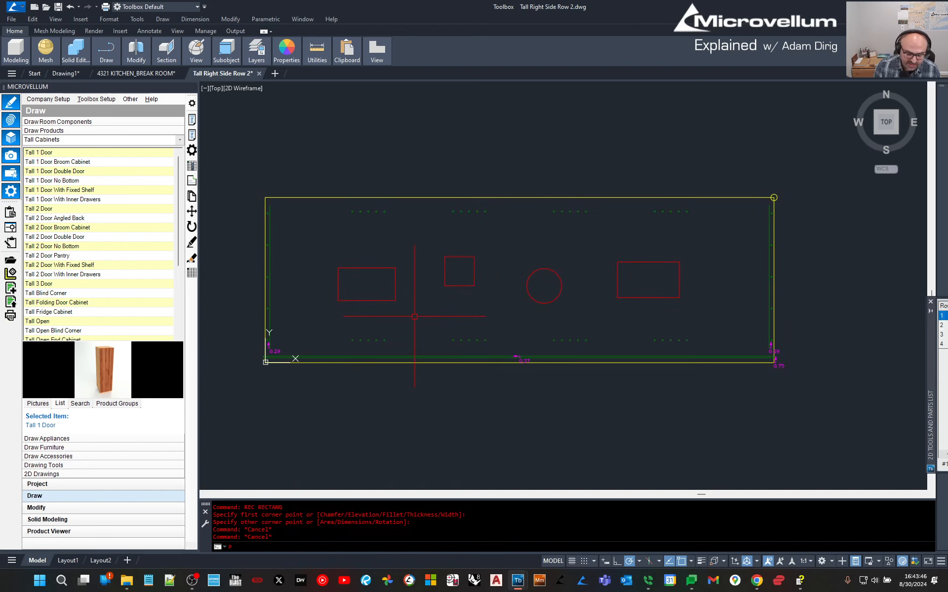
type("L")
key("Return")
left_click(366, 285)
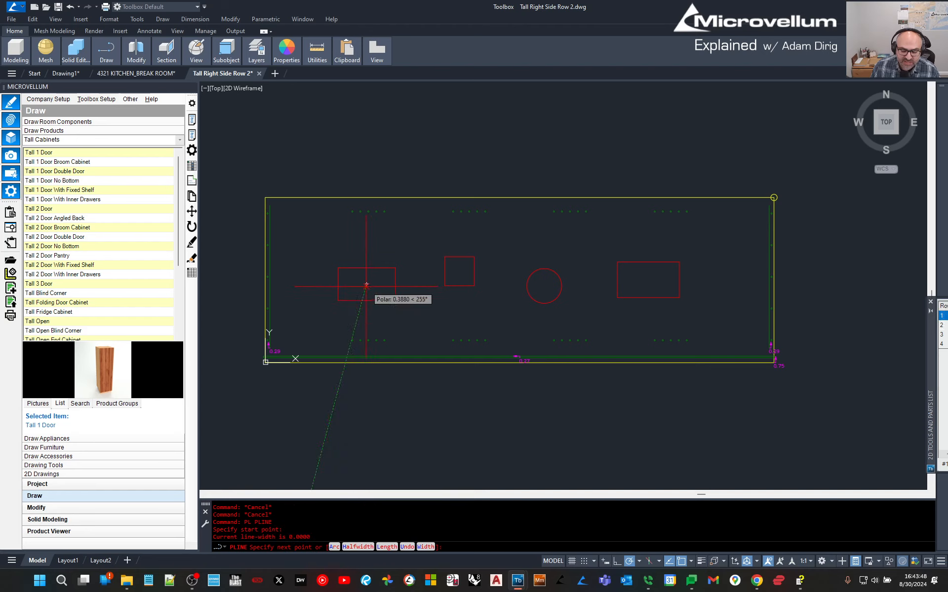
left_click(463, 271)
key("ctrl+z")
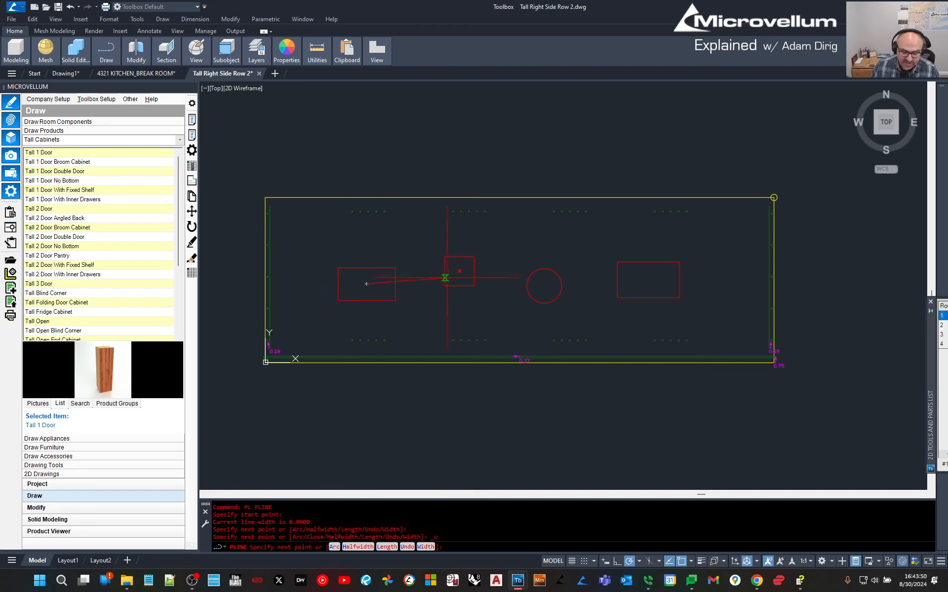
left_click(459, 271)
left_click(544, 286)
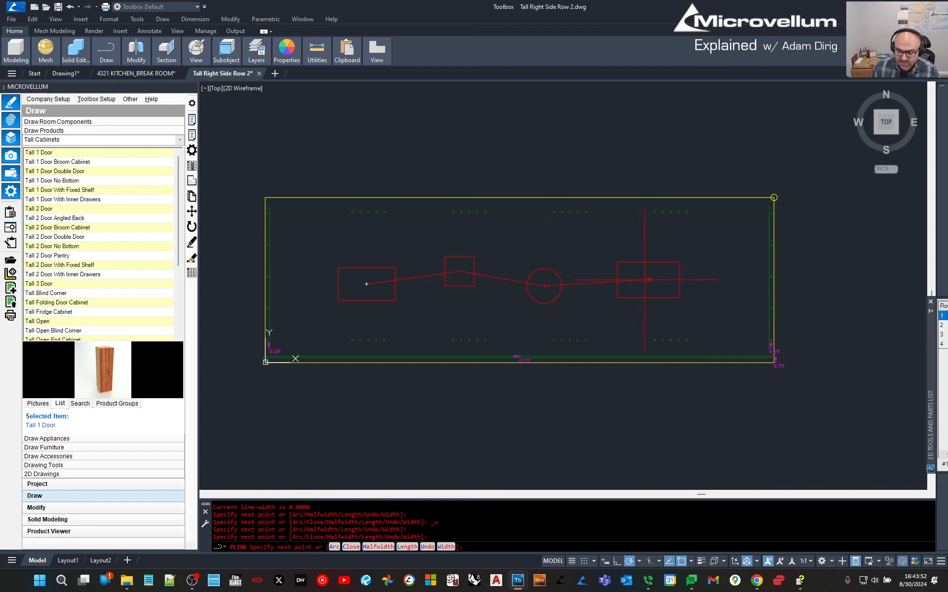
left_click(648, 280)
left_click(648, 362)
key("Escape")
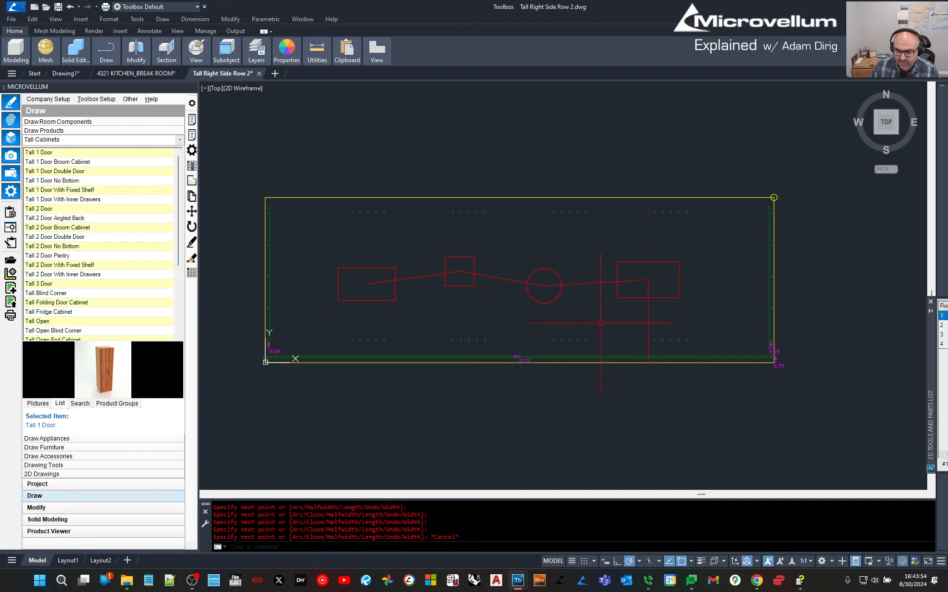
Check the polyline and left rectangle selections, then bring up the parts palette options.
left_click(592, 283)
key("Escape")
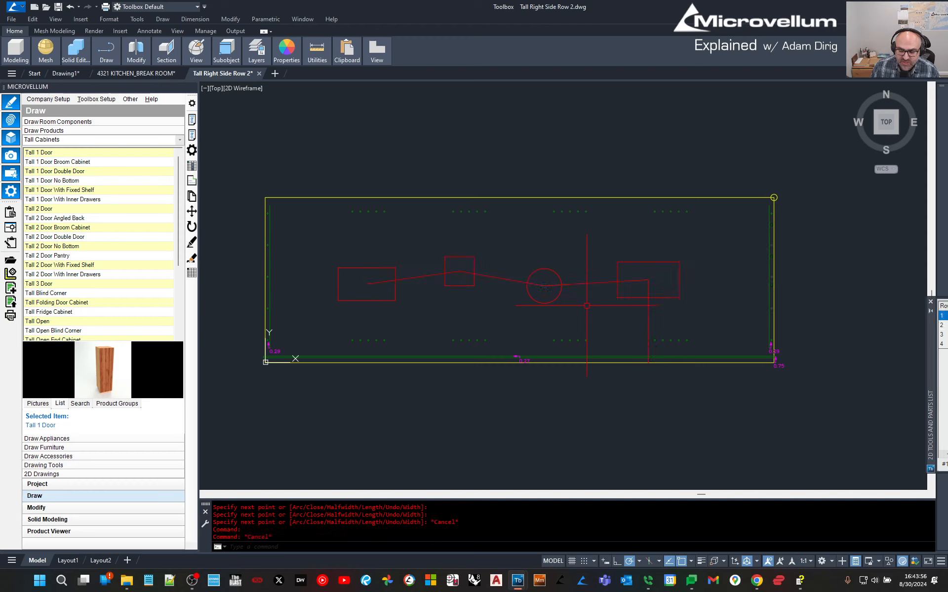
left_click(336, 270)
key("Escape")
left_click(335, 276)
key("Escape")
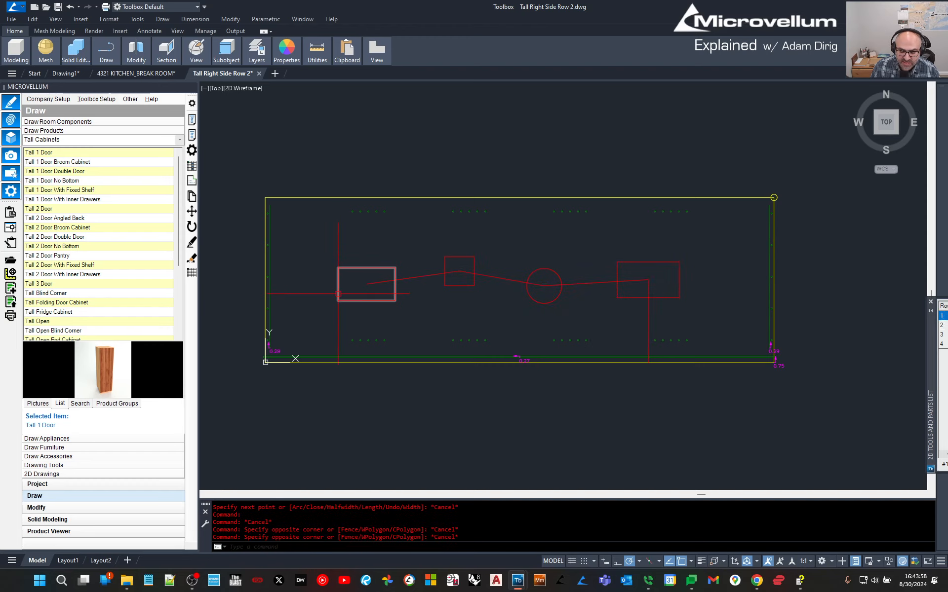
left_click(337, 296)
key("Escape")
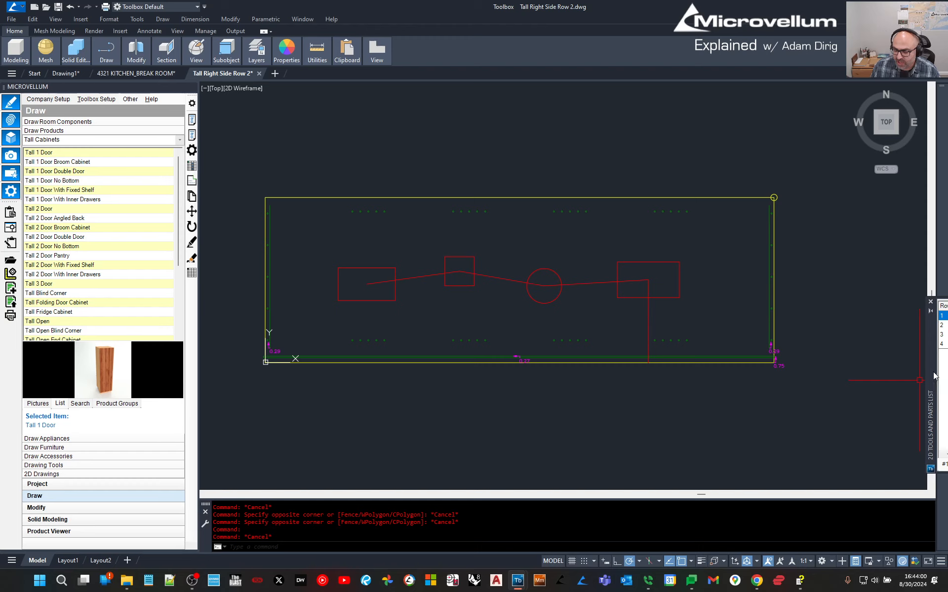
right_click(930, 419)
Dock the parts palette on the right and set a 0.75 routing depth in 2D Routing Tools.
left_click(909, 436)
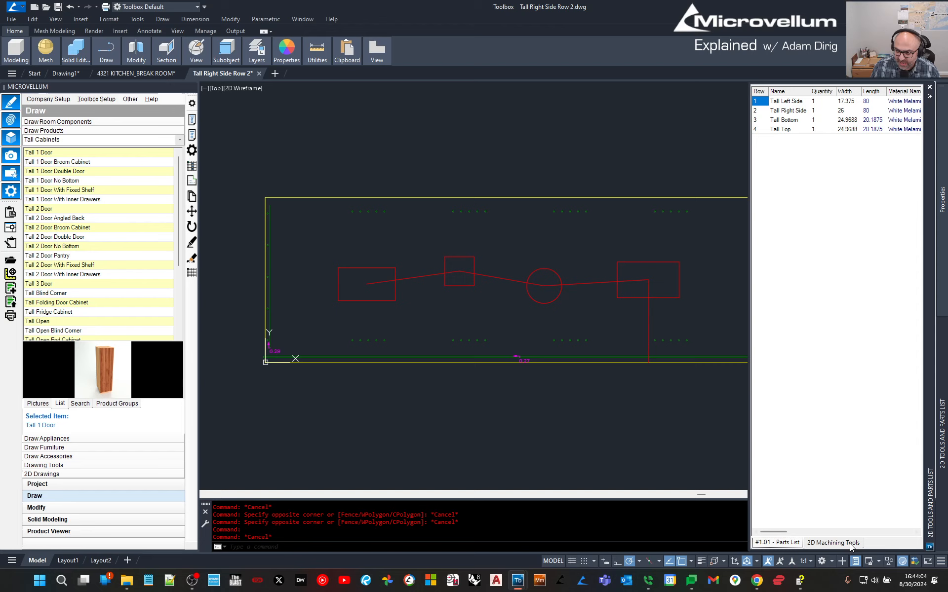
left_click(846, 544)
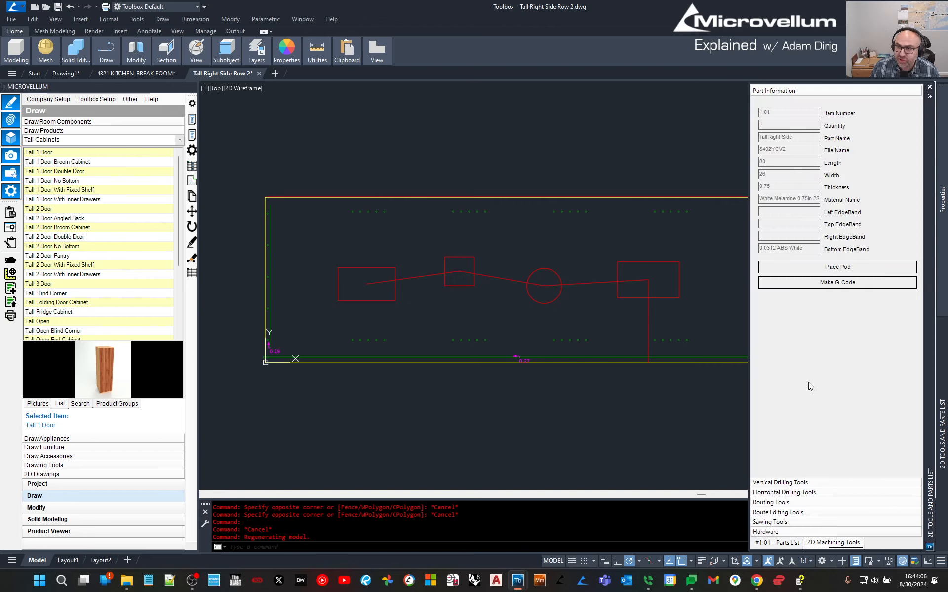
left_click(771, 503)
left_click(780, 236)
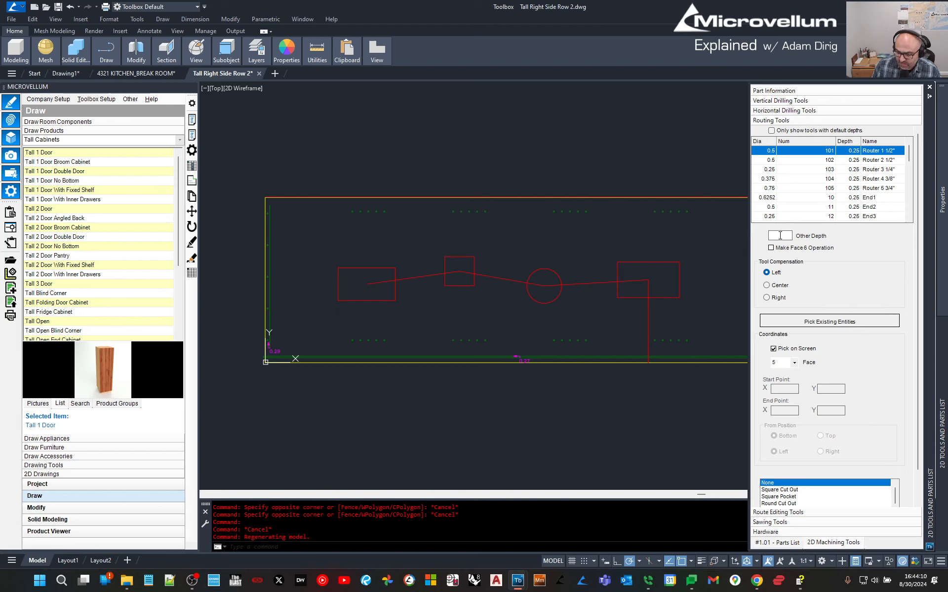
type(".75")
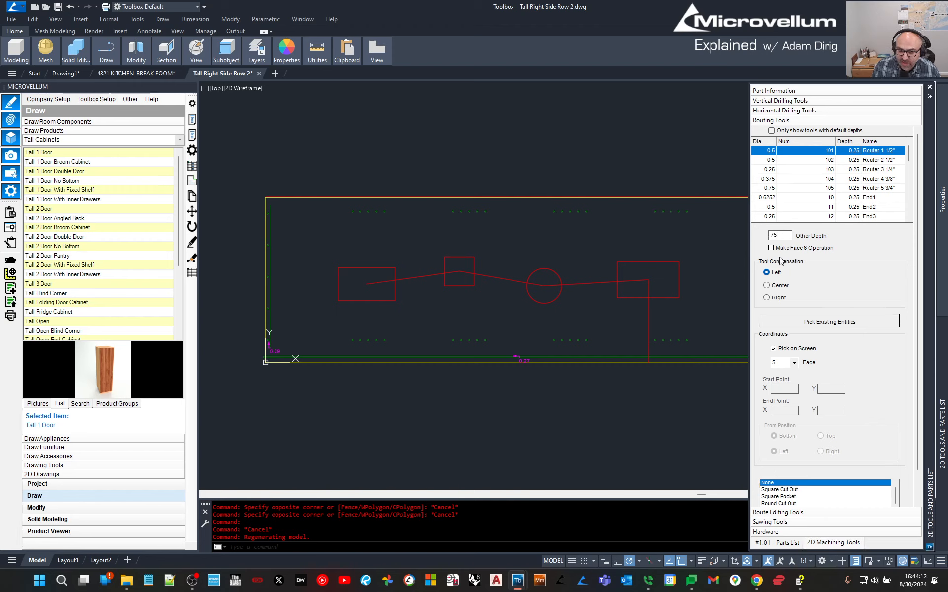
Route the left rectangle, square, circle and right rectangle at 0.75 depth.
left_click(787, 321)
left_click(395, 267)
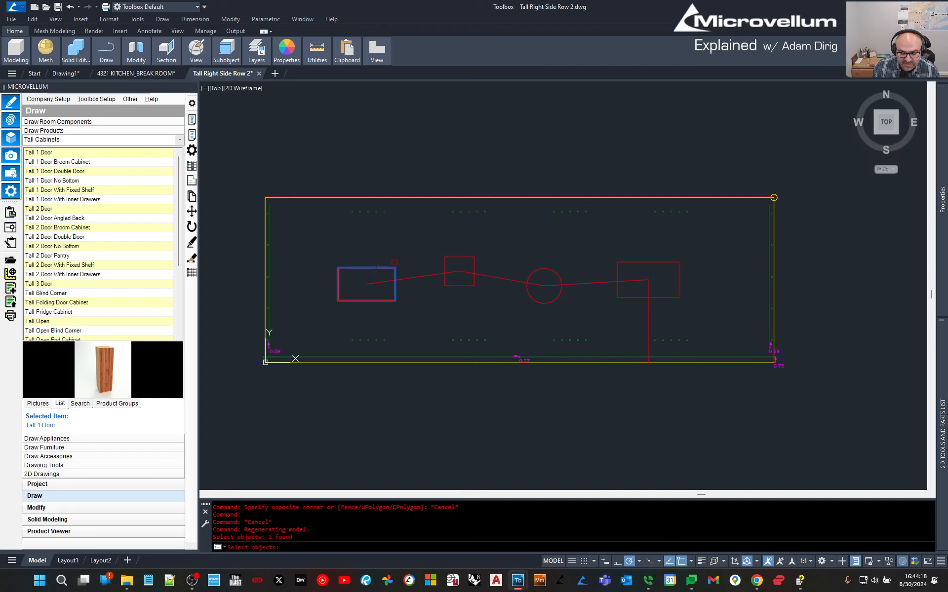
left_click(444, 259)
left_click(531, 274)
left_click(620, 262)
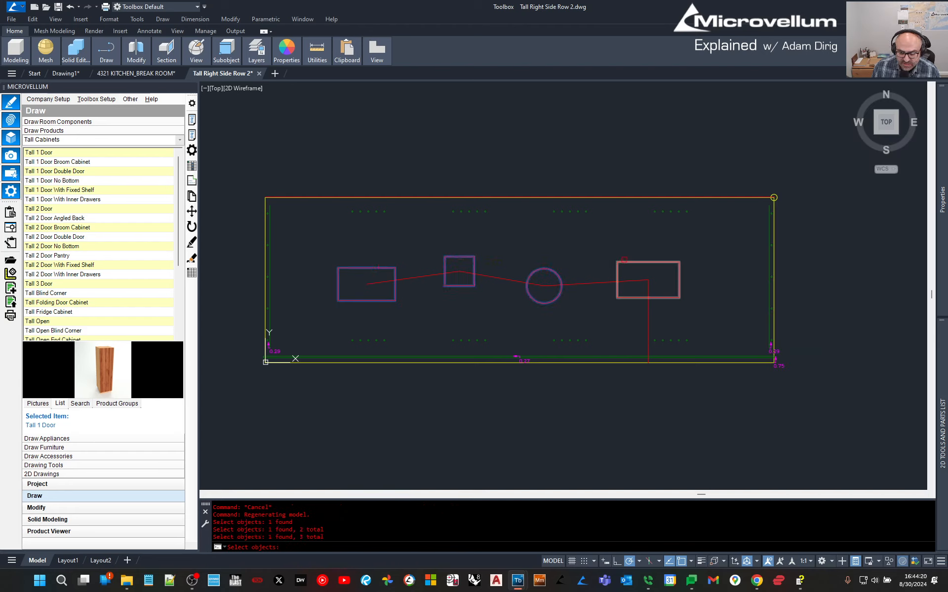
key("Return")
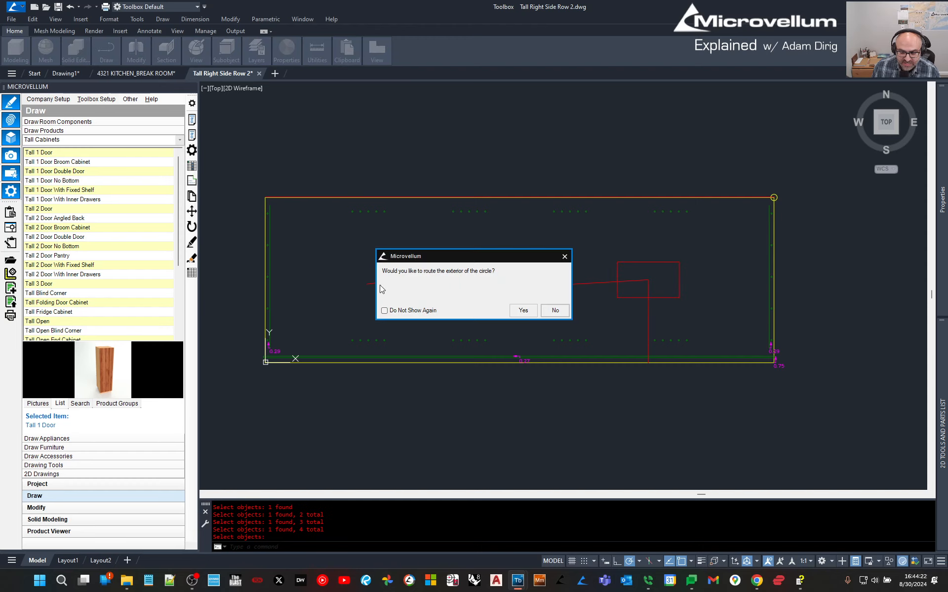
left_click(555, 311)
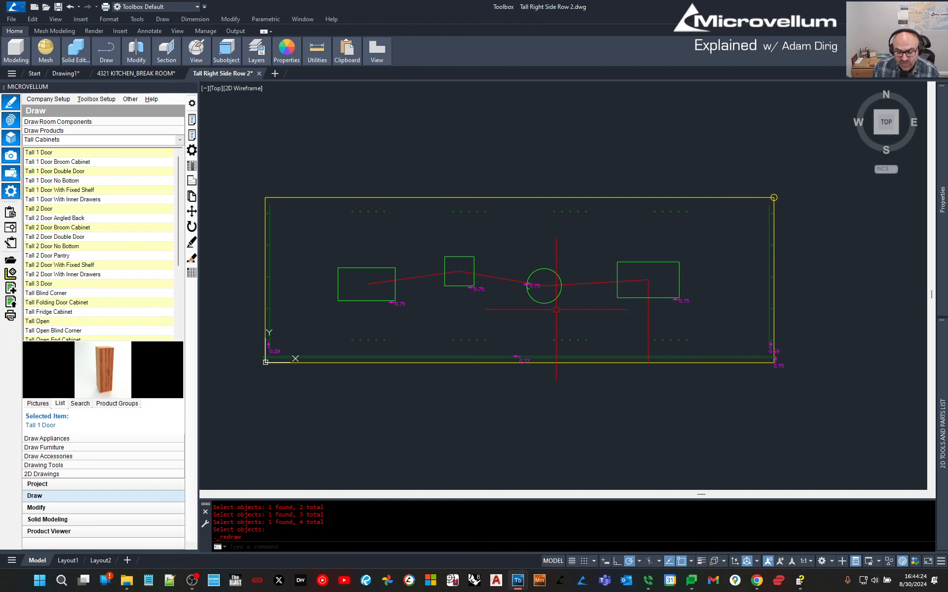
scroll(417, 308, "up", 2)
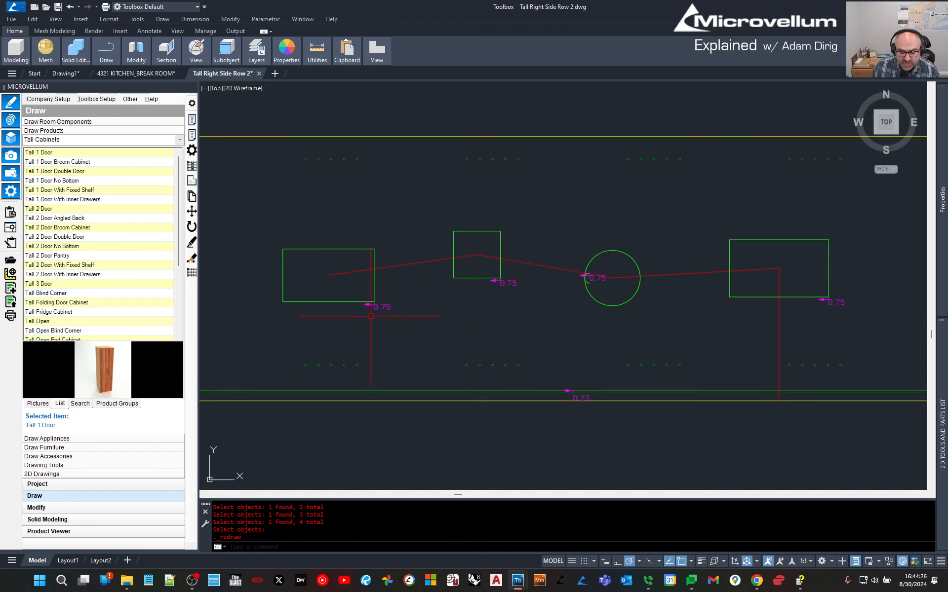
Route the left, small upper and right rectangles with right-side compensation.
mouse_move(937, 473)
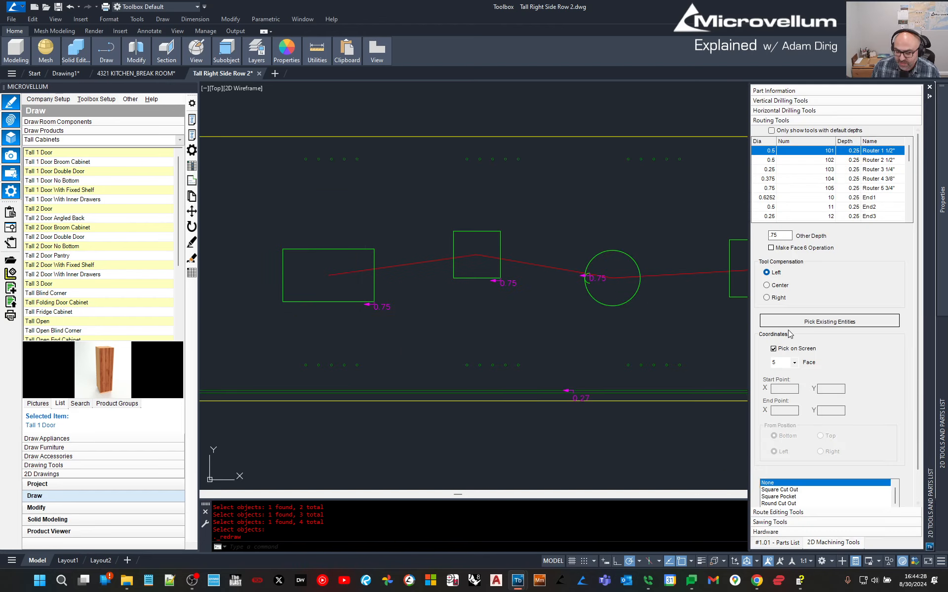
left_click(767, 298)
left_click(830, 321)
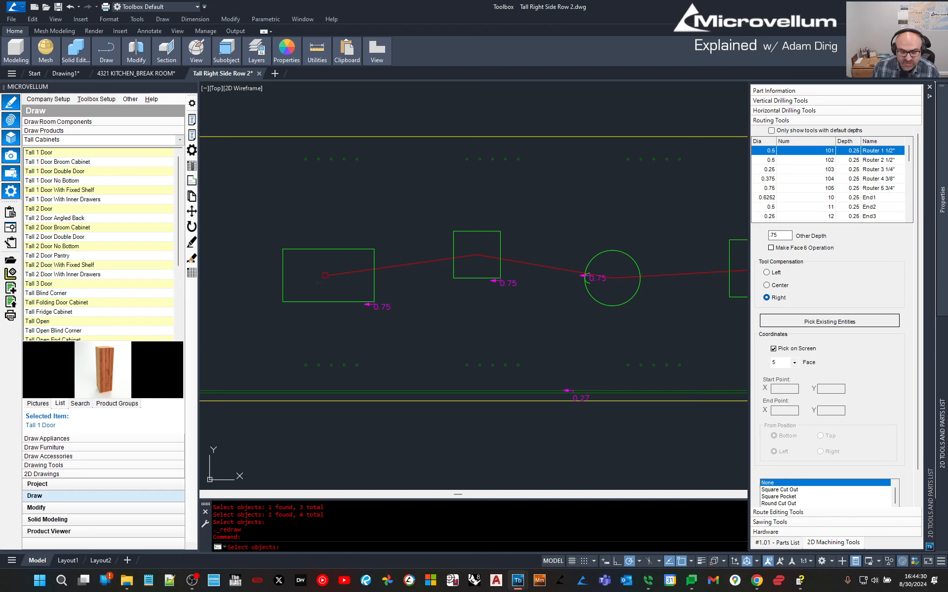
left_click(327, 249)
left_click(456, 231)
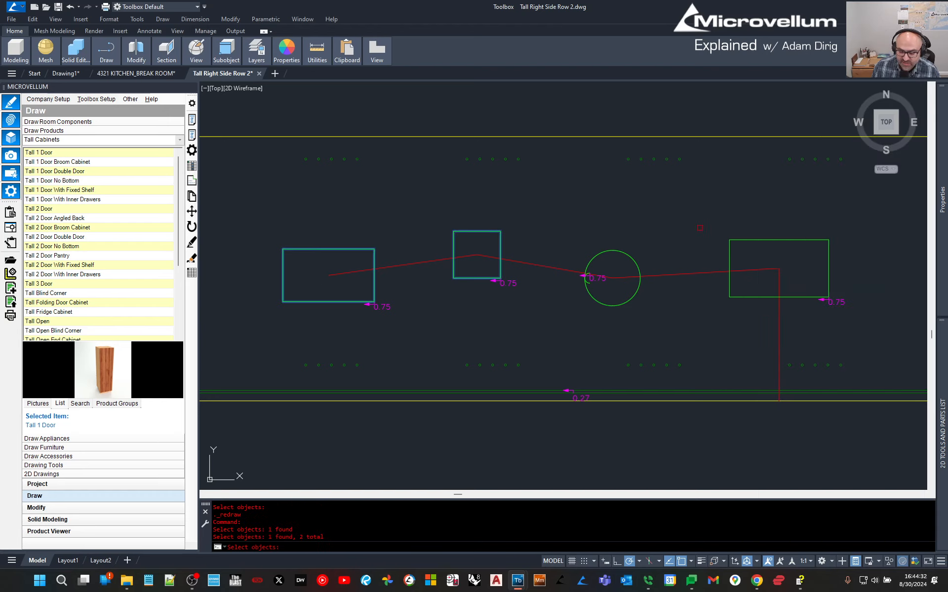
left_click(730, 245)
key("Return")
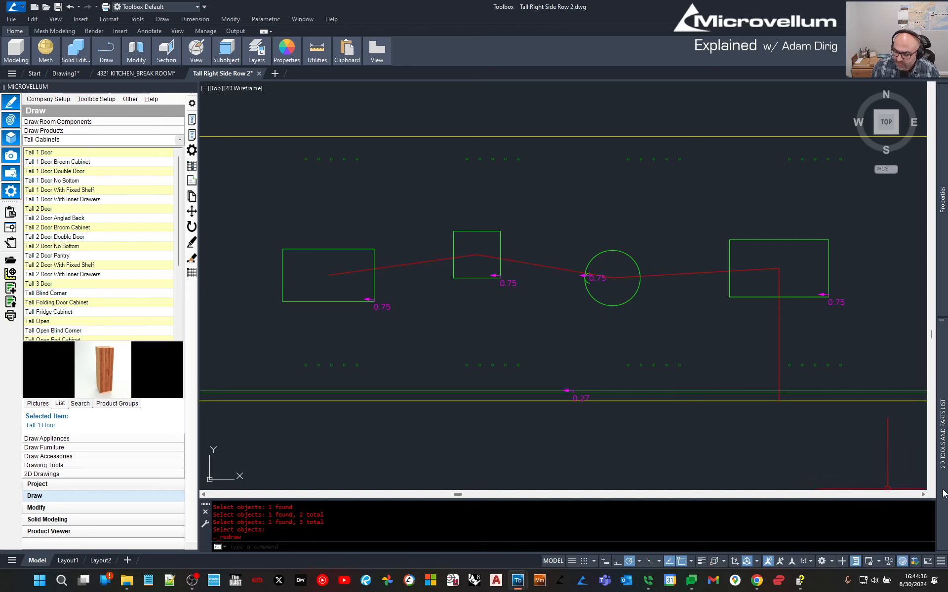
Route the red polyline 0.5 deep, centred, as a face 6 operation.
mouse_move(942, 494)
type(".5")
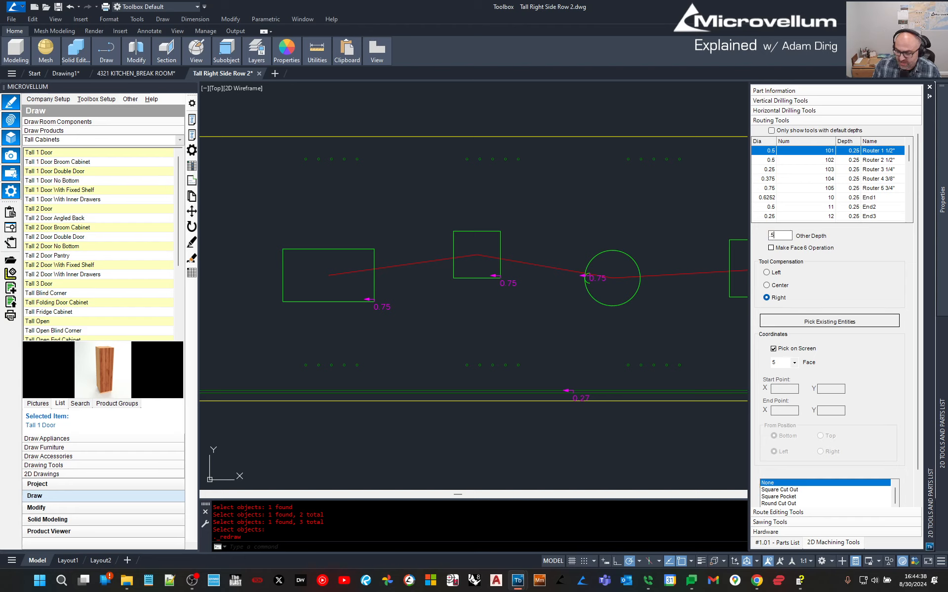
left_click(767, 286)
left_click(770, 247)
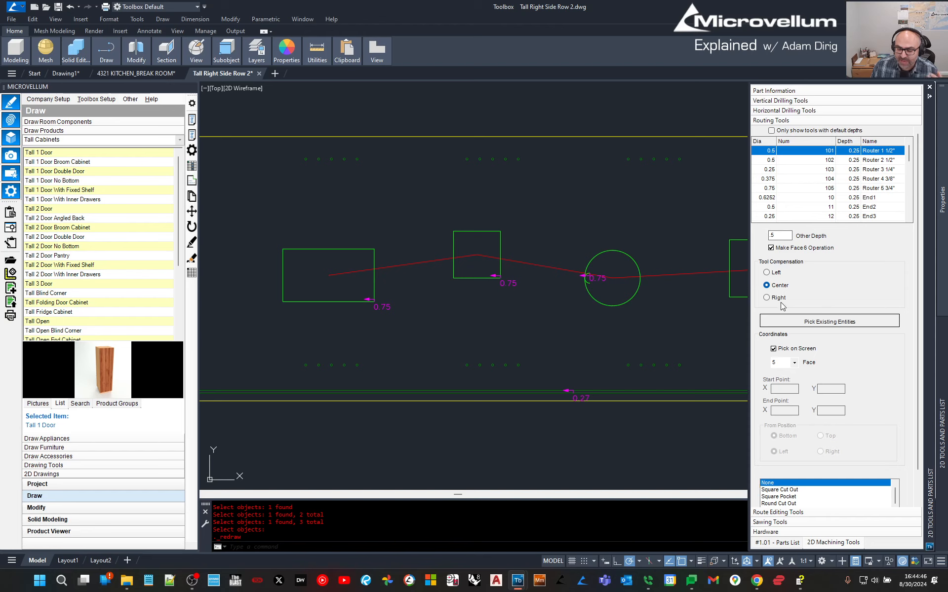
left_click(783, 321)
left_click(364, 271)
key("Return")
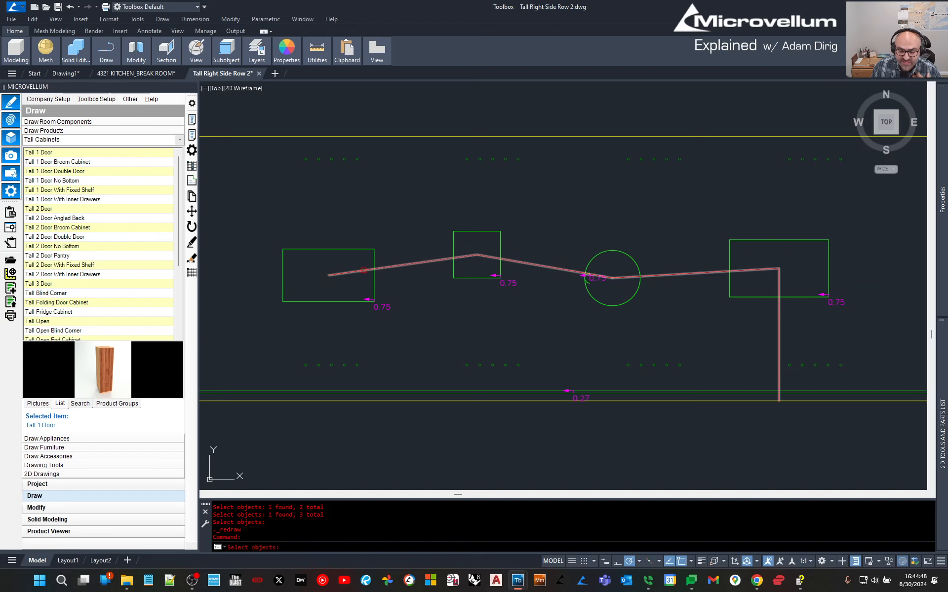
Zoom over the routed part and show the product's list of parts.
scroll(434, 316, "down", 3)
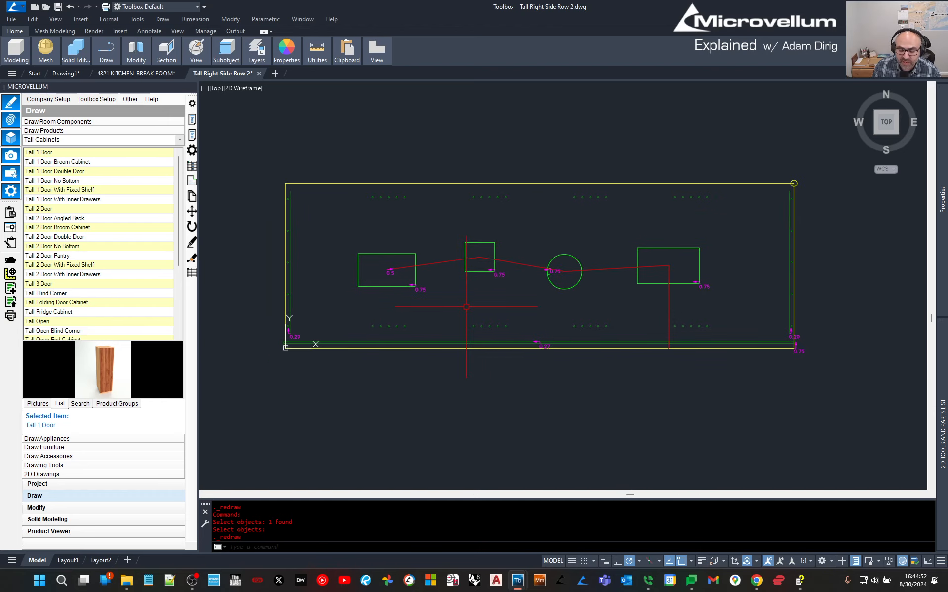
scroll(394, 277, "up", 4)
scroll(373, 317, "down", 4)
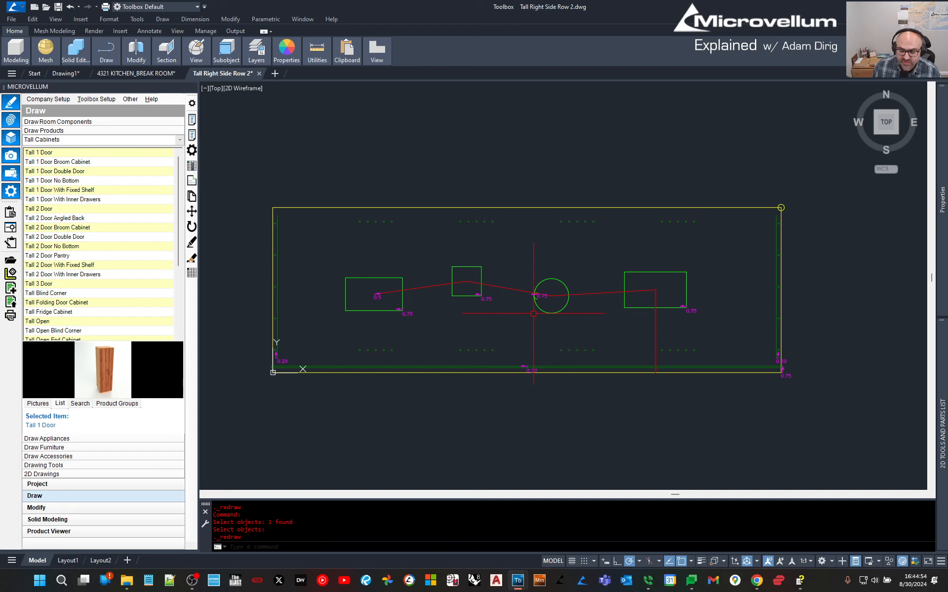
mouse_move(941, 459)
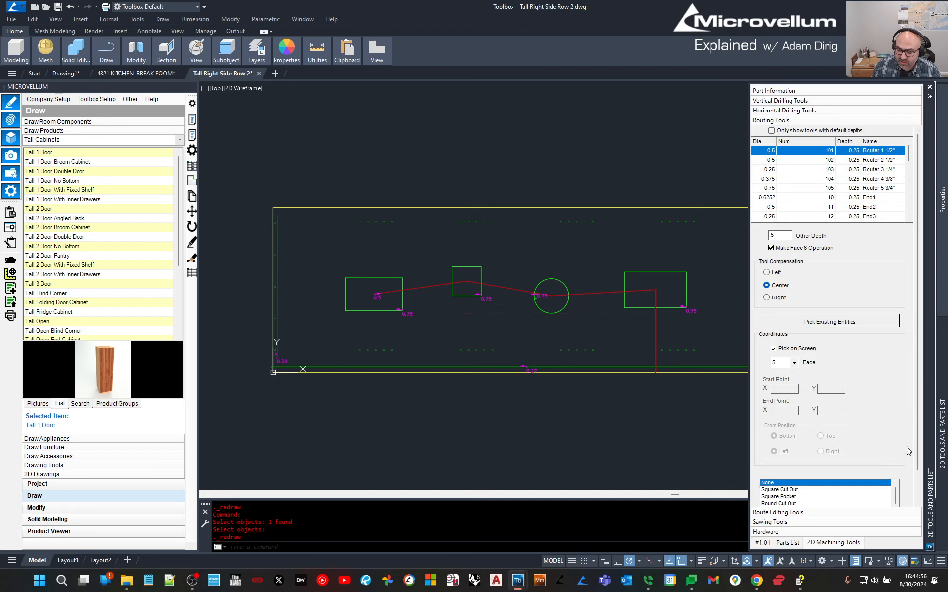
left_click(777, 543)
Update the current part from the Parts List and redraw tall cabinet 1.01 in the room.
right_click(797, 362)
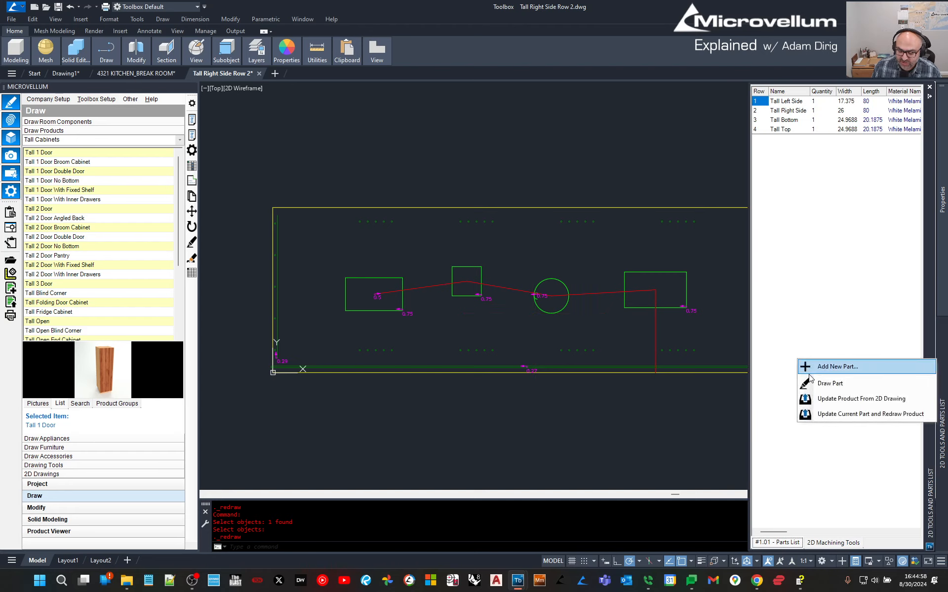
left_click(839, 415)
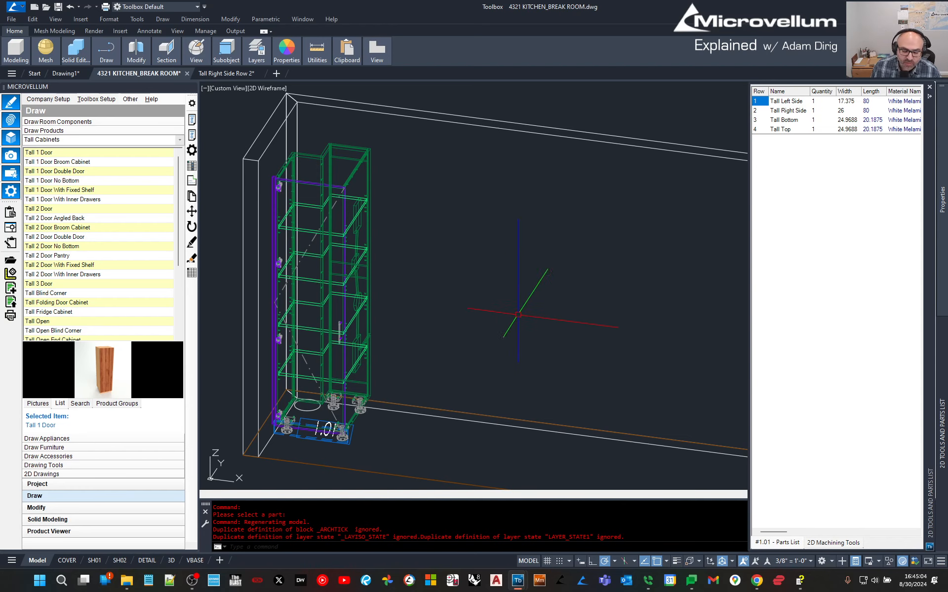
left_click(467, 284)
key("Escape")
Orbit and zoom around tall cabinet 1.01 to inspect the redrawn cabinet.
middle_click_drag(467, 284, 381, 232, "shift")
scroll(375, 247, "up", 5)
scroll(375, 246, "up", 3)
scroll(375, 247, "down", 4)
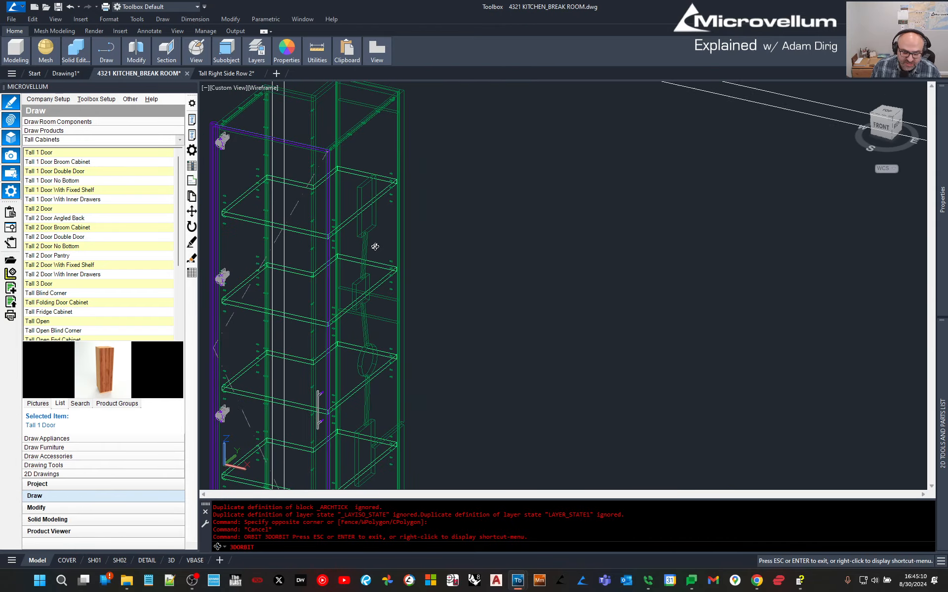
scroll(379, 444, "up", 5)
middle_click_drag(373, 432, 401, 371, "shift")
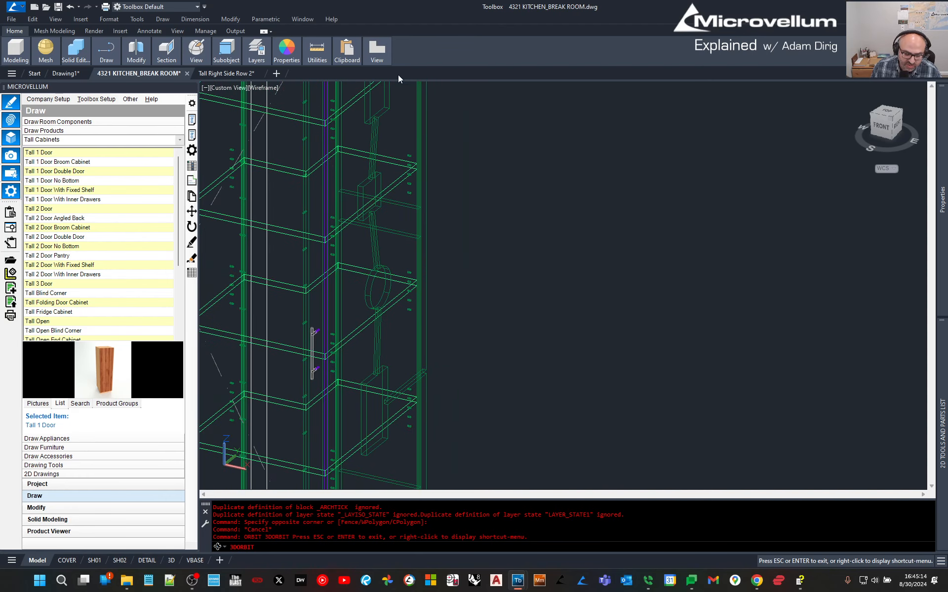
middle_click_drag(398, 75, 434, 274, "shift")
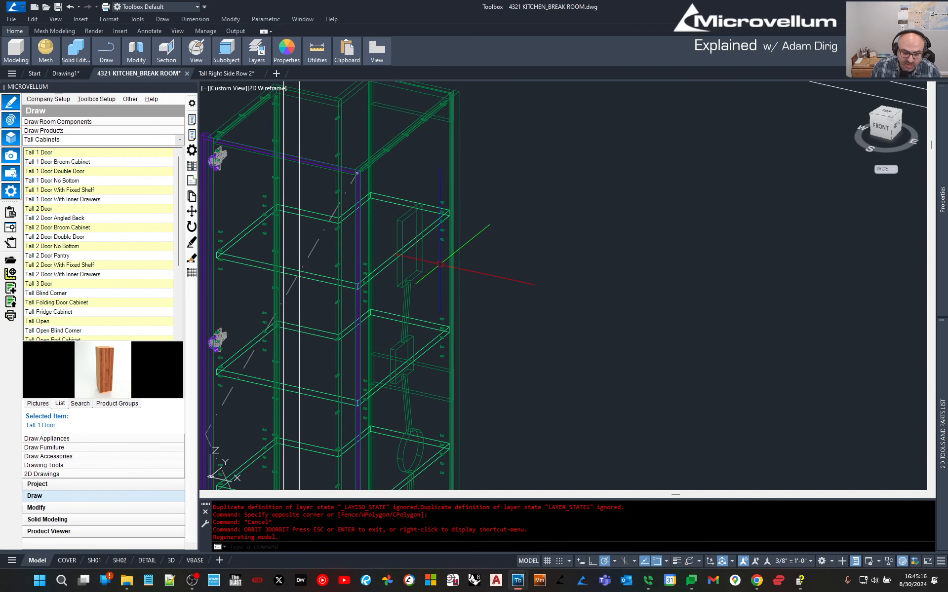
scroll(471, 237, "down", 2)
Show the break room wall from the ViewCube's Front face, with cabinet 1.01 in view.
middle_click_drag(545, 303, 537, 292)
left_click(654, 258)
key("Escape")
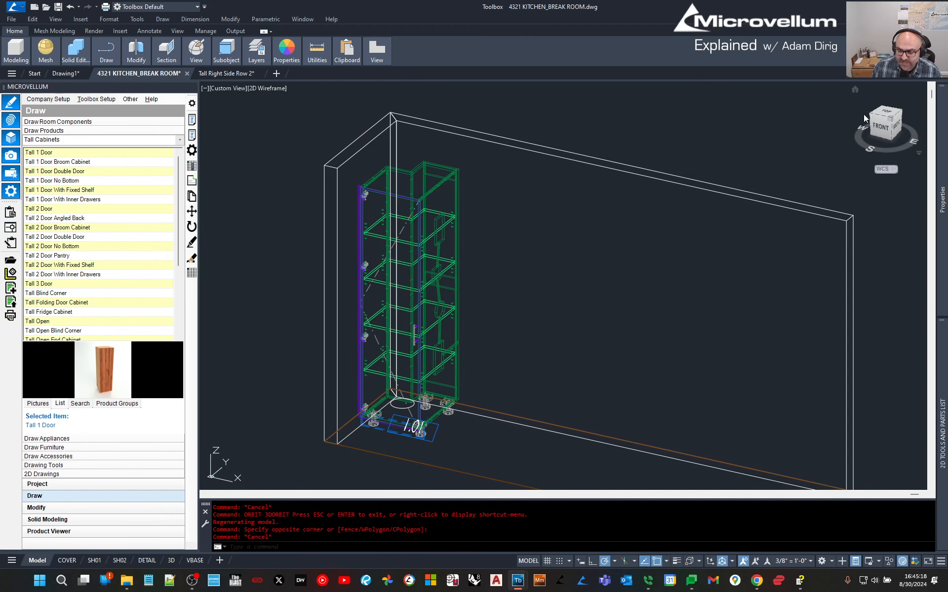
left_click(882, 126)
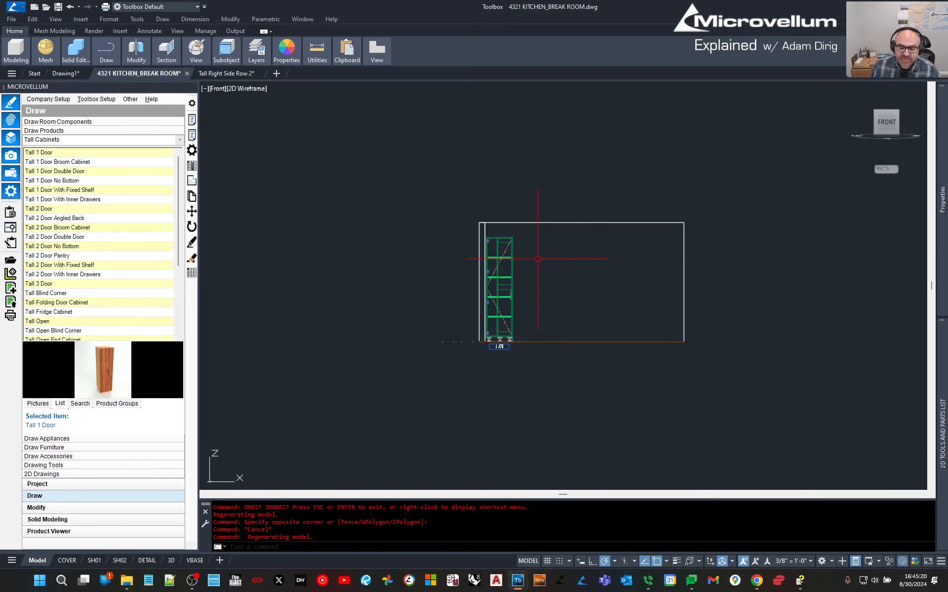
scroll(537, 258, "up", 5)
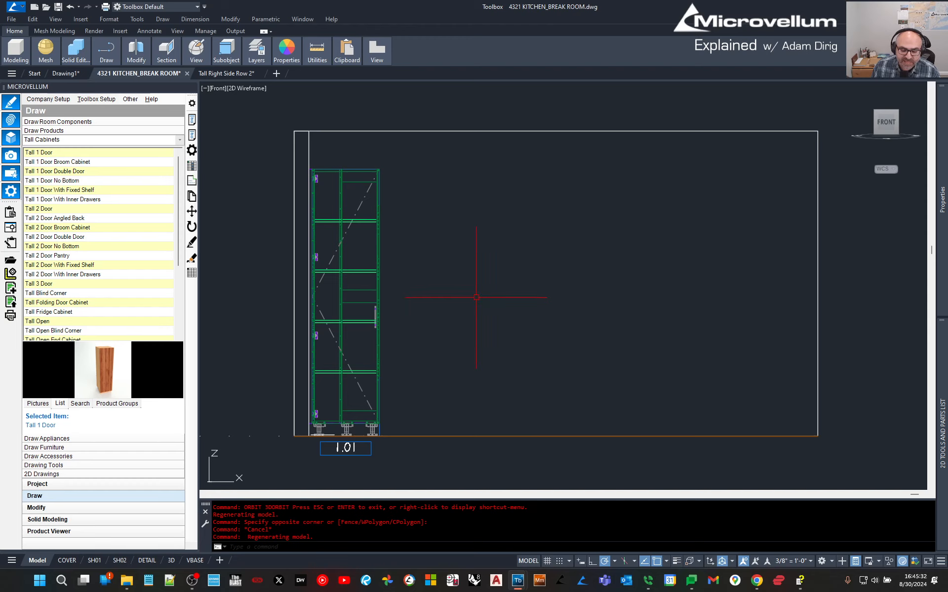
middle_click_drag(401, 328, 395, 329)
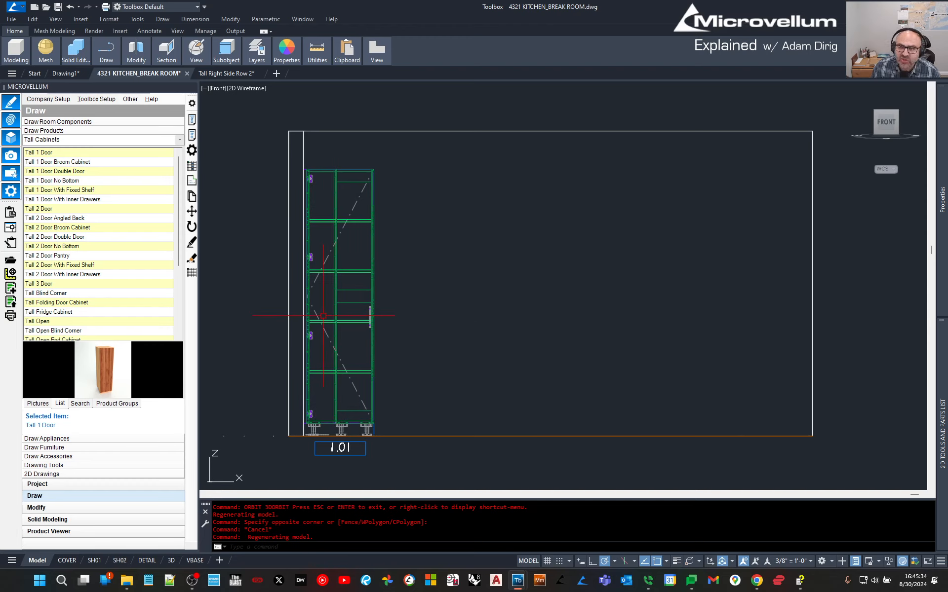
Choose Tall Fridge Cabinet and place it next to cabinet 1.01 on the right side, quantity 1.
left_click(64, 294)
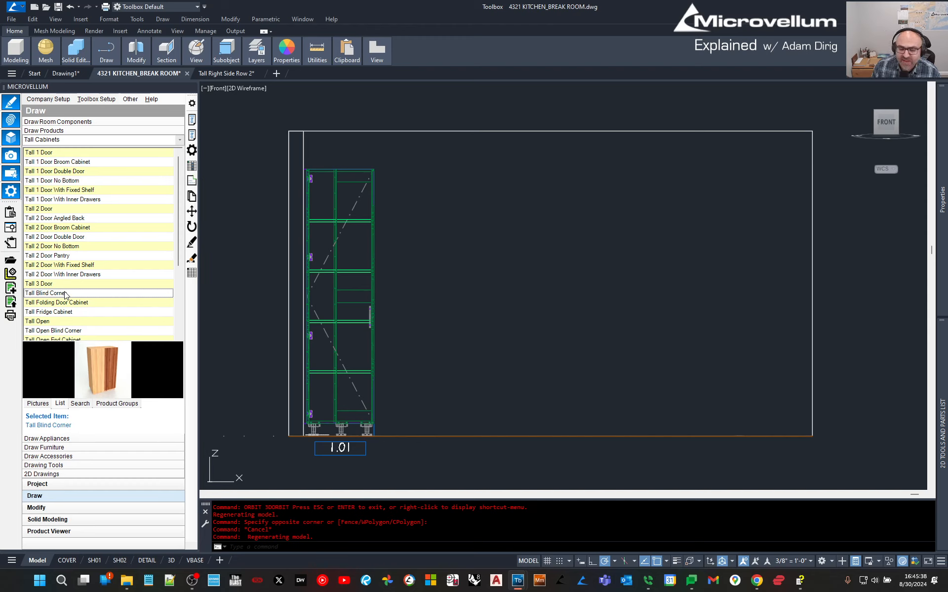
key("Down")
key("Down")
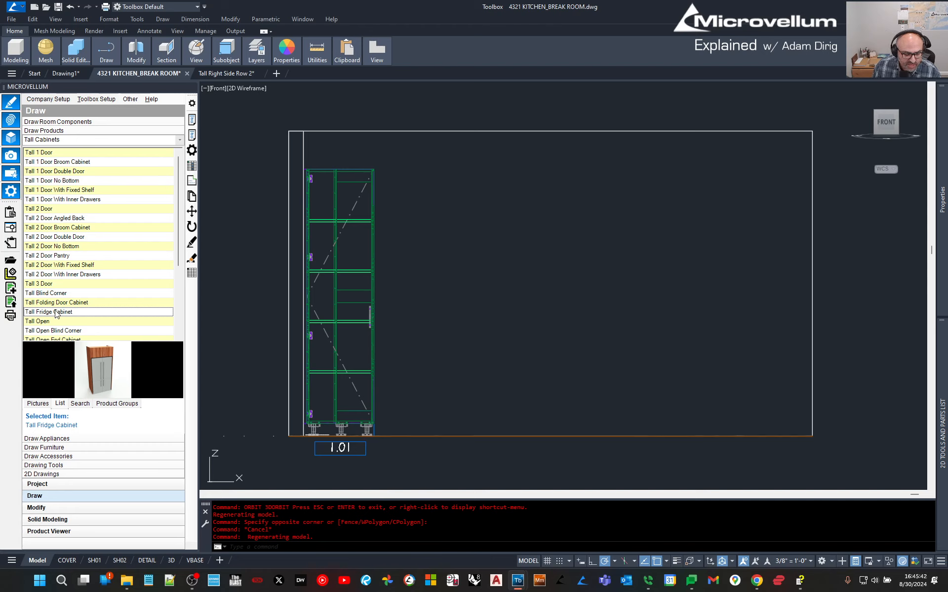
right_click(55, 313)
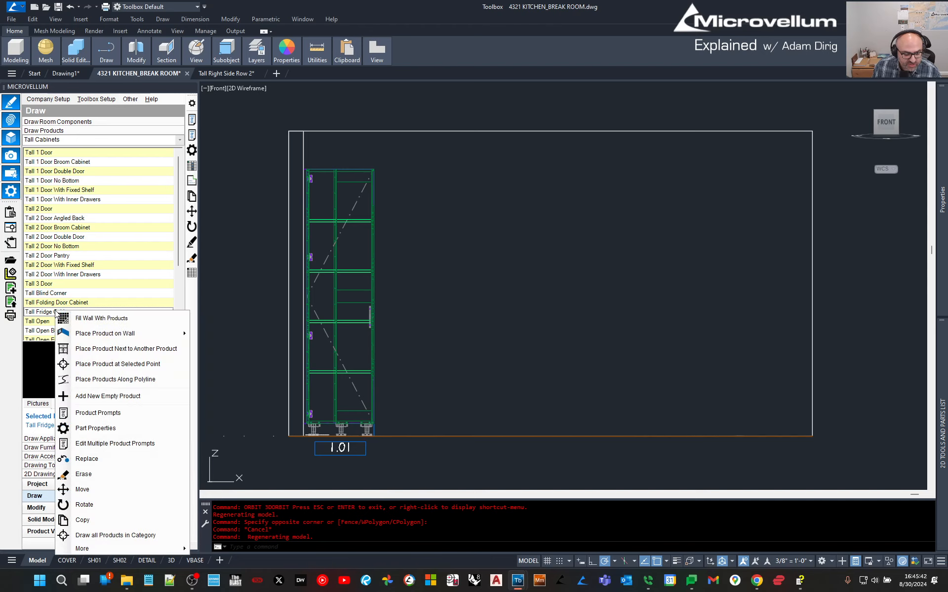
left_click(86, 349)
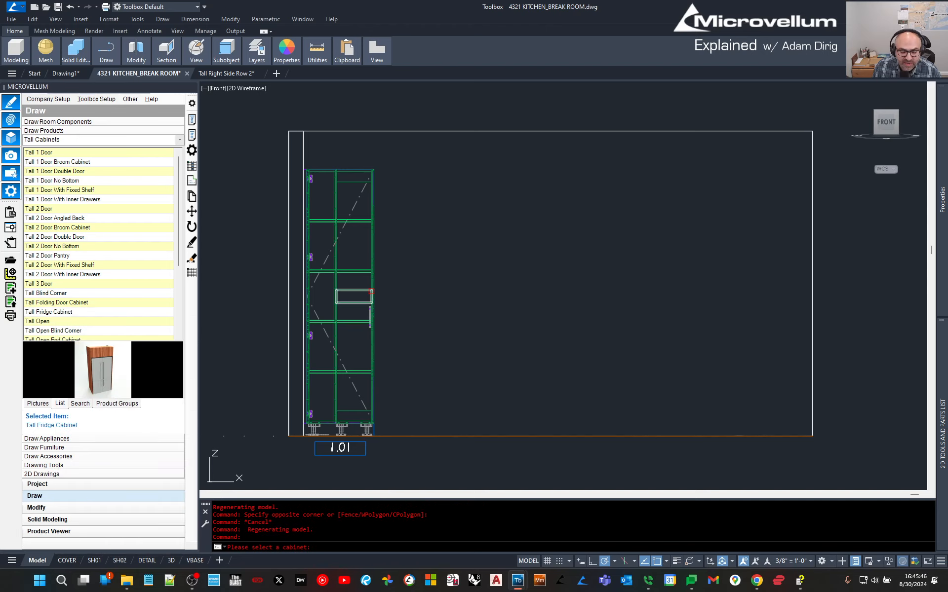
left_click(372, 291)
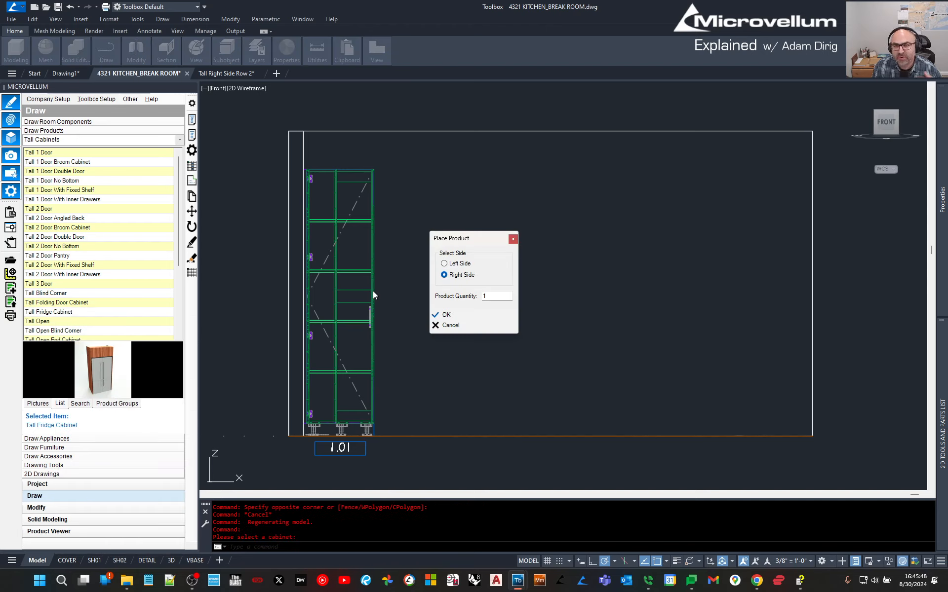
Draw Tall Fridge Cabinet 1.02 right of 1.01 with a right finished end.
left_click(469, 315)
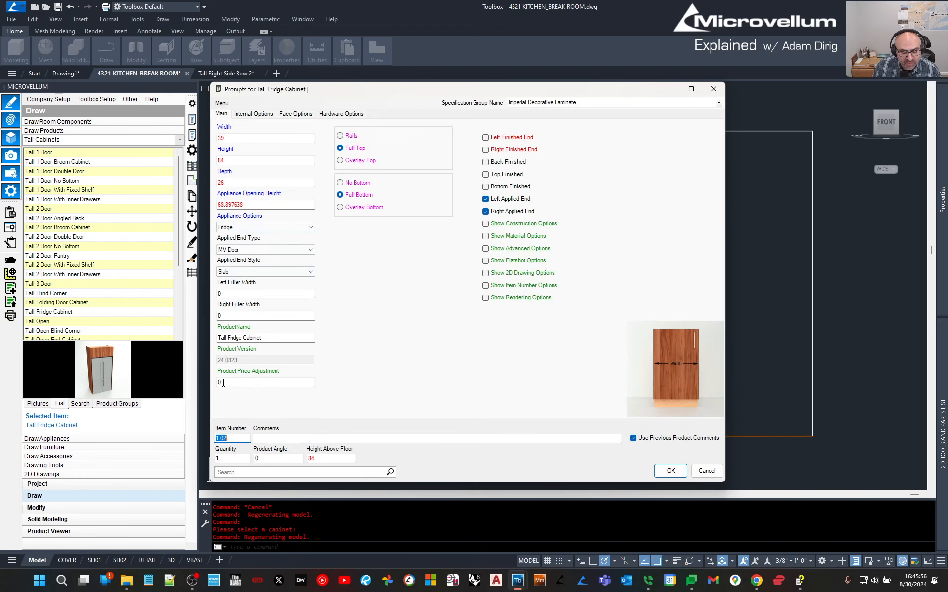
left_click(504, 150)
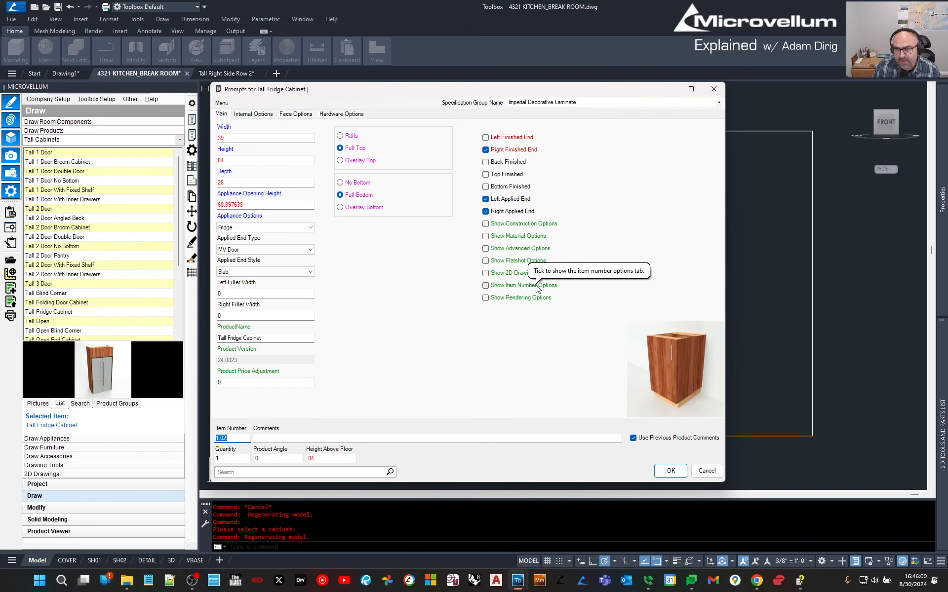
left_click(677, 470)
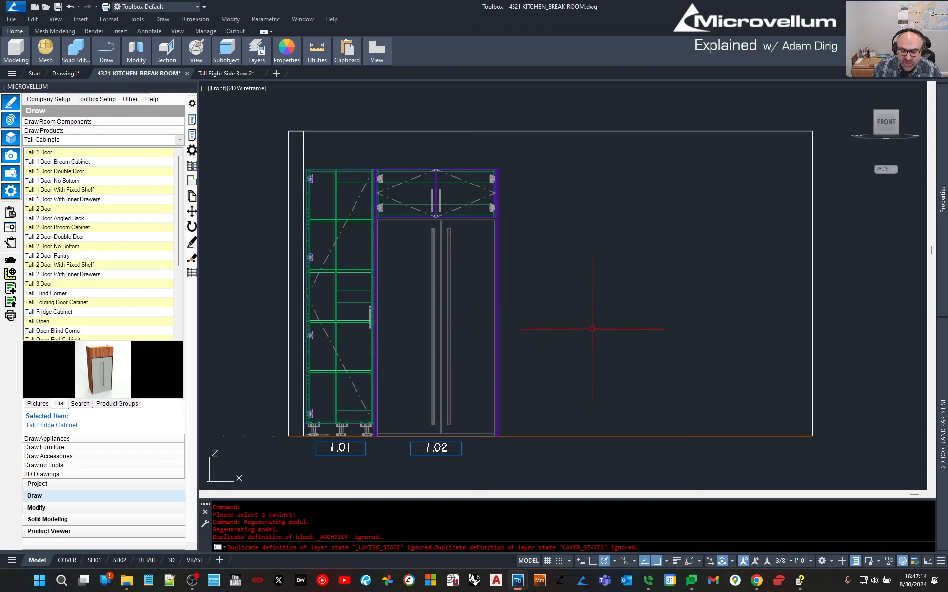
left_click(567, 320)
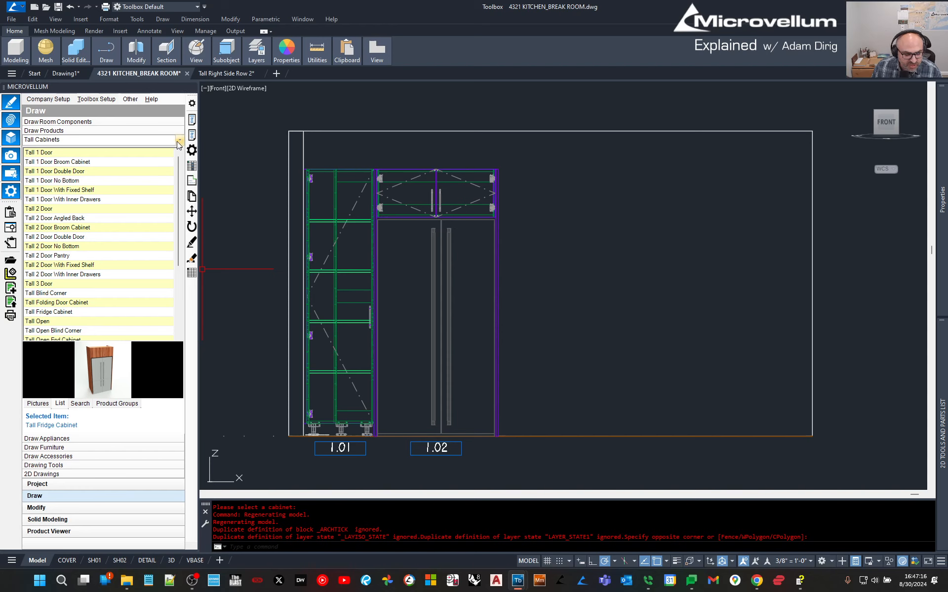
Choose Base Drawer Bank Cabinet > Base 3 Drawer and place three beside the existing cabinet's right side.
left_click(178, 141)
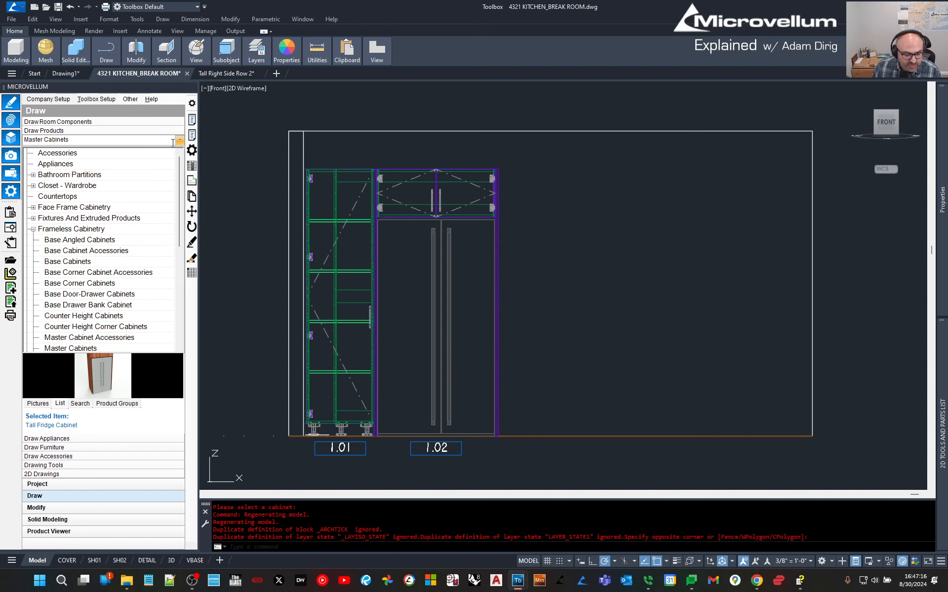
left_click(67, 307)
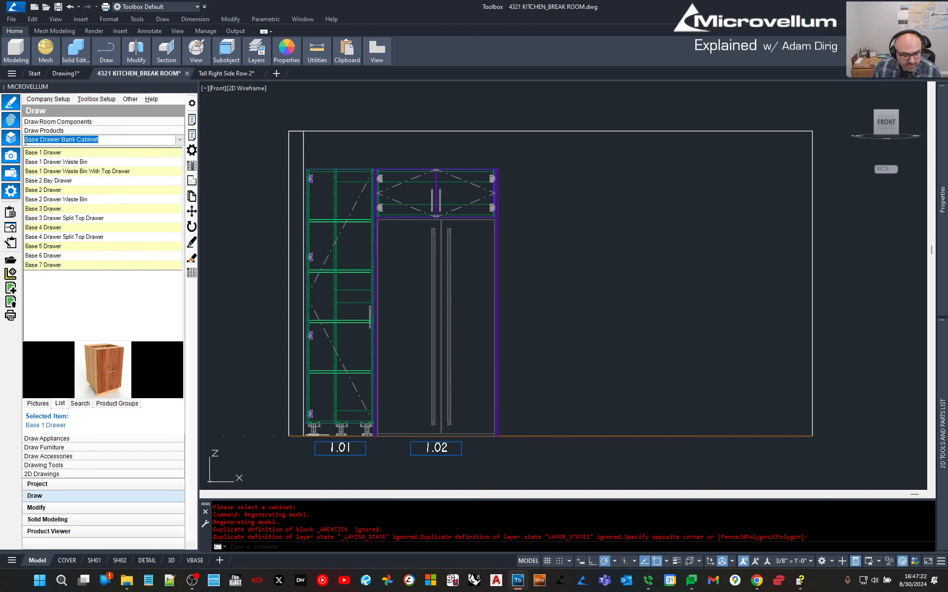
left_click(34, 209)
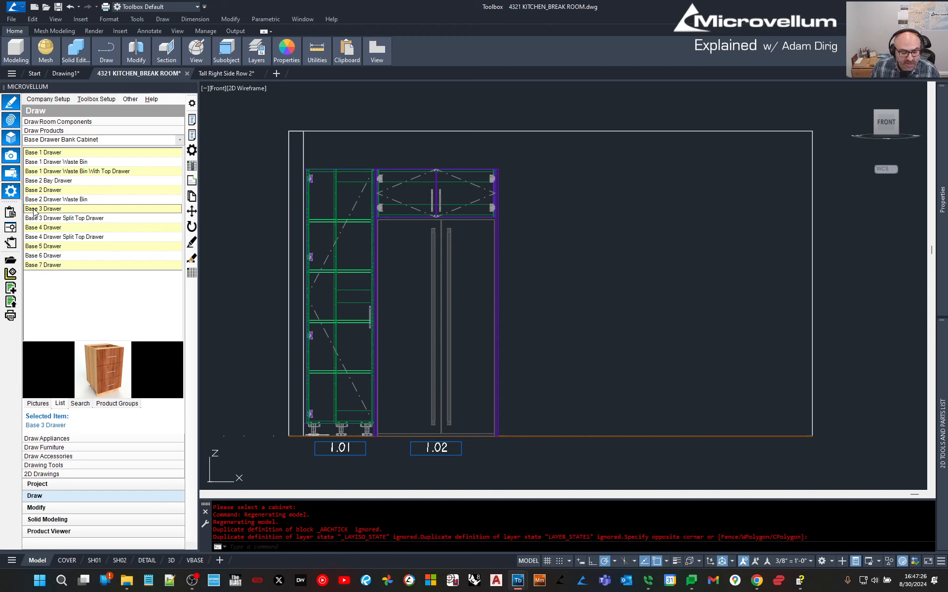
right_click(34, 210)
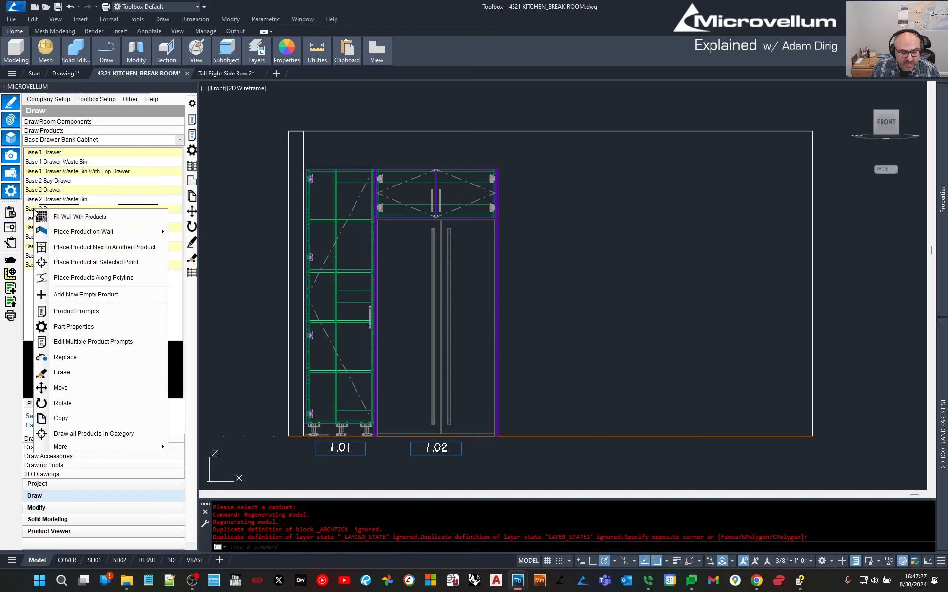
left_click(84, 248)
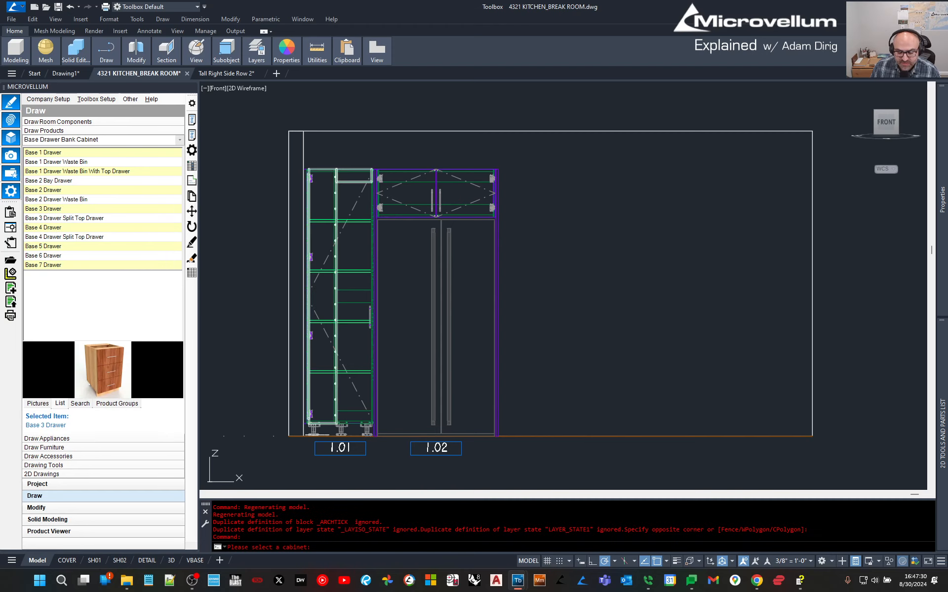
left_click(498, 241)
double_click(489, 298)
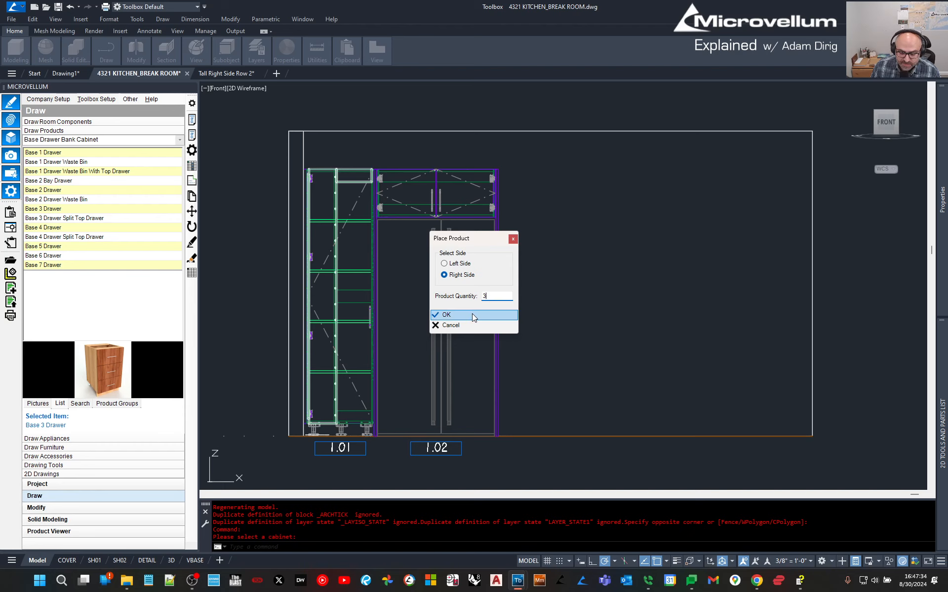
left_click(472, 313)
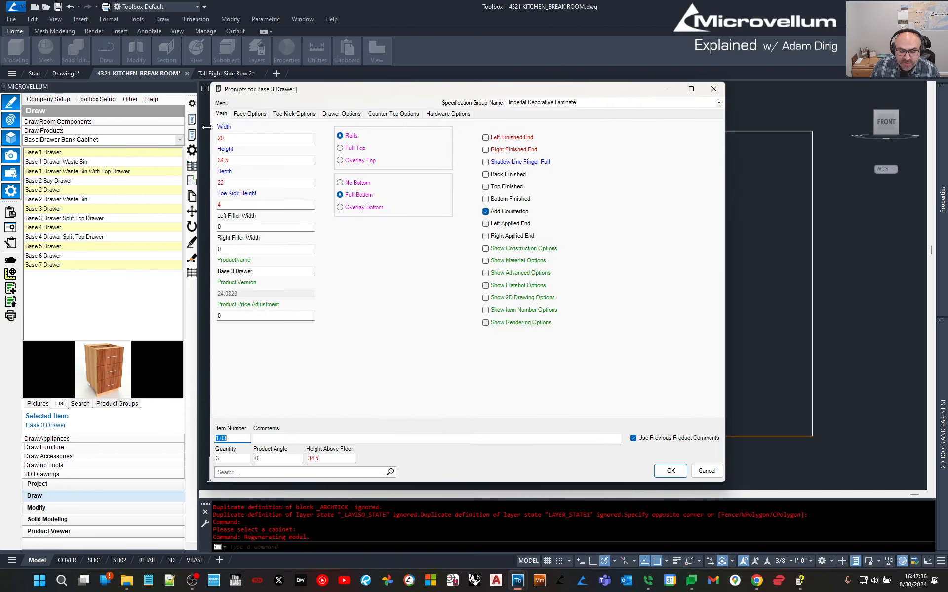
Set width 30.125 and calculate drawer fronts: 6 on top, two equal 12.0625 below.
left_click(244, 141)
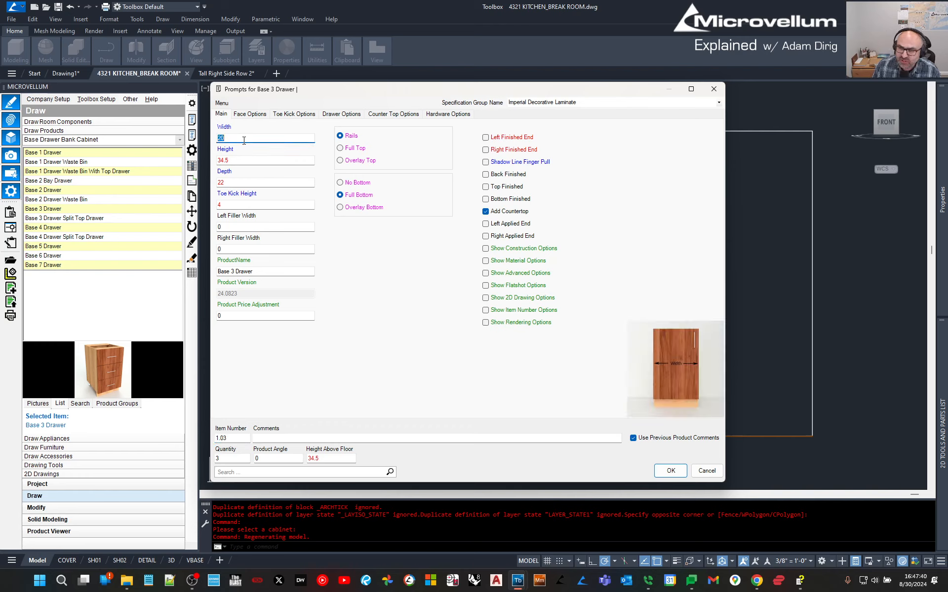
type("30.125")
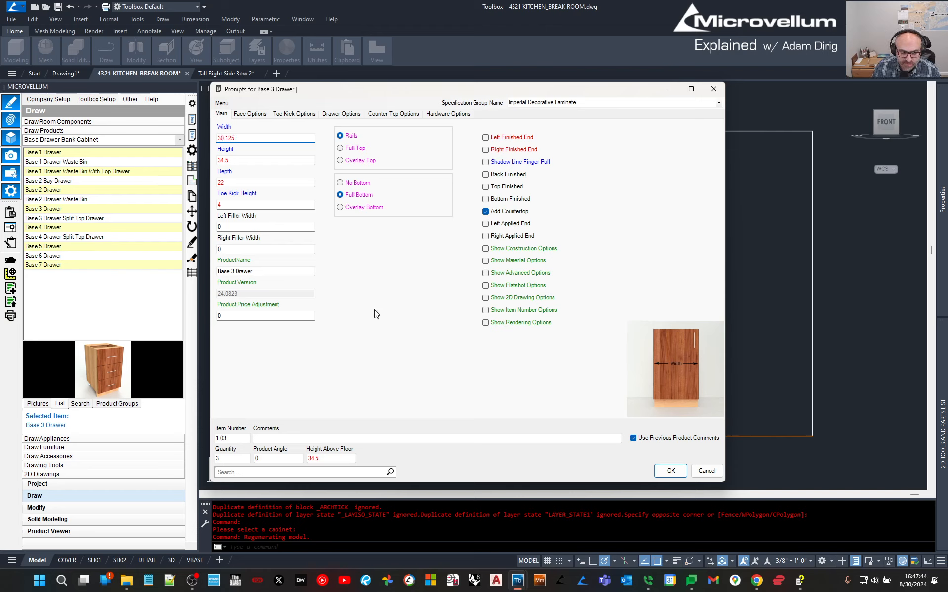
right_click(395, 280)
mouse_move(415, 291)
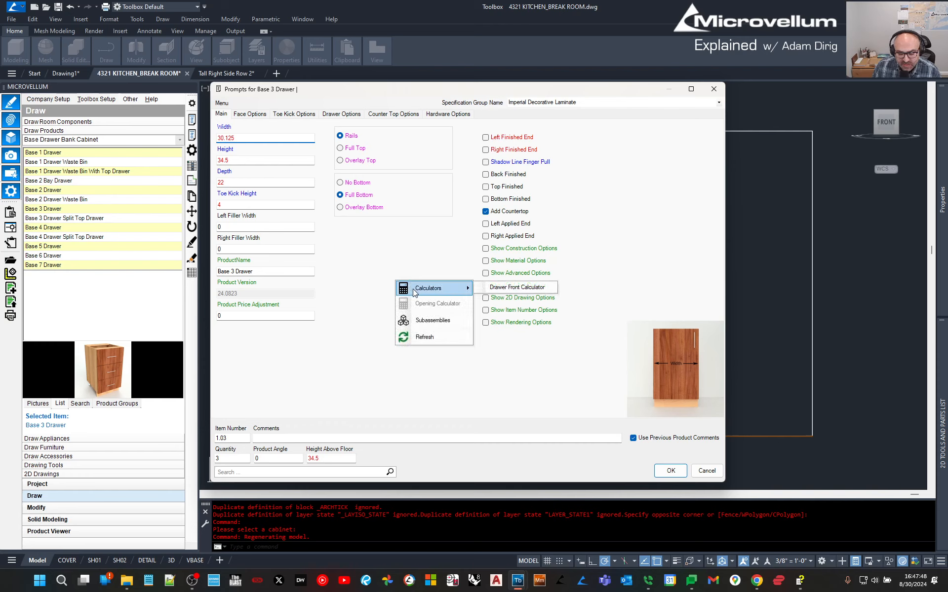
left_click(508, 289)
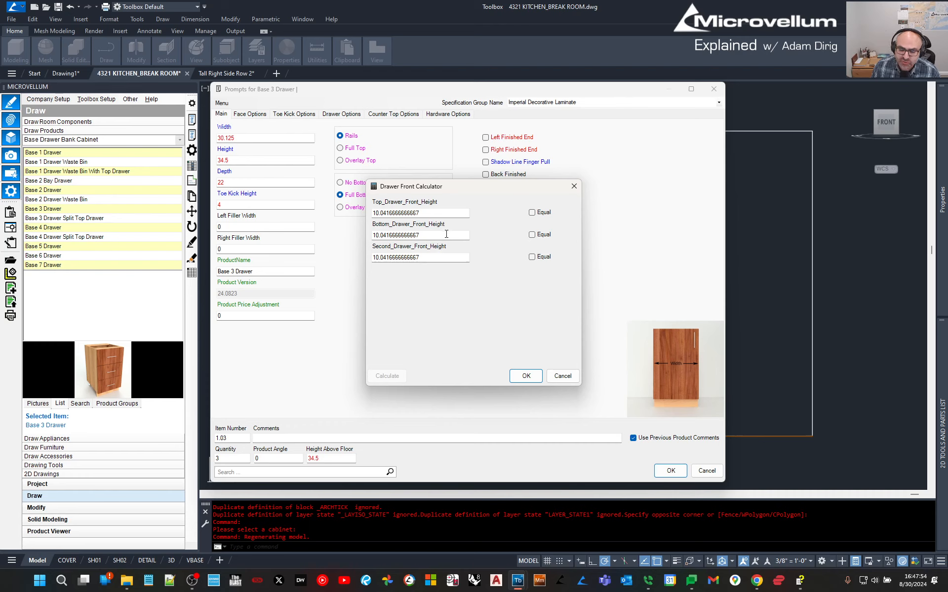
double_click(444, 210)
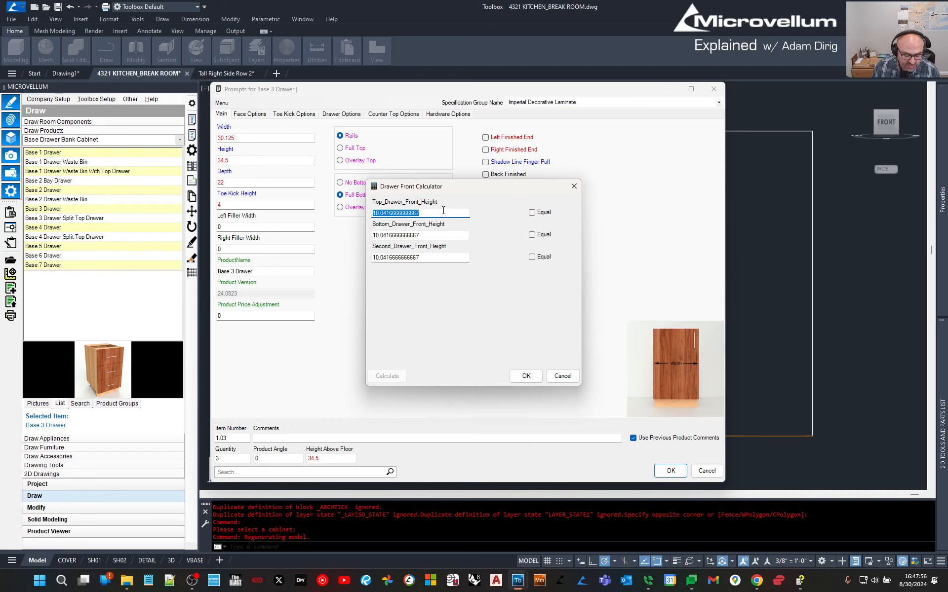
type("6")
left_click(532, 234)
left_click(532, 256)
left_click(388, 376)
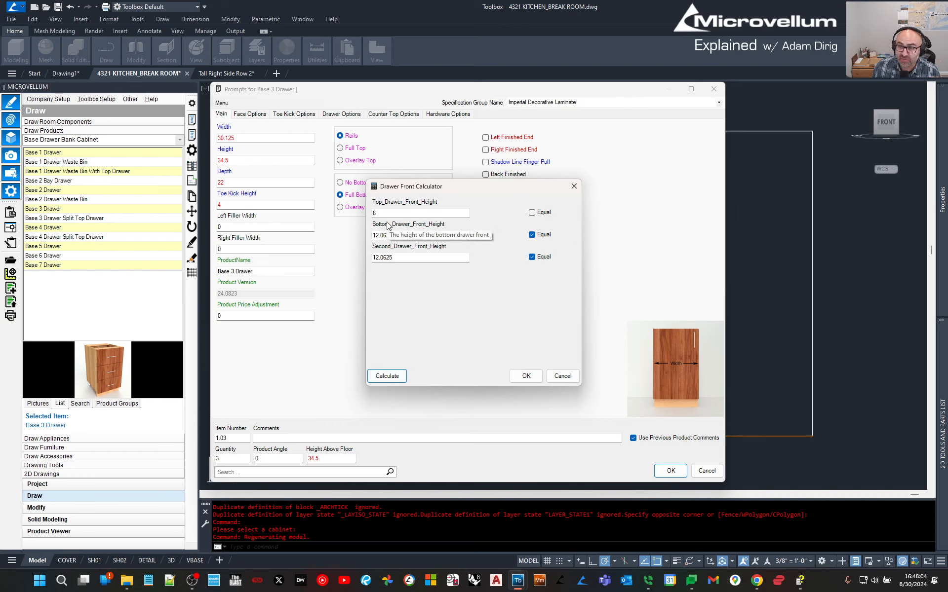
left_click(526, 375)
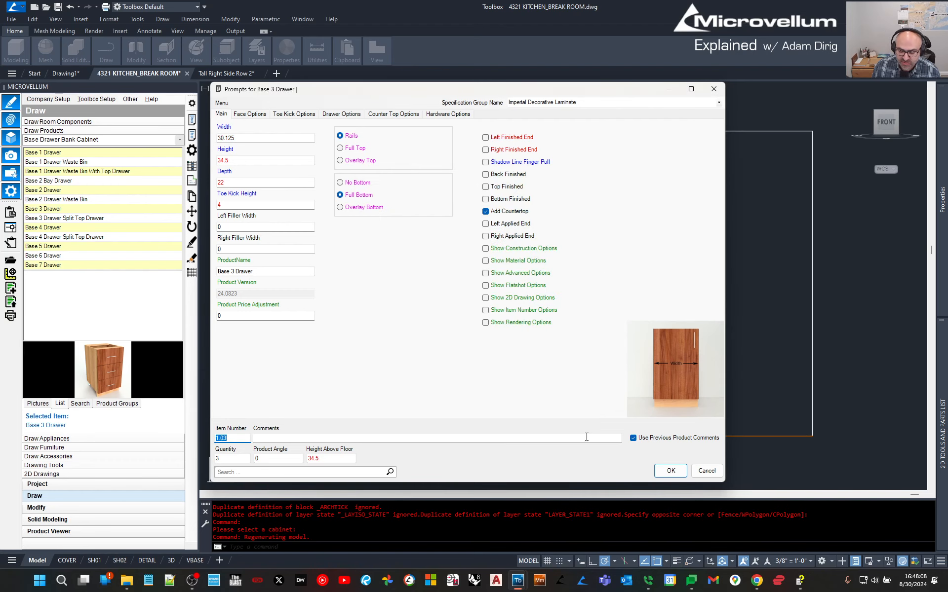
left_click(249, 114)
Set the top drawer type to Wood Drawer Box and draw Base 3 Drawer cabinets 1.03–1.05.
left_click(299, 115)
left_click(329, 115)
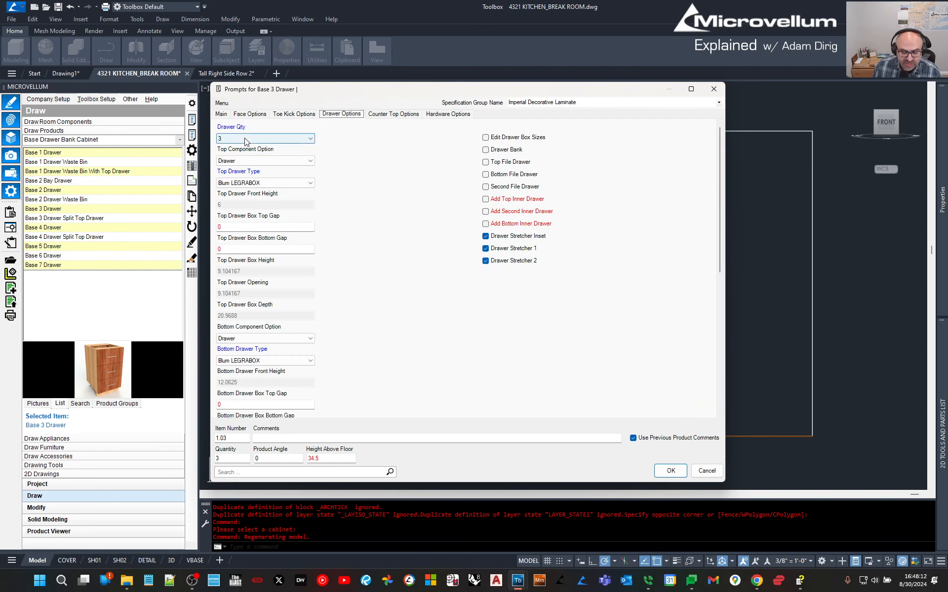
left_click(242, 182)
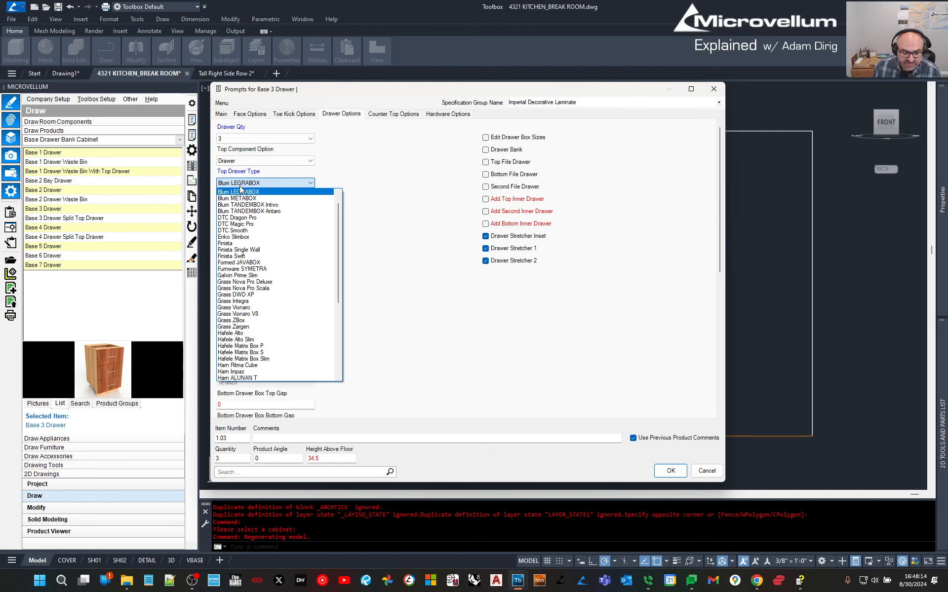
scroll(240, 231, "down", 3)
scroll(240, 231, "down", 3)
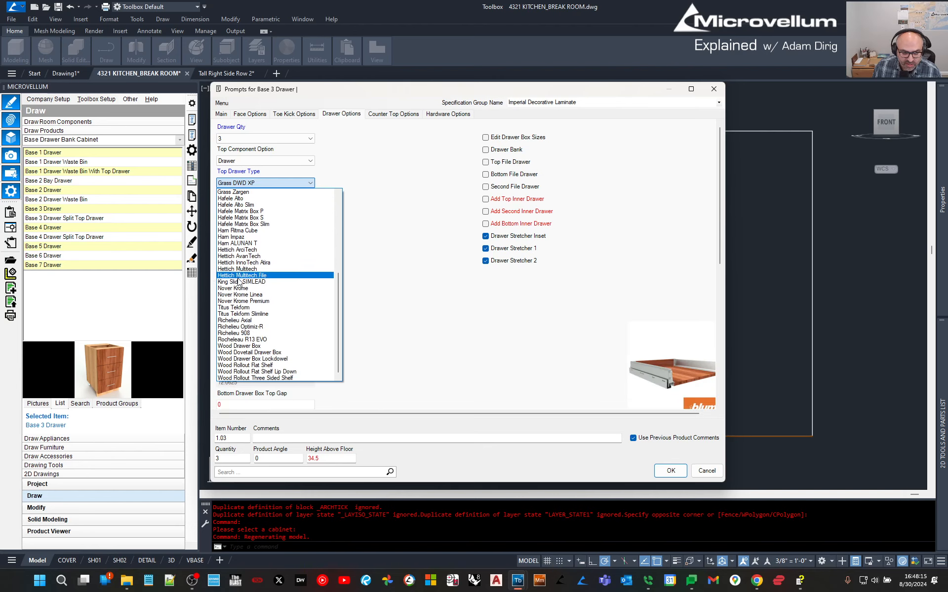
left_click(242, 353)
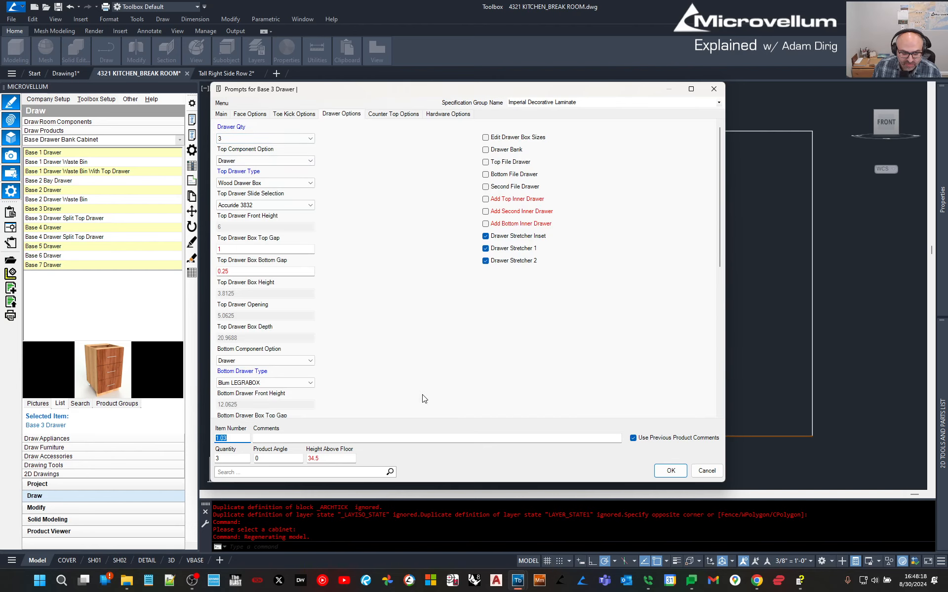
left_click(671, 471)
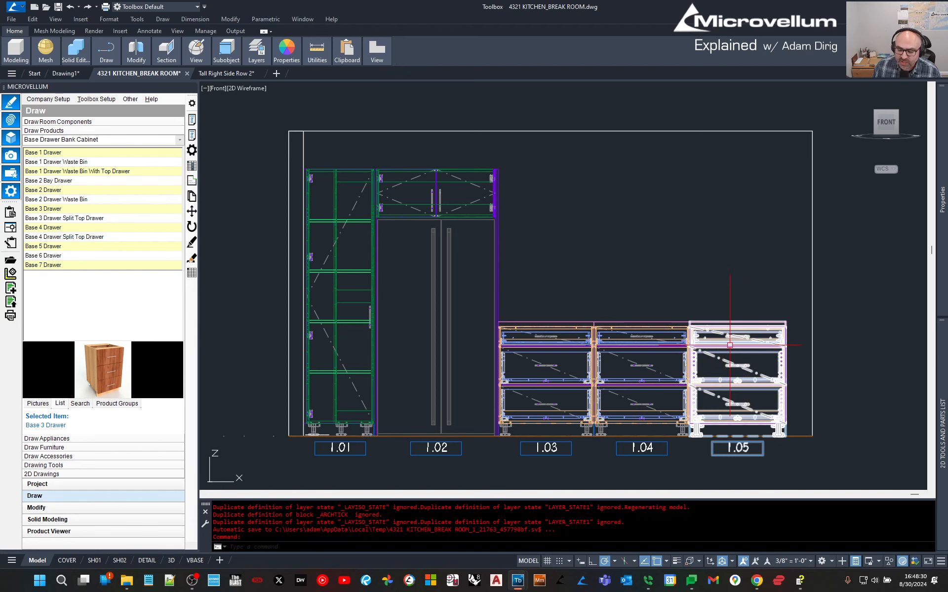
left_click(192, 120)
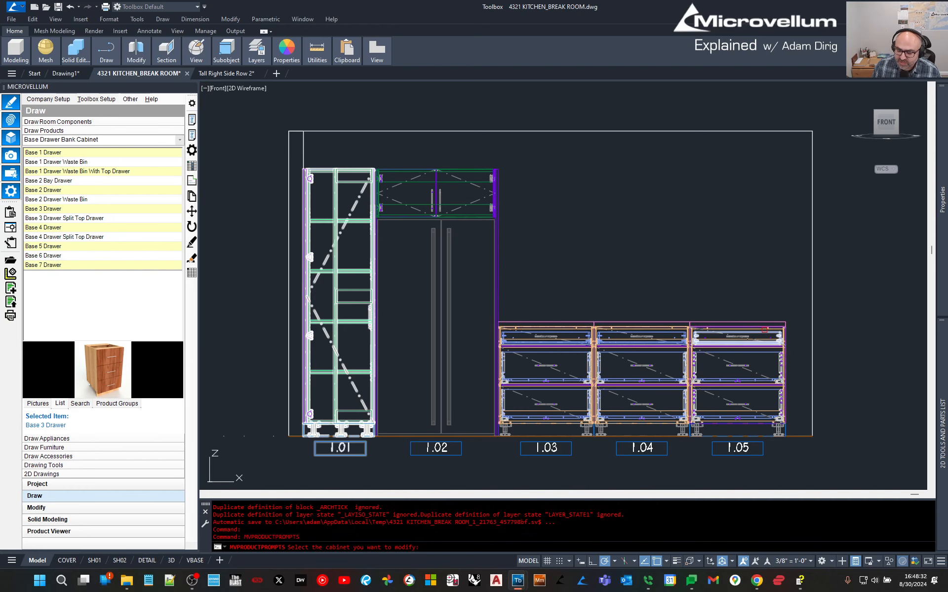
Check Right Finished End on cabinet 1.05 in Product Prompts.
left_click(764, 329)
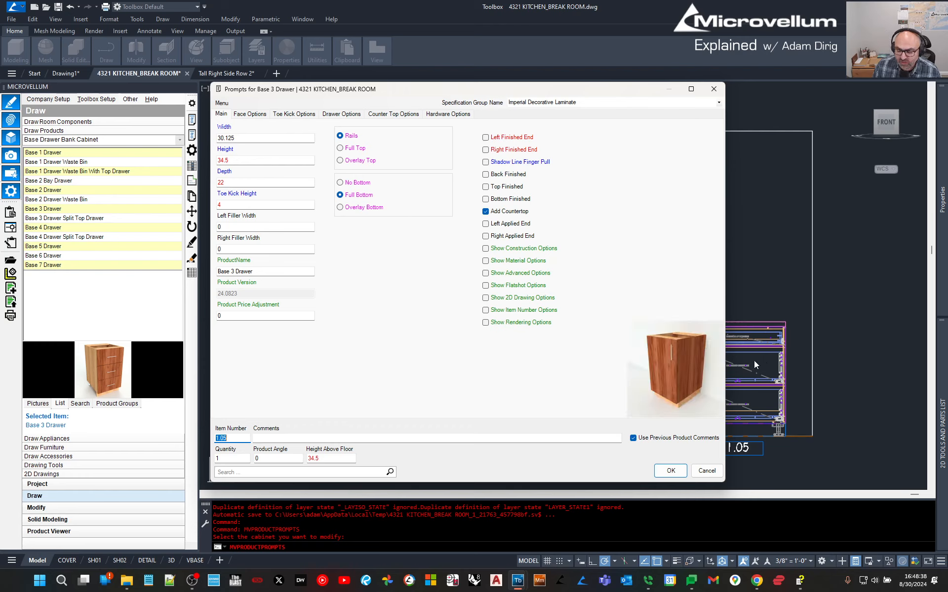
left_click(516, 150)
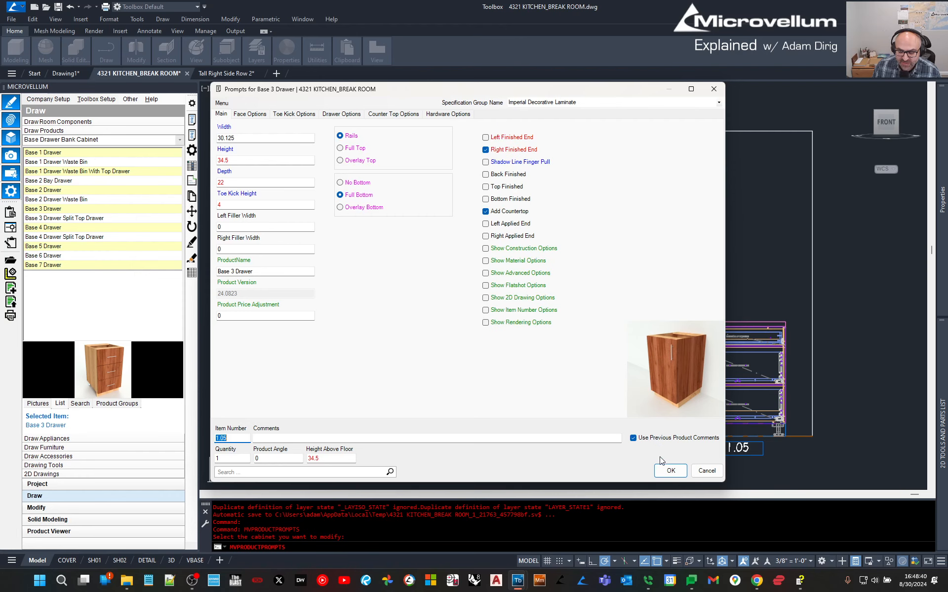
left_click(670, 471)
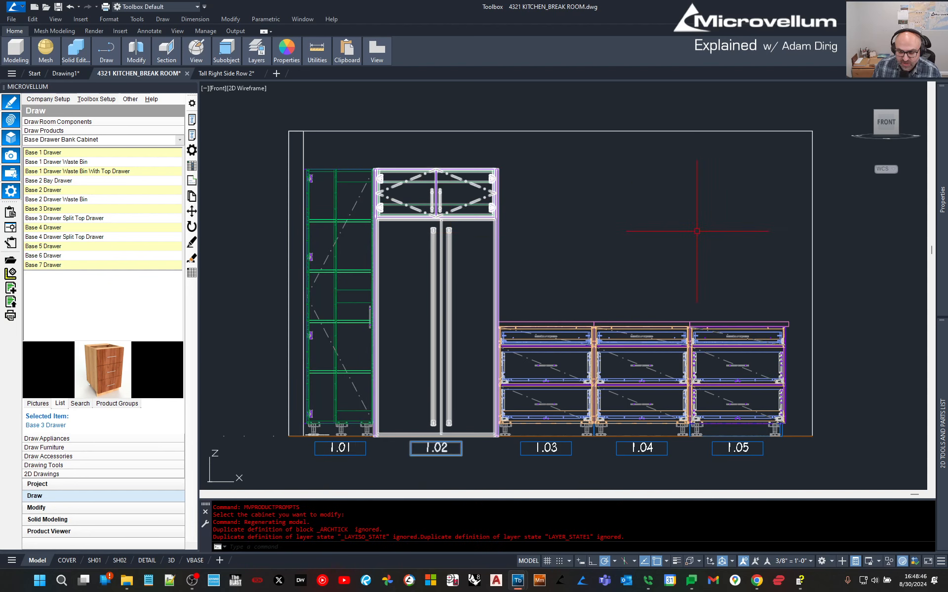
In the product tree, collapse Frameless Cabinetry and expand Face Frame Cabinetry.
middle_click_drag(598, 216, 544, 193)
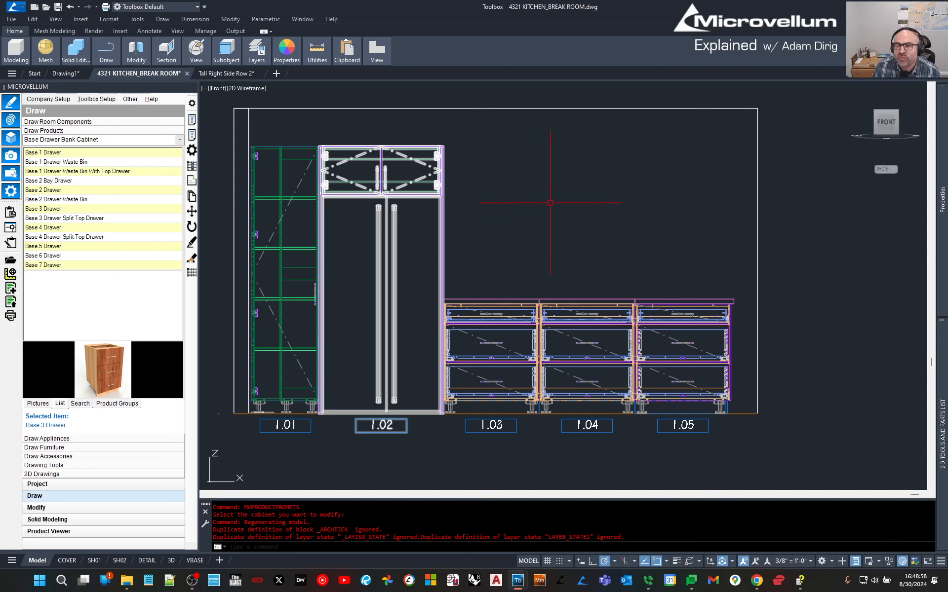
left_click(562, 220)
left_click(563, 221)
left_click(192, 135)
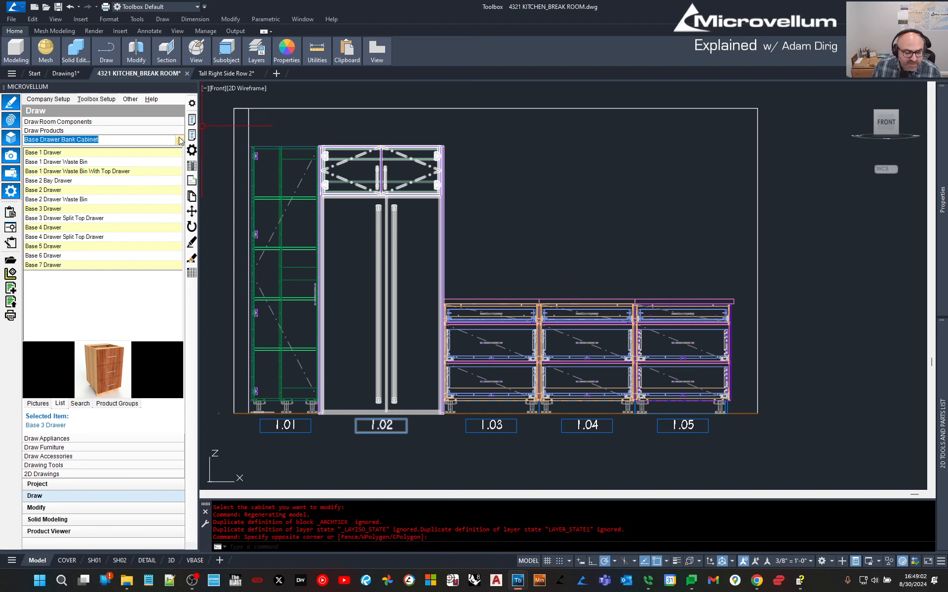
left_click(33, 230)
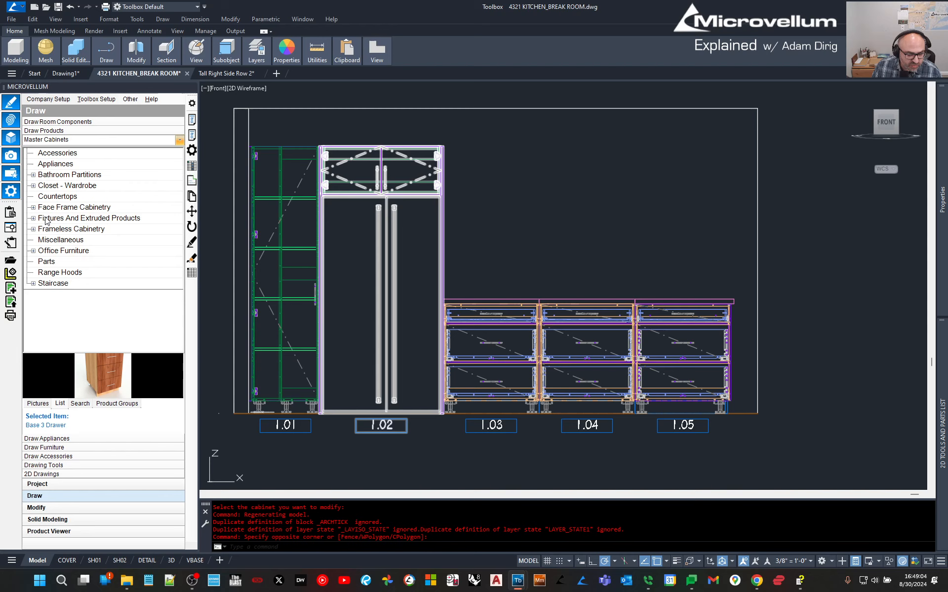
left_click(35, 207)
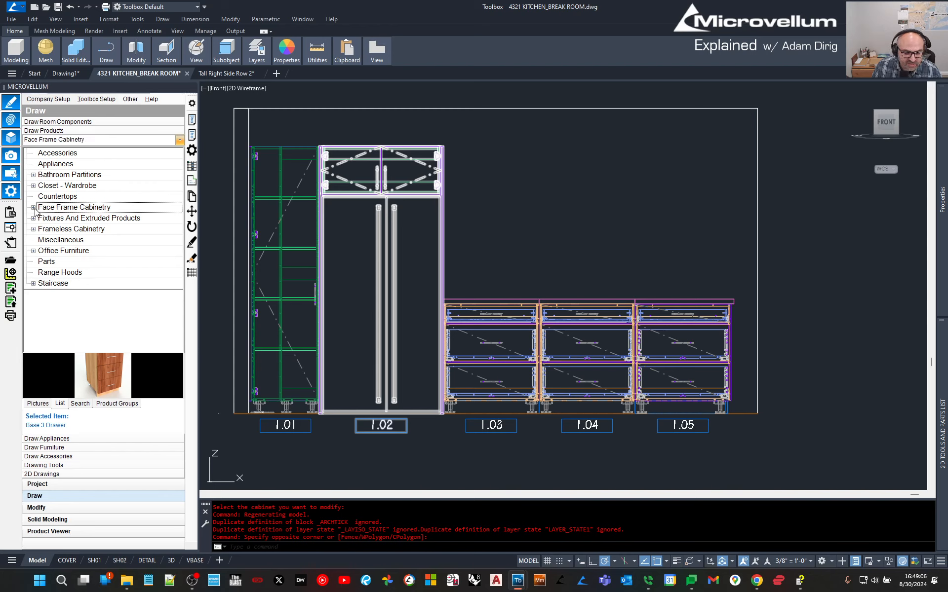
left_click(33, 208)
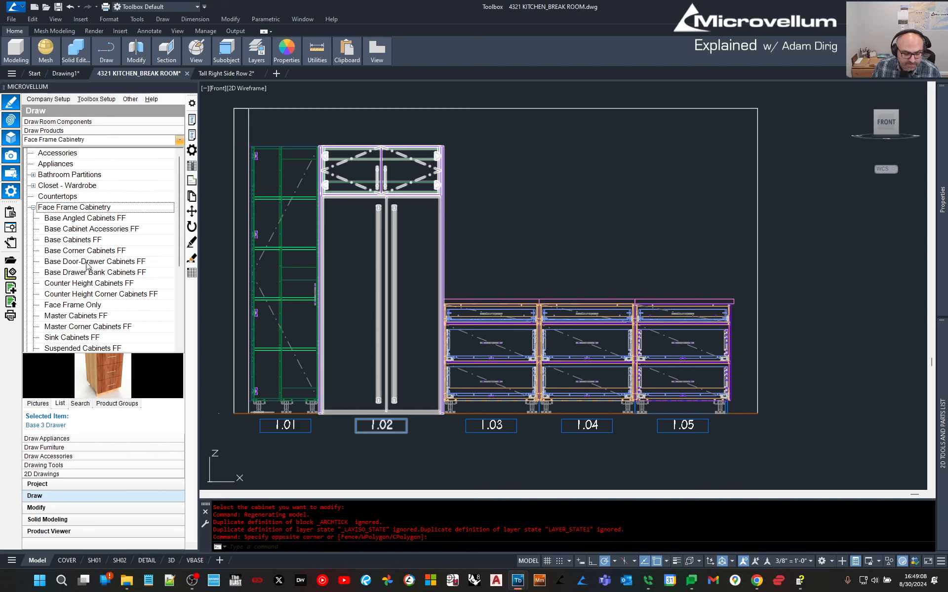
Open Upper Cabinets FF and pick Upper 2 Door FF after previewing Upper 1 Door FF.
scroll(74, 318, "down", 1)
scroll(74, 320, "down", 1)
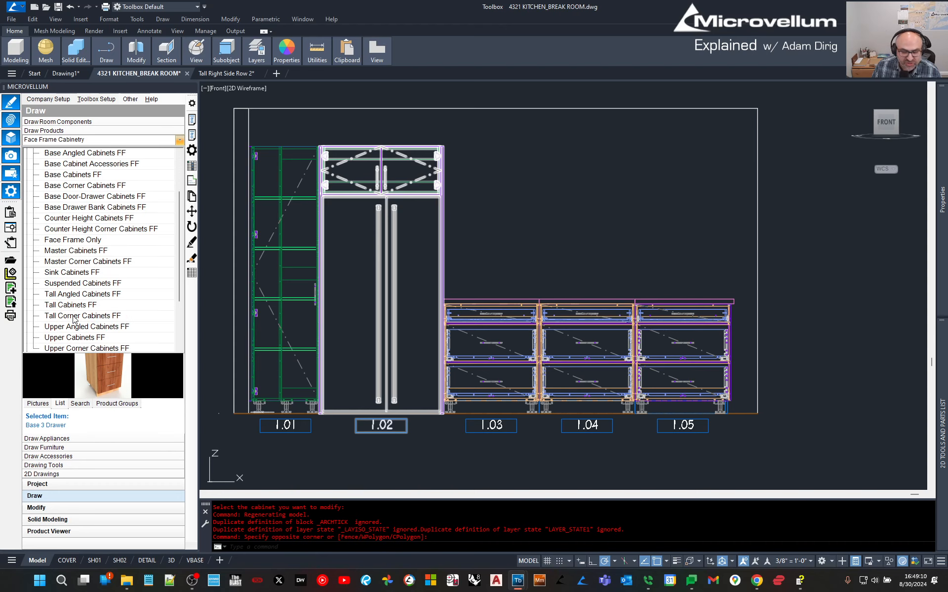
left_click(75, 337)
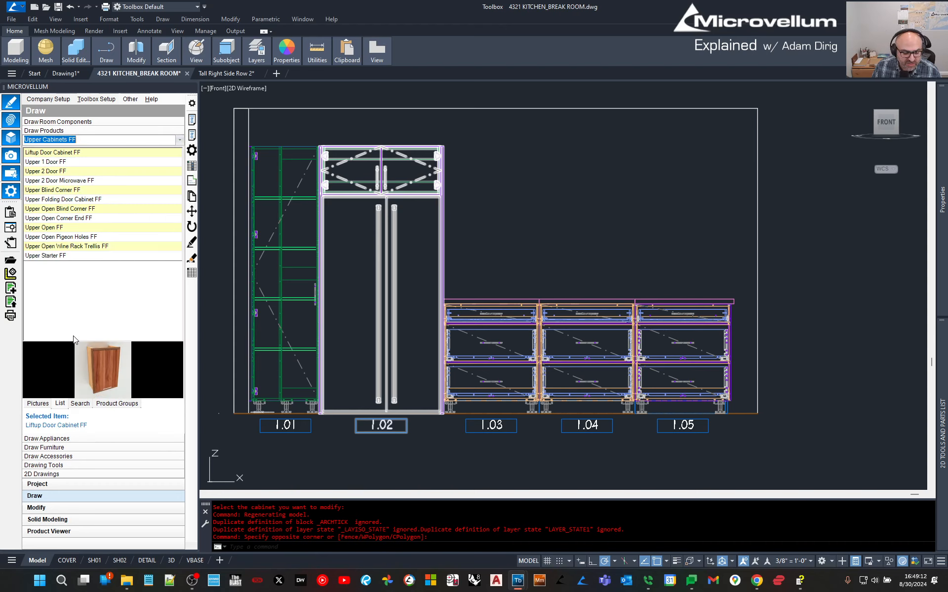
left_click(45, 163)
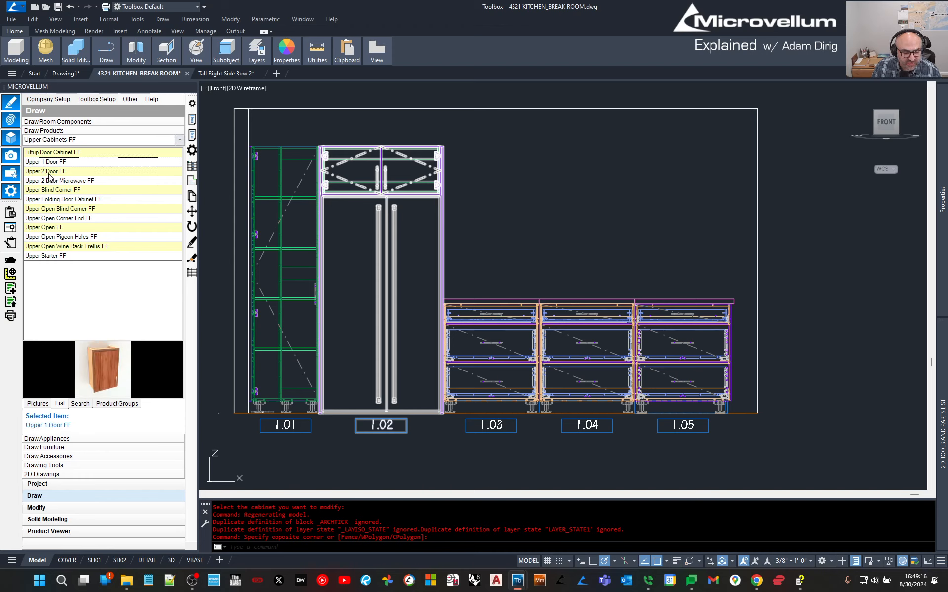
left_click(50, 172)
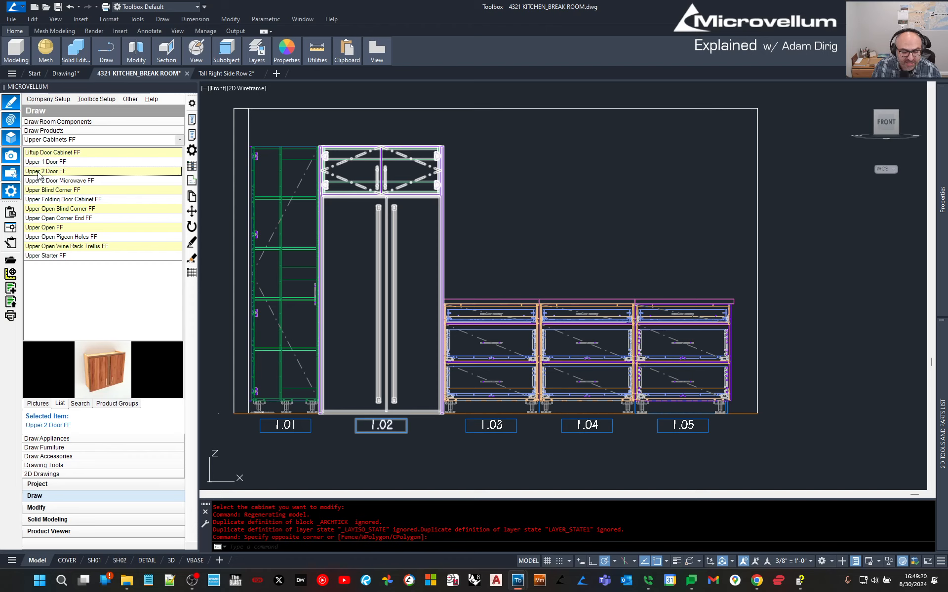
right_click(38, 174)
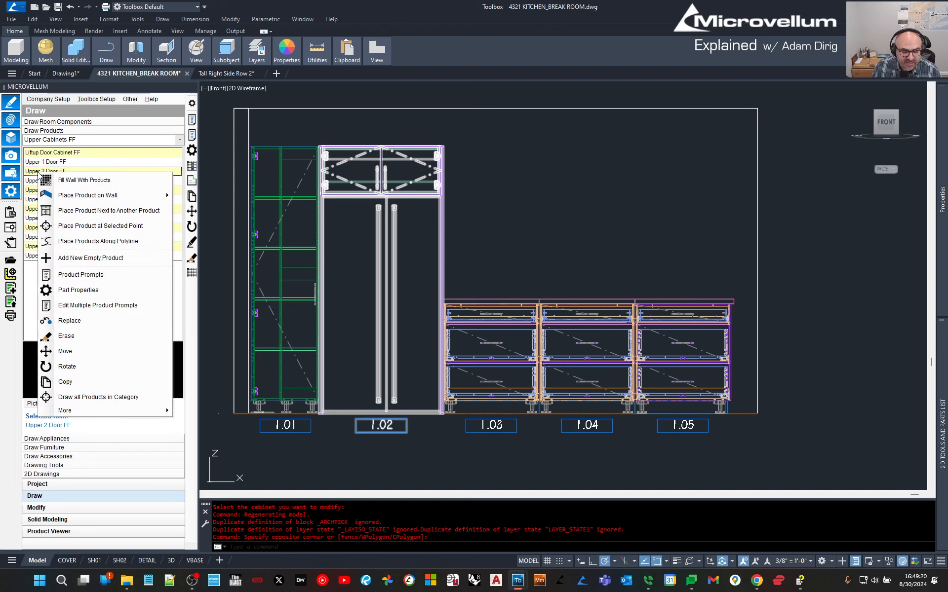
Place three Upper 2 Door FF cabinets on the right side of tall cabinet 1.02.
left_click(62, 214)
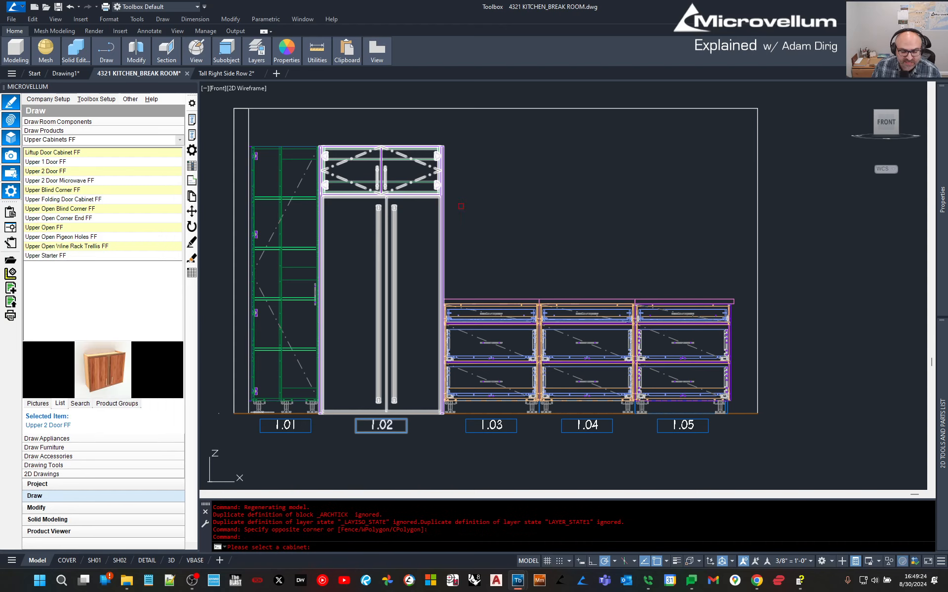
left_click(445, 201)
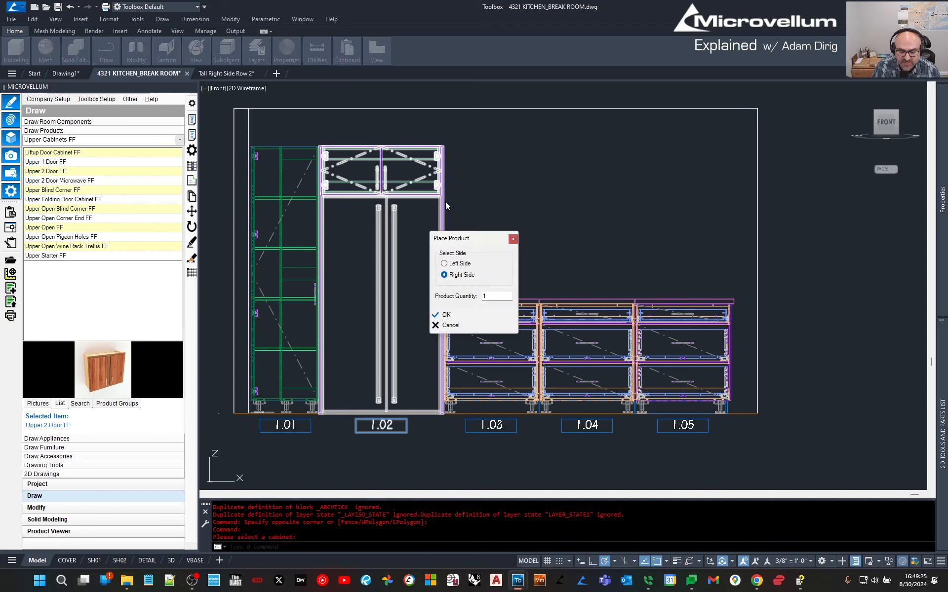
double_click(483, 297)
type("3")
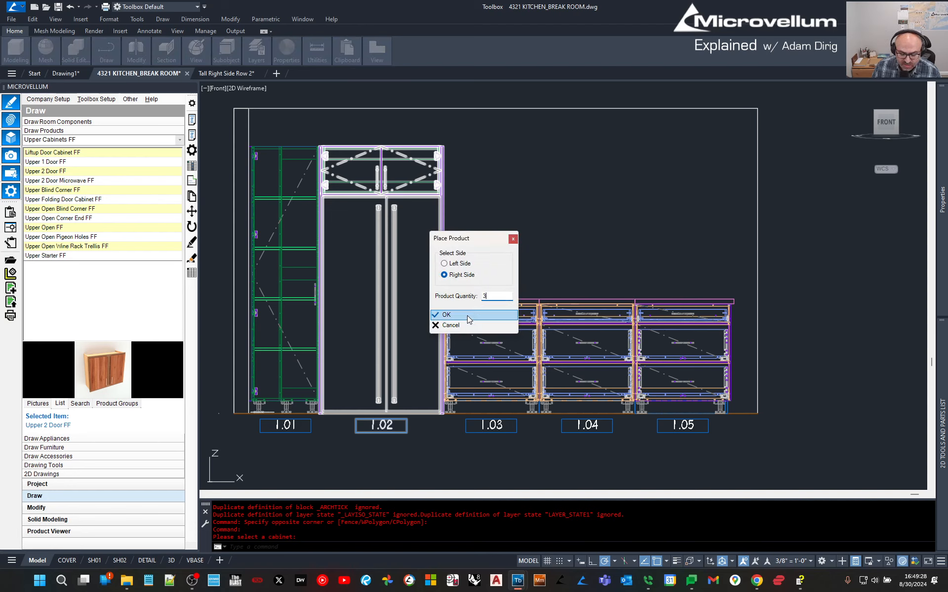
left_click(467, 315)
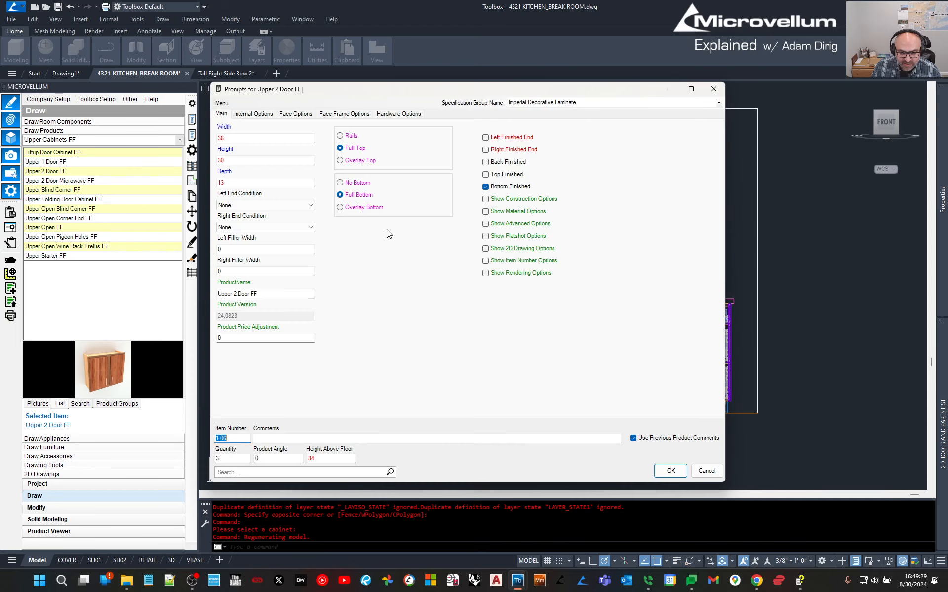
Set the uppers to 30.125 wide with Full Inset doors and draw cabinets 1.06–1.08.
double_click(235, 143)
type("30.125")
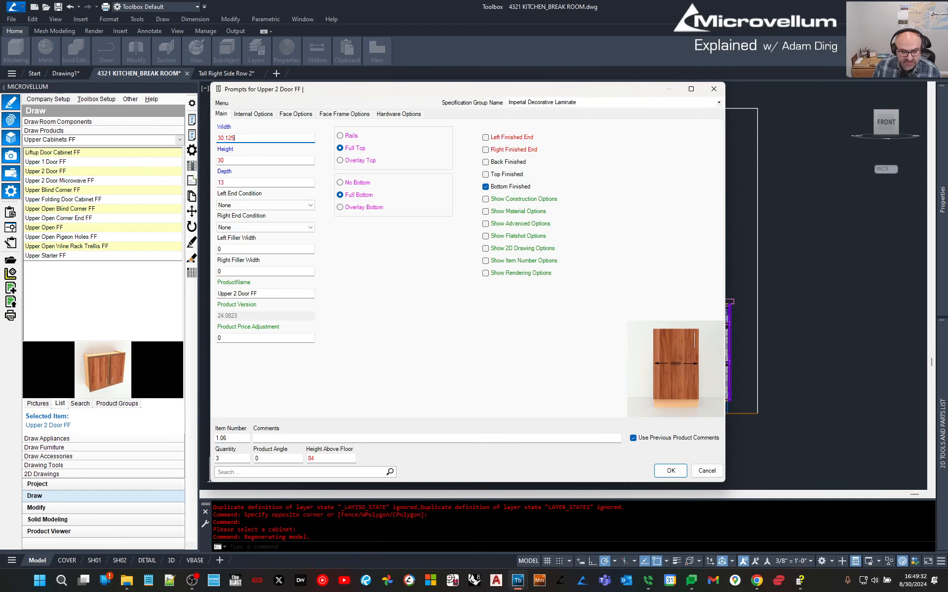
left_click(306, 113)
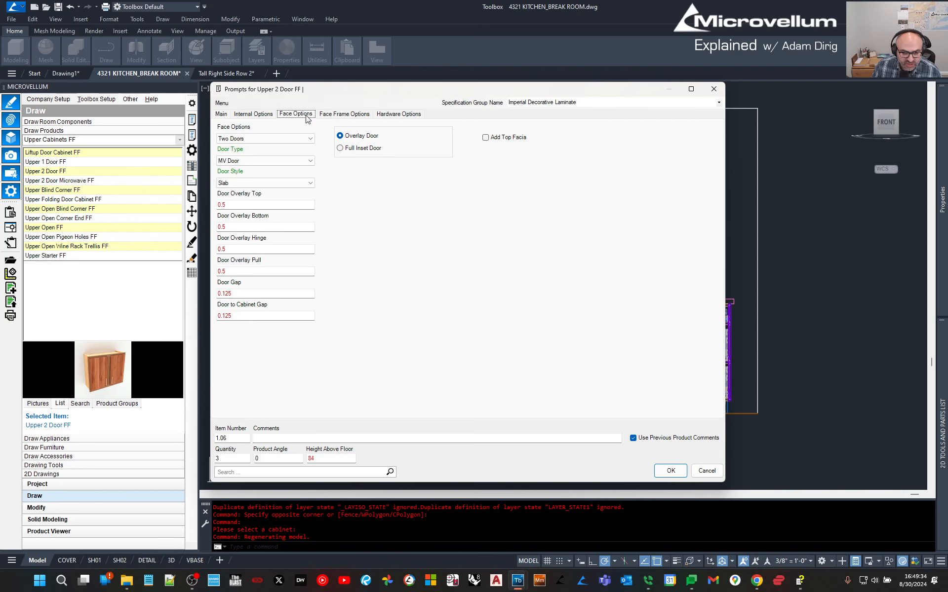
left_click(331, 114)
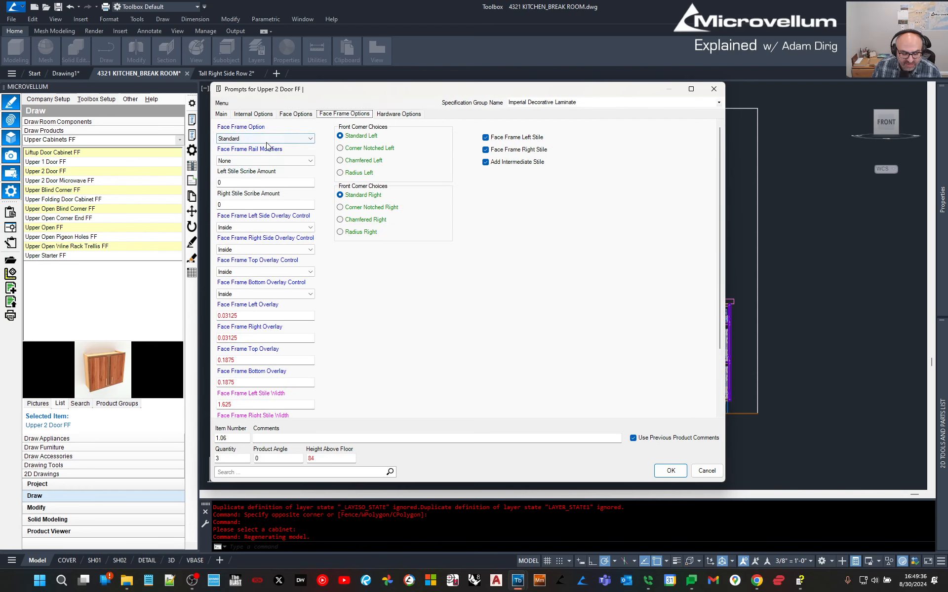
left_click(291, 115)
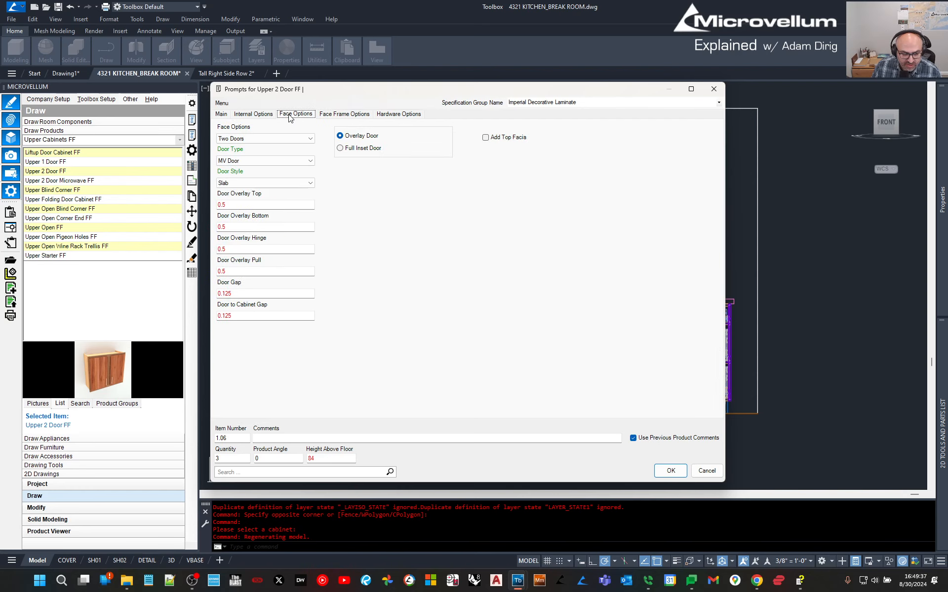
left_click(340, 148)
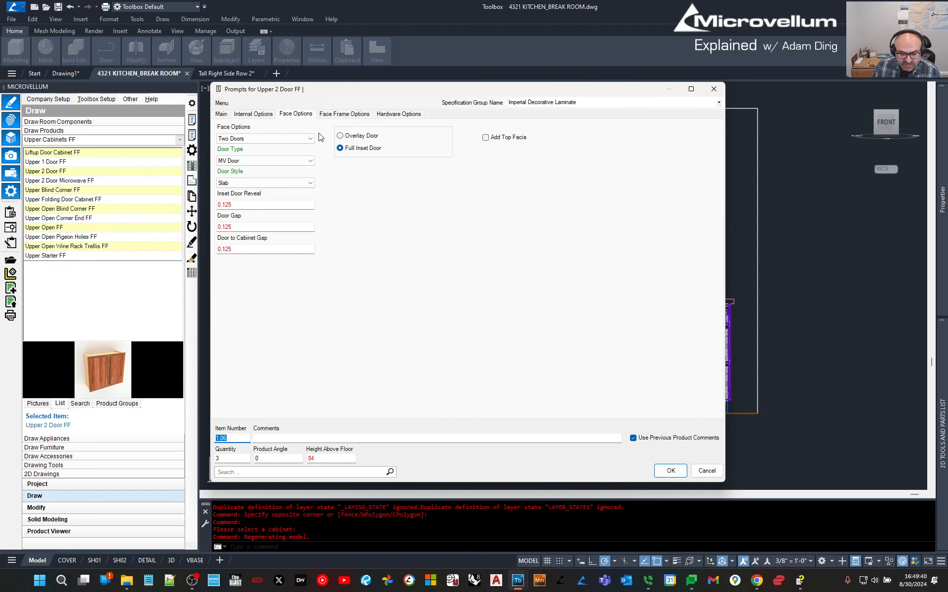
left_click(326, 115)
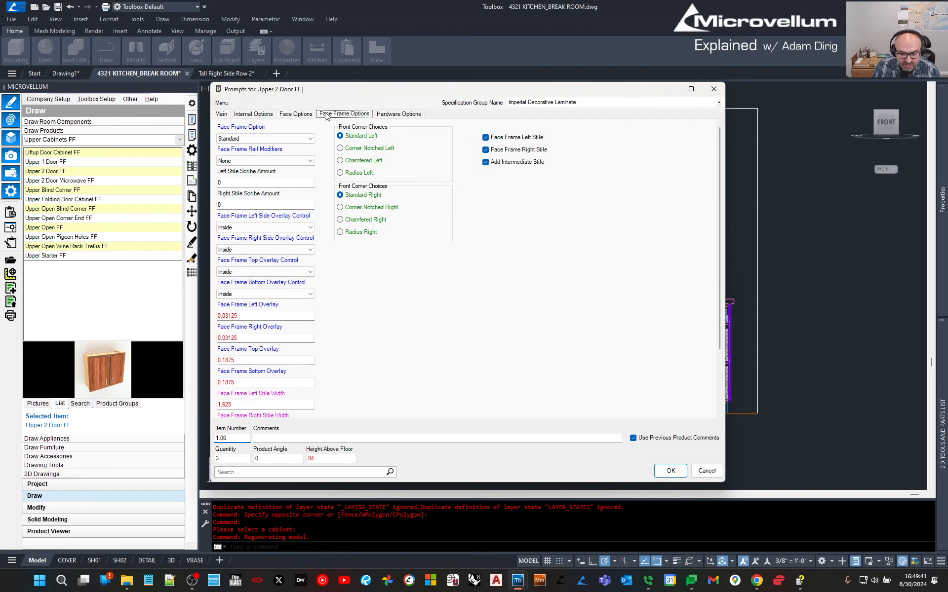
left_click(395, 117)
left_click(222, 114)
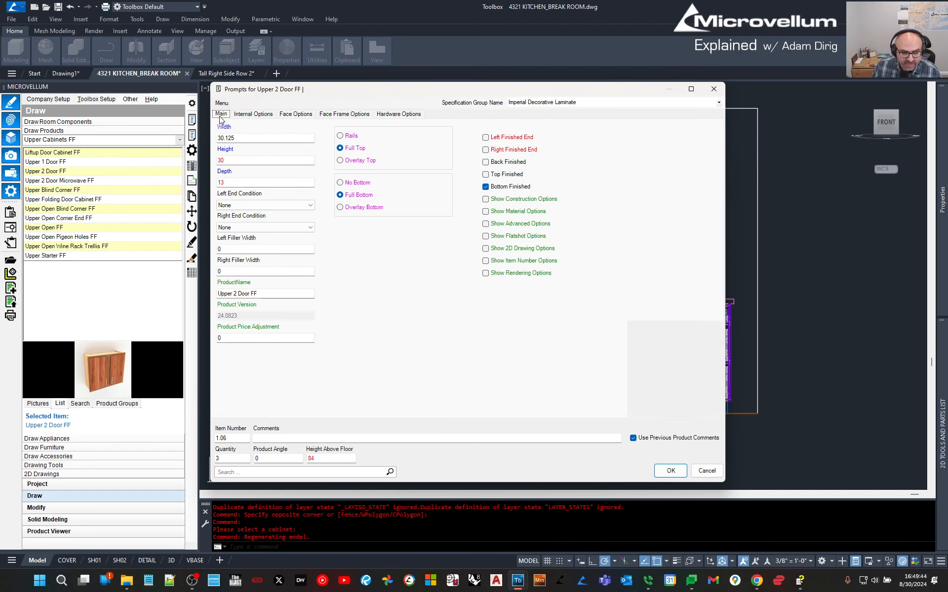
left_click(670, 470)
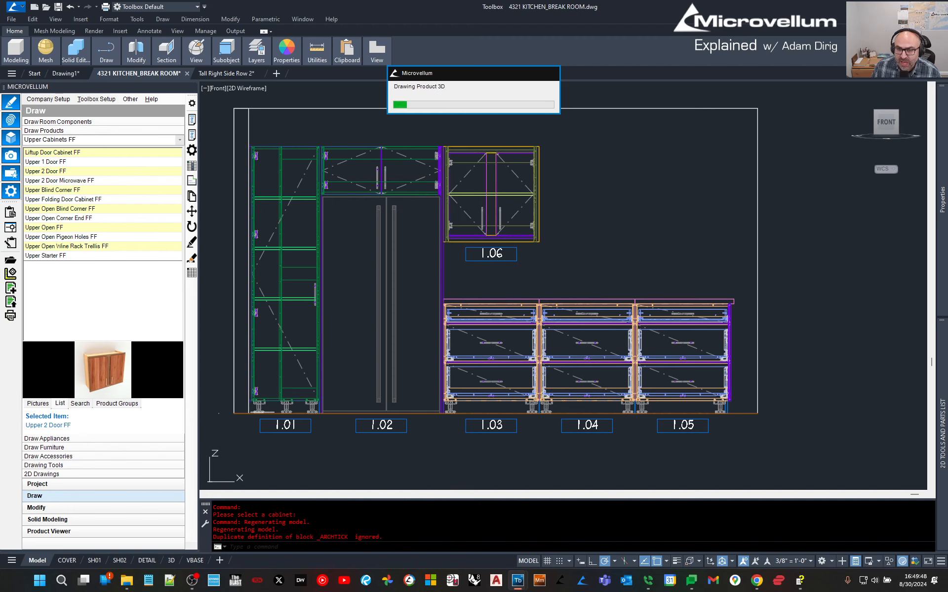
left_click(394, 300)
left_click(281, 247)
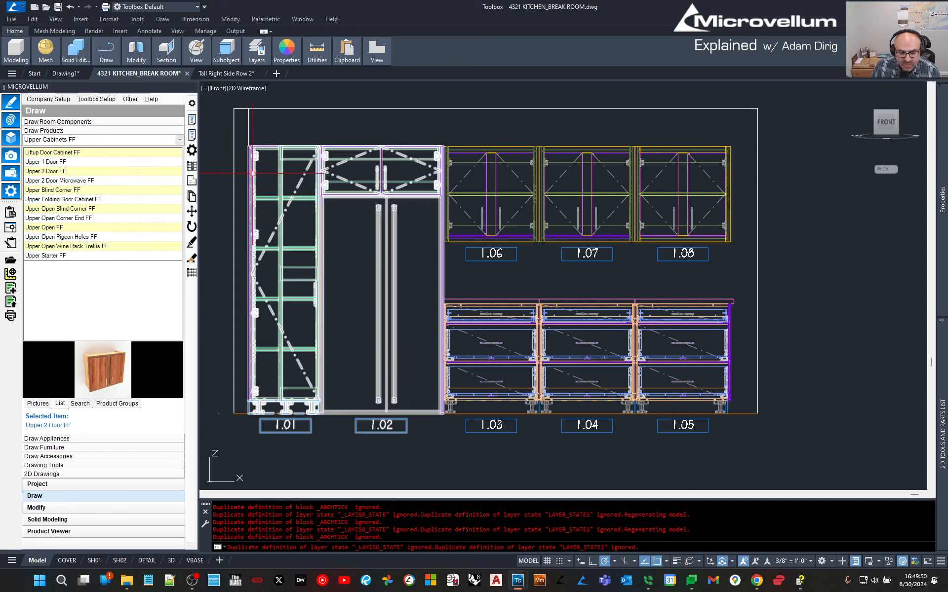
Give upper cabinet 1.08 a right finished end through Product Prompts.
left_click(192, 124)
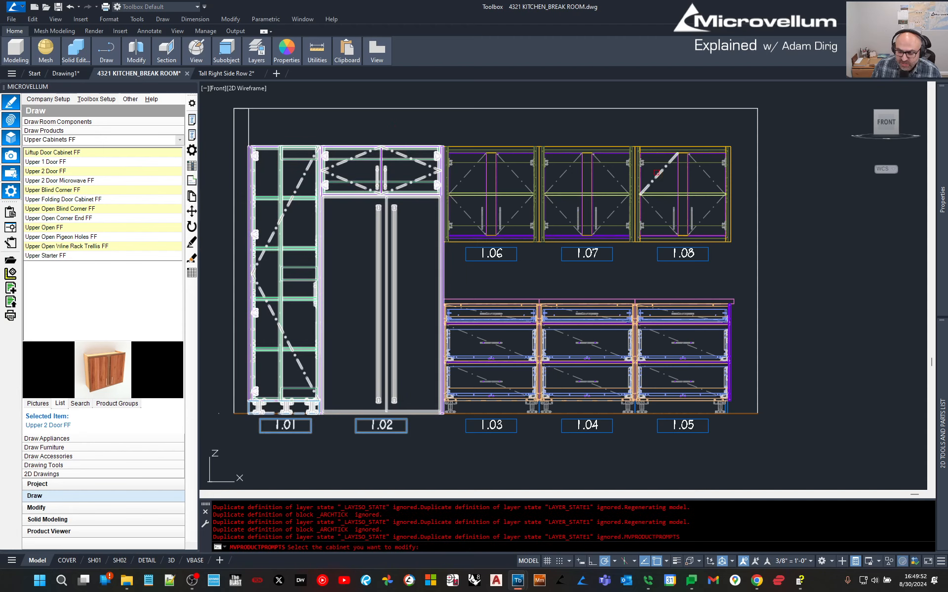
left_click(689, 196)
left_click(514, 150)
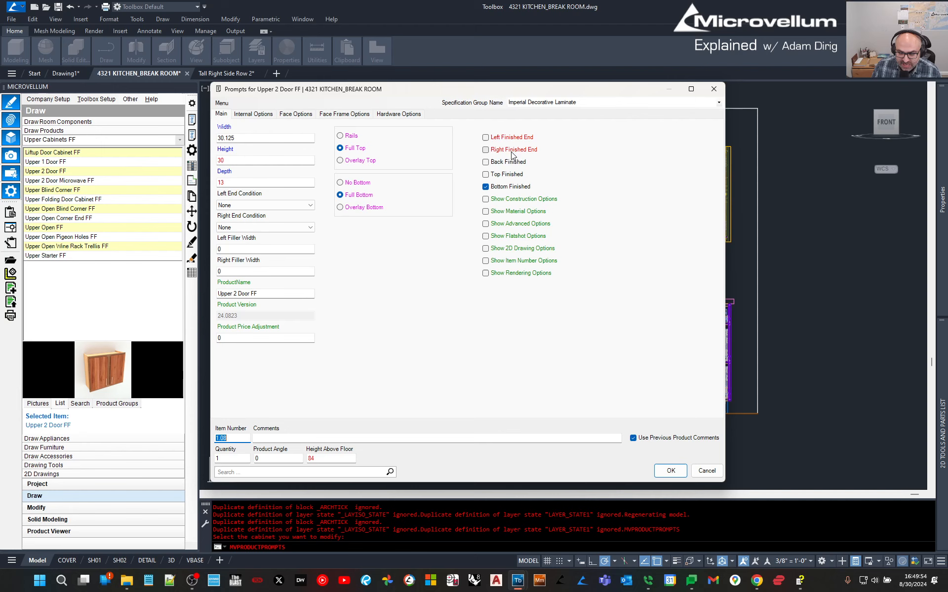
left_click(671, 477)
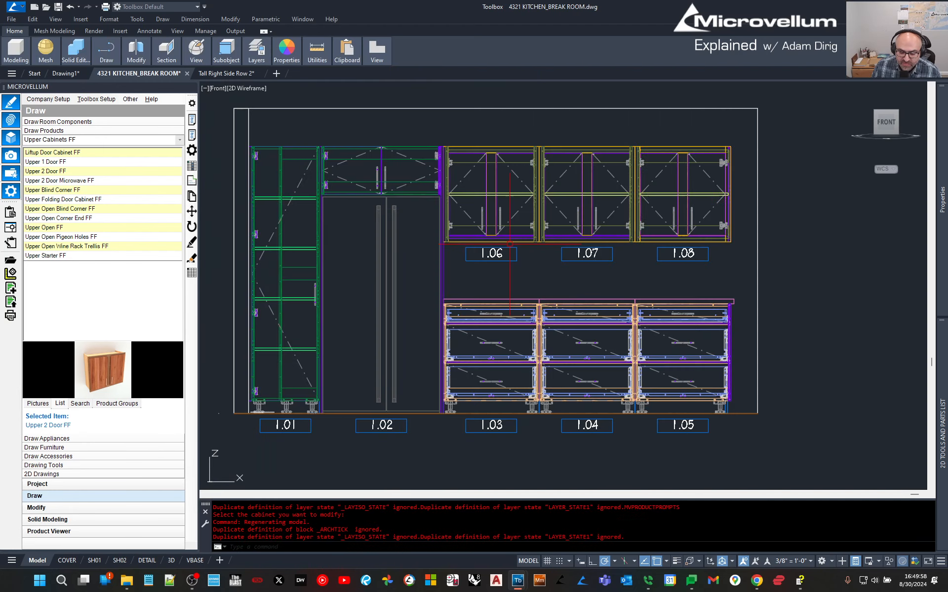
scroll(571, 277, "down", 2)
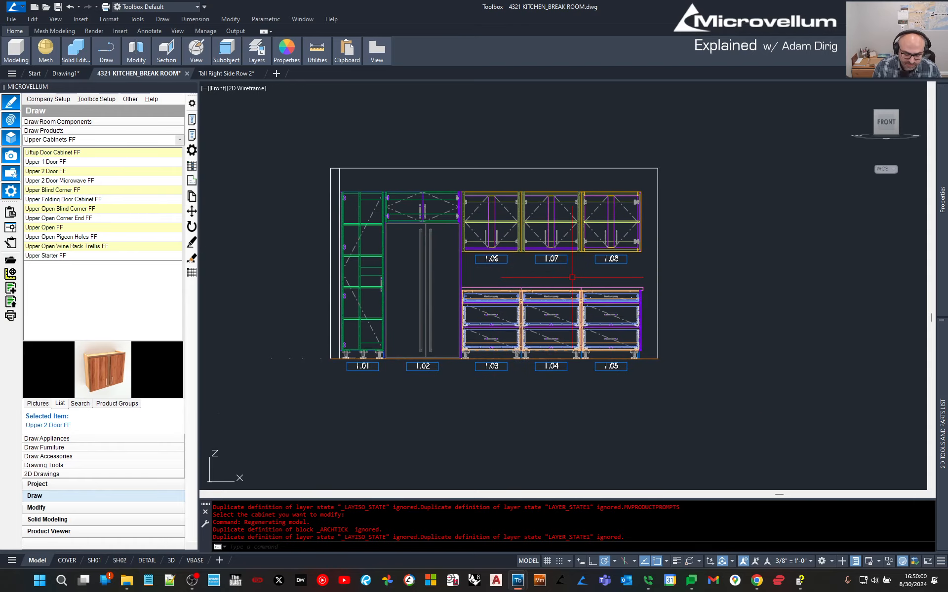
type("orbit")
key("Return")
left_click_drag(615, 268, 632, 255)
scroll(632, 255, "up", 5)
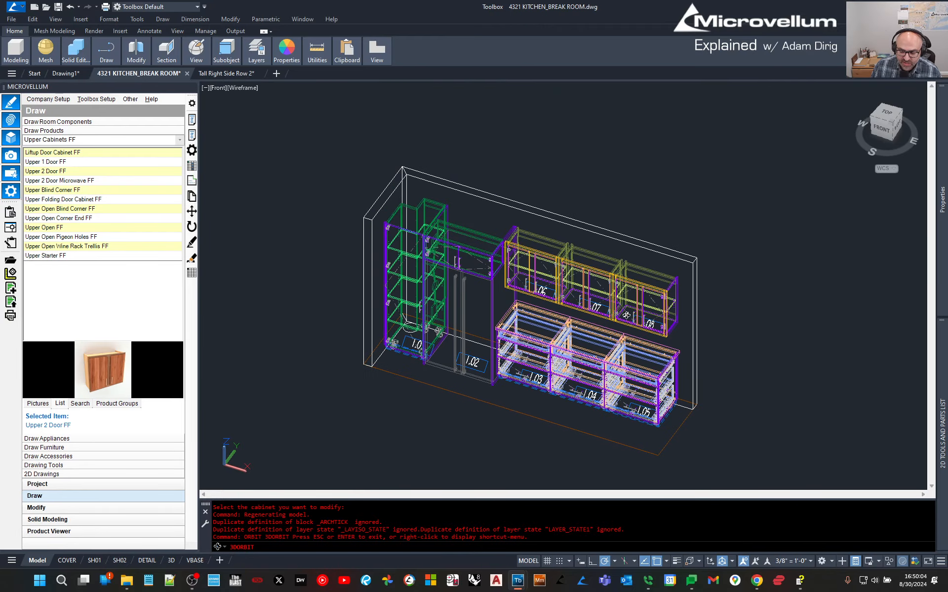
left_click_drag(632, 302, 677, 312)
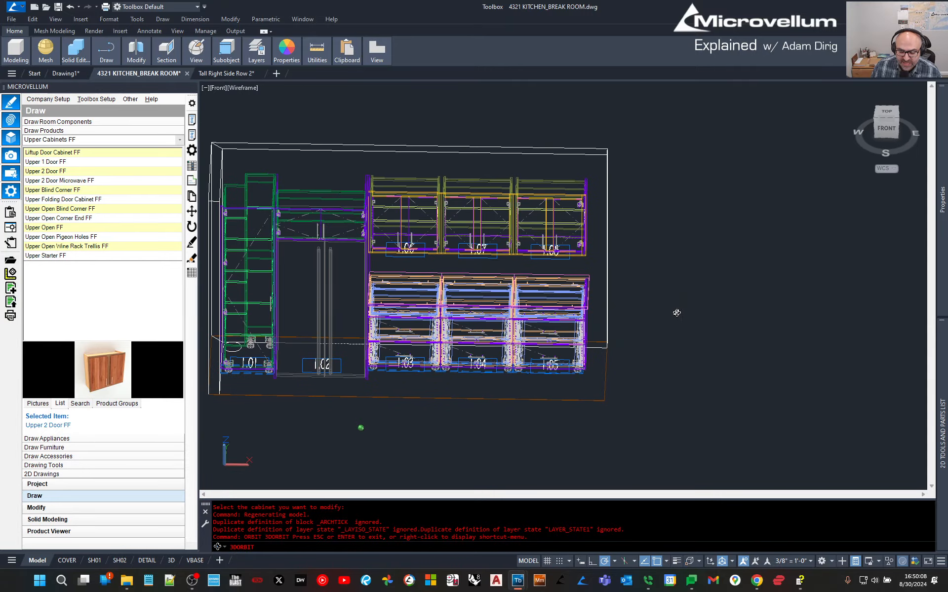
key("Escape")
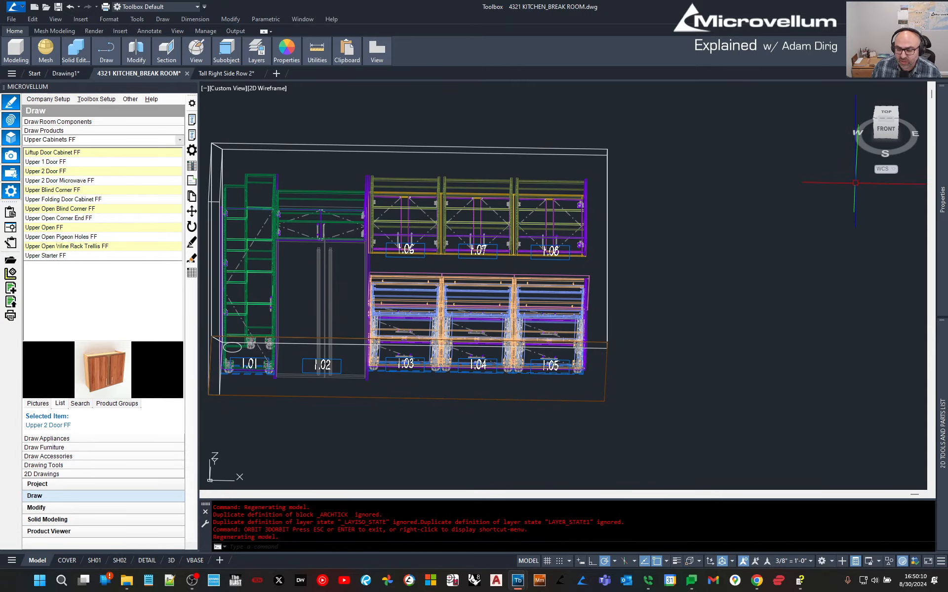
left_click(883, 132)
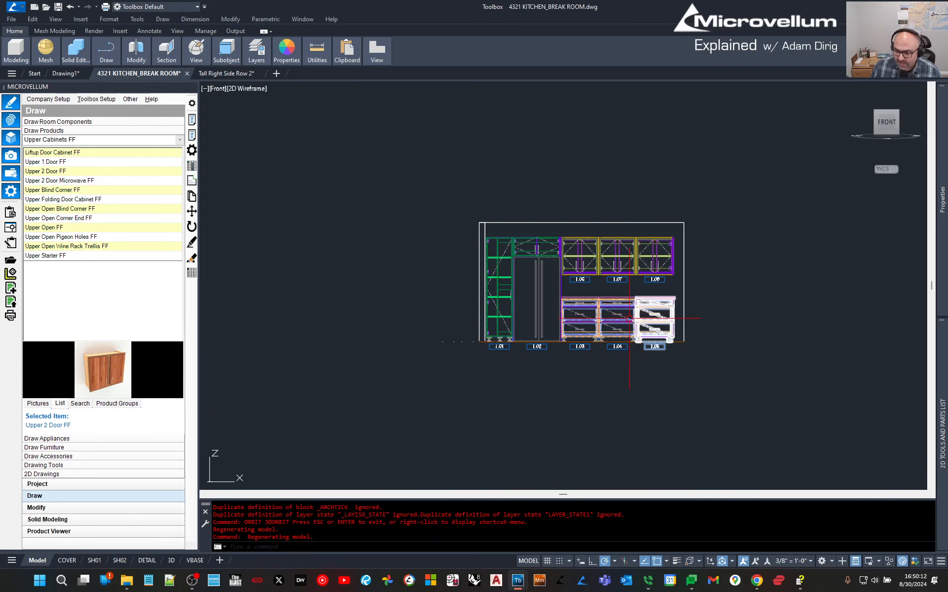
scroll(629, 286, "up", 3)
scroll(647, 318, "up", 1)
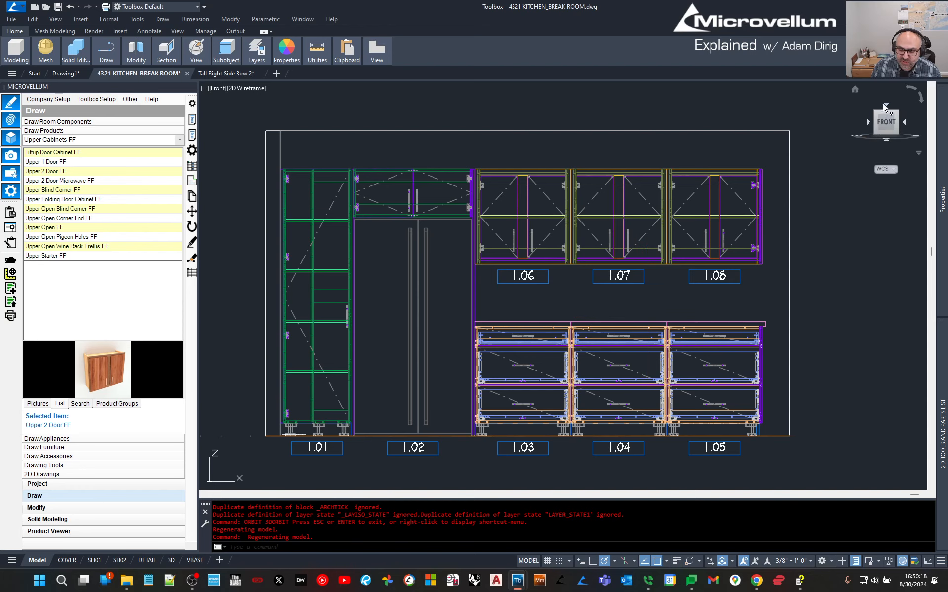
Browse the product groups and cycle the Microvellum panel through Modify, Project and Draw tools.
left_click(118, 405)
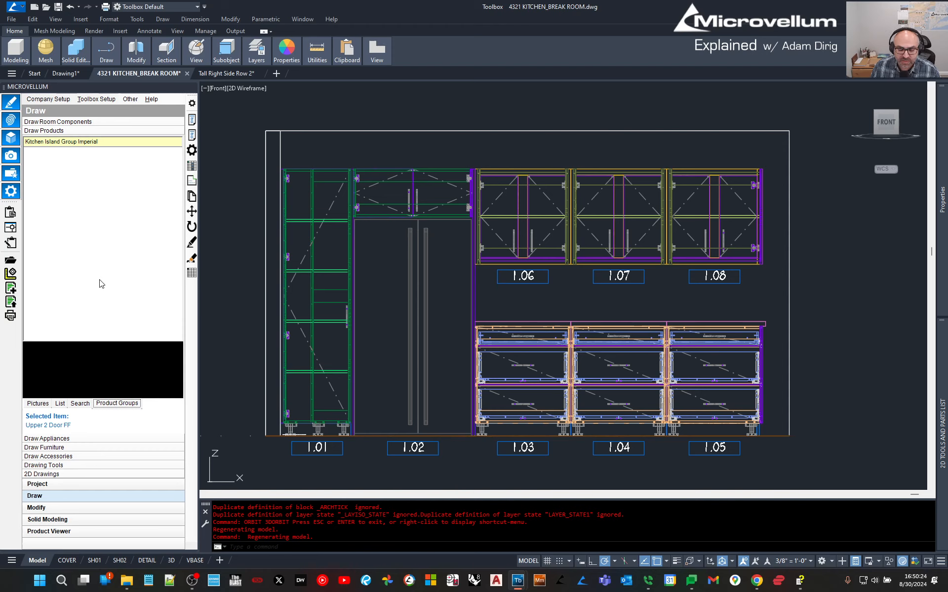
left_click(68, 142)
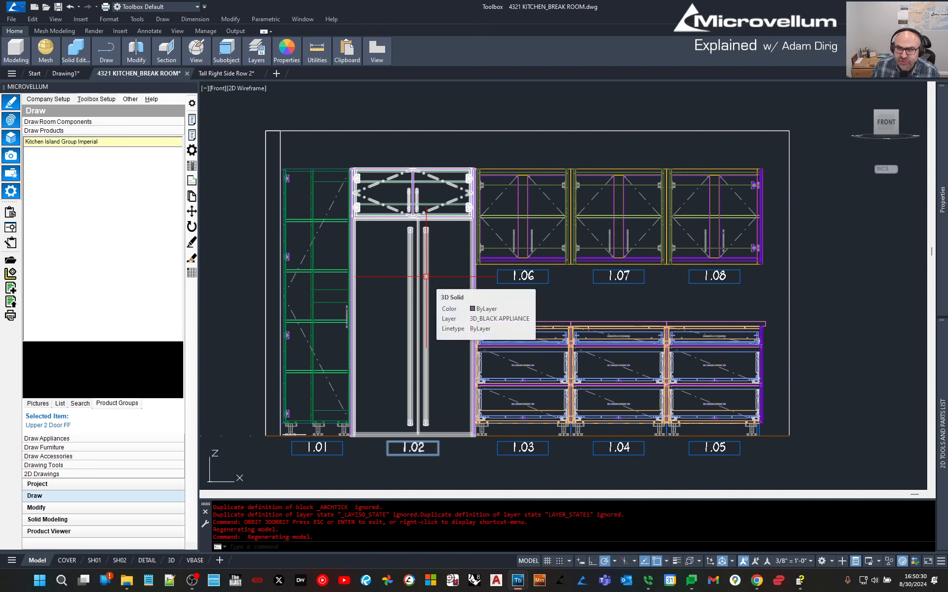
key("ctrl+a")
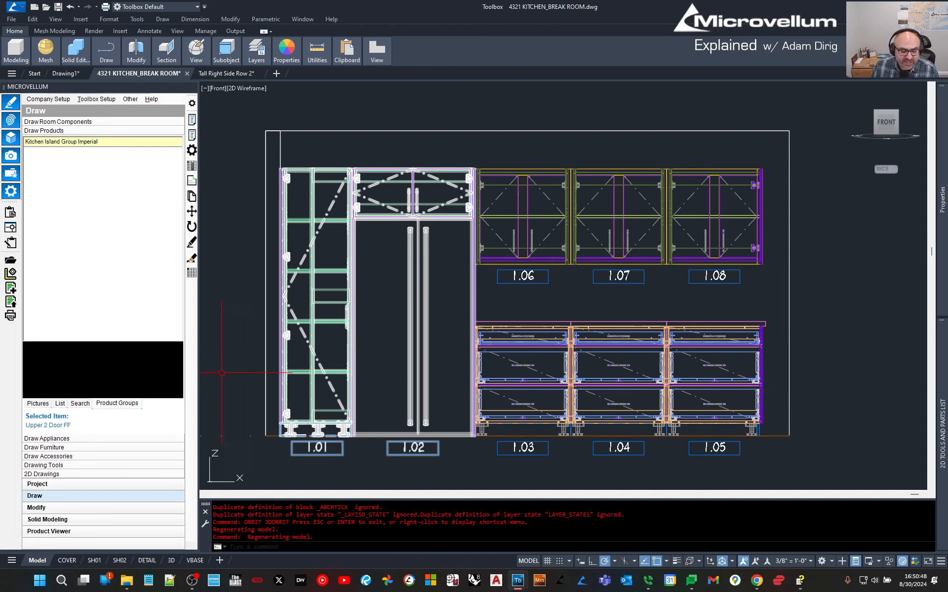
left_click(37, 508)
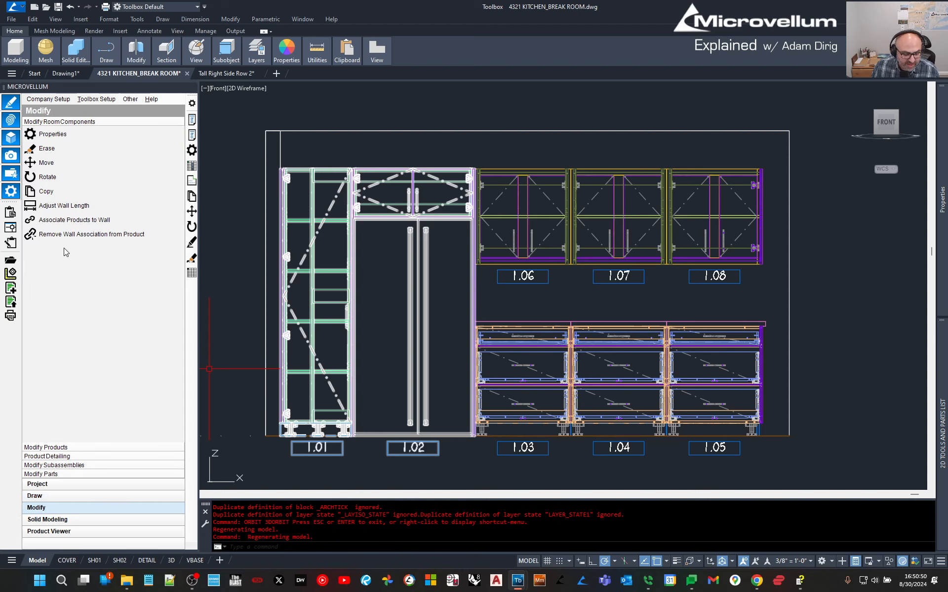
left_click(43, 447)
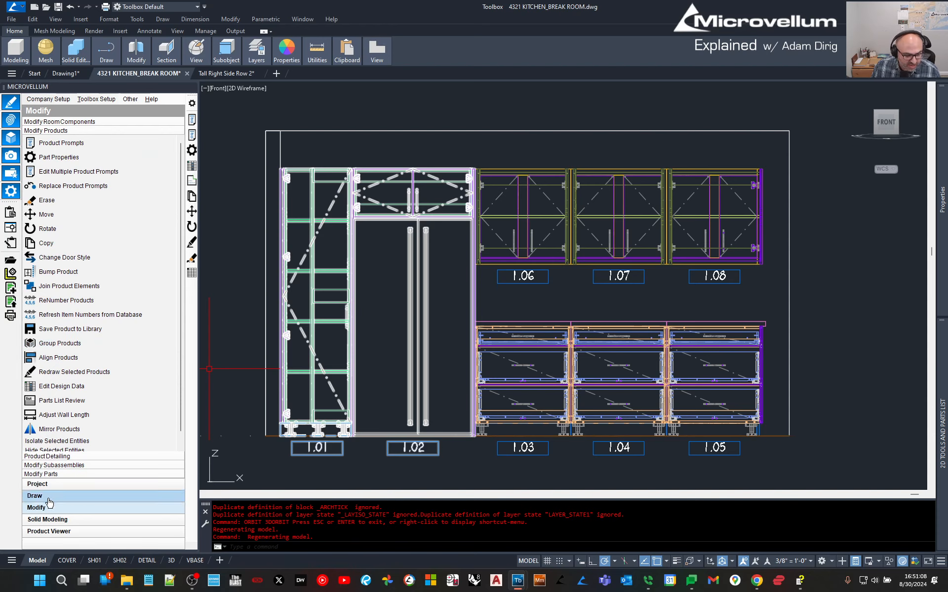
left_click(42, 485)
left_click(43, 495)
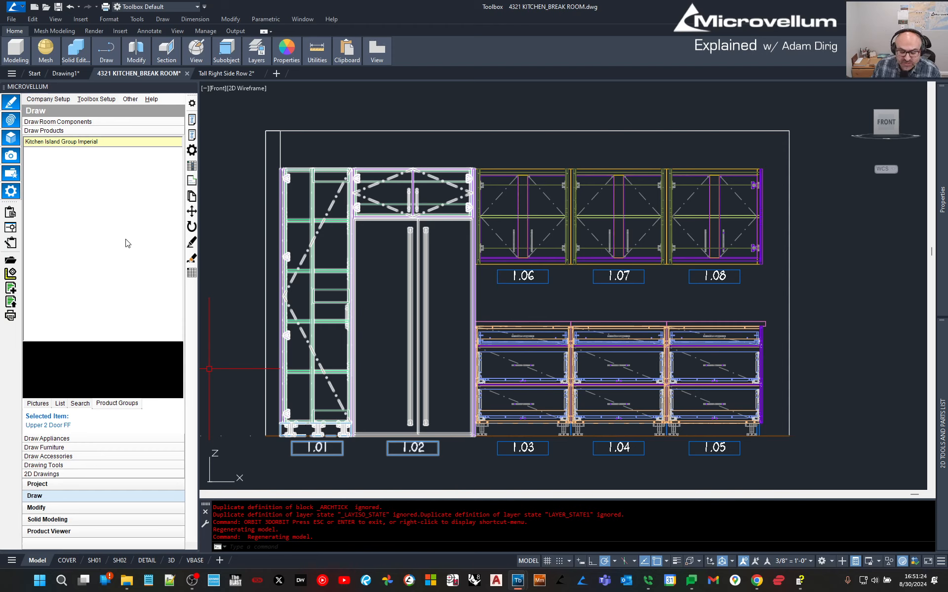
Show Upper Cabinets FF as pictures then as a list, then switch to the VBASE layout.
left_click(35, 403)
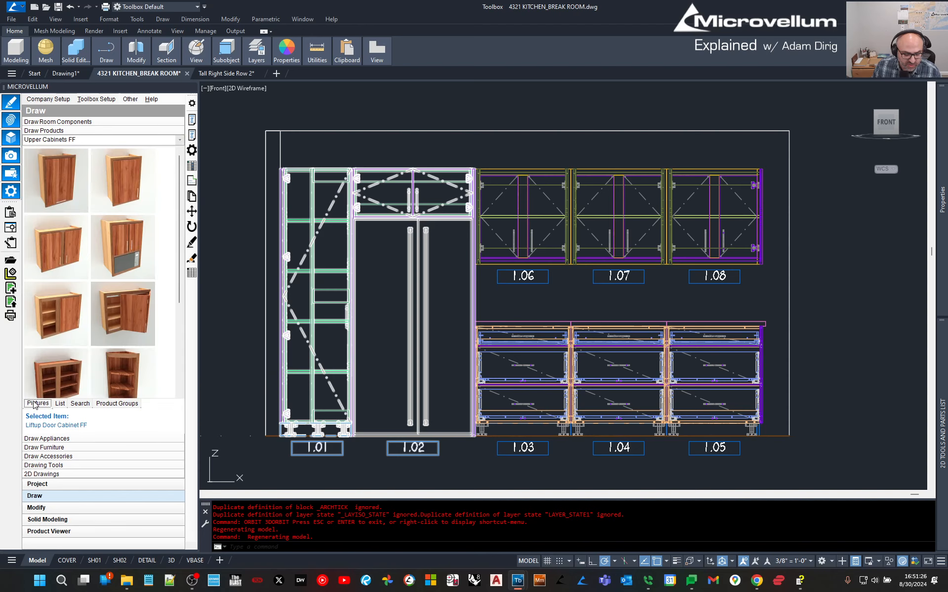
left_click(61, 404)
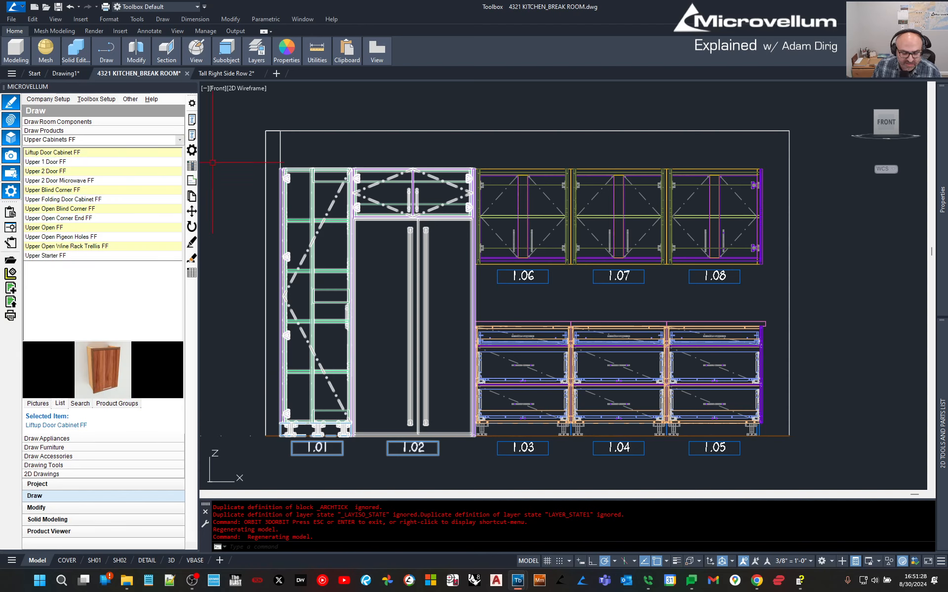
left_click(245, 264)
left_click(245, 264)
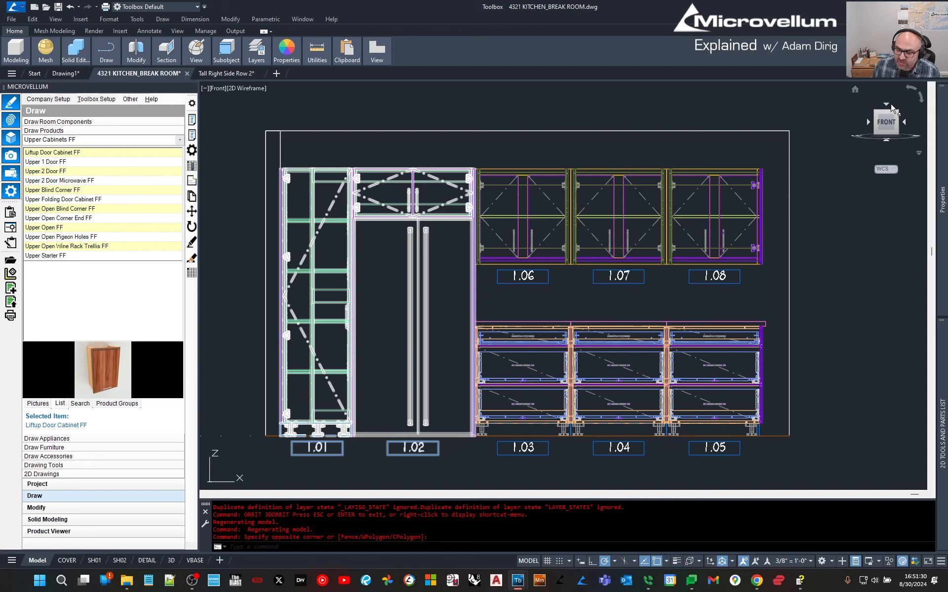
left_click(870, 284)
left_click(870, 284)
left_click(171, 562)
left_click(195, 561)
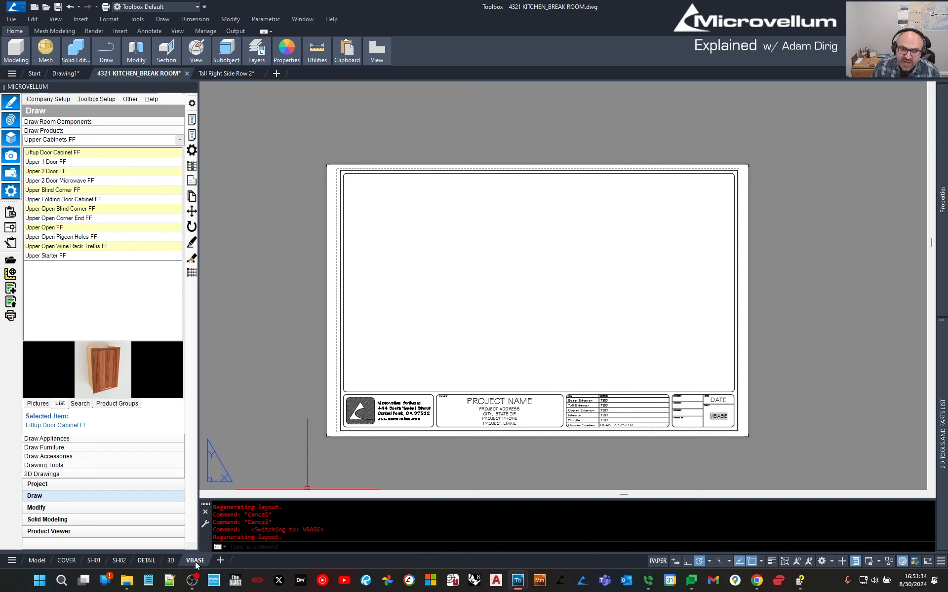
Fit the VBASE sheet in view, then return to the model-space elevation of cabinets 1.01–1.08, clearing selections.
middle_click(528, 314)
middle_click(529, 314)
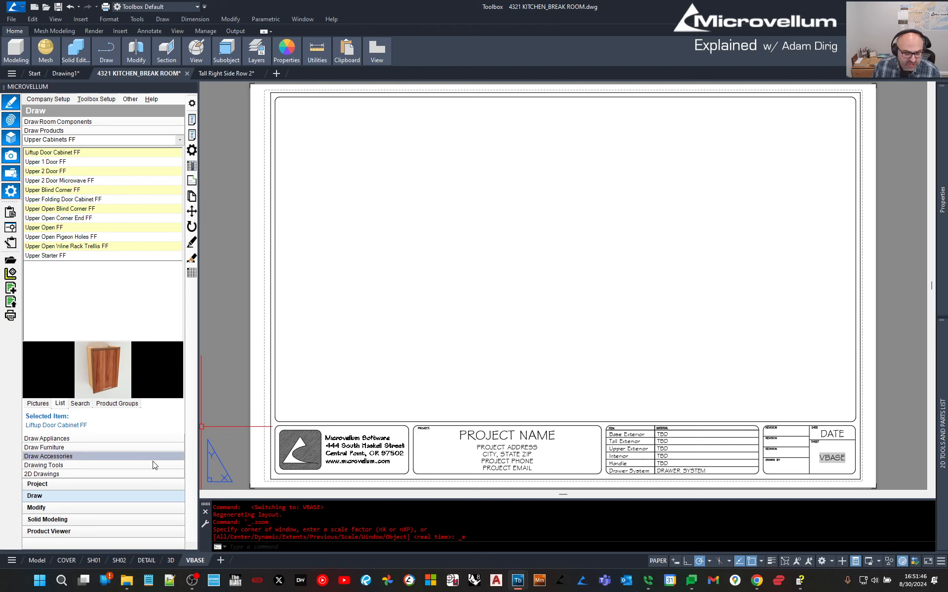
left_click(37, 561)
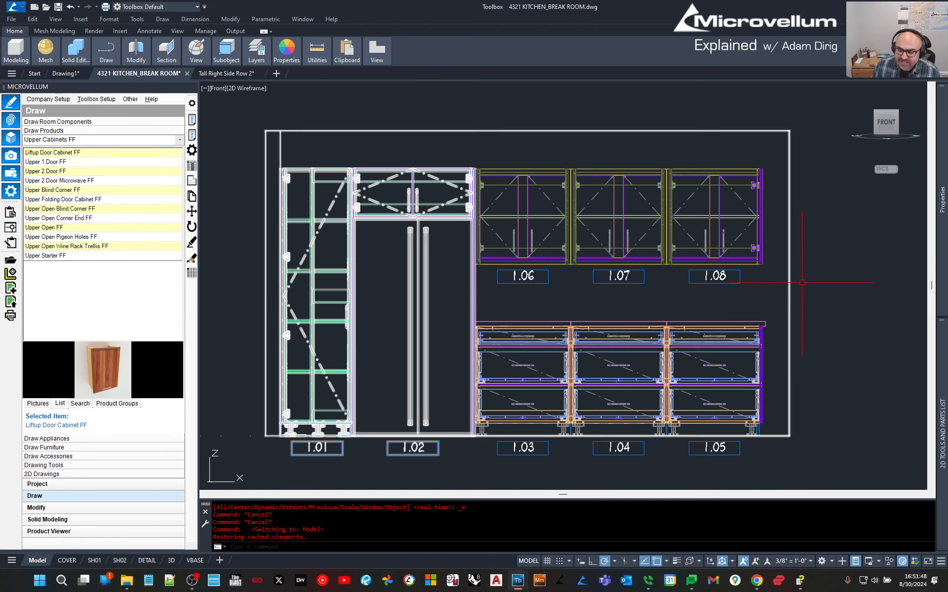
key("Escape")
left_click(840, 274)
left_click(822, 240)
key("Escape")
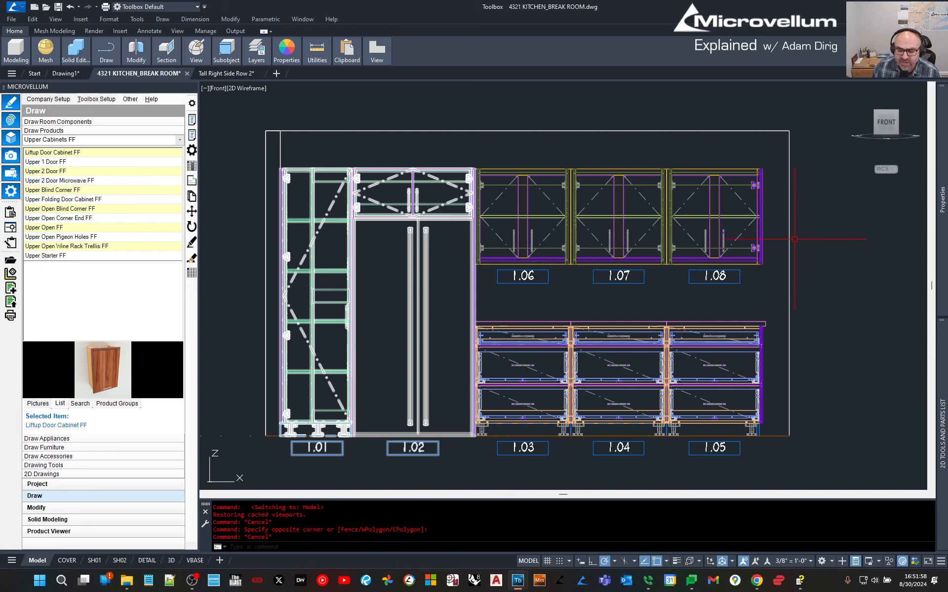
left_click(215, 332)
left_click(237, 298)
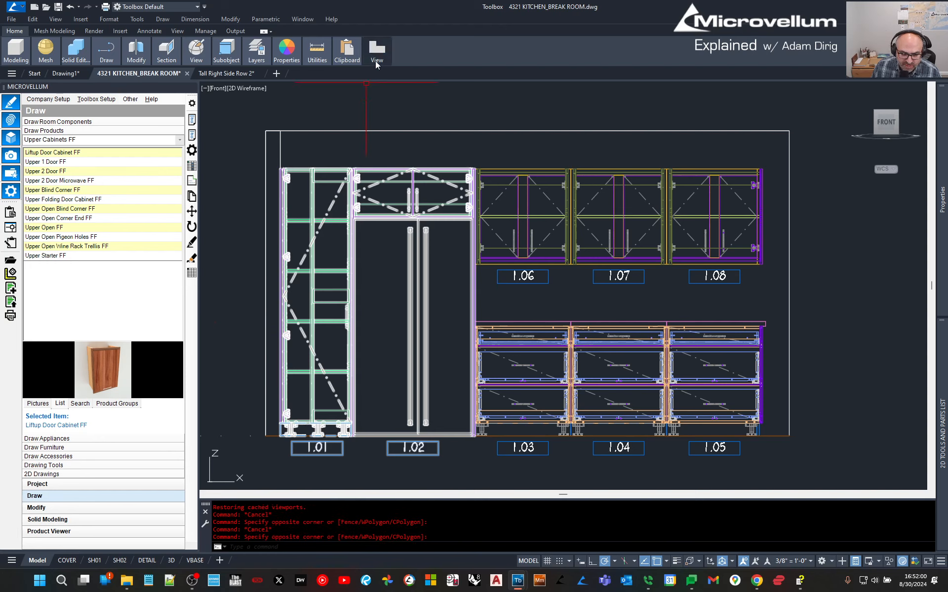
Create a base view of the whole cabinet elevation from model space on the VBASE sheet.
mouse_move(377, 59)
left_click(375, 92)
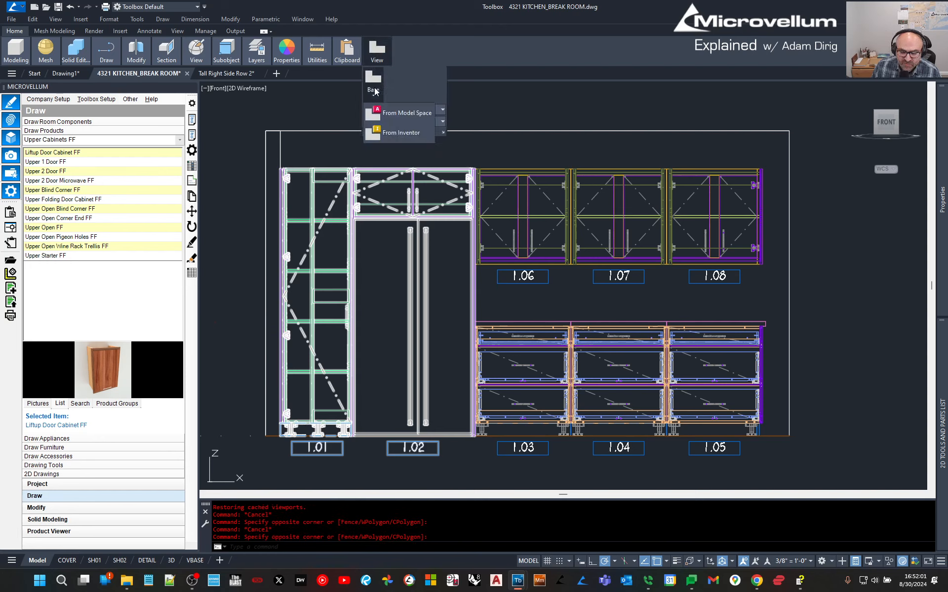
left_click(389, 113)
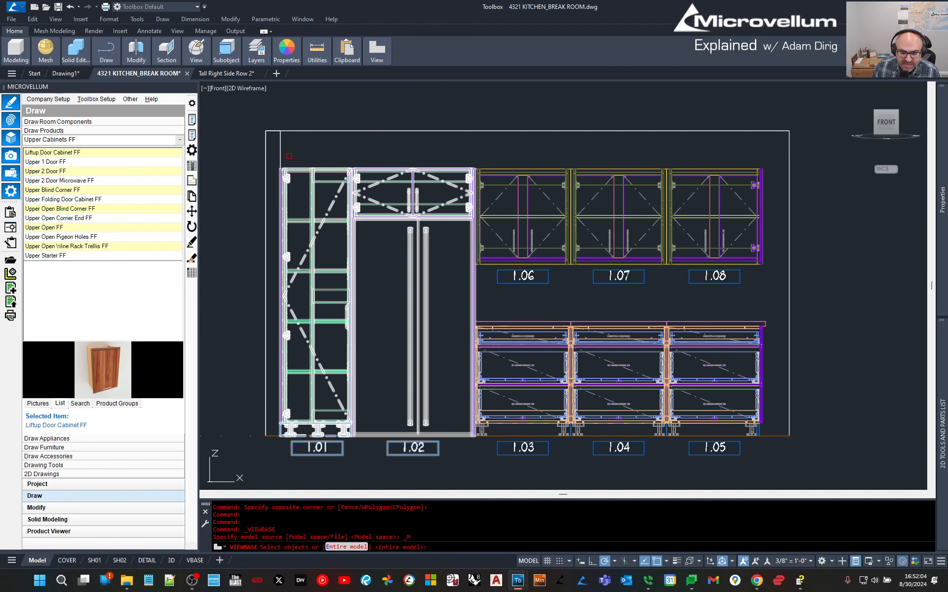
left_click(810, 471)
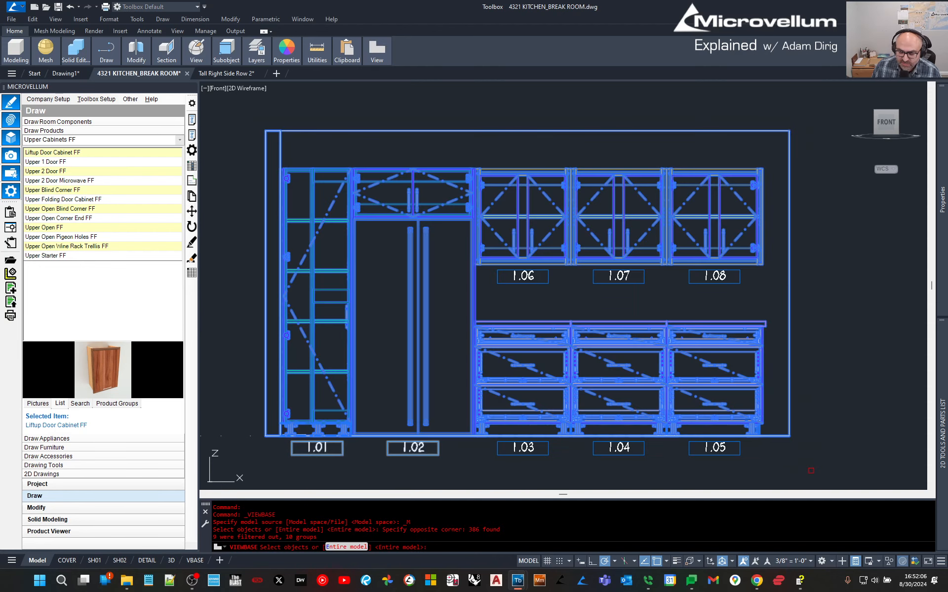
key("Return")
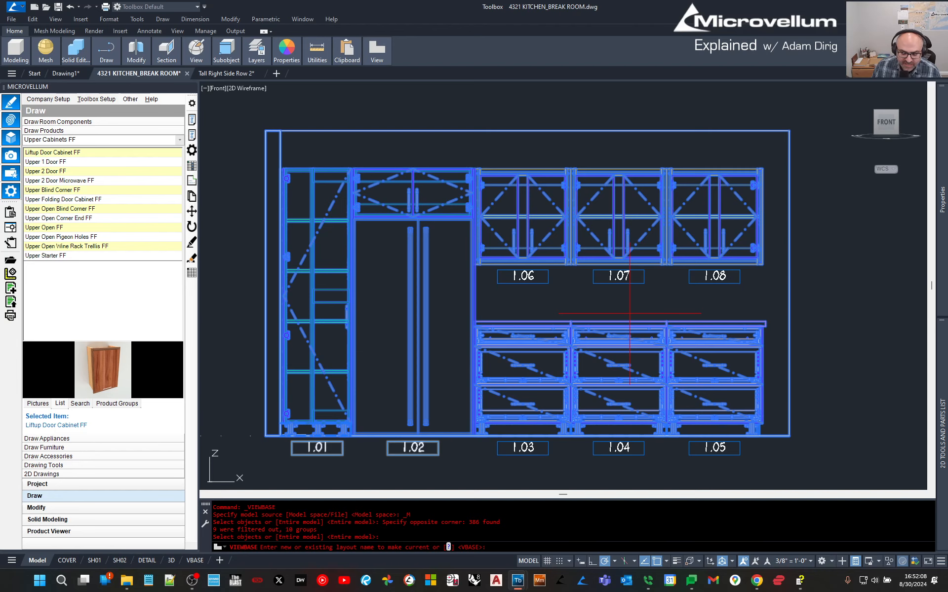
key("Return")
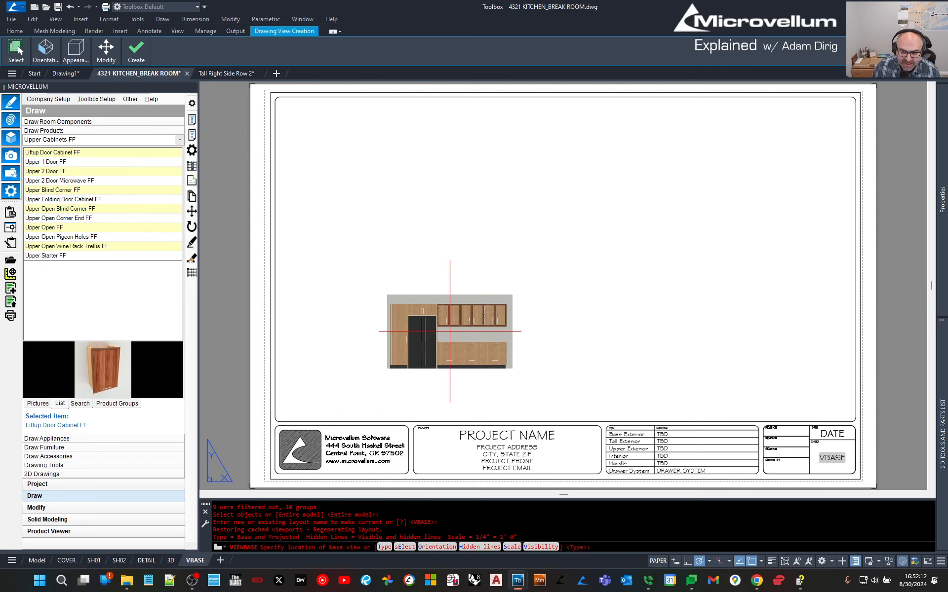
left_click(459, 313)
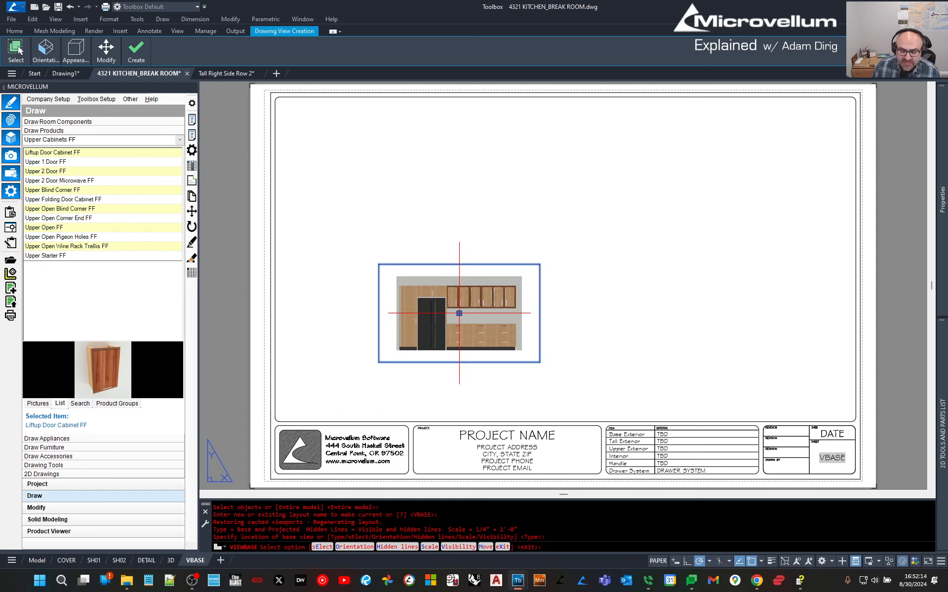
key("Return")
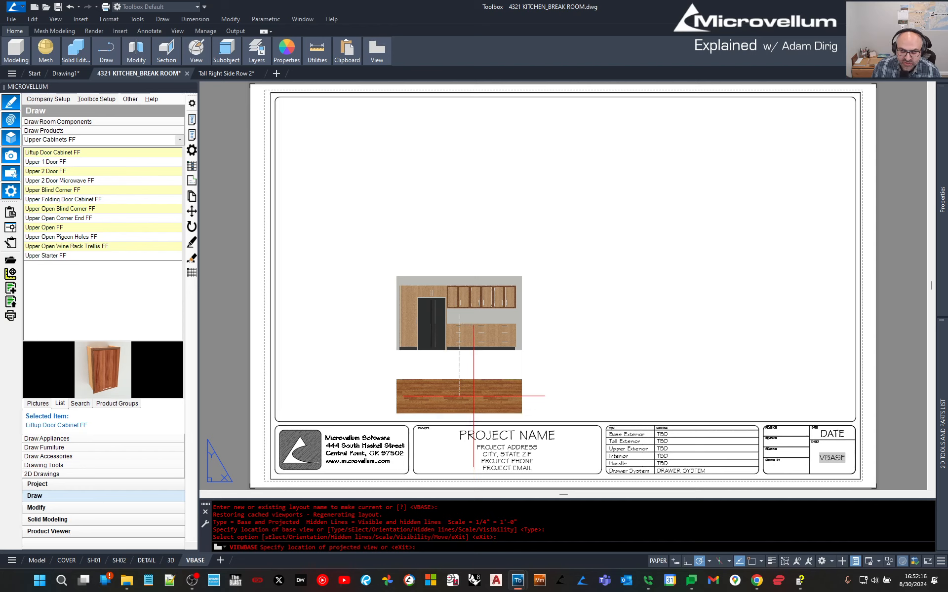
key("Return")
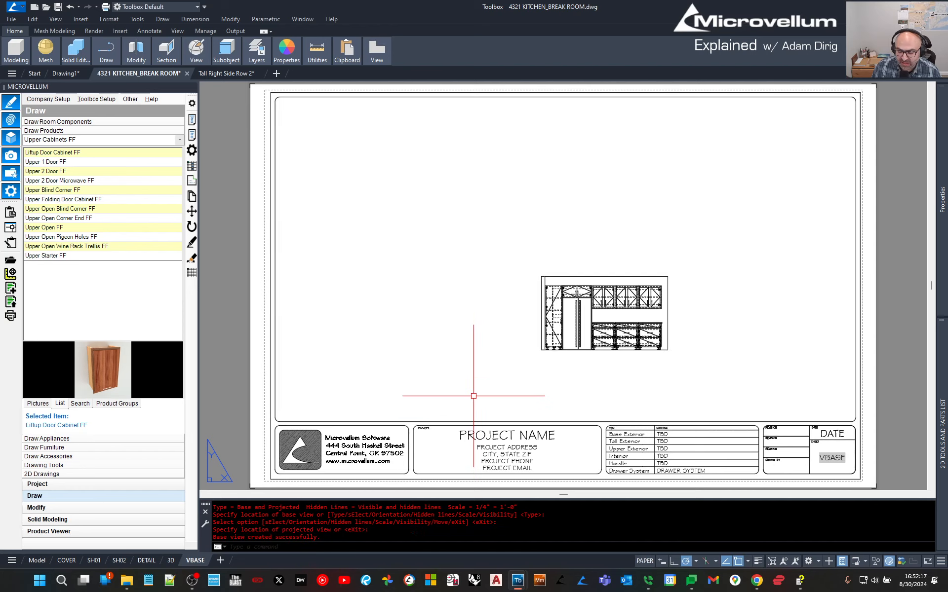
Set the base view's scale to 1/2" = 1'-0".
left_click(608, 313)
left_click(605, 313)
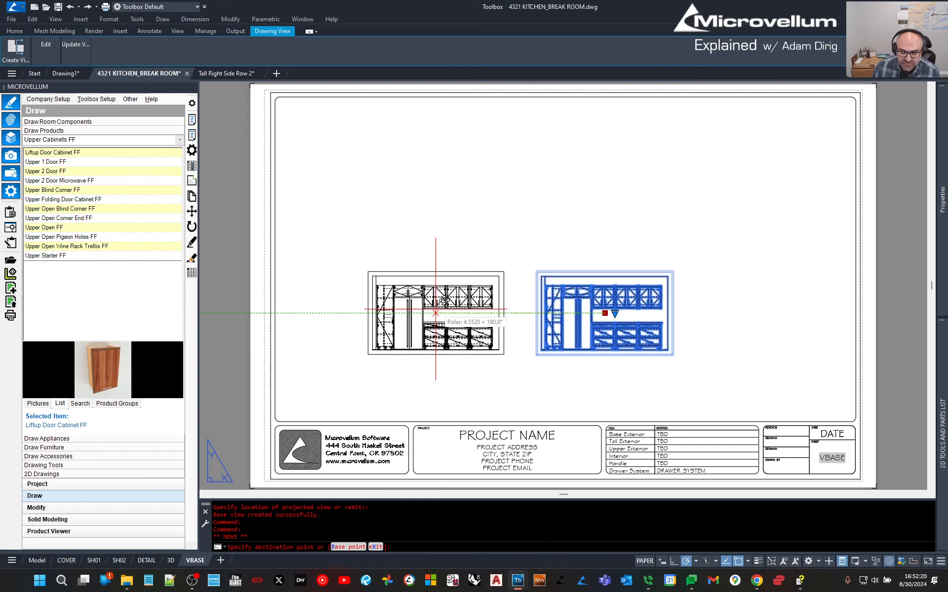
left_click(446, 314)
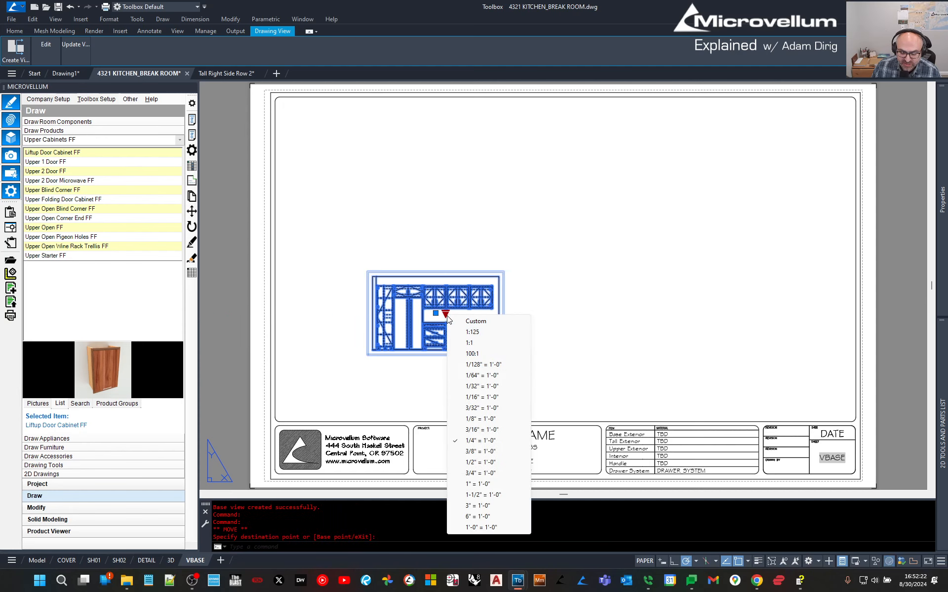
left_click(478, 465)
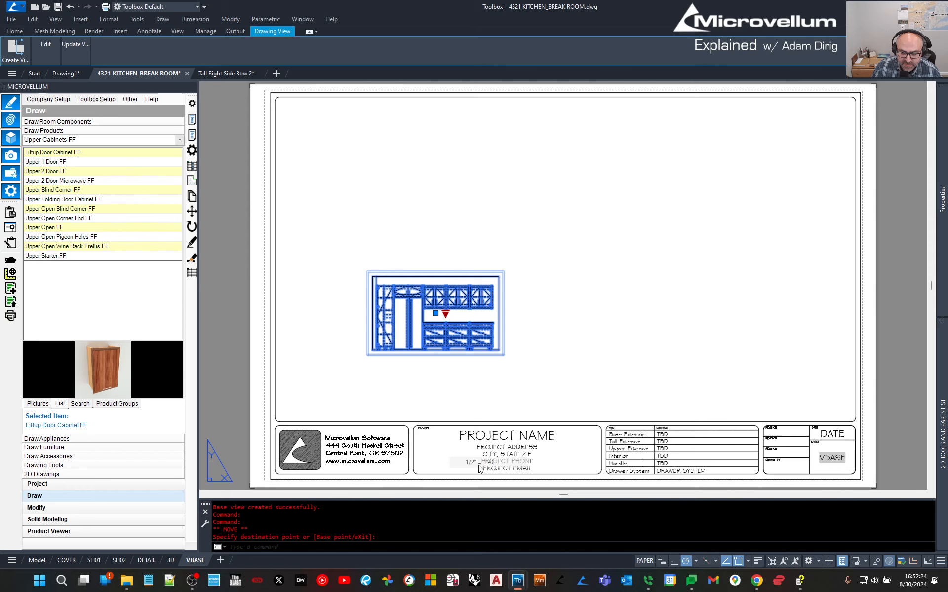
left_click(435, 313)
key("Escape")
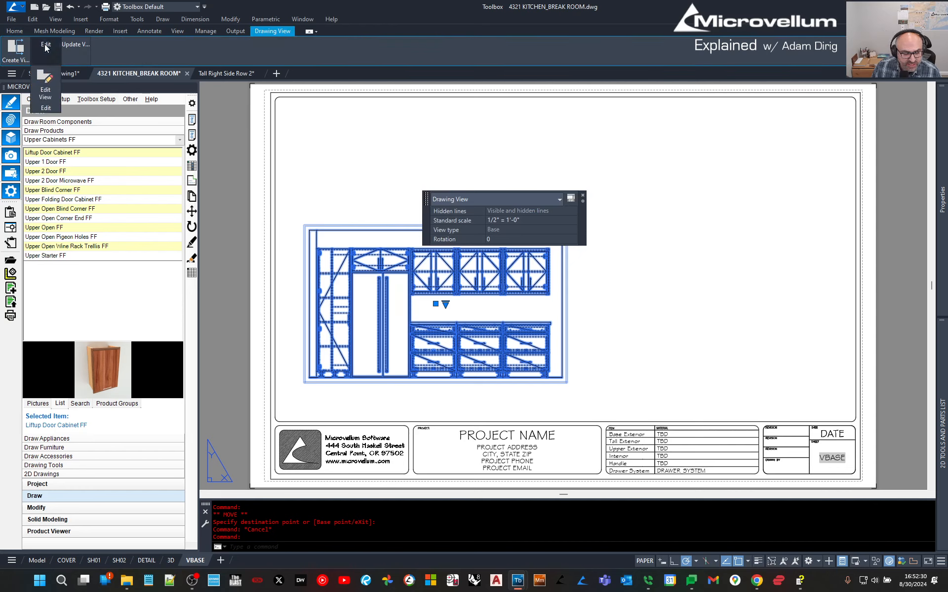
Change the elevation view's style to show visible lines only.
left_click(45, 45)
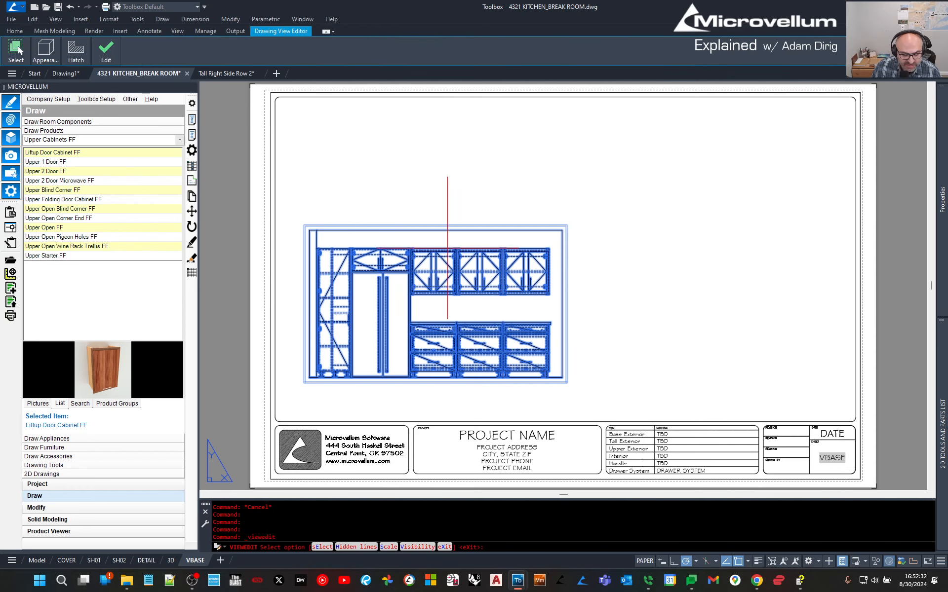
left_click(347, 548)
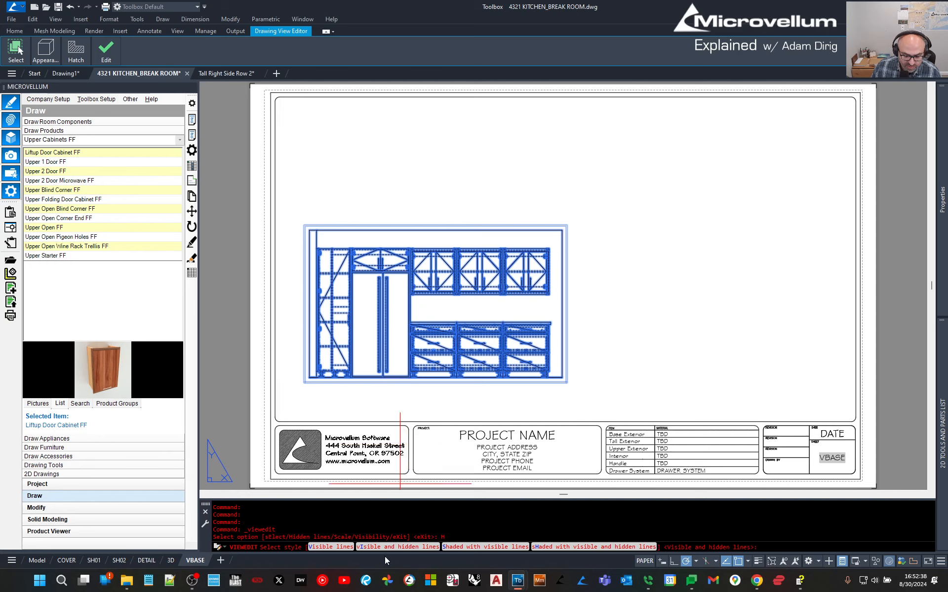
left_click(339, 548)
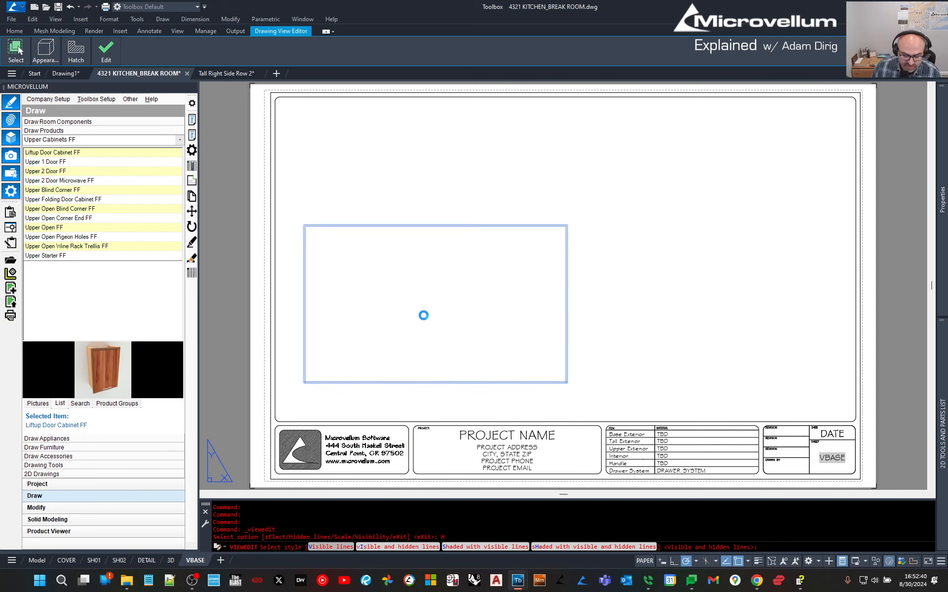
key("Escape")
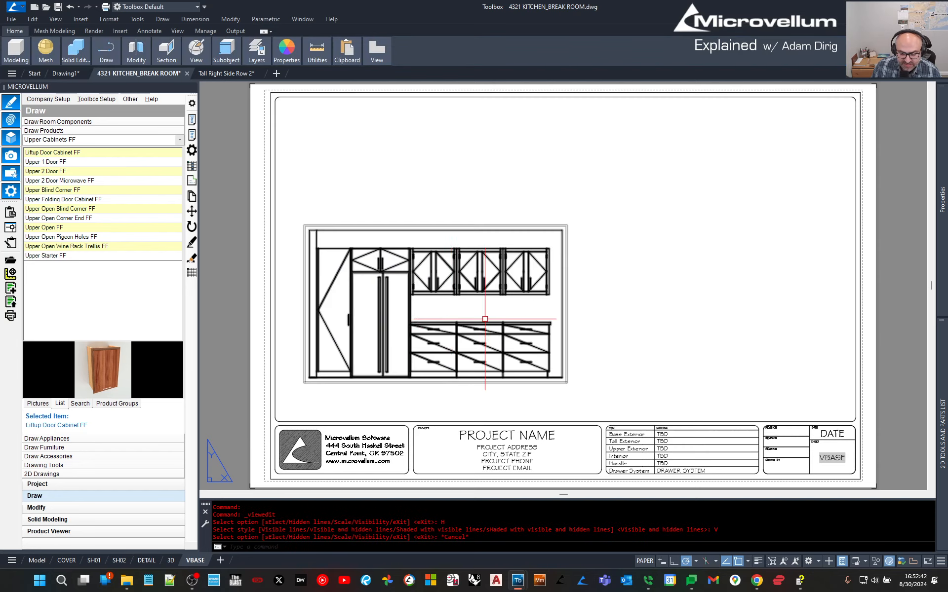
Check the elevation view's edge visibility options, then reselect the view and show the Create View options.
left_click(442, 319)
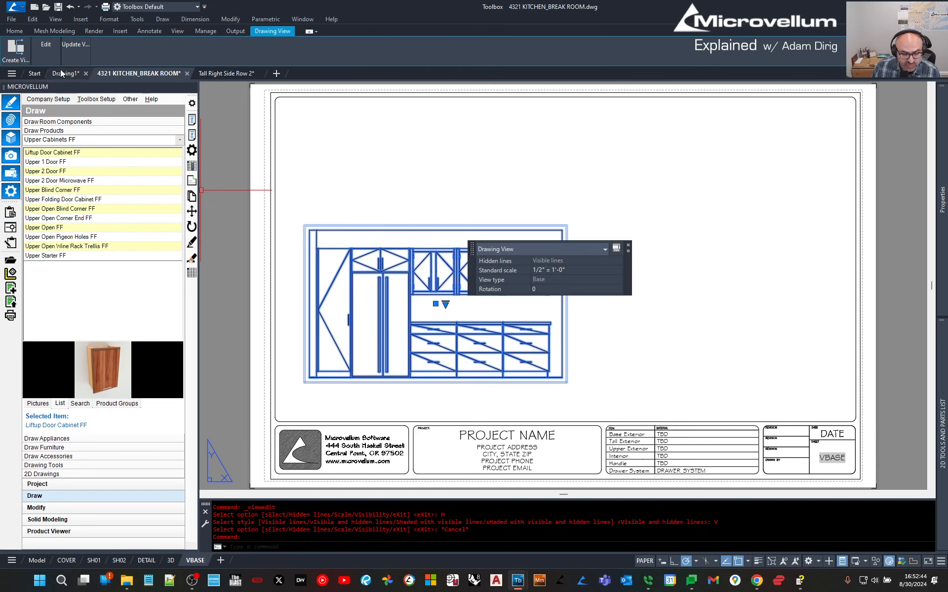
mouse_move(48, 48)
left_click(45, 82)
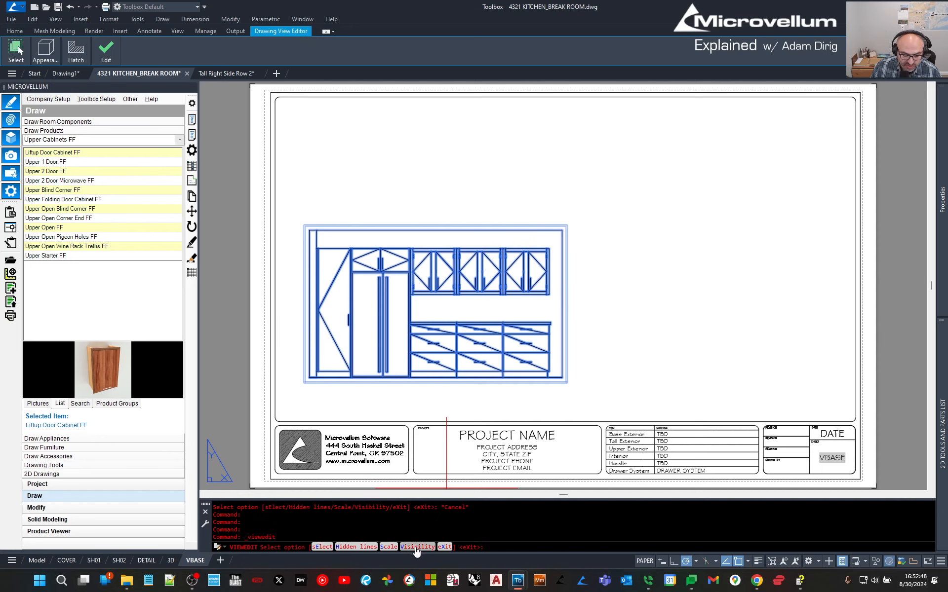
left_click(417, 547)
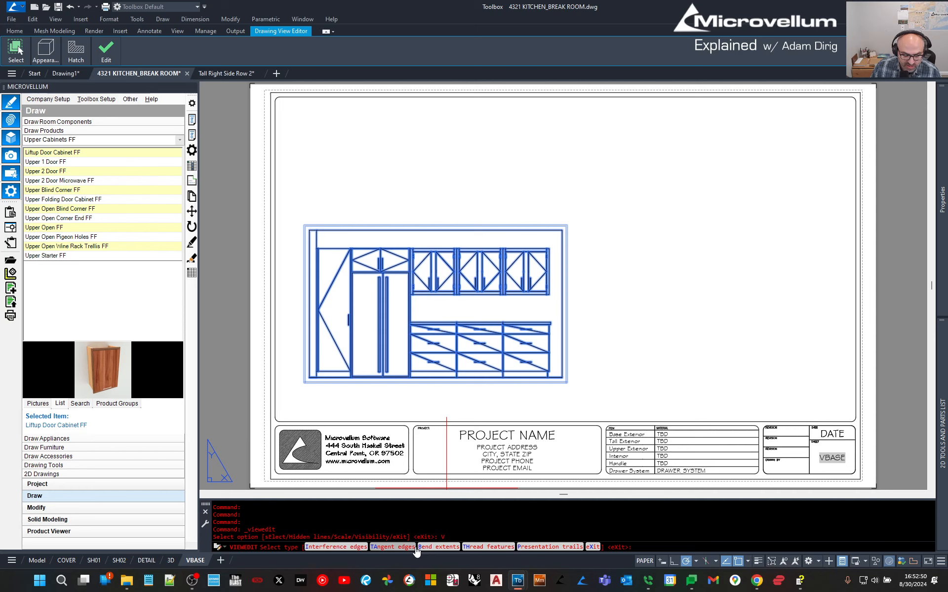
key("Escape")
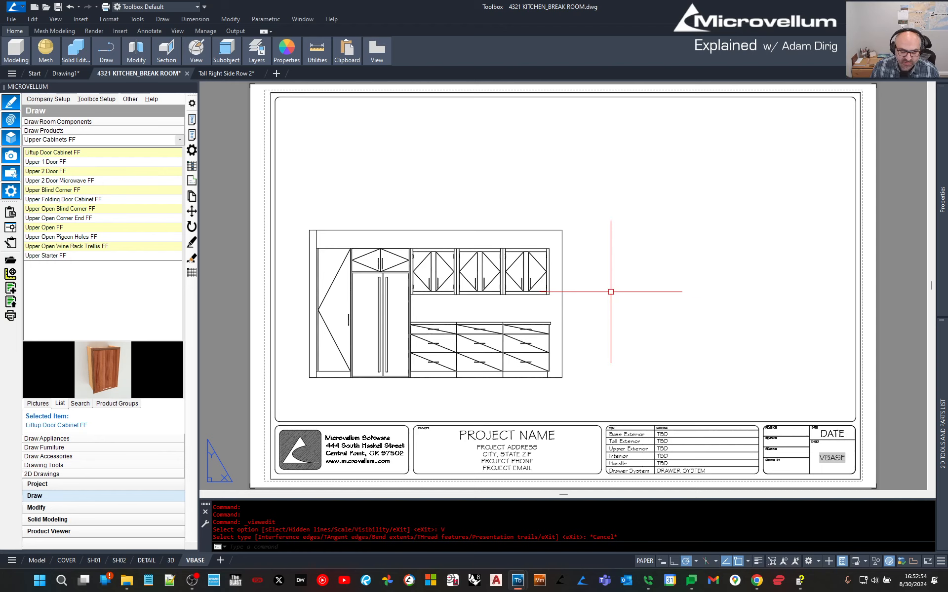
left_click(486, 339)
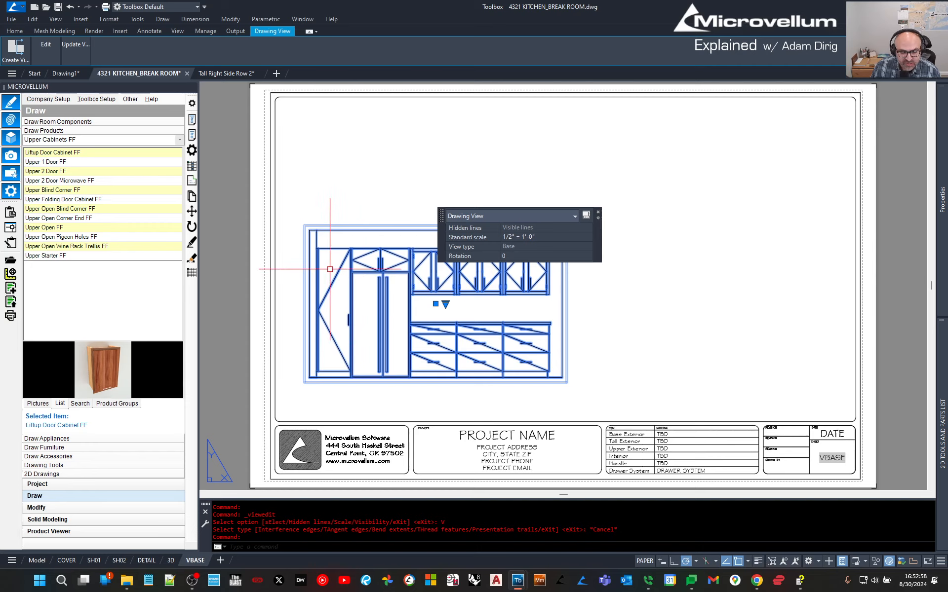
left_click(21, 58)
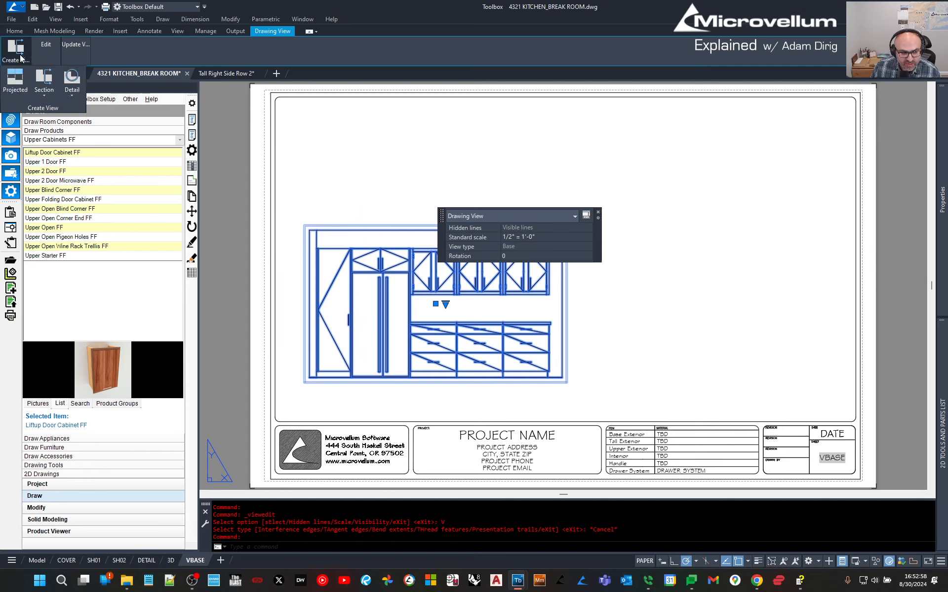
Place a projected isometric view of the elevation in the sheet's upper right.
left_click(17, 87)
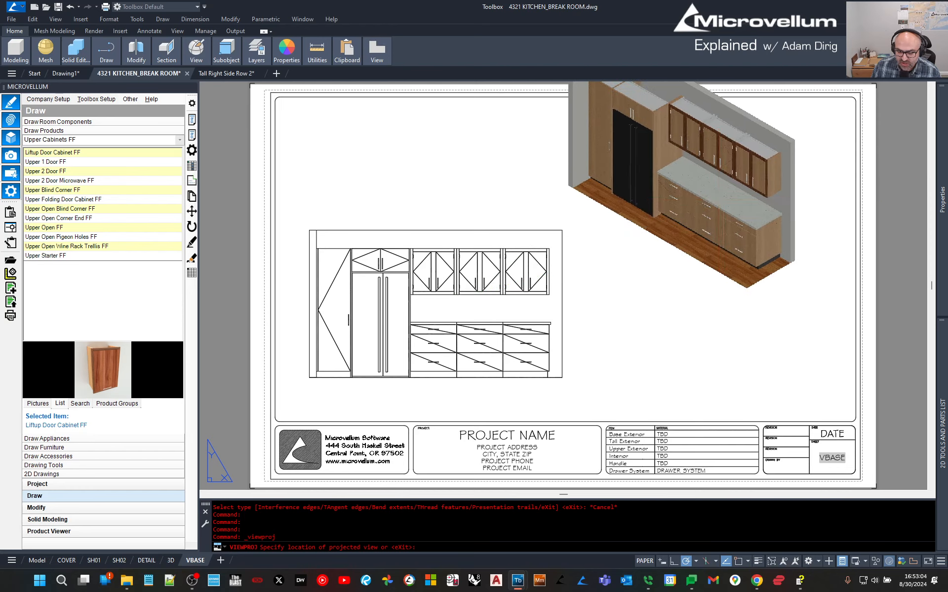
left_click(703, 189)
key("Return")
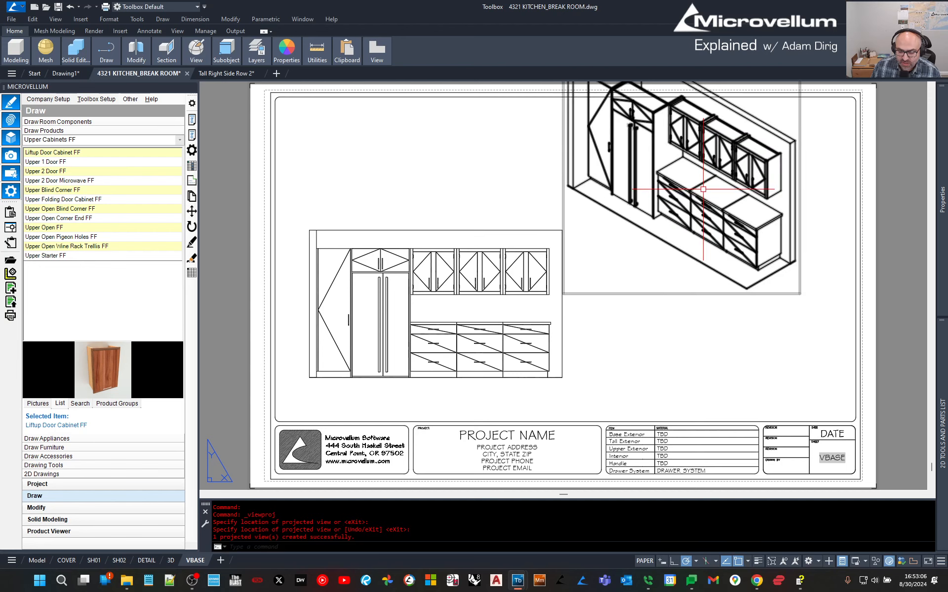
Scale the isometric view to 1/4" = 1'-0", then reselect the front elevation.
left_click(703, 189)
left_click(692, 164)
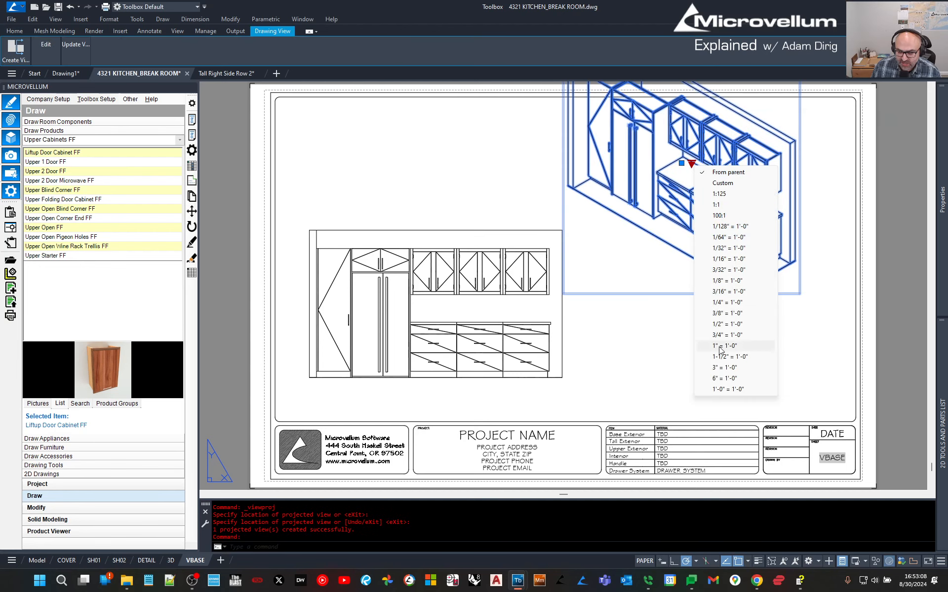
left_click(725, 302)
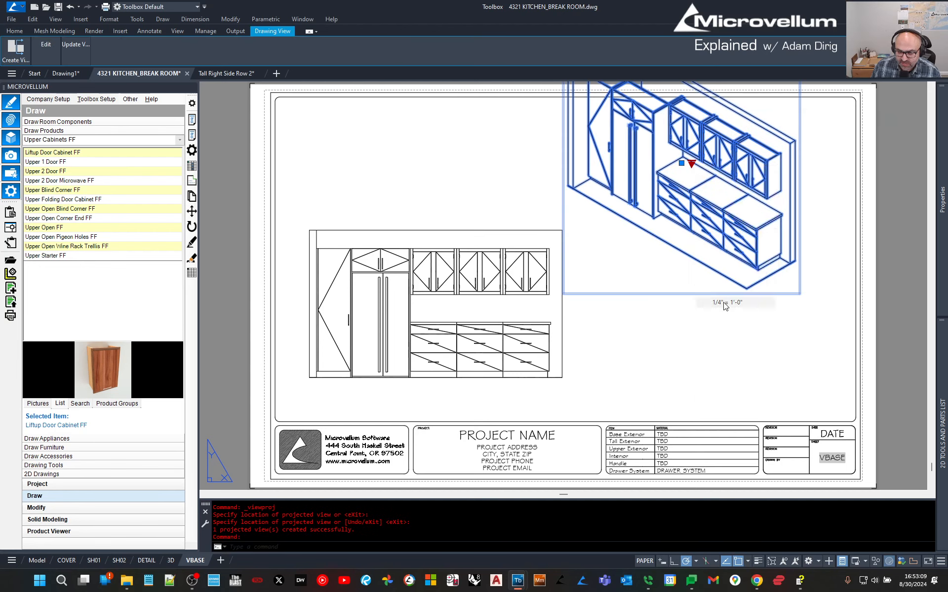
left_click(681, 164)
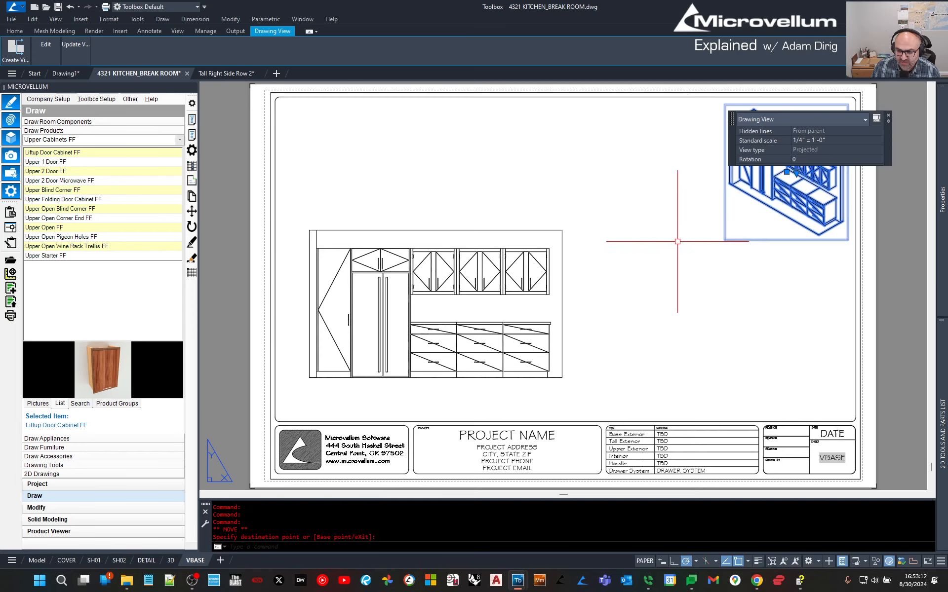
key("Escape")
left_click(390, 236)
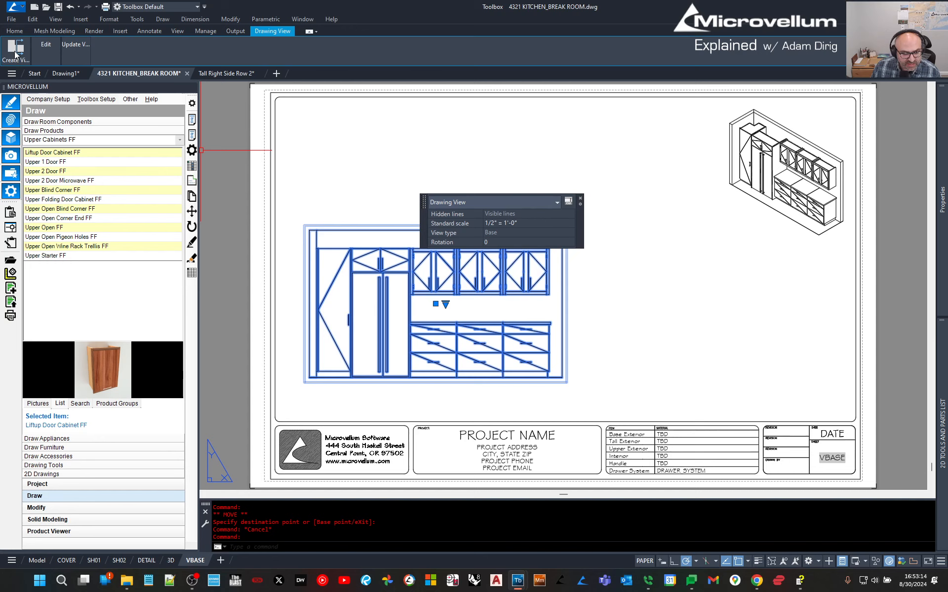
left_click(19, 51)
Cut section A-A horizontally across the elevation and place the section view above it.
left_click(42, 92)
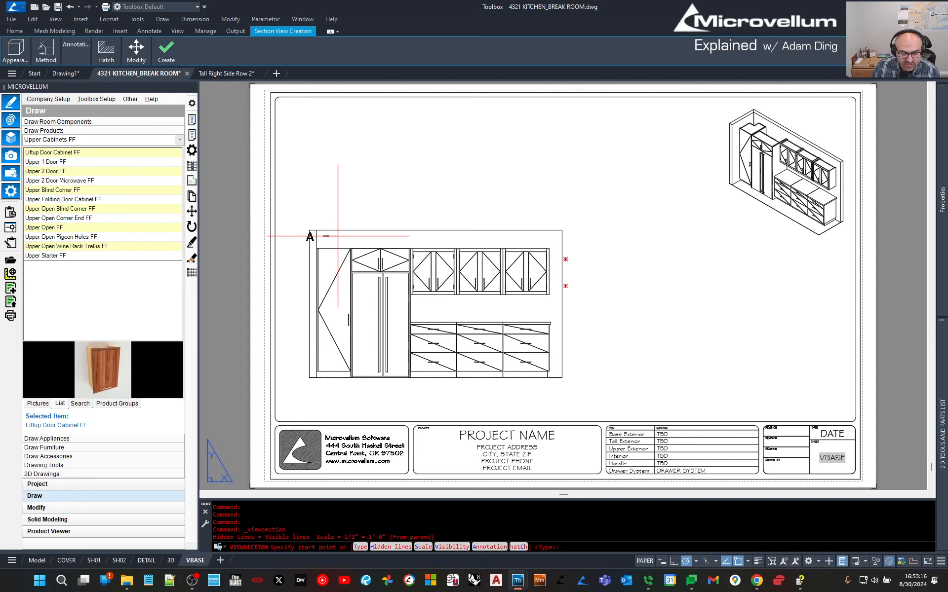
left_click(302, 259)
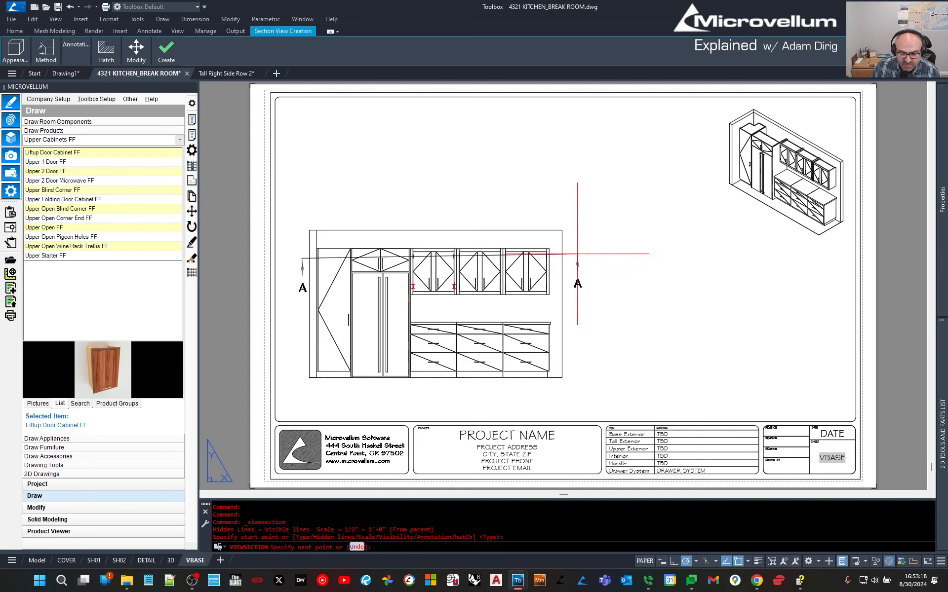
left_click(572, 259)
key("Return")
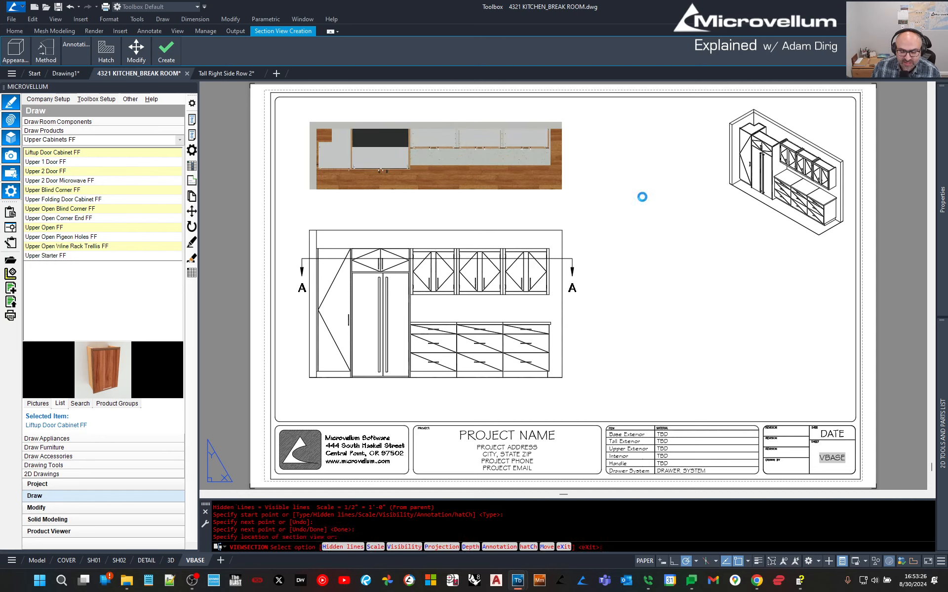
key("Return")
Delete the SECTION A-A title text from the section view.
left_click(450, 228)
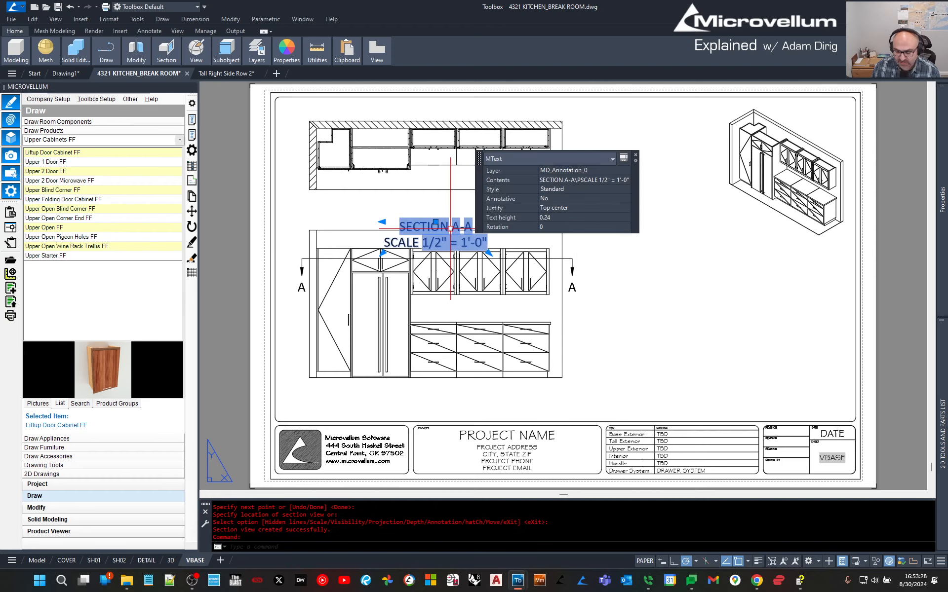
key("Delete")
scroll(446, 208, "up", 8)
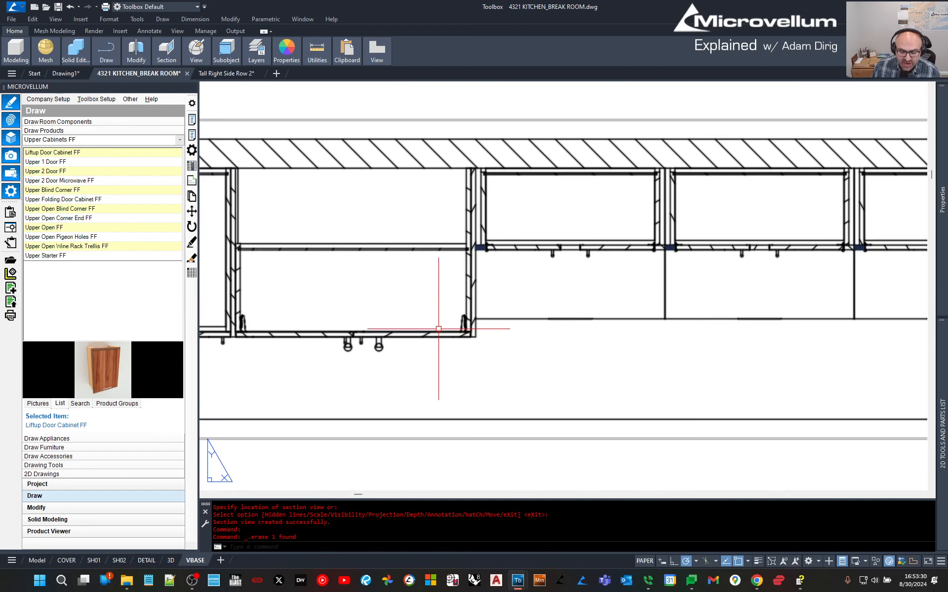
scroll(439, 328, "down", 5)
scroll(410, 283, "down", 3)
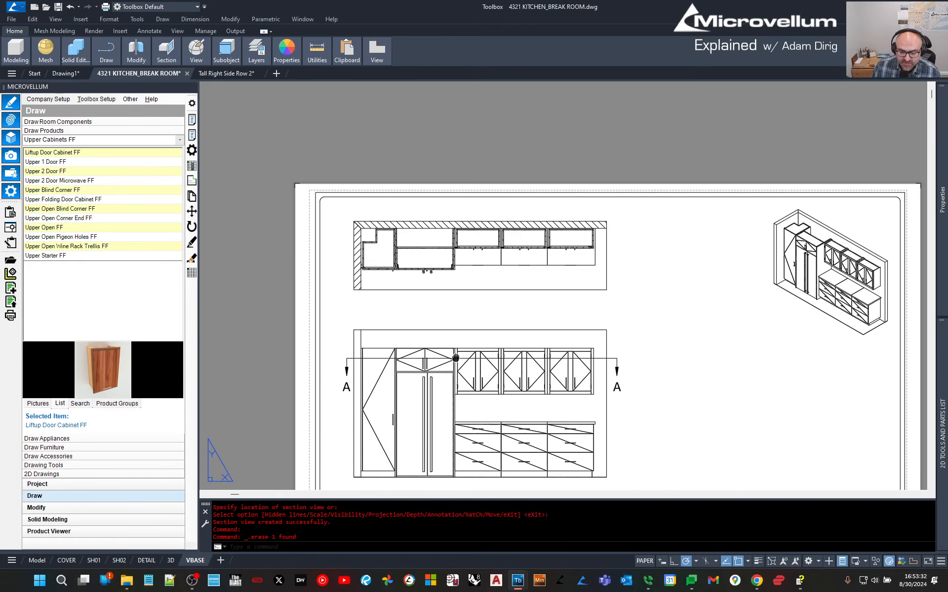
middle_click_drag(455, 358, 440, 308)
Move the A-A section cut line down across the base cabinets with MOVE.
left_click(602, 321)
type("m")
key("Return")
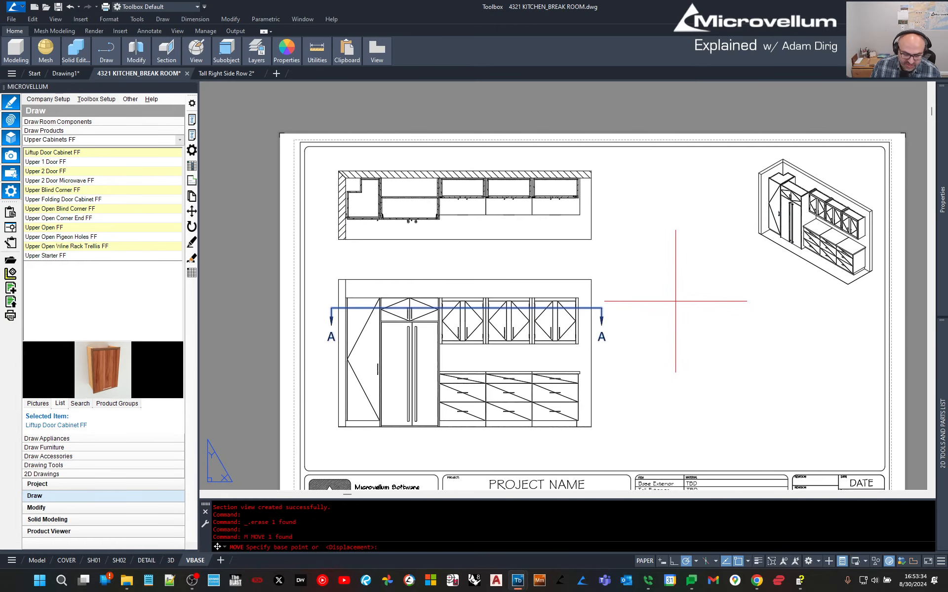
left_click(680, 293)
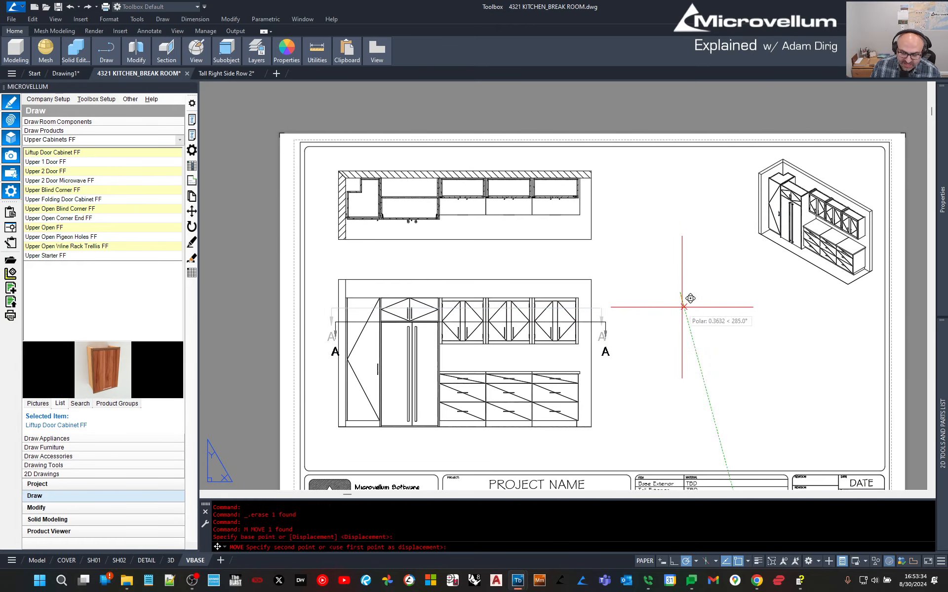
left_click(681, 364)
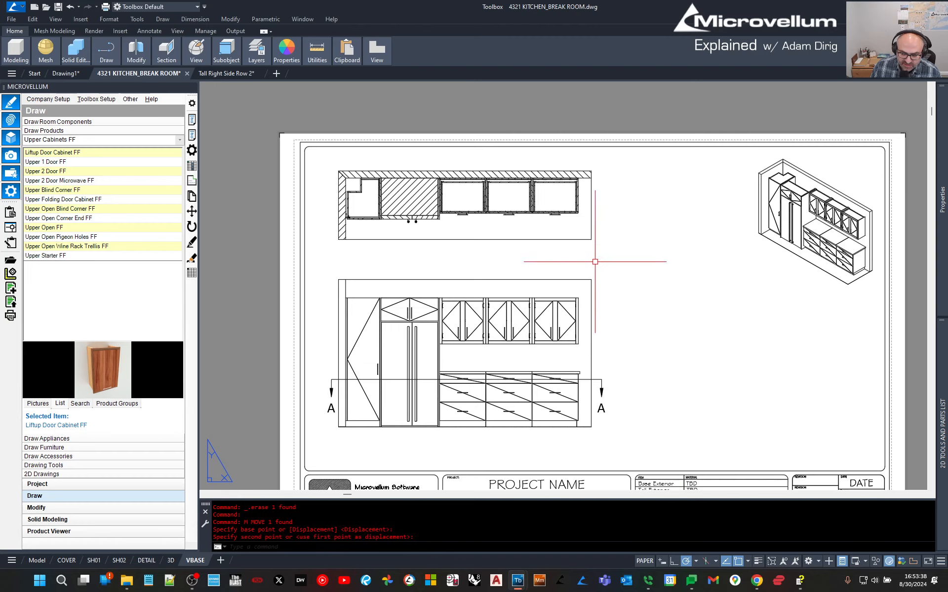
scroll(513, 173, "up", 5)
scroll(529, 230, "down", 5)
scroll(531, 231, "down", 4)
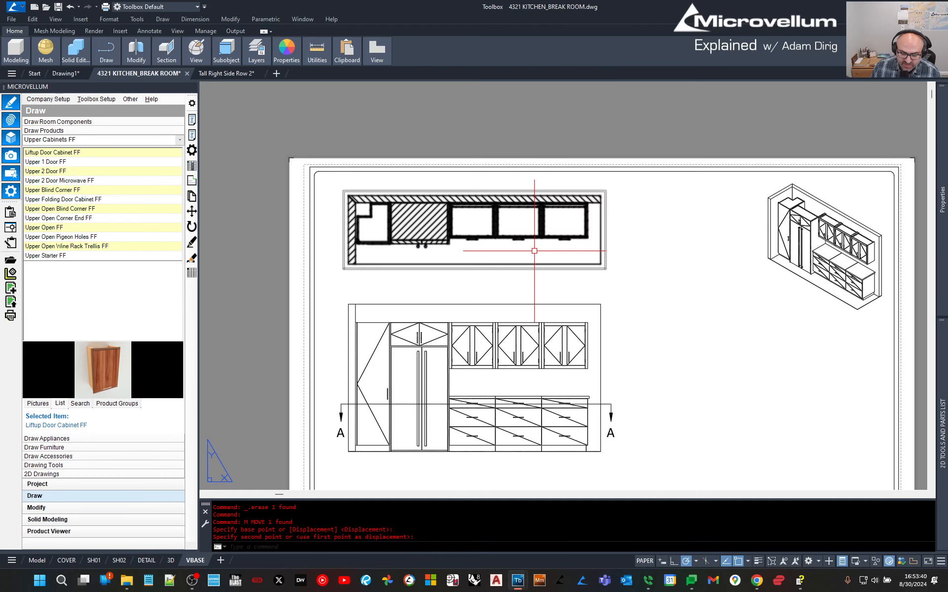
key("Escape")
scroll(567, 350, "up", 2)
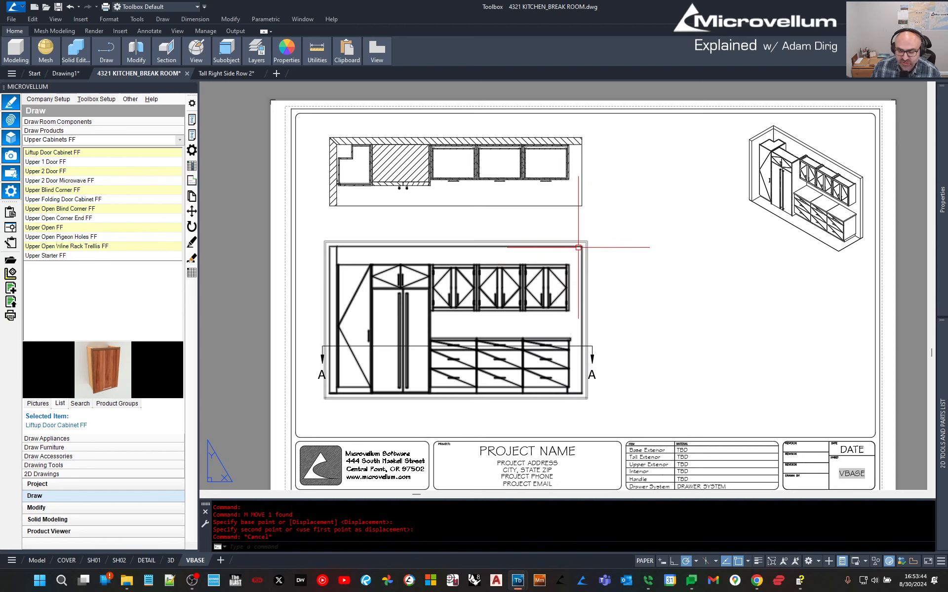
left_click(483, 247)
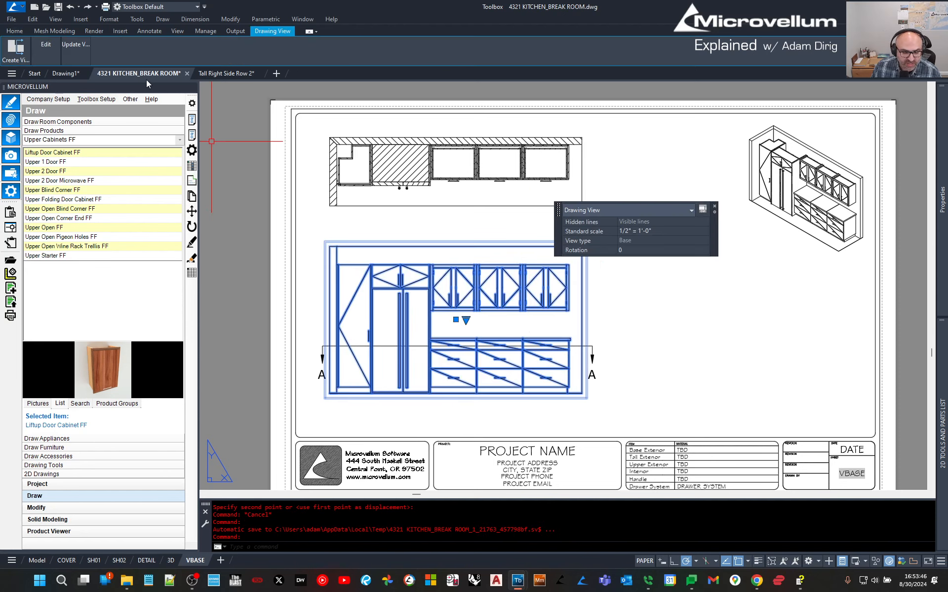
Create circular detail B of the section's right end and place it beside the elevation.
key("Escape")
left_click(545, 175)
left_click(25, 57)
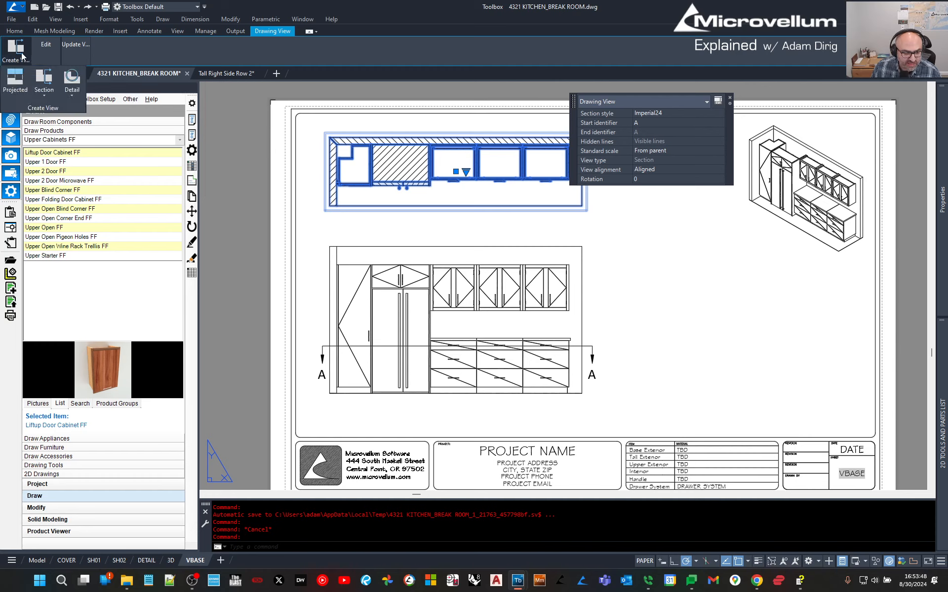
left_click(44, 77)
left_click(567, 173)
left_click(583, 182)
left_click(715, 301)
key("Return")
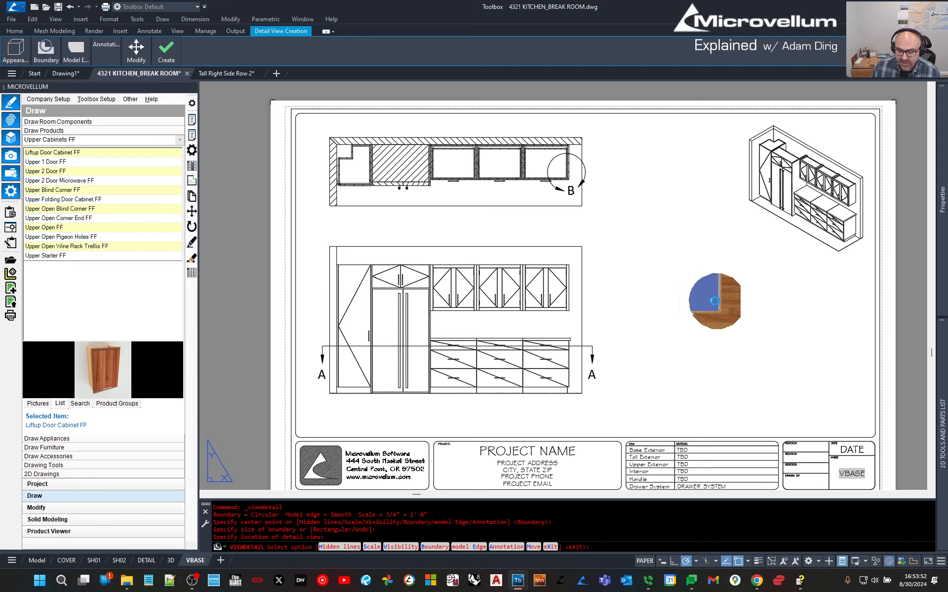
Scale detail B to 1-1/2" = 1'-0", delete its DETAIL B label, and fit the sheet.
left_click(715, 302)
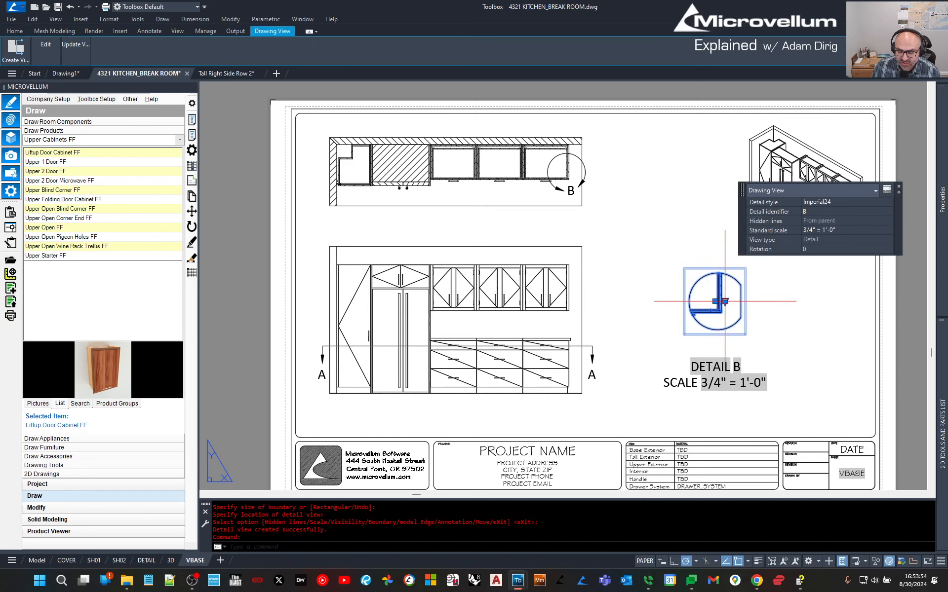
left_click(725, 301)
left_click(761, 492)
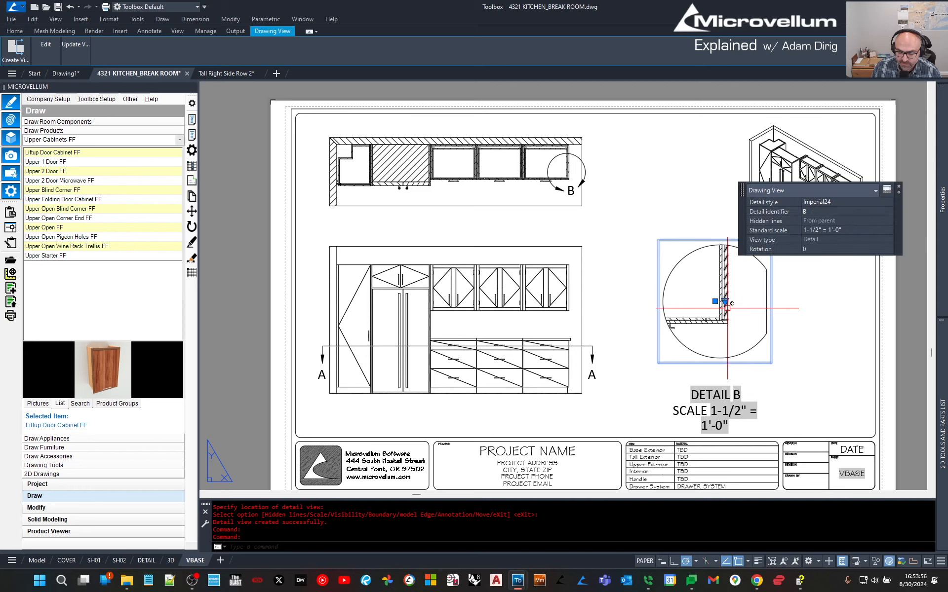
key("Delete")
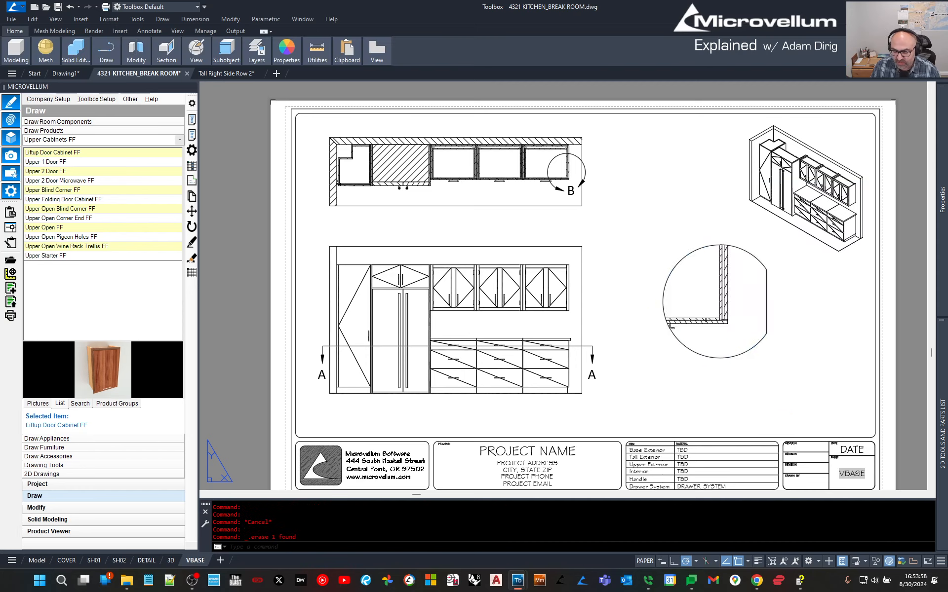
left_click(715, 301)
key("Escape")
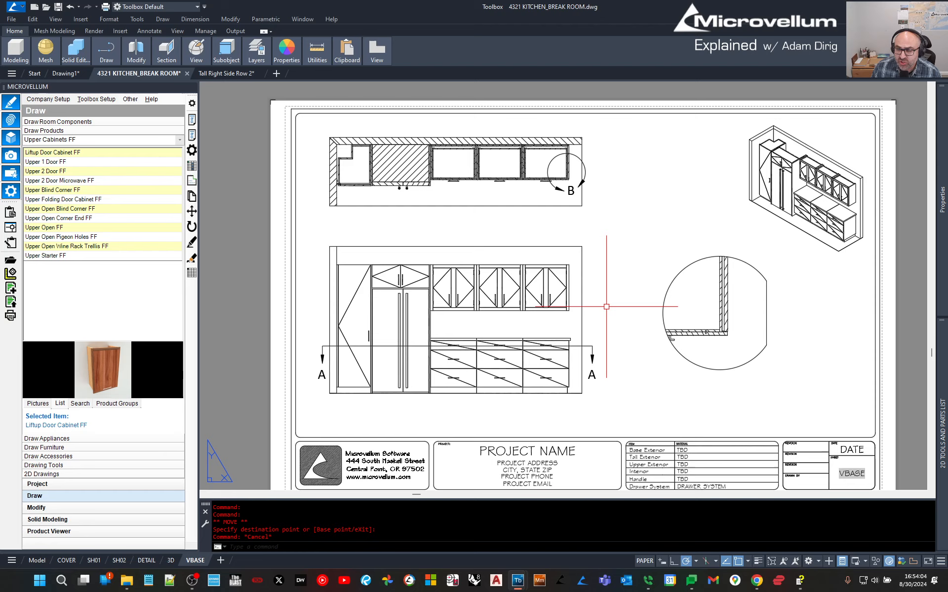
key("Escape")
left_click(642, 201)
key("Escape")
middle_click(641, 201)
middle_click(642, 201)
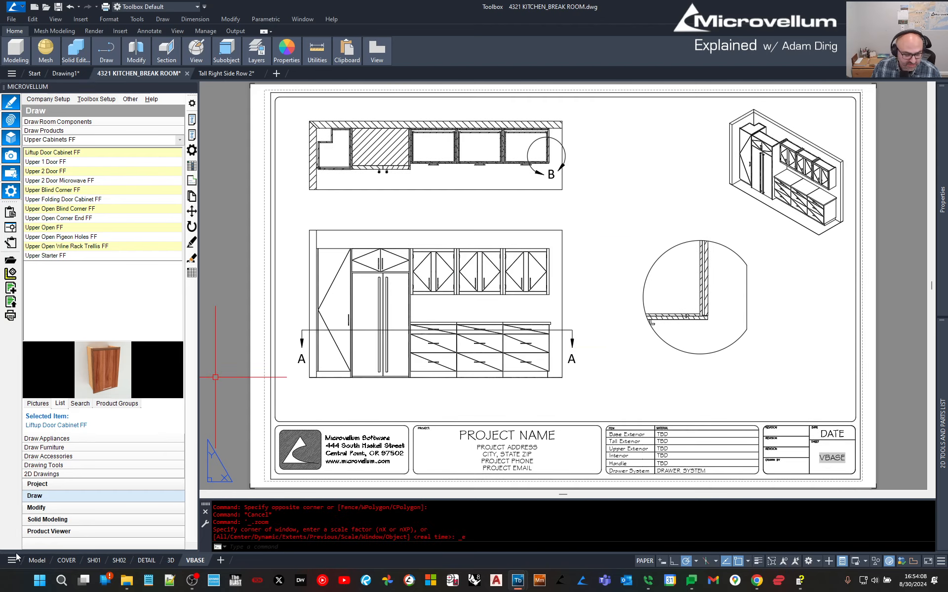
Return to model space in top view and expand the Draw palette's 2D Drawings commands.
left_click(30, 561)
scroll(539, 321, "down", 5)
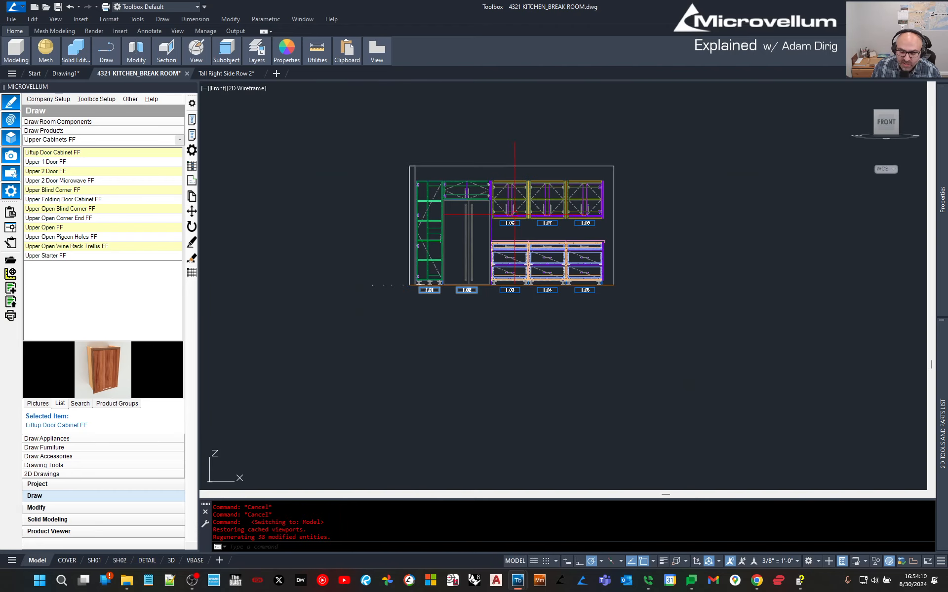
middle_click_drag(539, 321, 537, 287)
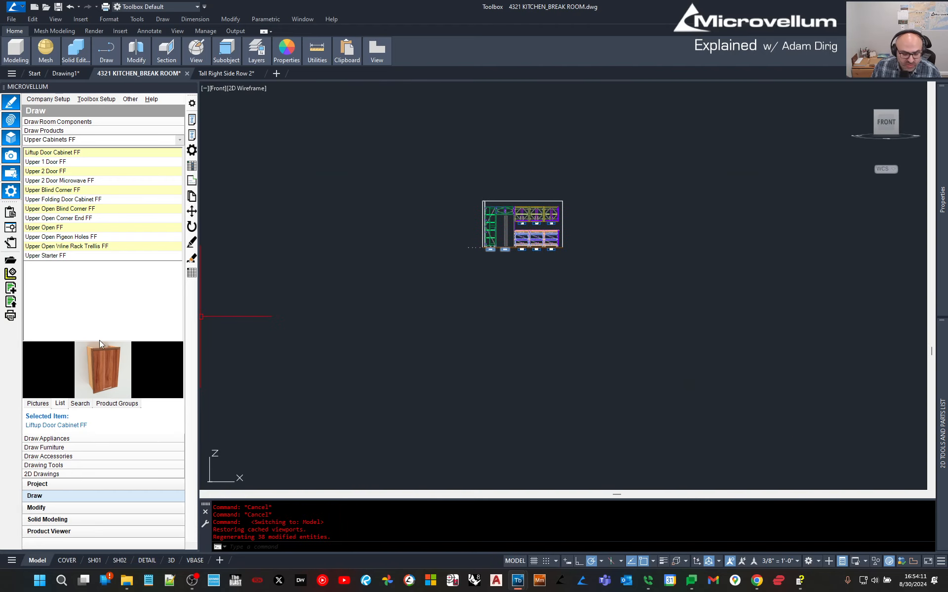
left_click(38, 484)
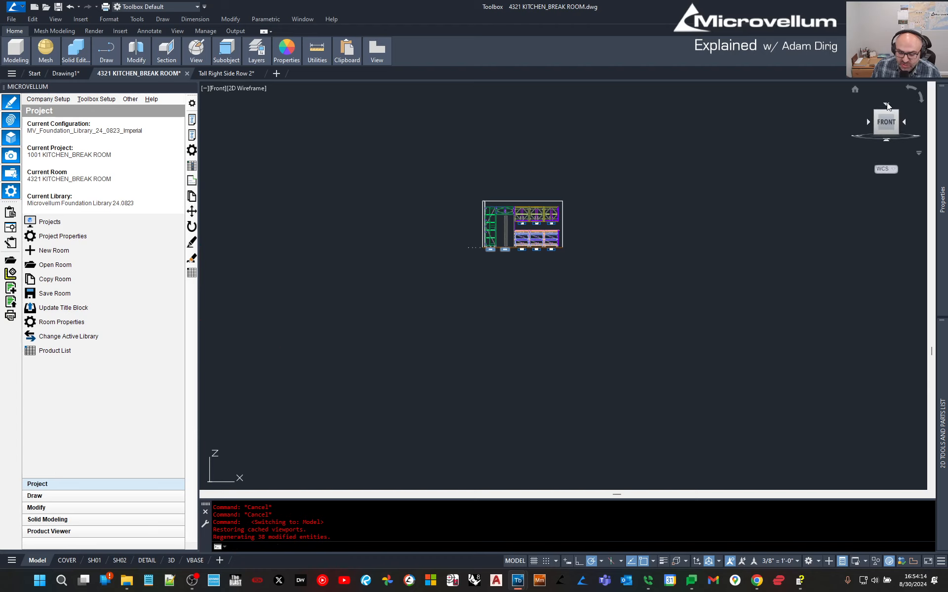
left_click(887, 105)
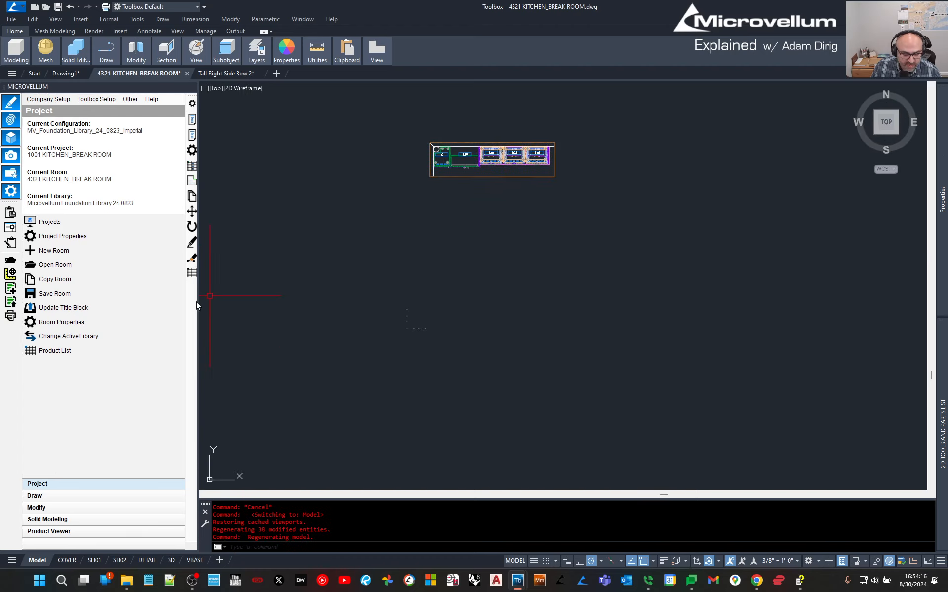
left_click(62, 496)
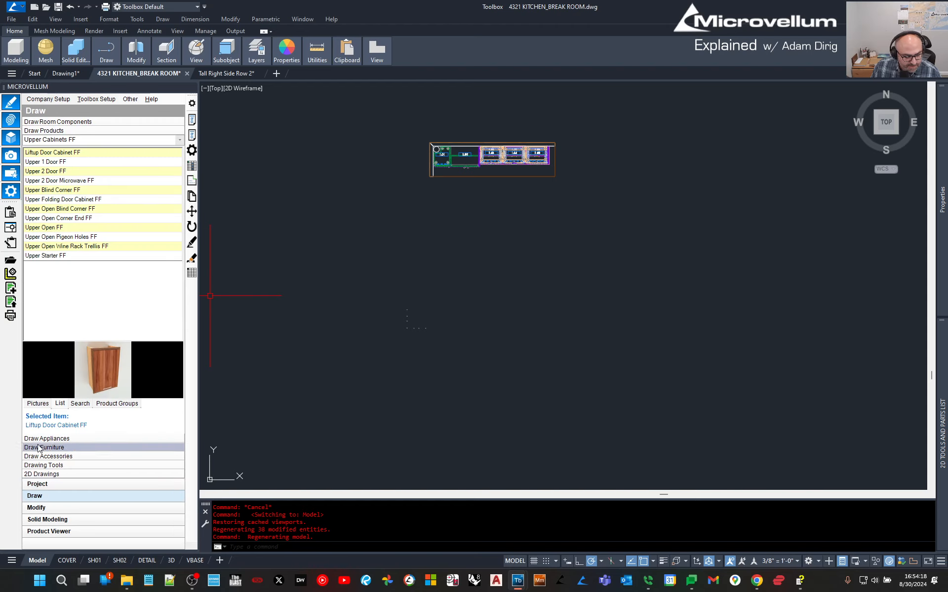
left_click(43, 475)
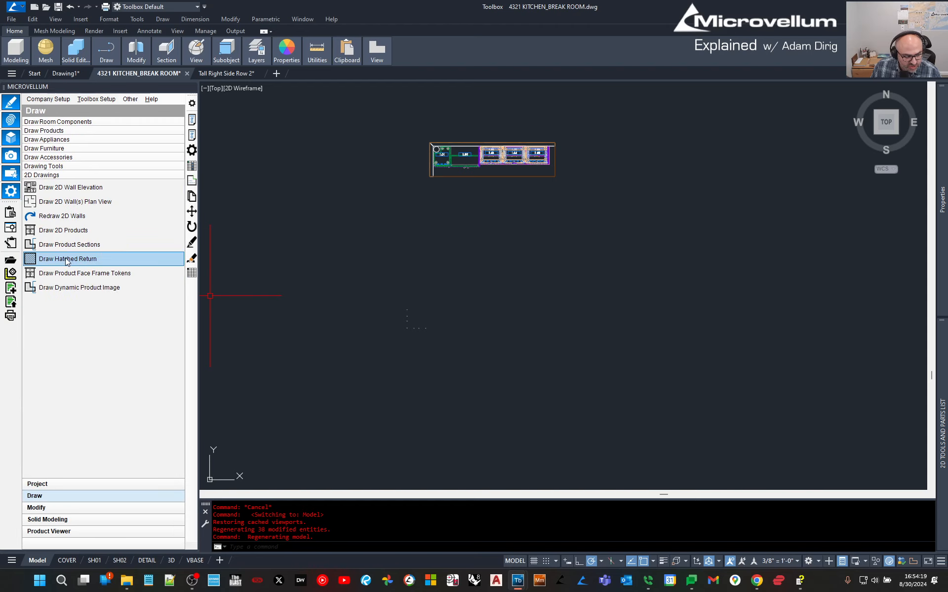
Attempt a 2D wall elevation of the kitchen wall, then cancel and dismiss the error.
left_click(56, 190)
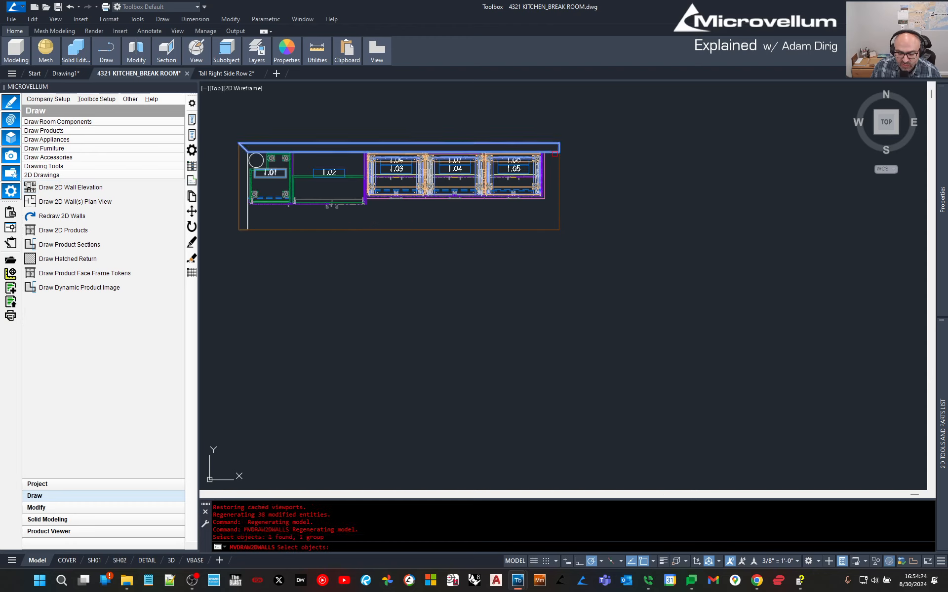
left_click(552, 148)
key("Return")
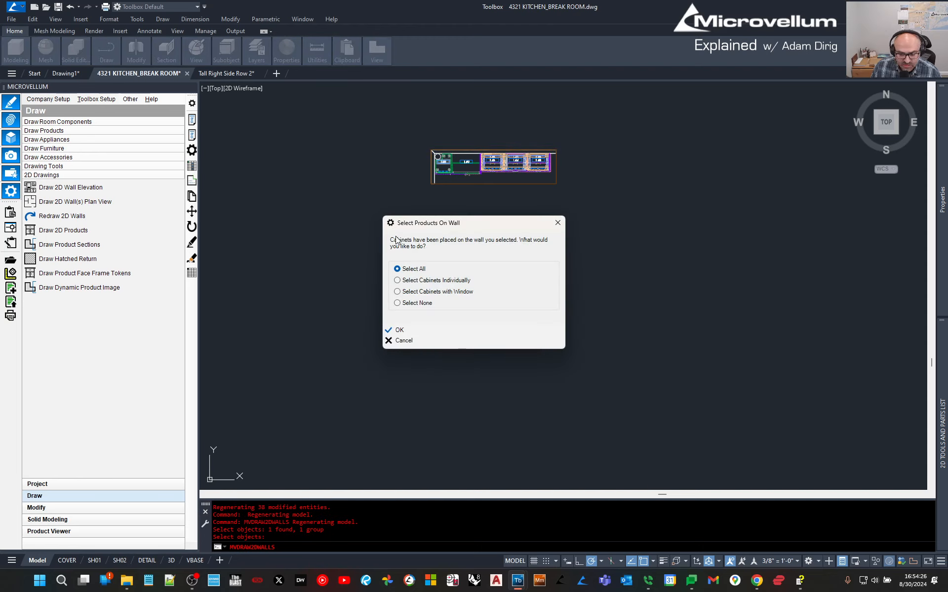
left_click(410, 331)
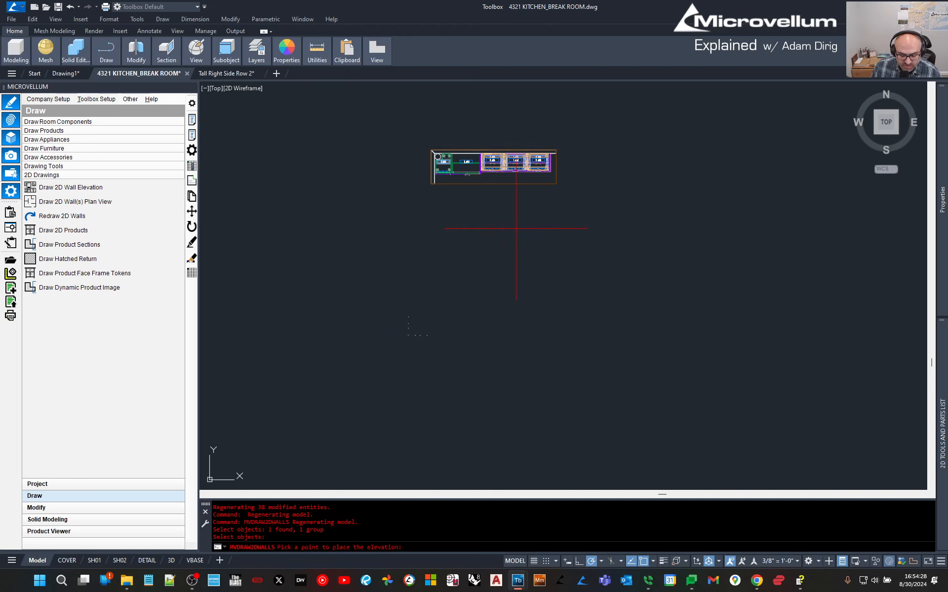
key("Escape")
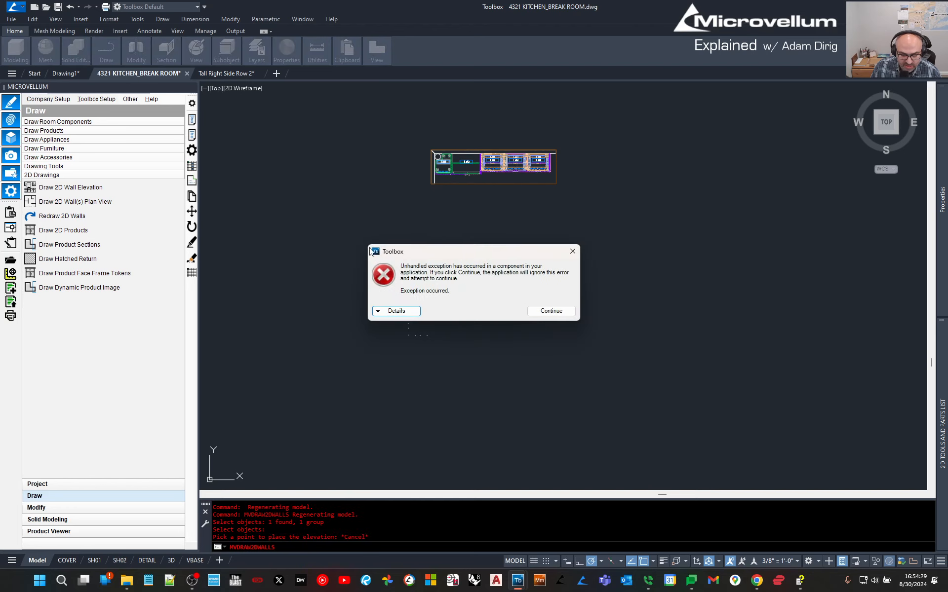
left_click(526, 310)
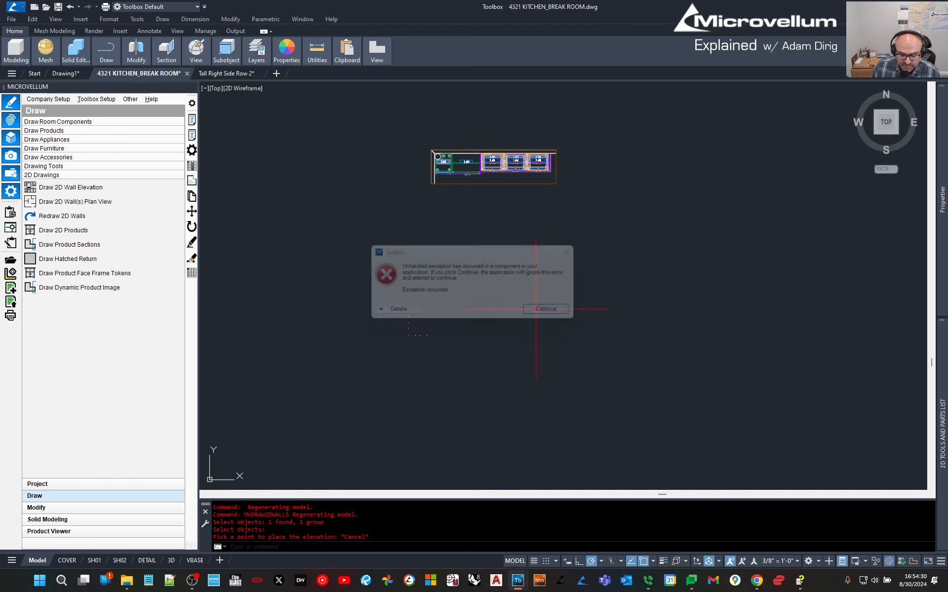
Draw the 2D wall elevation of the kitchen wall with all cabinets, placed below the plan.
left_click(41, 190)
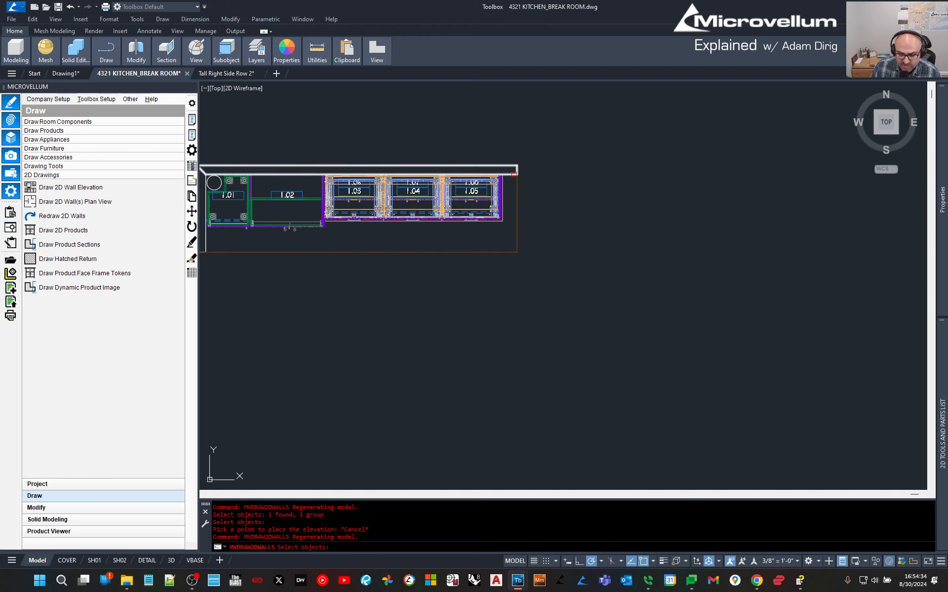
left_click(514, 173)
key("Return")
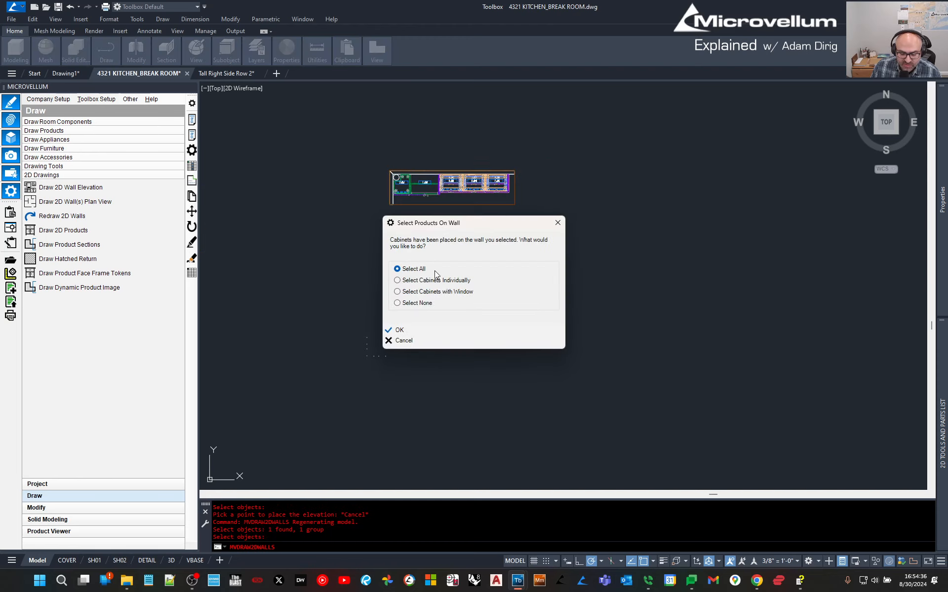
left_click(399, 331)
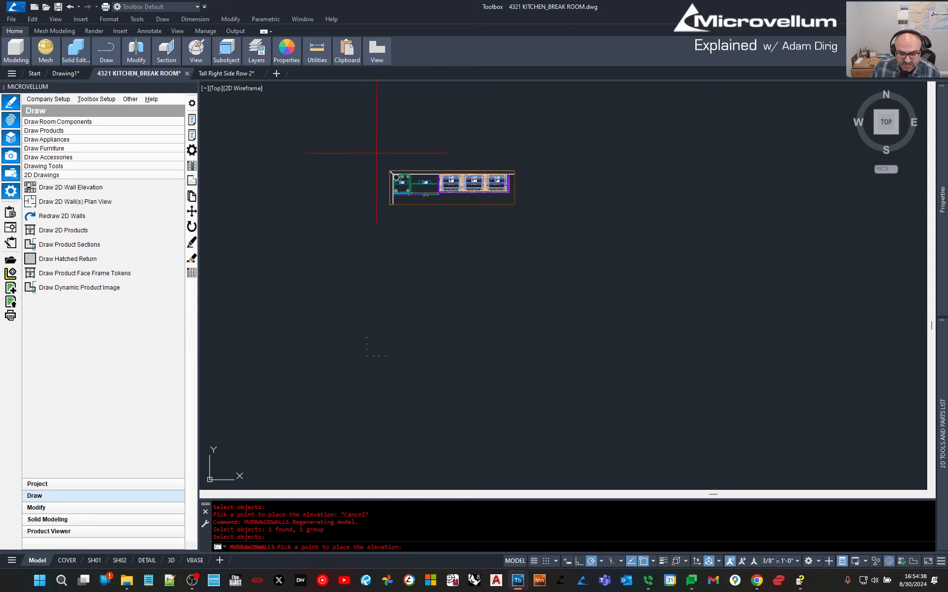
scroll(392, 213, "down", 2)
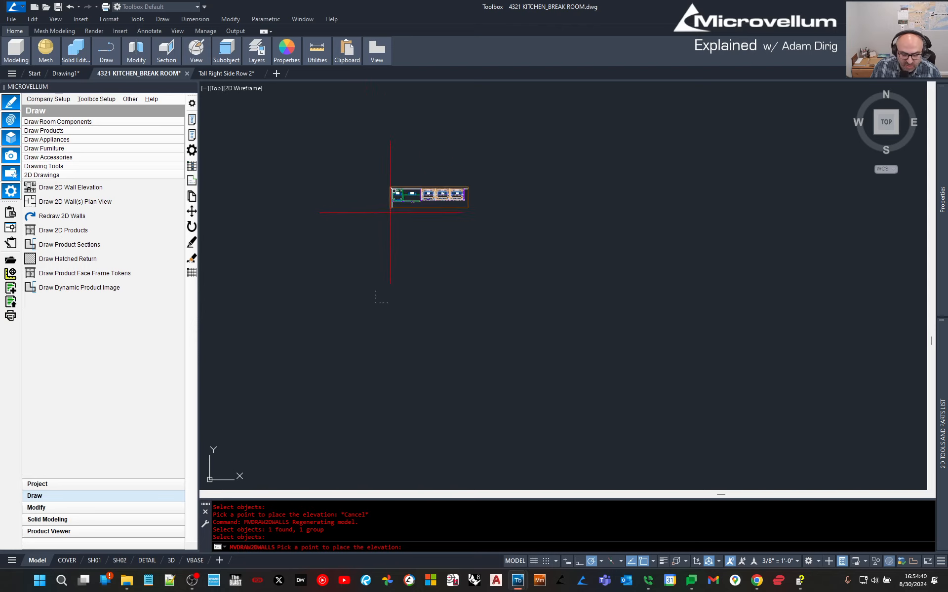
left_click(389, 285)
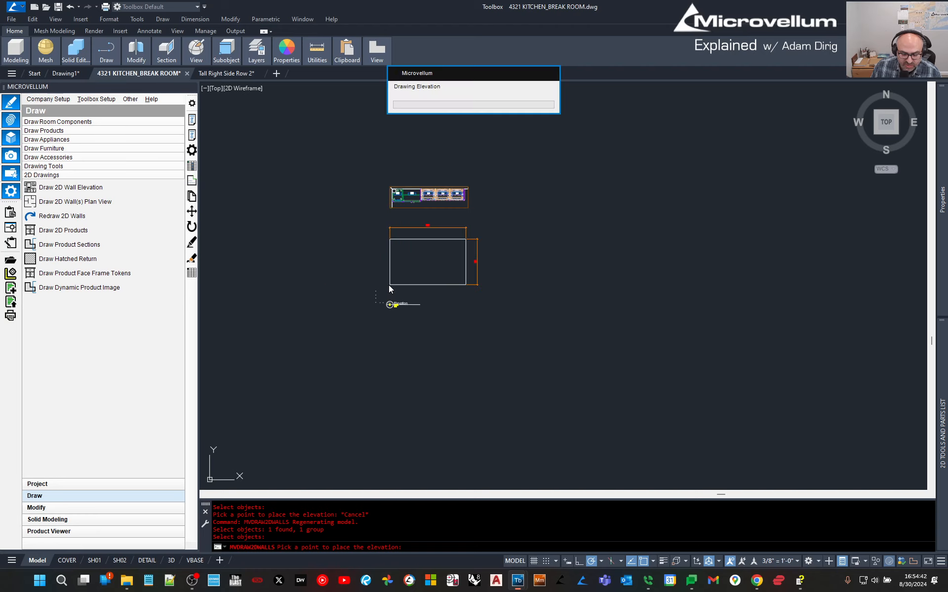
scroll(422, 262, "up", 4)
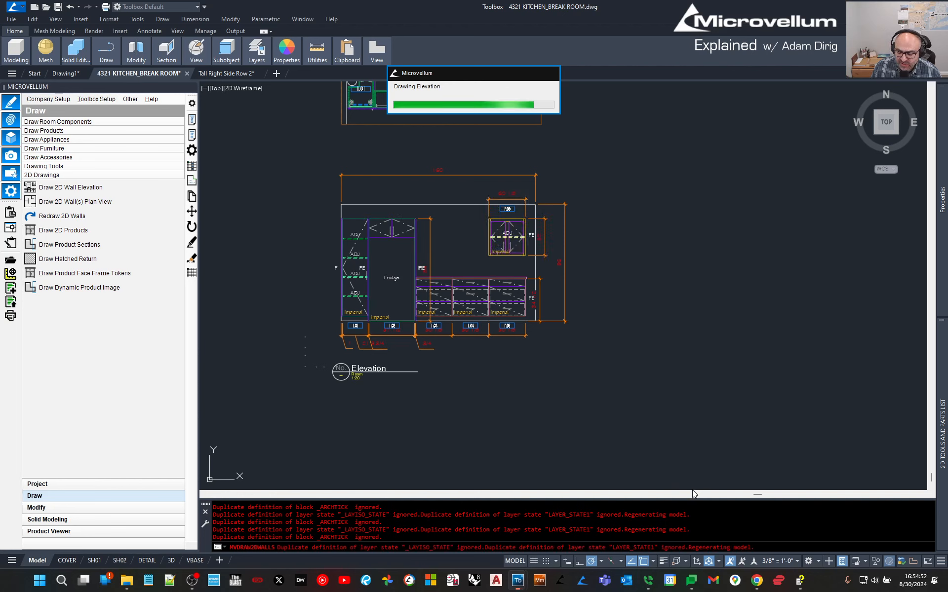
Set the annotation scale to 1" = 1'-0".
left_click(772, 562)
scroll(780, 509, "down", 2)
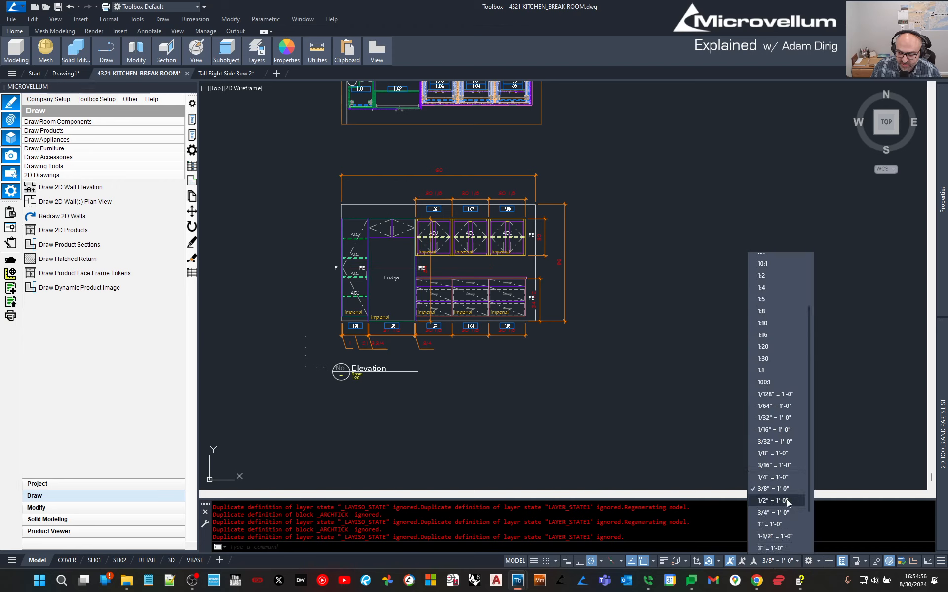
left_click(768, 525)
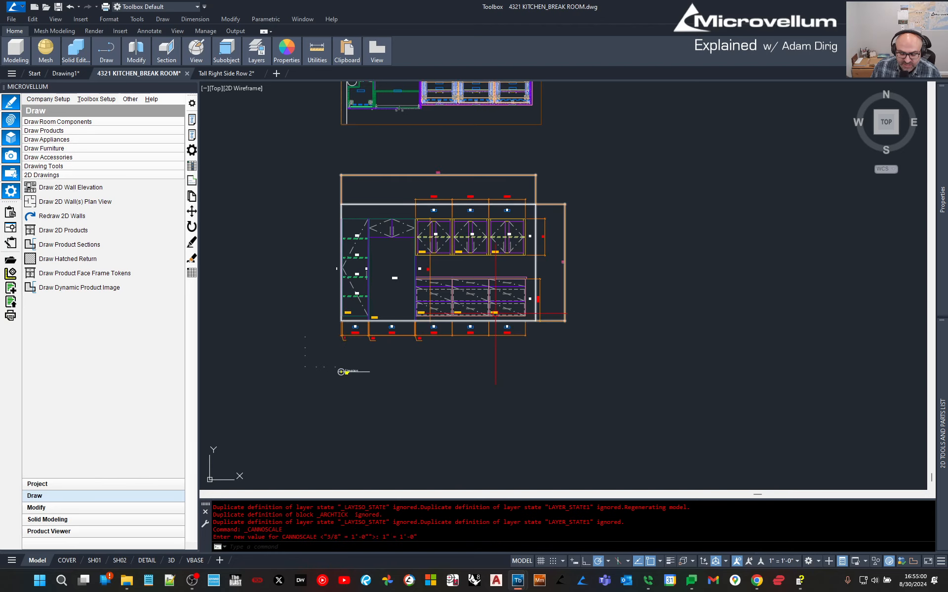
Bring upper cabinets 1.06 and 1.07 into view and select the 30 1/8 top dimension.
scroll(438, 328, "up", 6)
scroll(452, 435, "down", 2)
middle_click_drag(394, 191, 514, 370)
scroll(503, 235, "up", 4)
key("Escape")
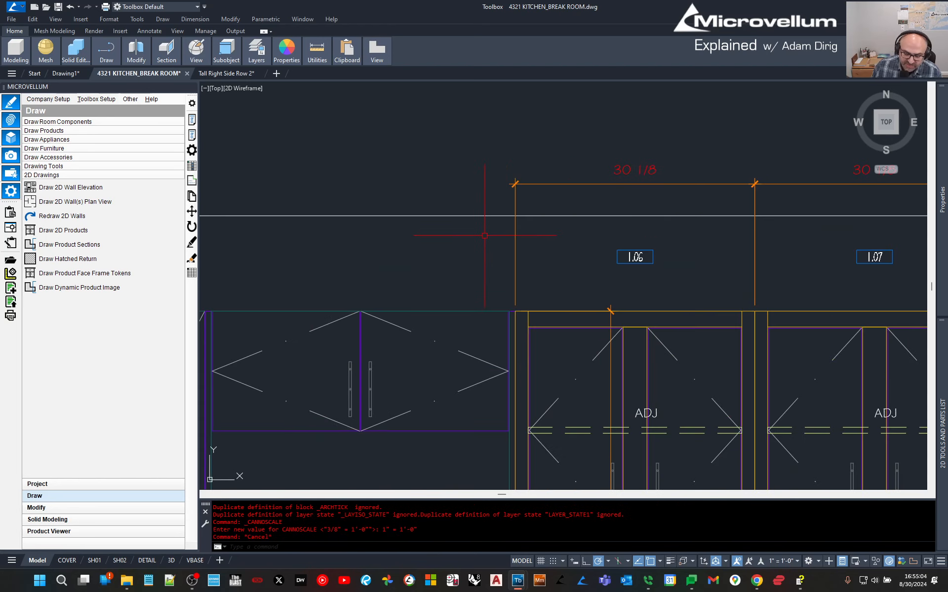
key("Escape")
left_click(130, 98)
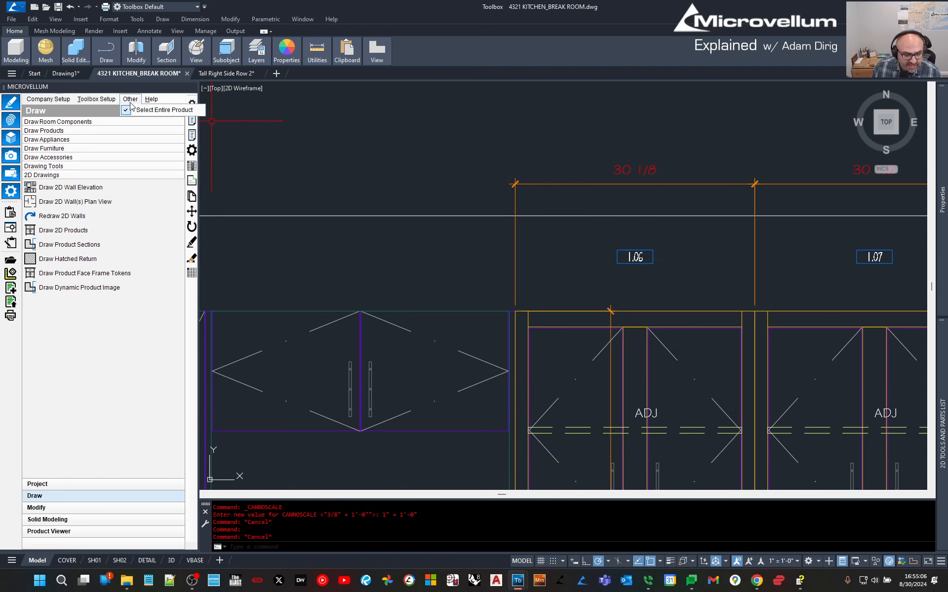
left_click(137, 110)
Continue the dimension string left with 38 1/8 and 1 1/16 dimensions to the wall end.
left_click(523, 184)
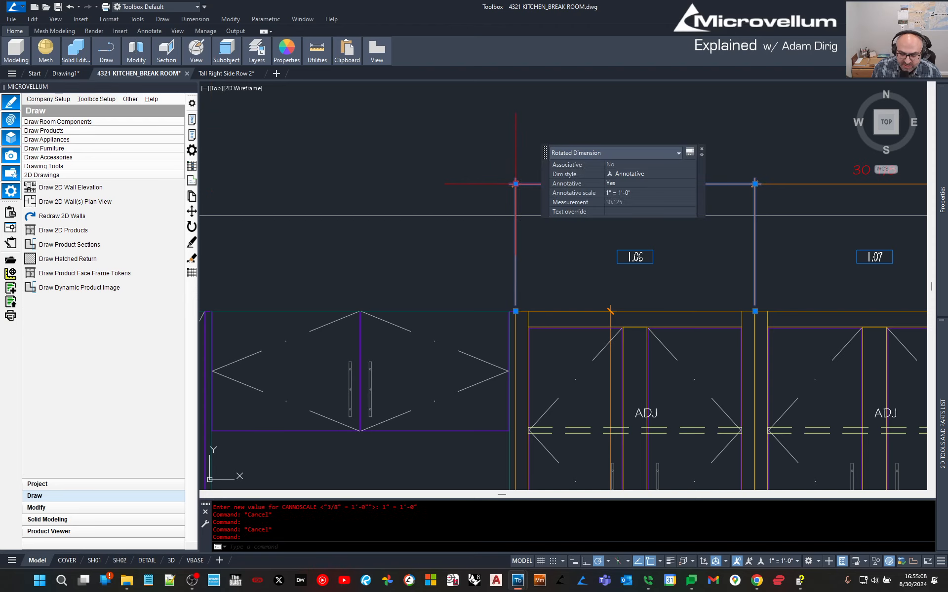
mouse_move(516, 184)
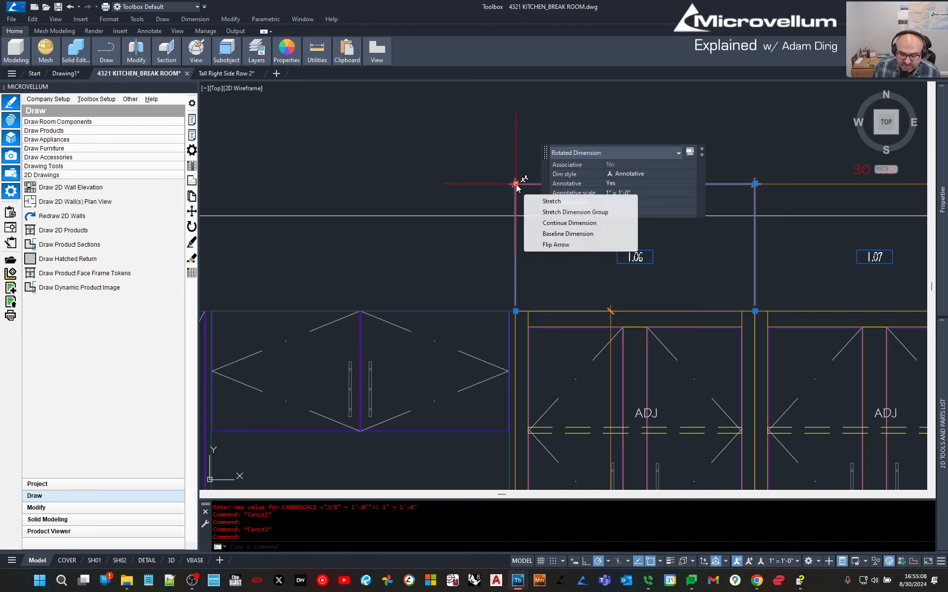
left_click(539, 223)
scroll(530, 225, "down", 2)
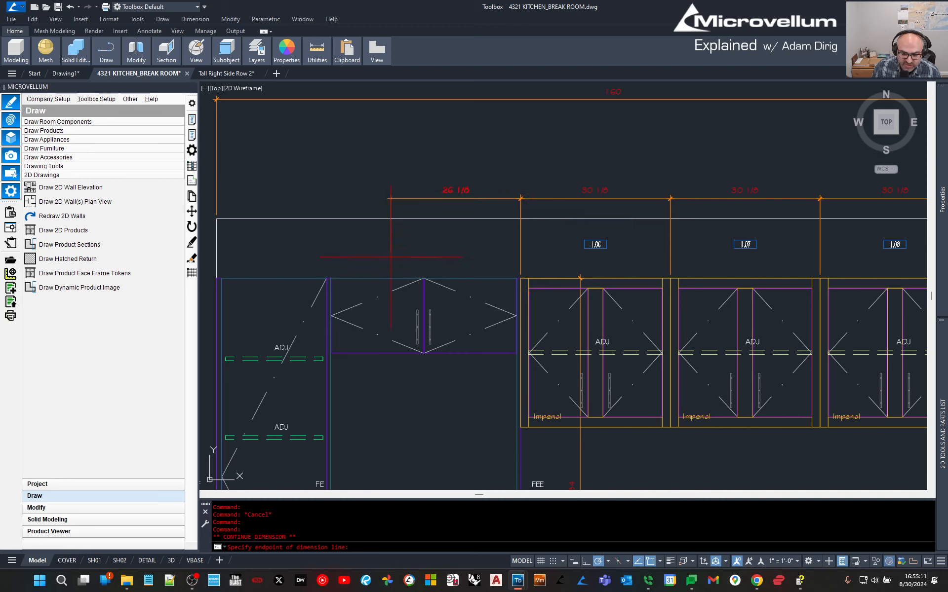
left_click(331, 277)
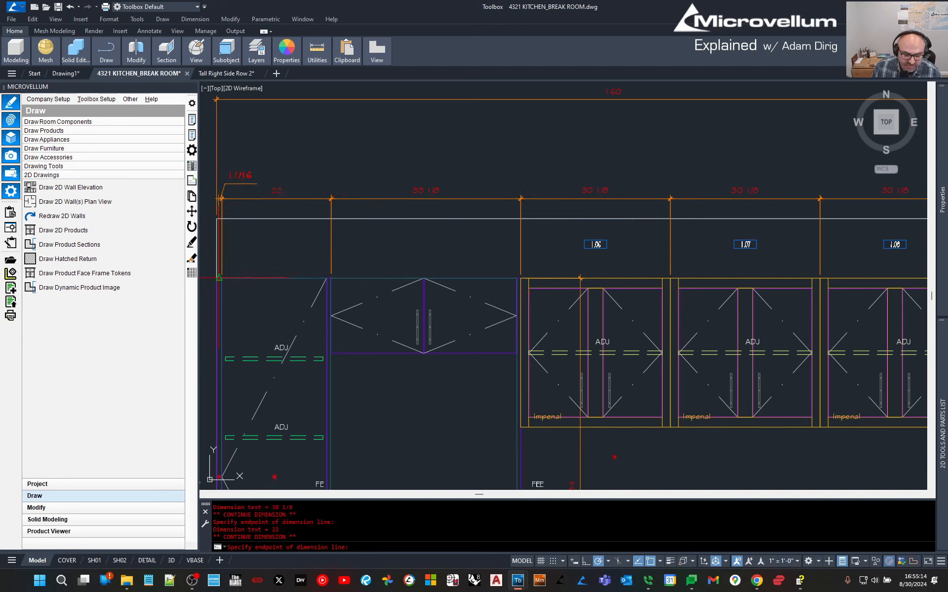
left_click(216, 278)
key("Escape")
Stretch the new dimension's extension line down to the cabinet corner.
scroll(339, 255, "up", 5)
left_click(344, 321)
left_click(276, 298)
left_click(332, 395)
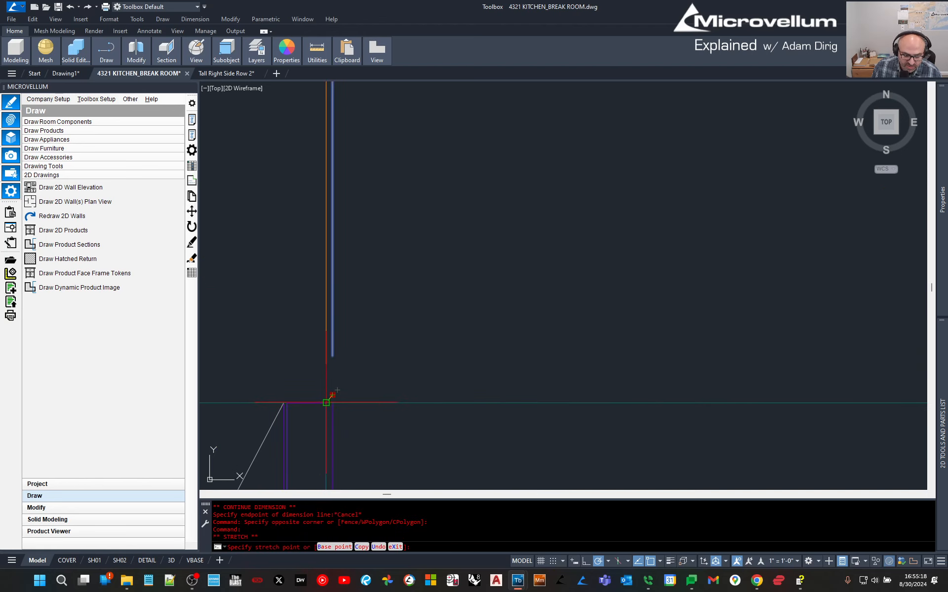
left_click(326, 403)
scroll(343, 270, "down", 5)
scroll(344, 267, "down", 4)
key("Escape")
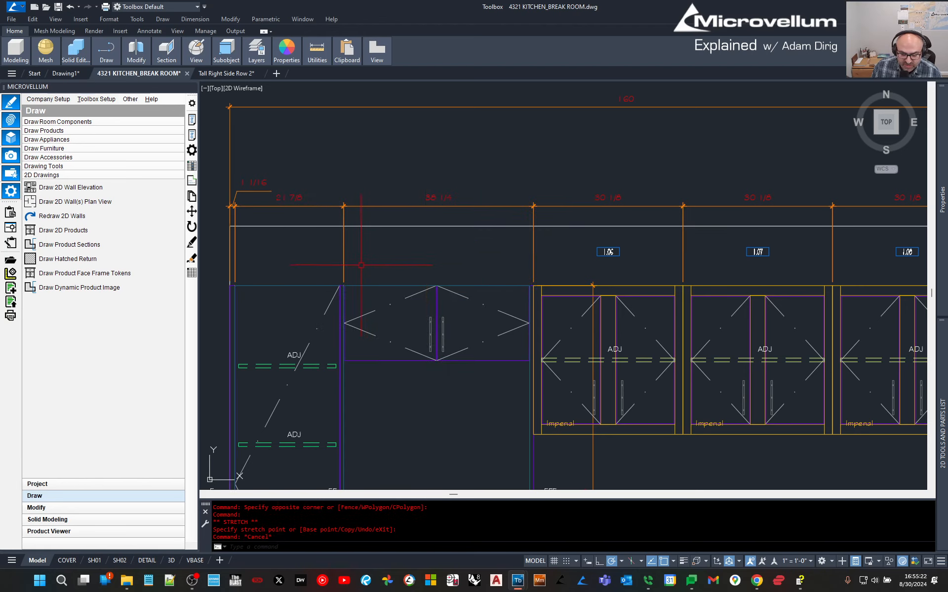
Move the other extension line's origin onto the tall cabinet's edge.
scroll(334, 280, "up", 6)
left_click(409, 271)
left_click(360, 258)
left_click(376, 305)
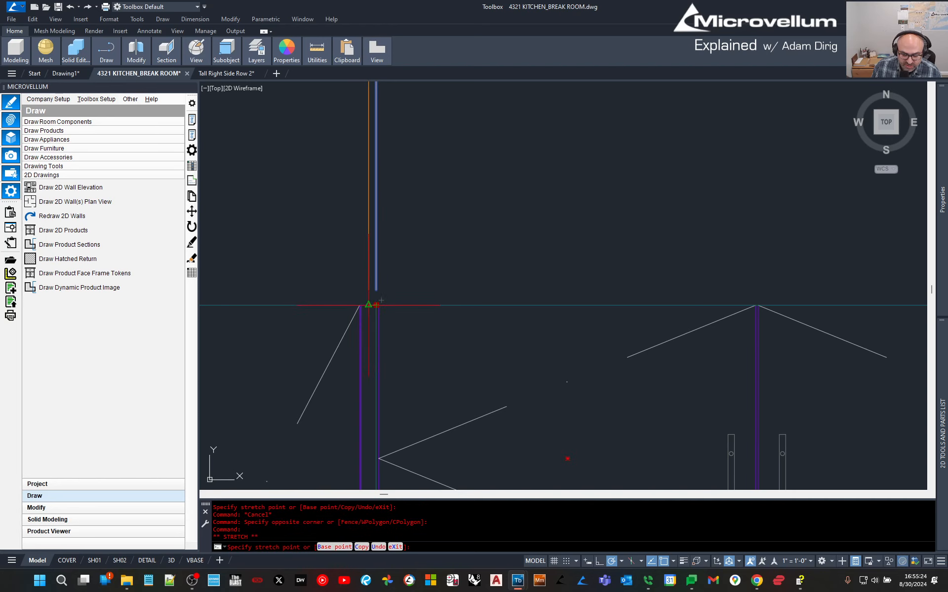
left_click(361, 292)
scroll(361, 291, "down", 4)
key("Escape")
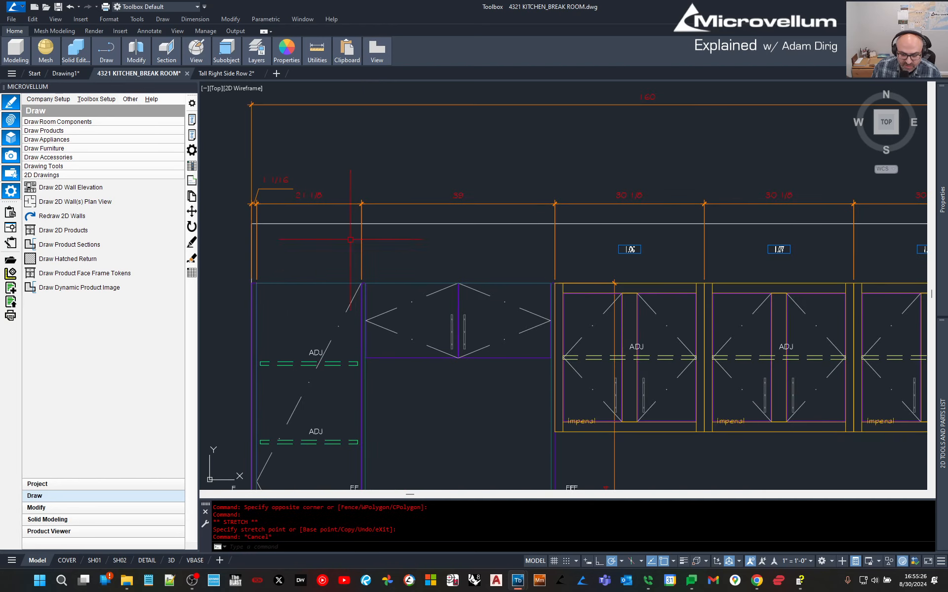
Recentre the whole elevation and start Draw Product Sections.
scroll(350, 240, "down", 4)
middle_click_drag(350, 240, 437, 183)
scroll(437, 183, "down", 3)
middle_click_drag(465, 355, 458, 327)
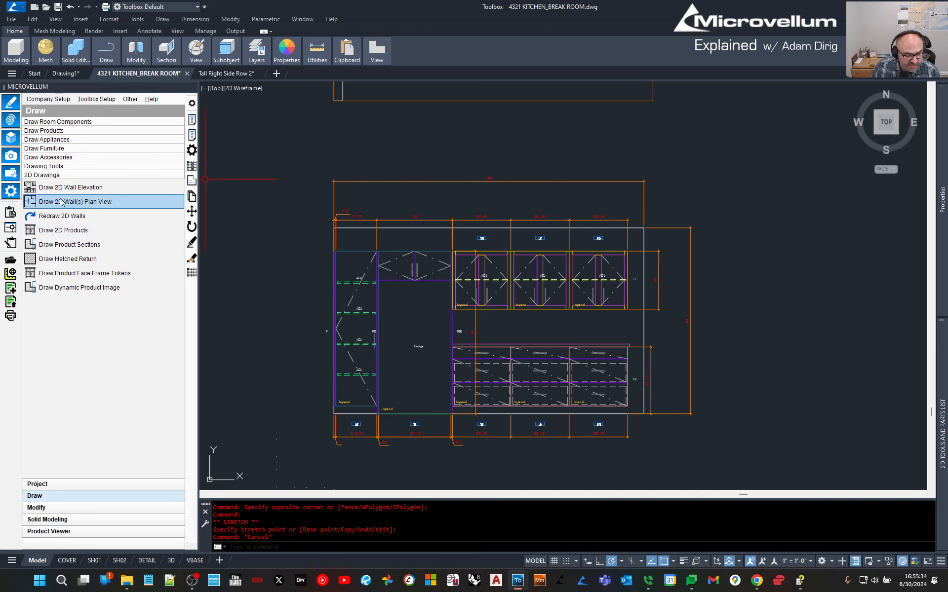
left_click(58, 245)
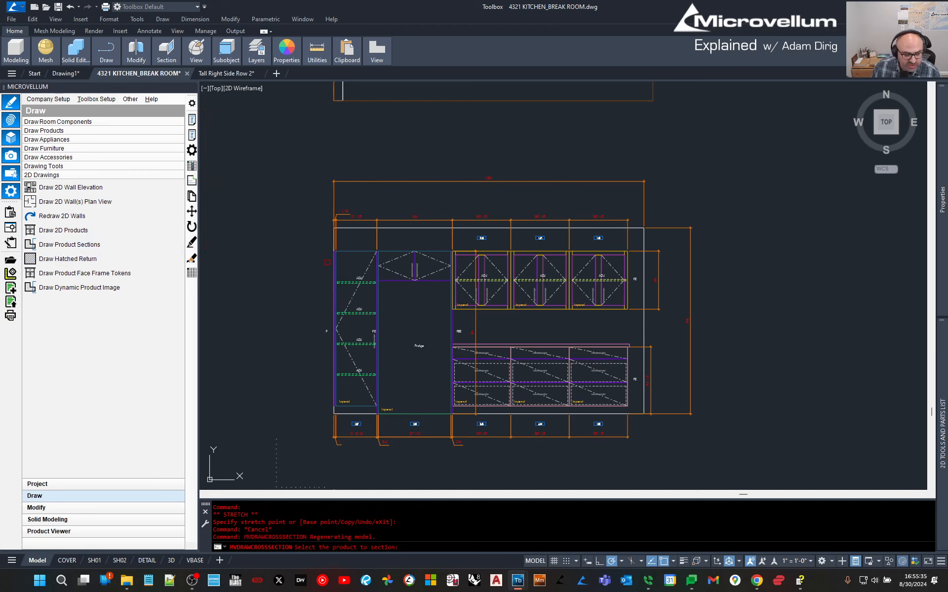
Section the tall cabinet and place the section to the right of the elevation.
left_click(368, 228)
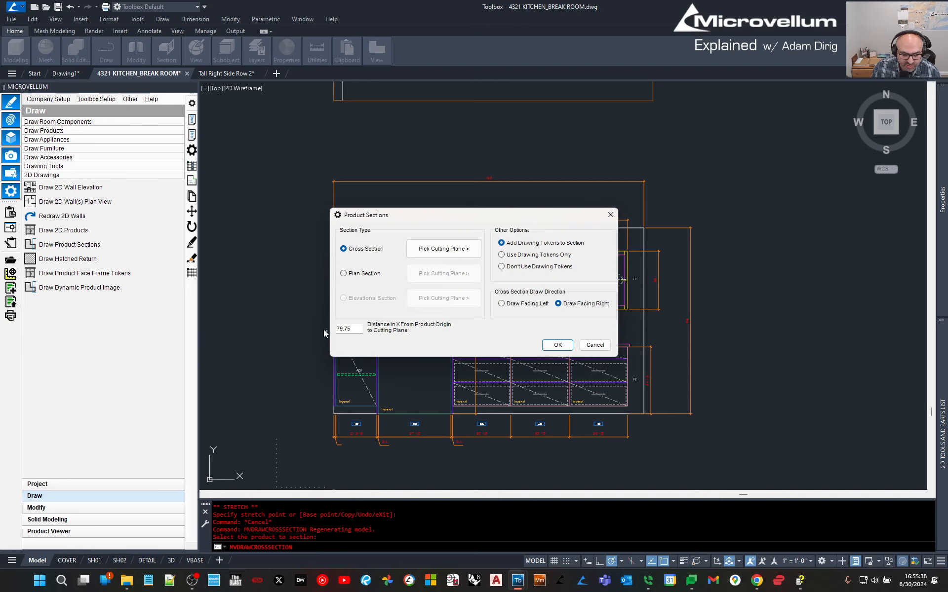
left_click(558, 345)
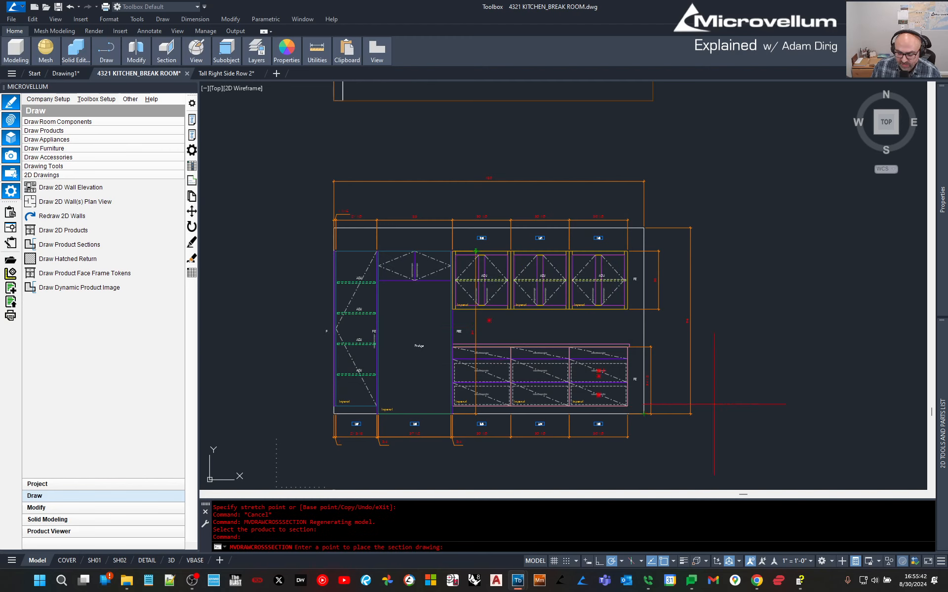
left_click(817, 414)
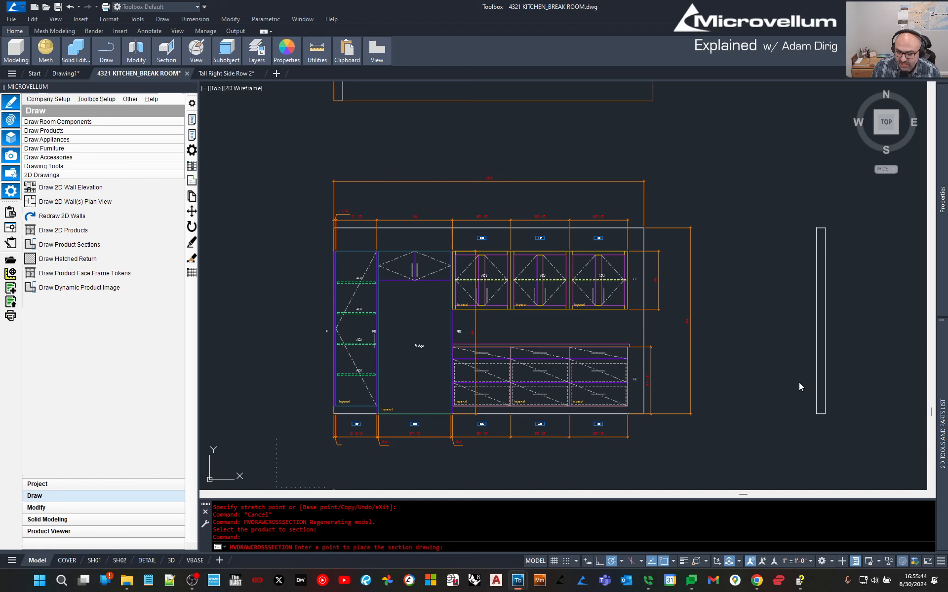
scroll(647, 333, "up", 6)
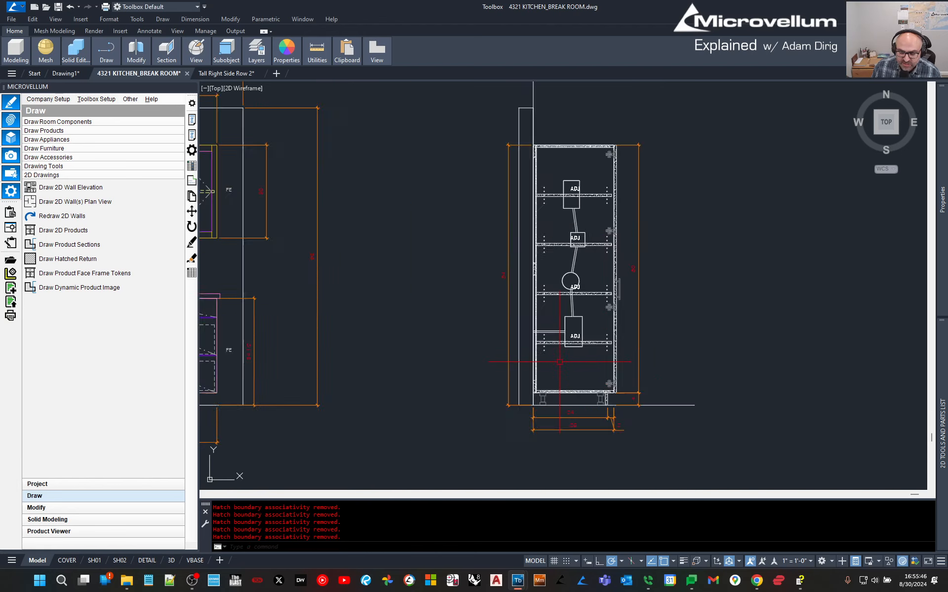
middle_click_drag(609, 374, 585, 352)
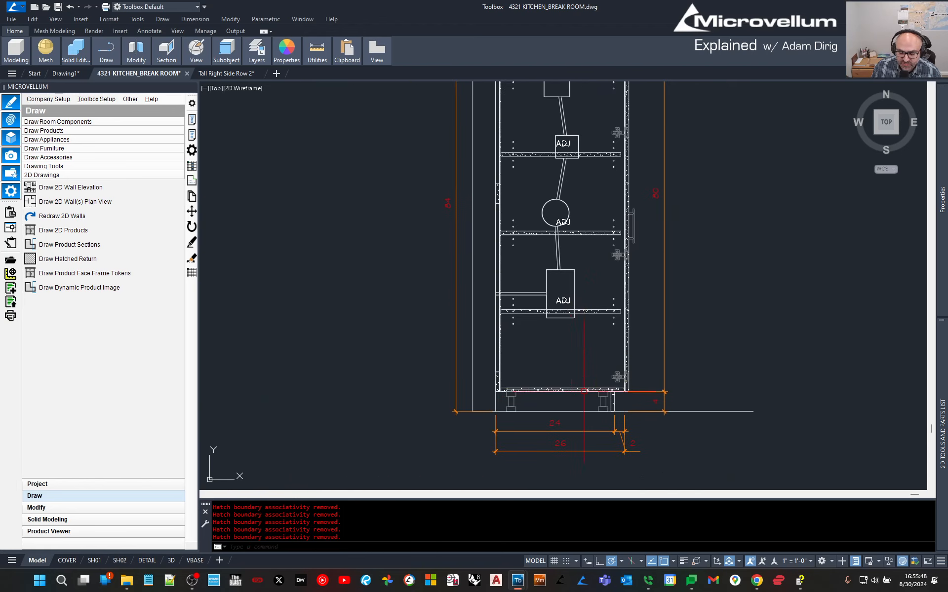
Inspect the section's top and upper shelves, then zoom extents to the whole drawing.
middle_click_drag(574, 107, 558, 226)
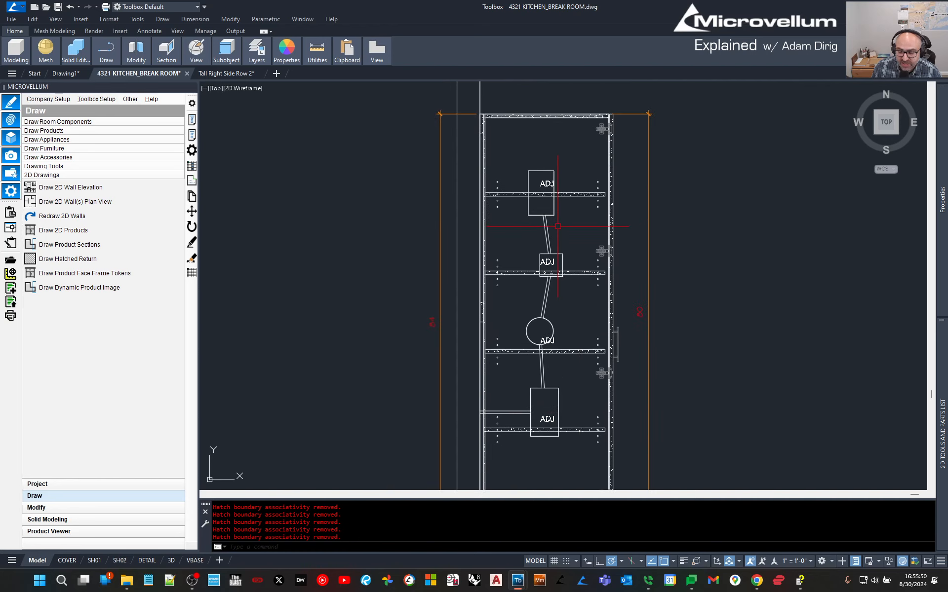
scroll(553, 220, "down", 2)
scroll(563, 411, "up", 2)
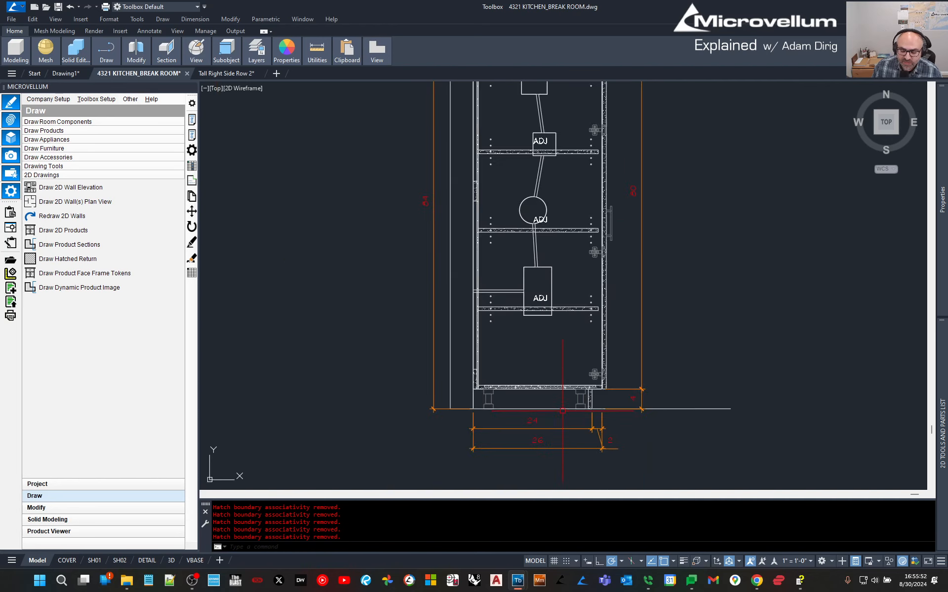
middle_click_drag(542, 158, 539, 248)
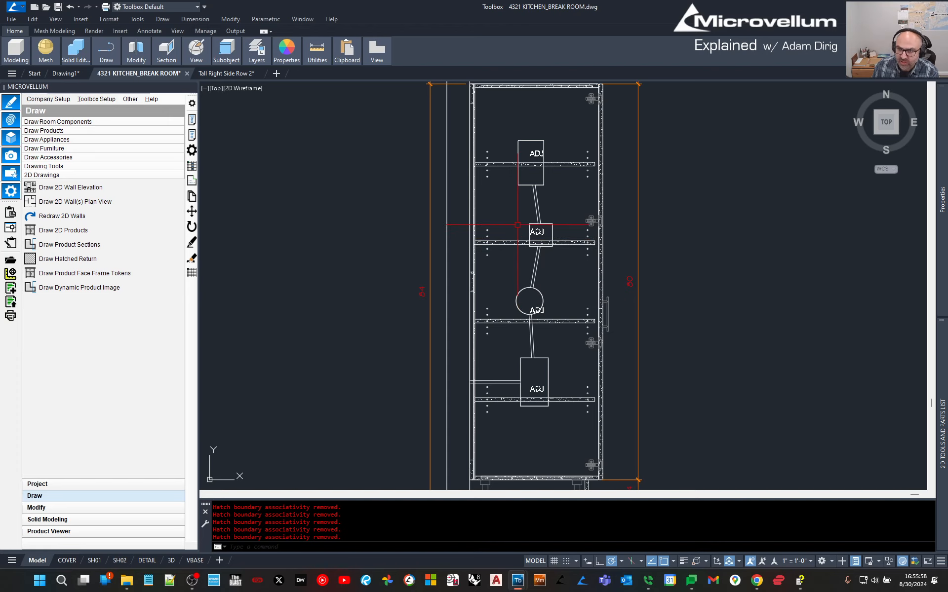
scroll(536, 225, "up", 5)
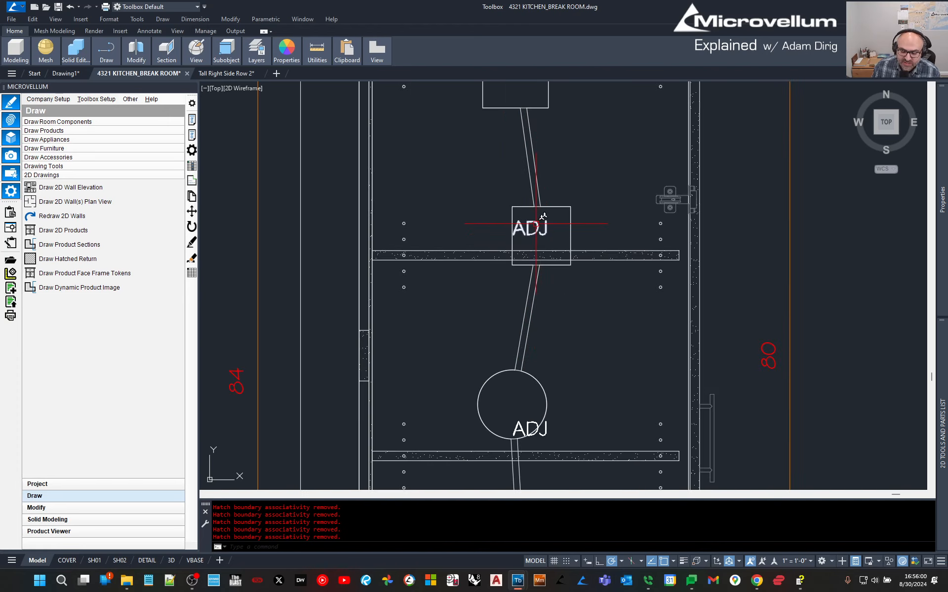
scroll(533, 218, "down", 5)
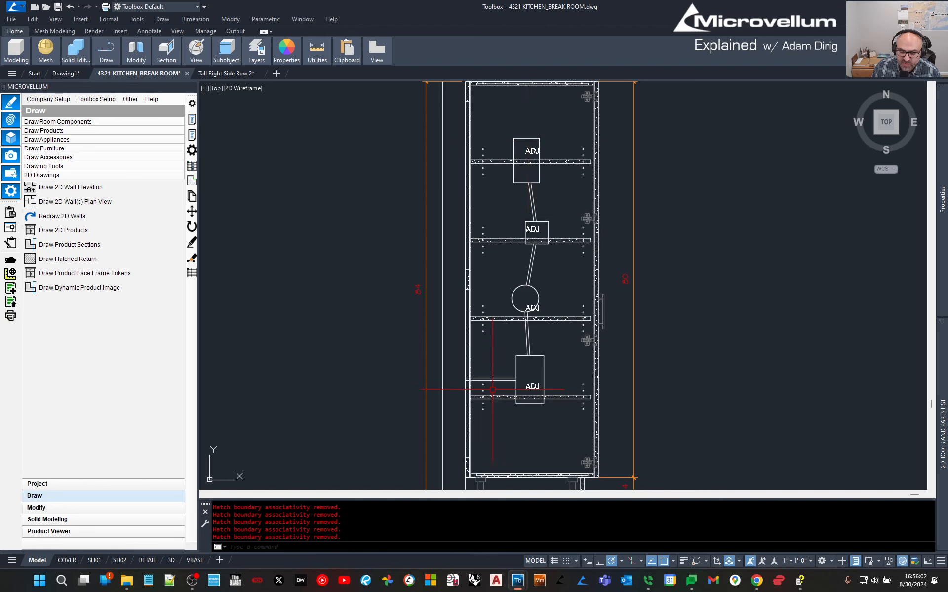
scroll(492, 388, "down", 3)
middle_click_drag(339, 303, 621, 248)
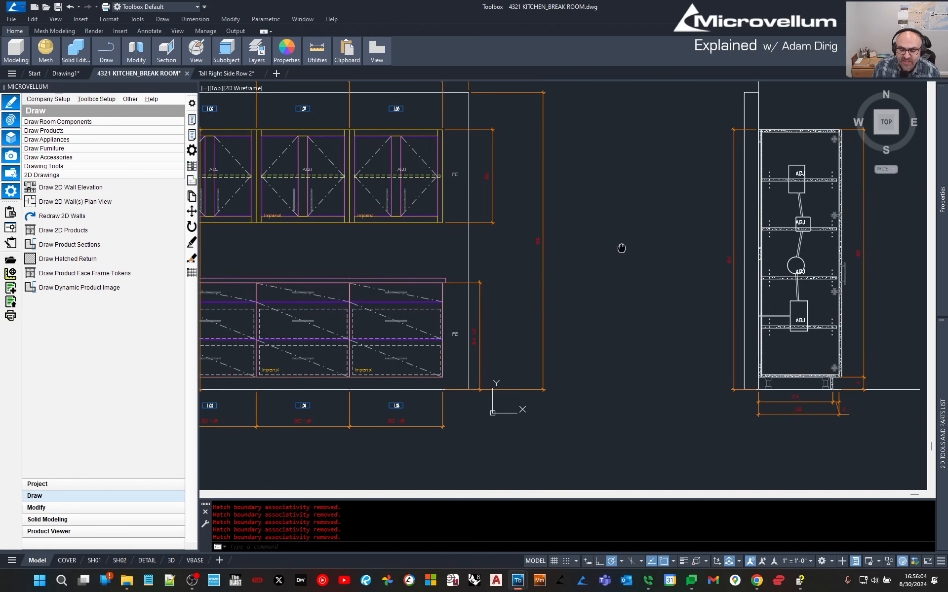
middle_click(561, 247)
middle_click(561, 246)
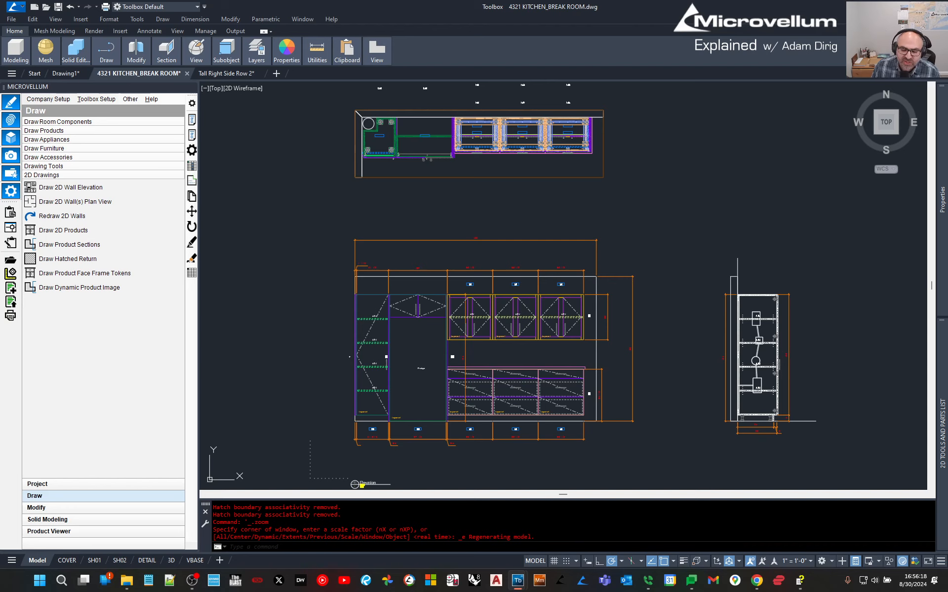
left_click(535, 208)
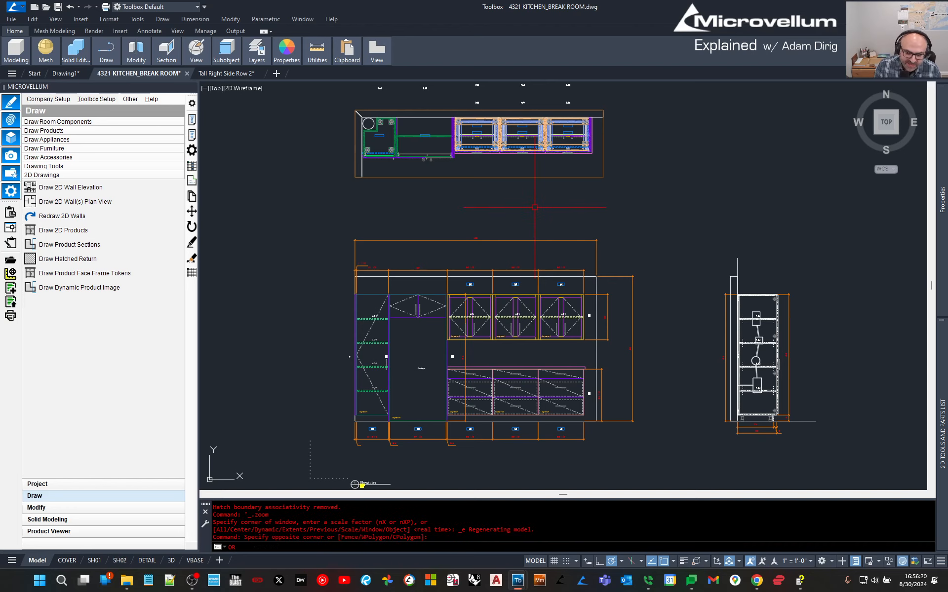
type("ORBIT")
key("Return")
left_click_drag(479, 220, 531, 133)
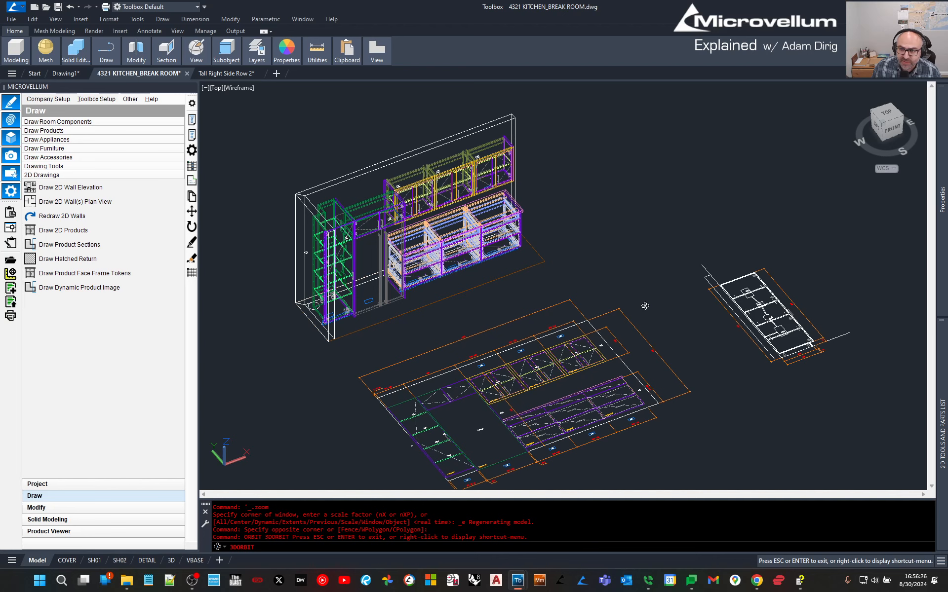
key("Escape")
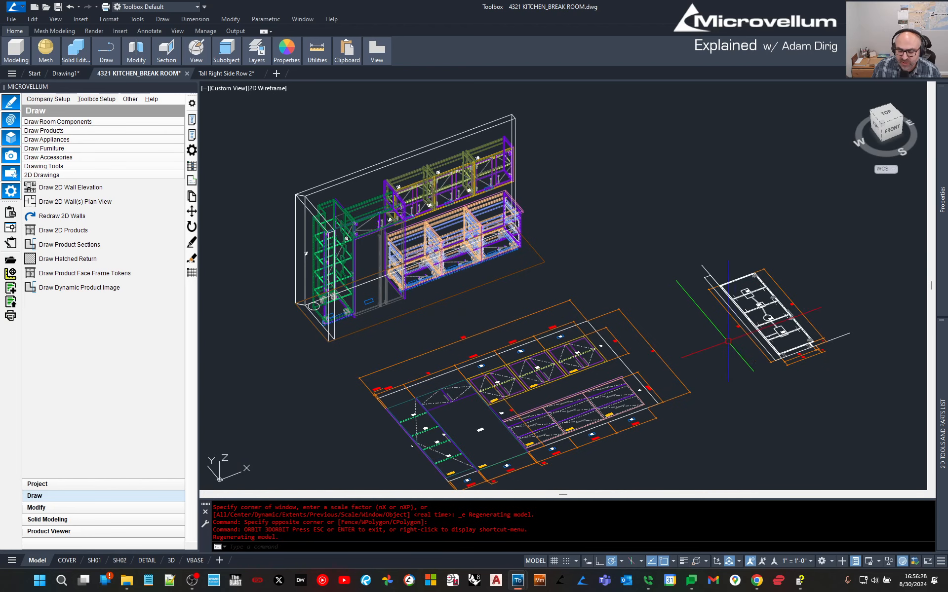
middle_click_drag(718, 296, 729, 275)
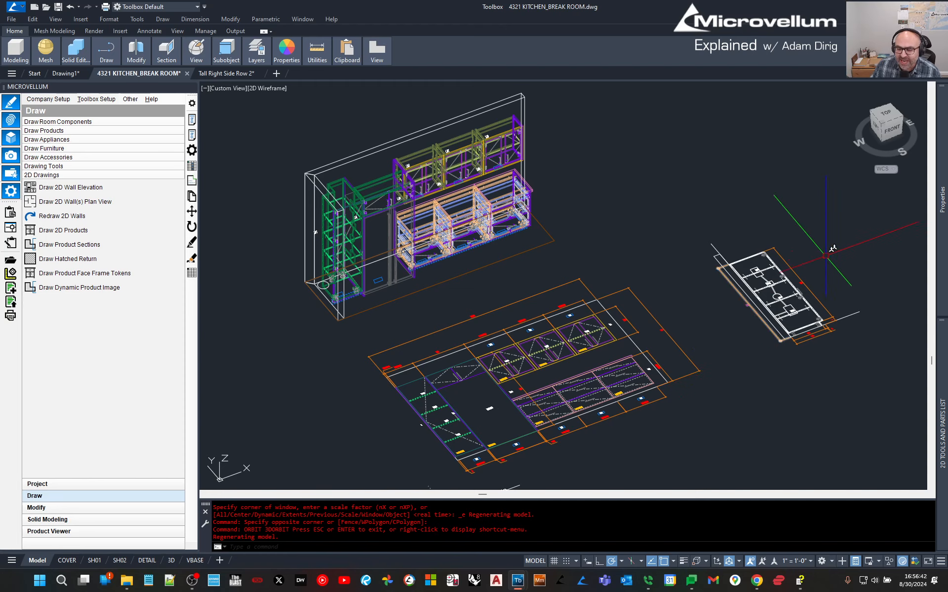
key("Escape")
left_click(883, 118)
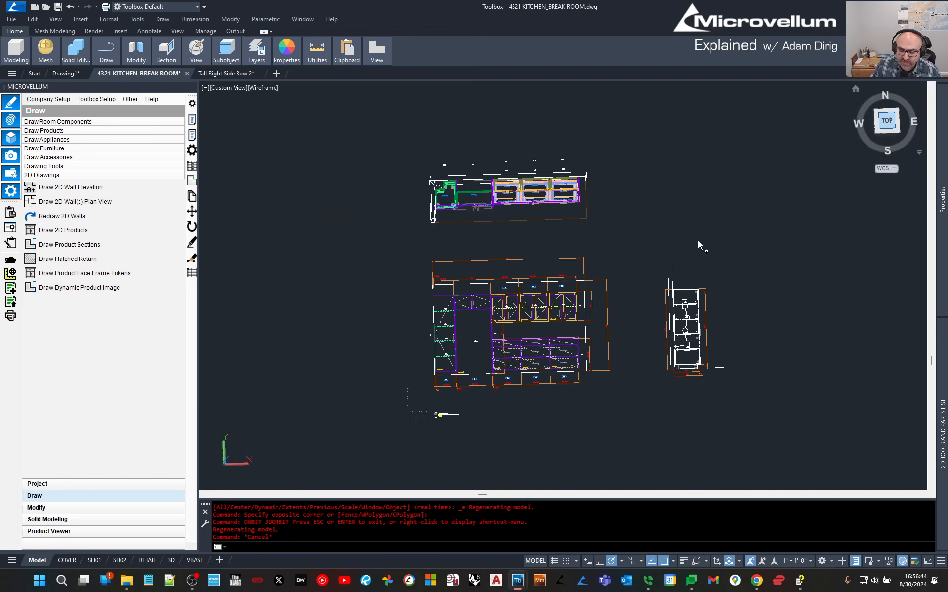
Set the tall cabinet's Adj Shelf Qty to 6 under Internal Options, then zoom extents.
left_click(192, 120)
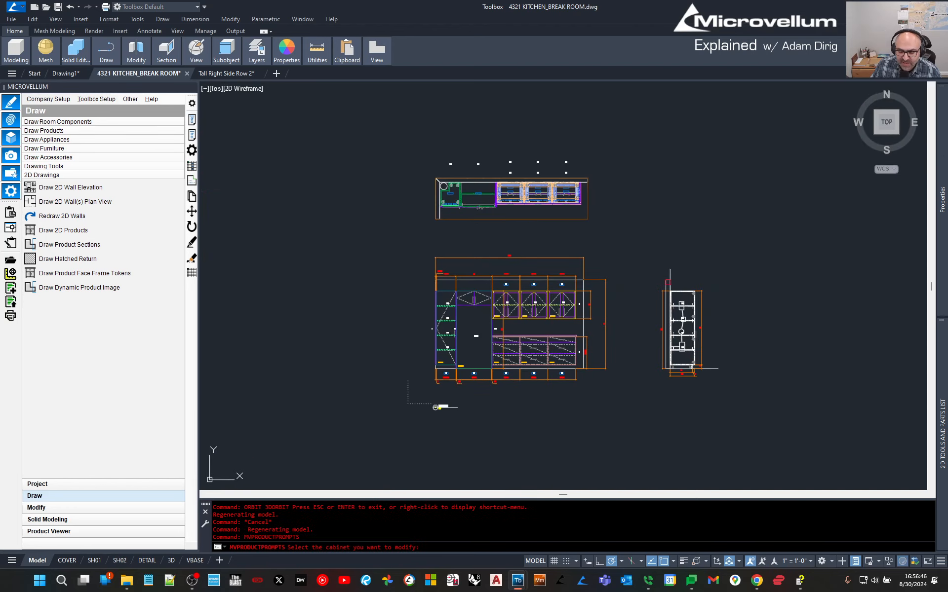
left_click(682, 325)
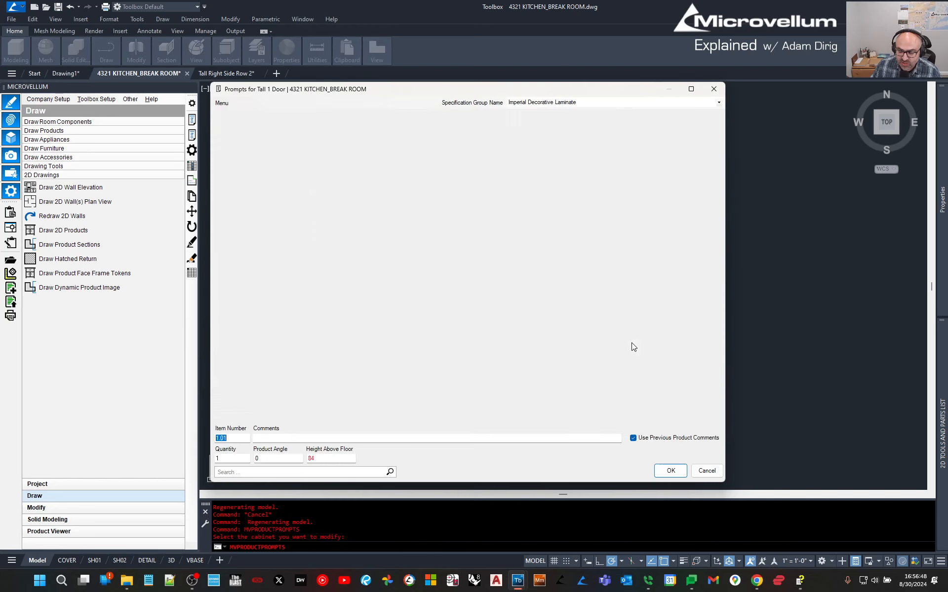
left_click(256, 115)
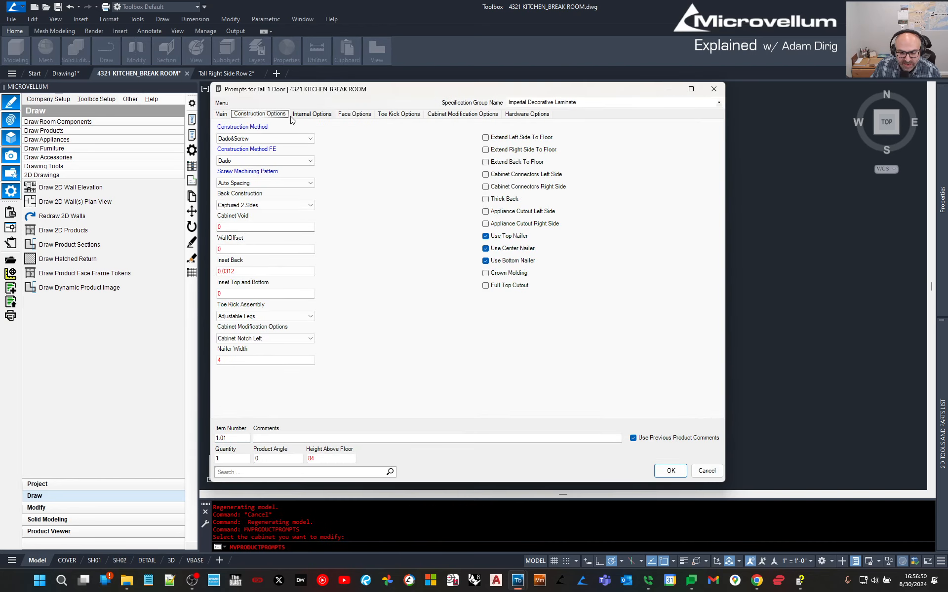
left_click(312, 113)
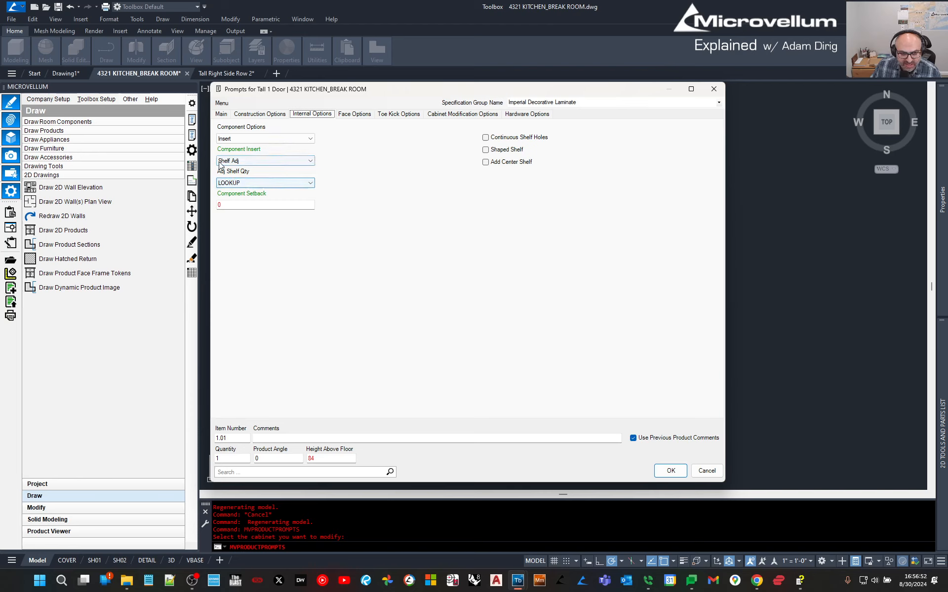
left_click(240, 183)
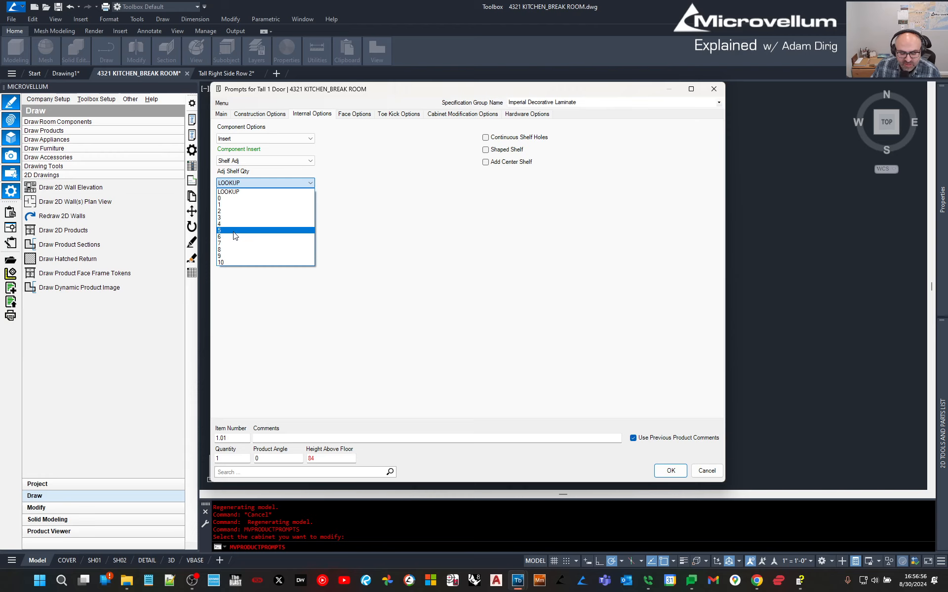
left_click(234, 237)
left_click(672, 471)
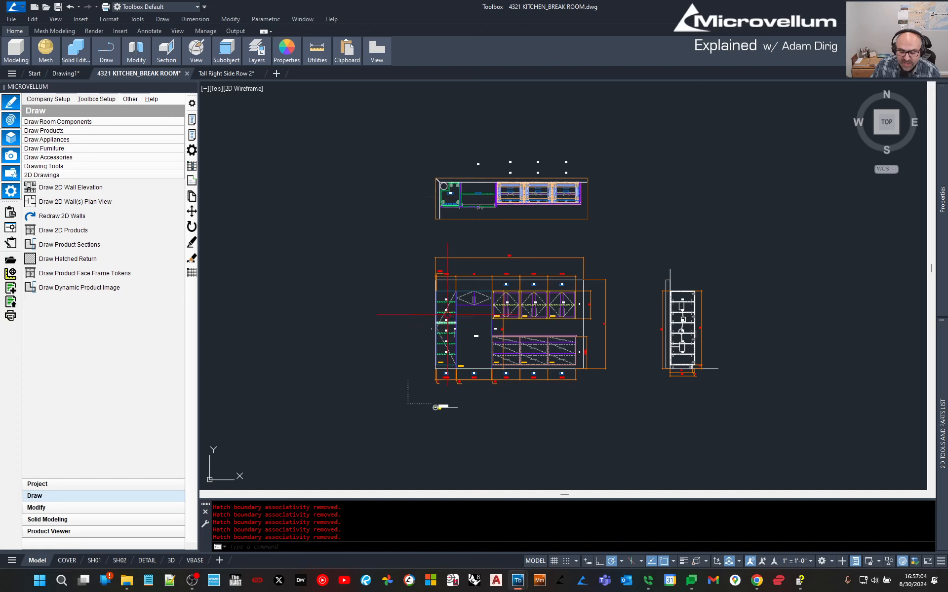
scroll(687, 376, "up", 3)
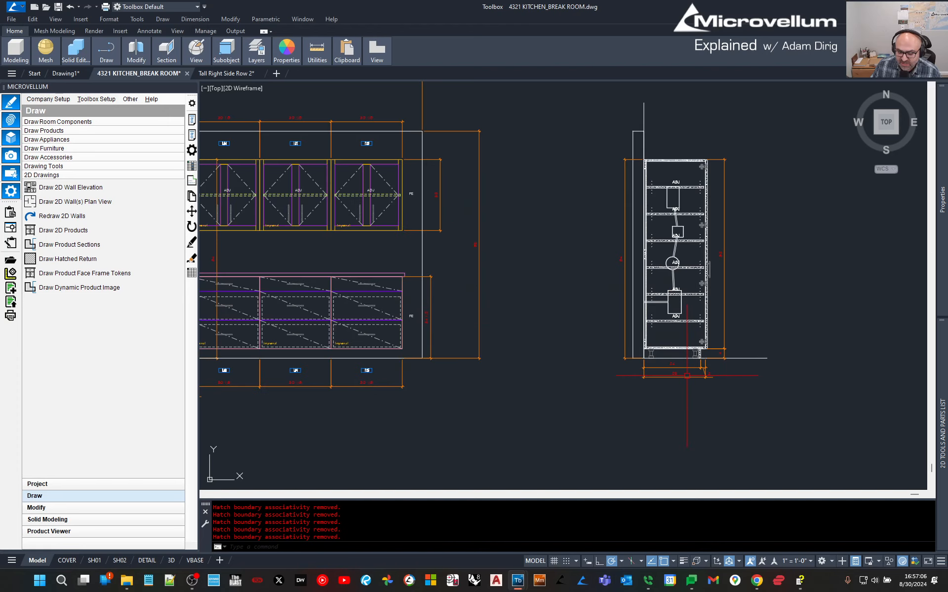
middle_click(561, 243)
middle_click(561, 243)
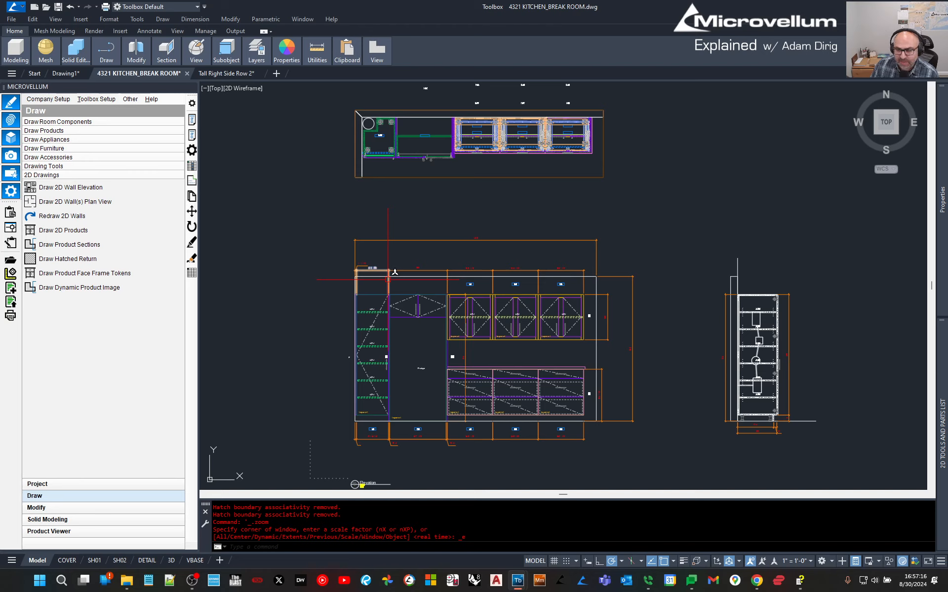
Start a work order from the drawing covering every product in room 4321 KITCHEN_BREAK ROOM.
left_click(11, 227)
left_click(384, 158)
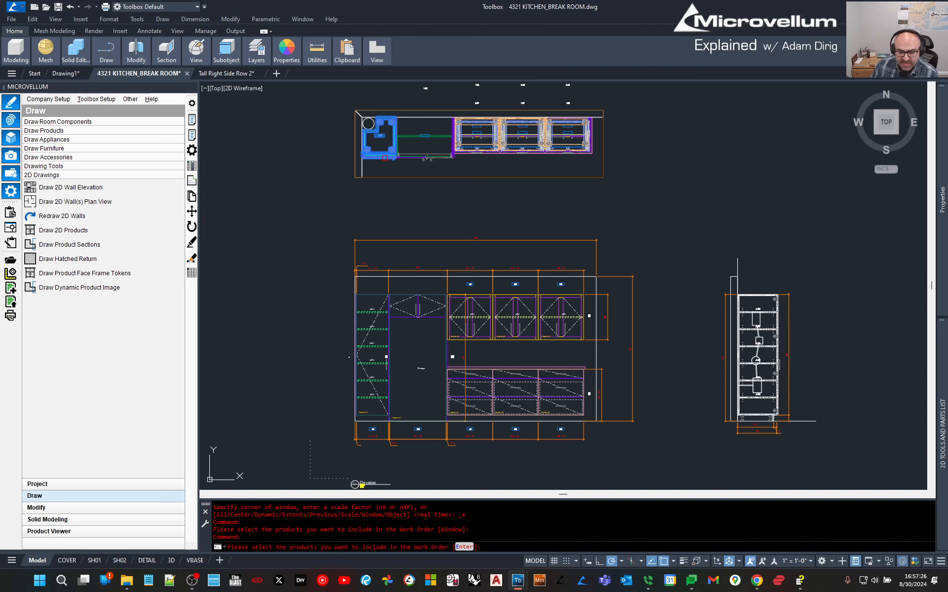
key("Return")
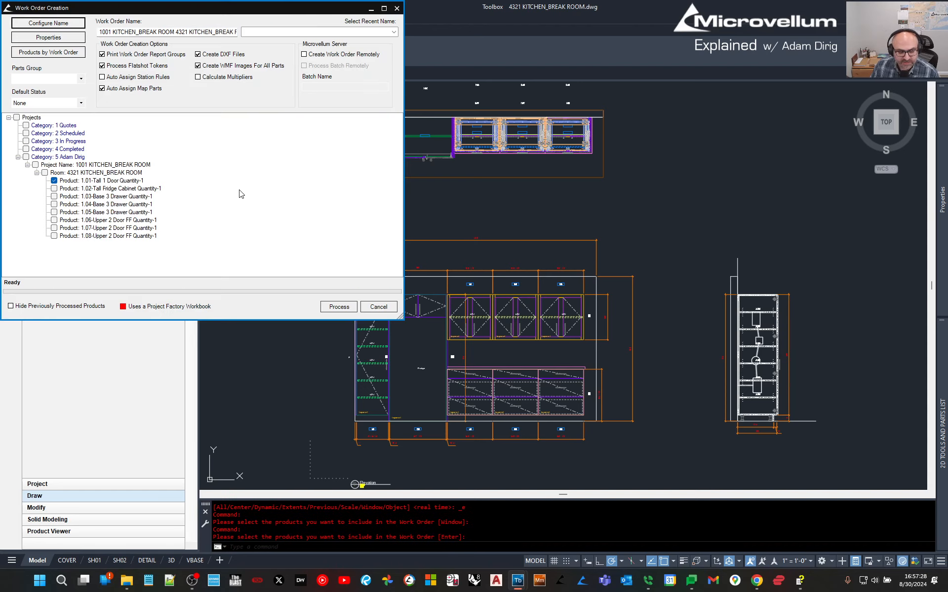
left_click(44, 172)
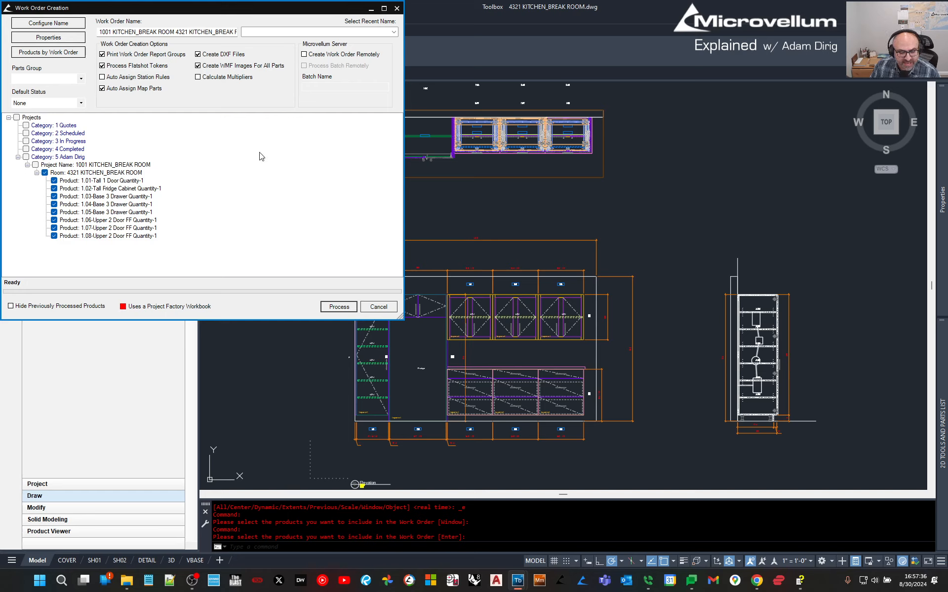
Review the Configure Name settings without changes and process the work order.
left_click(43, 23)
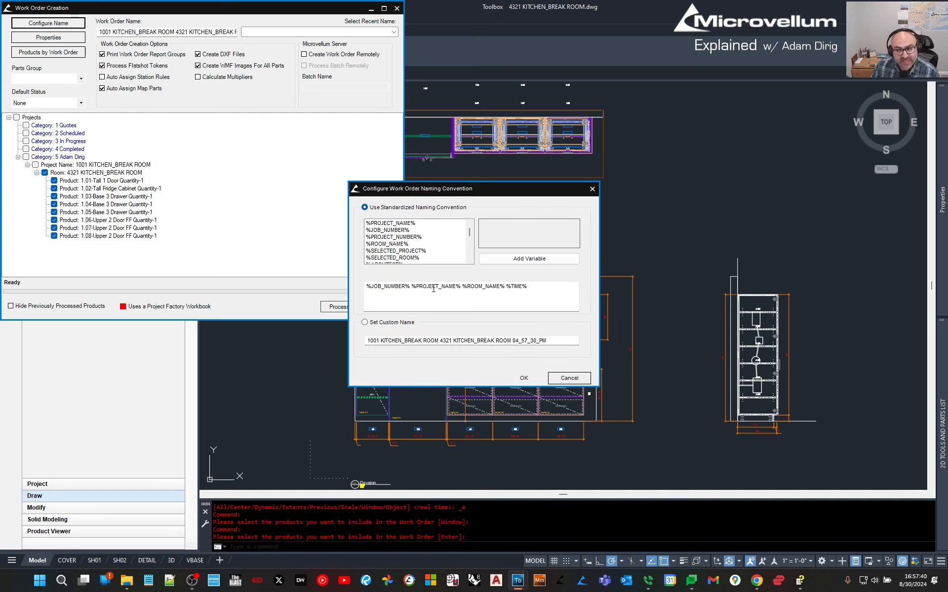
left_click(569, 378)
left_click(333, 308)
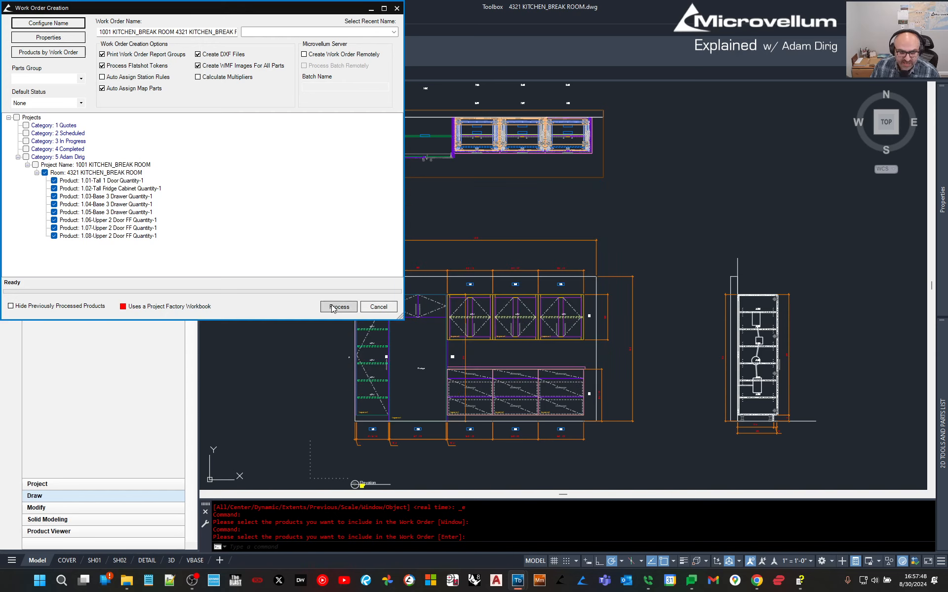
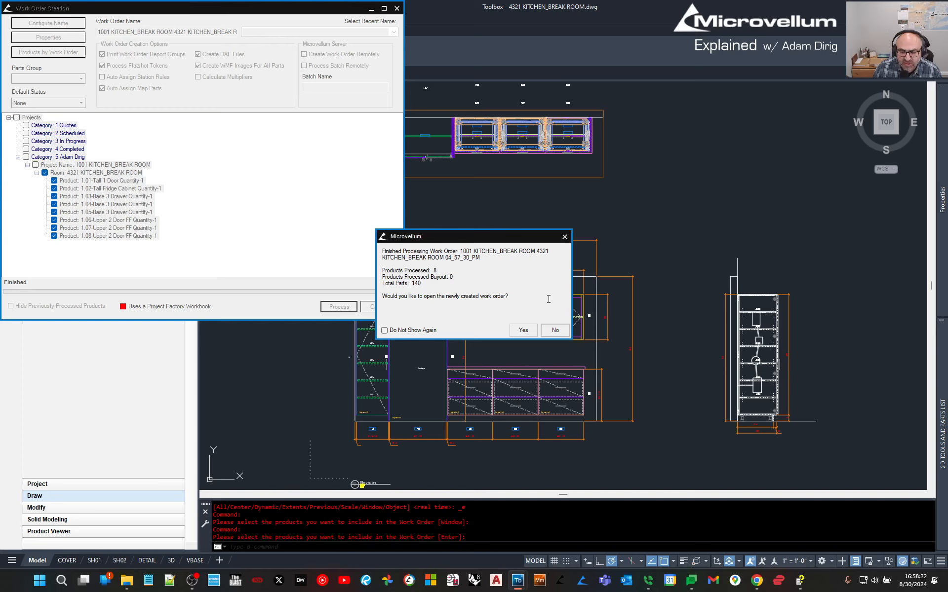
Open the newly created kitchen break room work order in the Processing Center.
left_click(523, 330)
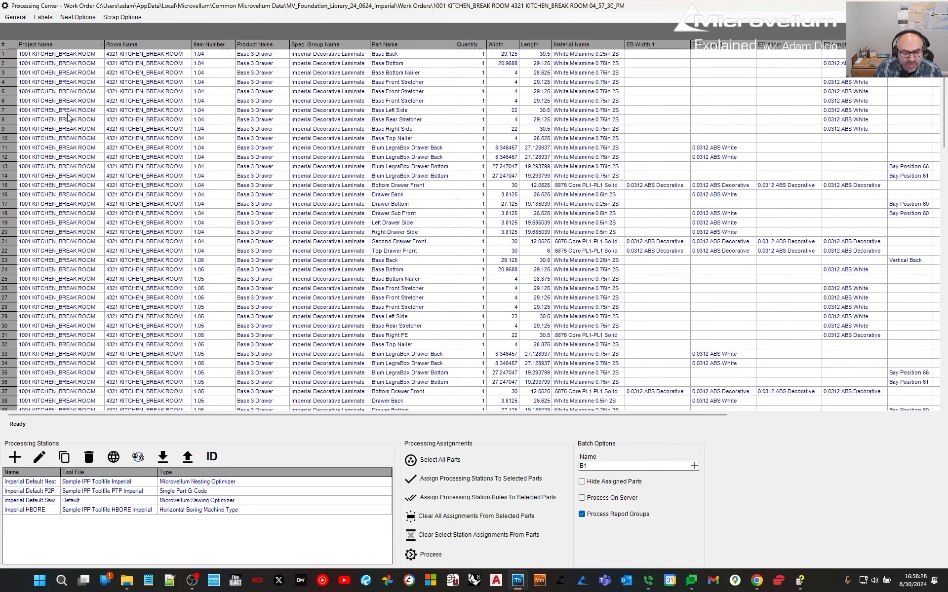
Sort the parts list by Material Name and group the parts by that column.
left_click_drag(37, 53, 66, 377)
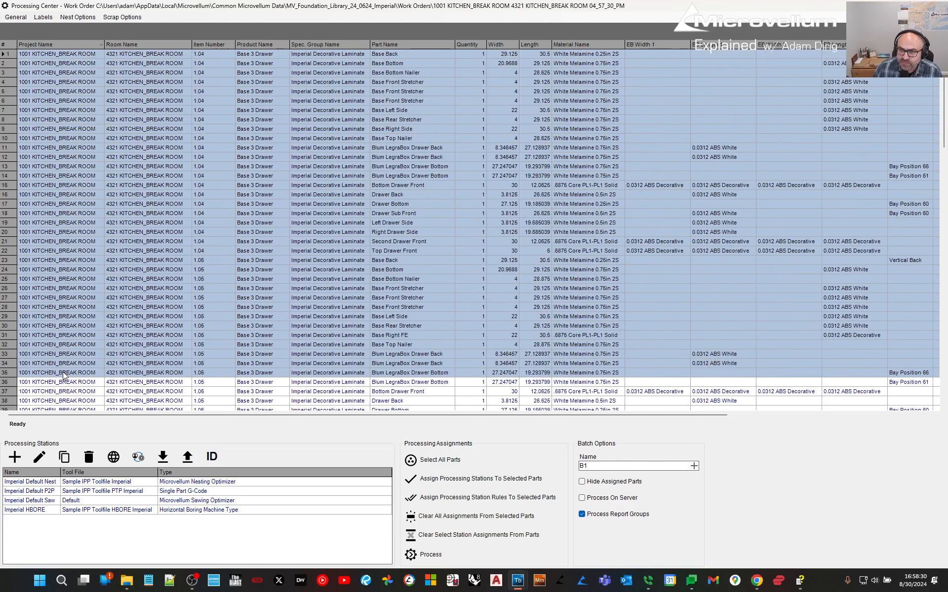
left_click(200, 204)
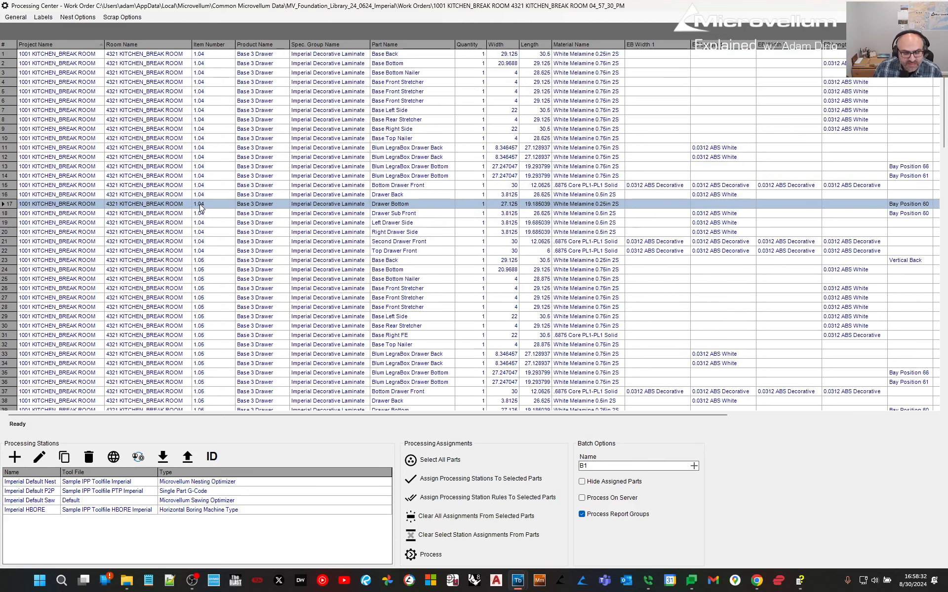
left_click(569, 46)
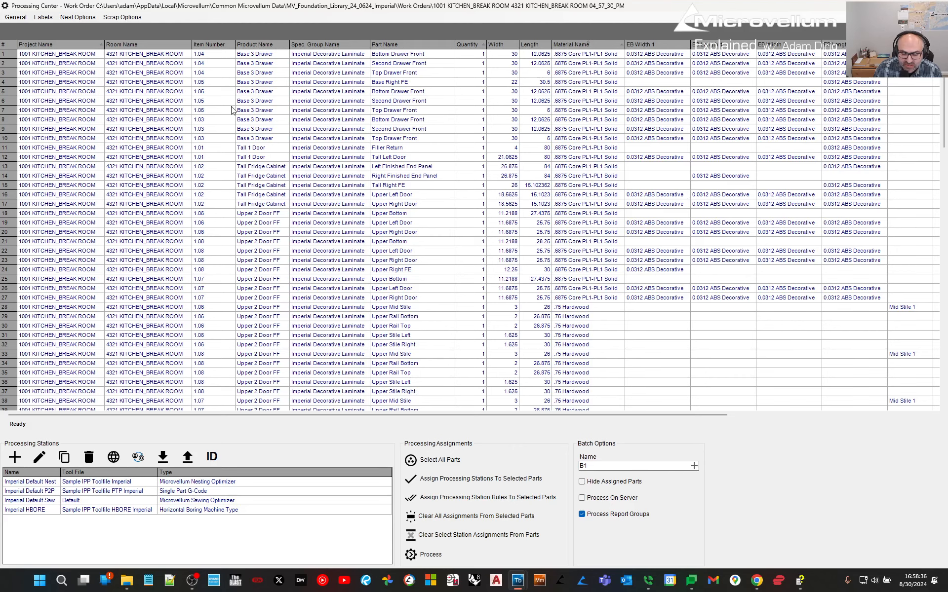
left_click(118, 44)
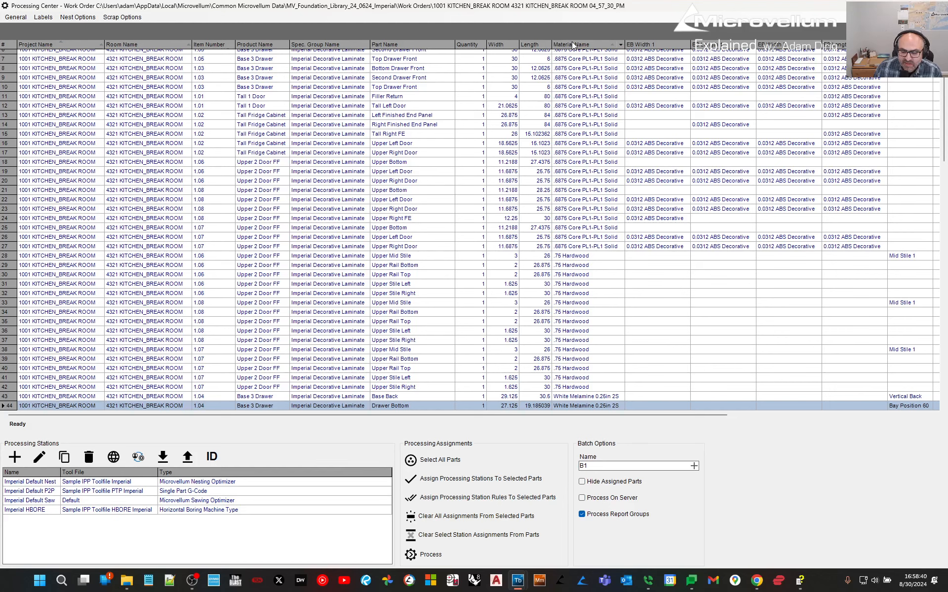
left_click_drag(572, 46, 82, 34)
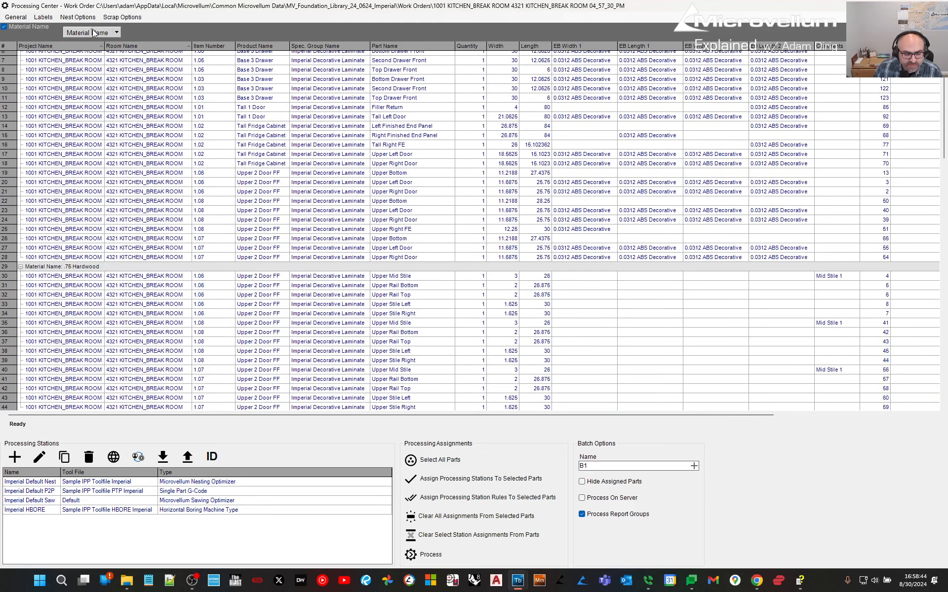
Filter the material grouping to show only White Melamine 0.75in 2S parts.
left_click(117, 33)
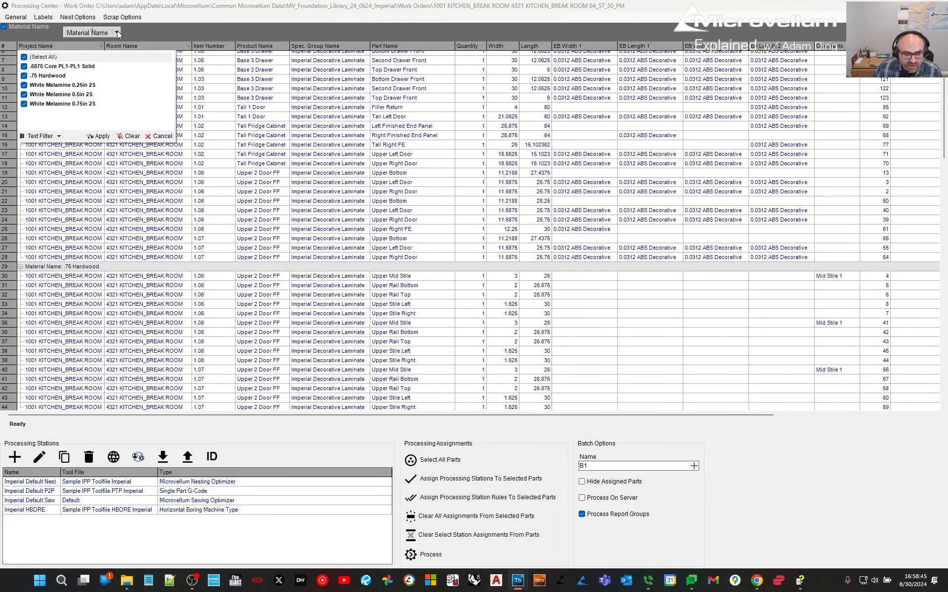
left_click(24, 57)
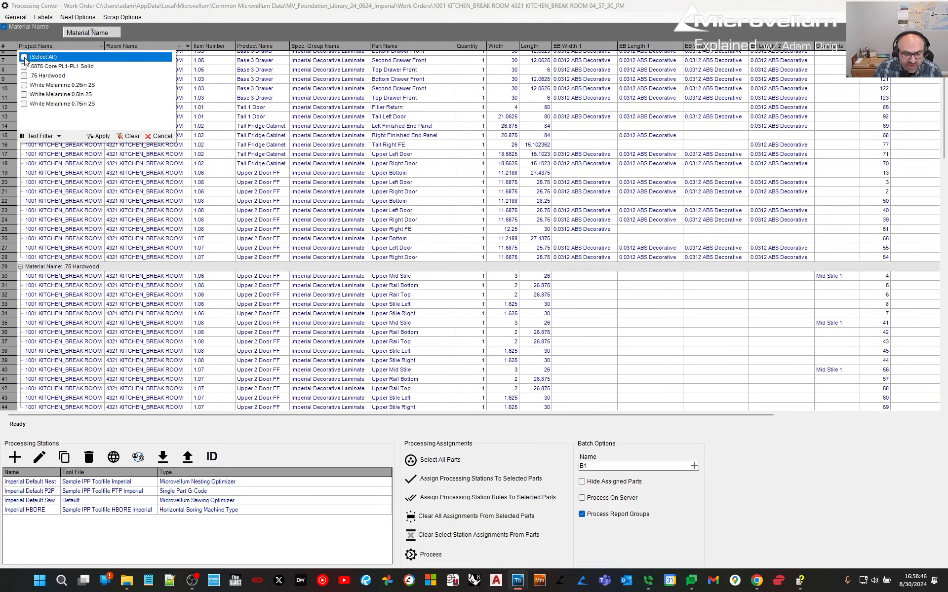
left_click(24, 85)
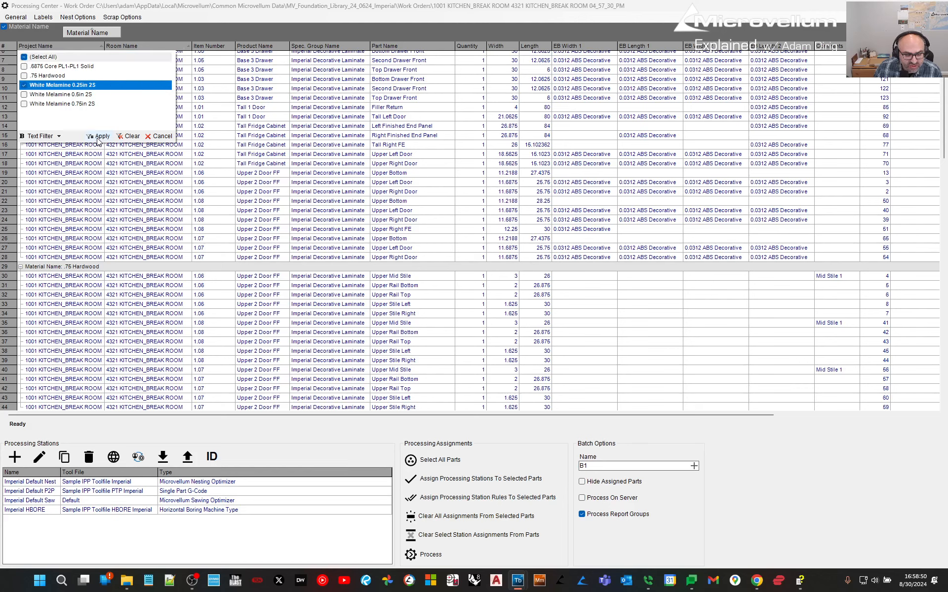
left_click(24, 103)
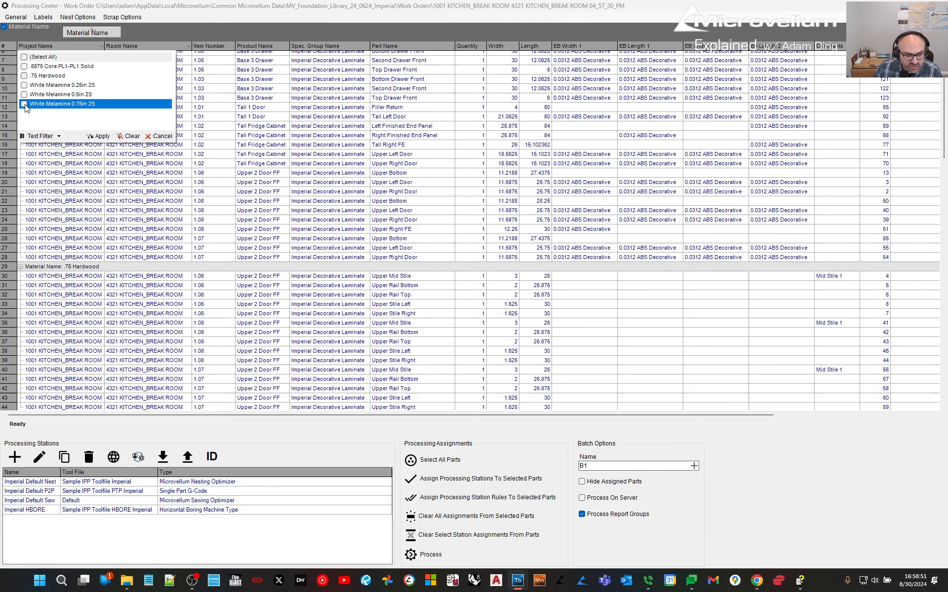
left_click(99, 136)
scroll(292, 194, "down", 6)
scroll(295, 122, "up", 8)
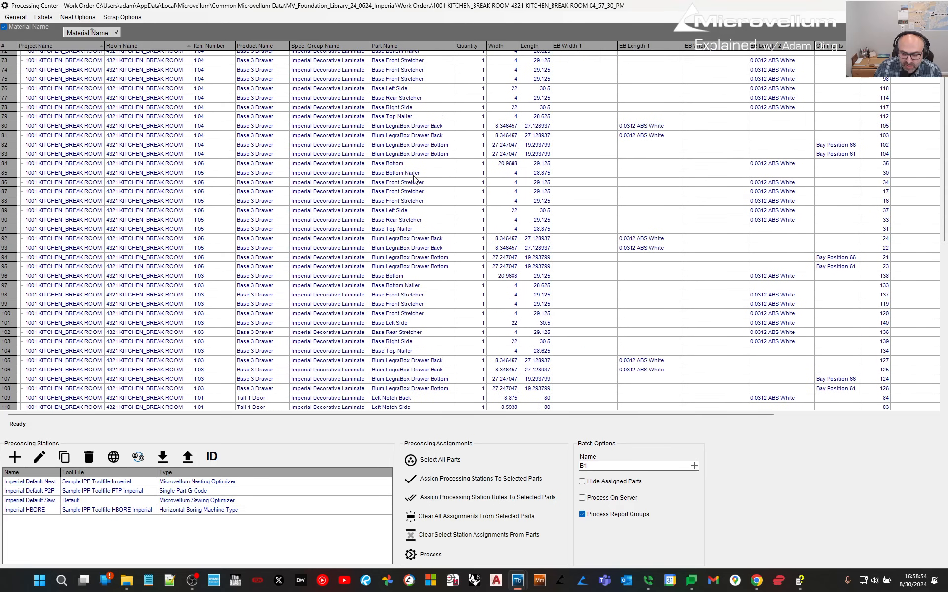
Show parts of all materials again and remove the Material Name grouping.
left_click(117, 32)
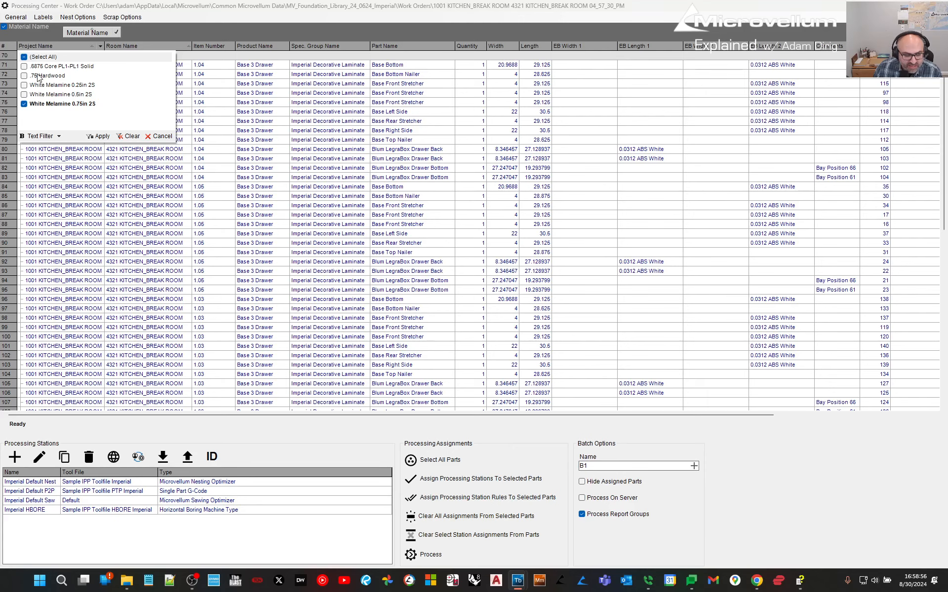
left_click(24, 57)
left_click(99, 136)
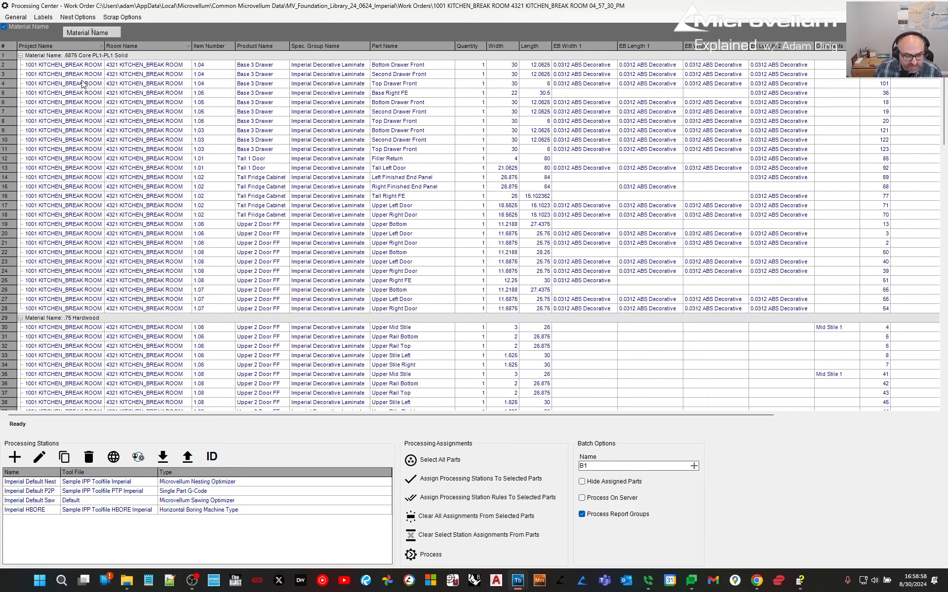
left_click_drag(85, 35, 636, 44)
Select all parts in the grid, review the four stations, and settle on Imperial Default Nest.
left_click(31, 55)
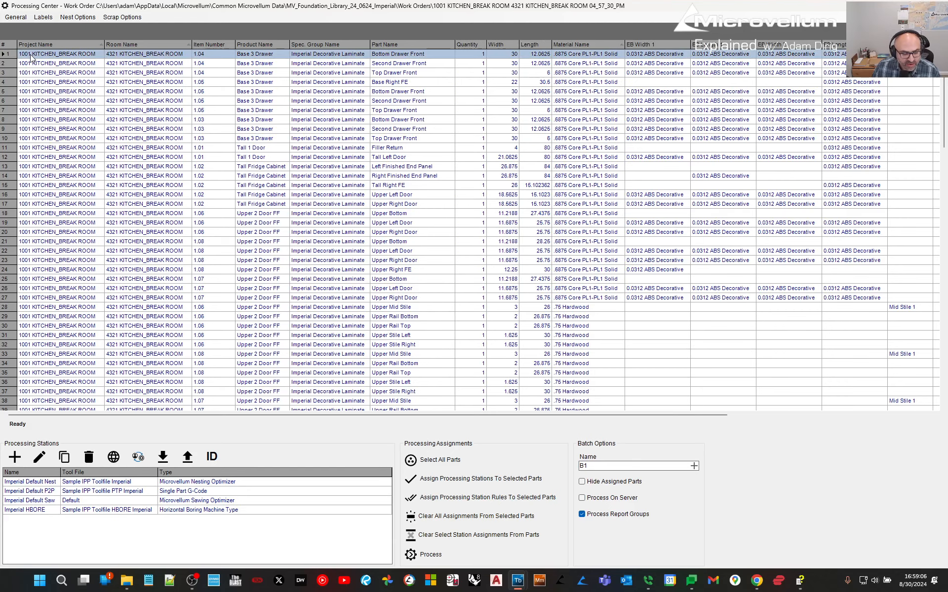
key("ctrl+a")
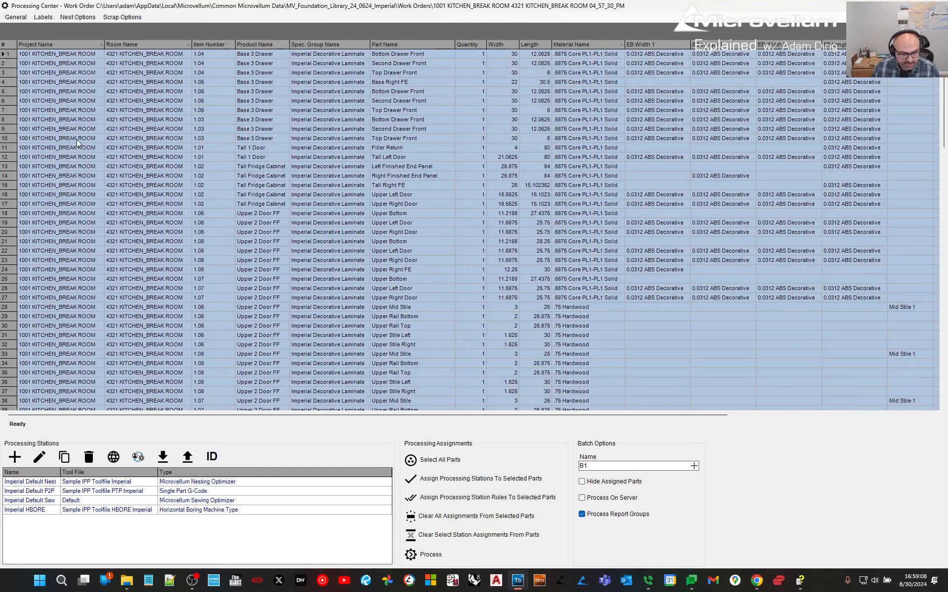
left_click(31, 484)
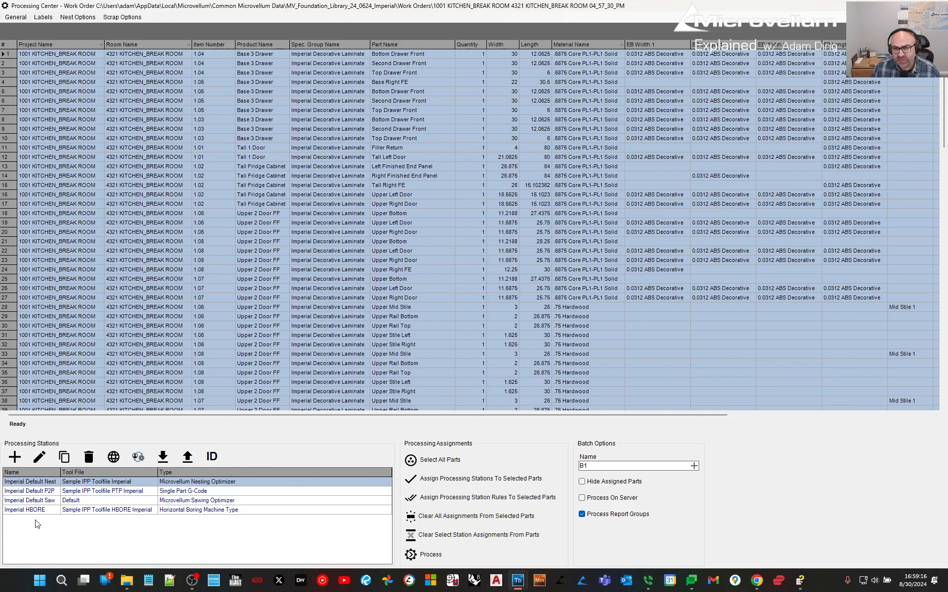
left_click(39, 492)
left_click(40, 501)
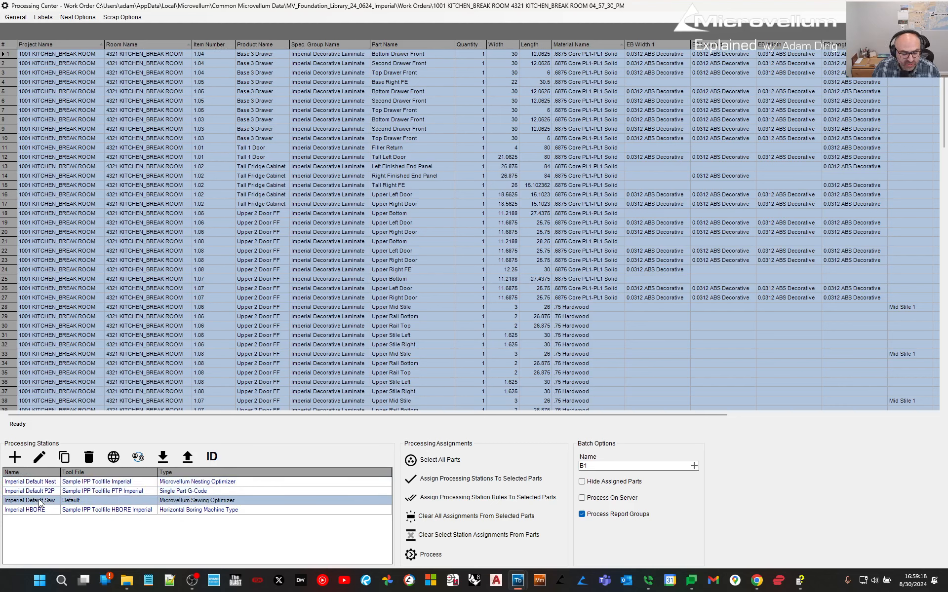
left_click(41, 511)
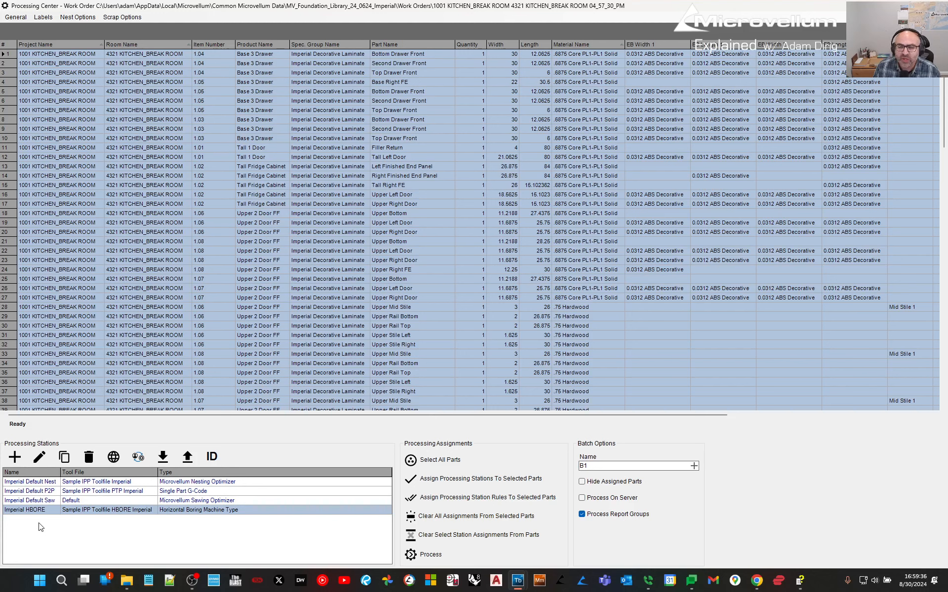
left_click(45, 482)
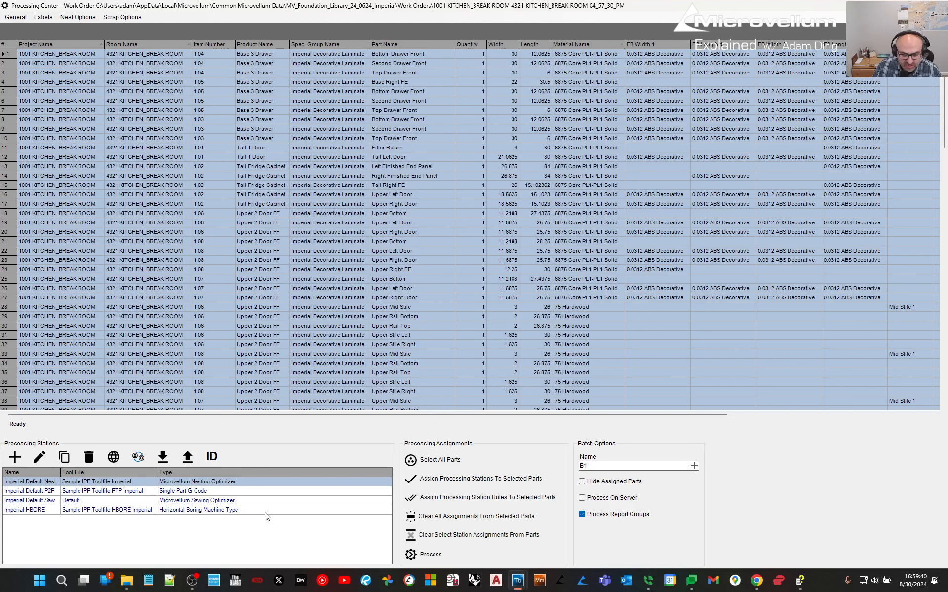
Assign the Imperial Default Nest station to all parts and dismiss the solid stock notice.
left_click(443, 459)
left_click(446, 474)
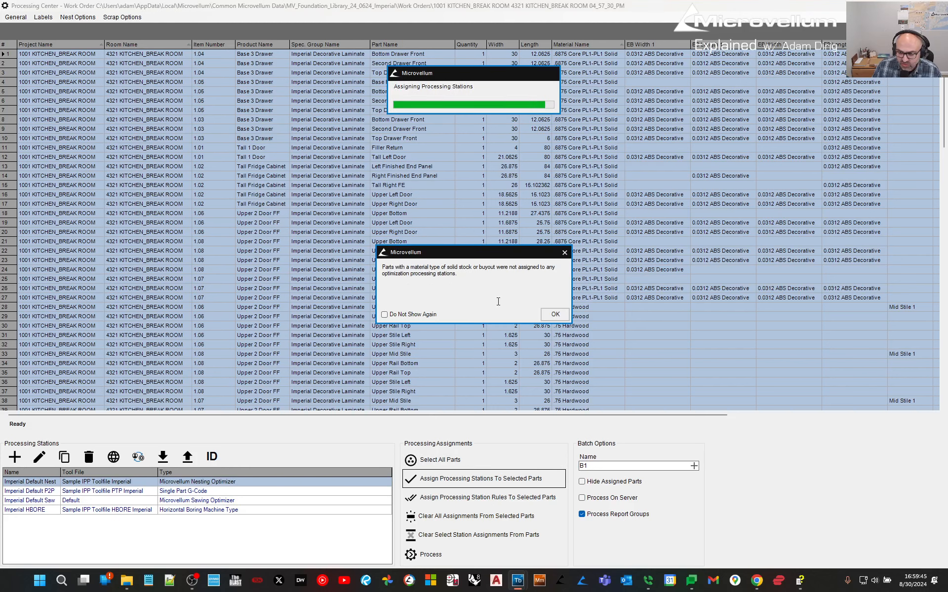
left_click(555, 314)
left_click_drag(475, 416, 598, 414)
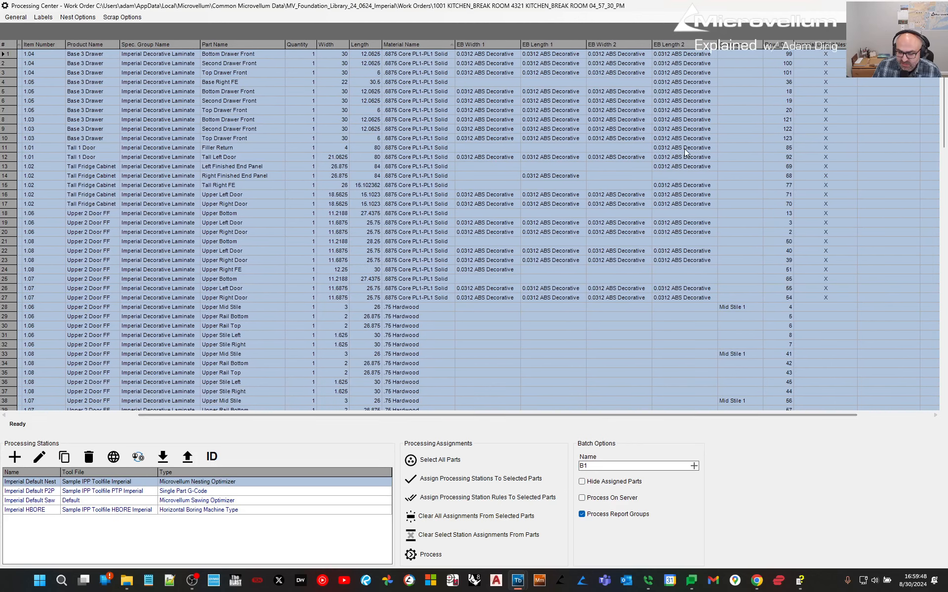
left_click_drag(820, 313, 821, 381)
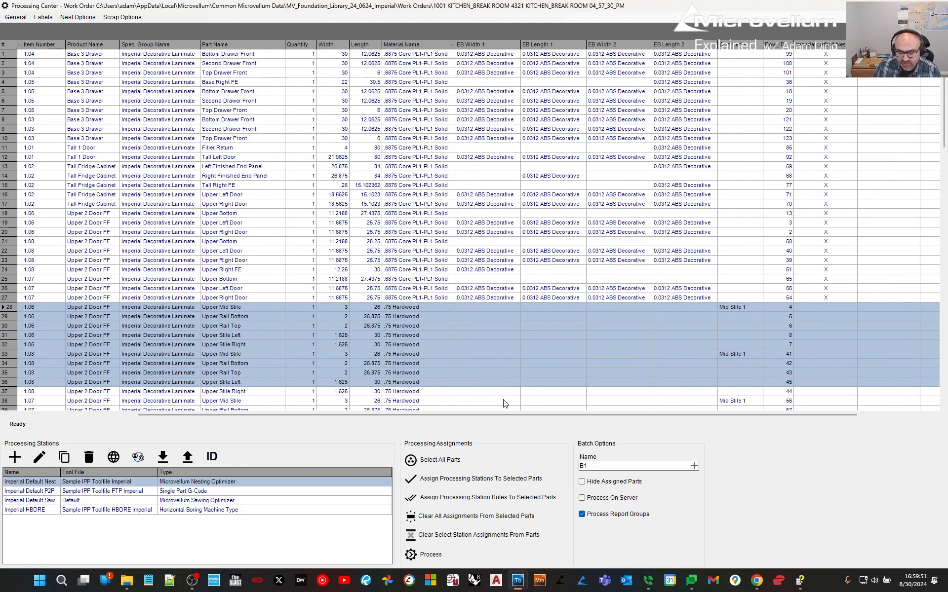
left_click(435, 460)
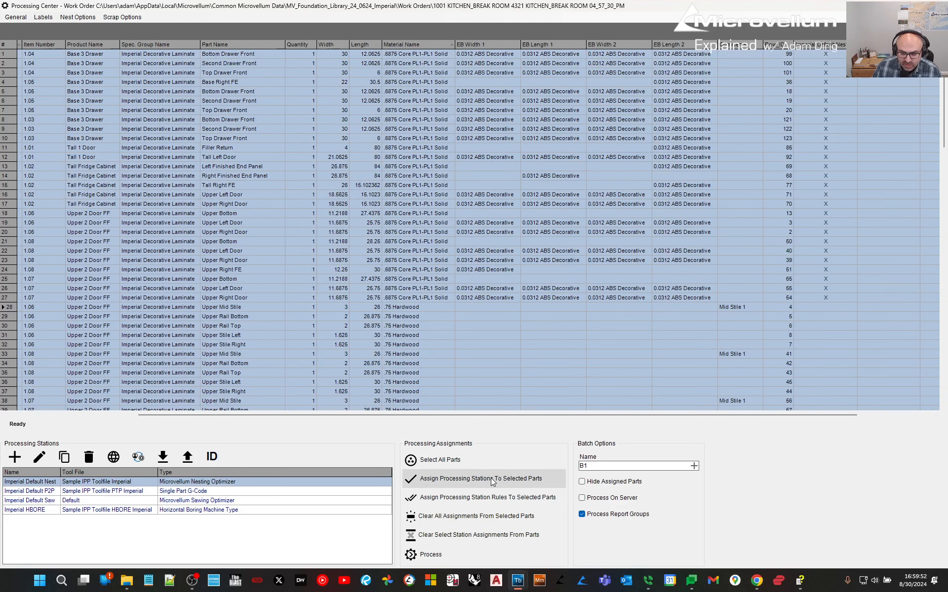
Process the work order, flipping .6875 Core PL1-PL1 Solid parts when nesting.
left_click(455, 551)
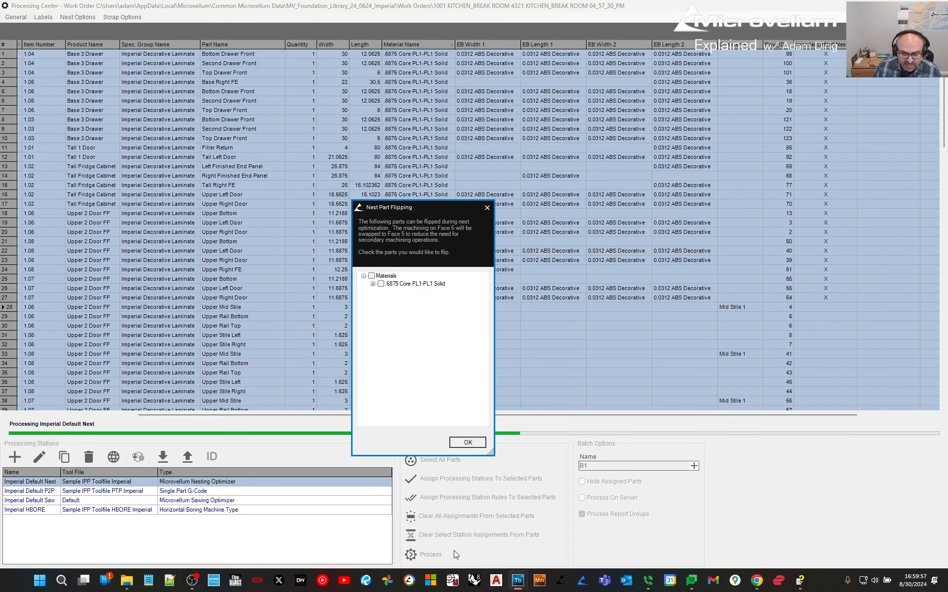
left_click(381, 284)
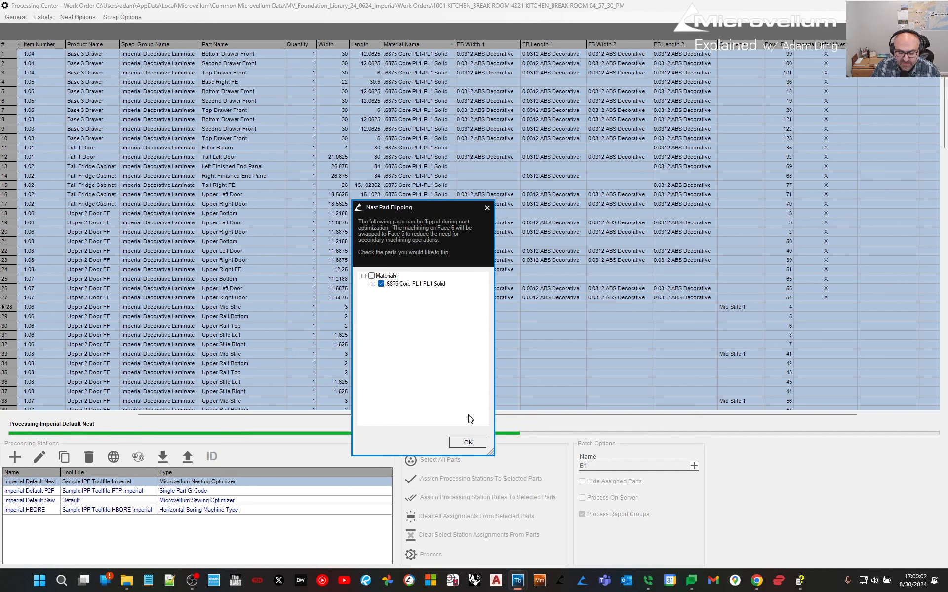
left_click(467, 442)
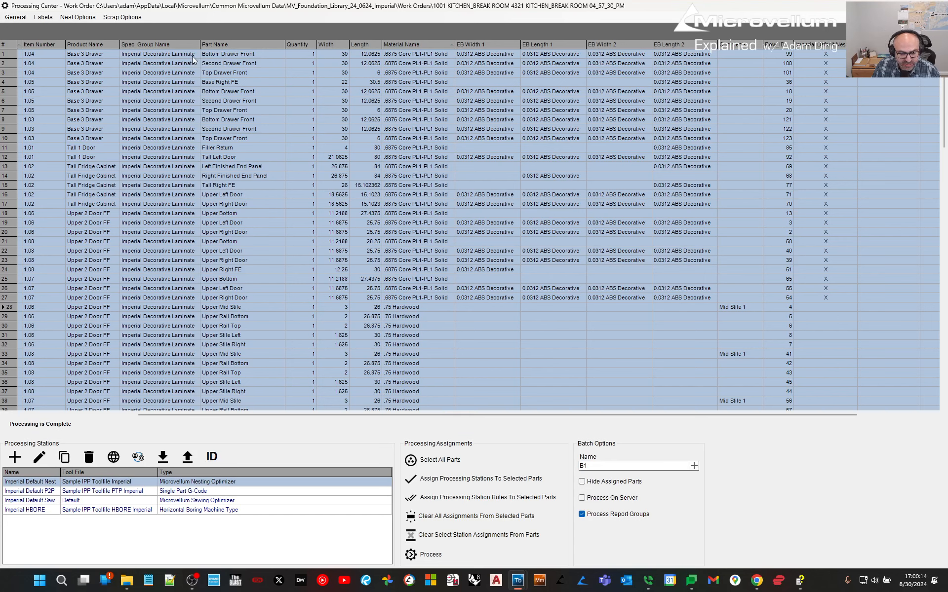
Open the nest drawing B1 > Imperial Default Nest > Composite.DWG.
left_click(89, 18)
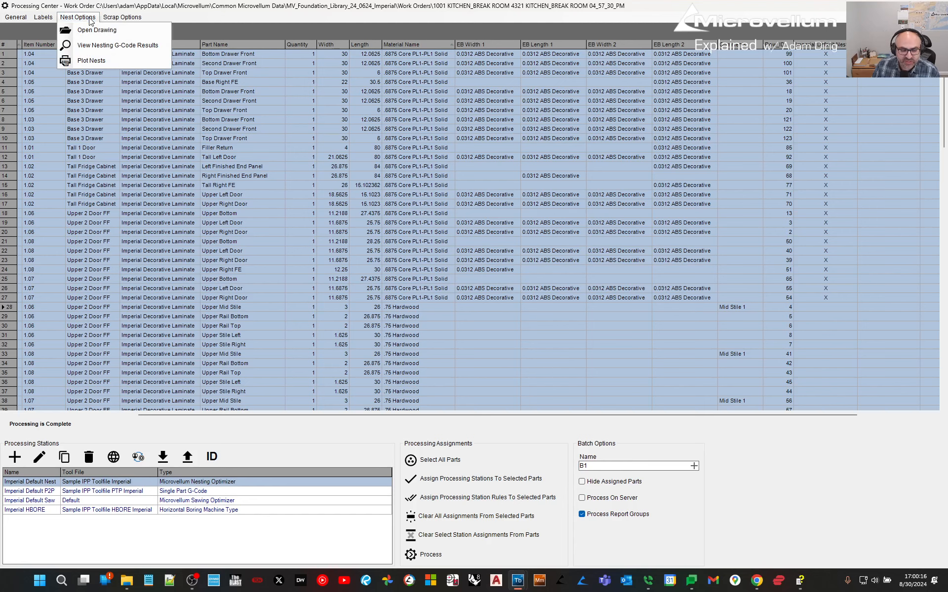
left_click(105, 31)
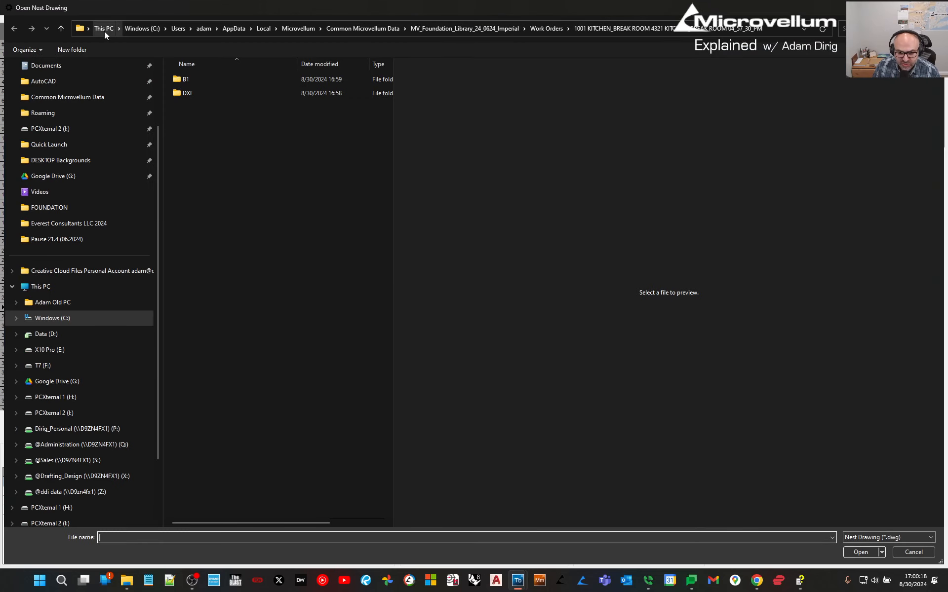
double_click(198, 79)
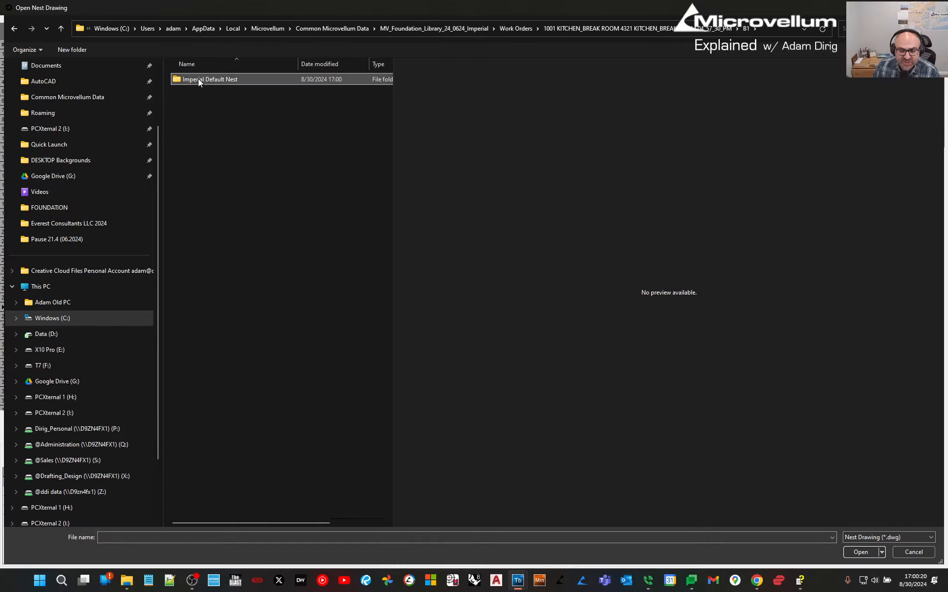
double_click(199, 79)
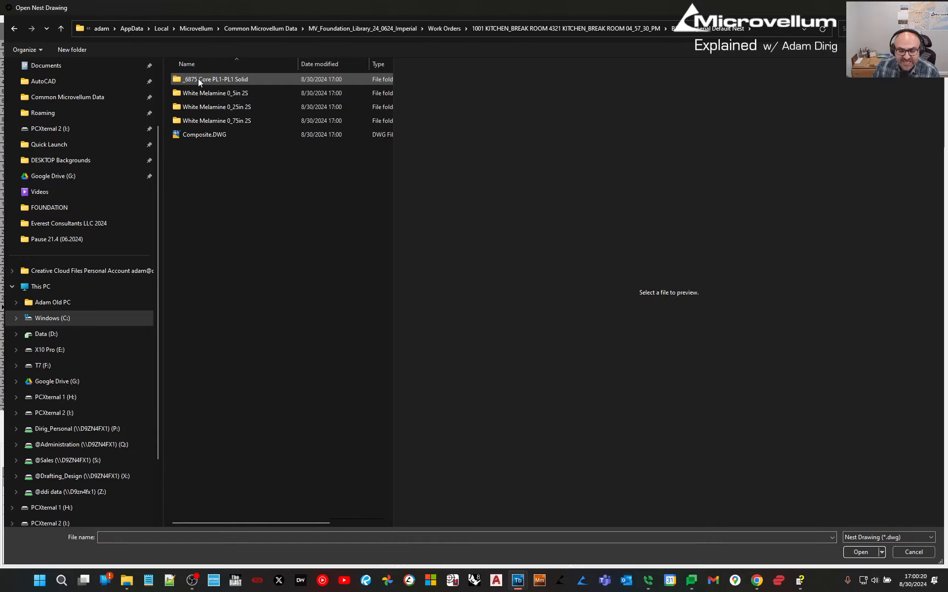
double_click(203, 135)
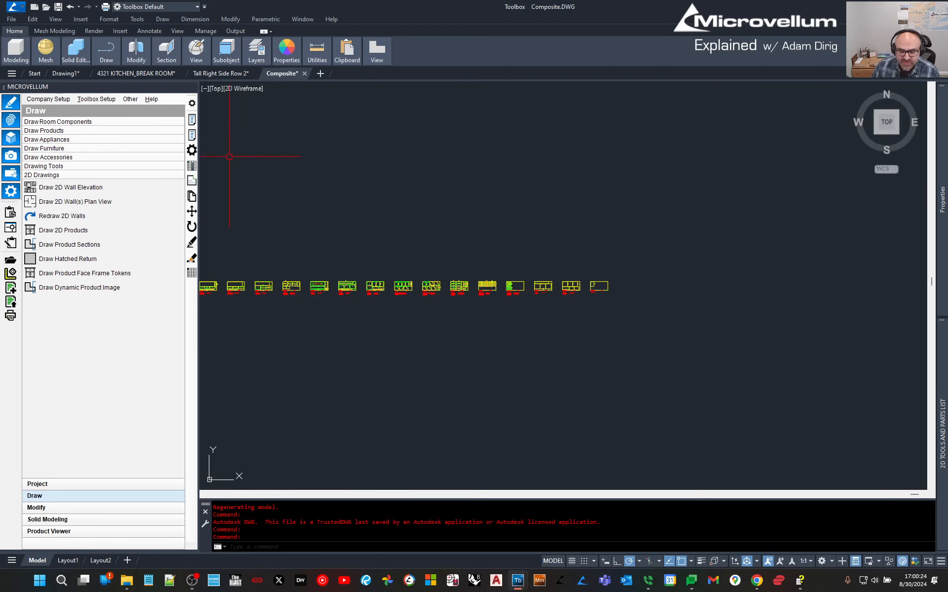
Pan and zoom across the nested sheets, reading sheet B11009's label and parts list.
middle_click_drag(284, 330, 443, 299)
scroll(374, 250, "up", 5)
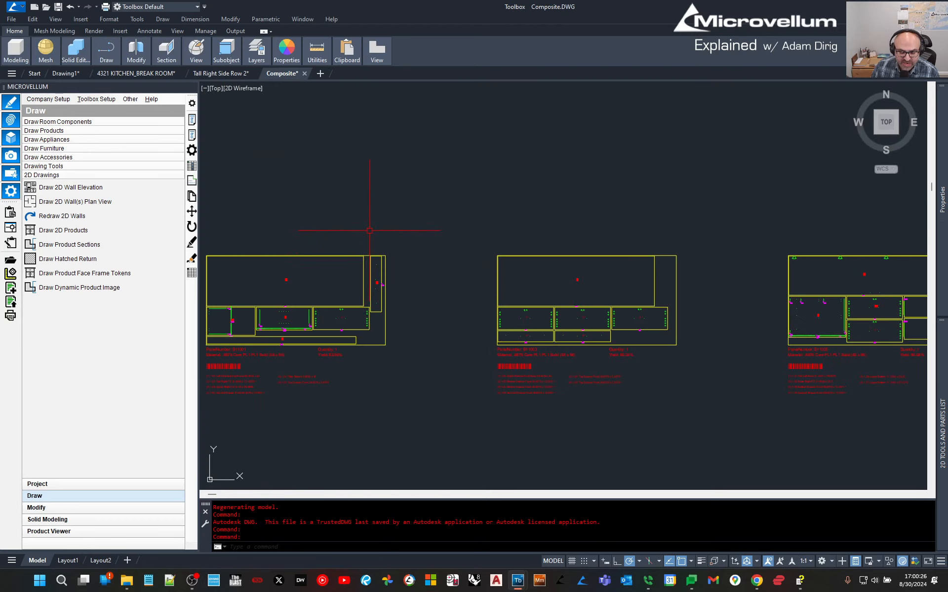
scroll(331, 326, "up", 1)
mouse_move(273, 353)
middle_mouse_down()
mouse_move(596, 273)
mouse_move(367, 297)
middle_mouse_up()
scroll(398, 294, "up", 1)
scroll(819, 260, "down", 3)
middle_click_drag(745, 260, 576, 260)
scroll(576, 260, "down", 3)
middle_click_drag(771, 265, 316, 288)
middle_click_drag(740, 294, 523, 273)
scroll(320, 235, "up", 6)
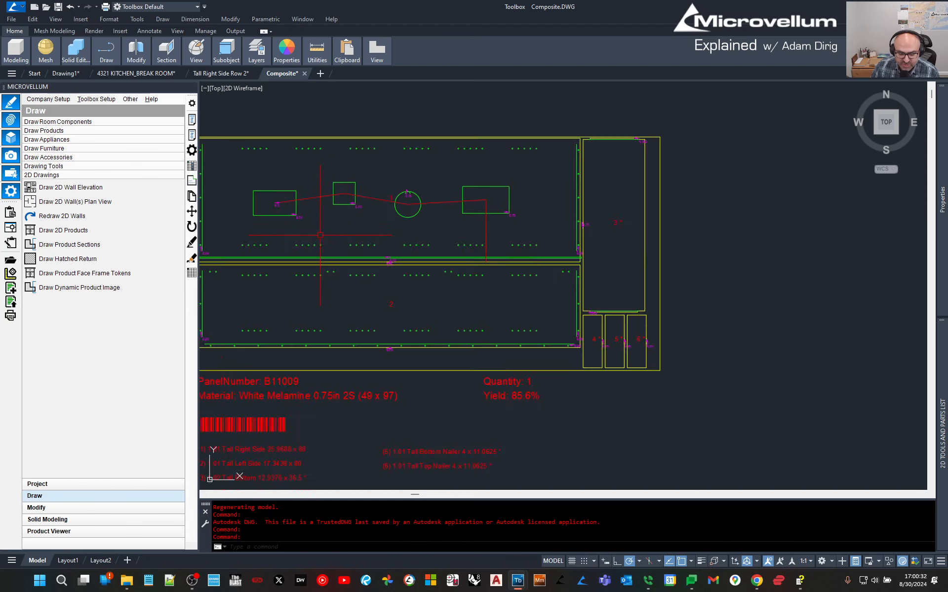
scroll(320, 235, "down", 2)
middle_click_drag(425, 277, 440, 274)
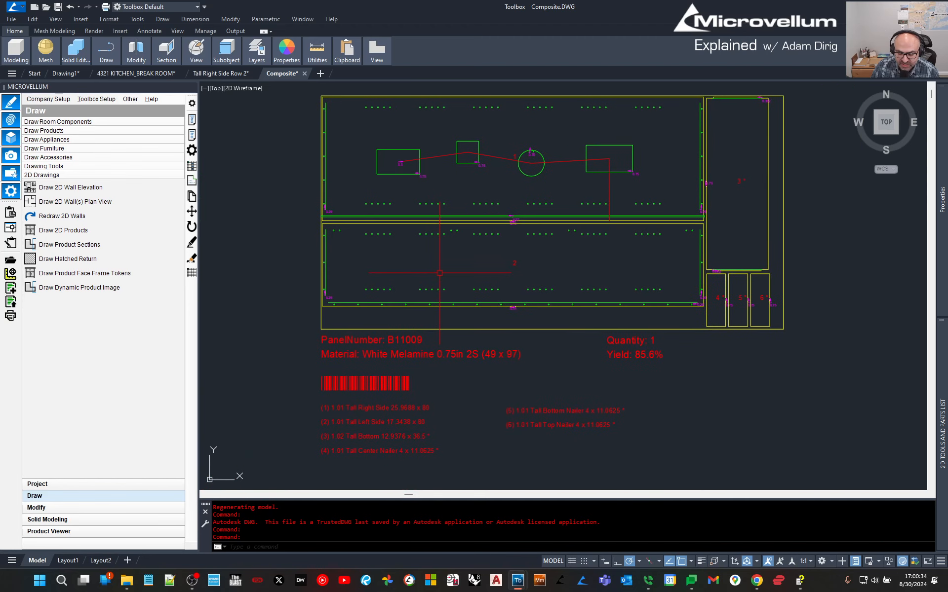
middle_click_drag(392, 384, 392, 352)
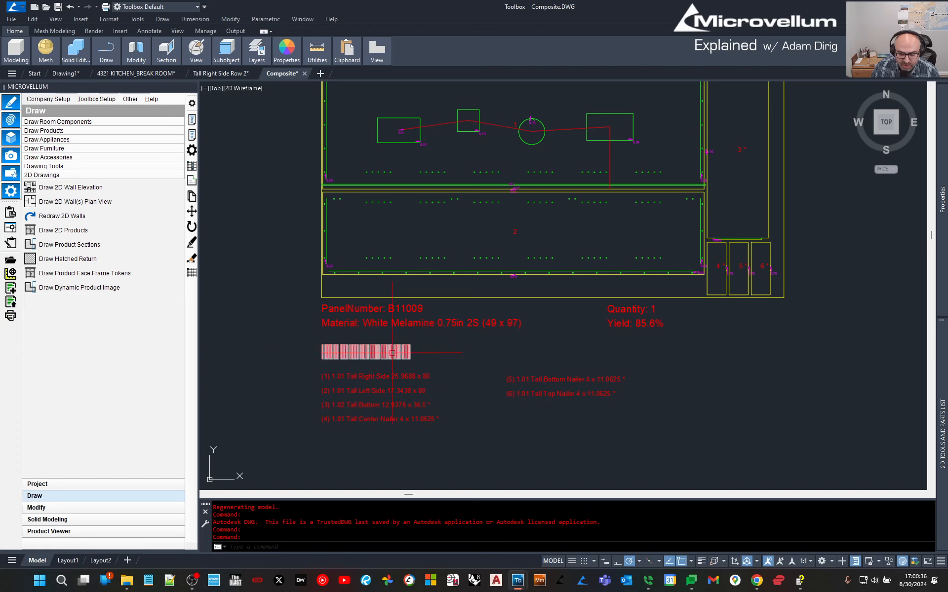
middle_click_drag(602, 402, 557, 381)
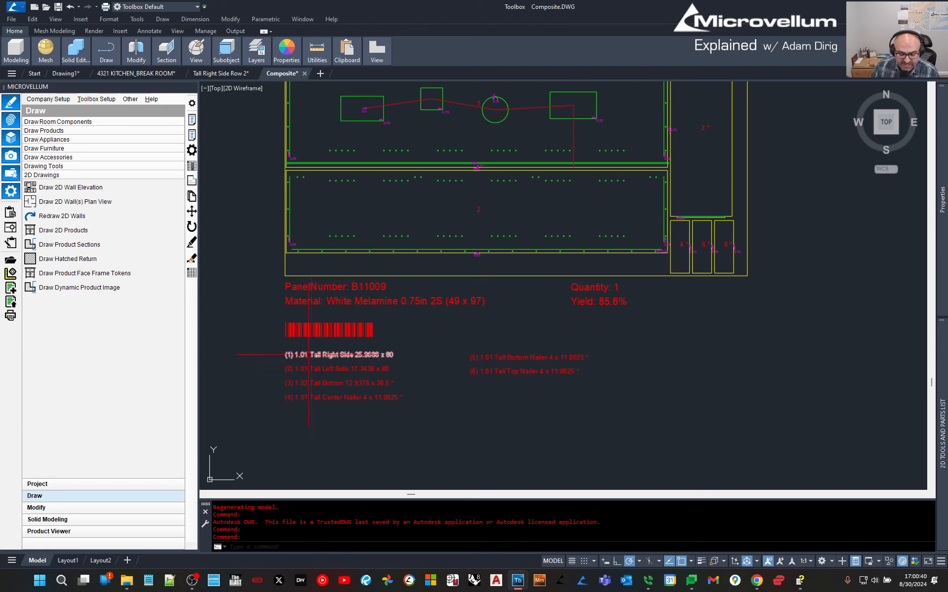
scroll(454, 280, "down", 2)
middle_click_drag(679, 325, 365, 334)
middle_click_drag(763, 291, 618, 298)
scroll(658, 245, "up", 5)
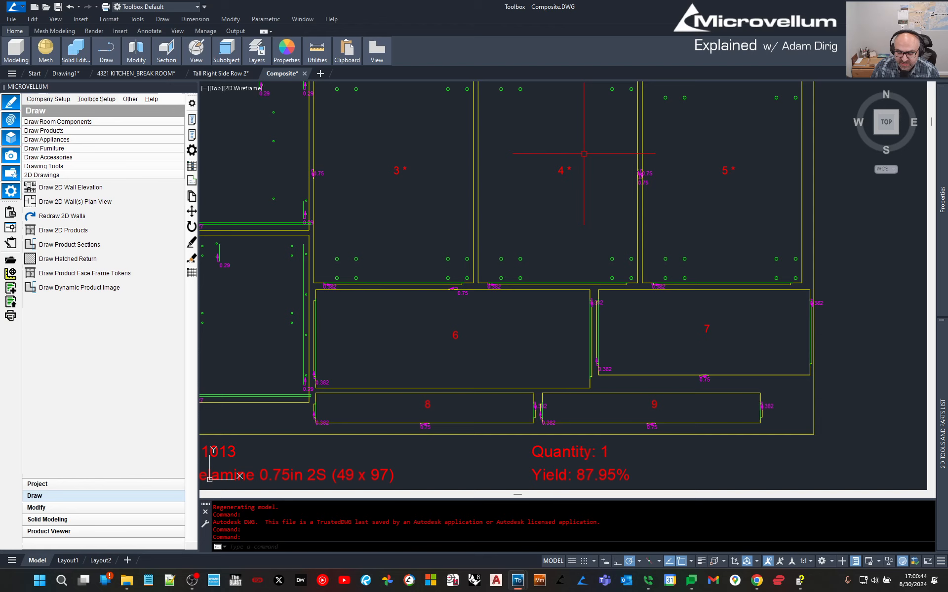
scroll(555, 263, "down", 5)
scroll(679, 330, "up", 2)
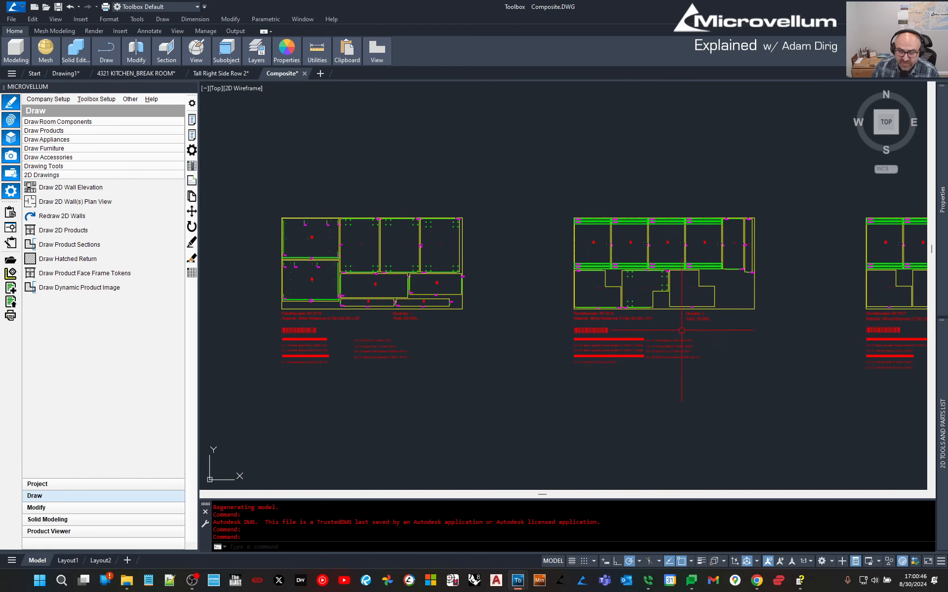
middle_click_drag(735, 301, 230, 305)
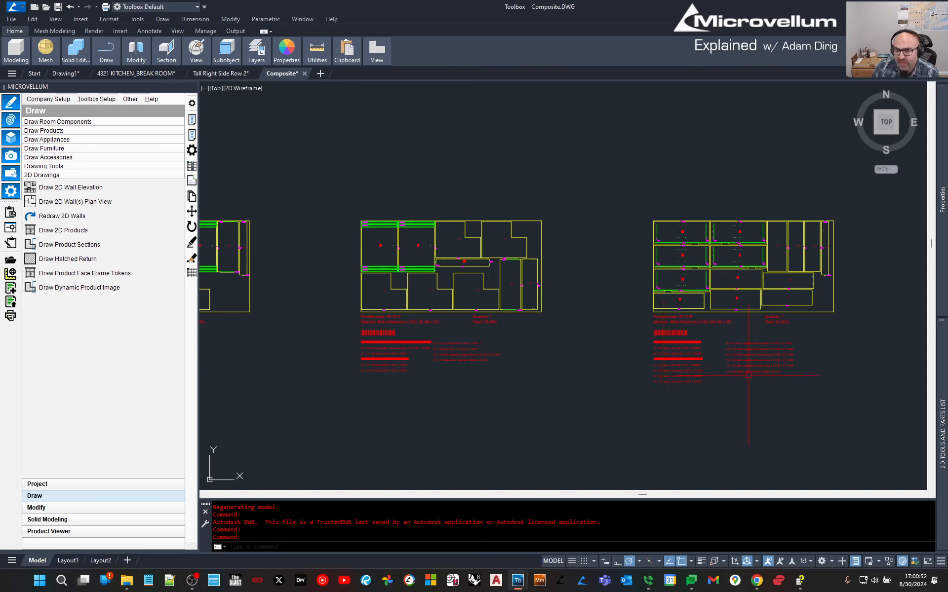
scroll(749, 373, "down", 4)
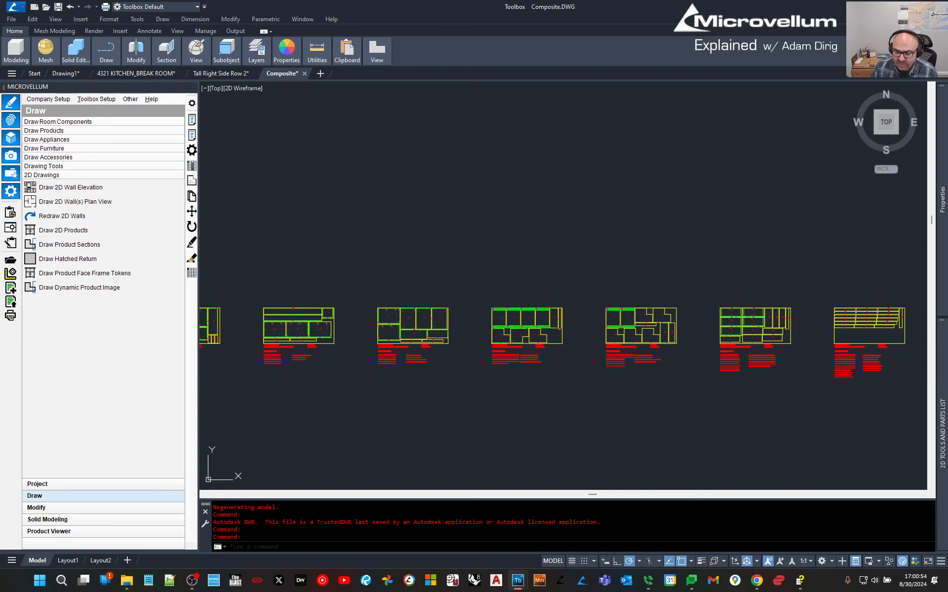
middle_click_drag(770, 370, 512, 360)
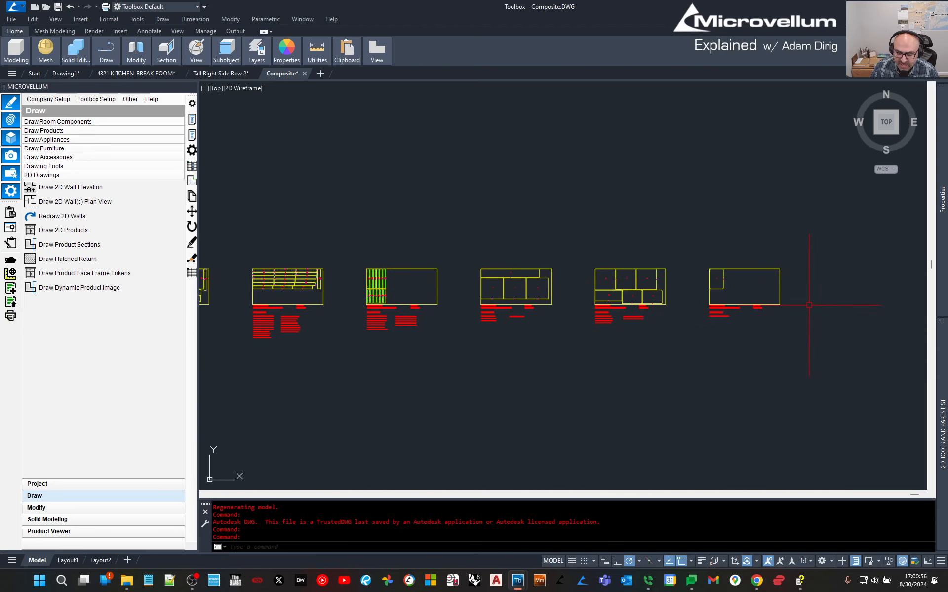
scroll(815, 300, "down", 4)
mouse_move(814, 300)
middle_mouse_down()
mouse_move(535, 398)
mouse_move(767, 378)
middle_mouse_up()
scroll(472, 275, "up", 5)
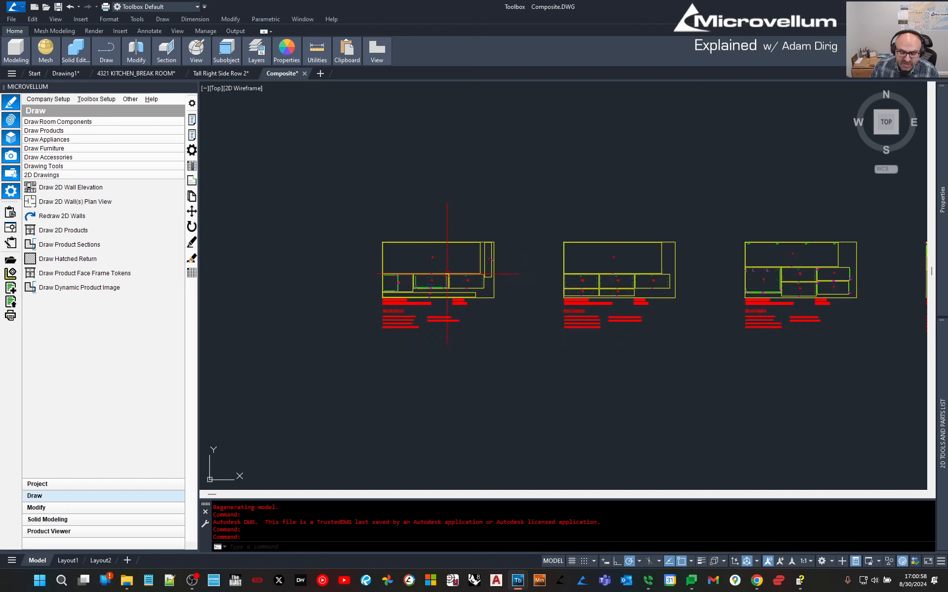
scroll(526, 274, "down", 2)
middle_click_drag(526, 274, 360, 328)
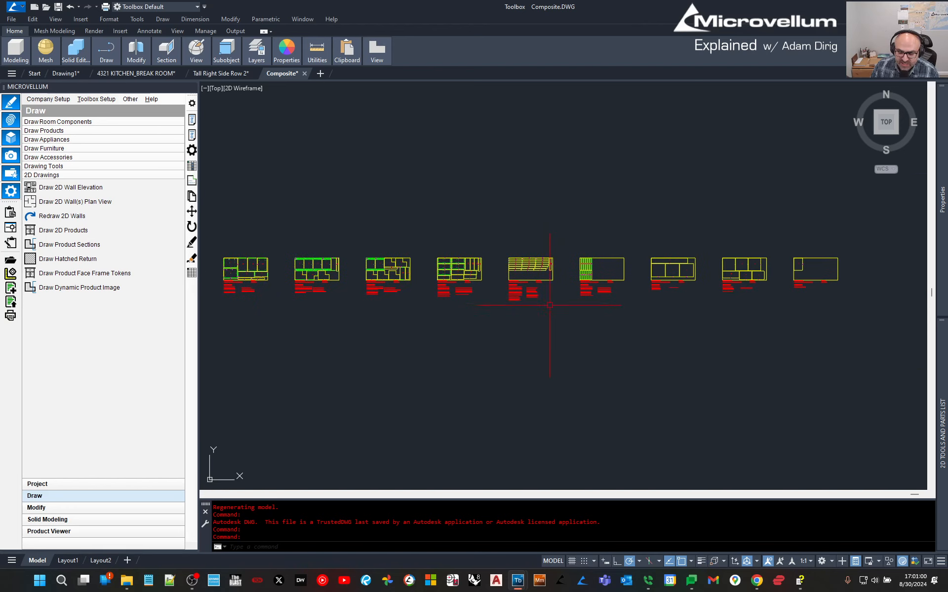
scroll(651, 329, "up", 6)
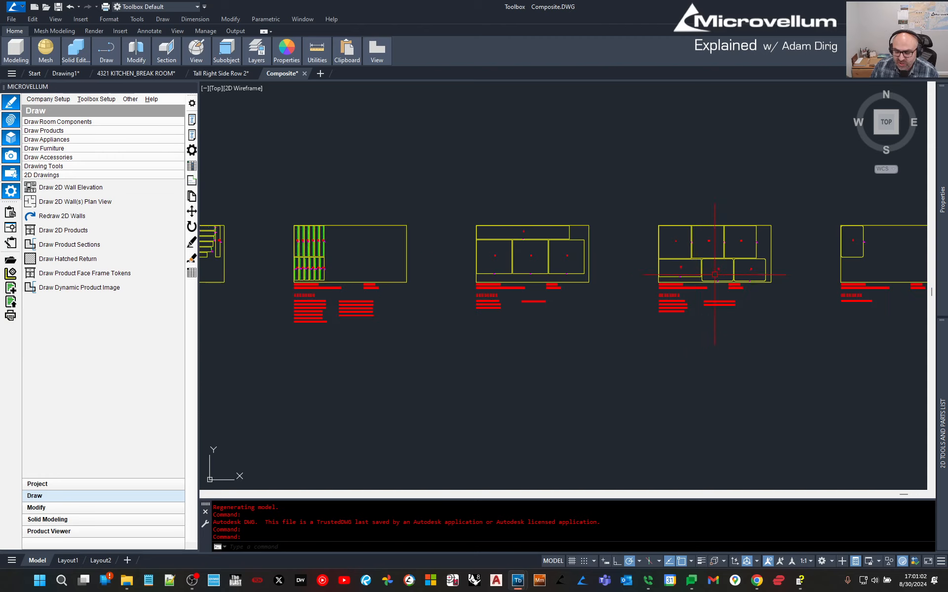
scroll(525, 356, "down", 2)
scroll(763, 292, "up", 6)
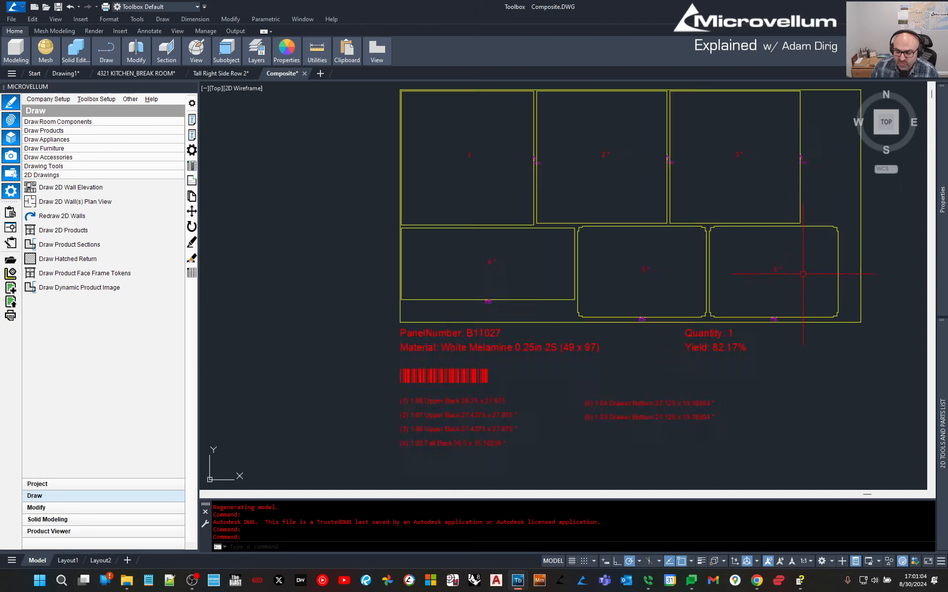
Move drawer bottom part 6 from sheet B11027 onto sheet B11029 with MOVE.
middle_click_drag(645, 182, 522, 160)
left_click(518, 162)
left_click(748, 322)
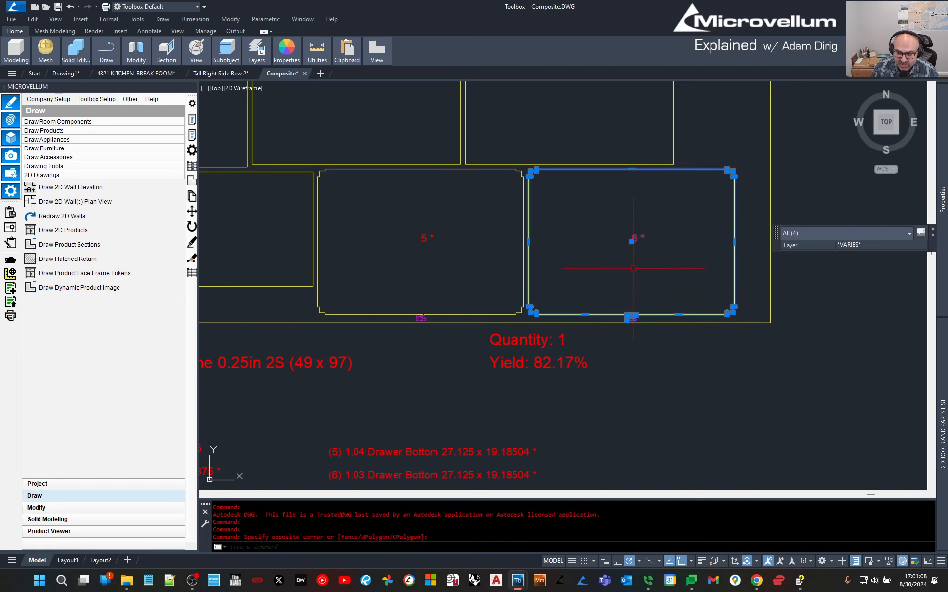
type("m")
key("space")
scroll(601, 252, "down", 6)
left_click(599, 253)
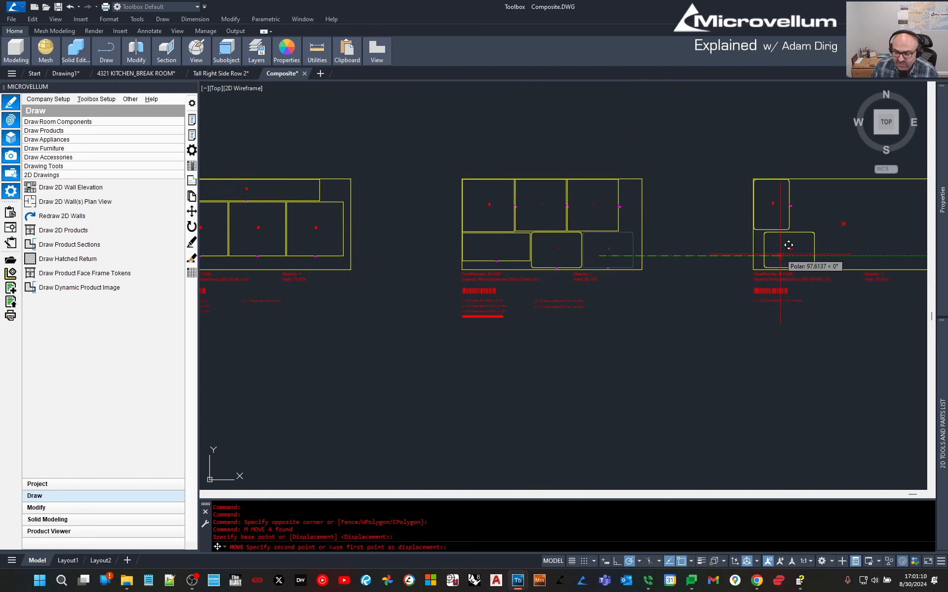
left_click(780, 254)
scroll(764, 275, "up", 2)
middle_click_drag(811, 219, 552, 256)
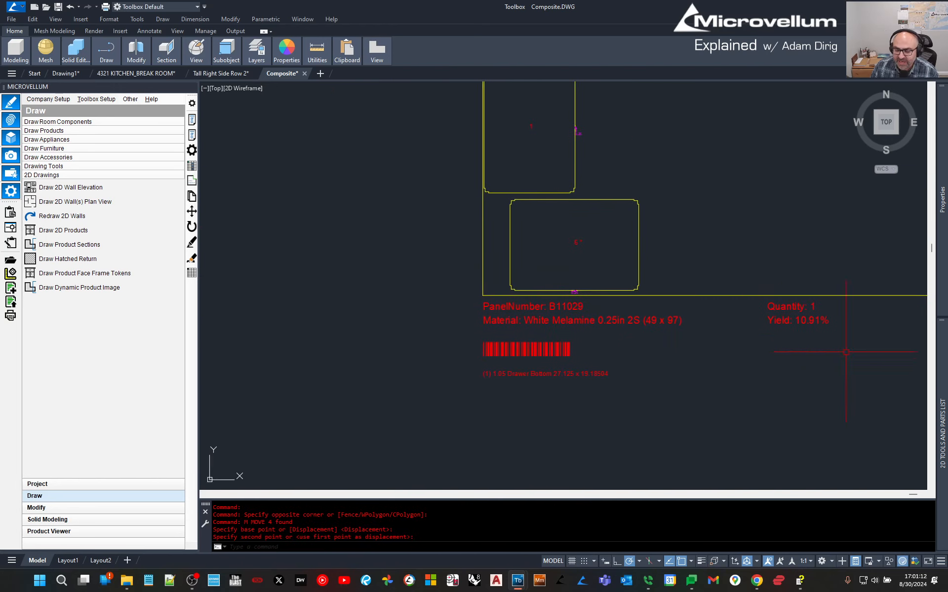
scroll(587, 367, "down", 2)
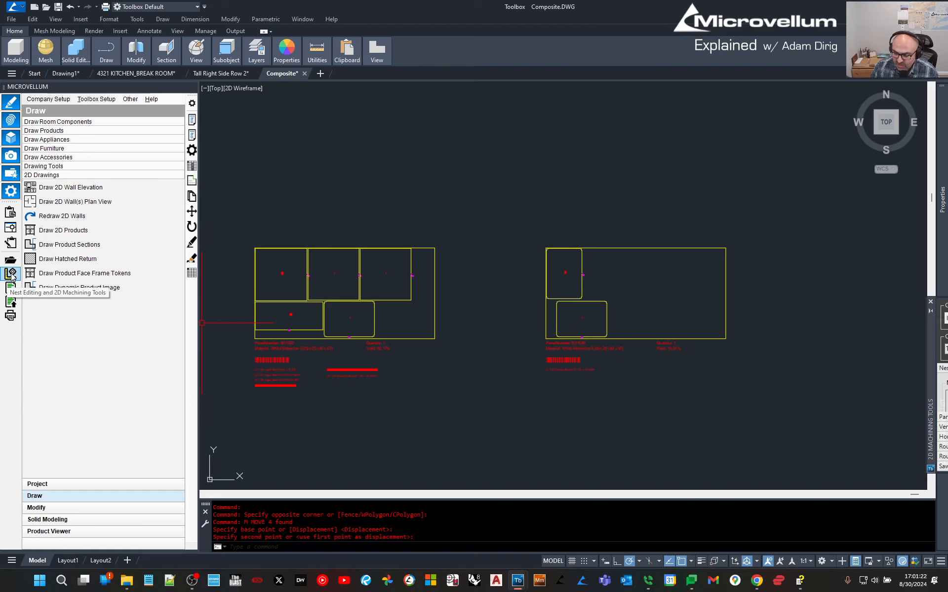
Set the tool palettes to auto-hide and browse the Routing Tools and Nest Tools palettes.
right_click(931, 370)
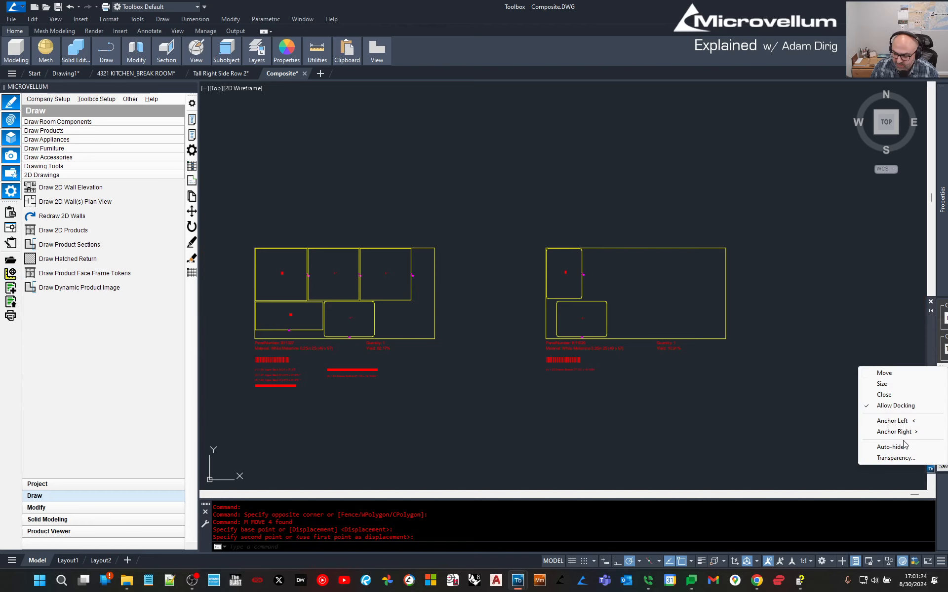
left_click(889, 447)
mouse_move(943, 499)
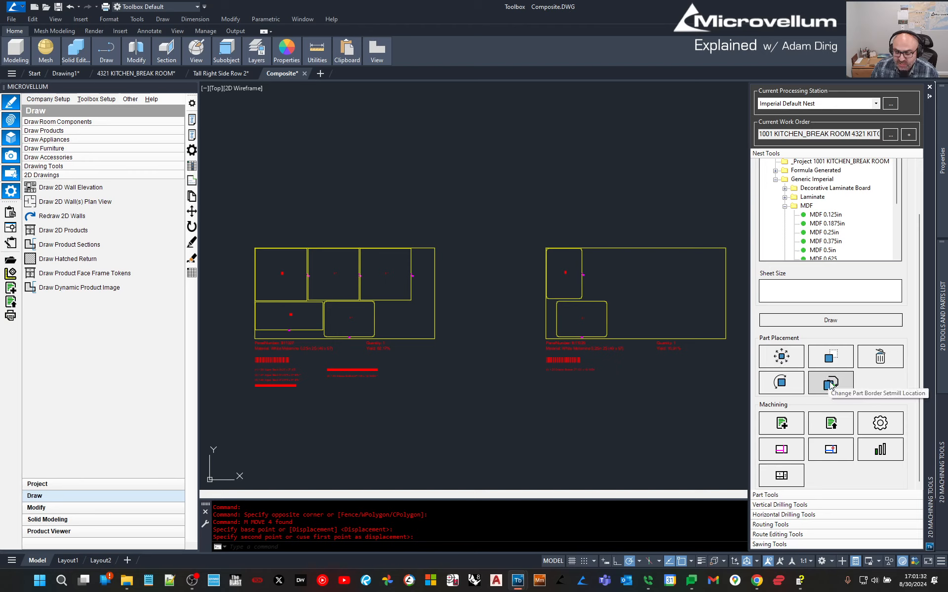
left_click(831, 385)
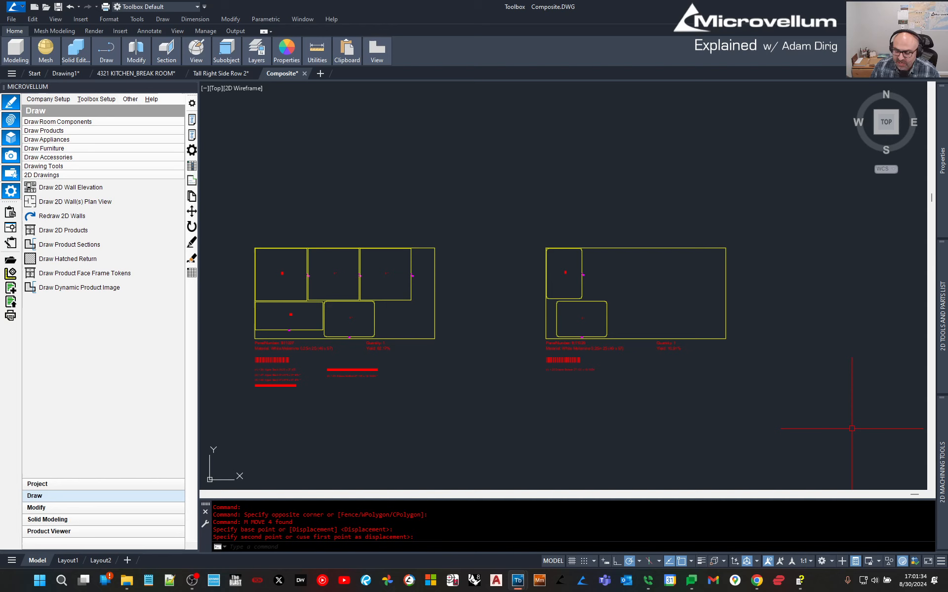
mouse_move(943, 476)
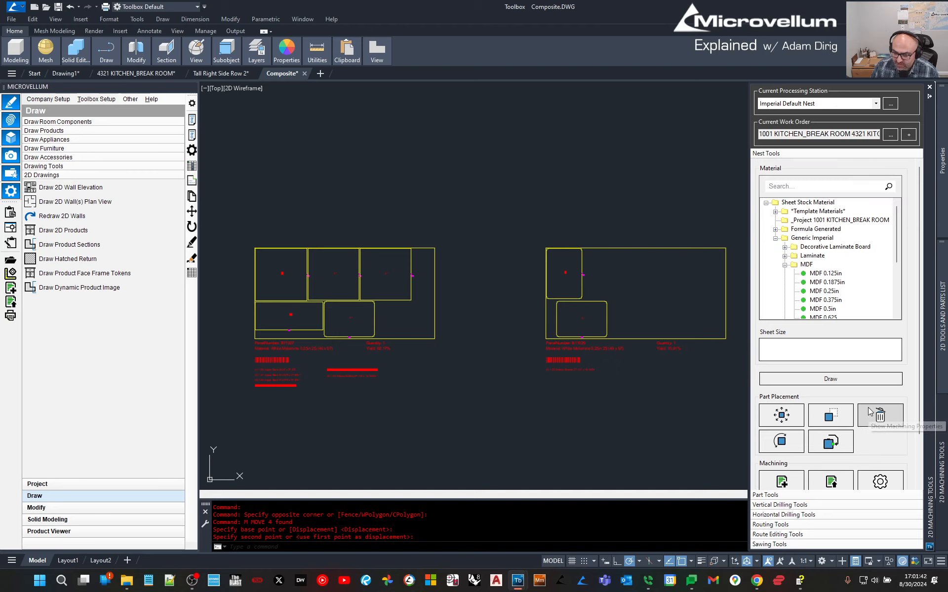
left_click(764, 525)
scroll(823, 351, "down", 2)
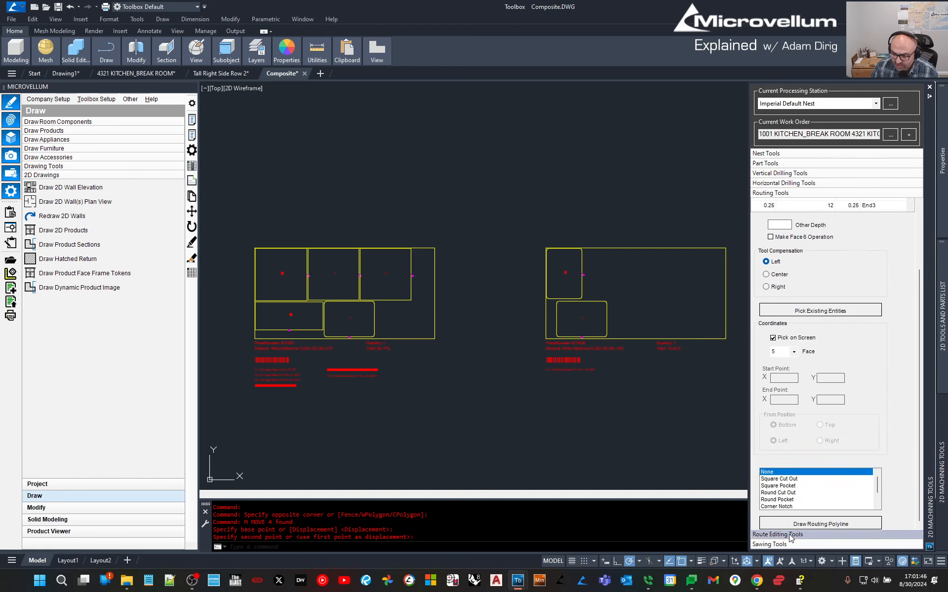
left_click(785, 154)
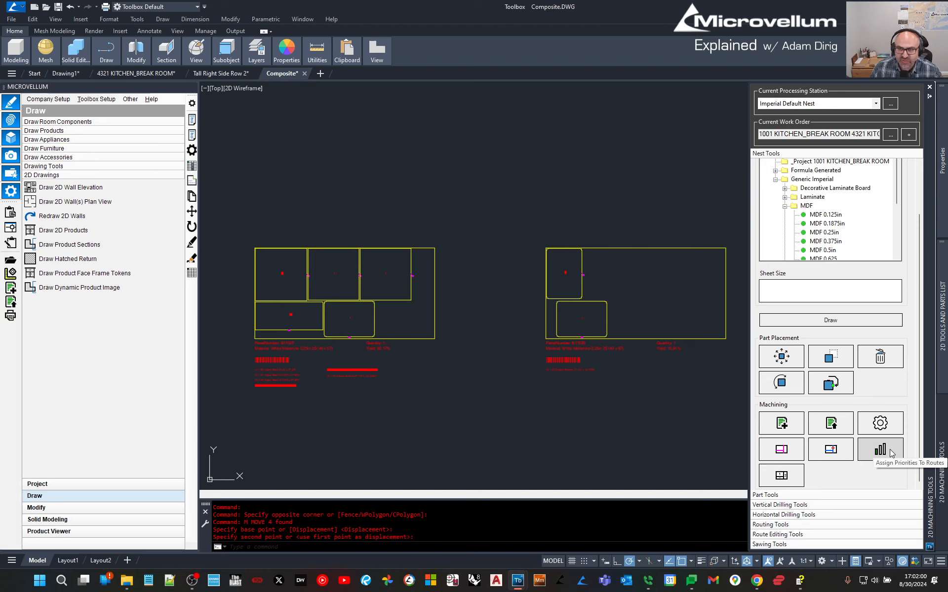
Cancel the pending selection, zoom to show all nested sheets, and switch programs.
left_click(688, 424)
key("Escape")
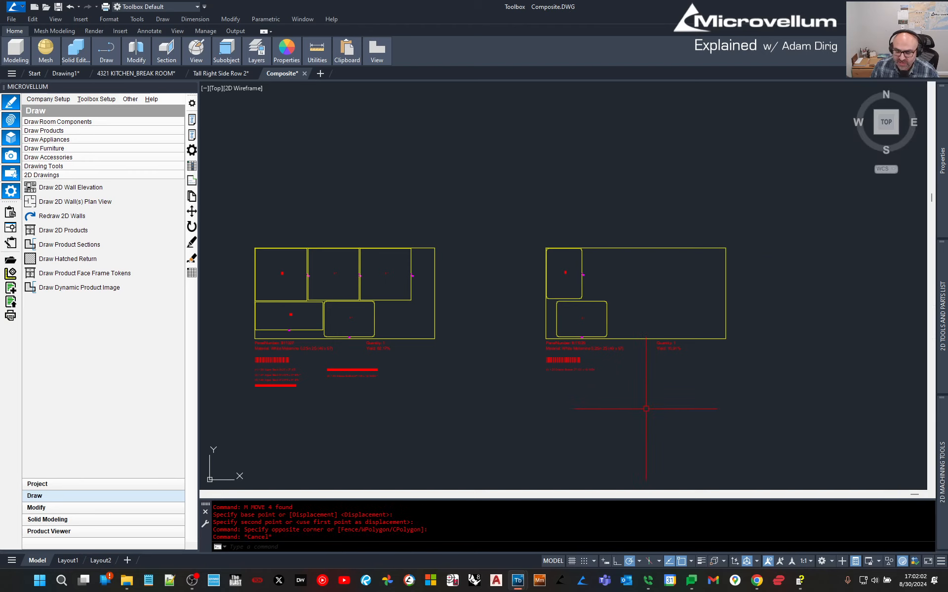
middle_click(330, 129)
middle_click(330, 128)
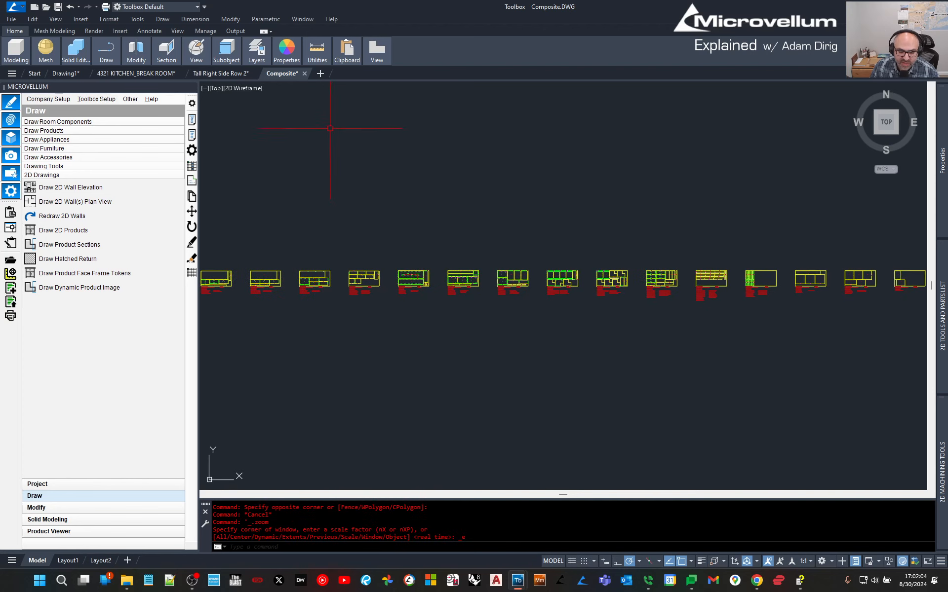
mouse_move(303, 75)
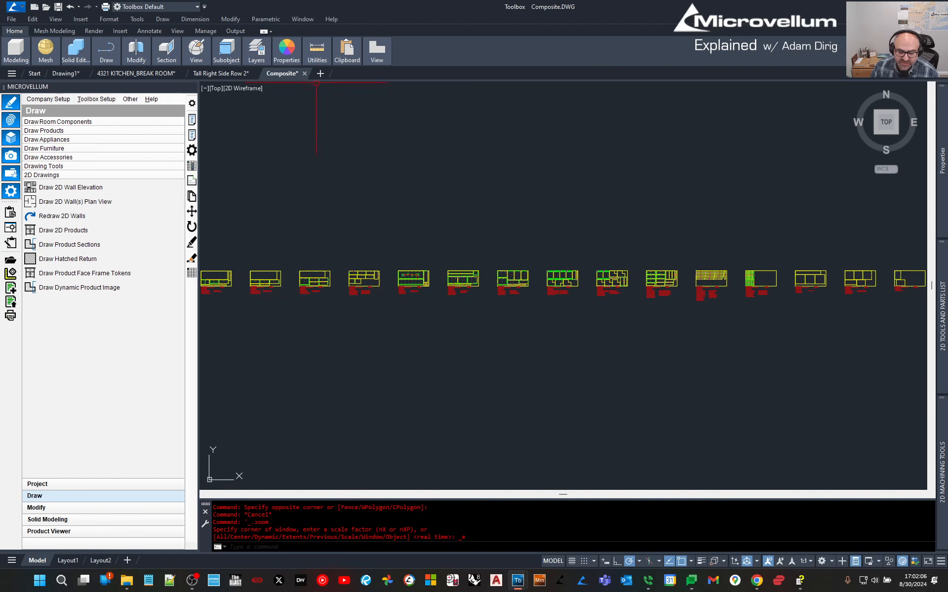
key("alt+Tab")
key("alt+Tab")
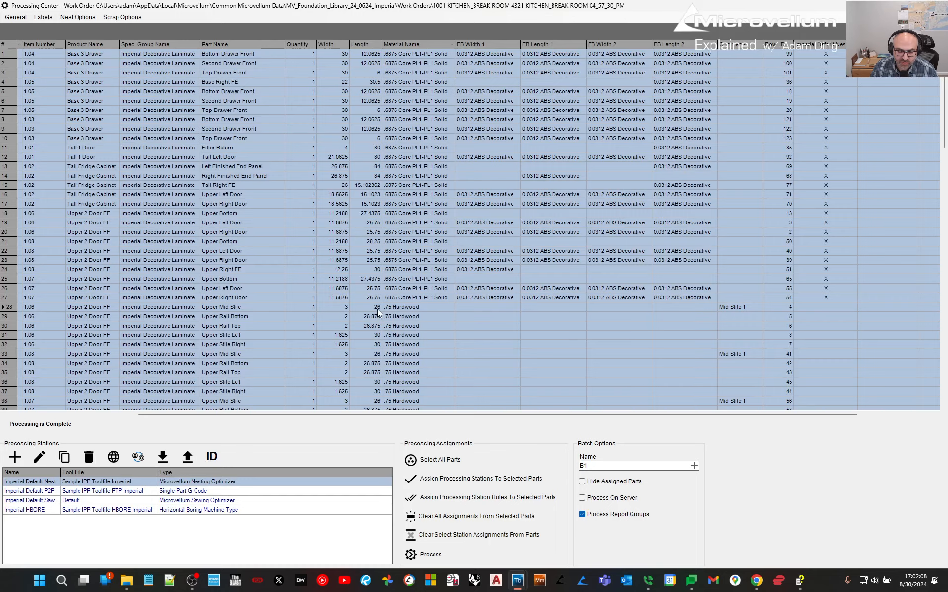
left_click(70, 19)
mouse_move(43, 17)
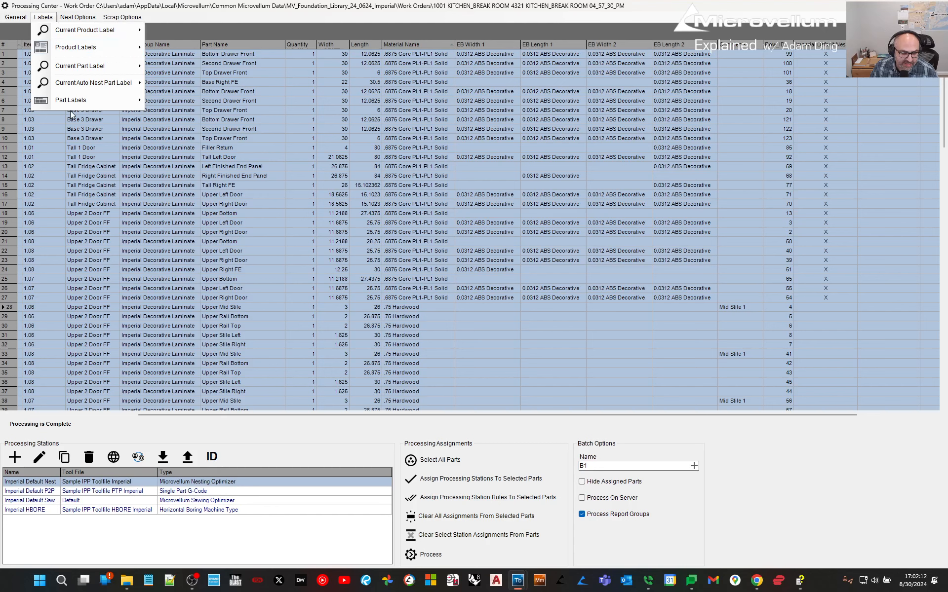
mouse_move(77, 103)
mouse_move(197, 99)
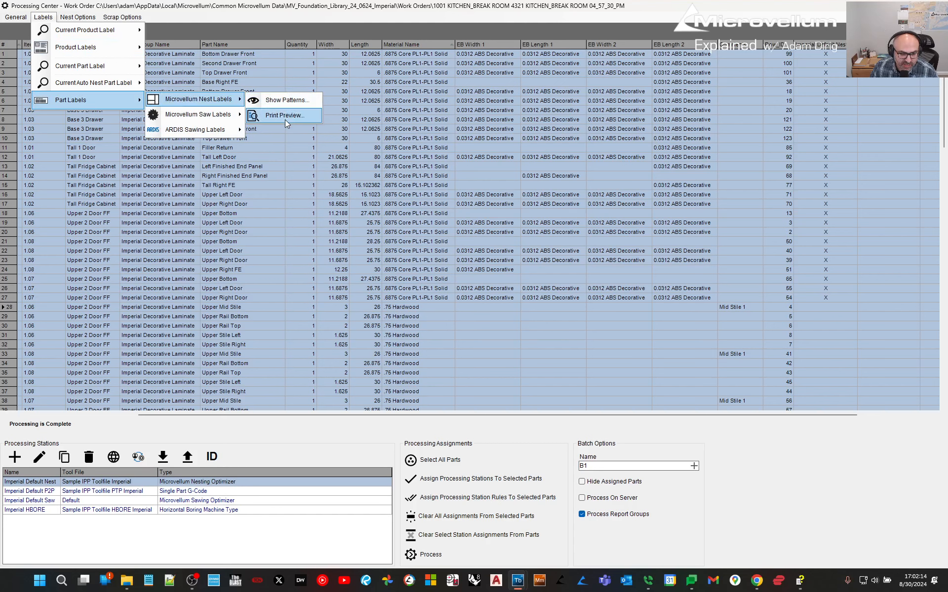
left_click(286, 116)
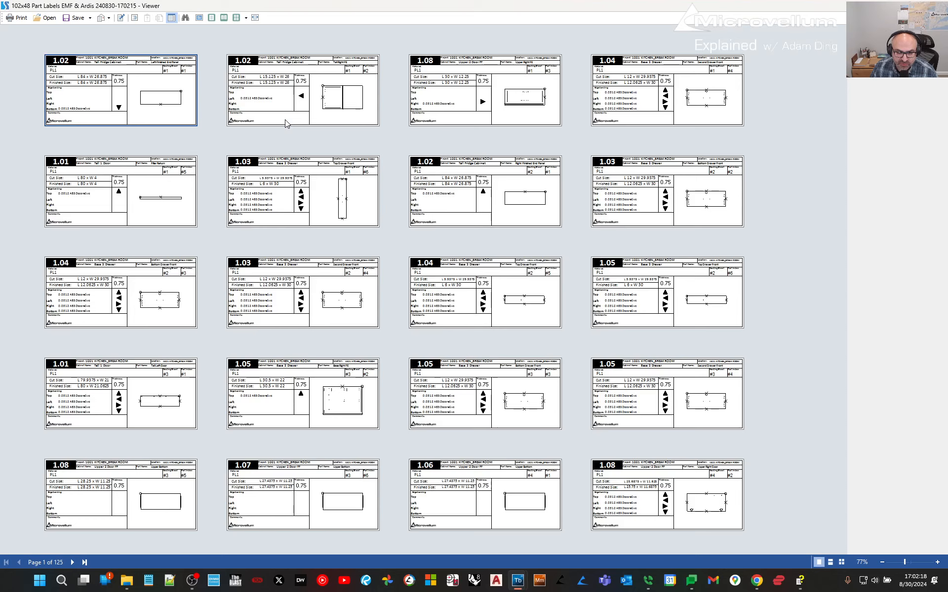
scroll(282, 122, "up", 3, "ctrl")
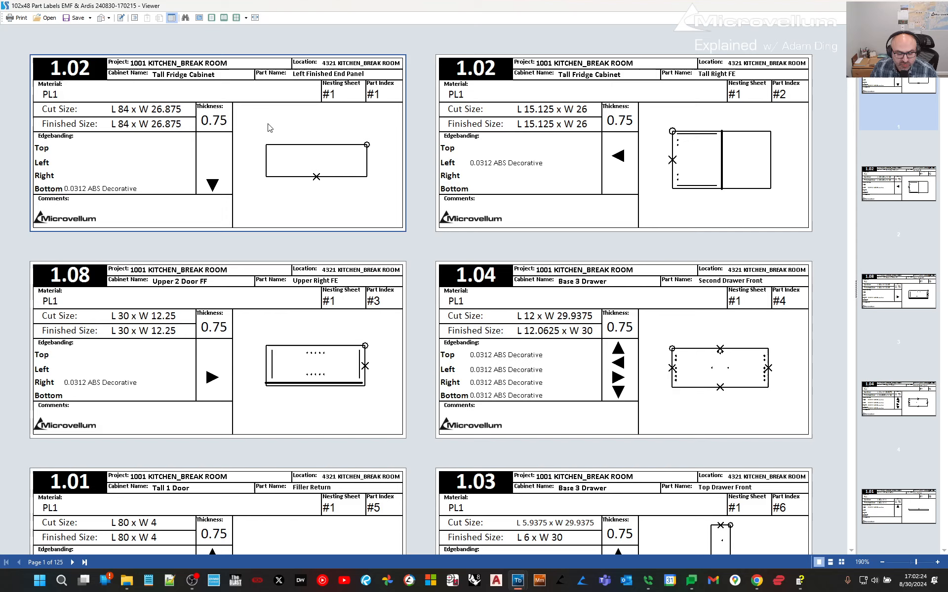
scroll(365, 176, "down", 3)
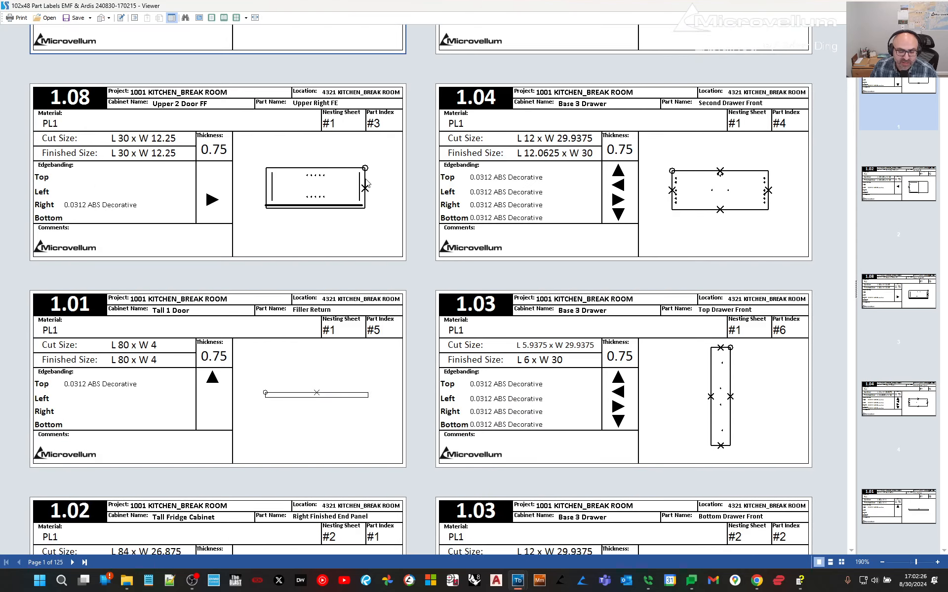
scroll(366, 287, "down", 15)
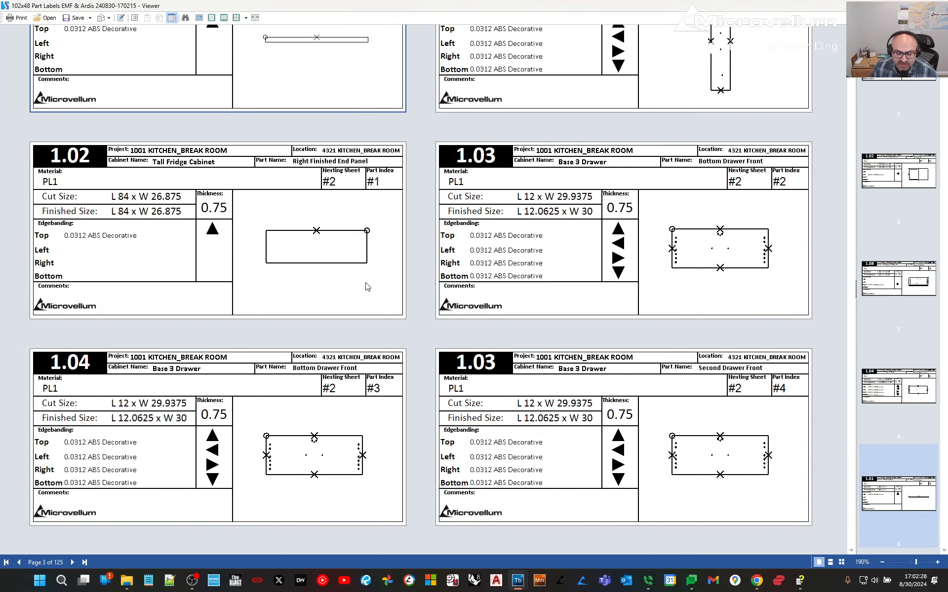
scroll(366, 287, "down", 5)
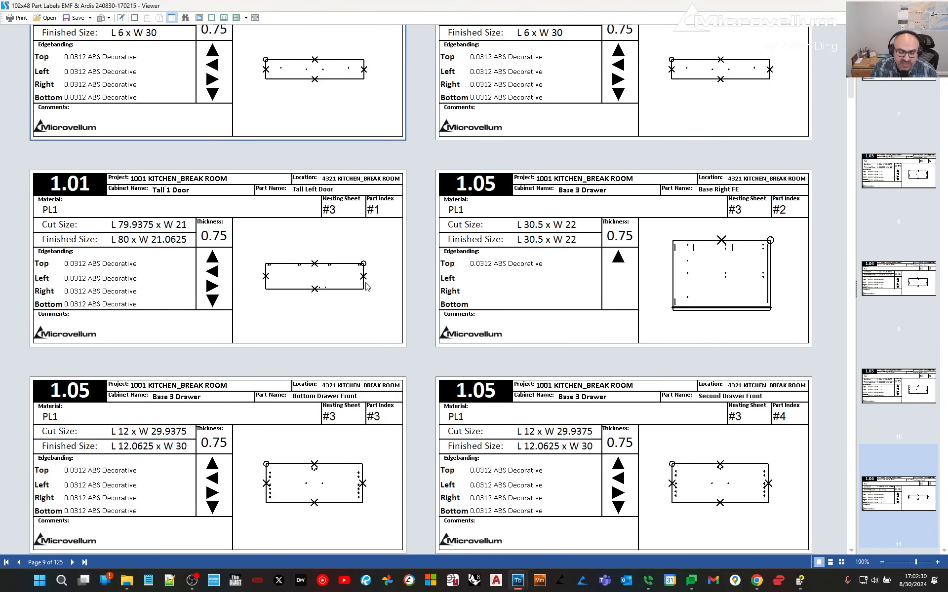
scroll(367, 286, "down", 5)
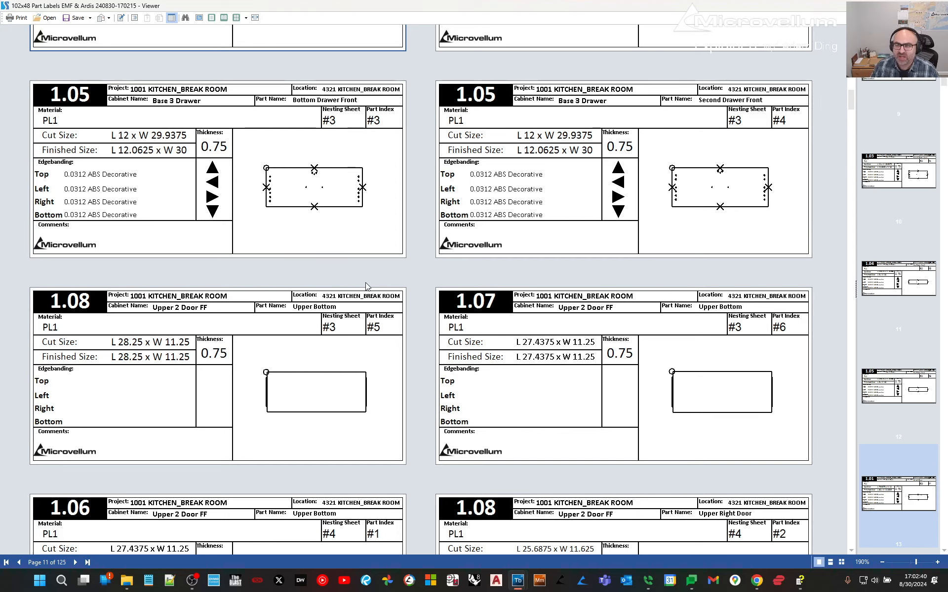
scroll(366, 286, "down", 7)
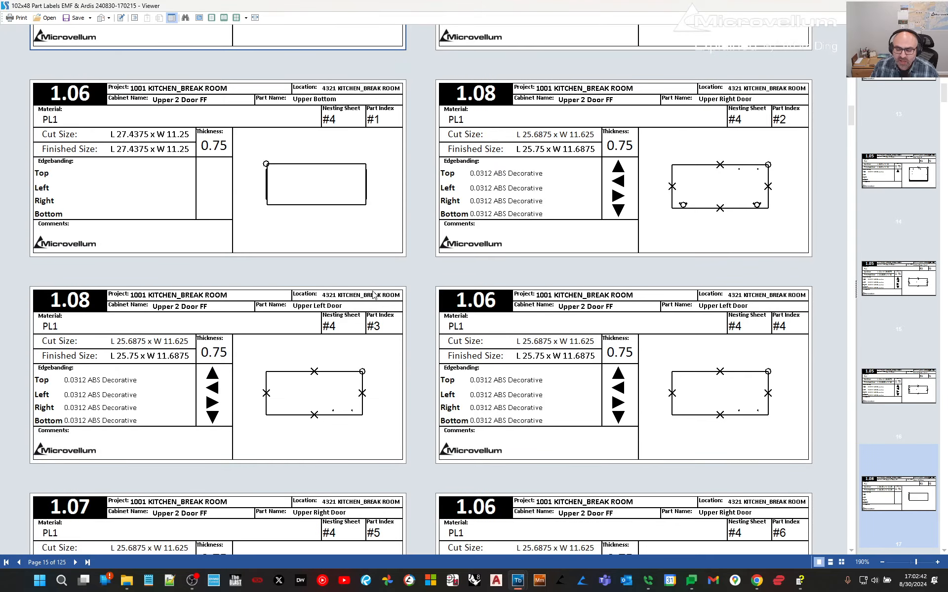
scroll(374, 296, "down", 8)
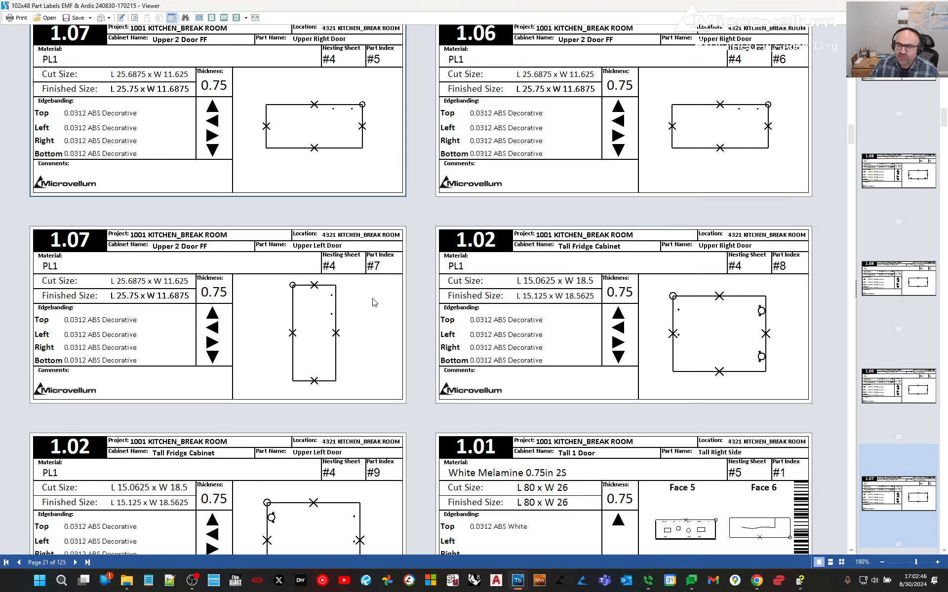
scroll(373, 303, "down", 8)
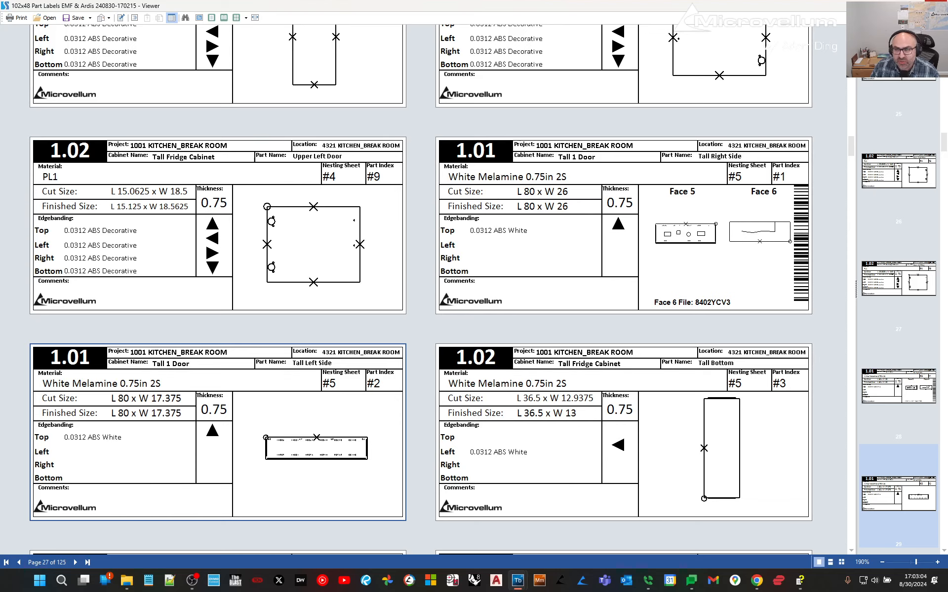
left_click(936, 4)
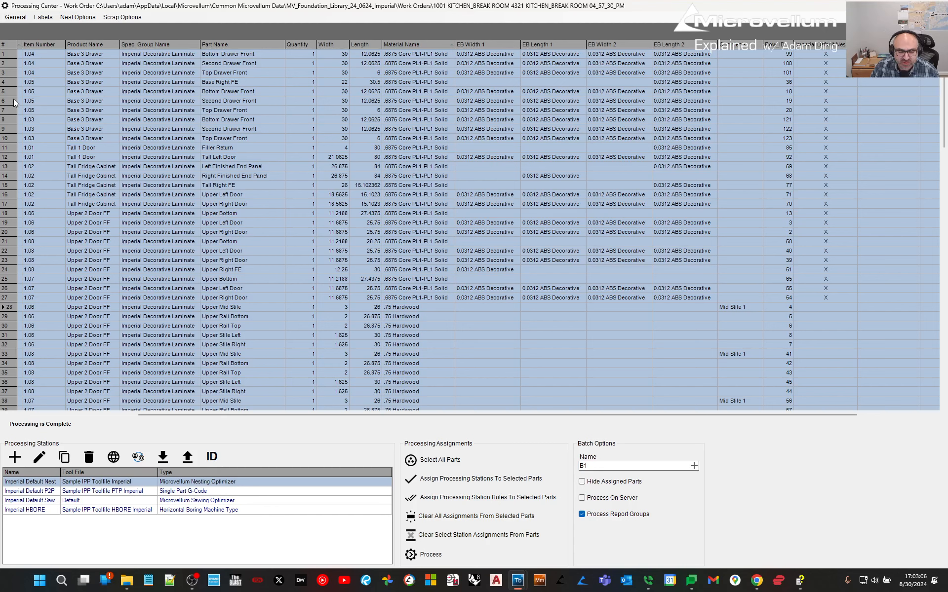
left_click(43, 17)
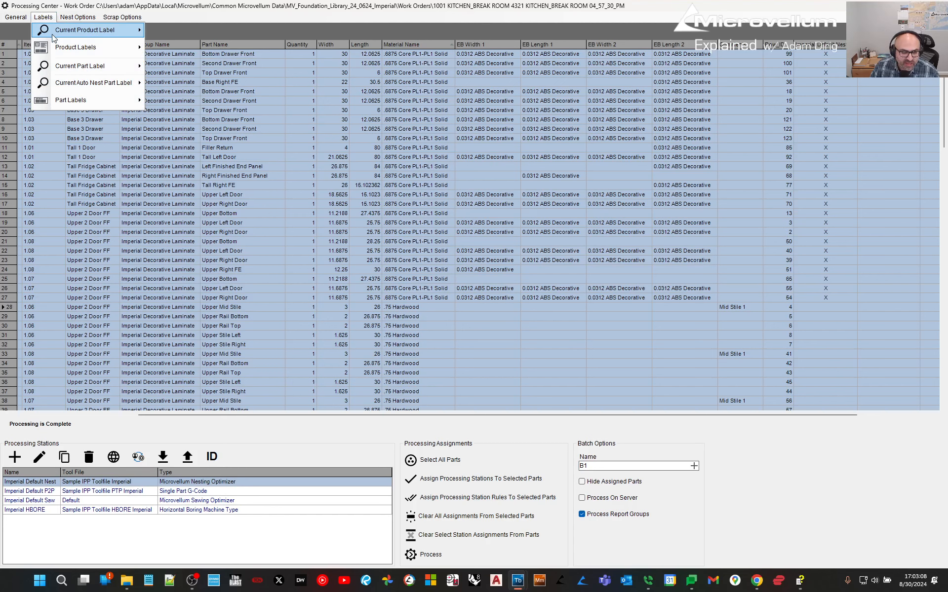
mouse_move(99, 47)
left_click(191, 47)
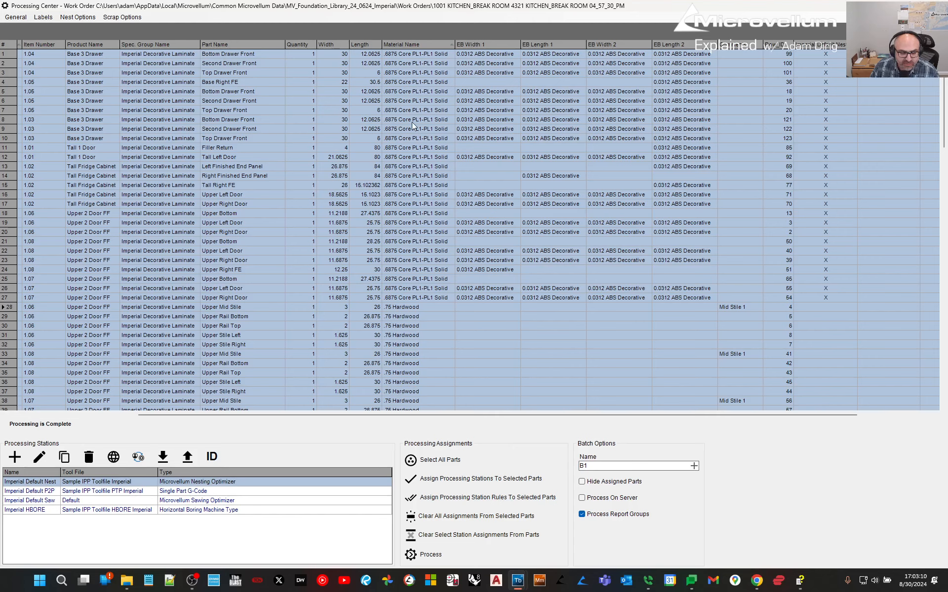
scroll(255, 249, "down", 10)
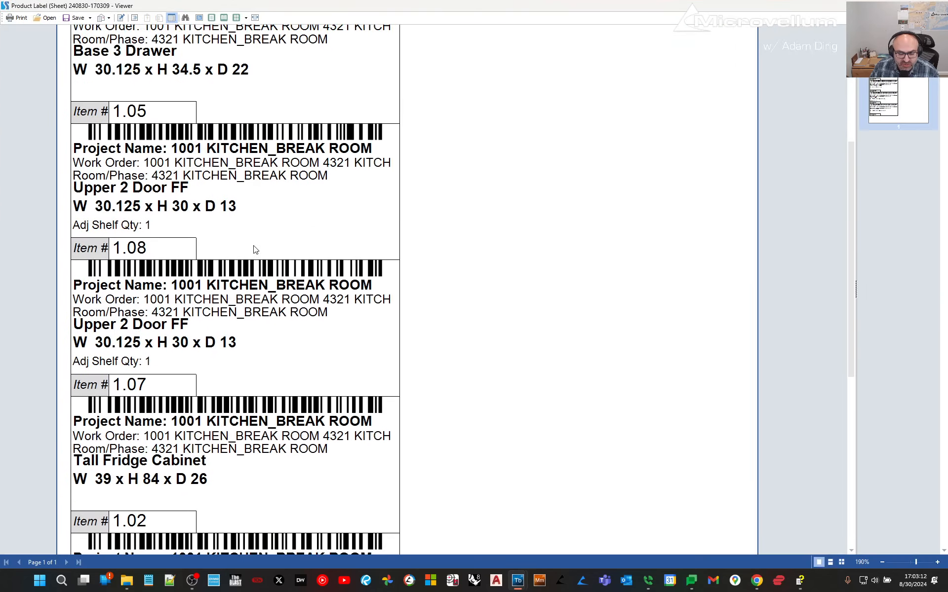
scroll(255, 249, "up", 10)
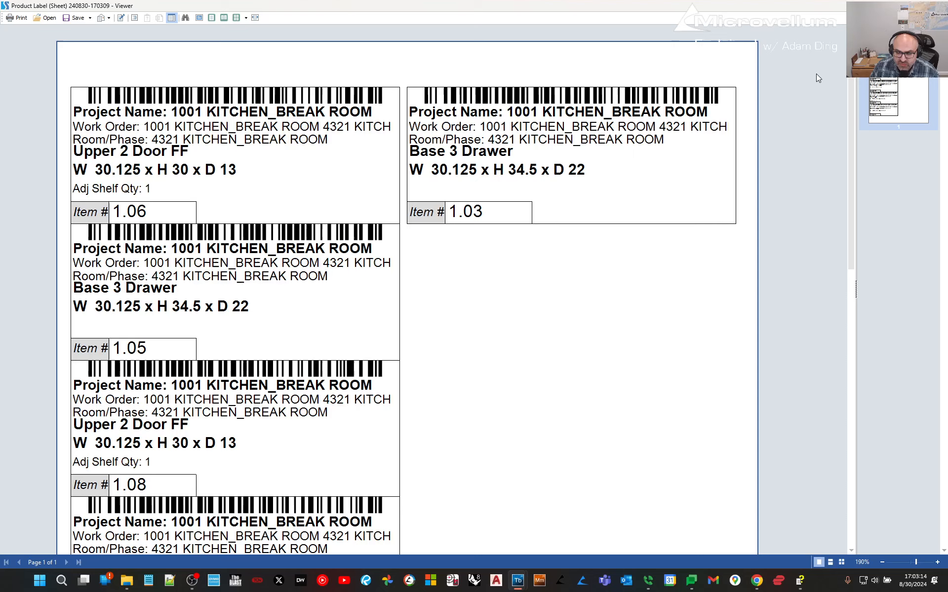
left_click(936, 4)
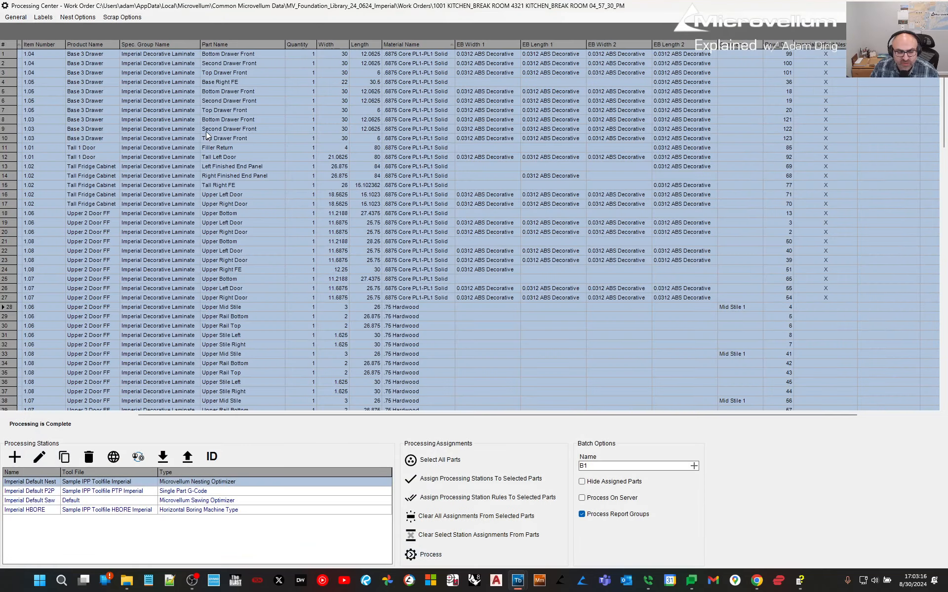
Open Print Reports from General > Reports and choose the Buyout Report.
left_click(78, 17)
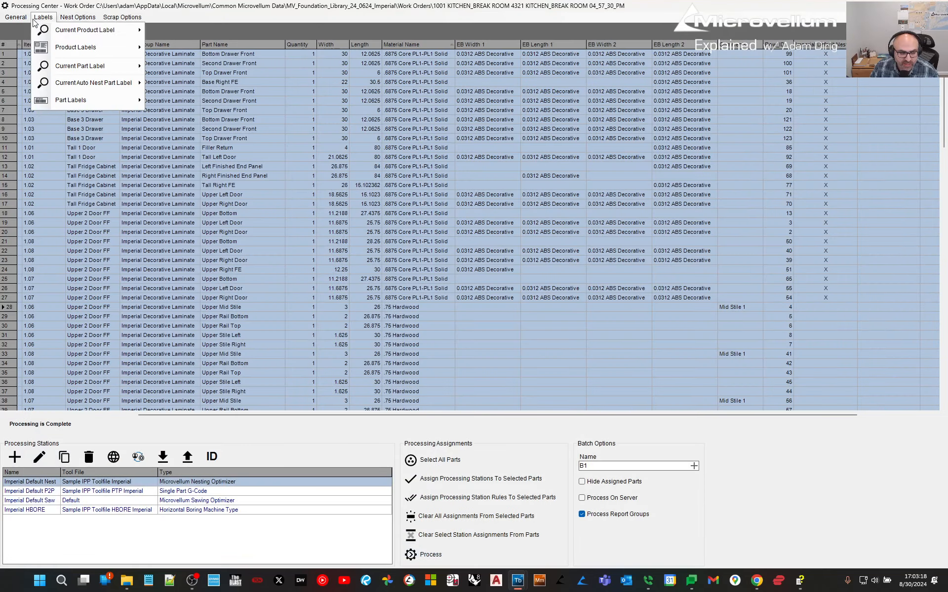
mouse_move(28, 20)
mouse_move(34, 91)
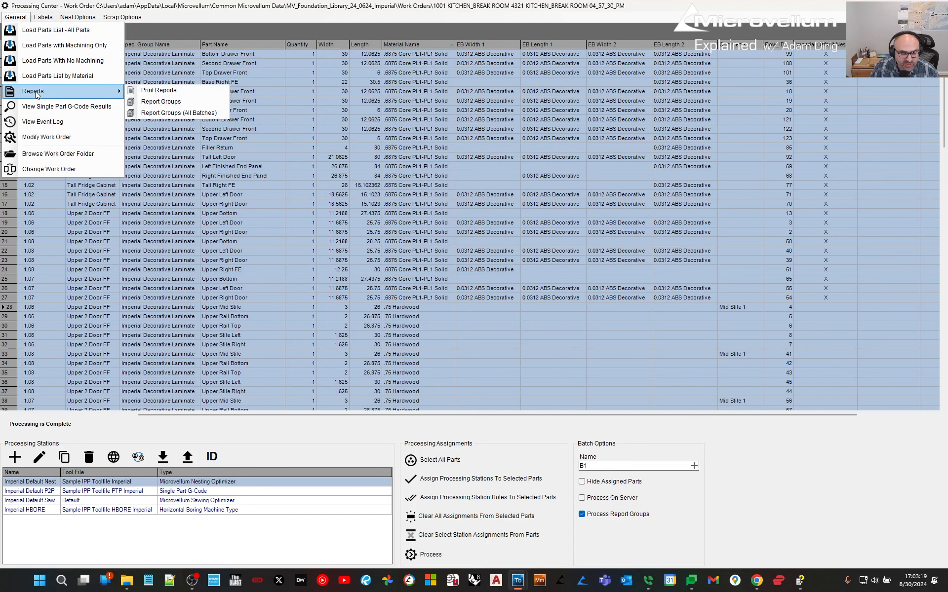
left_click(161, 102)
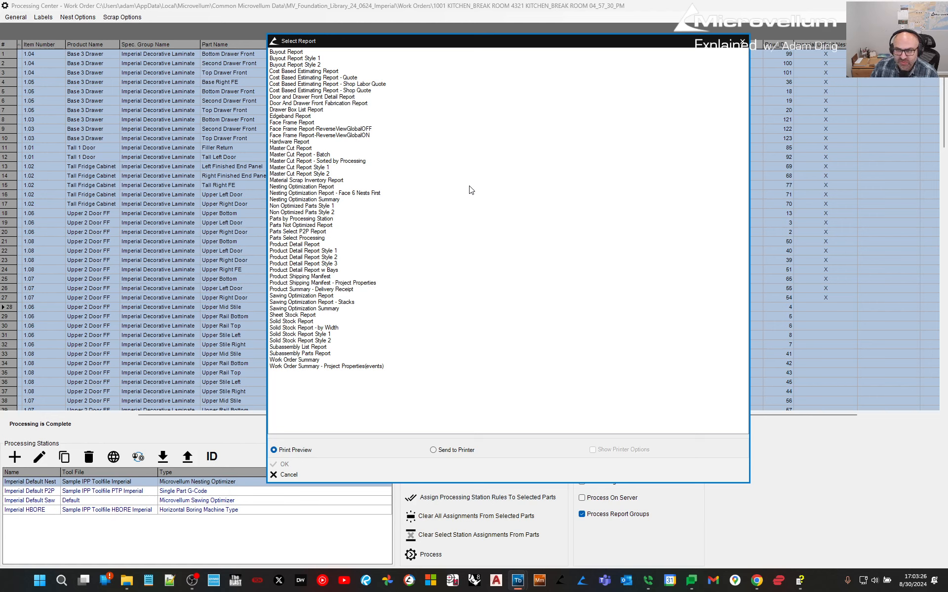
left_click(283, 52)
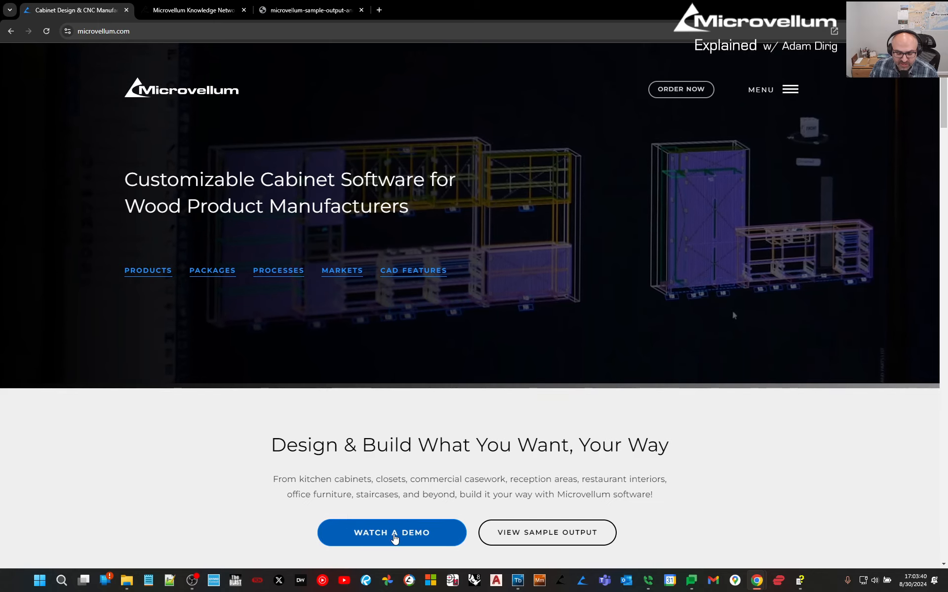
Open the Microvellum sample output PDF and scroll to the typical cabinet anchorage details on page 11.
scroll(371, 536, "down", 1)
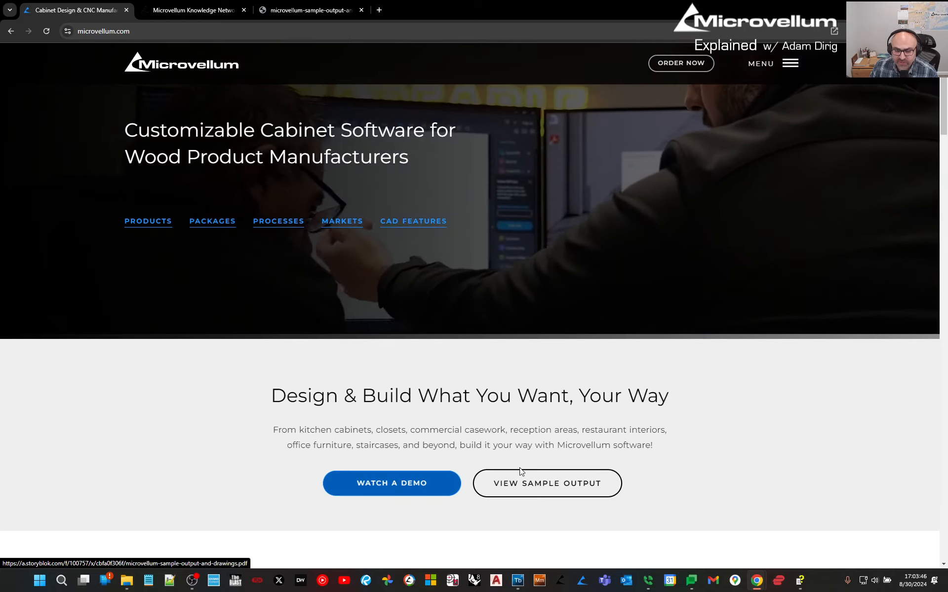
left_click(280, 12)
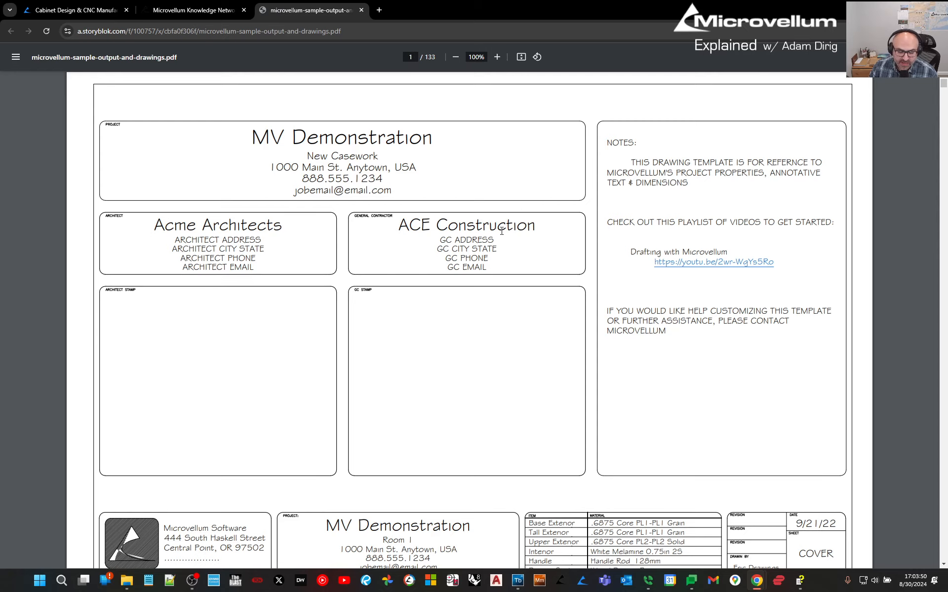
scroll(501, 231, "down", 1)
scroll(502, 231, "down", 10)
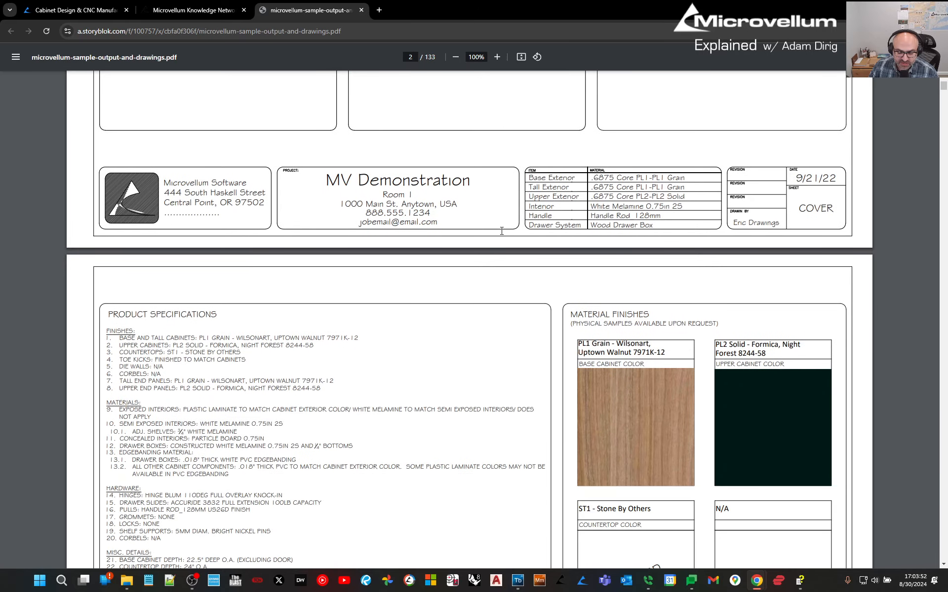
scroll(502, 231, "down", 6)
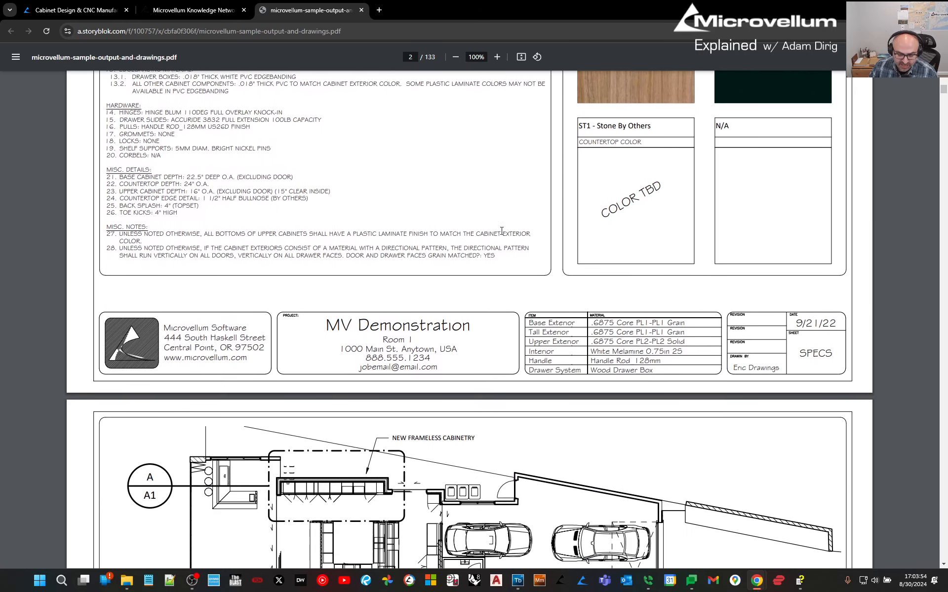
scroll(501, 231, "up", 4)
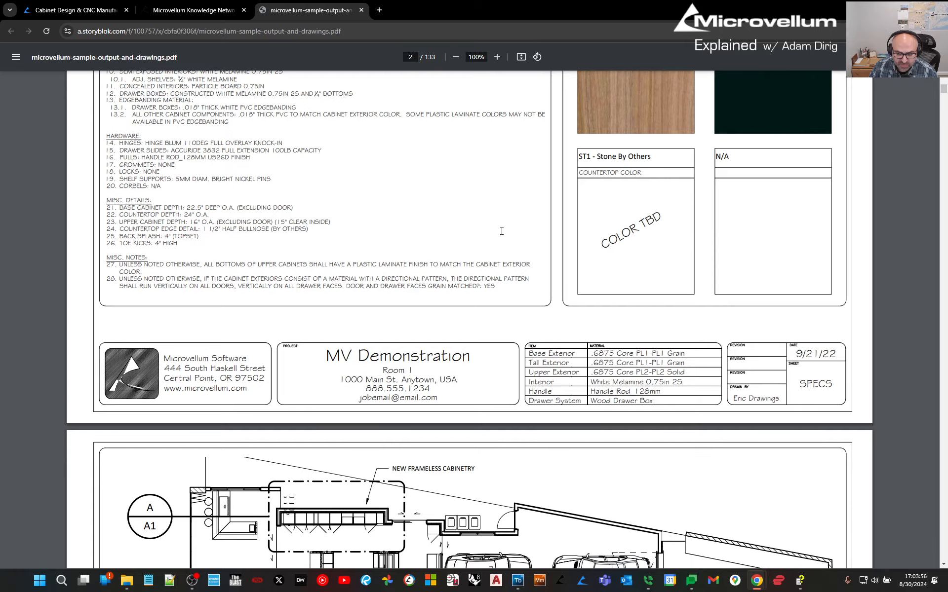
scroll(501, 231, "down", 10)
scroll(502, 231, "down", 8)
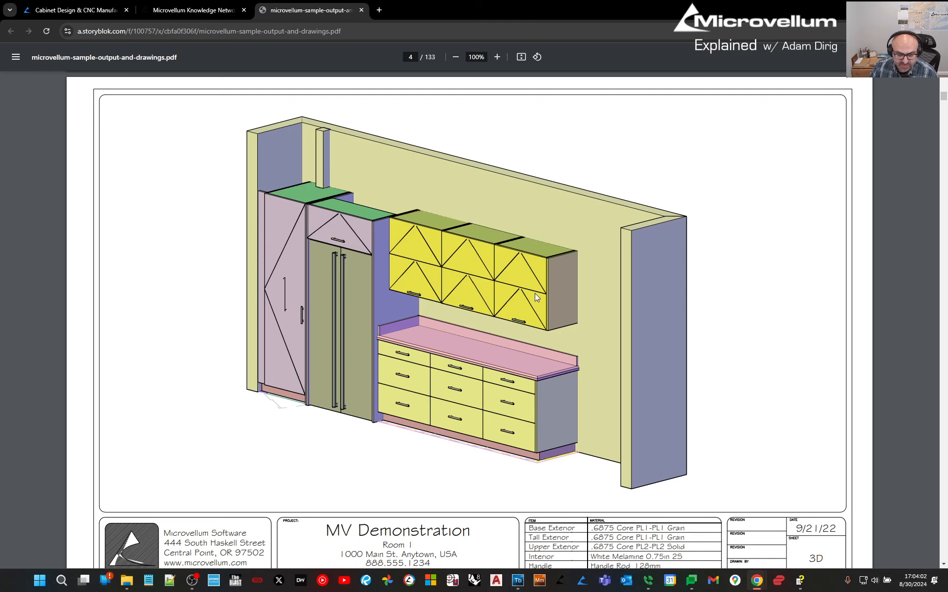
scroll(535, 293, "down", 2)
scroll(535, 293, "down", 1)
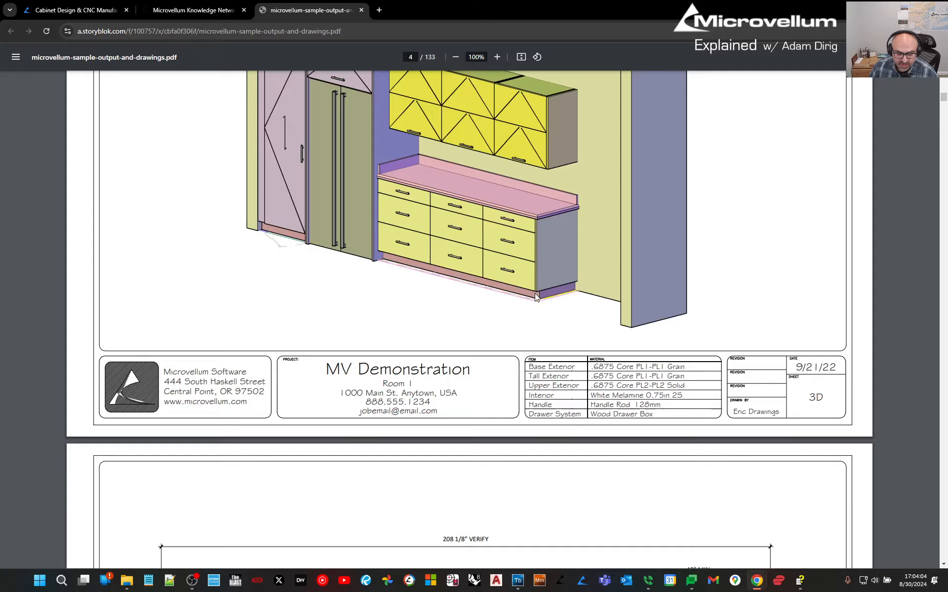
scroll(535, 295, "down", 8)
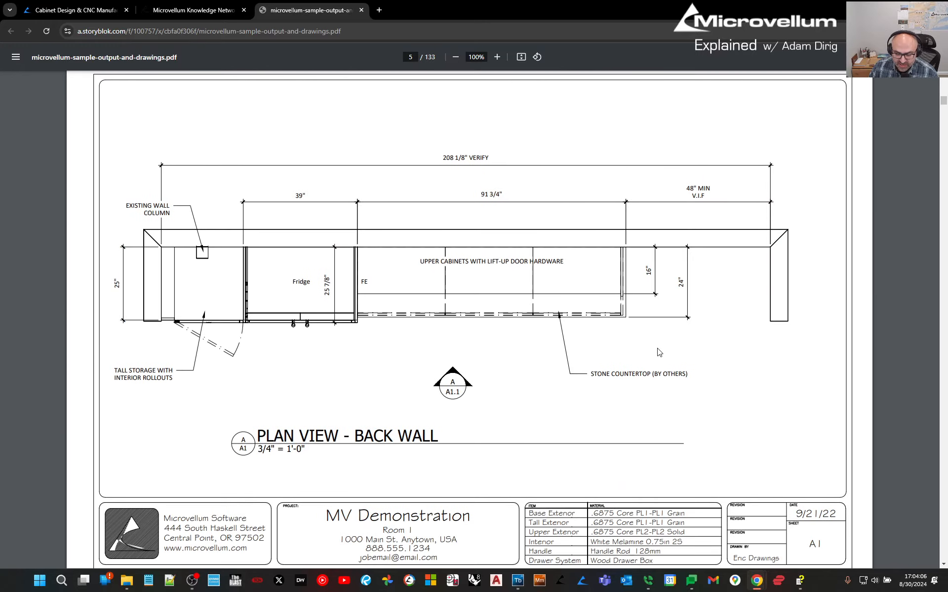
scroll(659, 352, "down", 9)
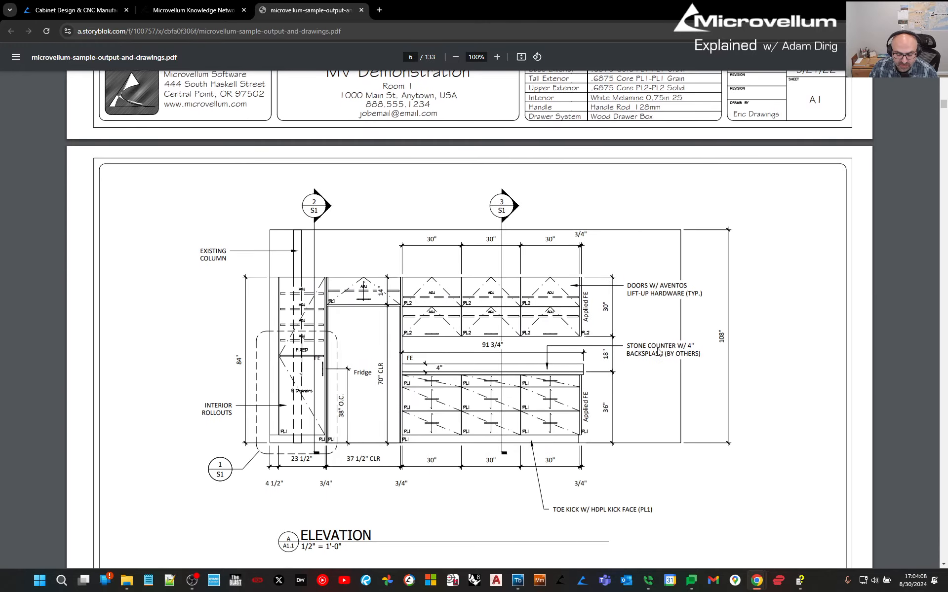
scroll(658, 352, "down", 10)
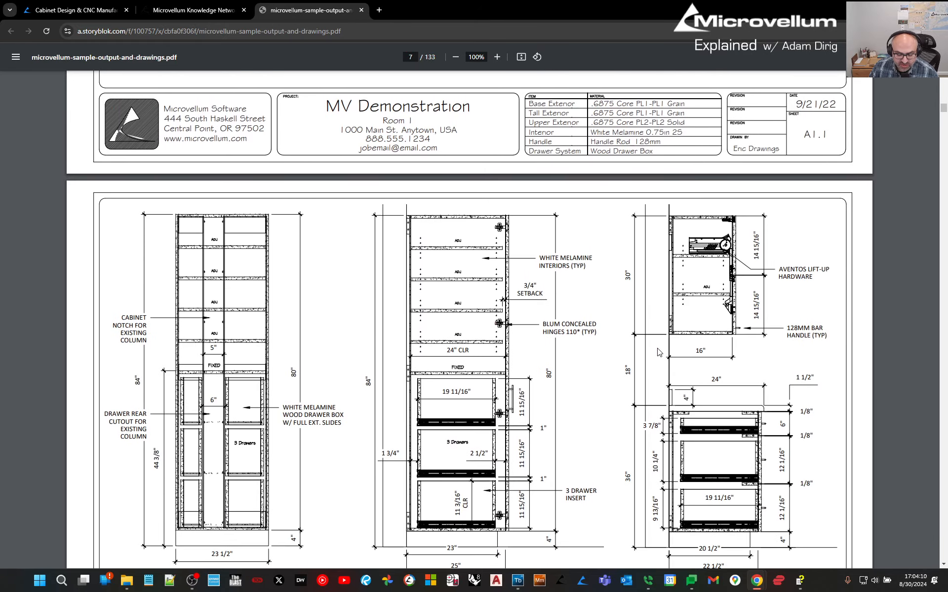
scroll(658, 352, "down", 13)
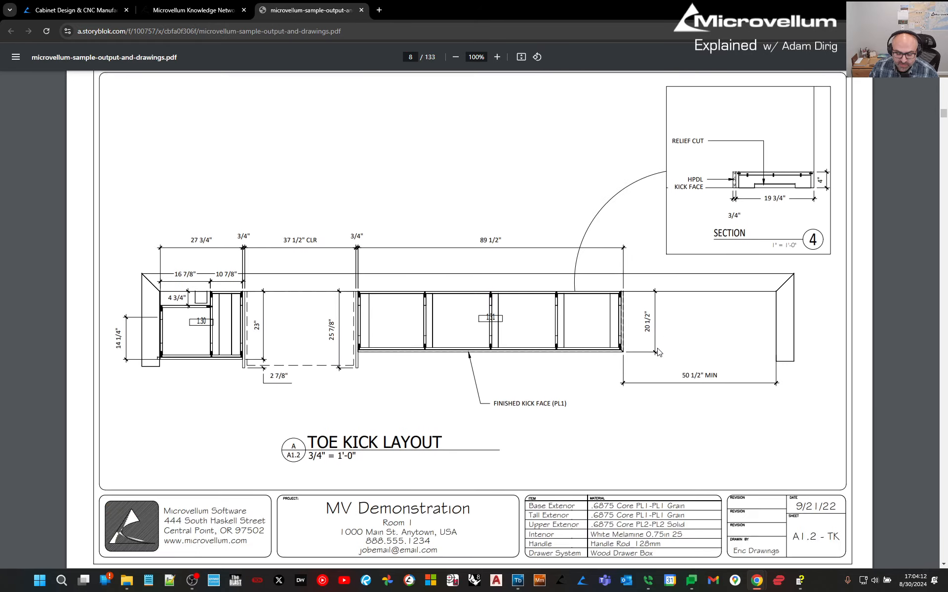
scroll(658, 352, "down", 12)
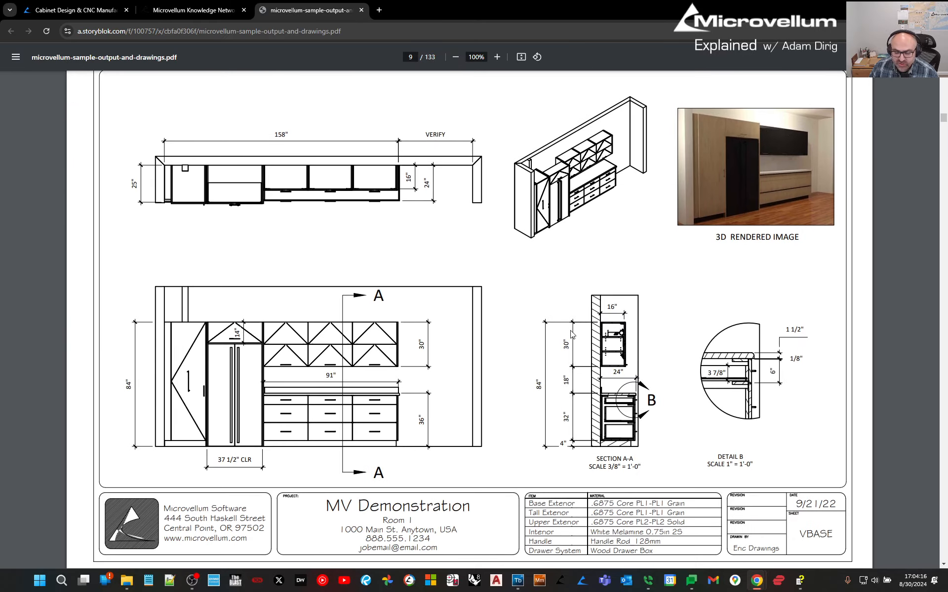
scroll(572, 334, "down", 12)
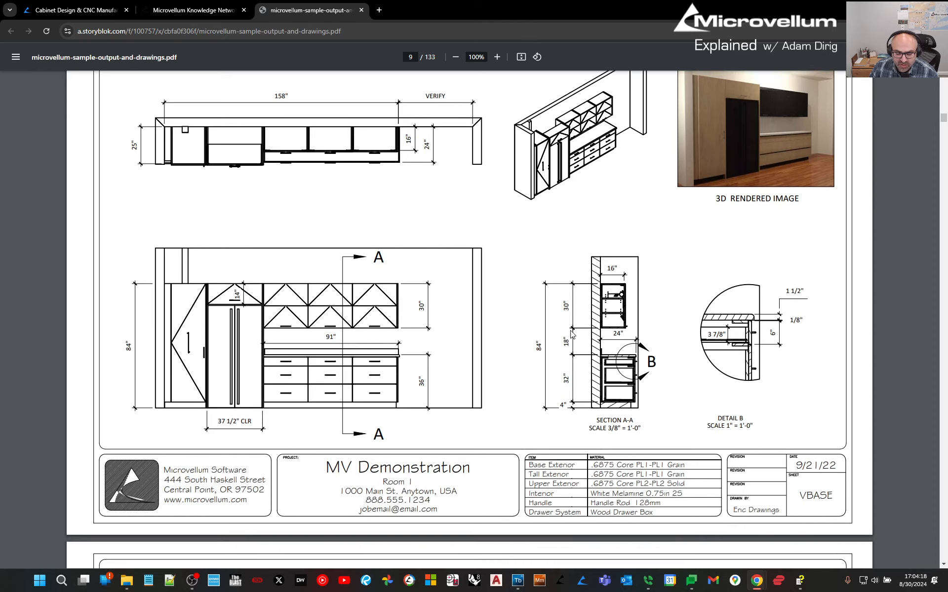
scroll(571, 336, "down", 20)
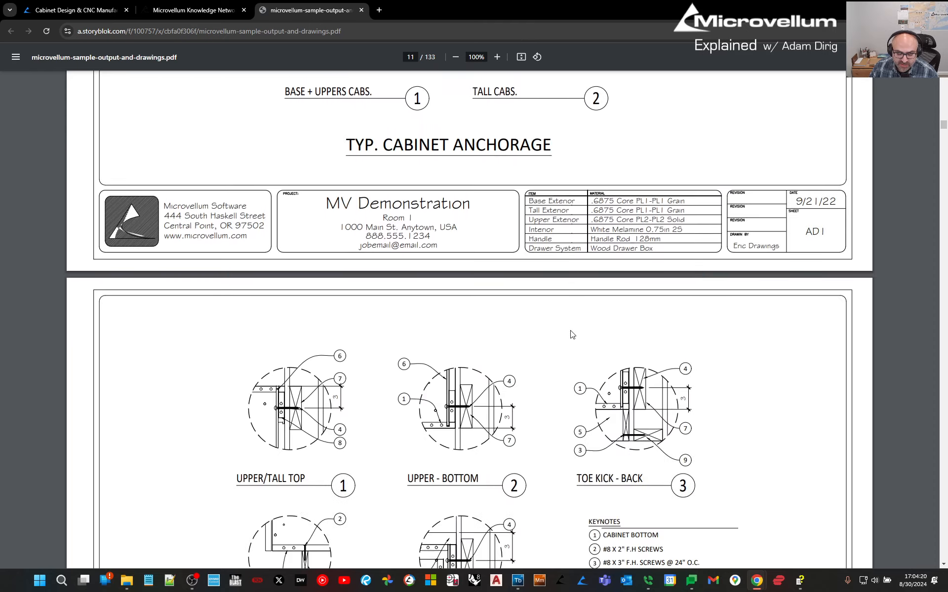
Scroll the PDF from page 12 to the 1.30 Toe Kick Base Product Detail Report on page 25.
scroll(571, 335, "down", 1)
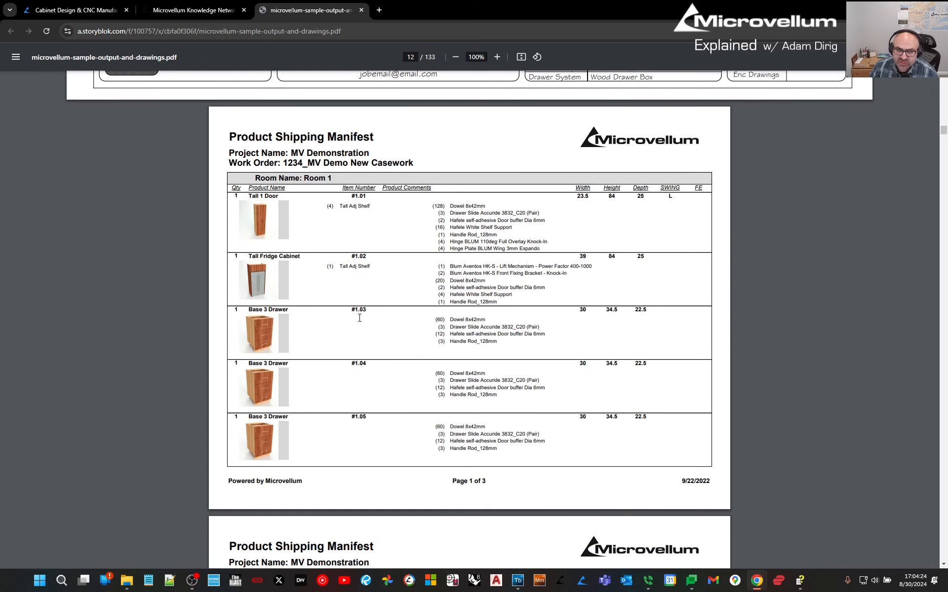
scroll(299, 370, "down", 9)
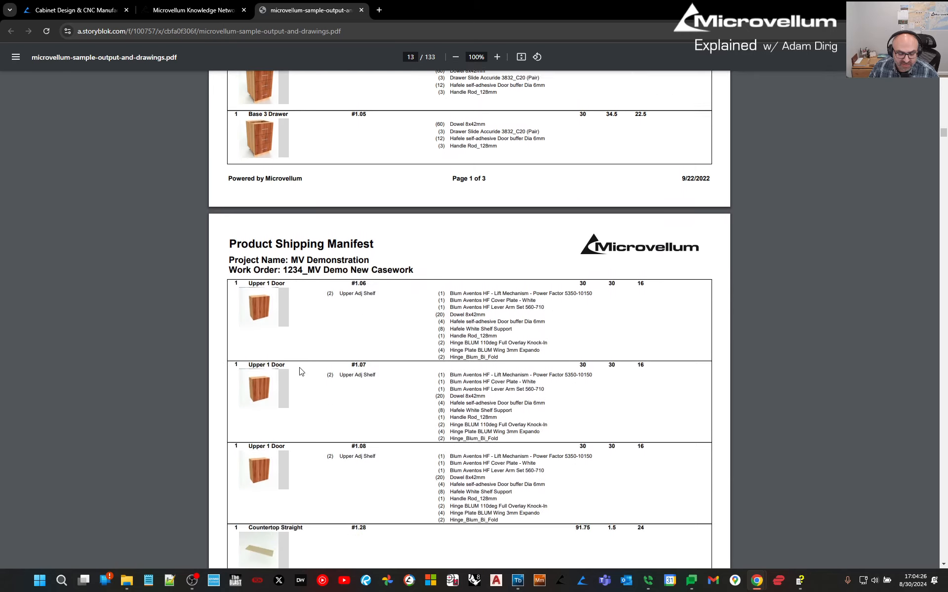
scroll(299, 371, "down", 14)
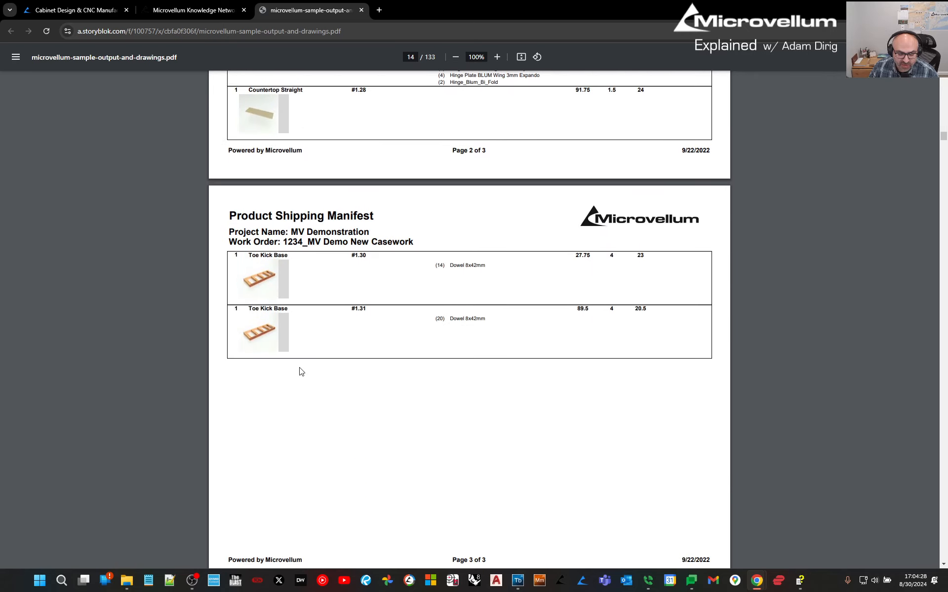
scroll(300, 371, "down", 12)
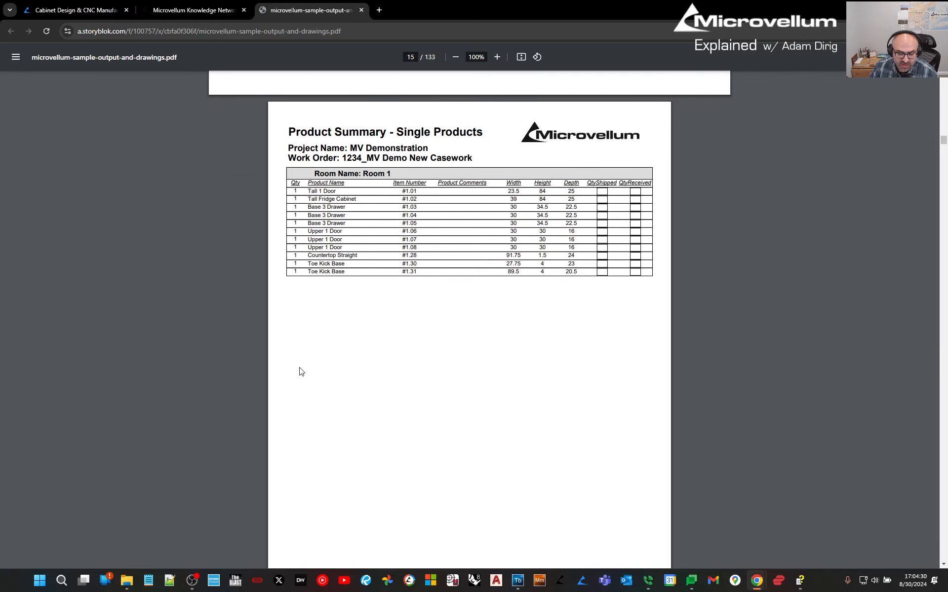
scroll(299, 372, "down", 1)
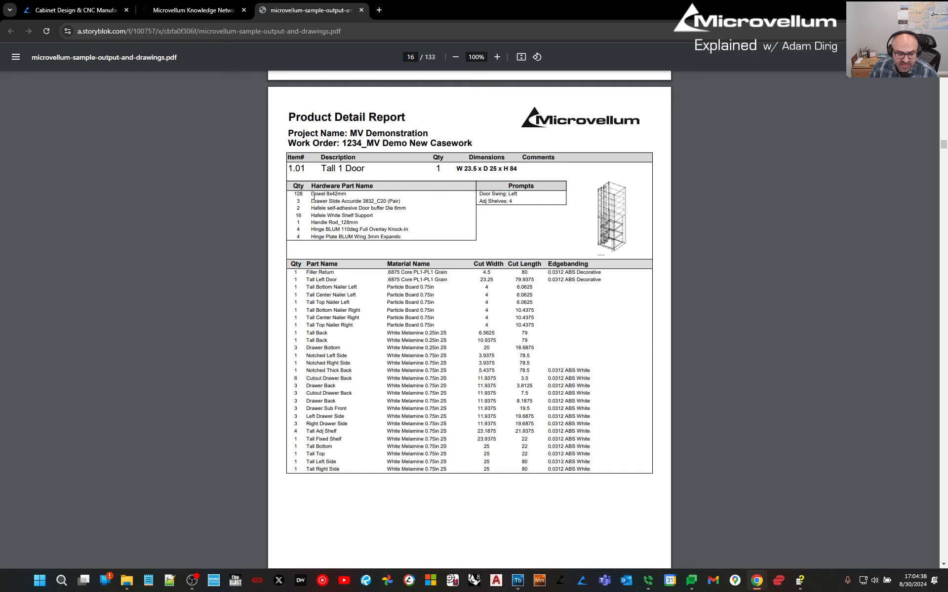
scroll(367, 442, "down", 20)
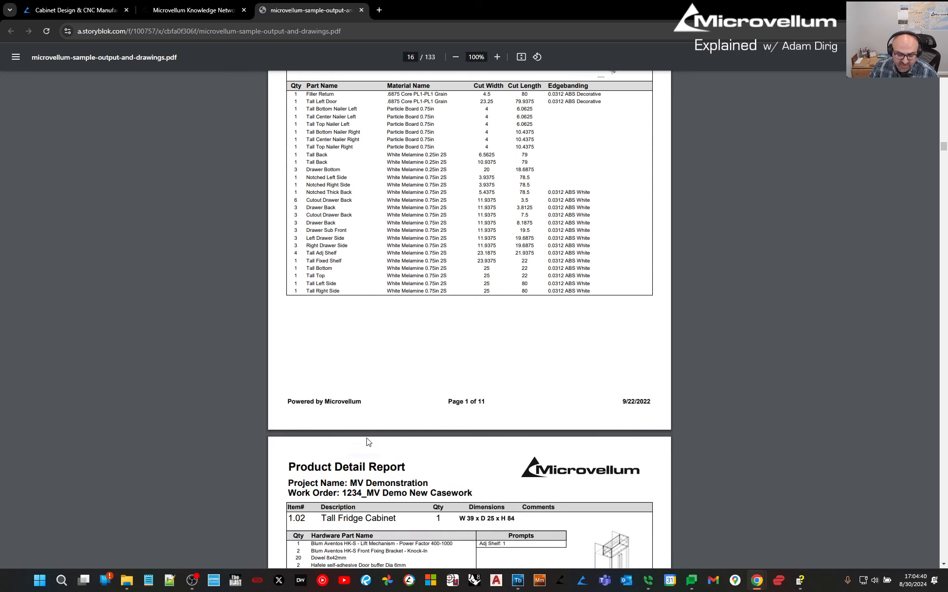
scroll(367, 442, "down", 20)
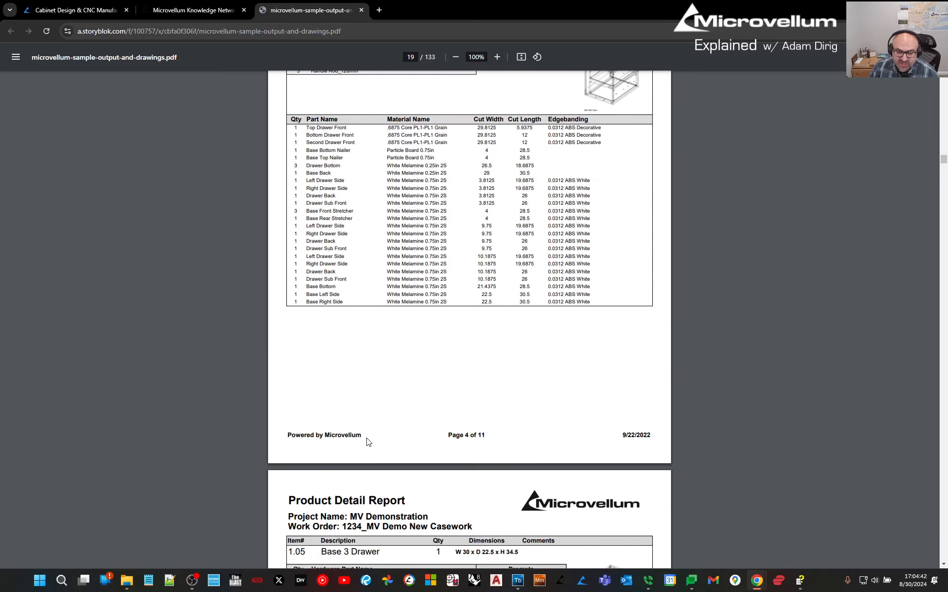
scroll(367, 442, "down", 20)
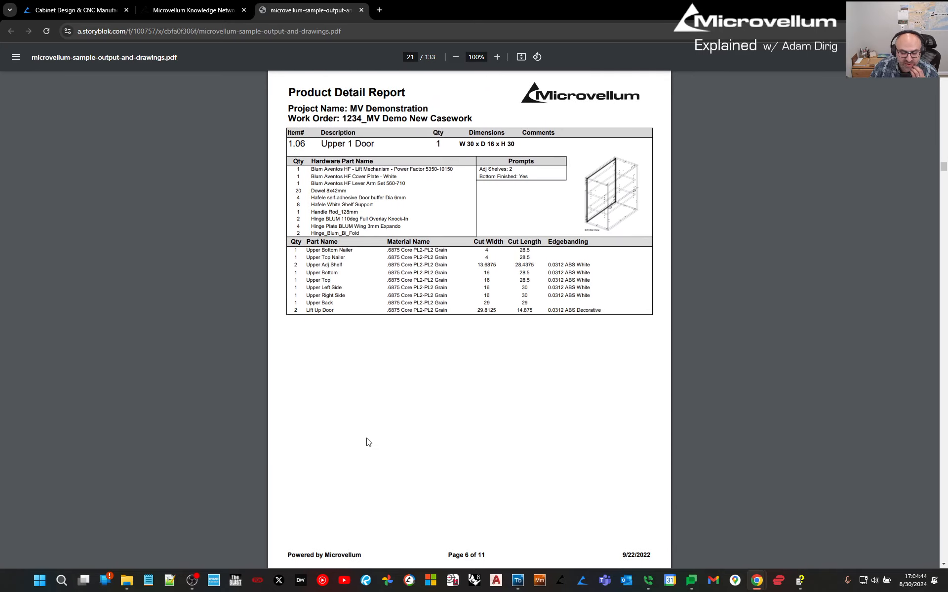
scroll(368, 442, "down", 20)
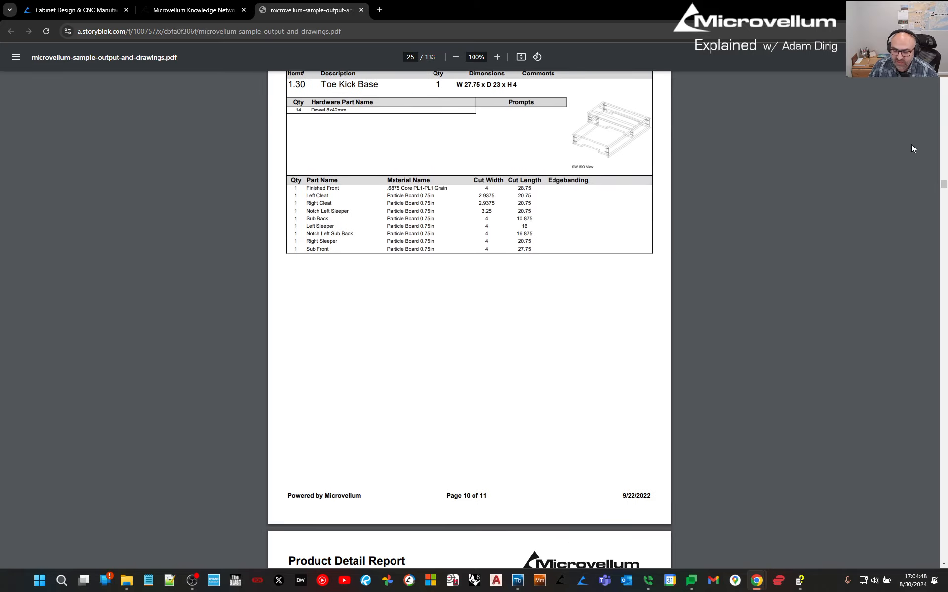
Move past the Nesting Optimization Report to the Sawing Optimization Report on page 79.
left_click_drag(943, 187, 944, 290)
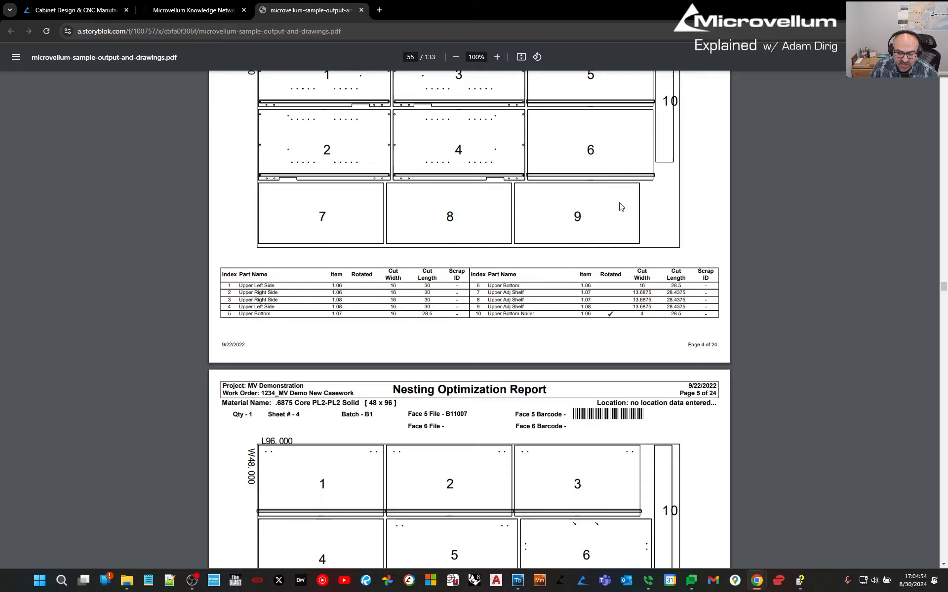
scroll(413, 218, "up", 4)
scroll(417, 272, "down", 20)
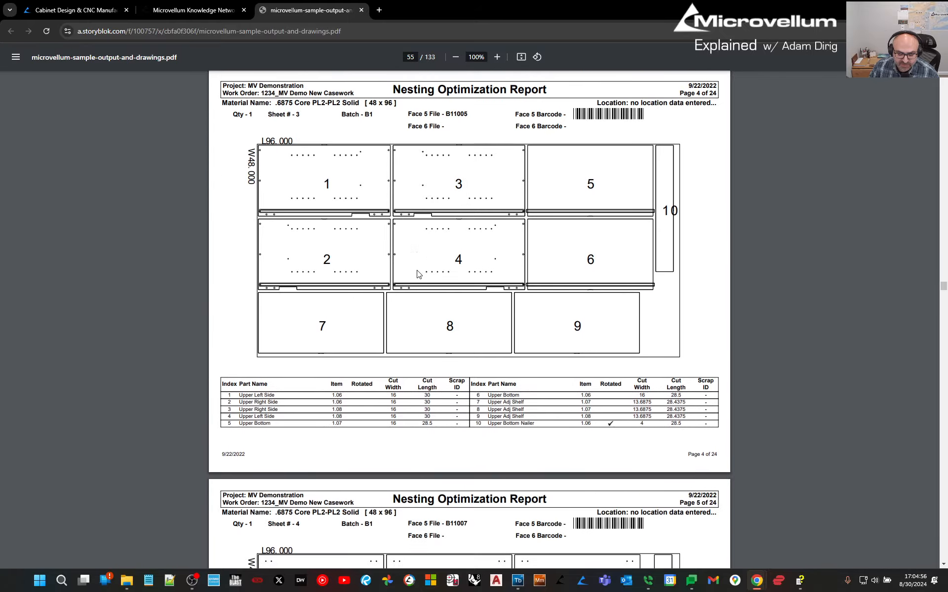
scroll(418, 274, "down", 10)
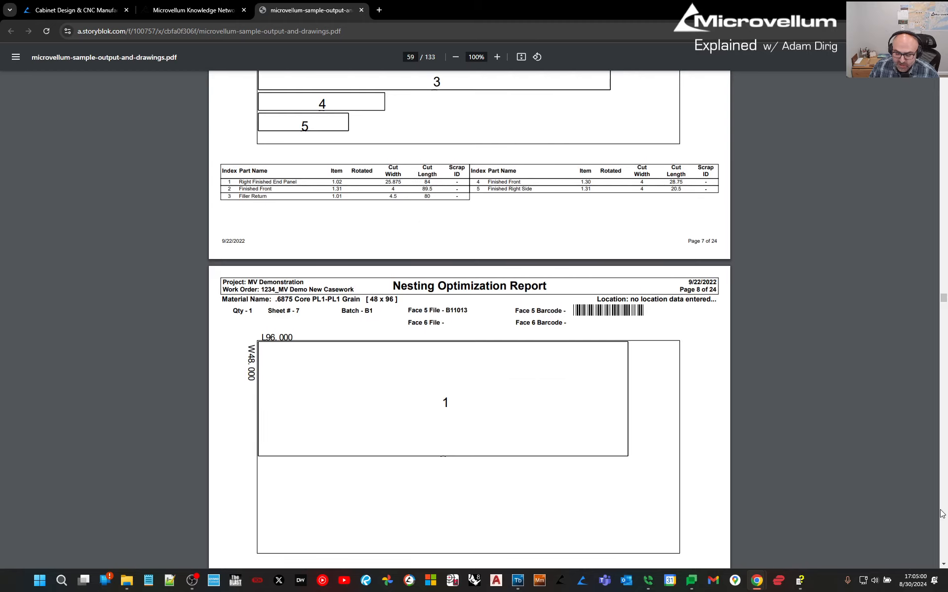
left_click_drag(943, 302, 946, 368)
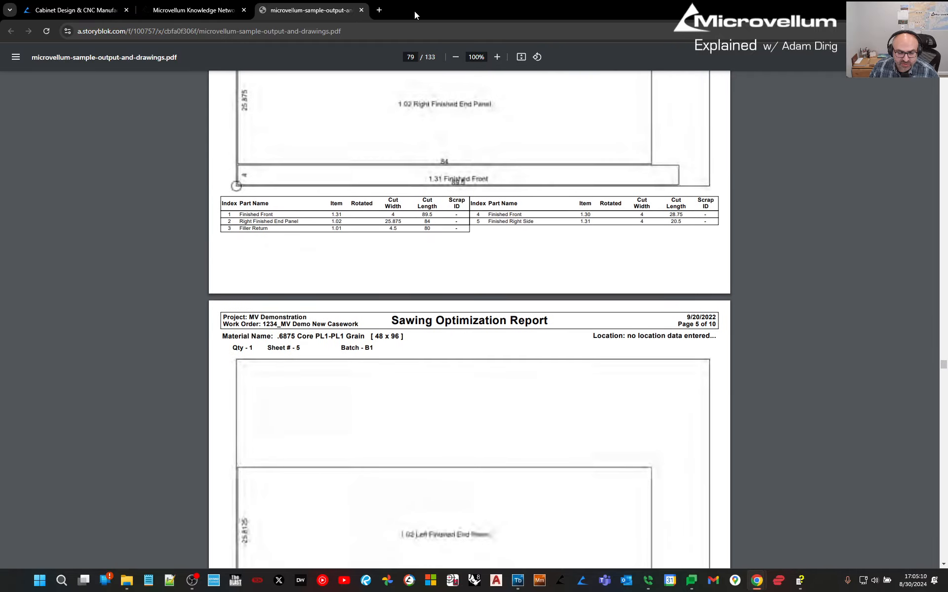
Search the Knowledge Network for 'RECOMM', read Toolbox Recommended Workstations, then return to microvellum.com.
left_click(197, 10)
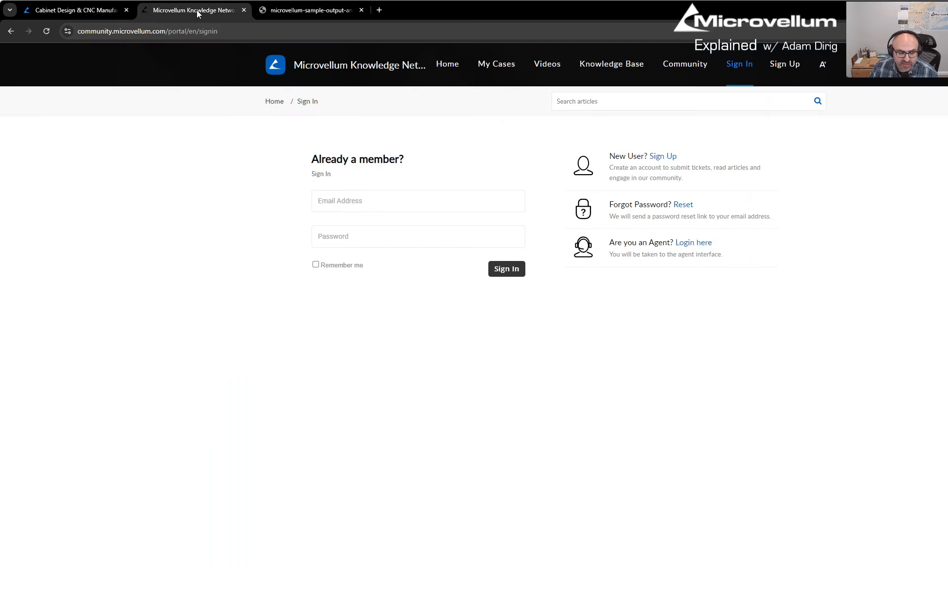
left_click(282, 72)
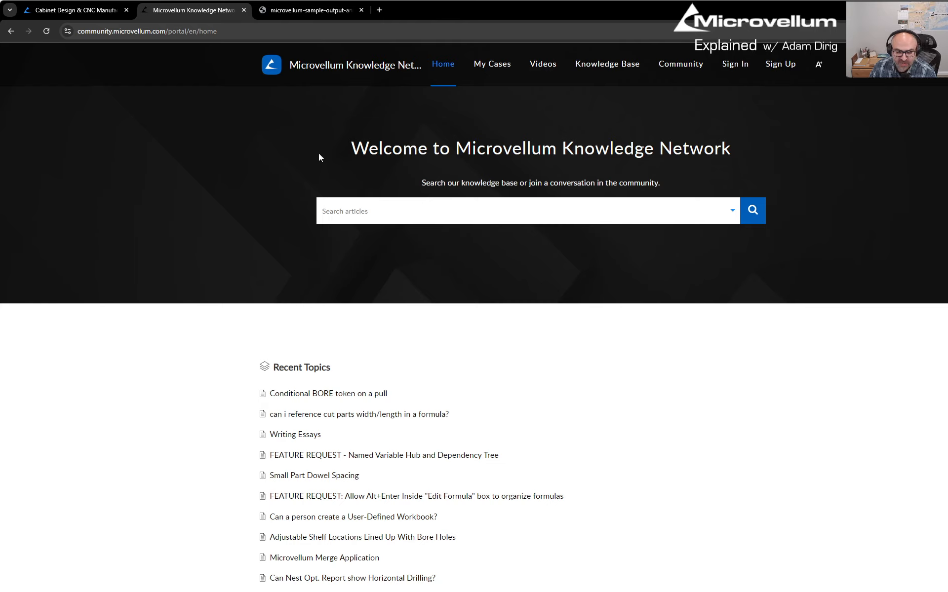
left_click(383, 203)
type("RECOM")
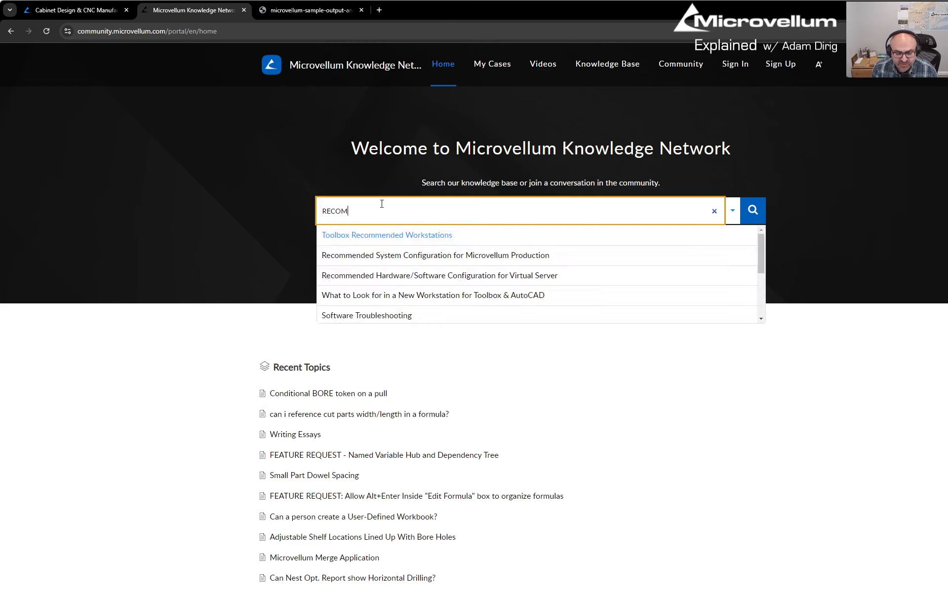
type("M")
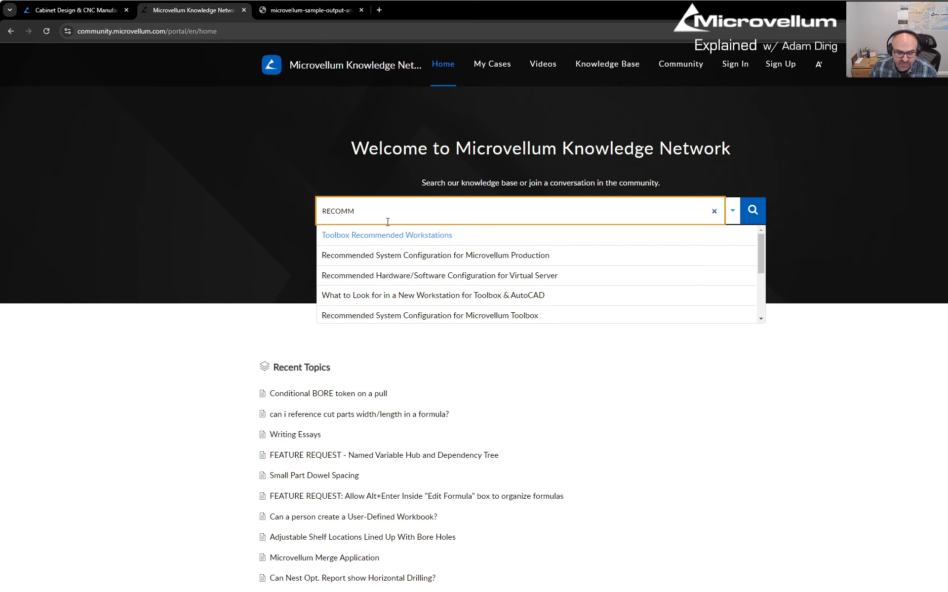
left_click(390, 235)
scroll(431, 392, "down", 2)
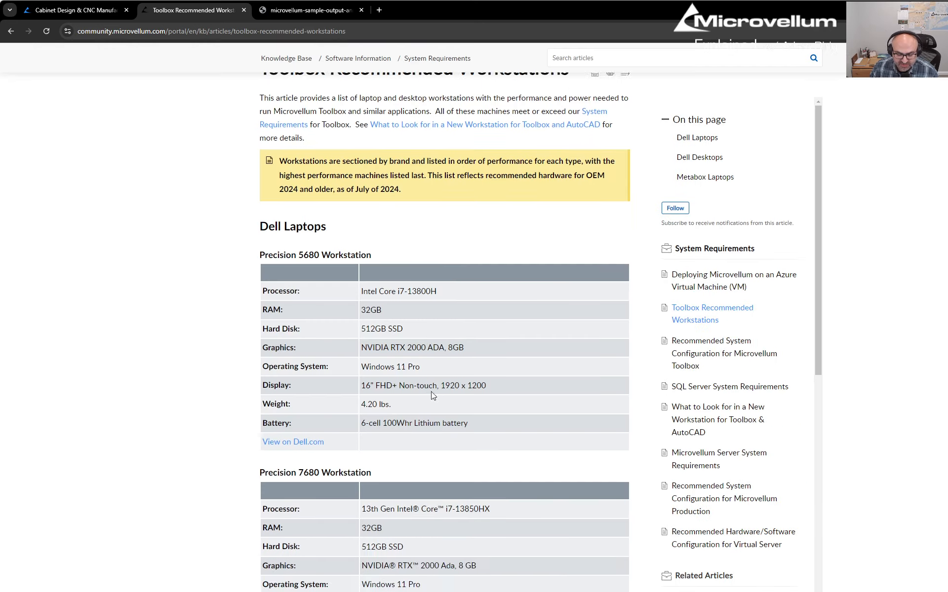
scroll(431, 393, "down", 5)
scroll(431, 393, "up", 7)
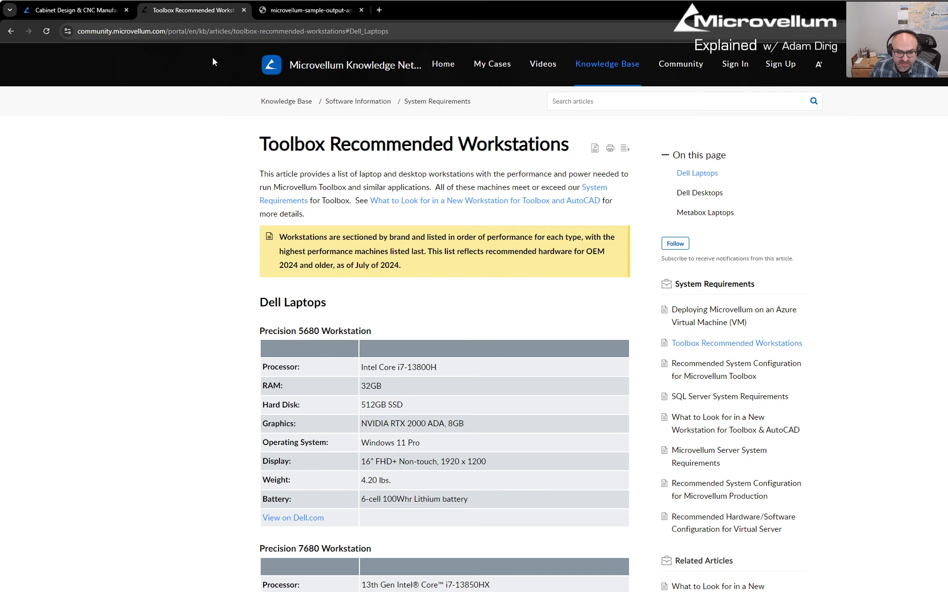
left_click(74, 10)
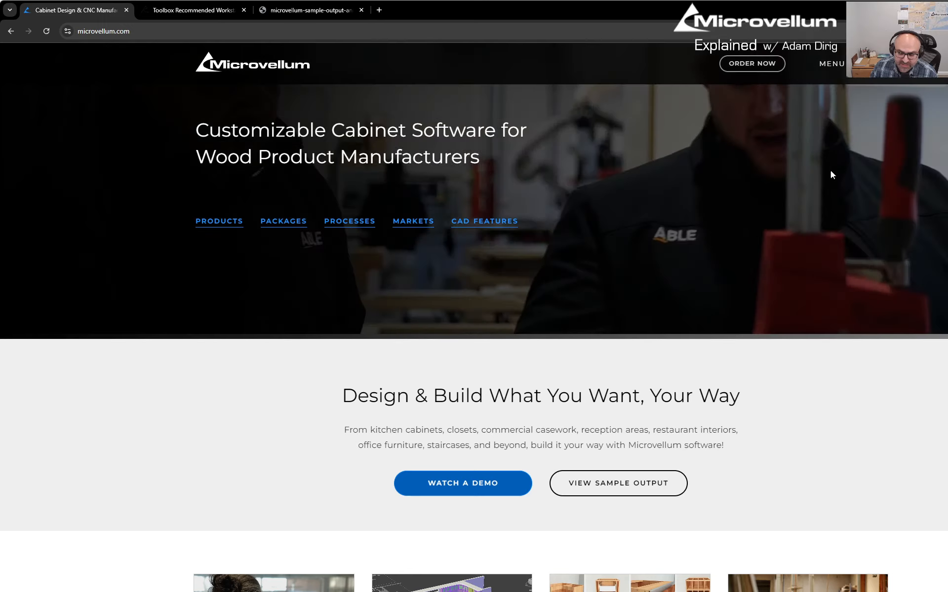
Go to the video resources page under Learning Resources on microvellum.com.
left_click(834, 64)
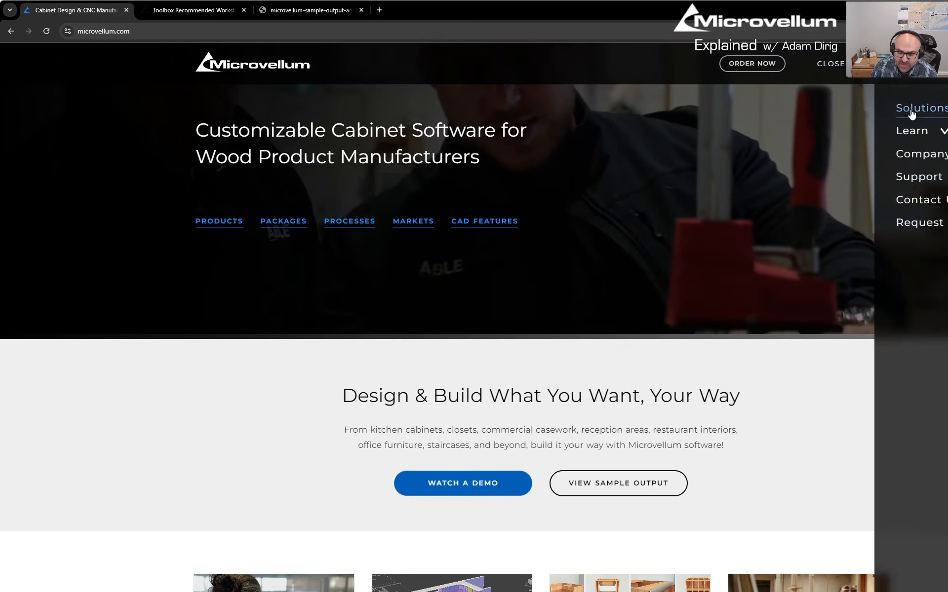
left_click(916, 136)
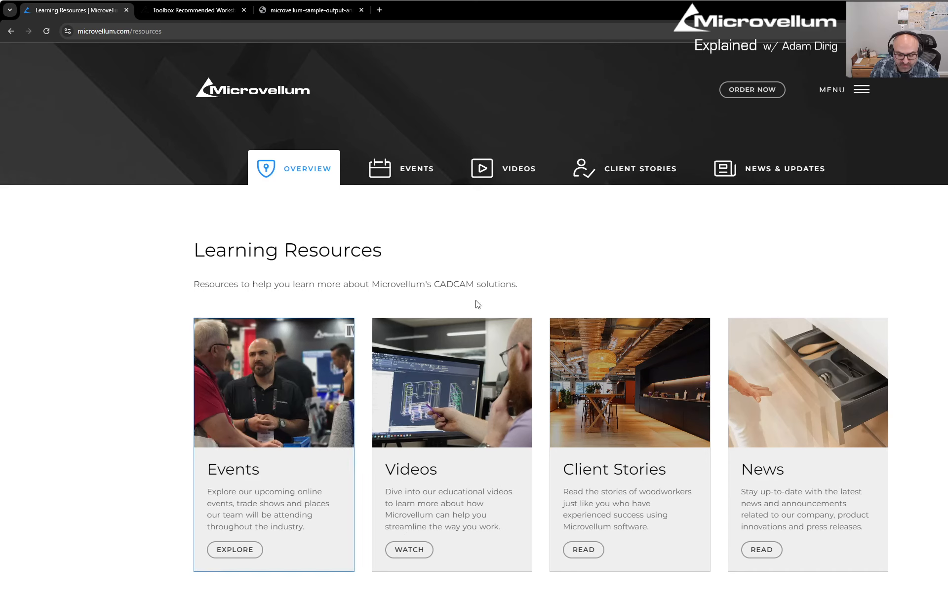
left_click(528, 177)
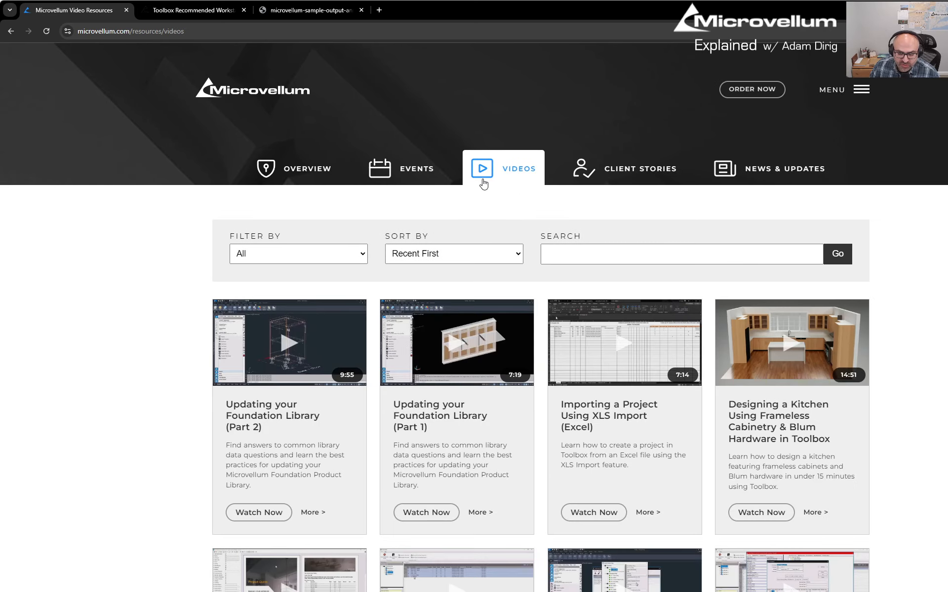
Filter the videos to Training Plans, then change the filter to Training Videos.
left_click(313, 258)
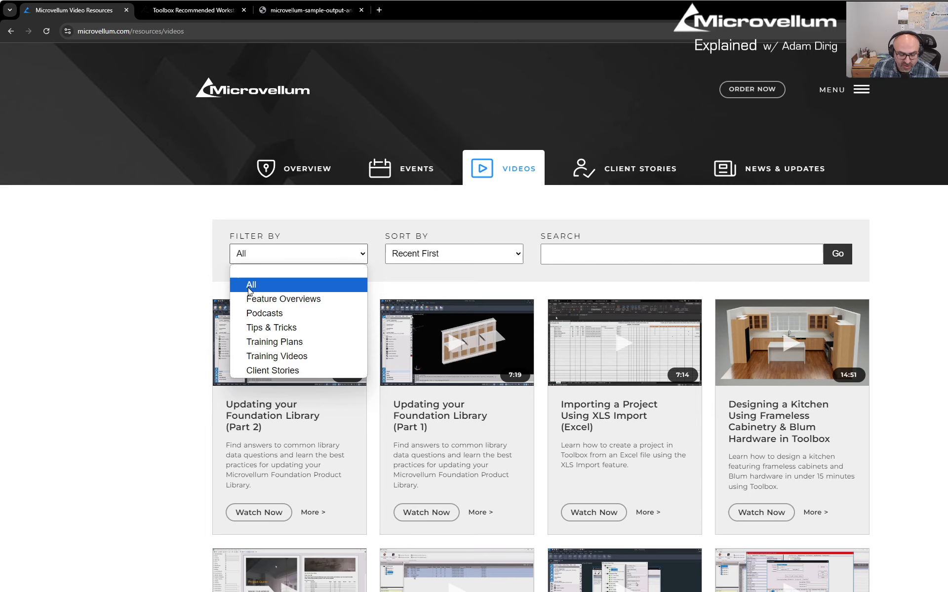
left_click(254, 345)
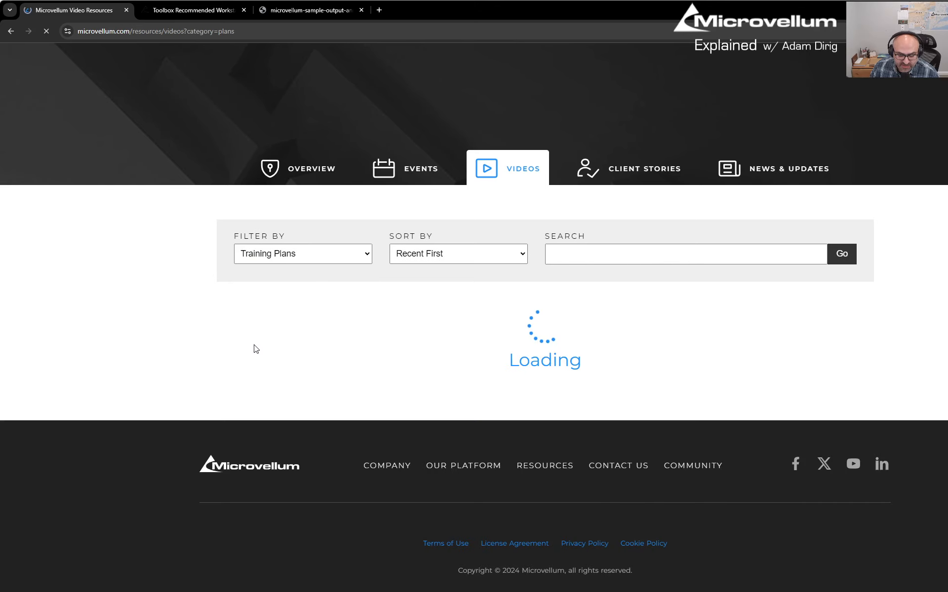
scroll(367, 350, "down", 2)
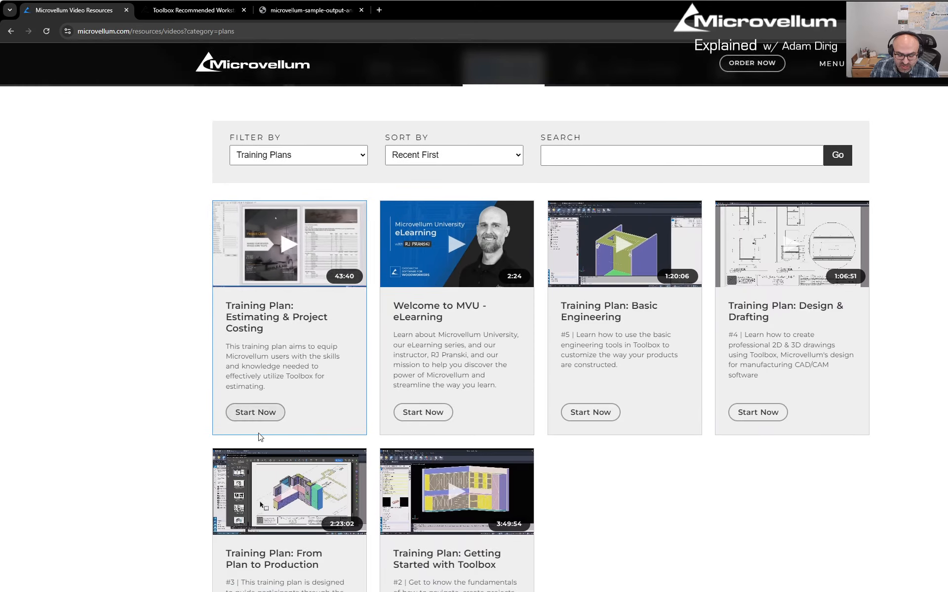
left_click(328, 156)
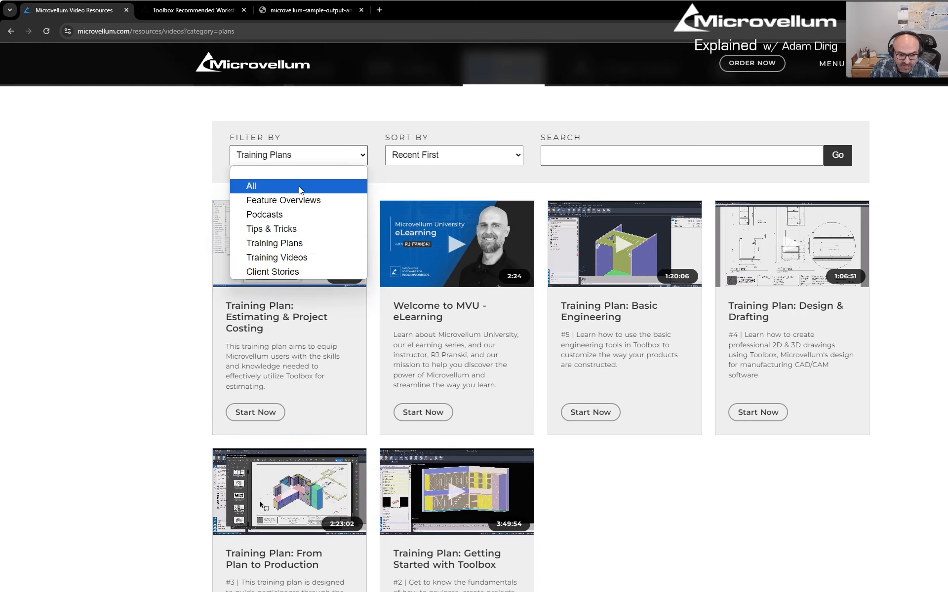
left_click(278, 257)
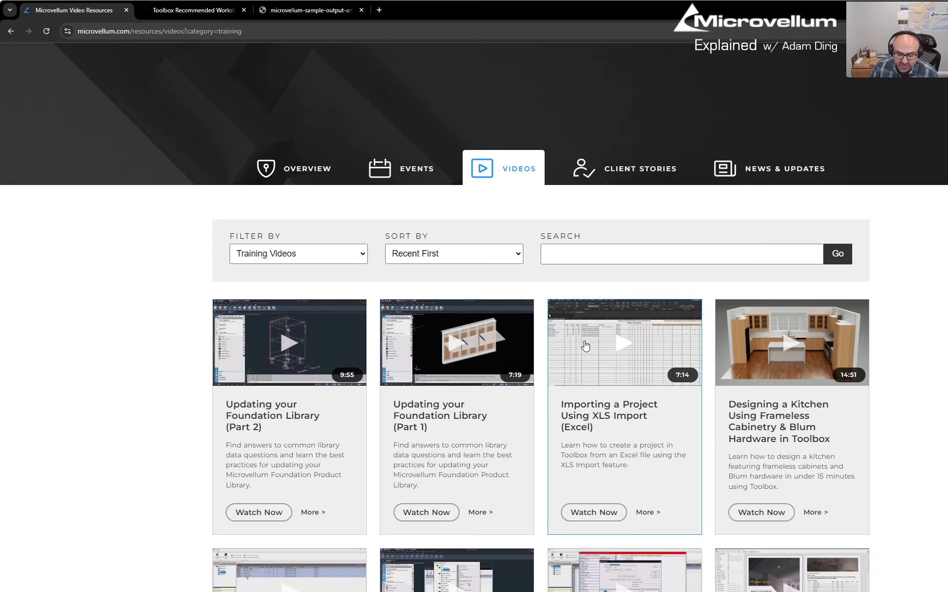
scroll(602, 349, "down", 3)
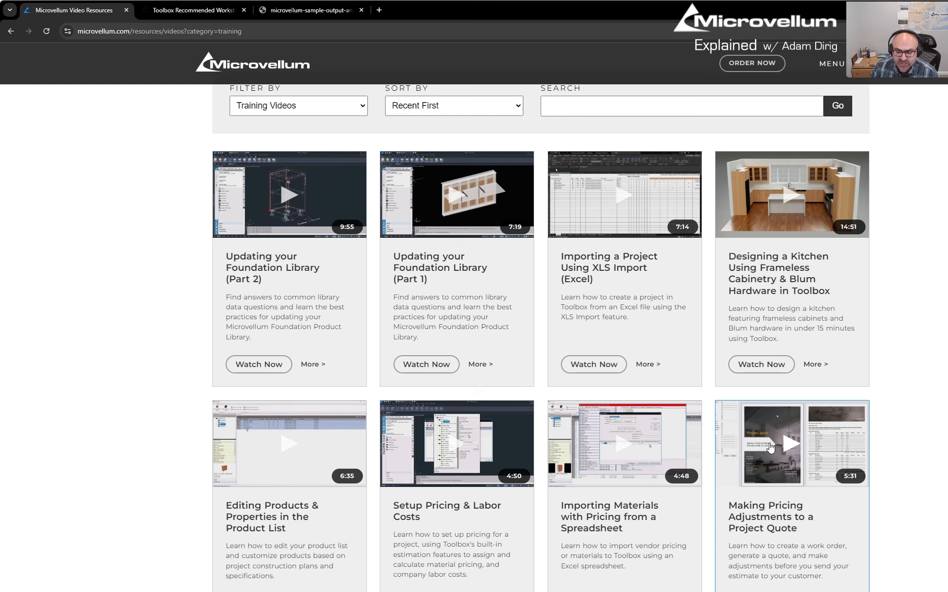
scroll(681, 438, "up", 3)
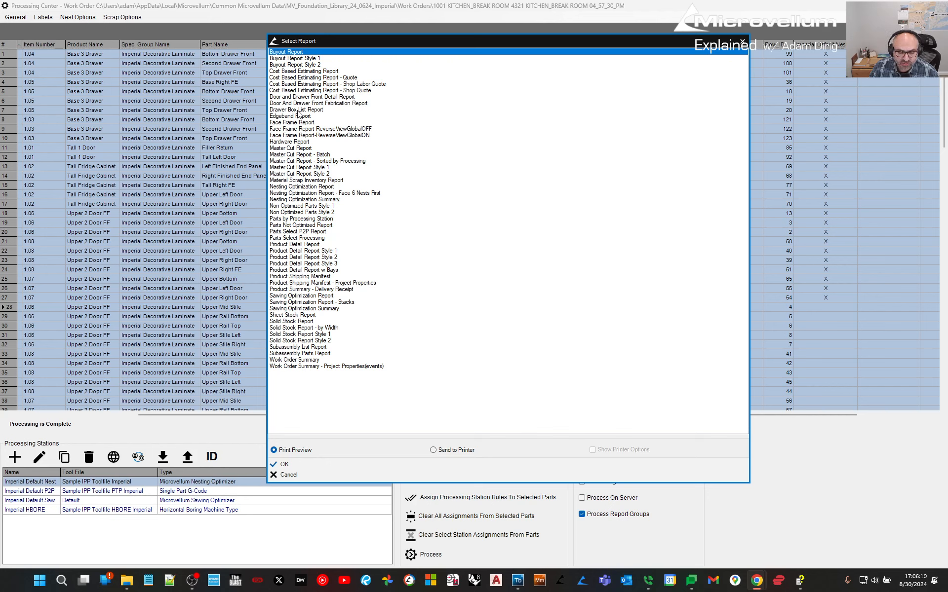
left_click(296, 84)
left_click(294, 270)
left_click(301, 244)
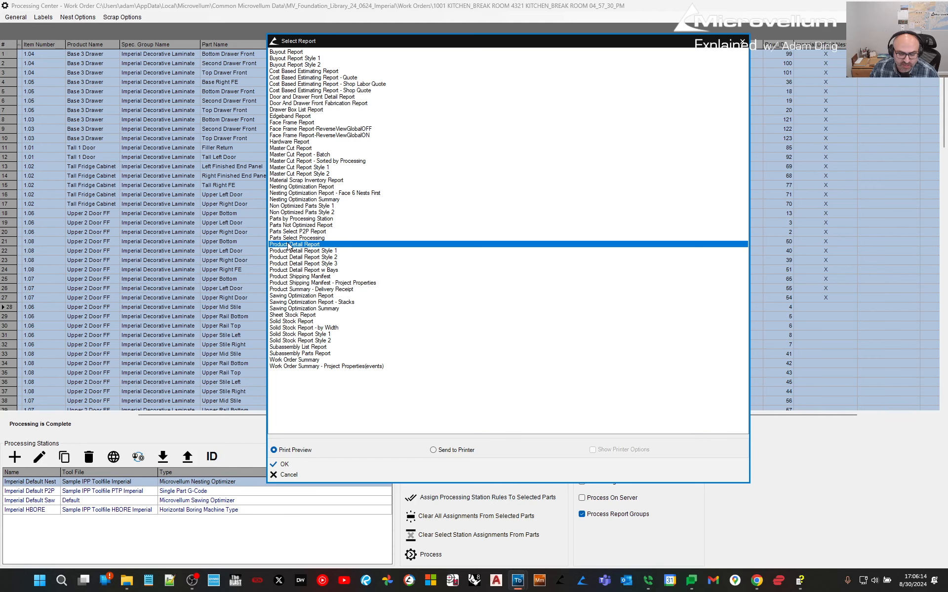
double_click(290, 245)
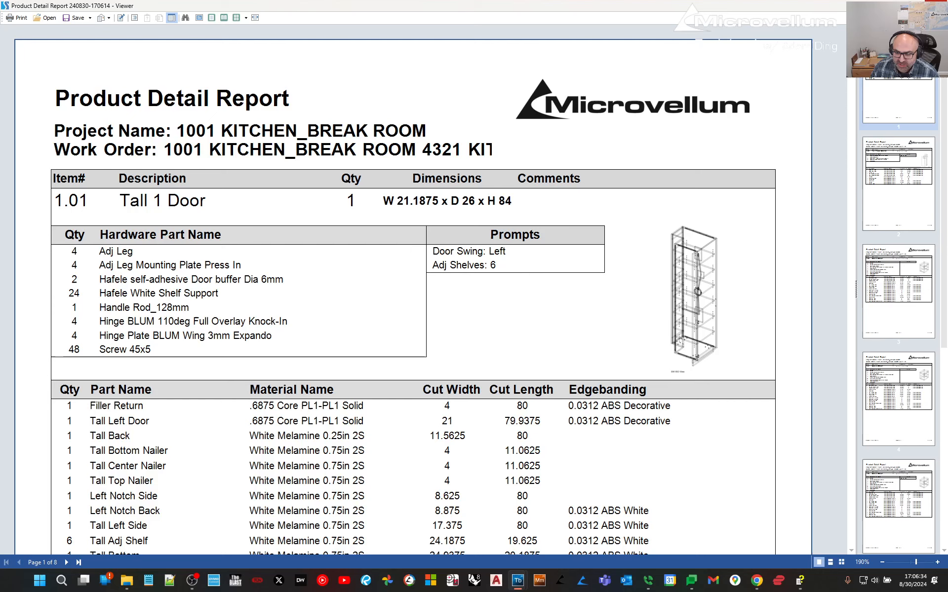
key("alt+F4")
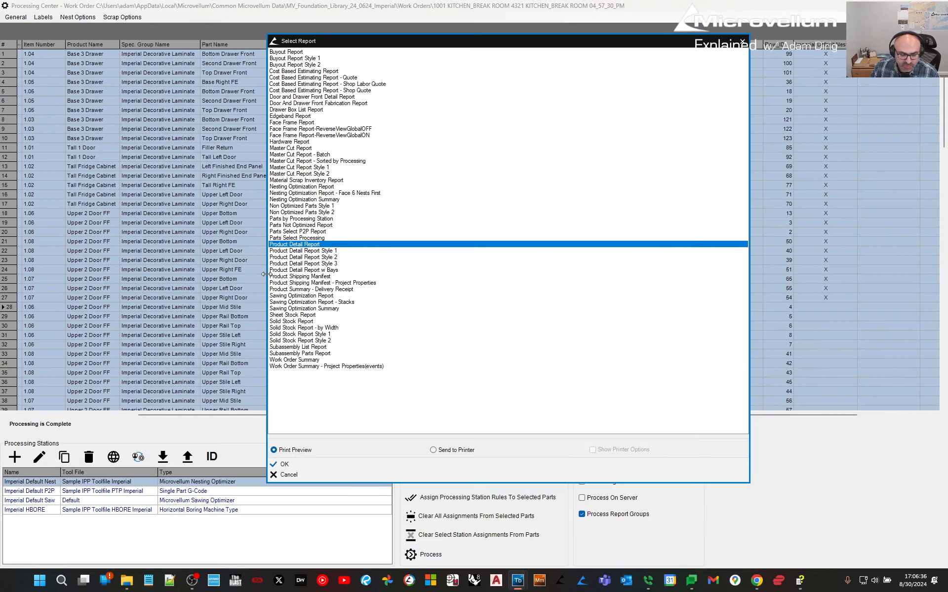
left_click(297, 263)
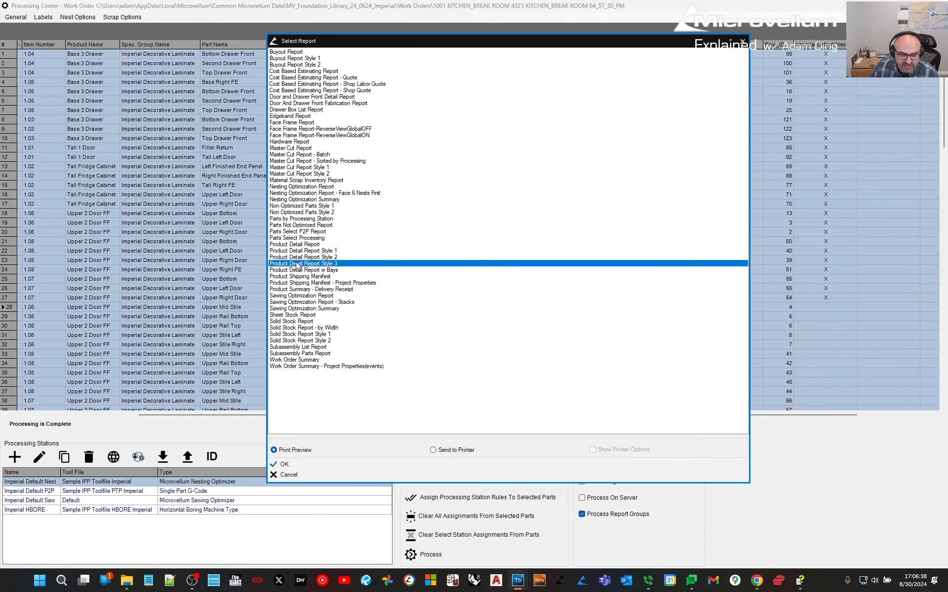
scroll(366, 281, "down", 10)
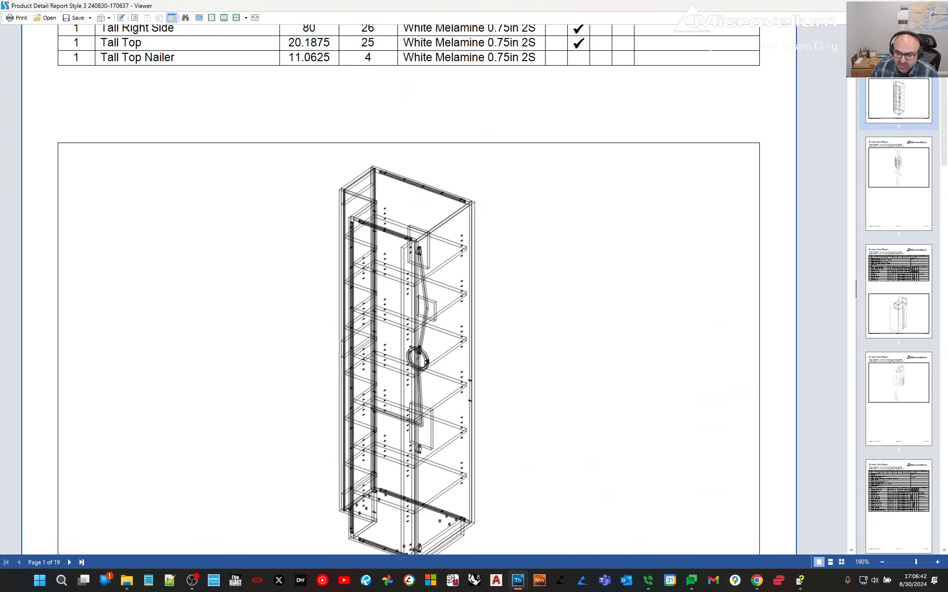
key("alt+F4")
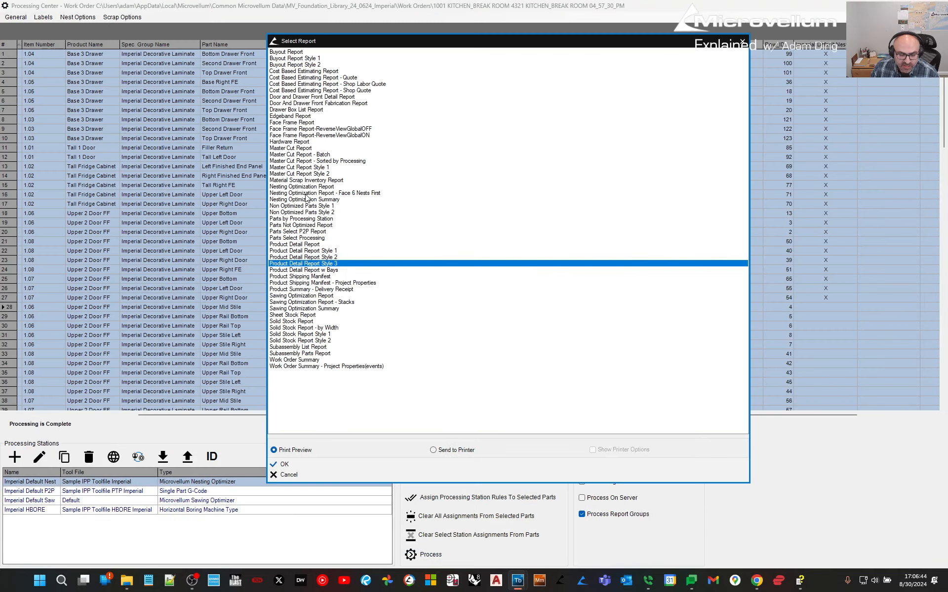
left_click(285, 72)
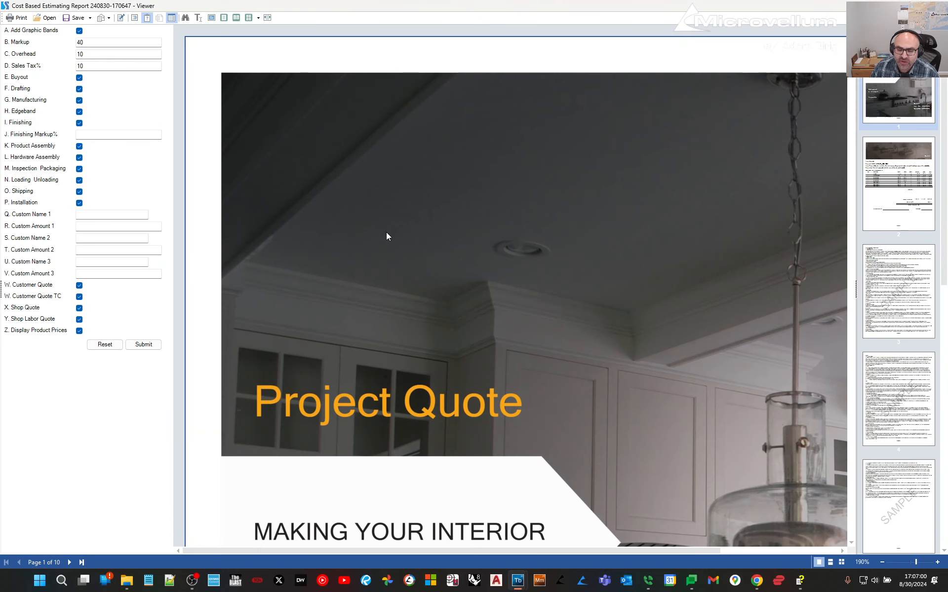
Scroll through the $11,034.17 quote, terms and costing pages to the Materials cost breakdown.
scroll(387, 234, "down", 5)
scroll(393, 233, "down", 5)
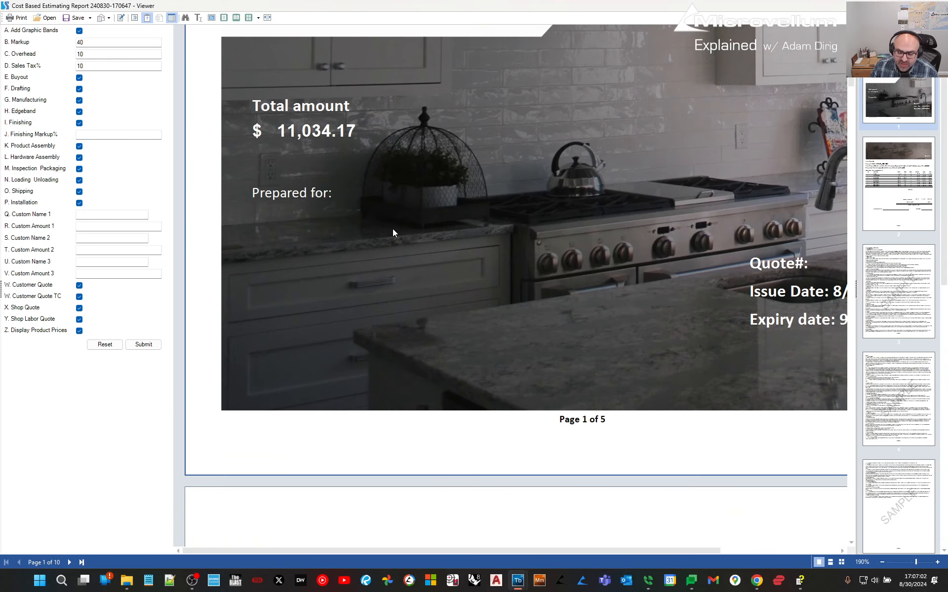
scroll(644, 188, "down", 6, "ctrl")
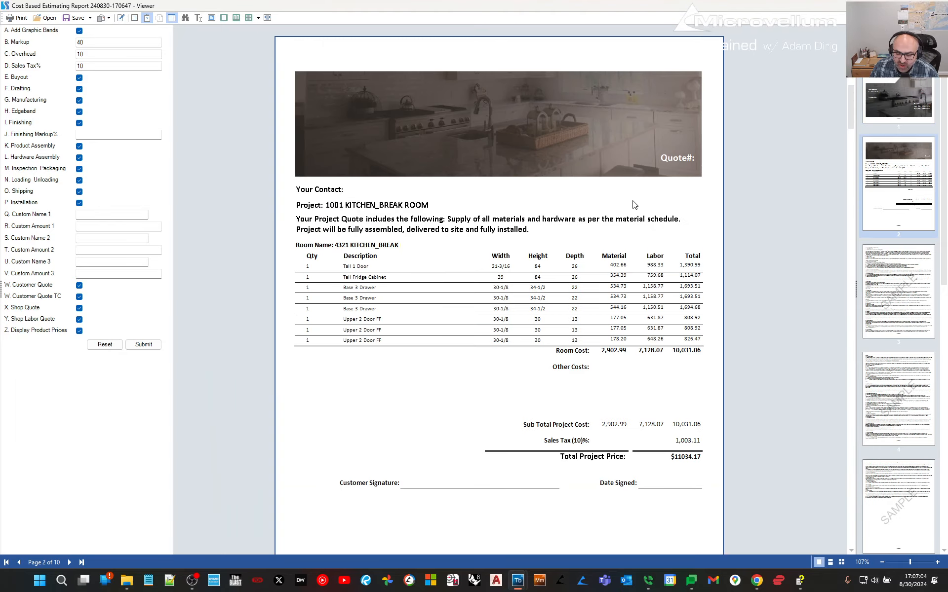
scroll(620, 208, "up", 5)
scroll(621, 208, "up", 1, "ctrl")
scroll(620, 207, "up", 5)
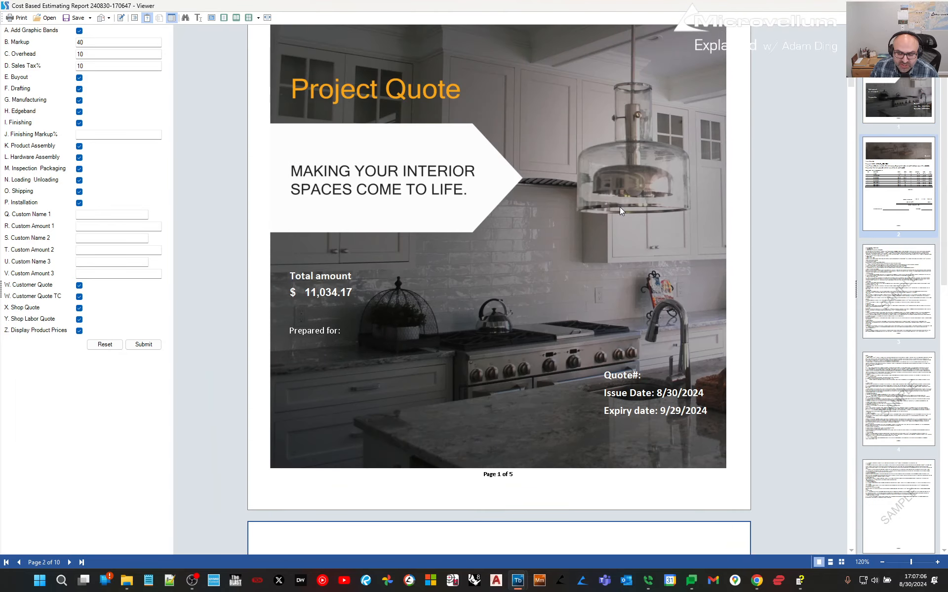
scroll(620, 211, "down", 5)
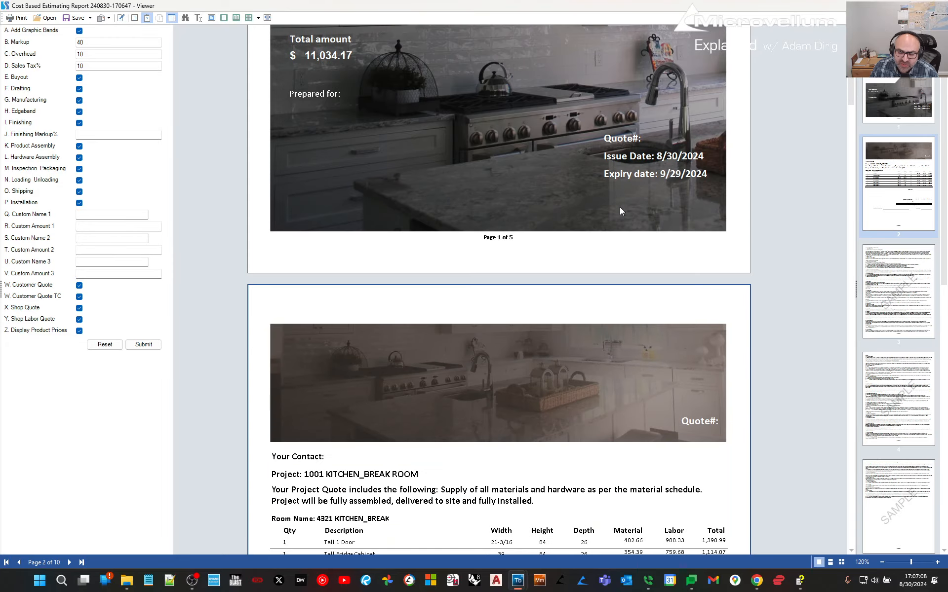
scroll(620, 211, "down", 10)
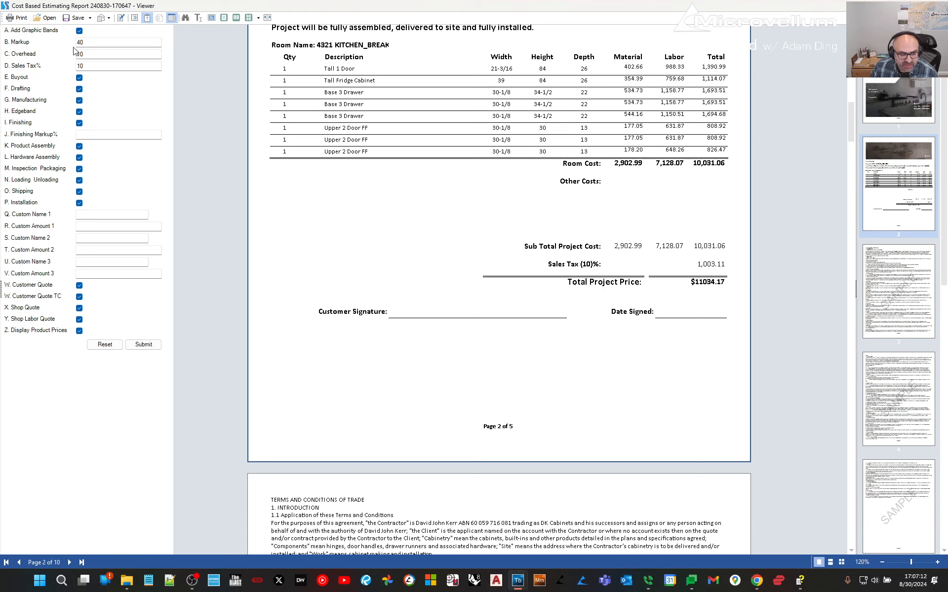
scroll(494, 290, "down", 1)
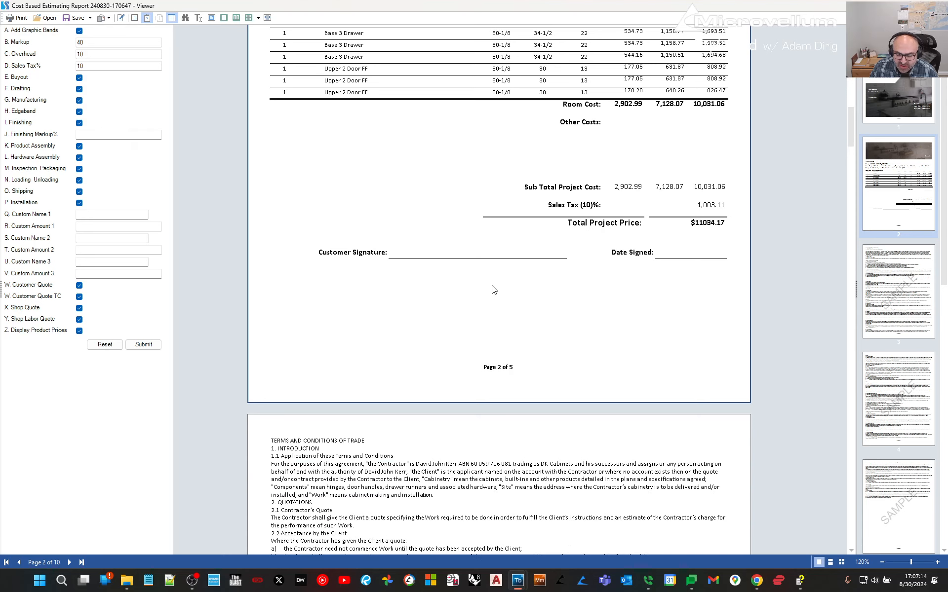
scroll(493, 290, "down", 13)
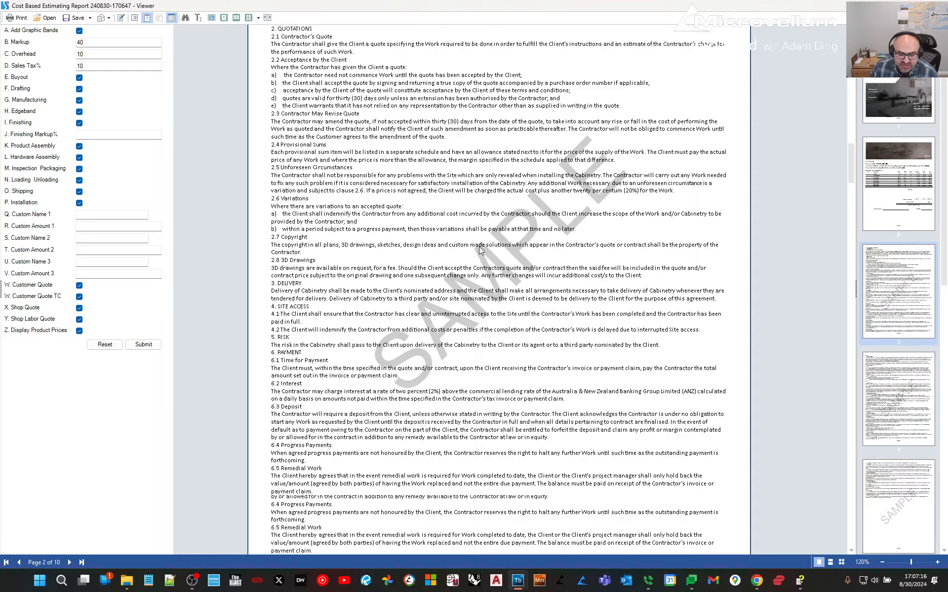
scroll(478, 249, "down", 20)
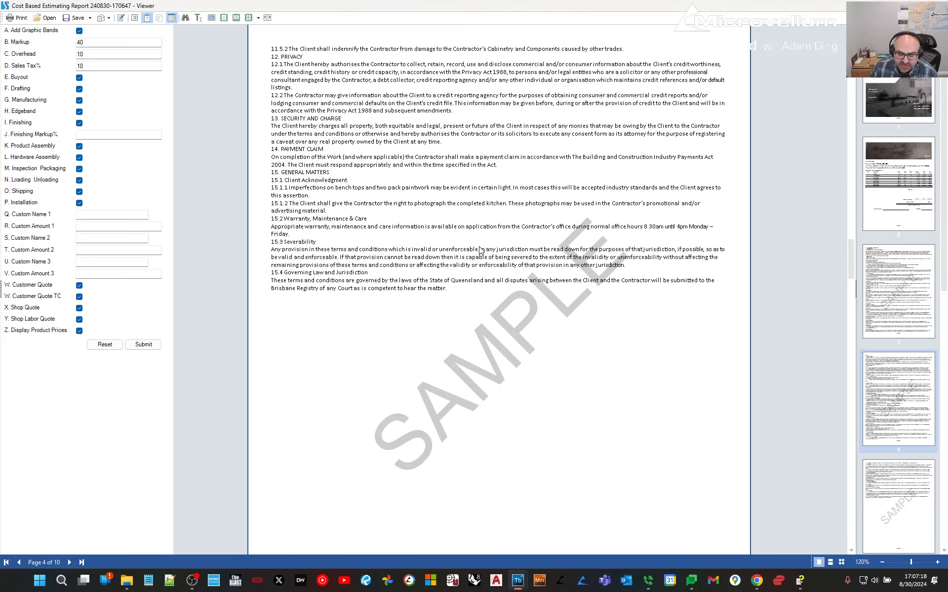
scroll(478, 250, "down", 4)
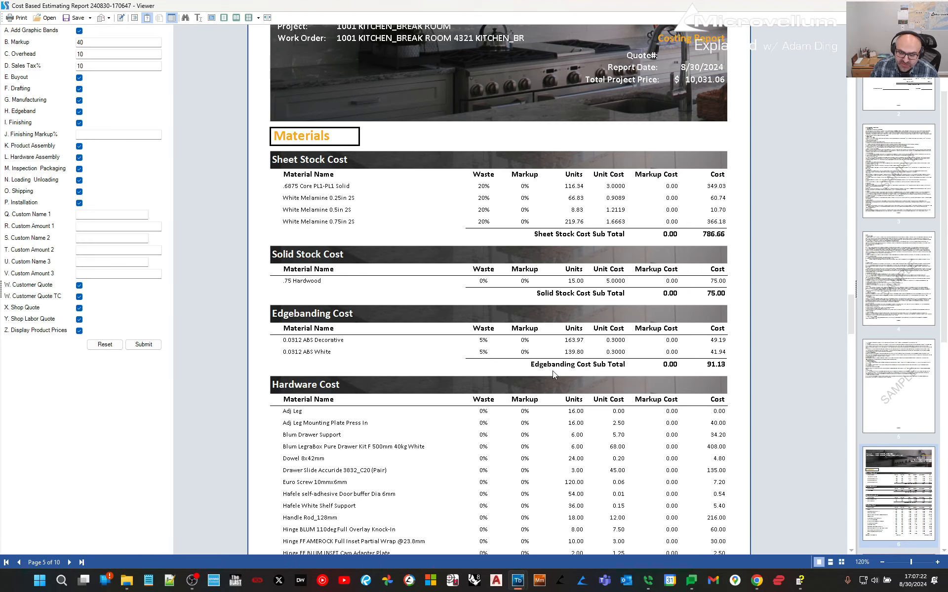
scroll(553, 371, "down", 2)
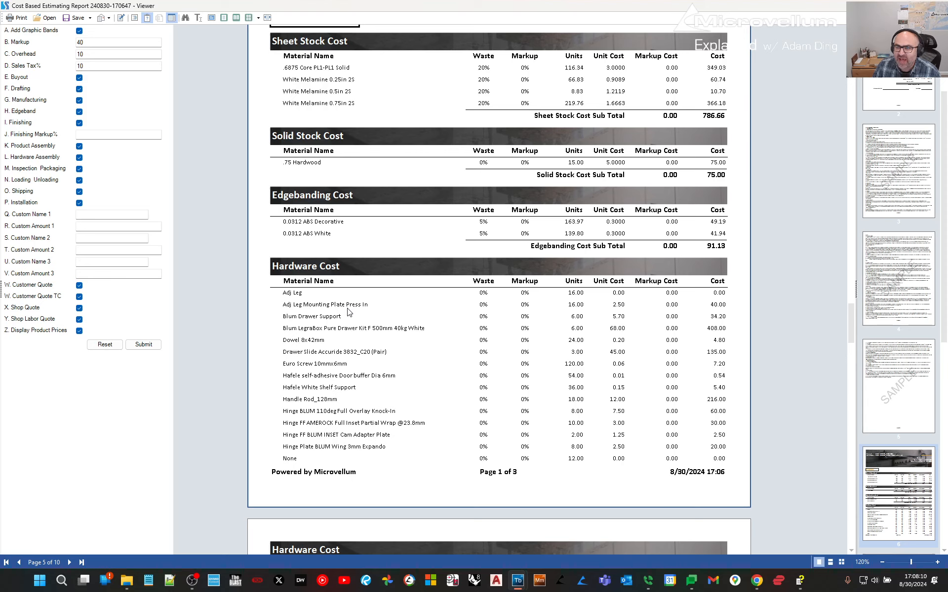
scroll(349, 312, "down", 10)
scroll(349, 311, "down", 15)
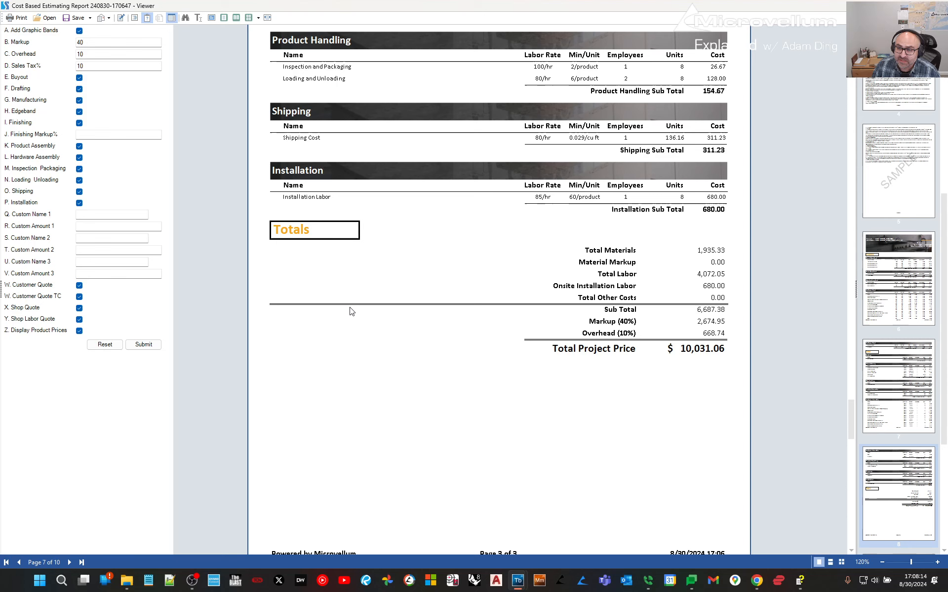
scroll(350, 311, "down", 10)
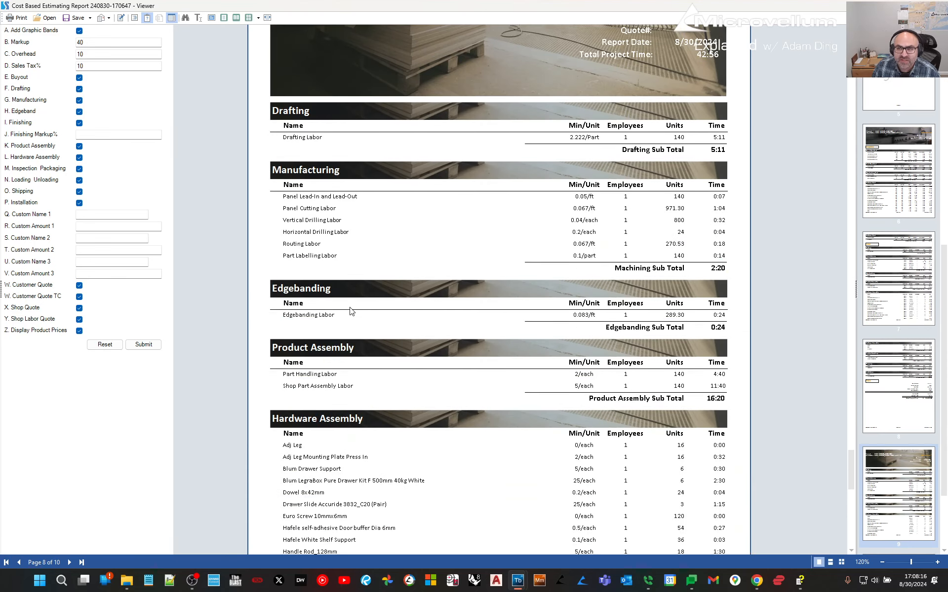
scroll(353, 314, "down", 6)
scroll(372, 322, "down", 2)
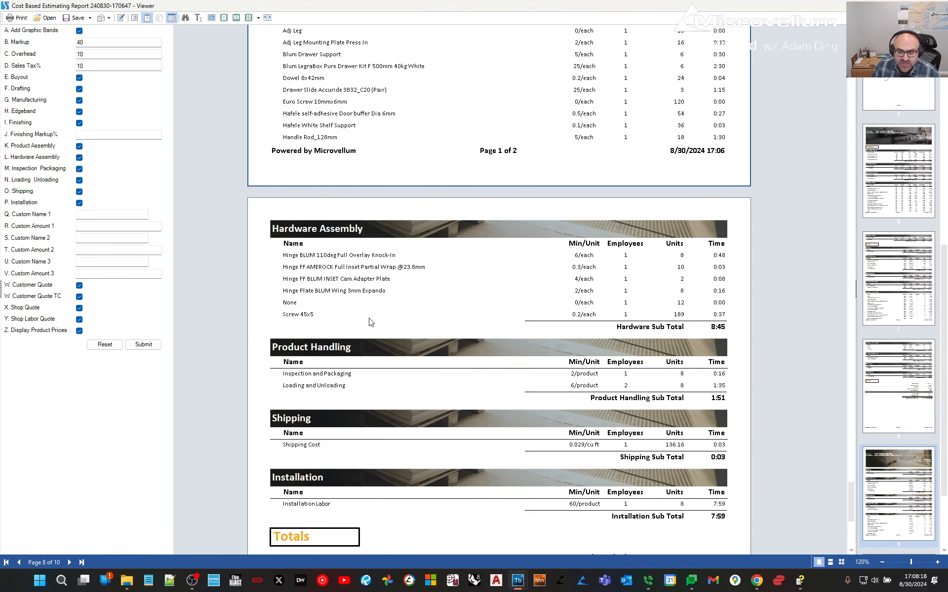
scroll(372, 322, "down", 6)
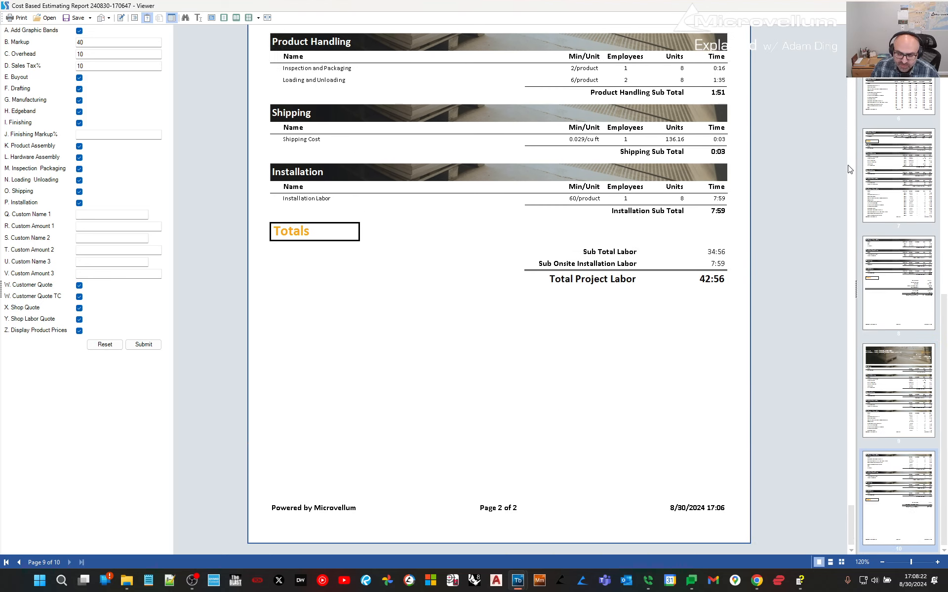
scroll(714, 247, "up", 6)
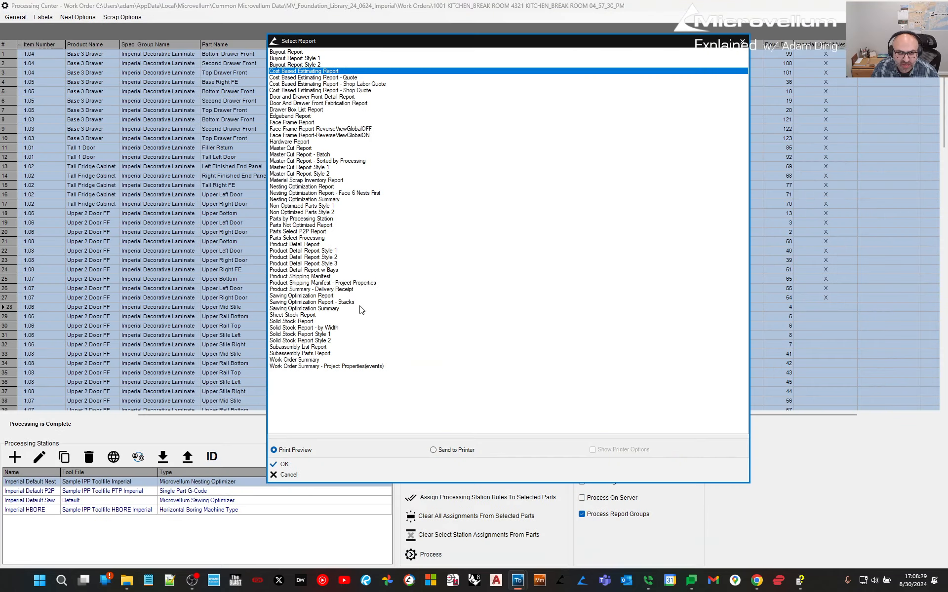
Pick Sawing Optimization Summary, cancel report selection, and browse General > Reports without choosing a report.
left_click(359, 309)
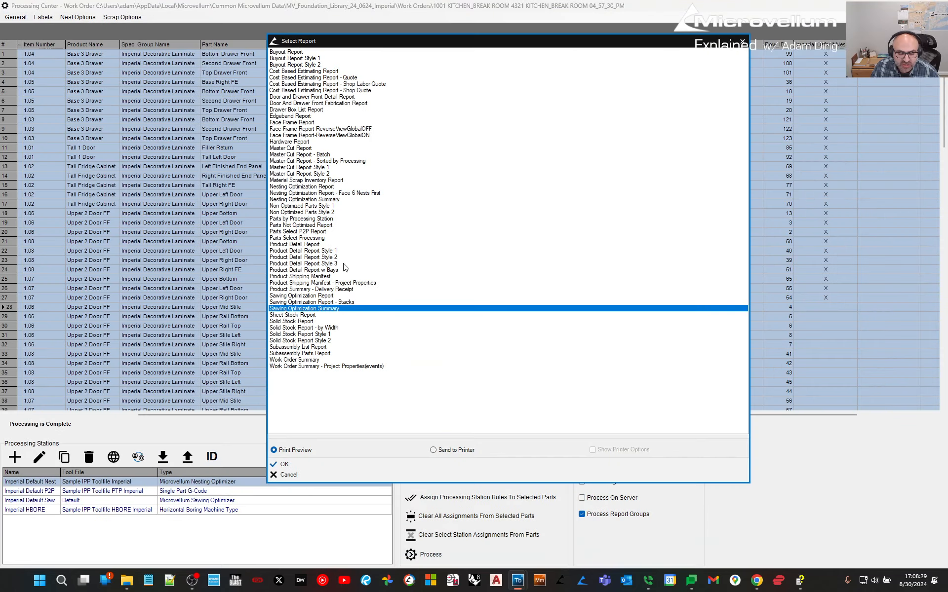
left_click(742, 41)
left_click(15, 18)
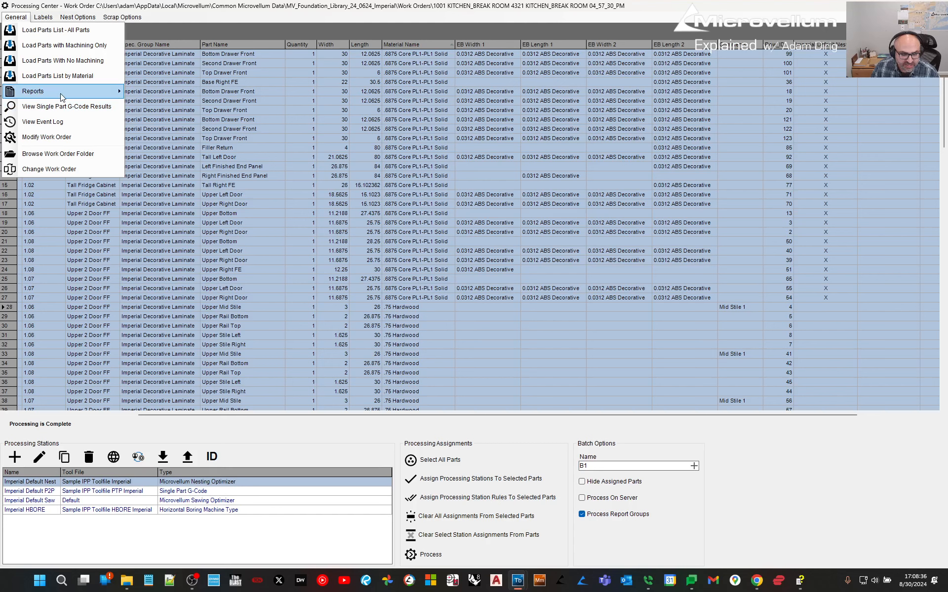
mouse_move(63, 98)
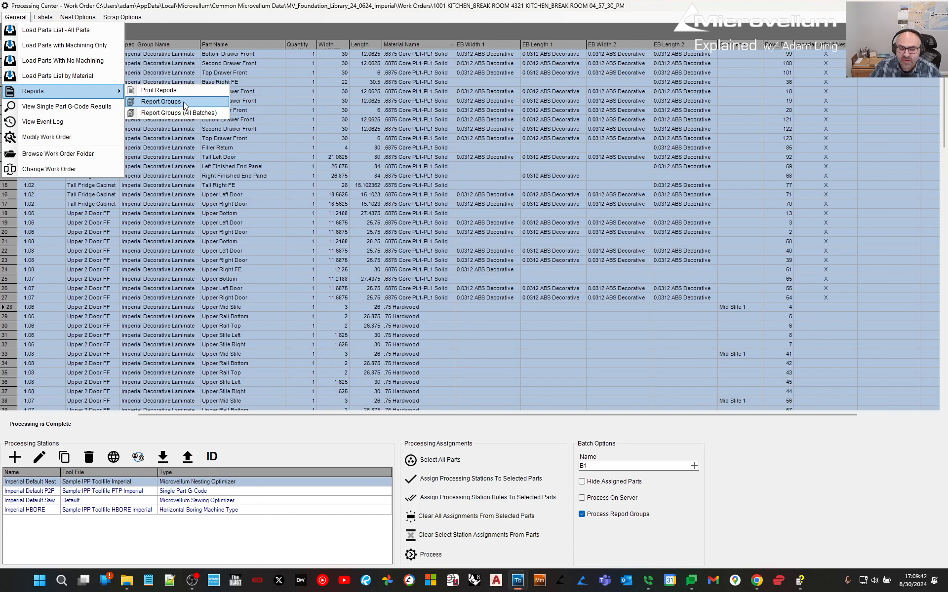
left_click(335, 12)
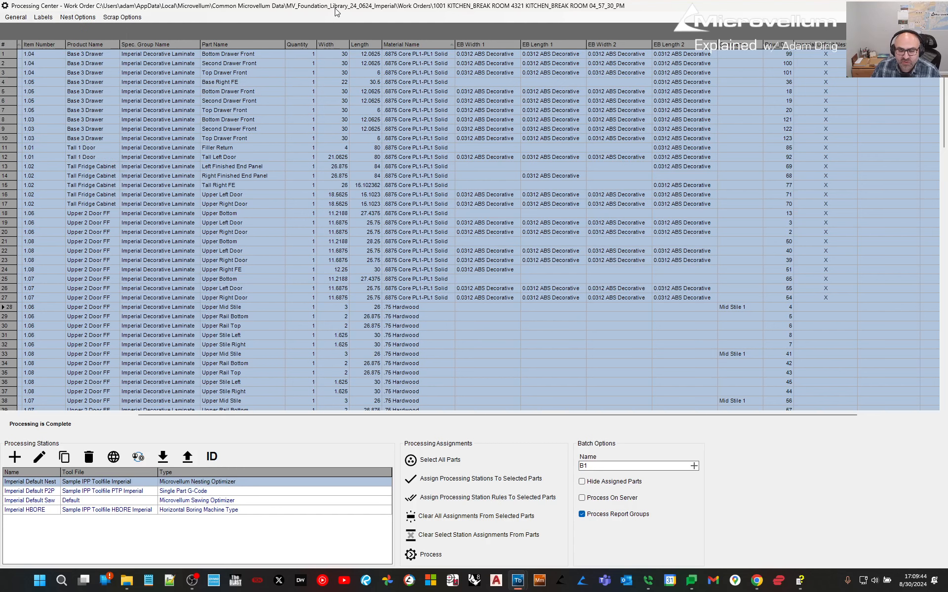
Close the Processing Center, cancel the stray selection, and show the Project tools panel.
left_click(935, 4)
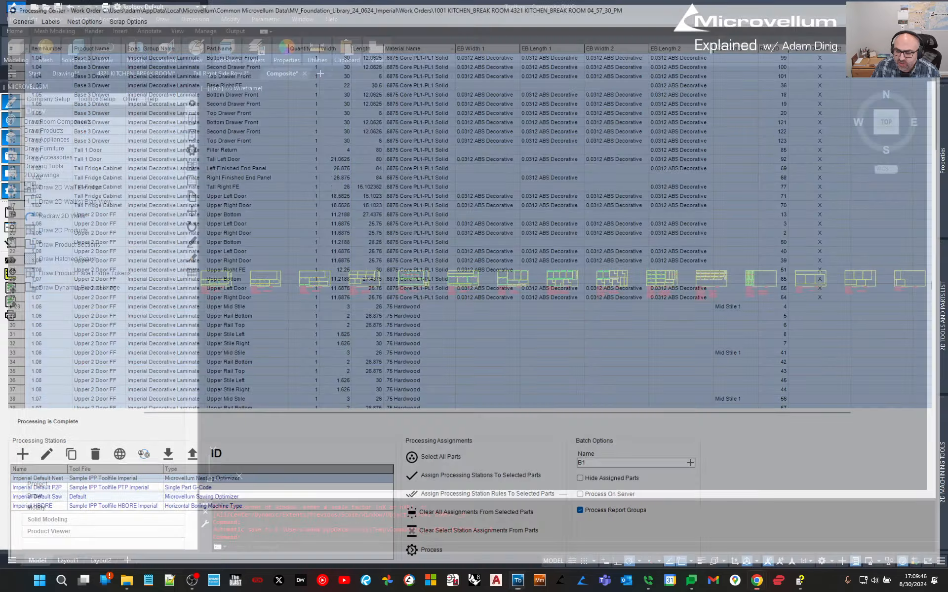
left_click(459, 417)
key("Escape")
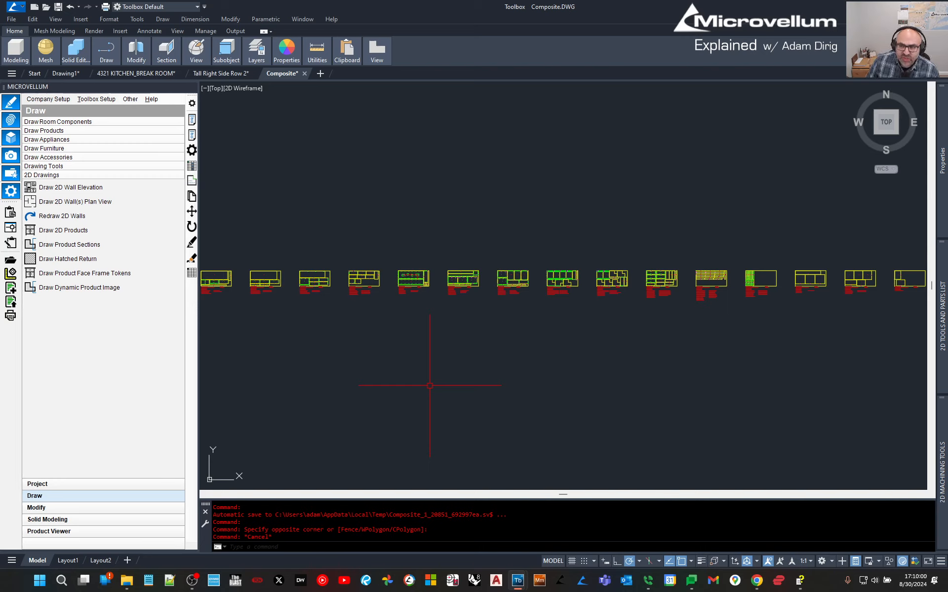
left_click(68, 486)
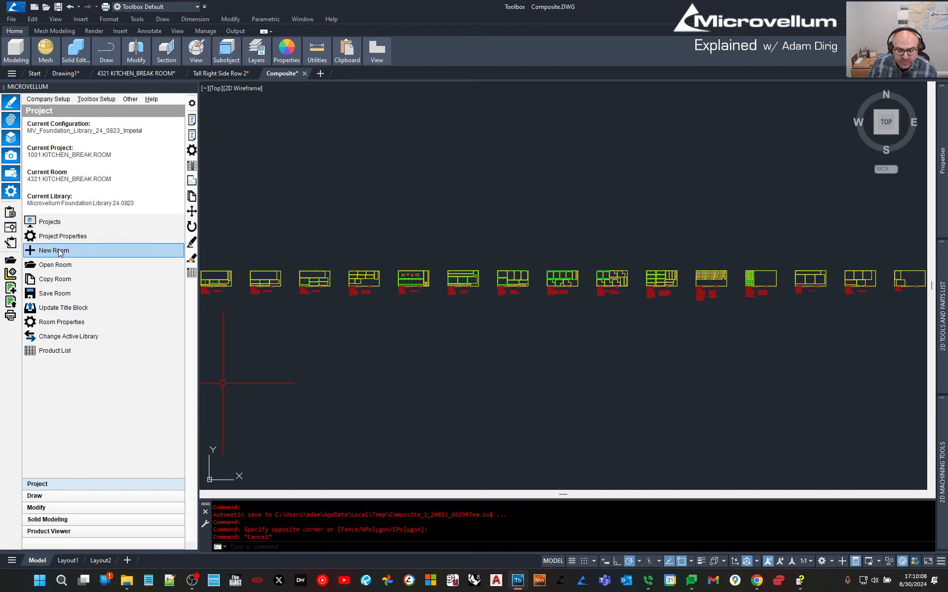
Add Room 1 to the kitchen break room project using the Extruded Product Builder Imperial template, viewed from TOP.
left_click(60, 252)
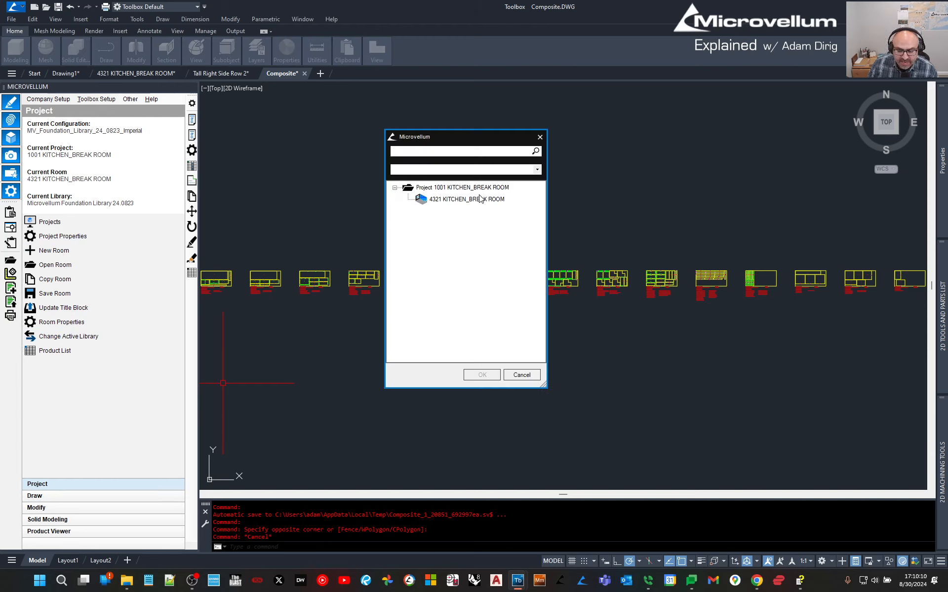
right_click(479, 188)
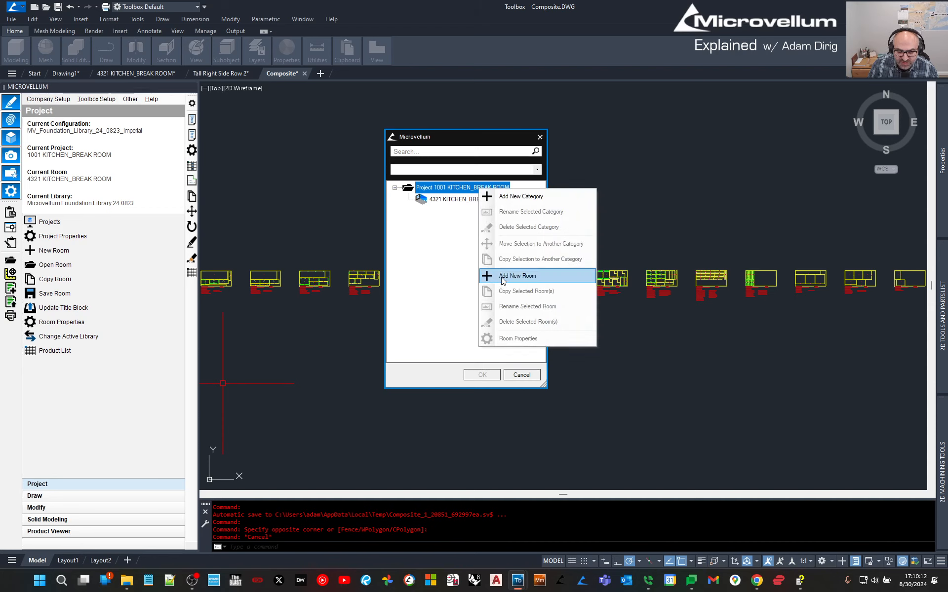
left_click(503, 277)
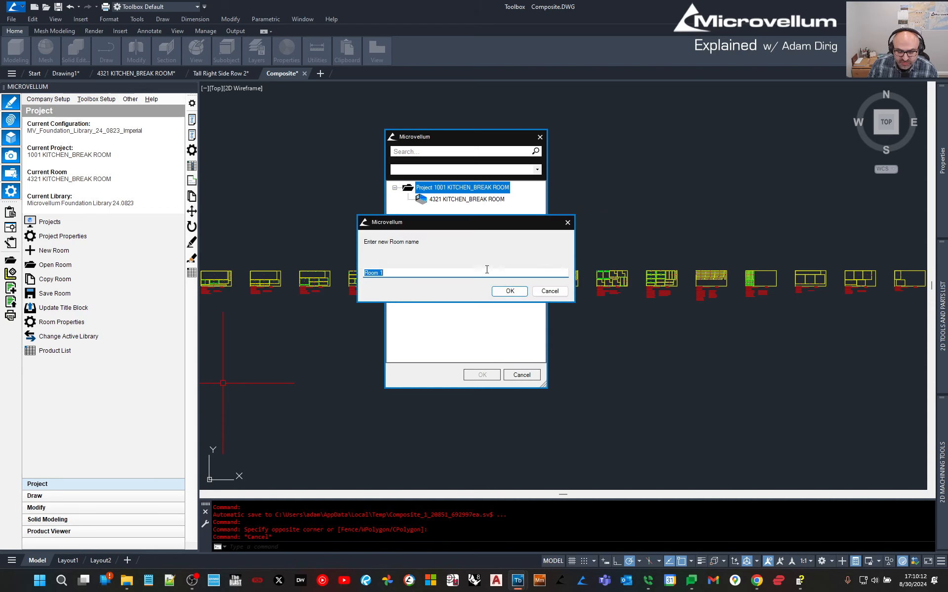
left_click(504, 291)
left_click(455, 177)
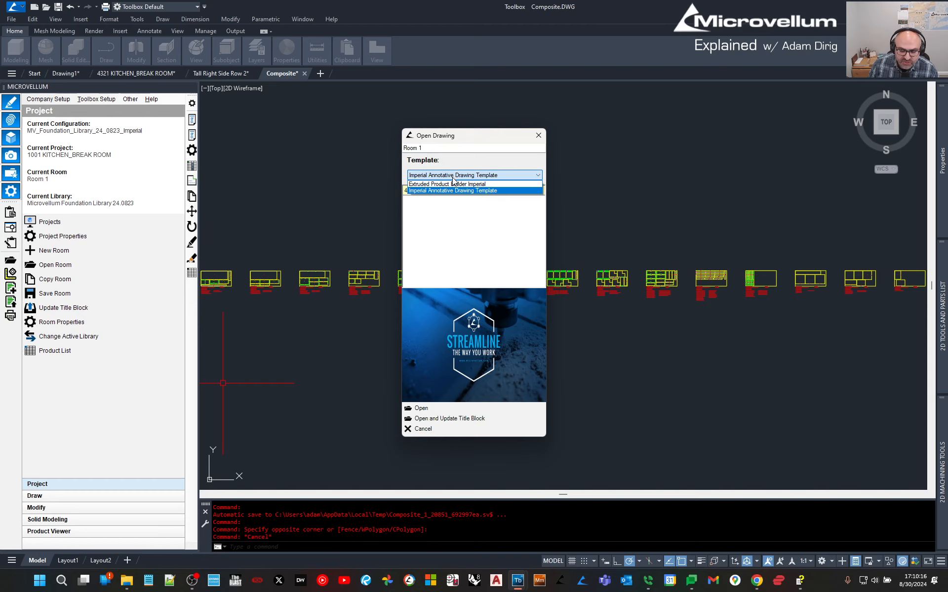
left_click(453, 184)
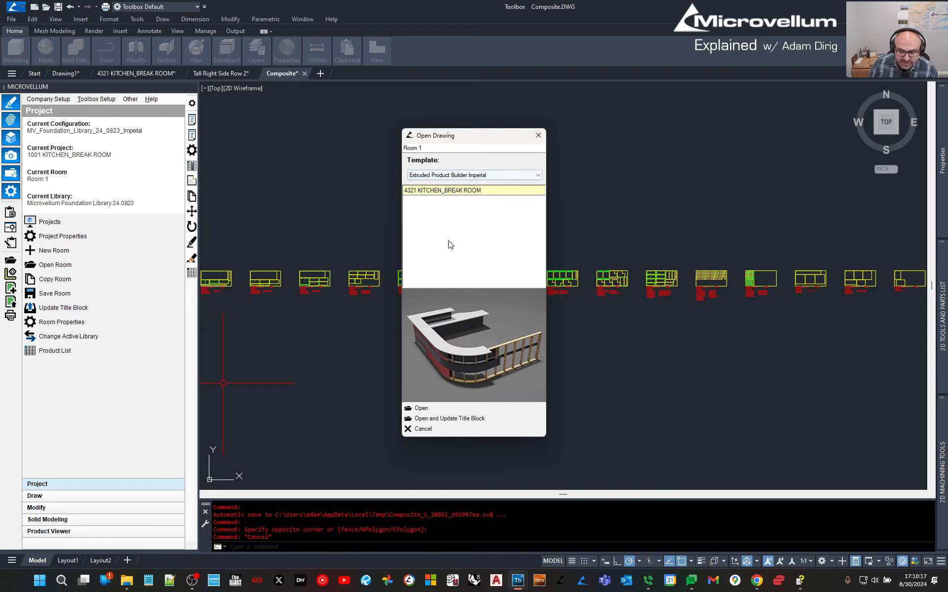
left_click(437, 410)
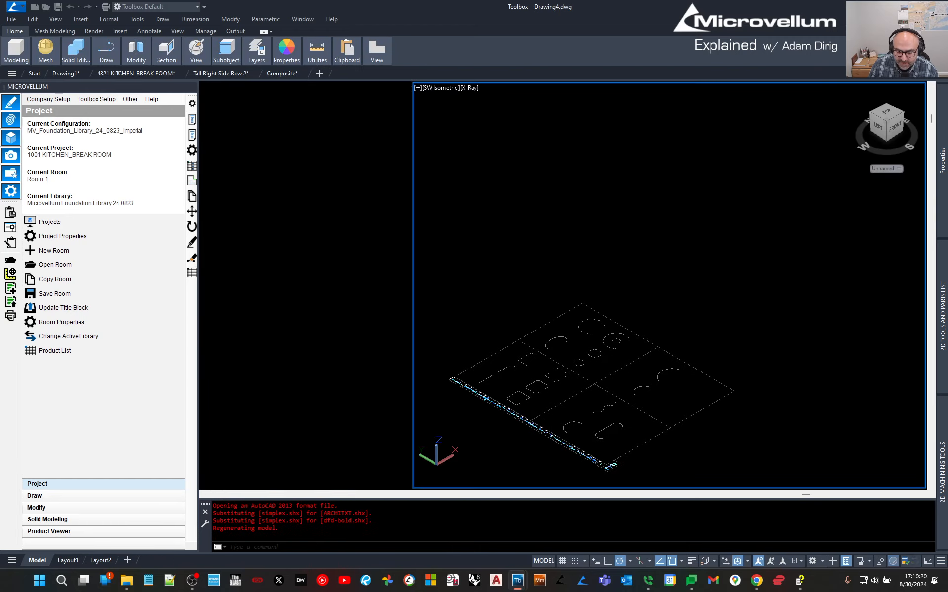
left_click(886, 116)
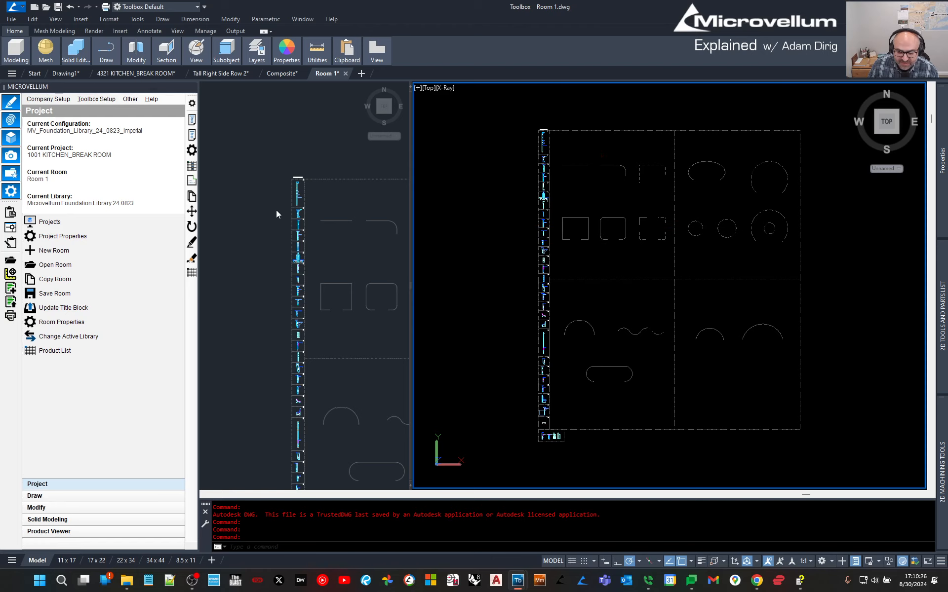
Bring products 4 to 7 into the left viewport and empty drawing space into the right viewport.
left_click(296, 198)
scroll(299, 194, "up", 2)
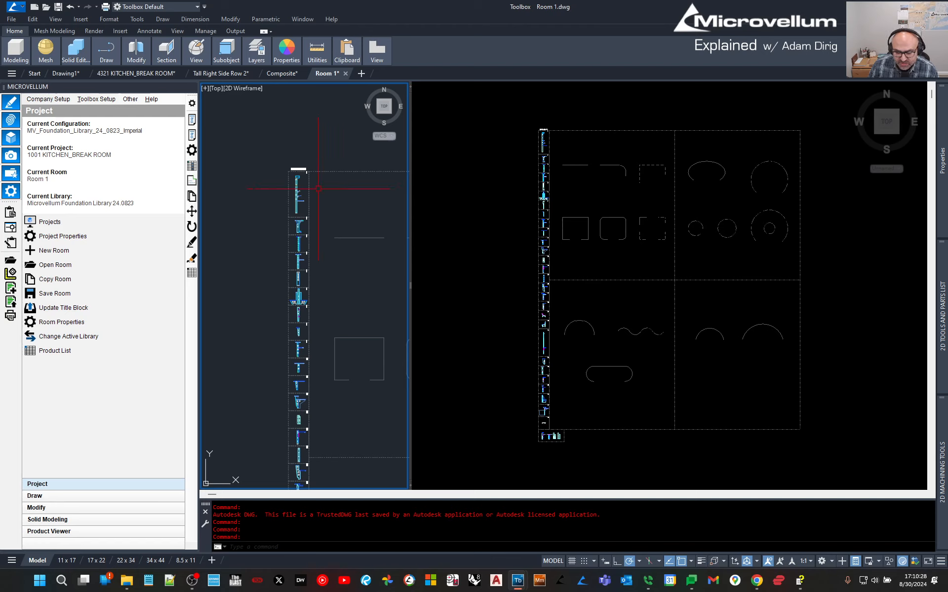
scroll(275, 191, "up", 5)
scroll(339, 232, "down", 1)
middle_click_drag(340, 348, 287, 124)
middle_click_drag(329, 375, 289, 207)
middle_click_drag(277, 368, 281, 278)
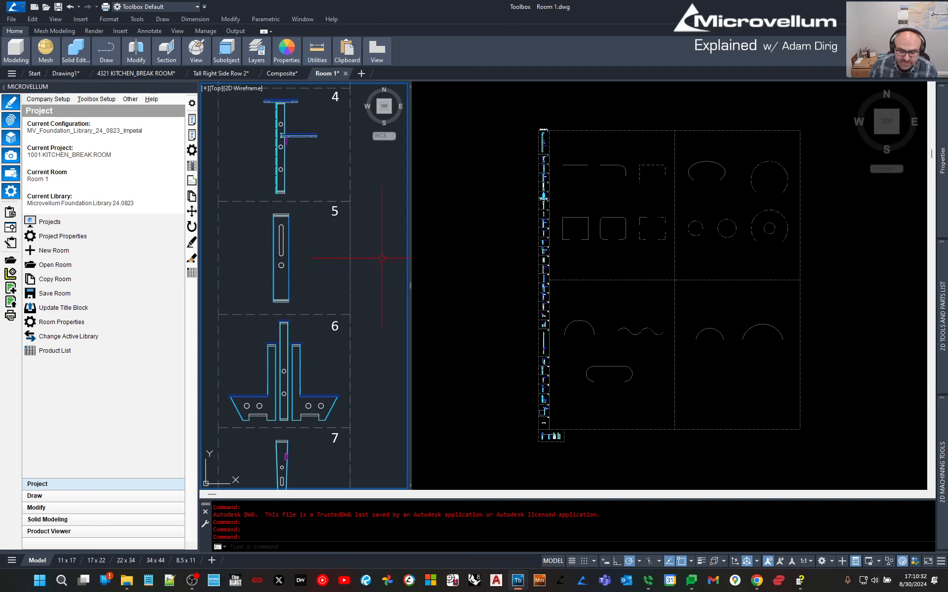
left_click(540, 149)
scroll(594, 113, "up", 5)
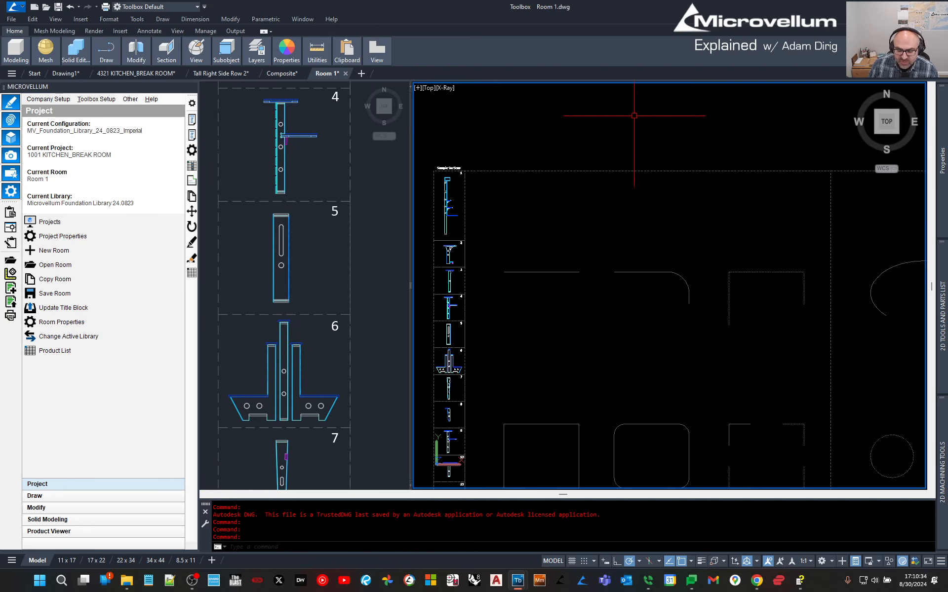
middle_click_drag(624, 115, 608, 267)
scroll(569, 296, "up", 5)
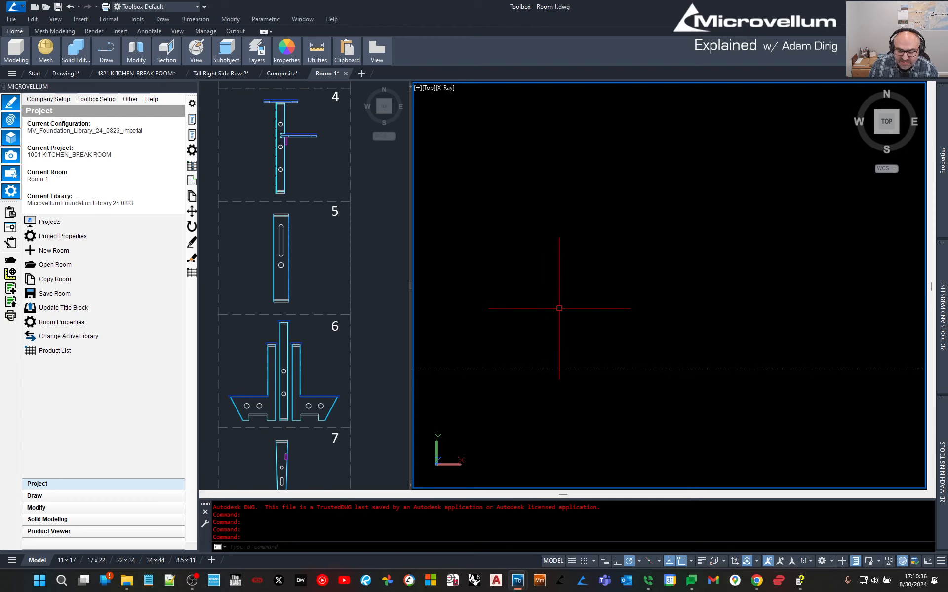
middle_click_drag(514, 273, 541, 304)
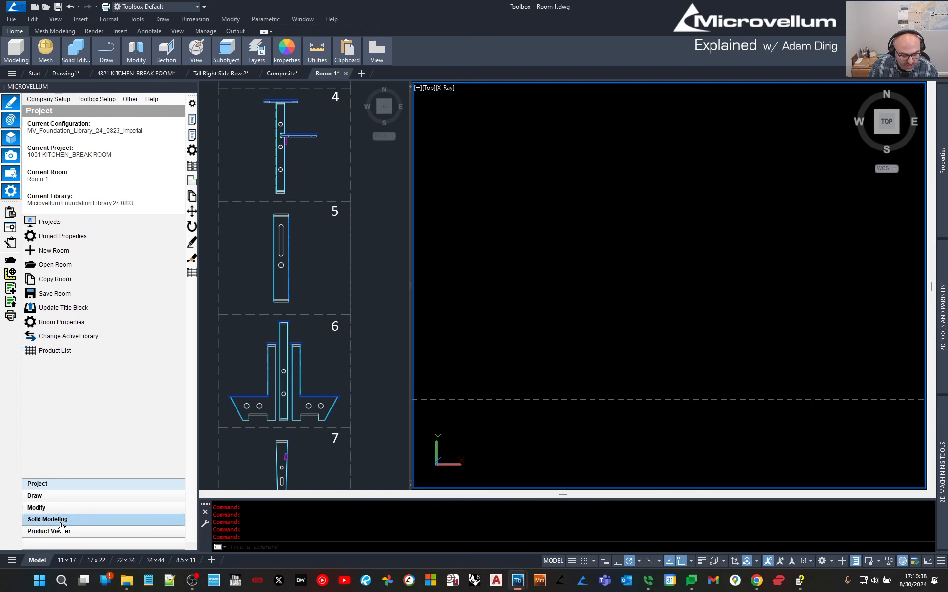
Show the Solid Modeling tools and start a rectangle with REC, placing its first corner.
left_click(60, 520)
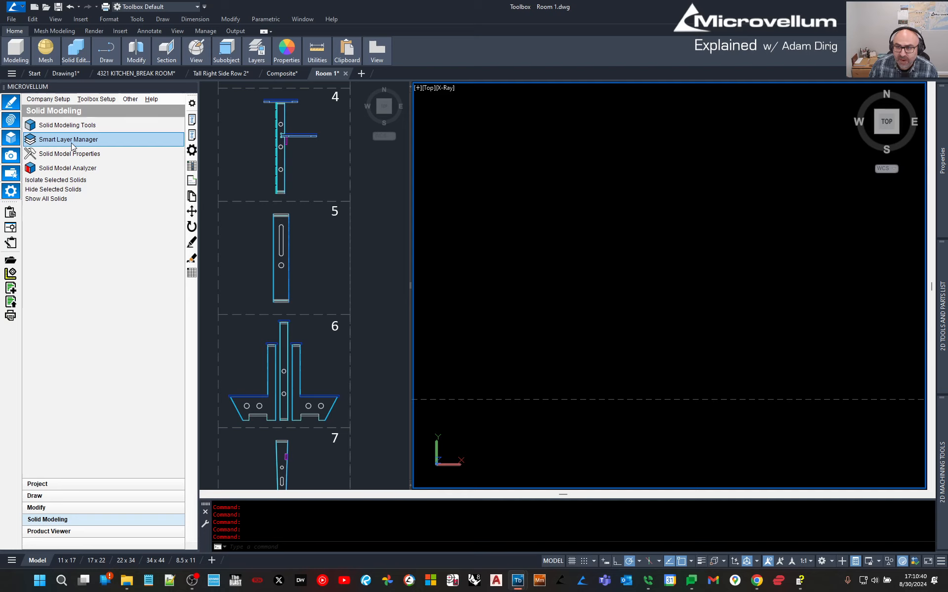
left_click(607, 290)
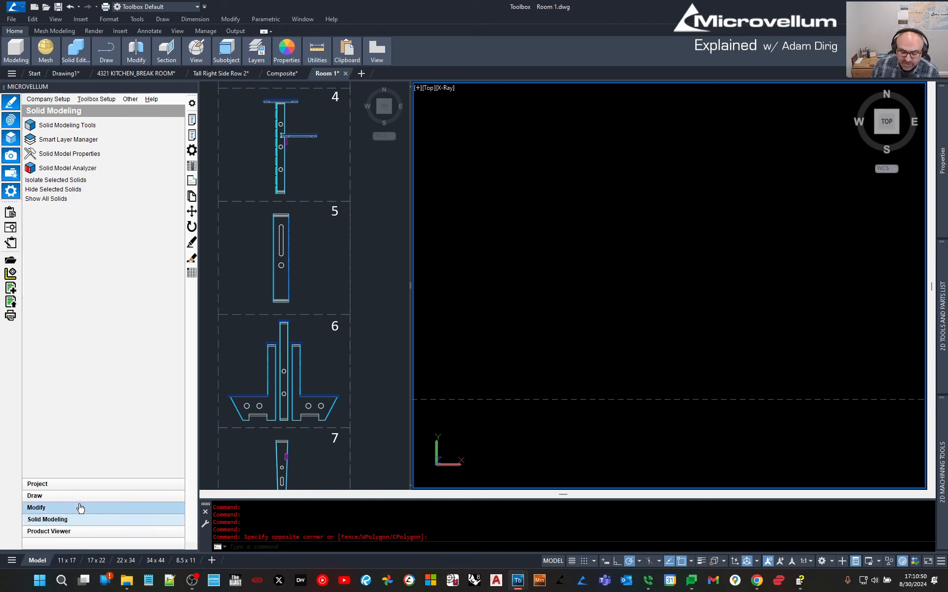
left_click(599, 206)
left_click(559, 279)
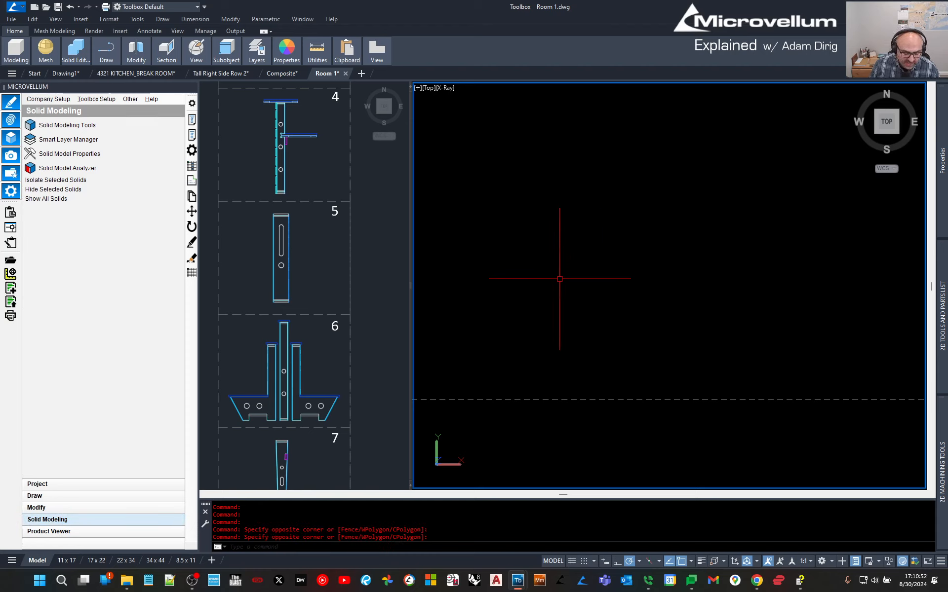
type("rec")
key("Return")
left_click(572, 237)
scroll(615, 300, "up", 5)
Draw a 0.75 by 12 side panel rectangle using the Dimensions option.
middle_click_drag(556, 222, 565, 326)
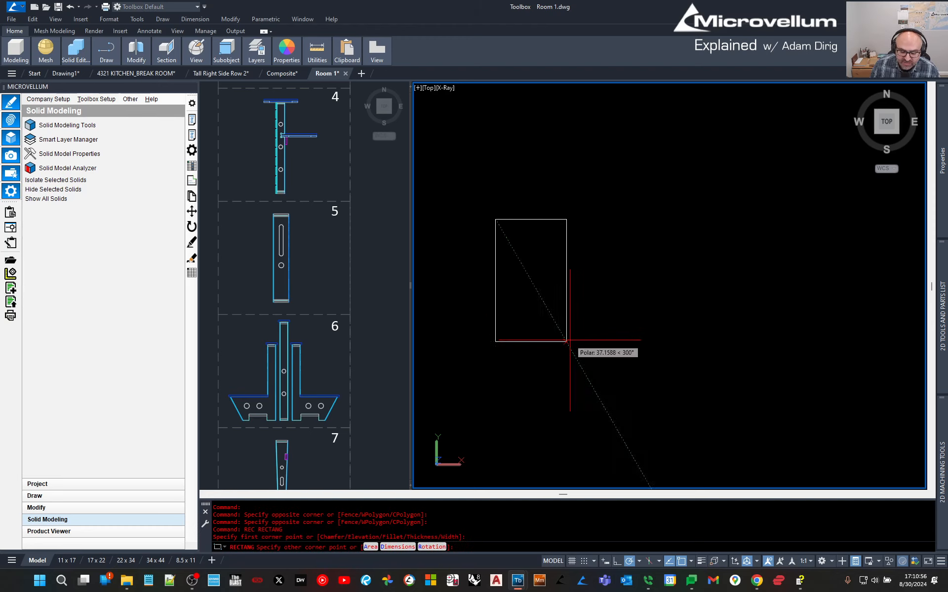
type("d")
key("Return")
type(".75")
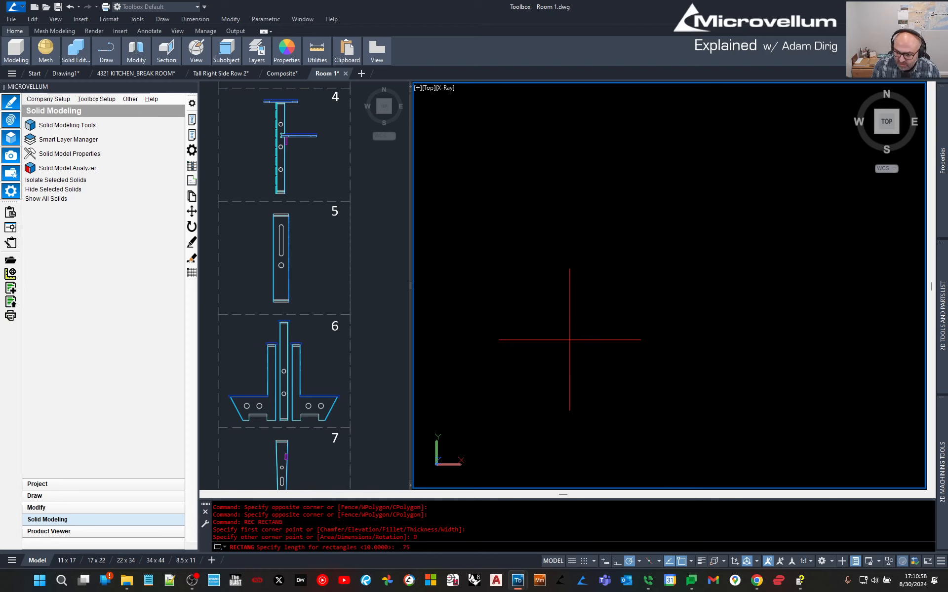
key("Return")
type("12")
key("Return")
left_click(569, 339)
key("Escape")
Copy the 0.75 by 12 panel 24 units to the right.
left_click(533, 281)
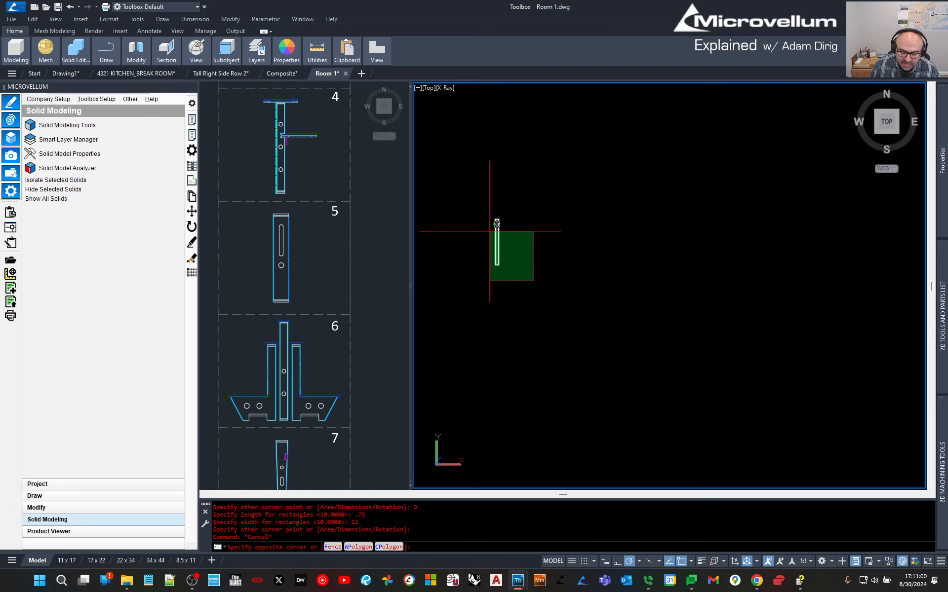
left_click(496, 224)
type("co")
key("Return")
left_click(520, 310)
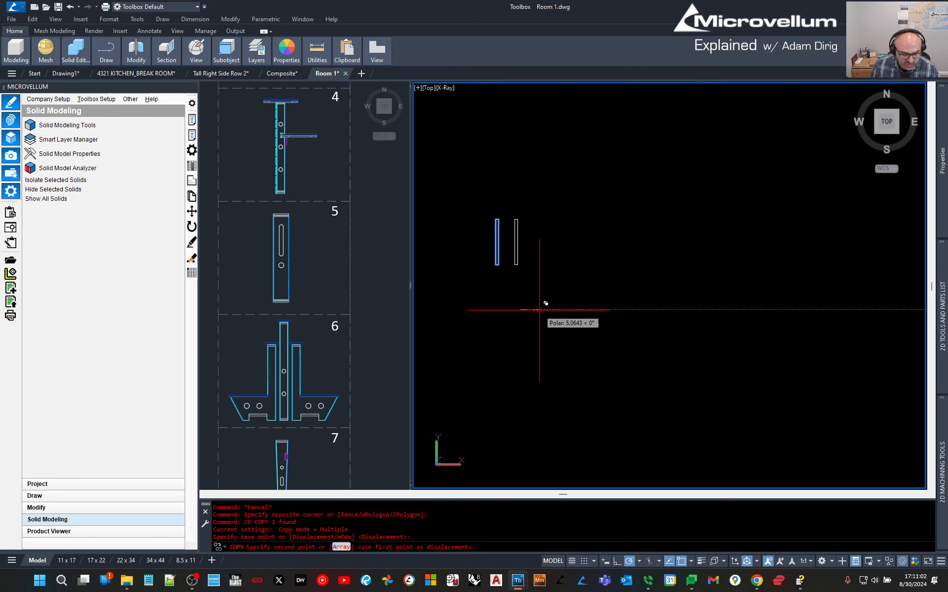
key("Return")
key("Escape")
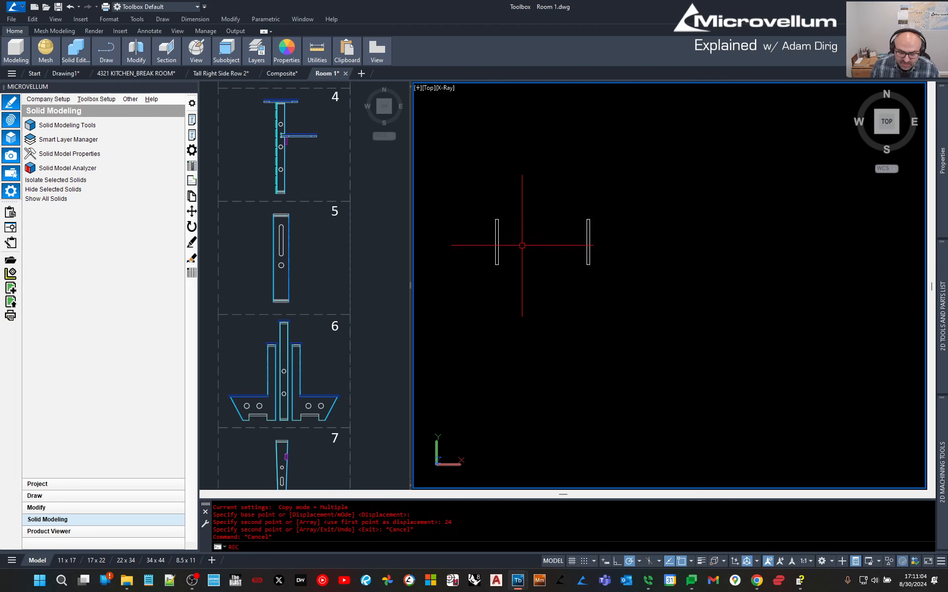
Draw a rectangle spanning between the two side panels.
type("rec")
key("Return")
scroll(545, 247, "up", 2)
left_click(479, 209)
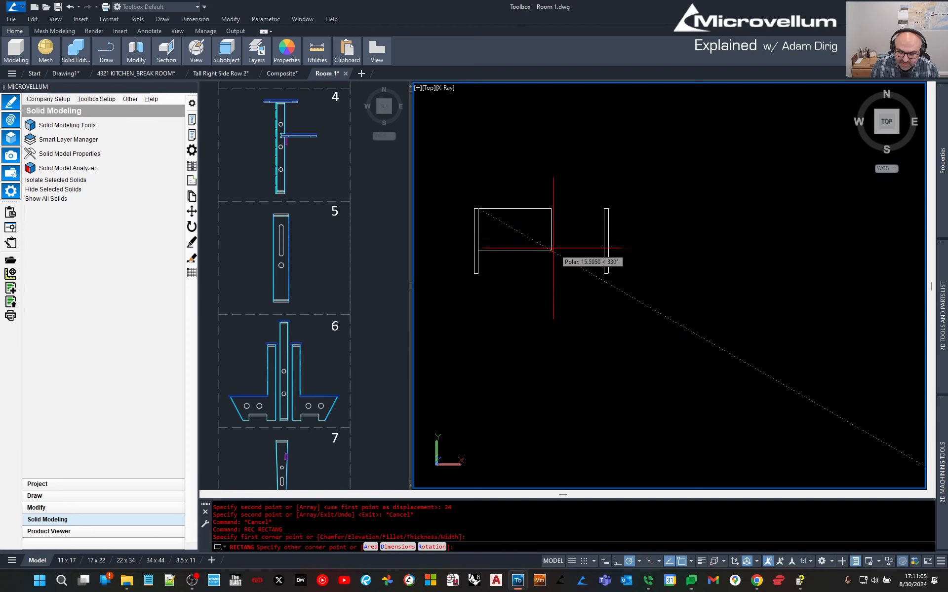
left_click(604, 273)
key("Escape")
middle_click_drag(519, 224, 527, 233)
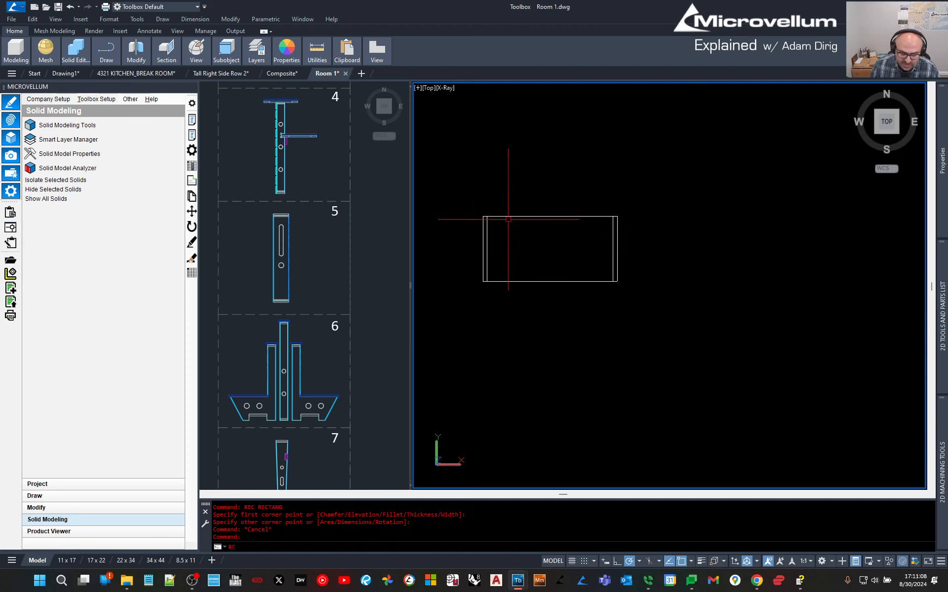
Draw a 0.5-wide rectangle along the top edge, its length picked from the top-left and top-right corners.
type("rec")
key("Return")
left_click(483, 220)
type("d")
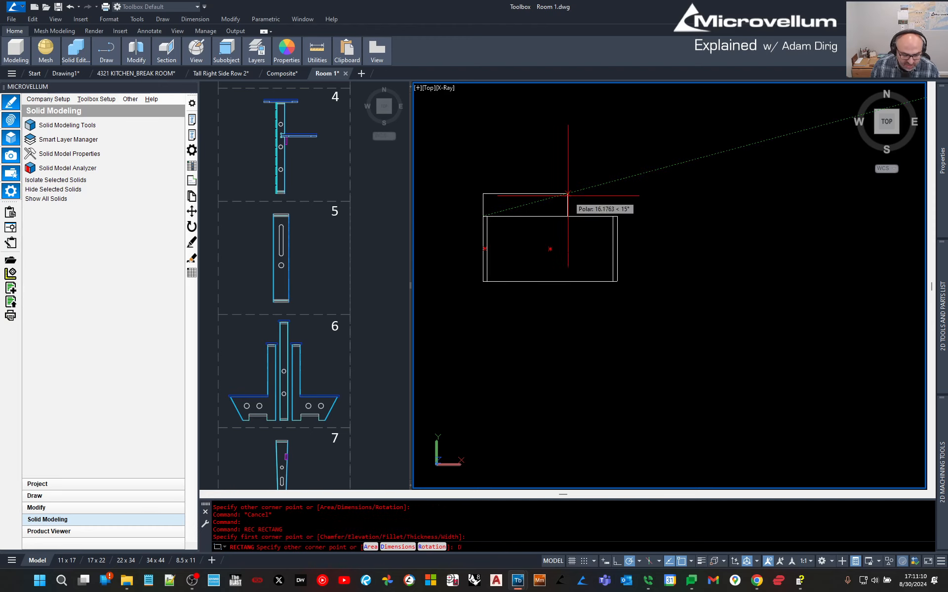
key("Return")
left_click(483, 217)
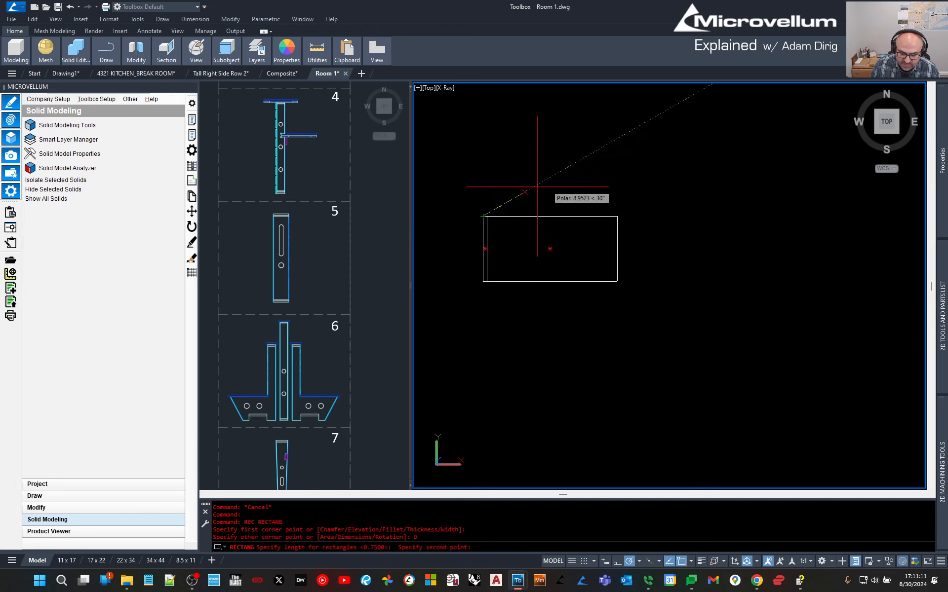
left_click(621, 215)
type(".5")
key("Return")
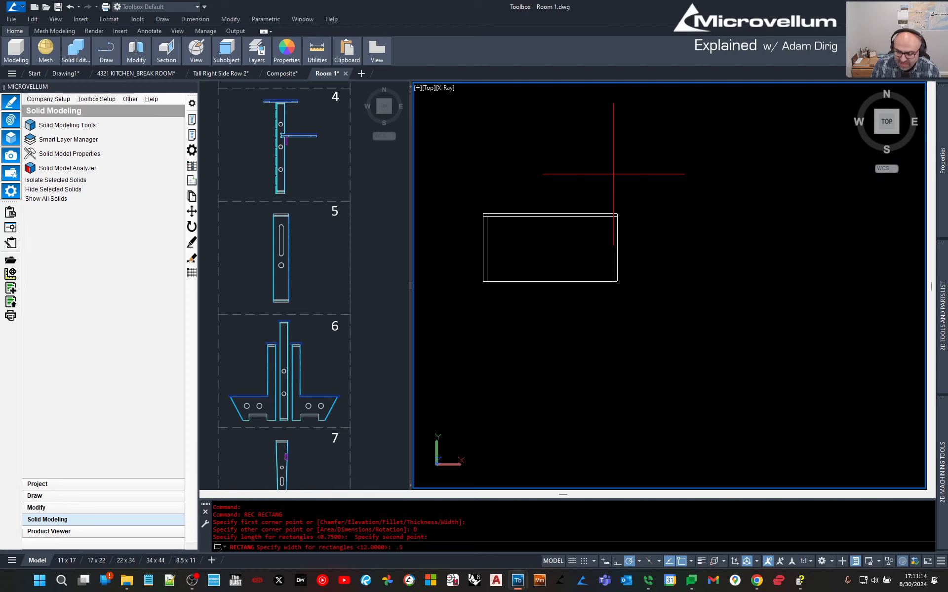
left_click(613, 174)
key("Escape")
Recentre the outline and start the ORBIT command after correcting a misspelled entry.
scroll(448, 324, "up", 4)
middle_click_drag(685, 224, 667, 297)
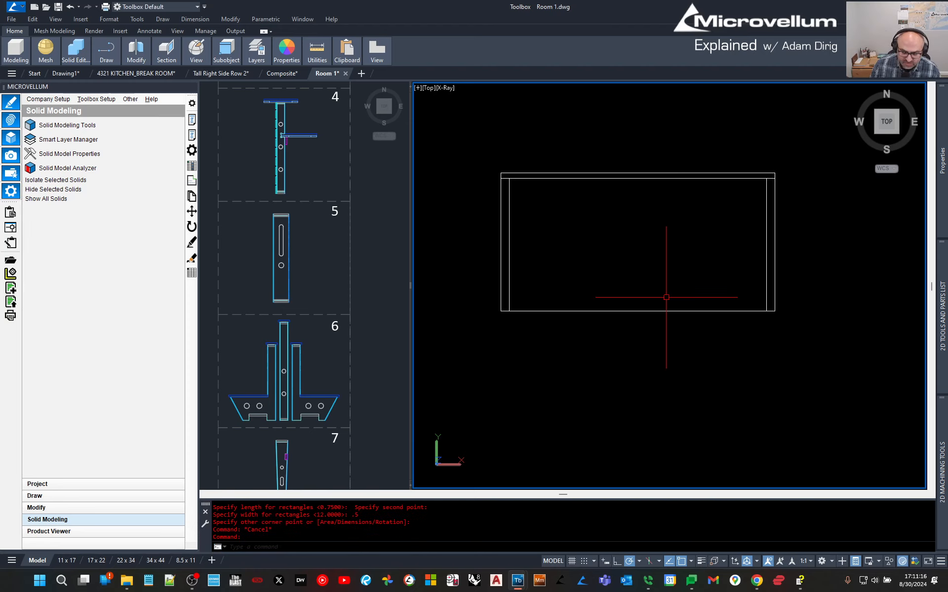
type("ORVIUT")
key("Return")
key("Escape")
key("Escape")
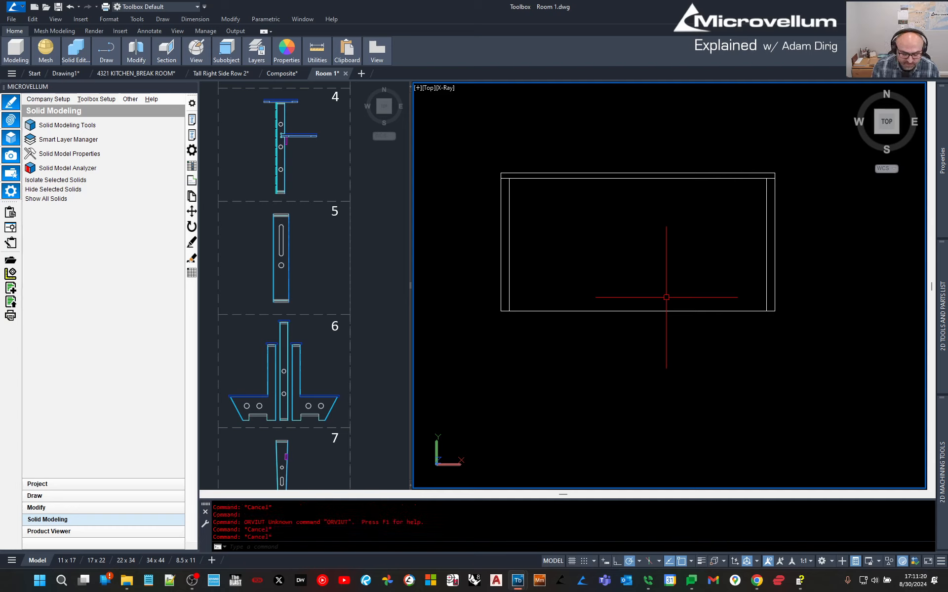
type("ORBIT")
key("Return")
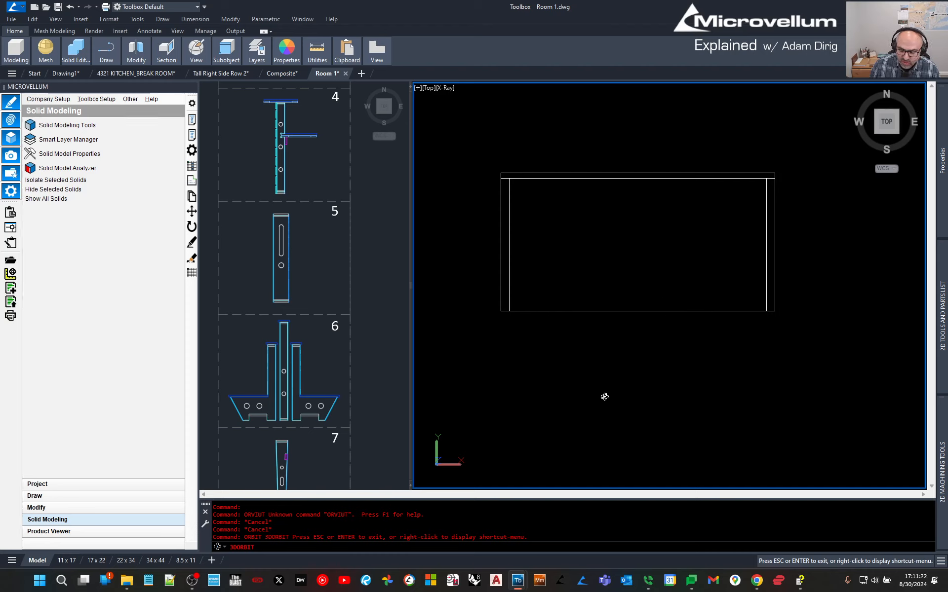
Orbit the outline into a 3D view and recentre it.
left_click_drag(604, 397, 572, 320)
key("Escape")
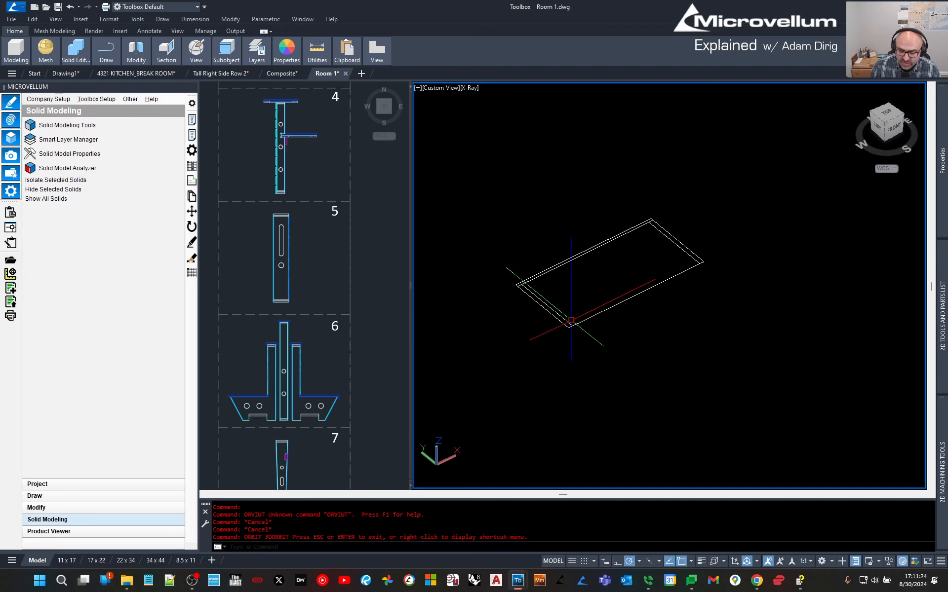
middle_click_drag(606, 270, 635, 290)
key("Escape")
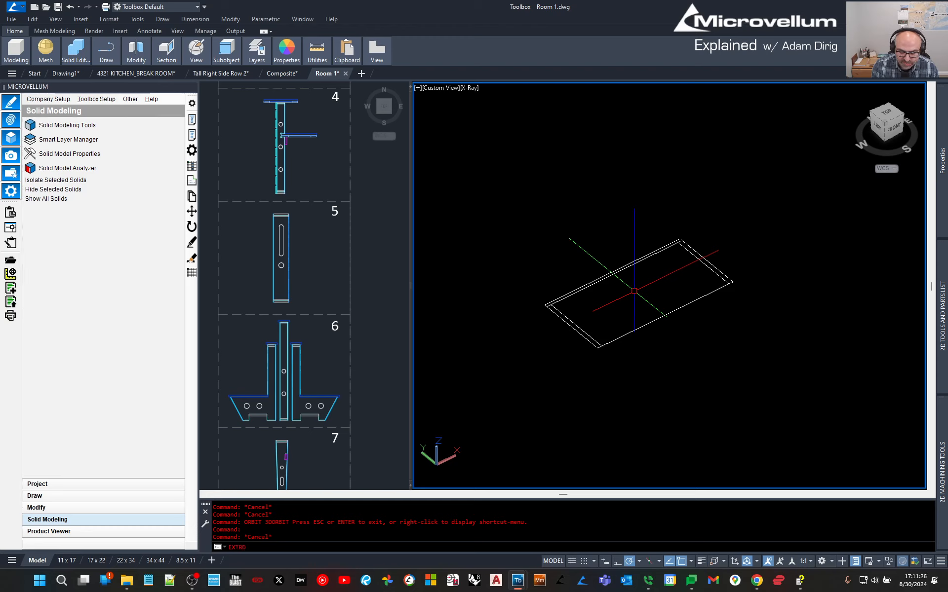
Extrude the two side outlines and the back outline 36 units tall into solid panels.
type("EXT")
key("Return")
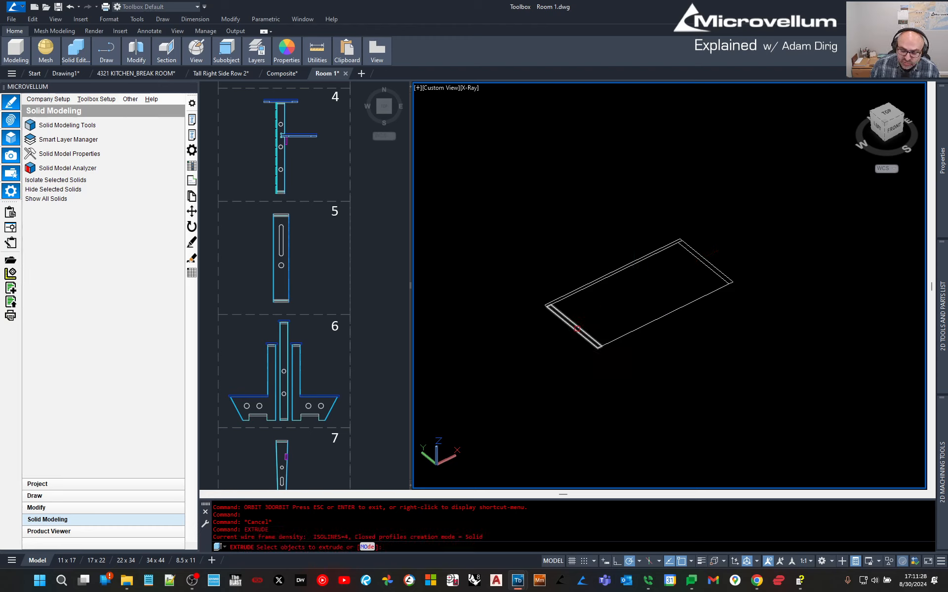
left_click(574, 331)
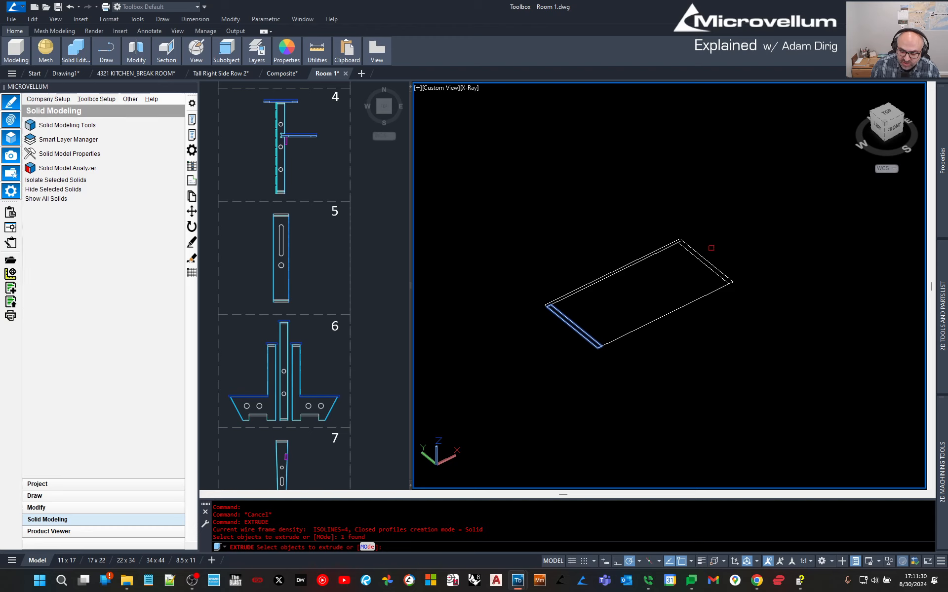
left_click(707, 256)
left_click(703, 236)
left_click(665, 245)
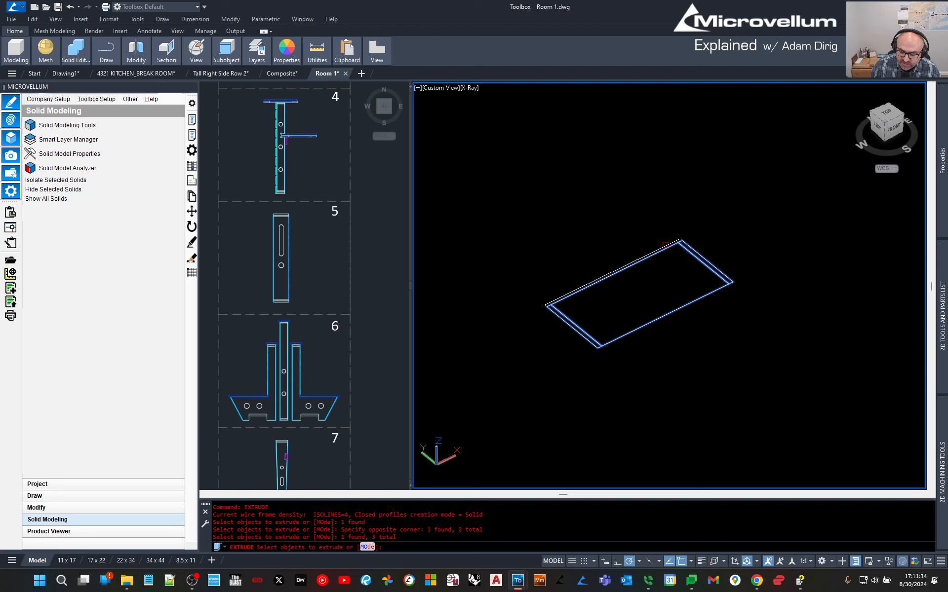
left_click(664, 243)
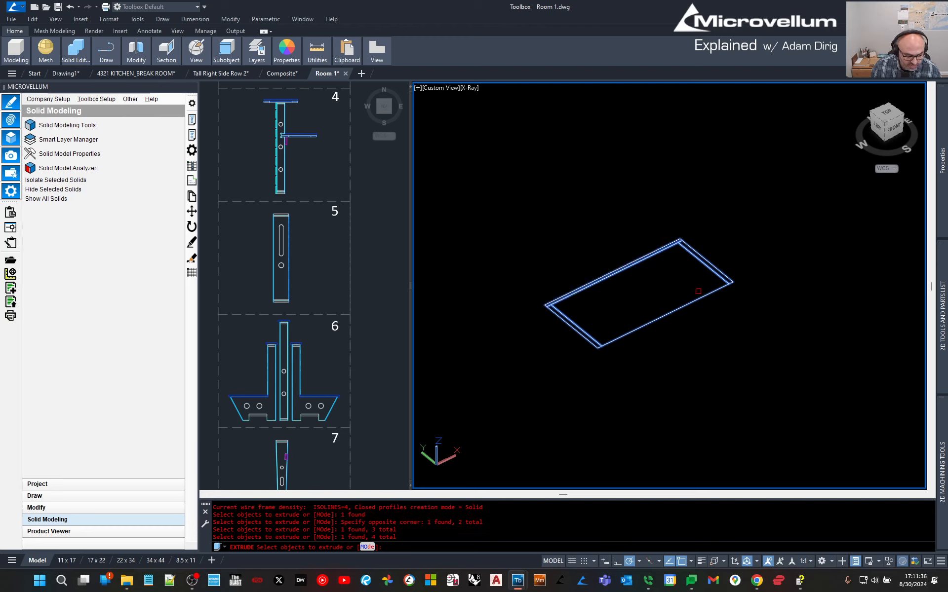
left_click(701, 297, "shift")
key("Return")
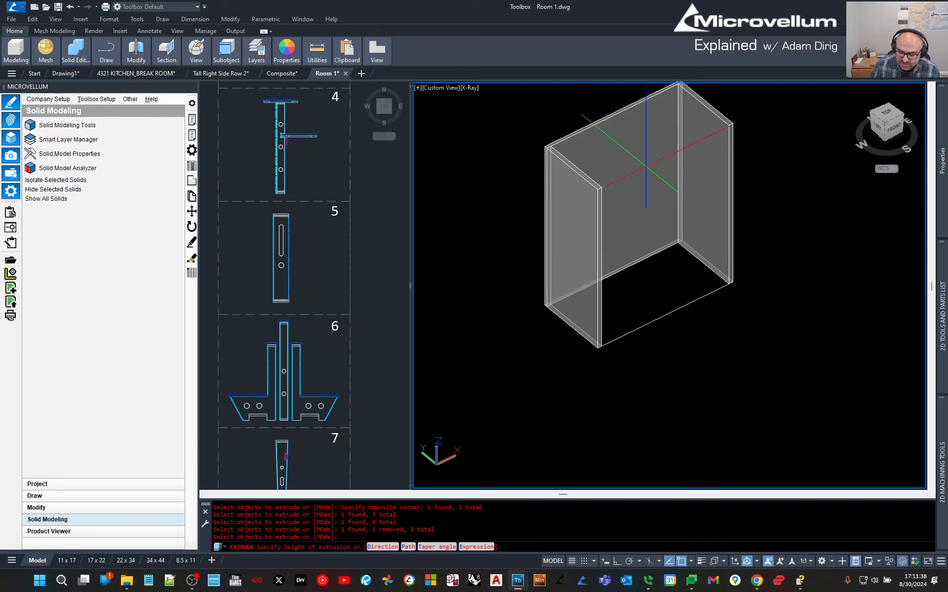
key("Return")
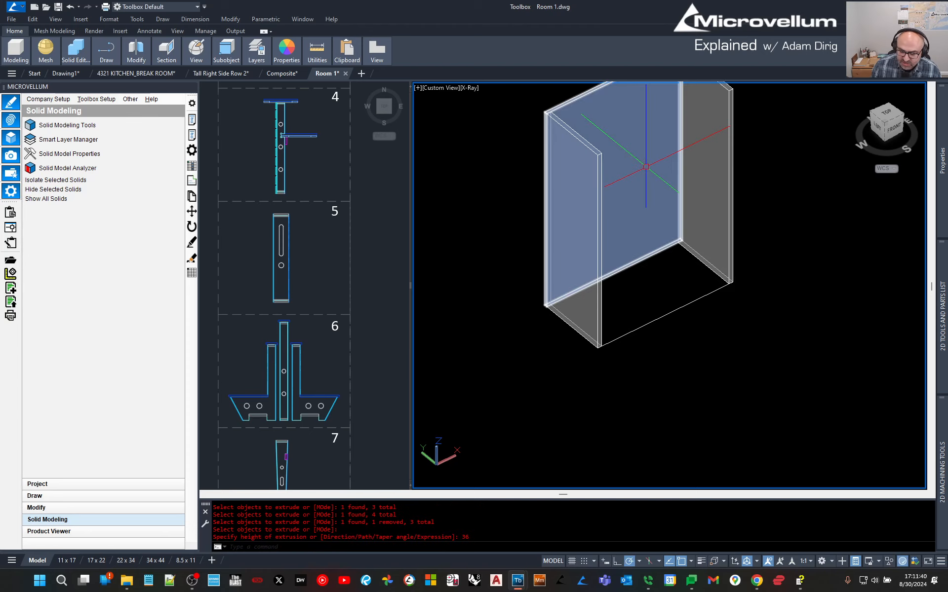
key("Escape")
Extrude the bottom rectangle into a 0.75-thick bottom panel.
left_click(673, 344)
left_click(646, 297)
key("Return")
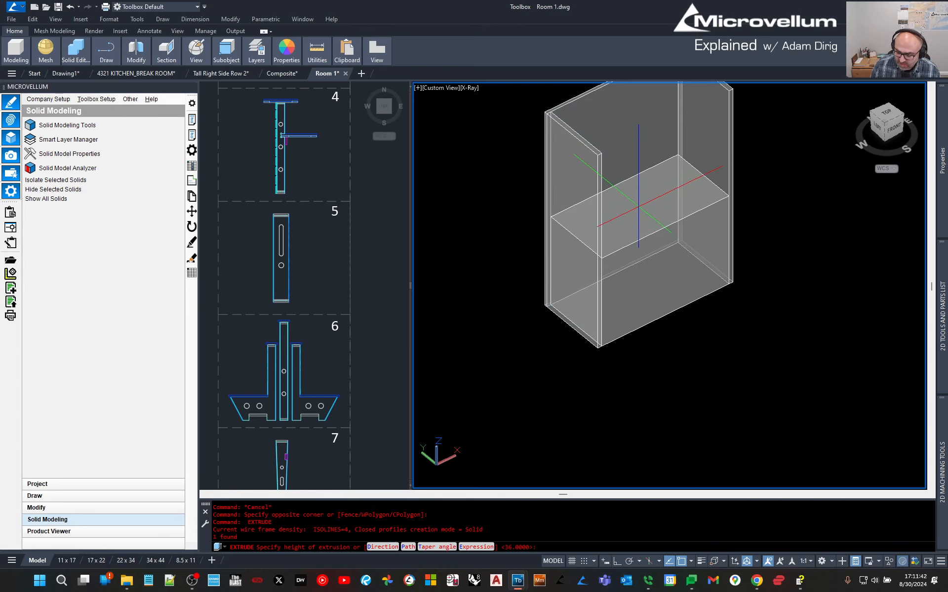
type(".75")
key("Return")
Start copying the bottom panel from its corner, then cancel the attempt.
left_click(667, 298)
type("co")
key("Return")
scroll(611, 330, "up", 5)
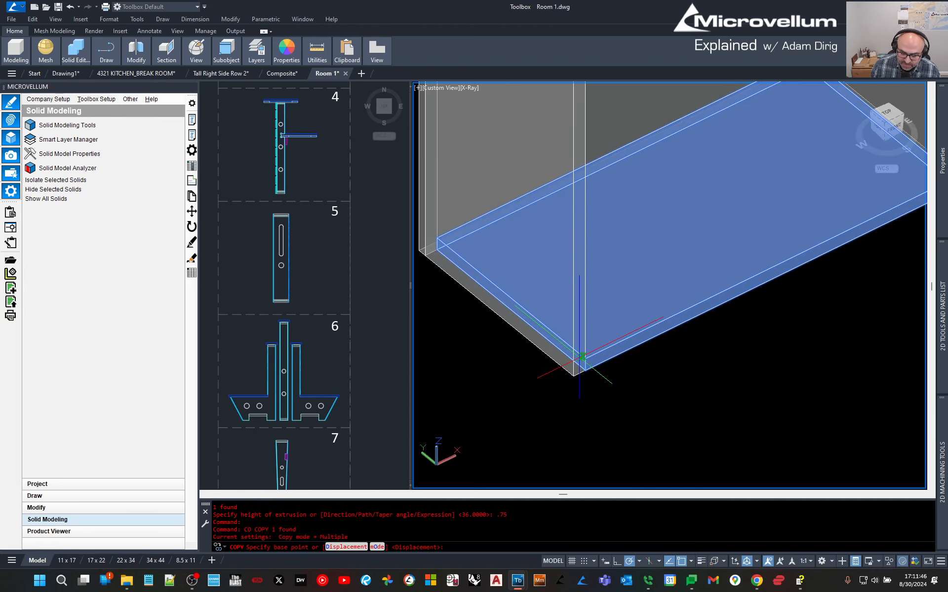
left_click(583, 355)
scroll(583, 355, "down", 5)
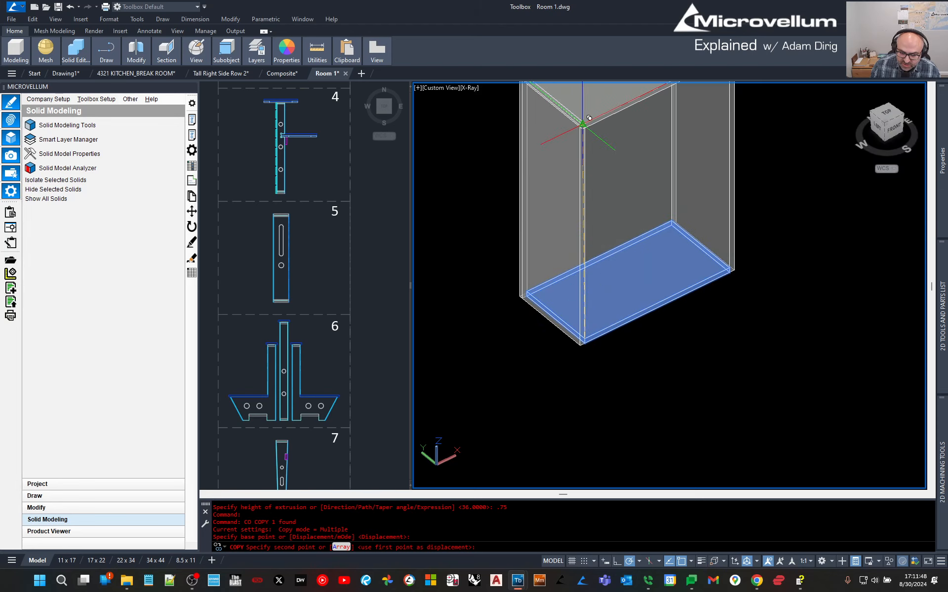
scroll(589, 119, "up", 5)
key("Escape")
scroll(578, 110, "down", 5)
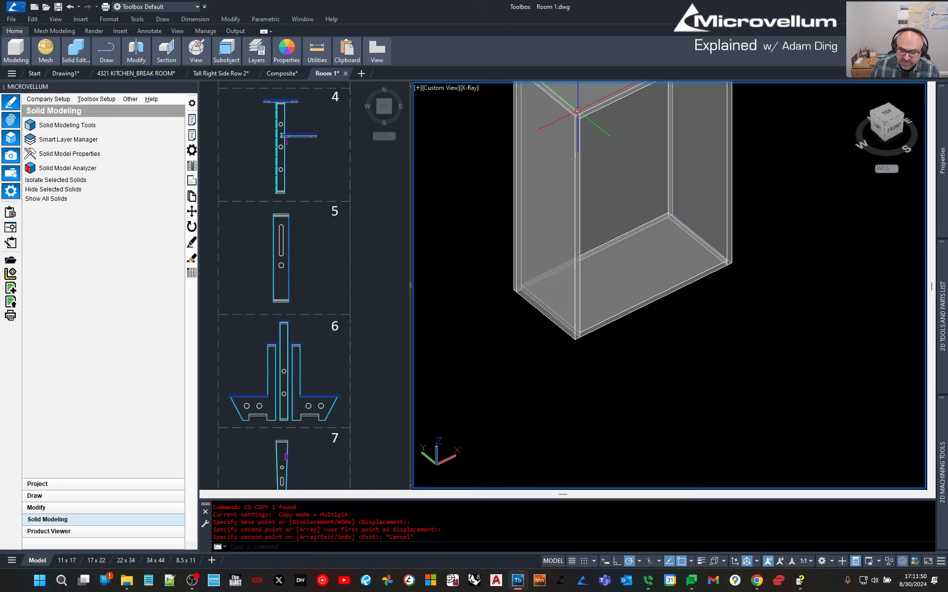
scroll(577, 111, "down", 3)
Copy the bottom panel as a 4-item array fitted up to the cabinet's top corner.
left_click(625, 404)
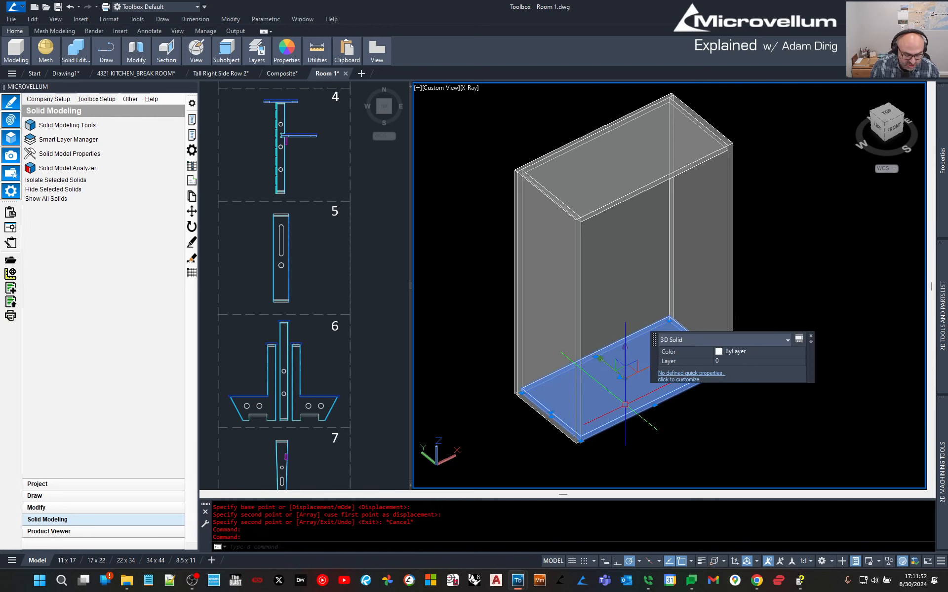
type("co")
key("Return")
scroll(625, 404, "up", 5)
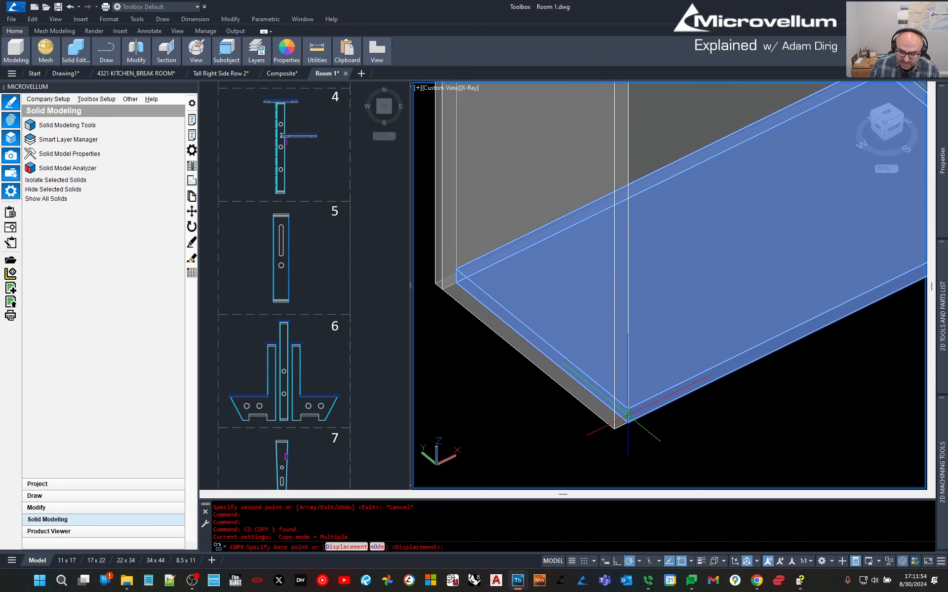
left_click(627, 414)
scroll(627, 415, "down", 5)
type("a")
key("Return")
type("4")
key("Return")
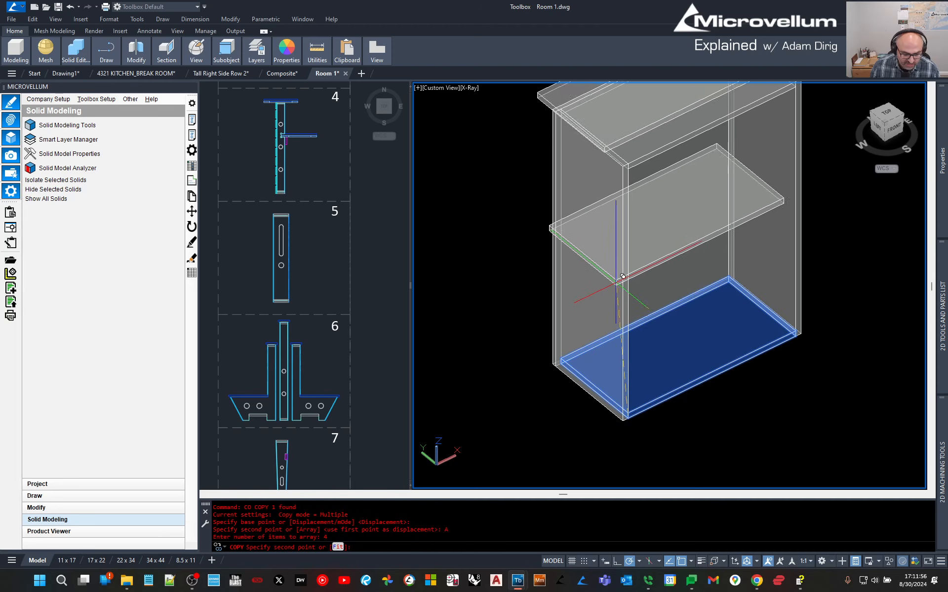
type("f")
key("Return")
scroll(630, 172, "up", 5)
left_click(619, 152)
key("Escape")
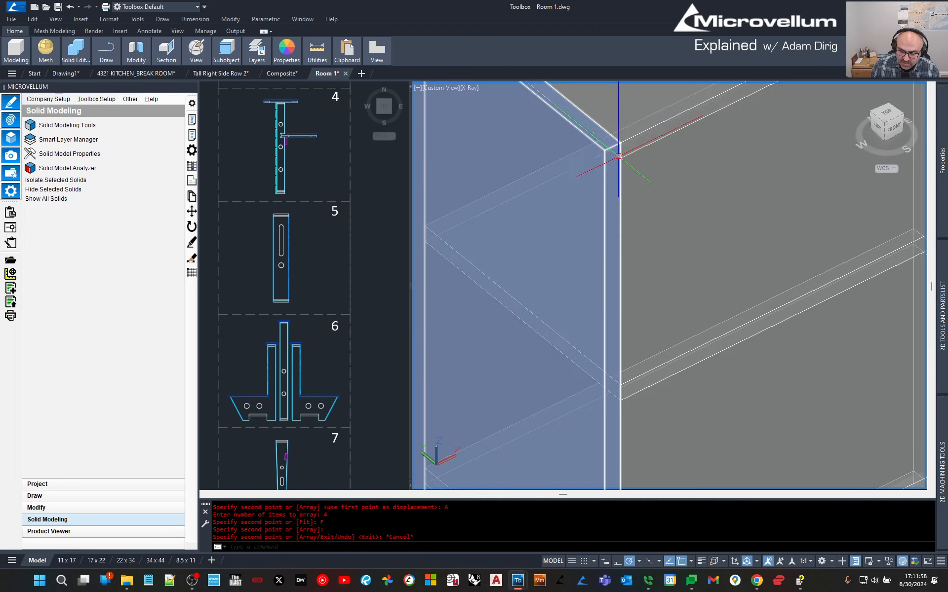
Erase the duplicate top shelf and window-select the seven cabinet solids to check them.
left_click(631, 150)
type("e")
key("Return")
scroll(621, 207, "down", 6)
middle_click_drag(671, 295, 673, 321)
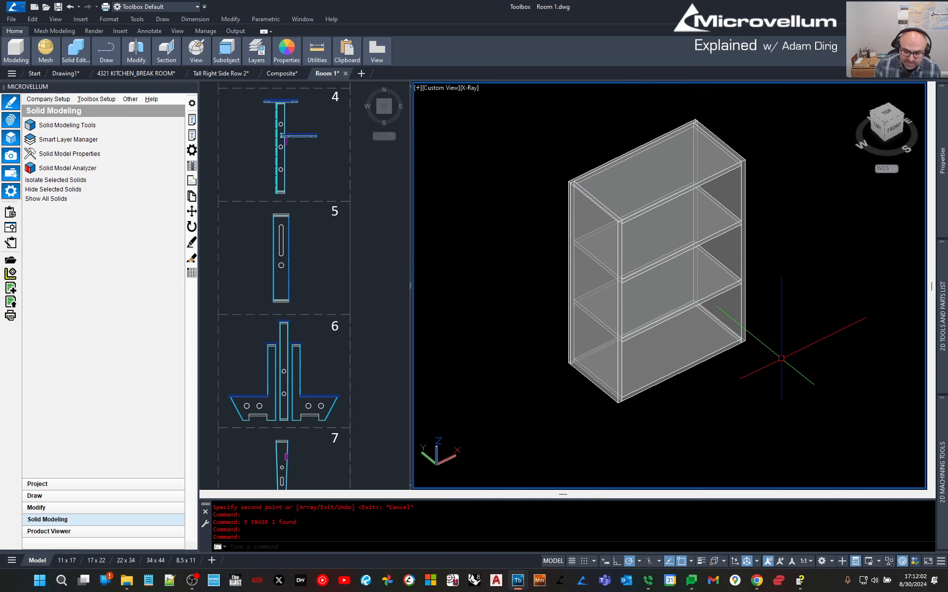
left_click(736, 387)
left_click(548, 217)
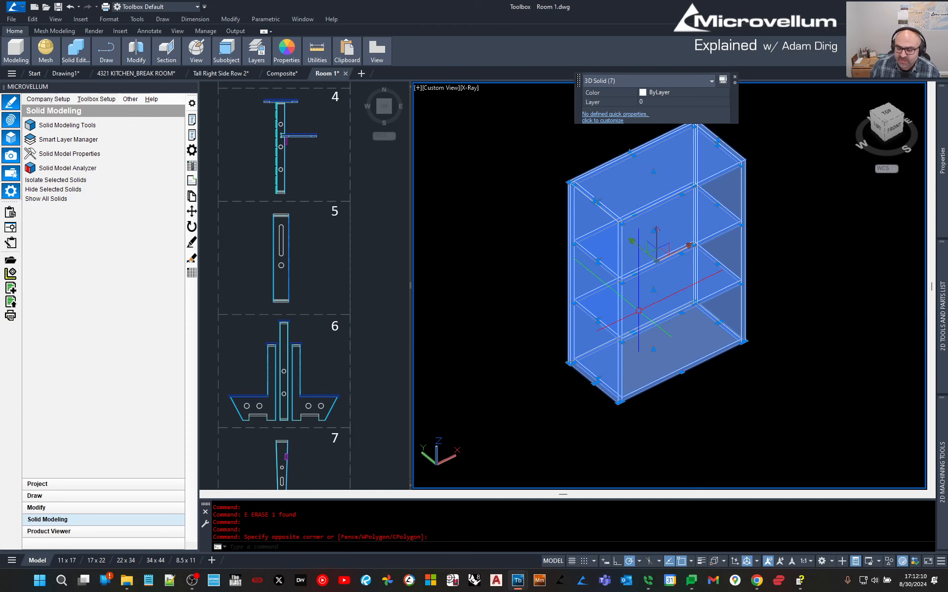
key("Escape")
key("Escape")
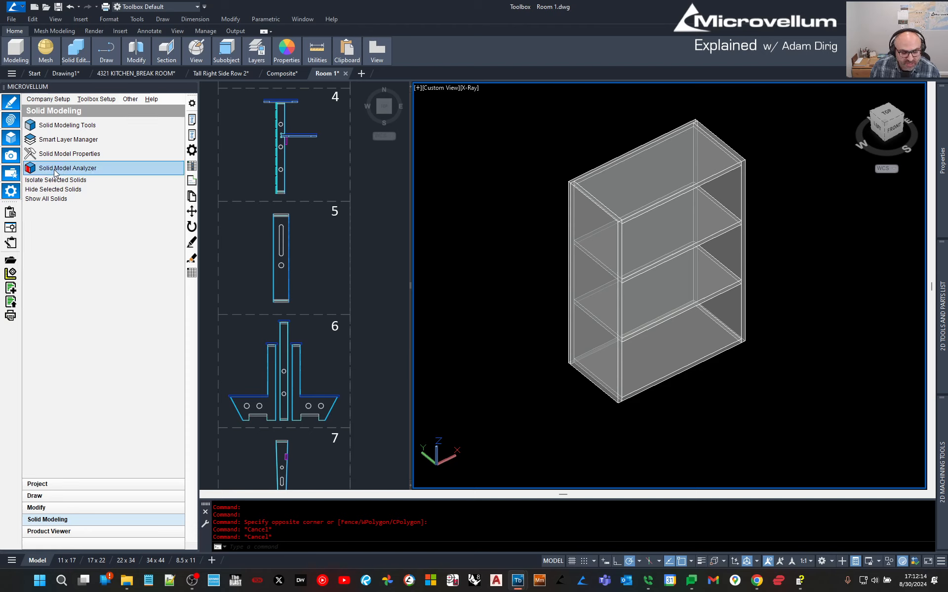
Run the solid model analyzer on all seven cabinet solids, saving the drawing first.
left_click(55, 170)
left_click(523, 104)
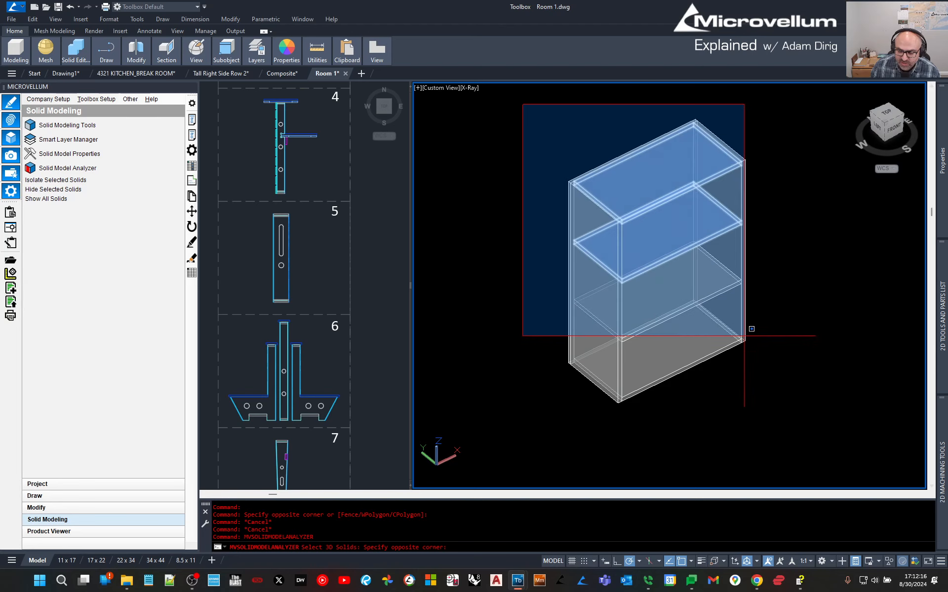
left_click(781, 419)
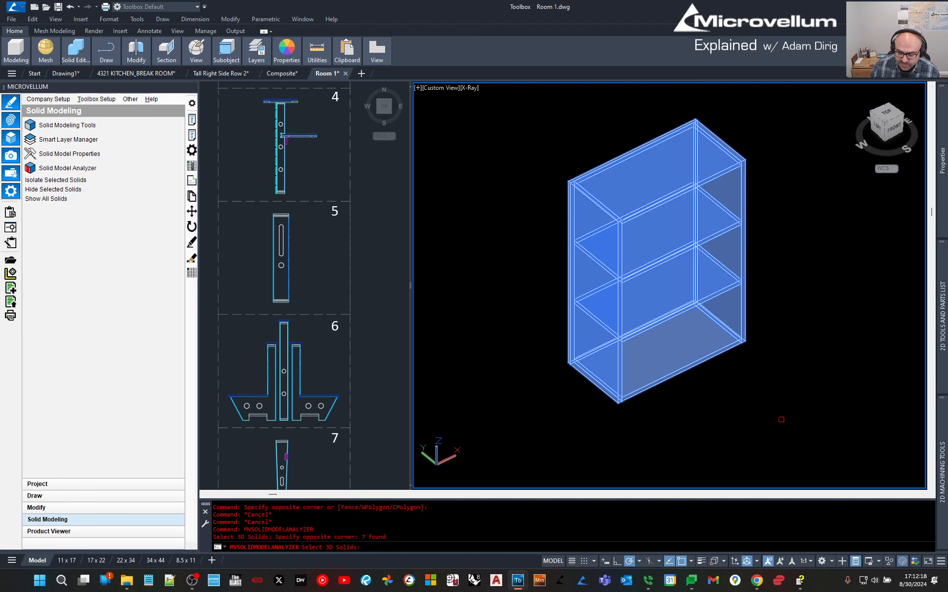
key("Return")
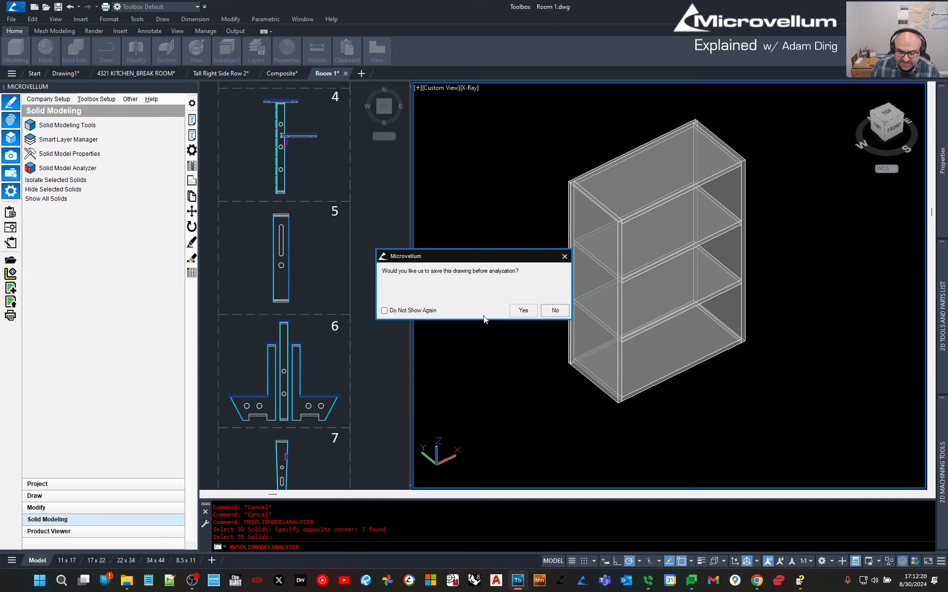
left_click(522, 311)
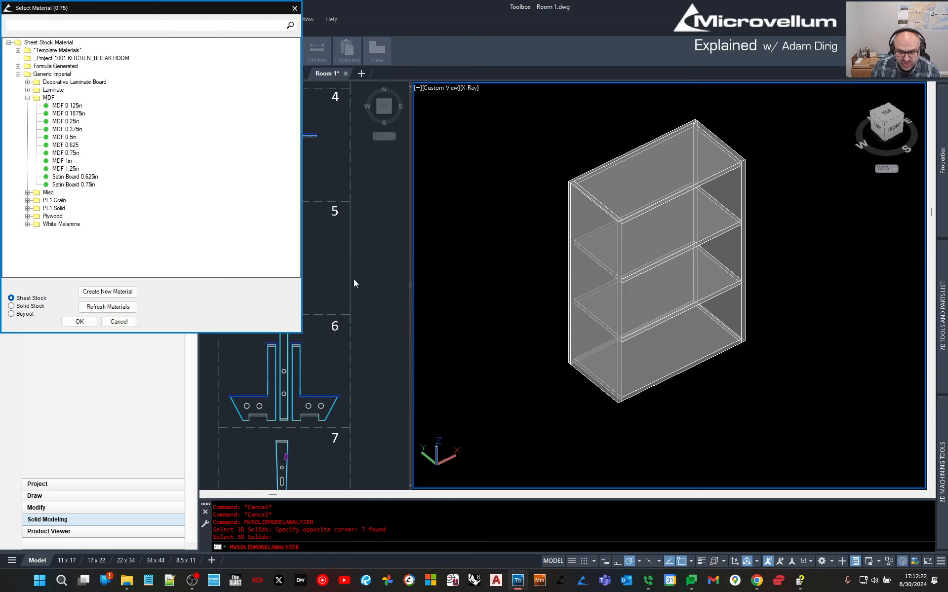
Assign MDF 0.75in and MDF 0.5in, saving the product to the current project.
mouse_move(109, 12)
left_mouse_down()
mouse_move(287, 42)
mouse_move(542, 130)
left_mouse_up()
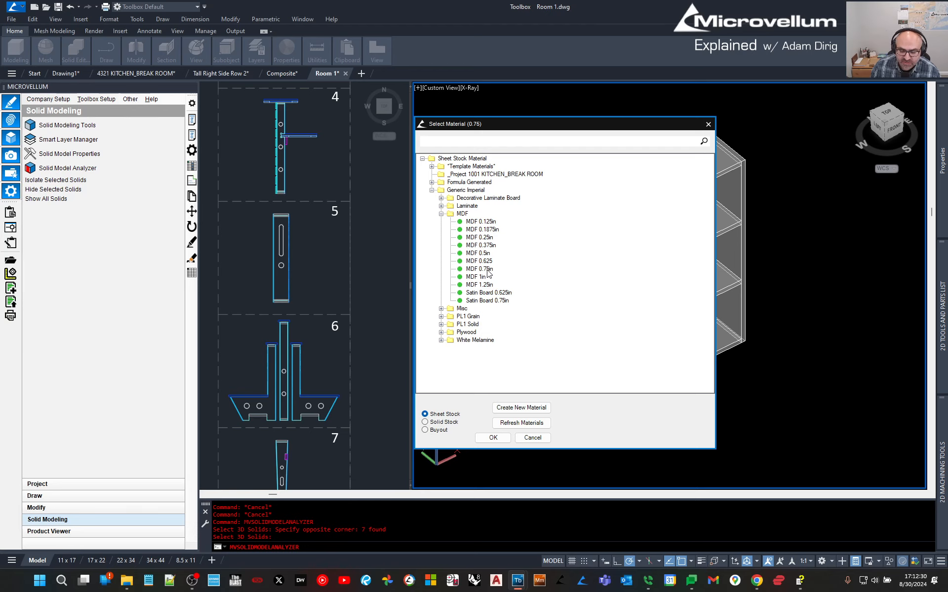
double_click(488, 273)
double_click(479, 254)
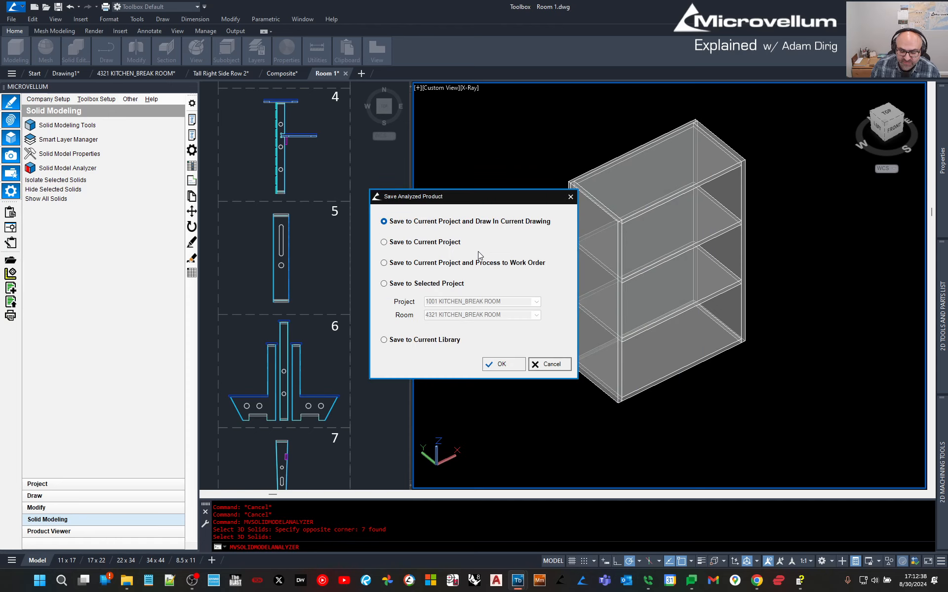
left_click(500, 366)
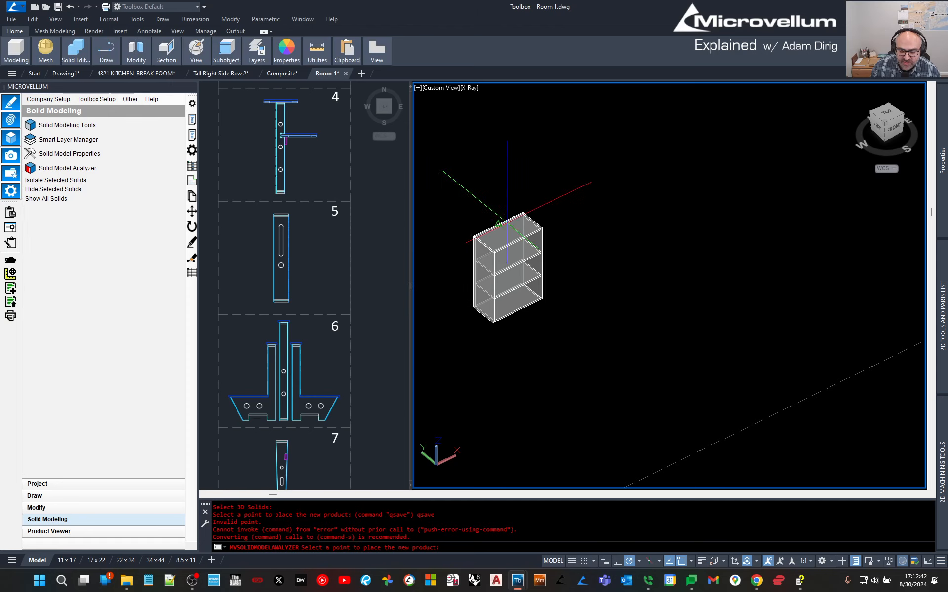
Place the analyzed cabinet product right of the original and pan to frame both.
left_click(669, 264)
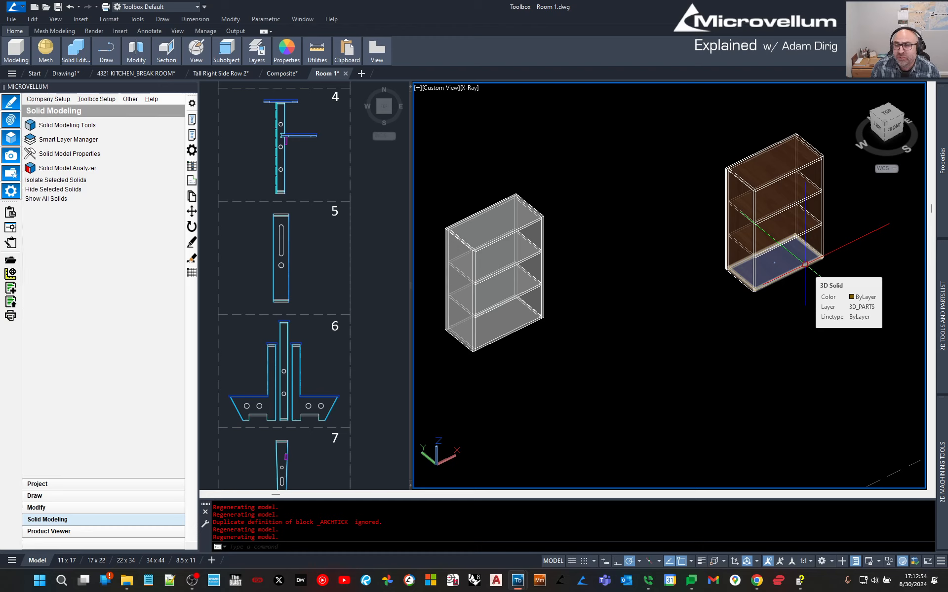
middle_click_drag(757, 253, 690, 251)
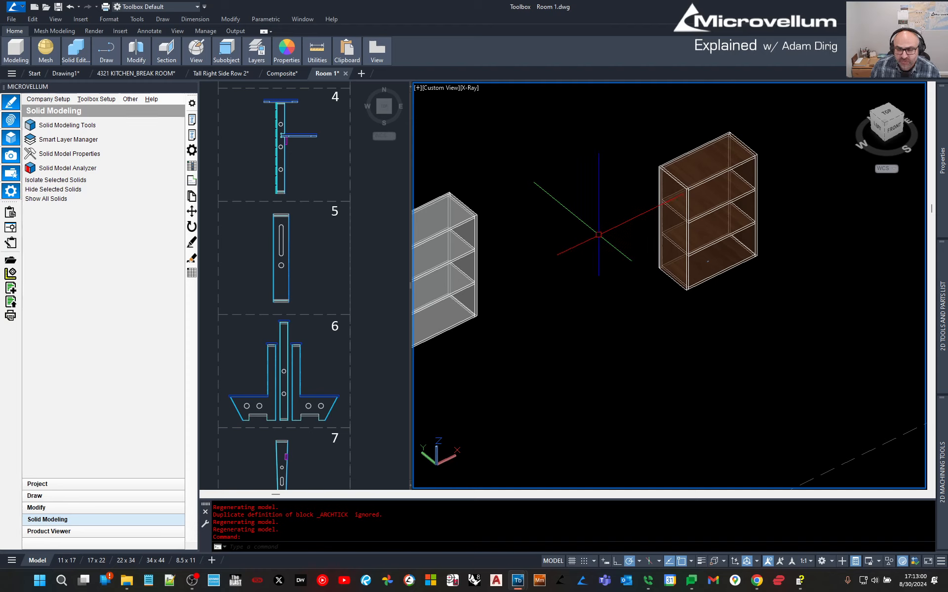
key("Escape")
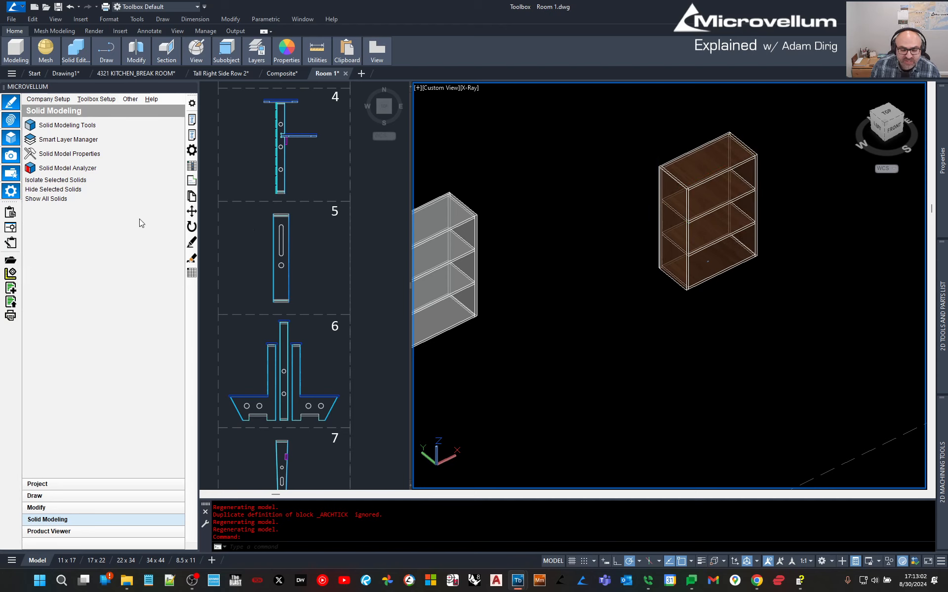
left_click(195, 170)
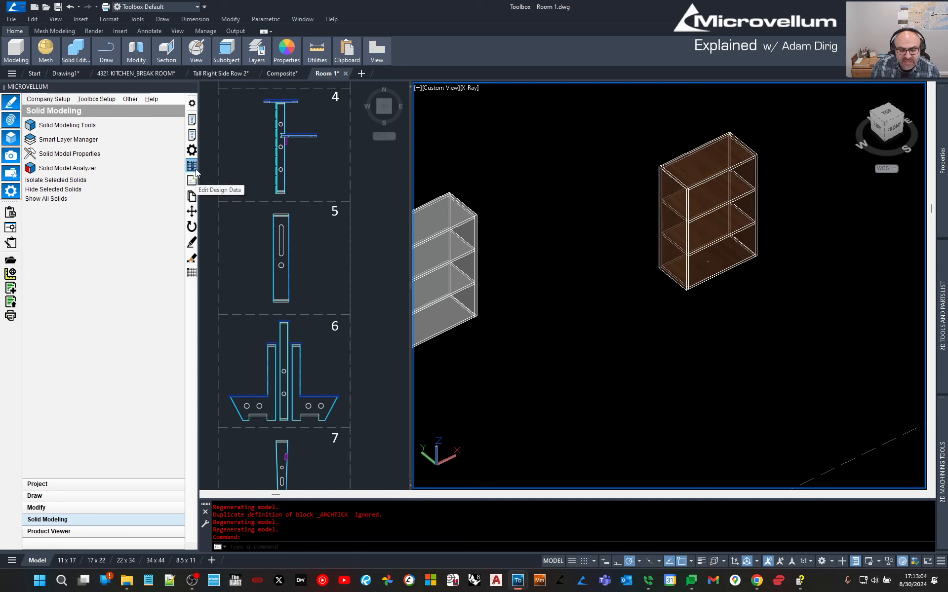
left_click(674, 179)
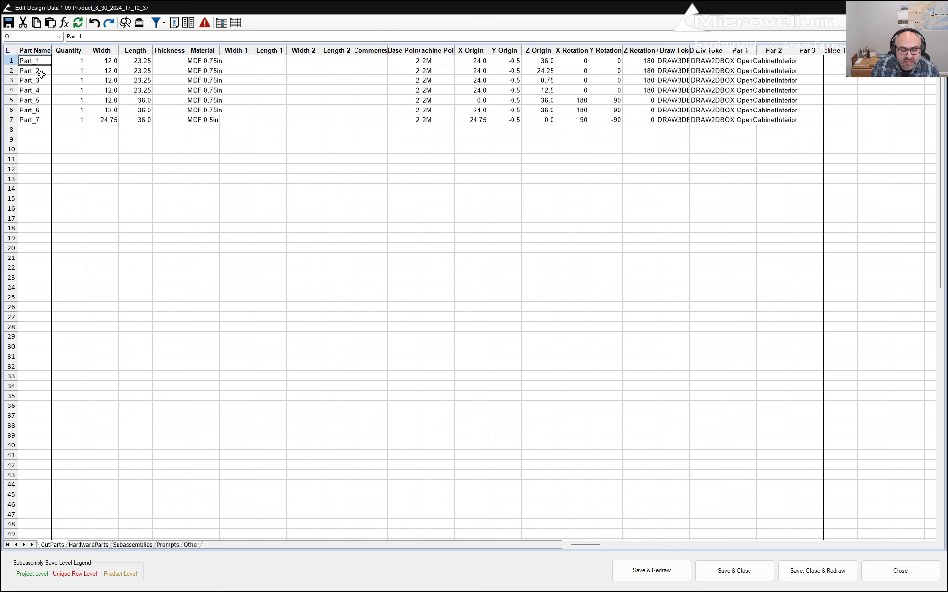
left_click_drag(32, 60, 193, 120)
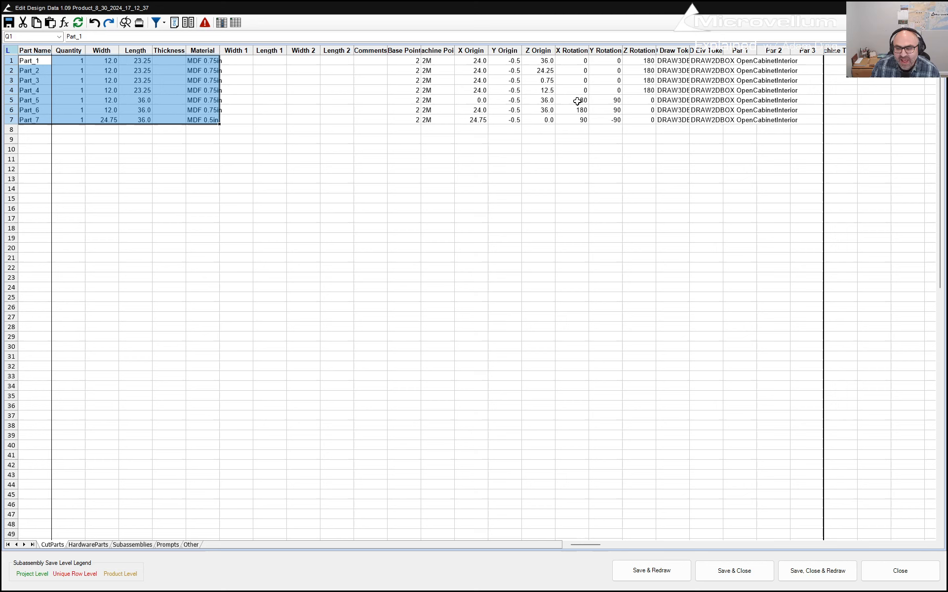
left_click(935, 8)
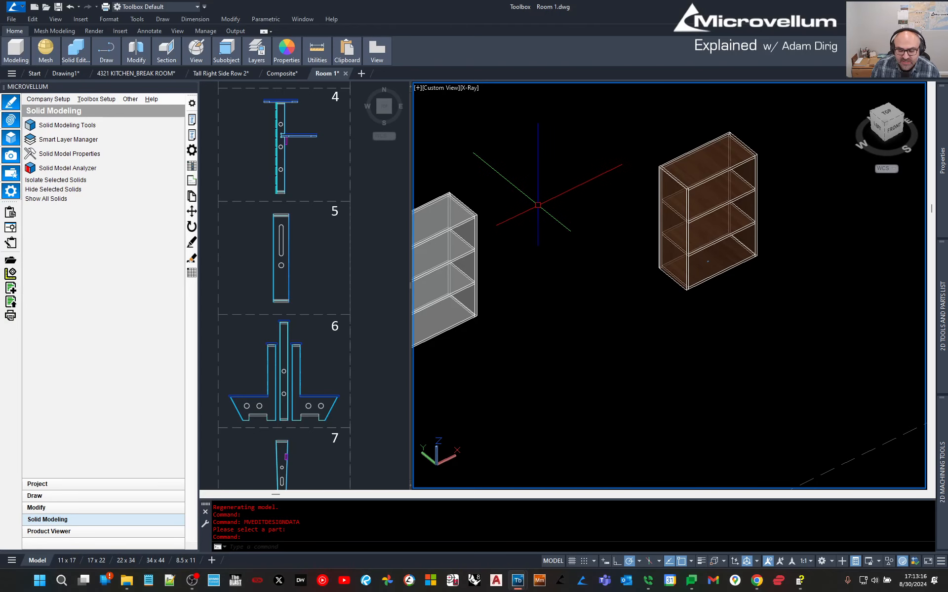
Open the Product List and browse the rooms and the Base 3 Drawer's parts.
left_click(192, 273)
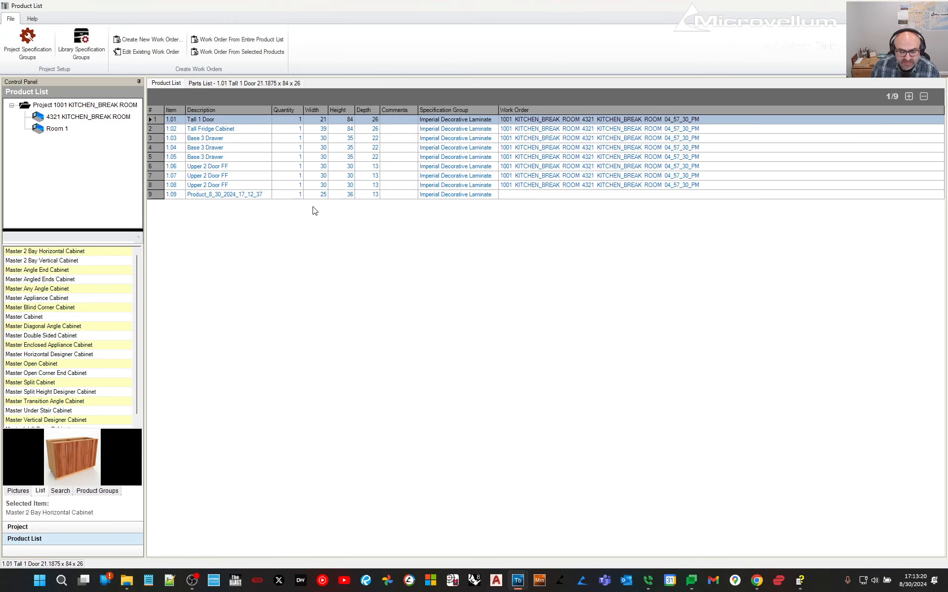
left_click_drag(203, 121, 201, 197)
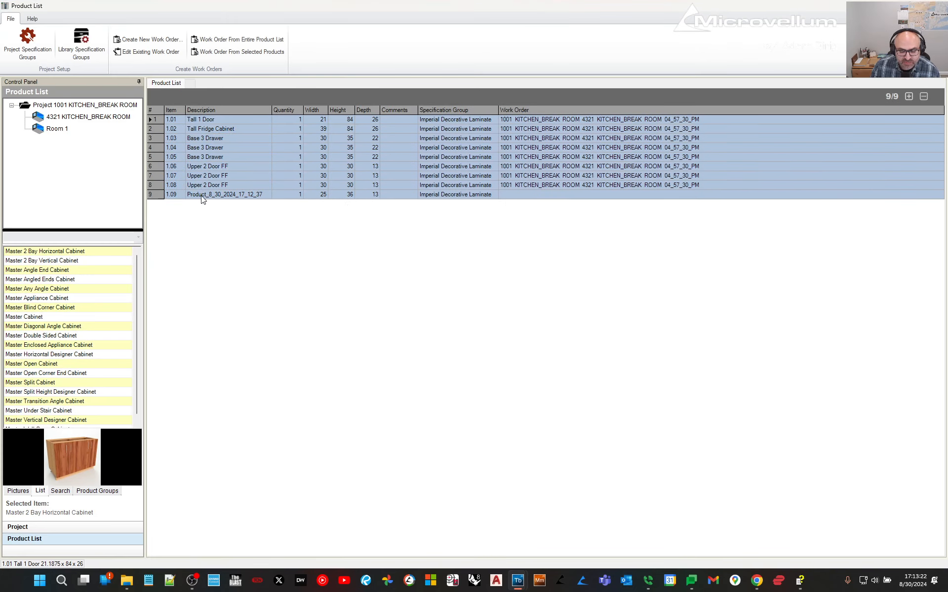
left_click(67, 129)
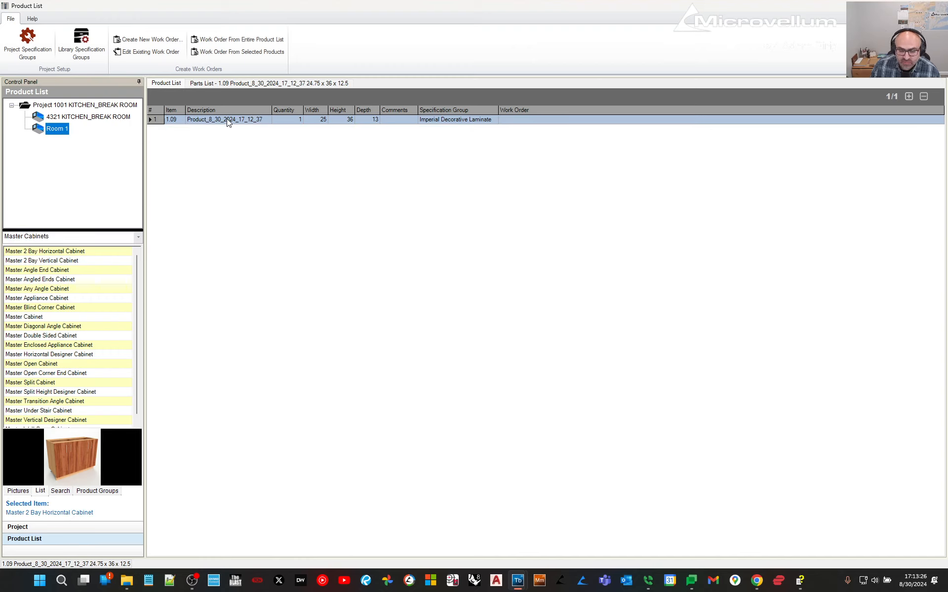
left_click(72, 117)
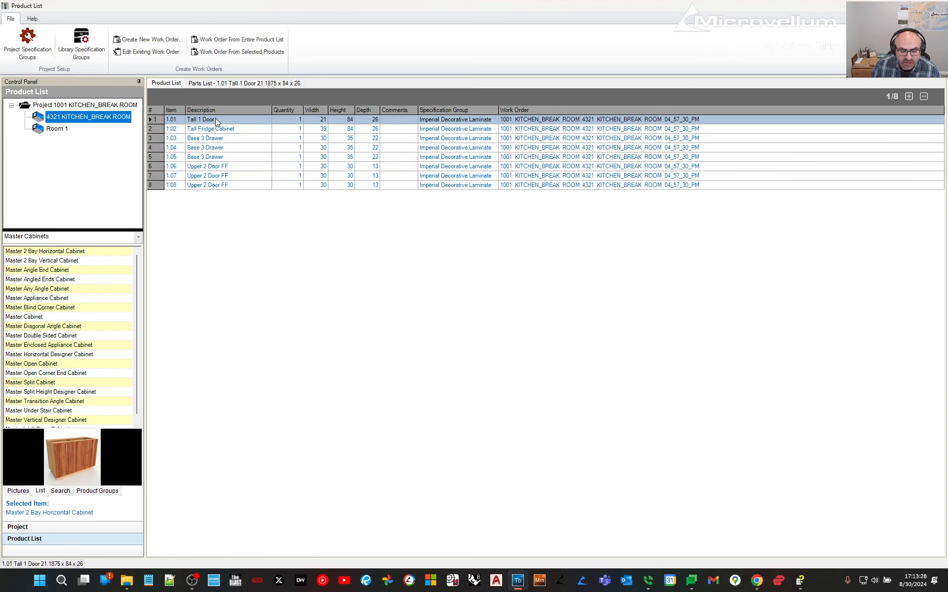
left_click(216, 128)
left_click(211, 140)
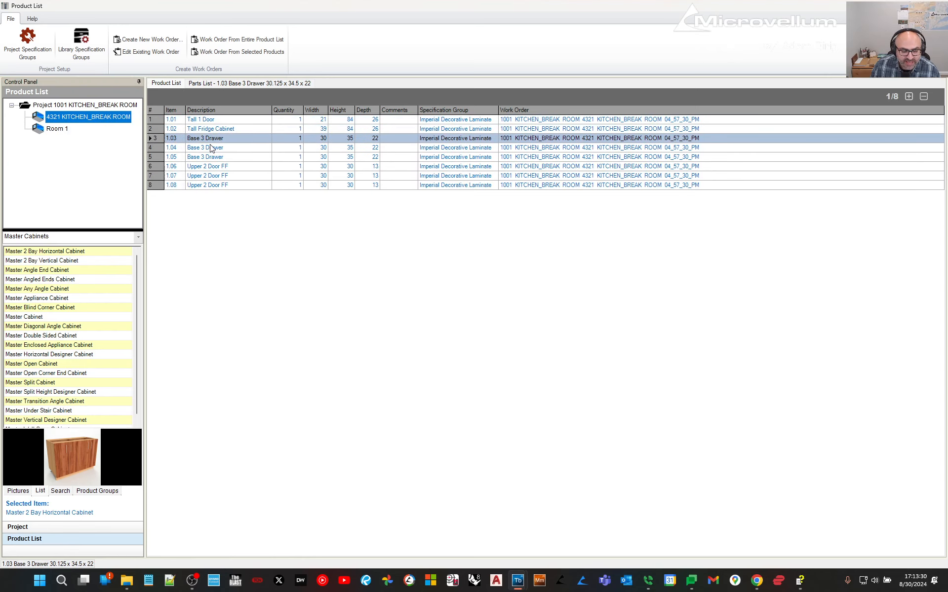
left_click(241, 84)
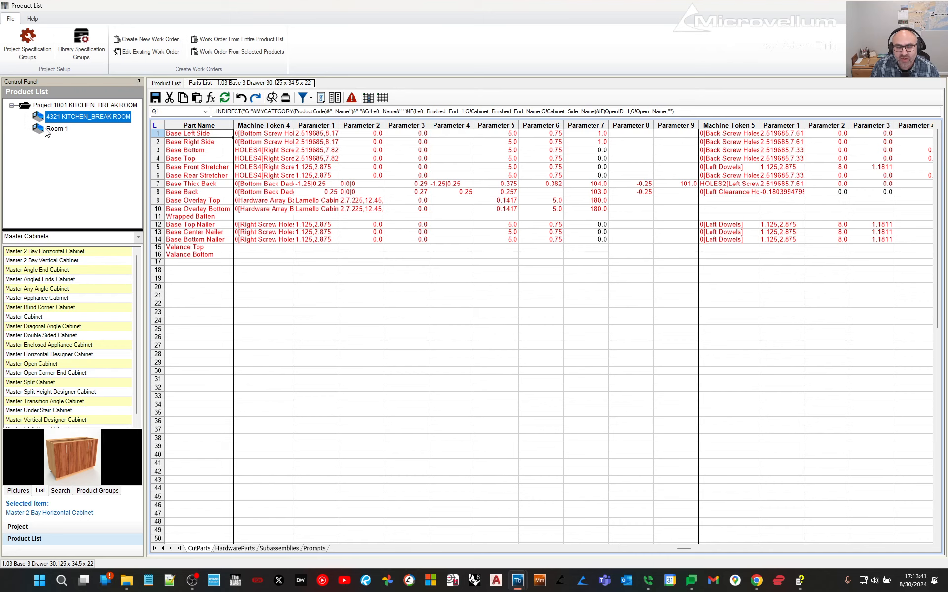
left_click(168, 82)
Show Room 1's product 1.09 and review its parts list.
left_click(56, 128)
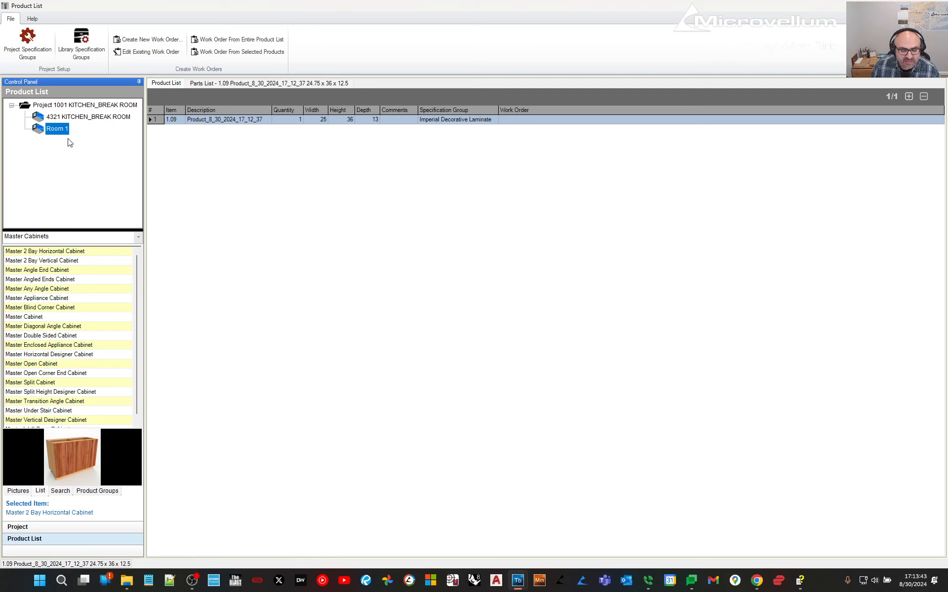
left_click(215, 124)
left_click(229, 85)
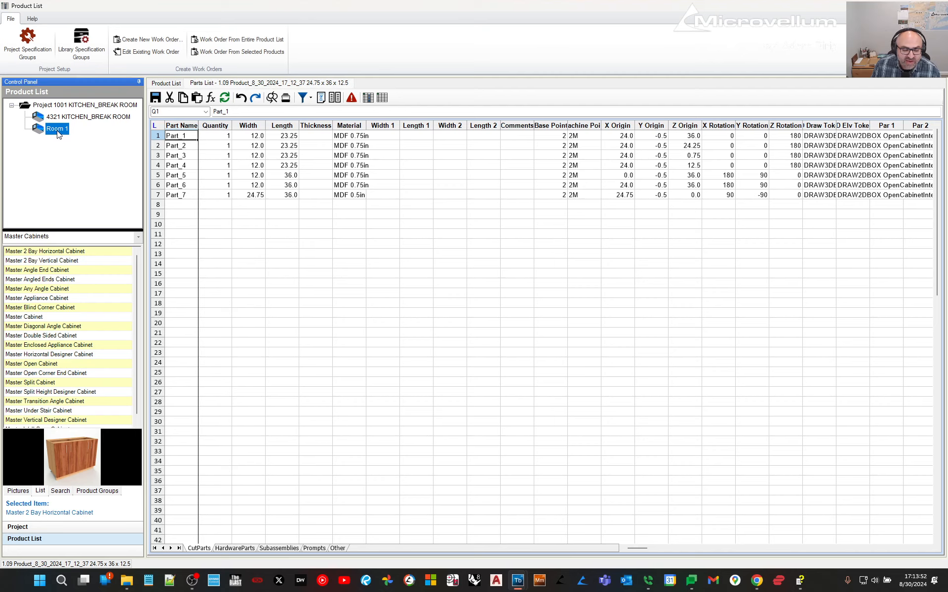
left_click(166, 84)
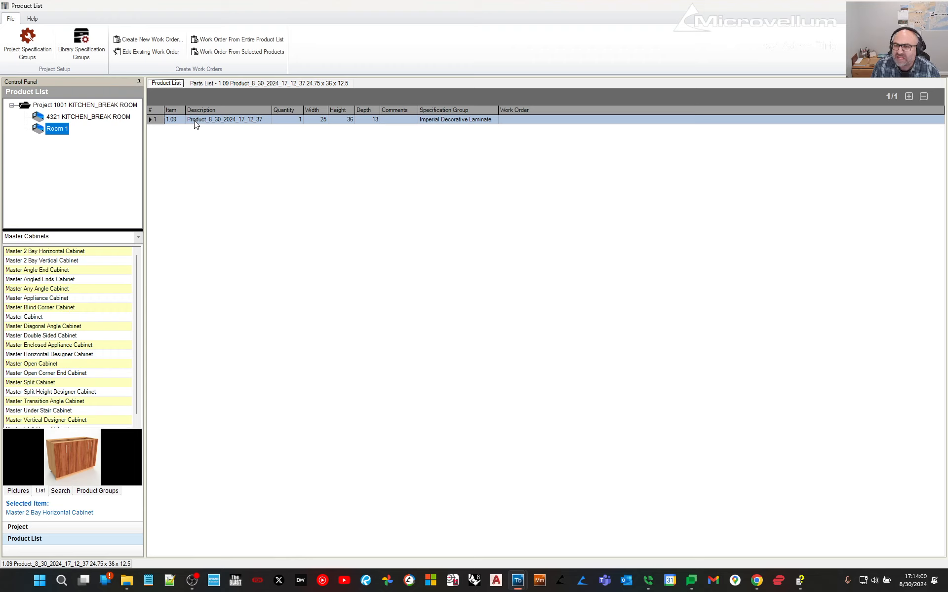
Add a new empty product to Room 1 and open its parts sheet.
right_click(205, 154)
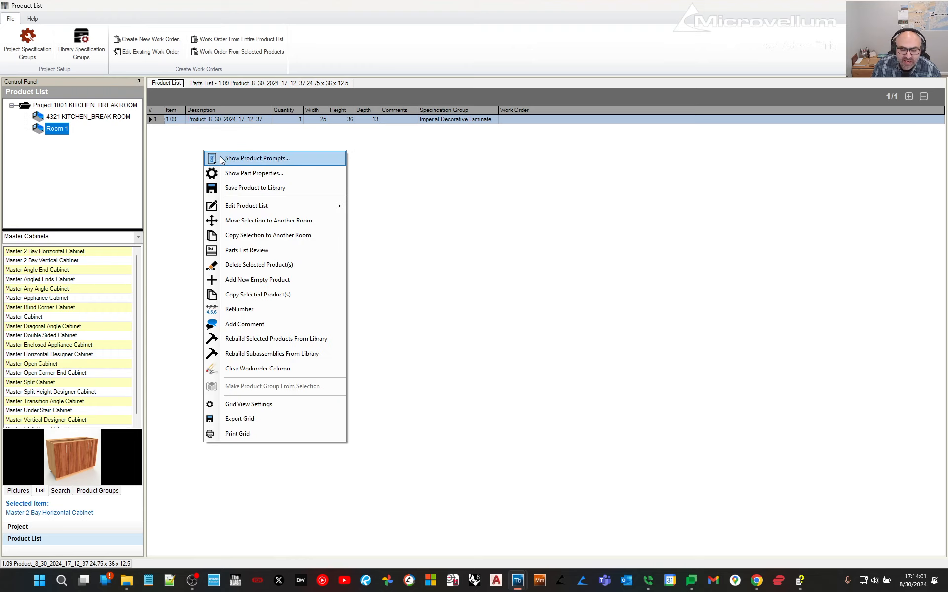
left_click(245, 280)
left_click(524, 323)
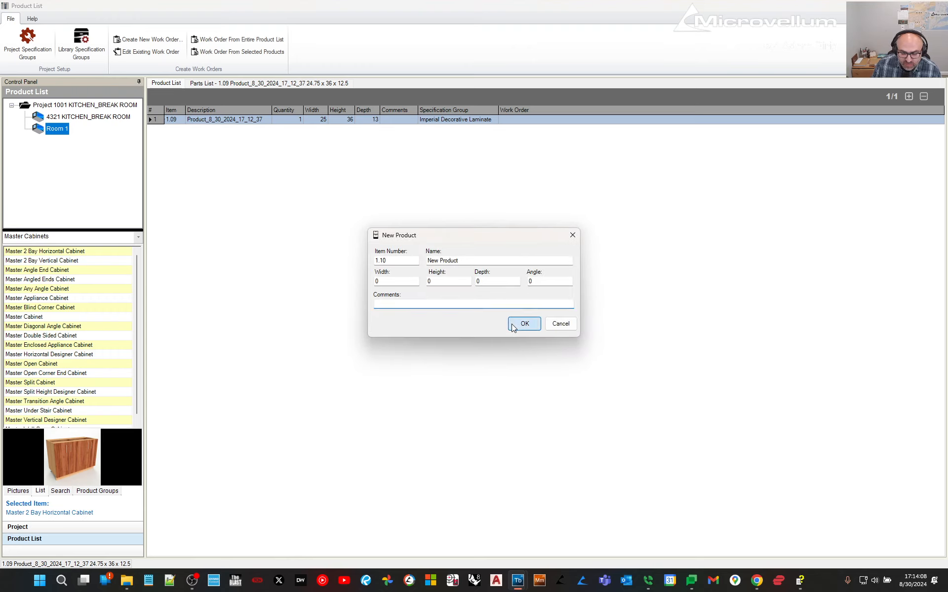
left_click(204, 85)
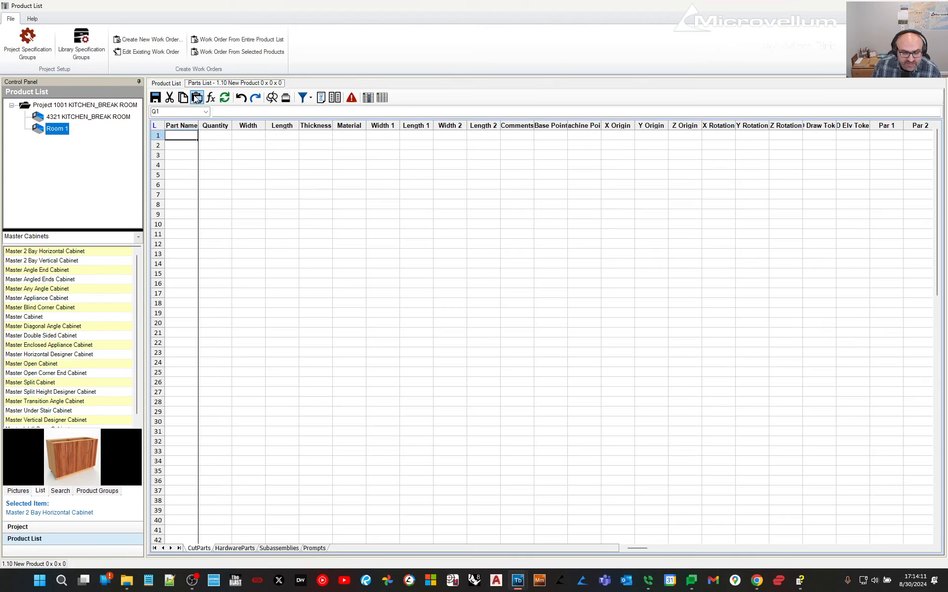
Name the parts PART1 through PART18.
type("poAR")
key("BackSpace")
key("BackSpace")
key("BackSpace")
type("PART")
key("Return")
left_click(186, 135)
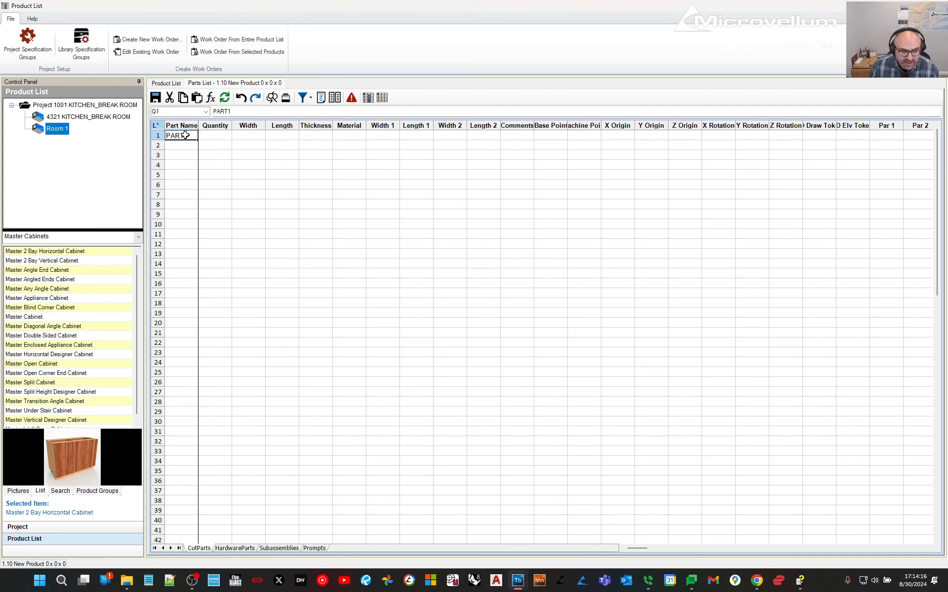
left_click_drag(198, 140, 201, 305)
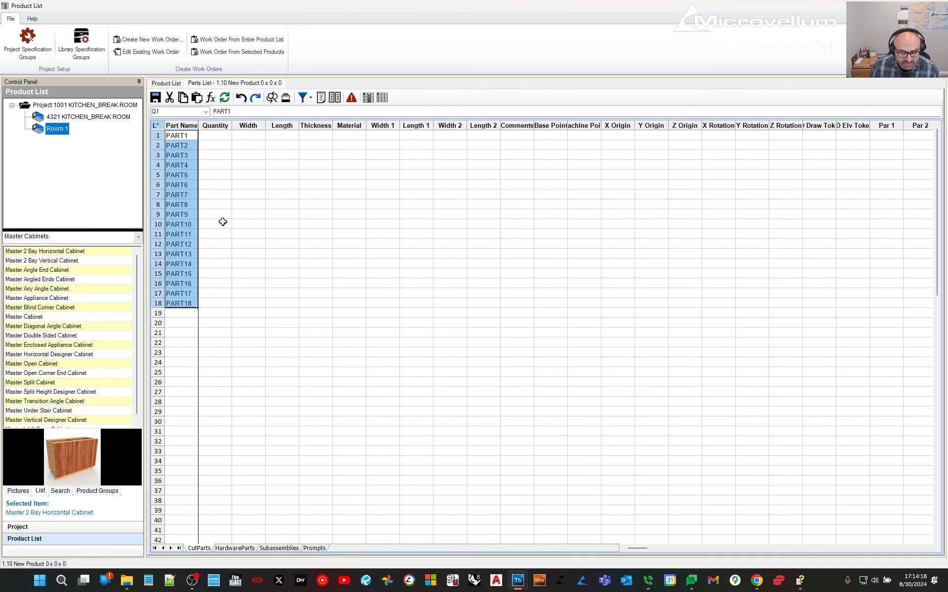
Give every part a quantity of 1.
left_click(221, 135)
type("1")
key("Return")
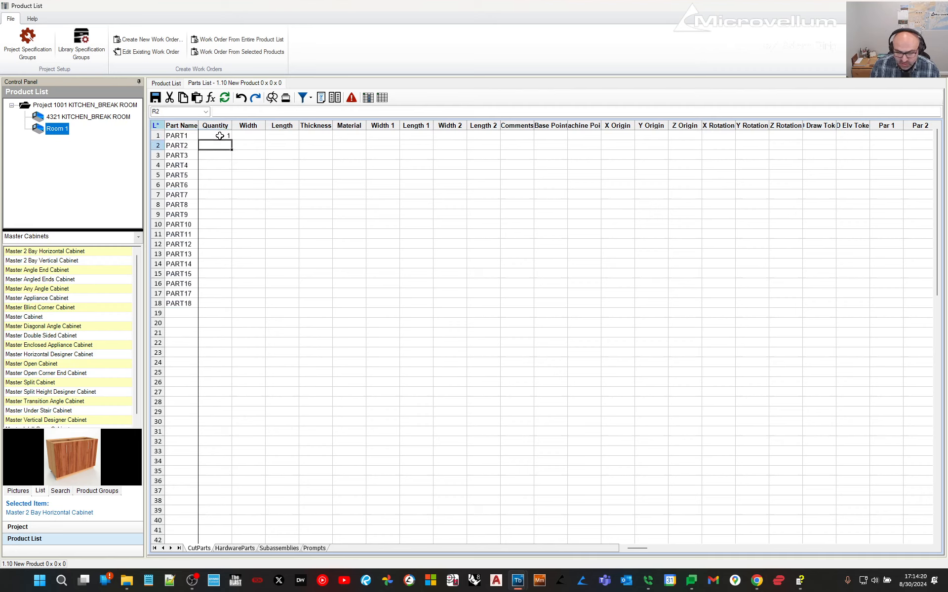
left_click(220, 135)
left_click_drag(231, 141, 229, 307)
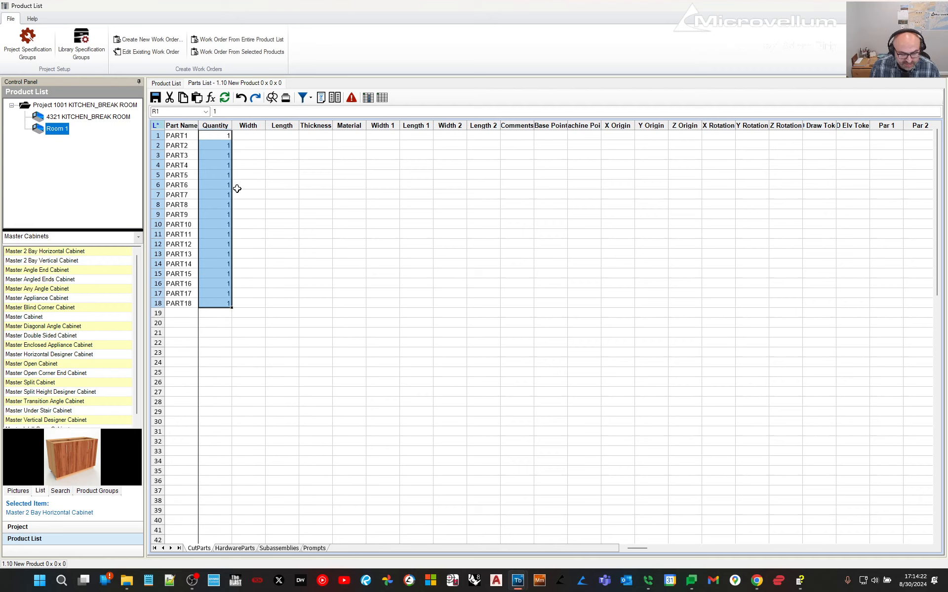
Set every part's width to 23 and length to 15.
left_click(253, 136)
type("23")
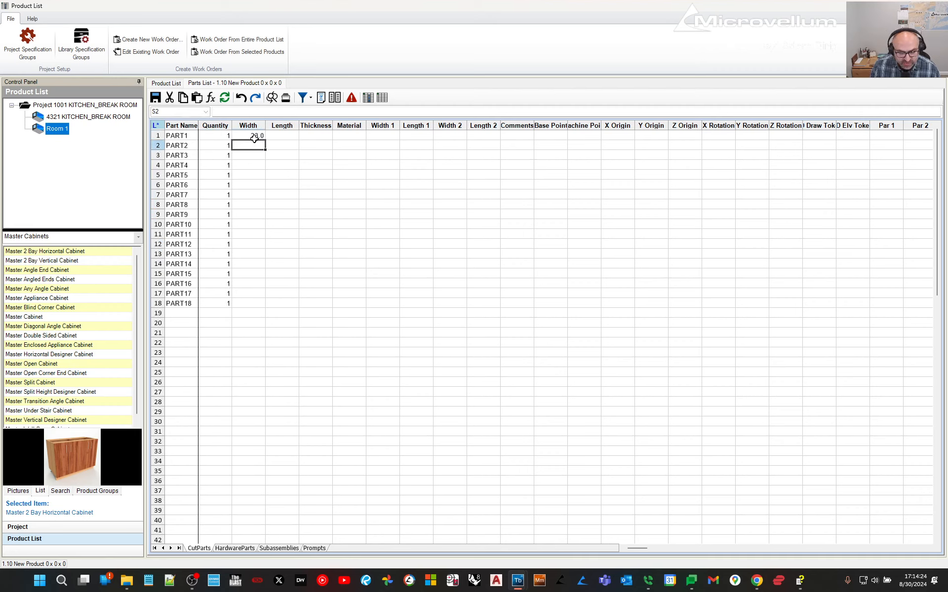
left_click(279, 134)
type("15")
key("Return")
left_click_drag(251, 135, 277, 302)
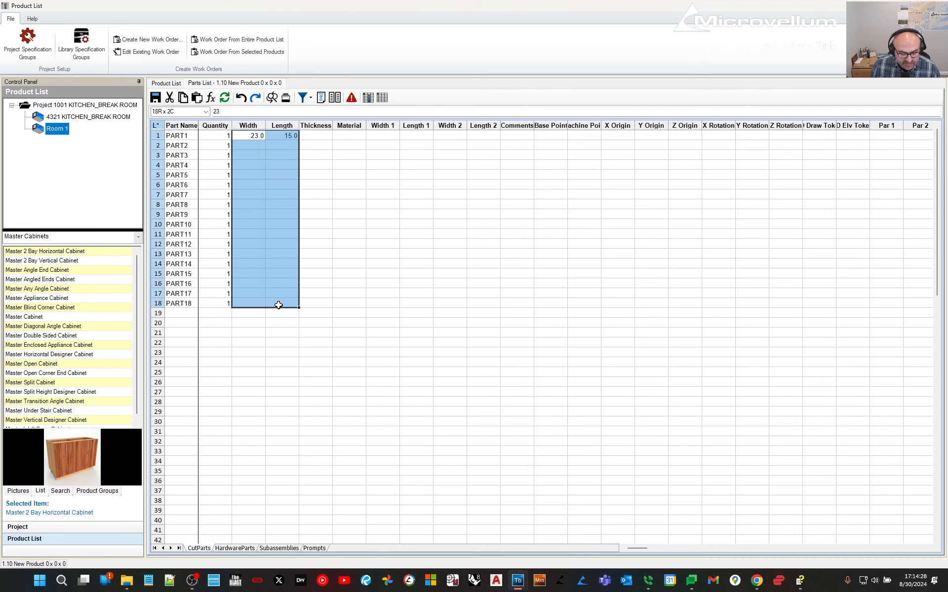
key("ctrl+d")
Set the material of all 18 parts to MDF 0.5in.
left_click_drag(355, 135, 347, 288)
left_click(351, 136)
left_click(352, 137)
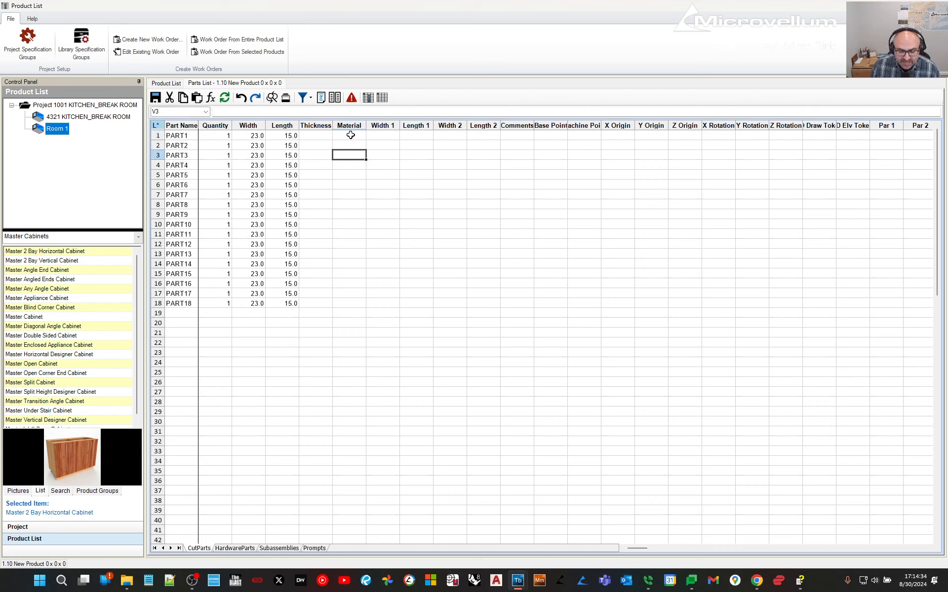
right_click(351, 137)
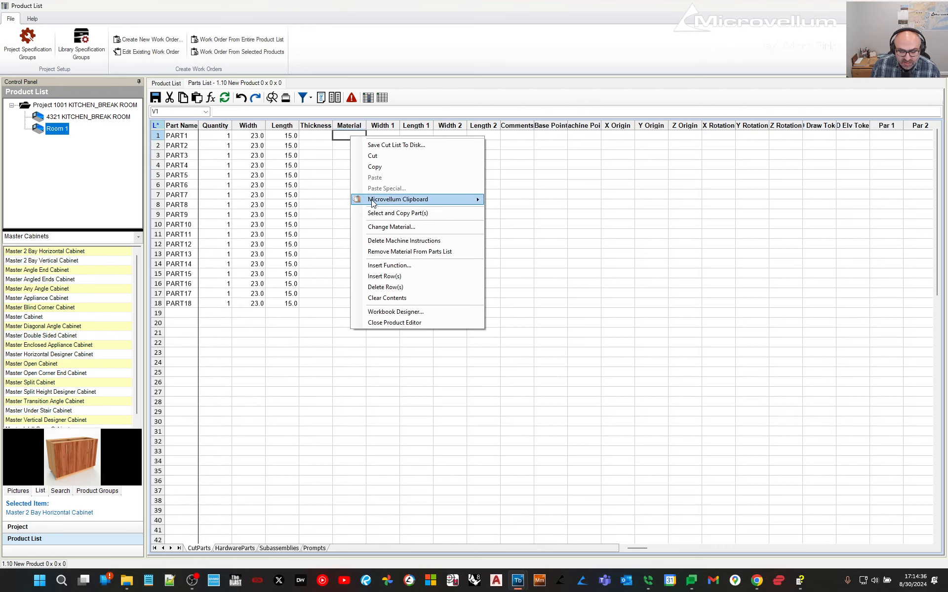
left_click(375, 228)
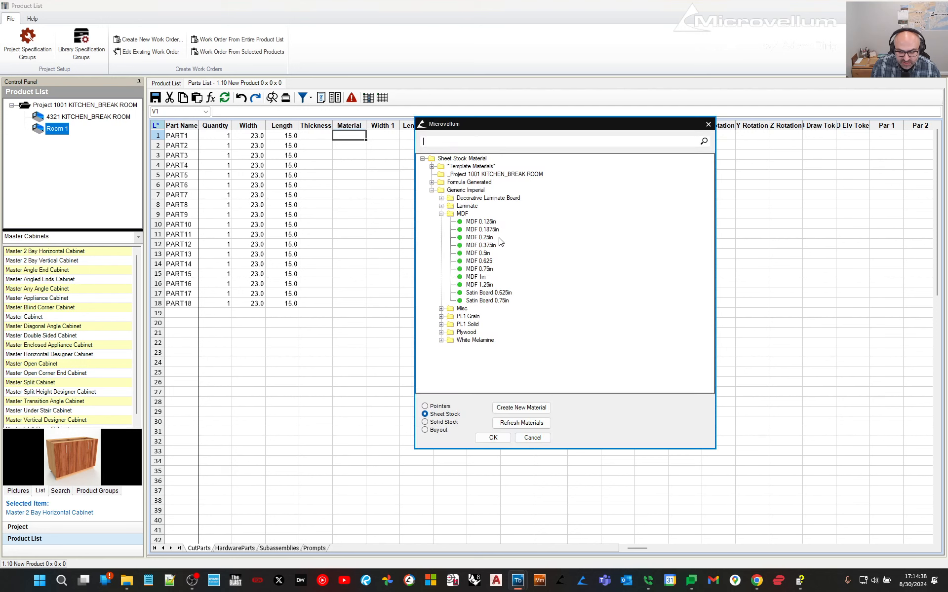
double_click(478, 253)
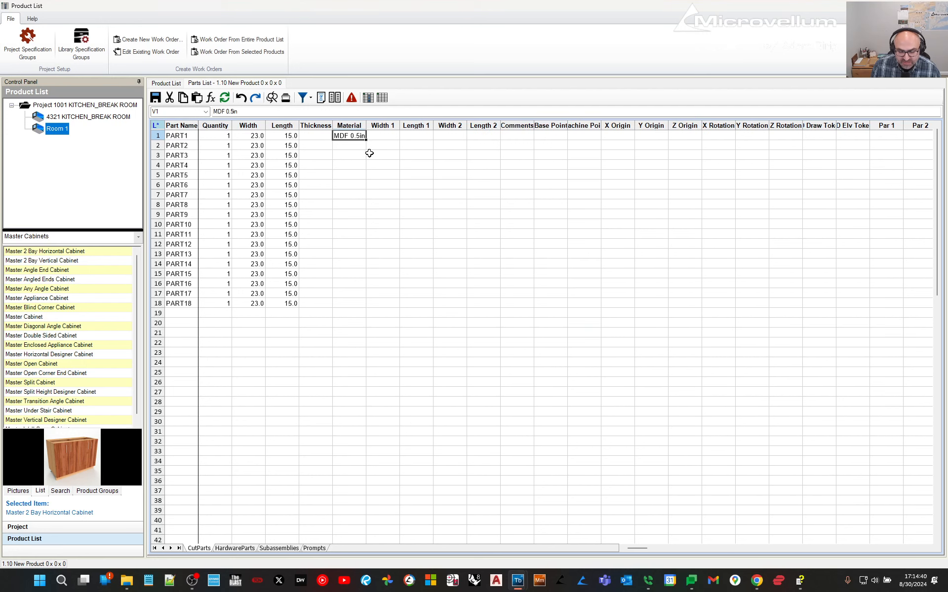
left_click_drag(354, 138, 355, 307)
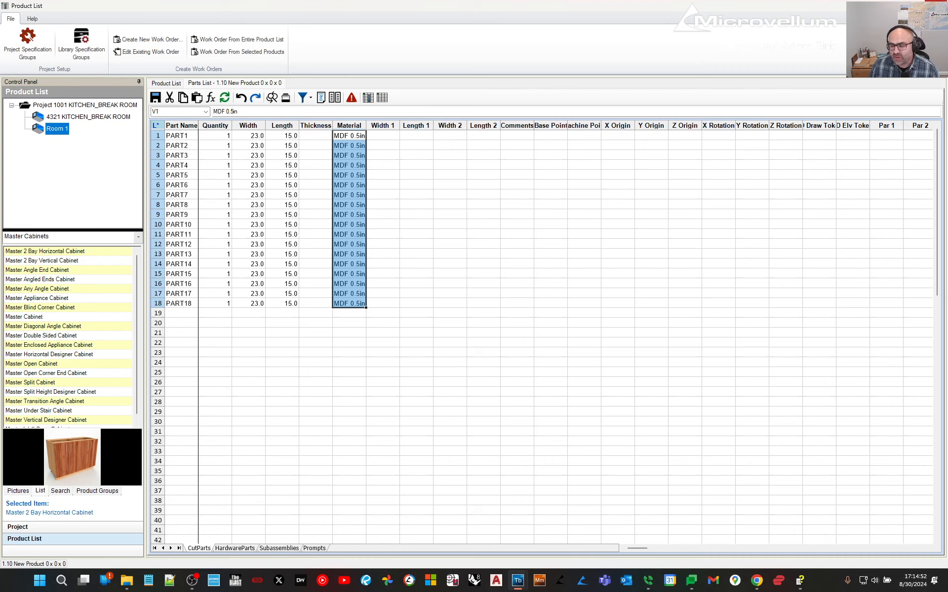
Return to the product list and save the new product.
left_click(158, 84)
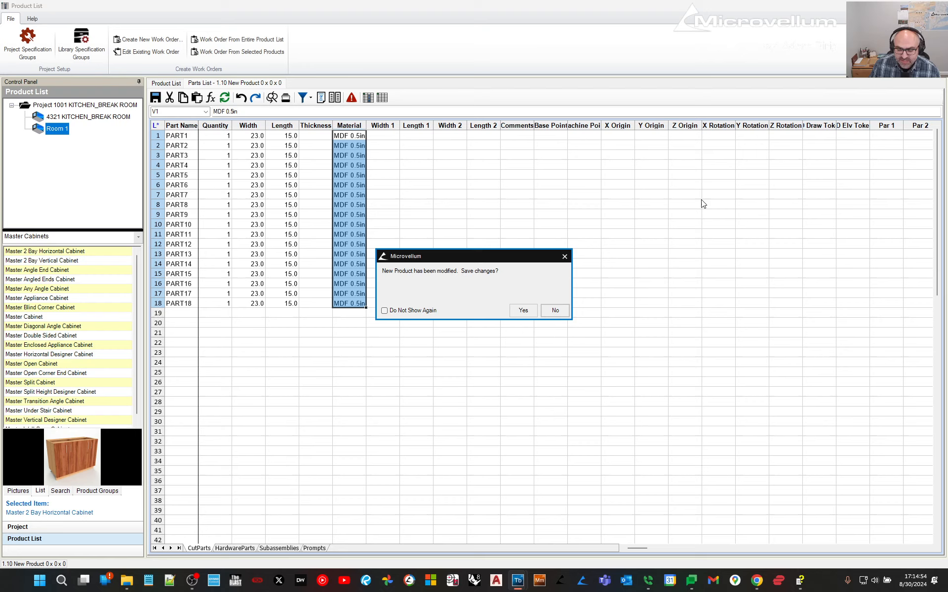
left_click(517, 311)
left_click(556, 310)
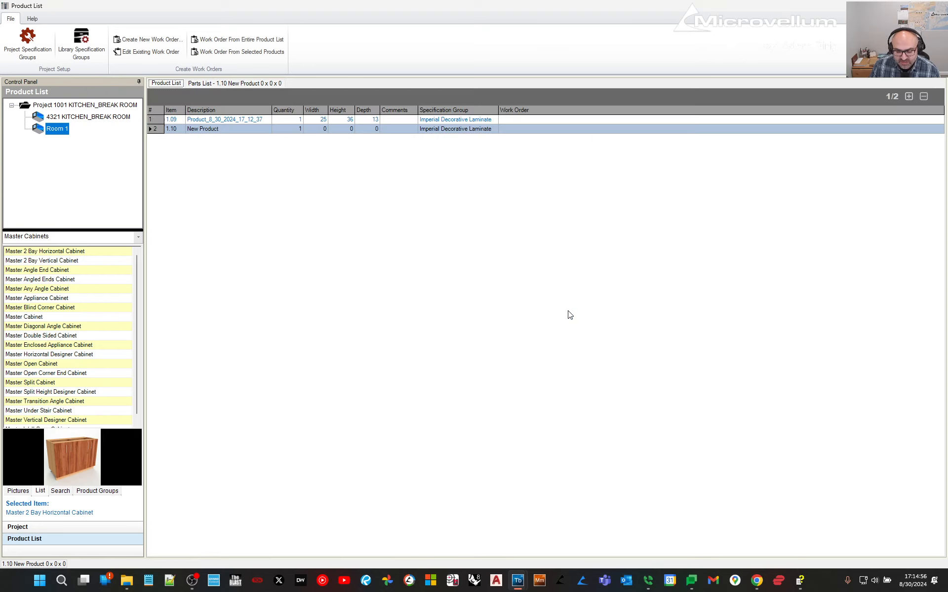
Close the Product List and clear the stray selection in the drawing.
left_click(935, 5)
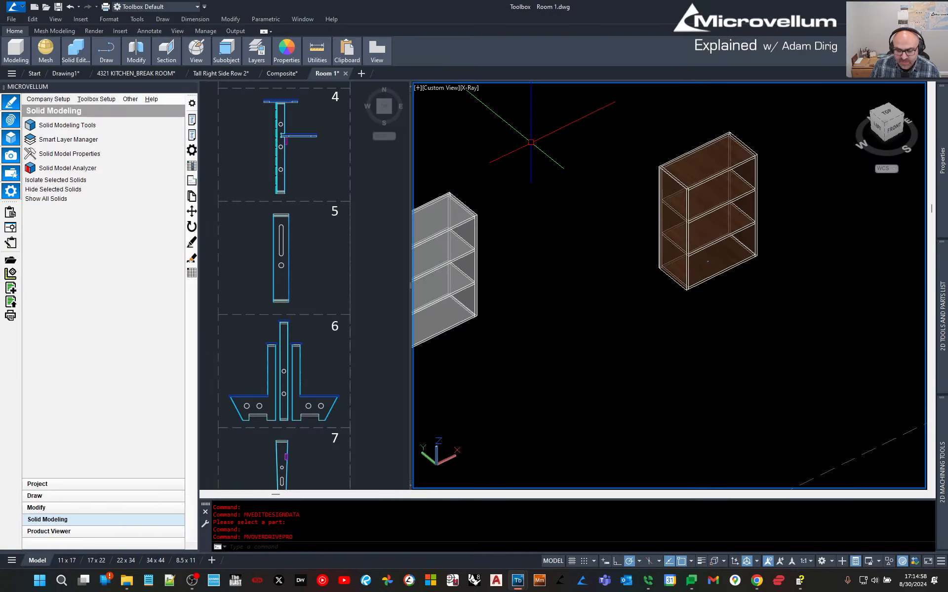
left_click(606, 306)
left_click(583, 207)
key("Escape")
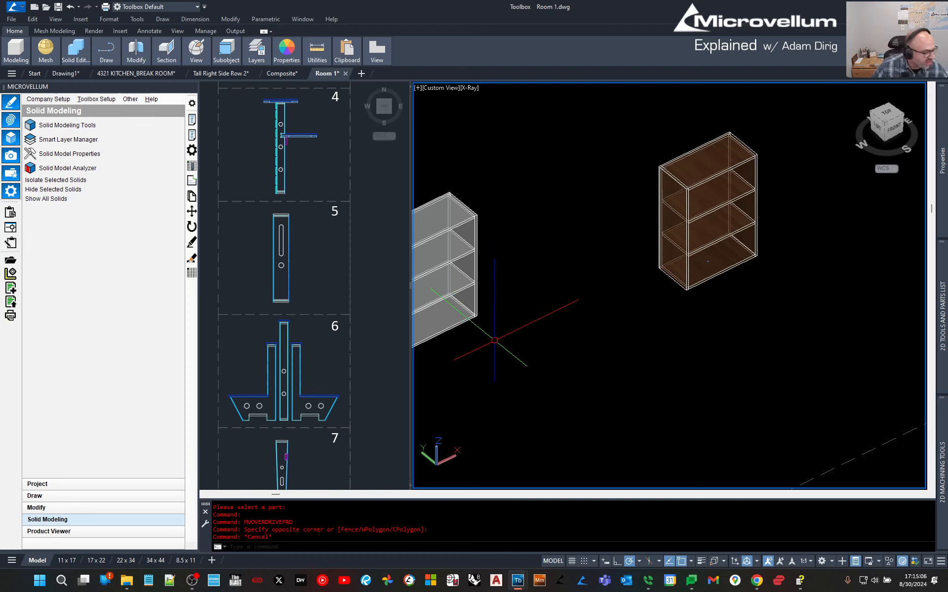
Zoom and pan to centre the curved dashed path in the 3D view.
scroll(552, 310, "down", 4)
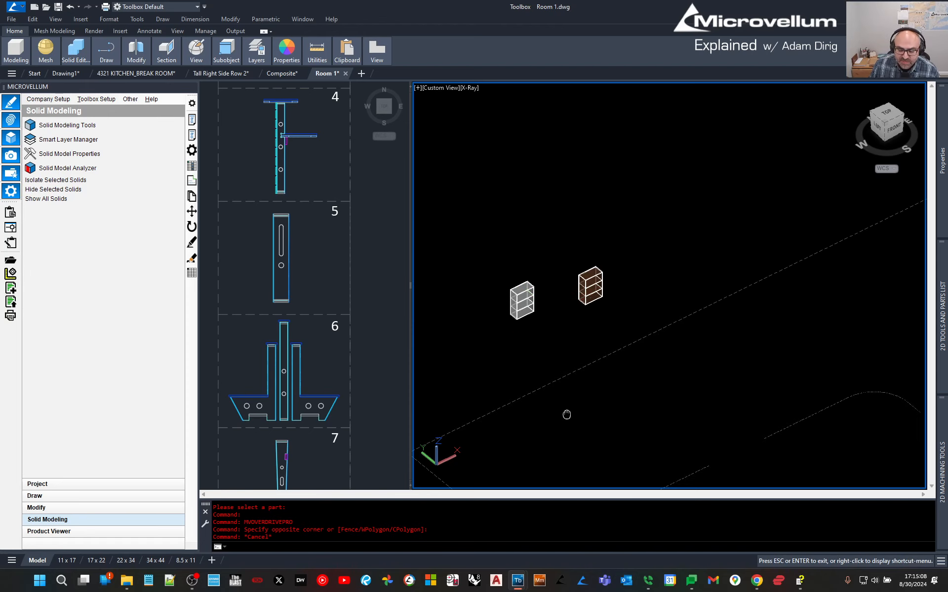
scroll(567, 412, "up", 6)
scroll(729, 188, "up", 3)
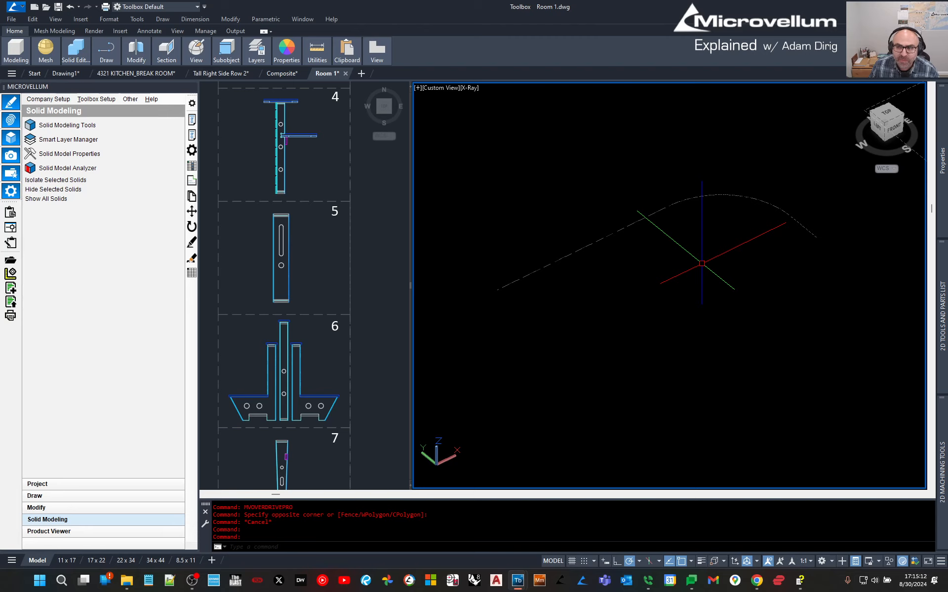
scroll(701, 263, "down", 4)
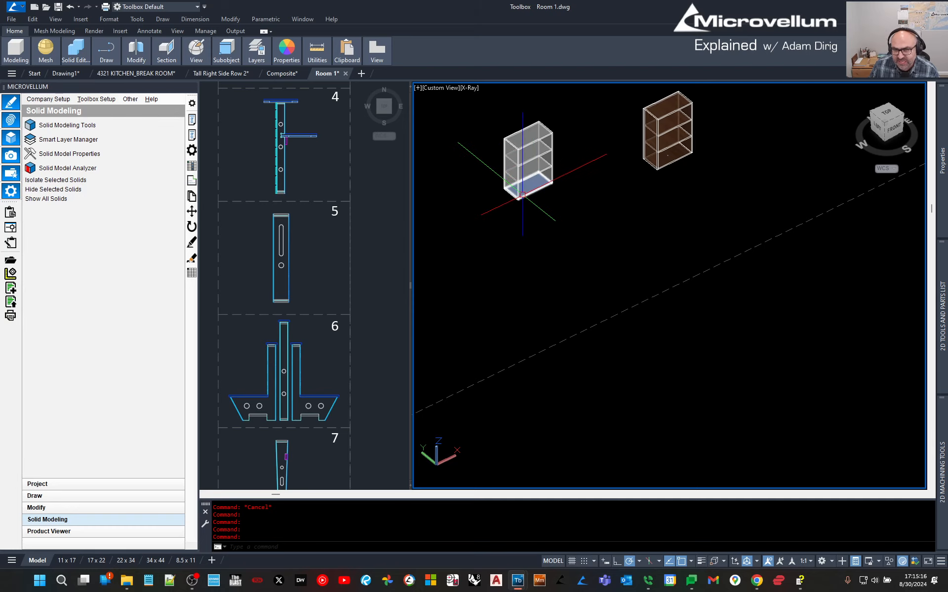
middle_click_drag(741, 419, 679, 274)
middle_click_drag(637, 311, 675, 296)
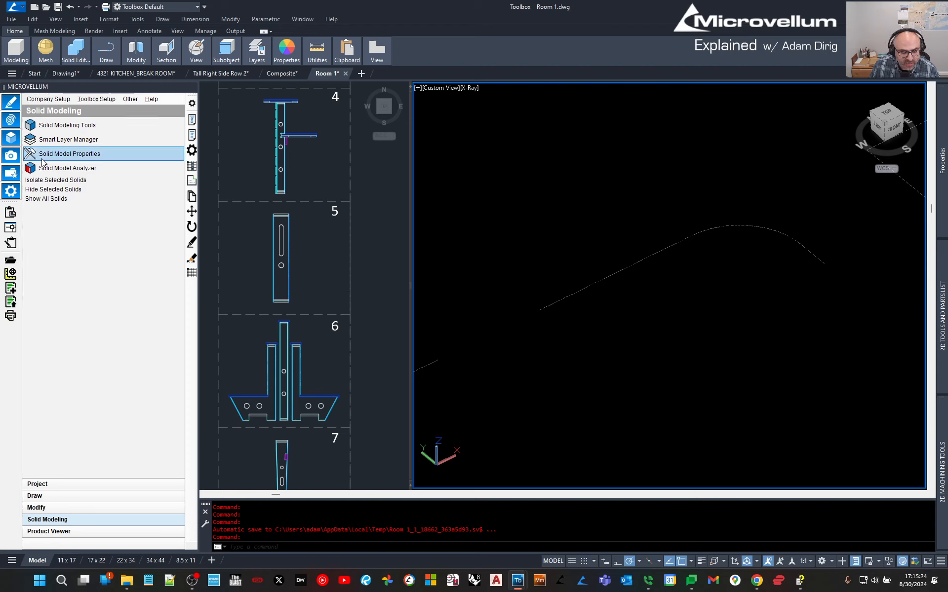
Dock the Solid Modeling palette on the right and add a new product along the curved path.
left_click(55, 127)
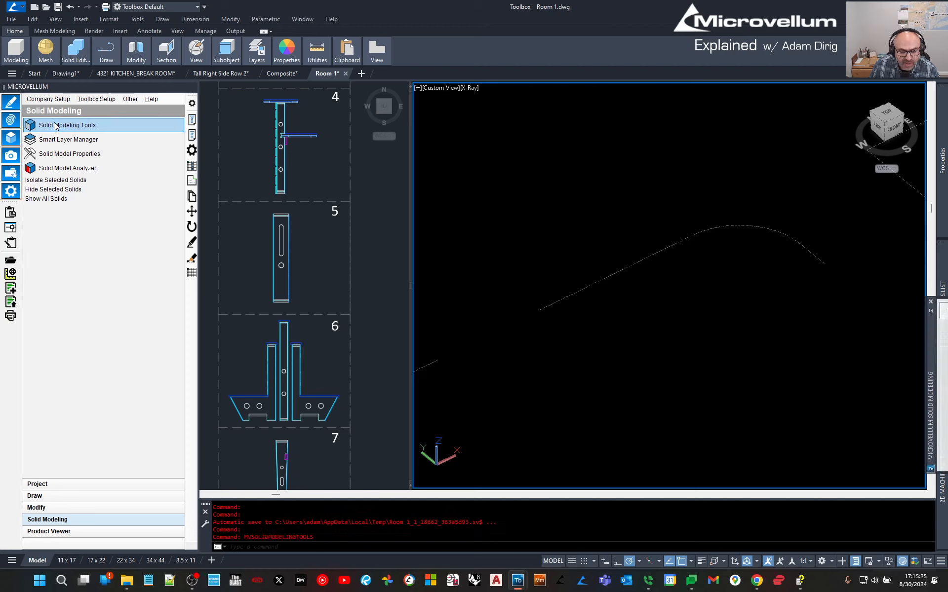
right_click(928, 345)
left_click(894, 405)
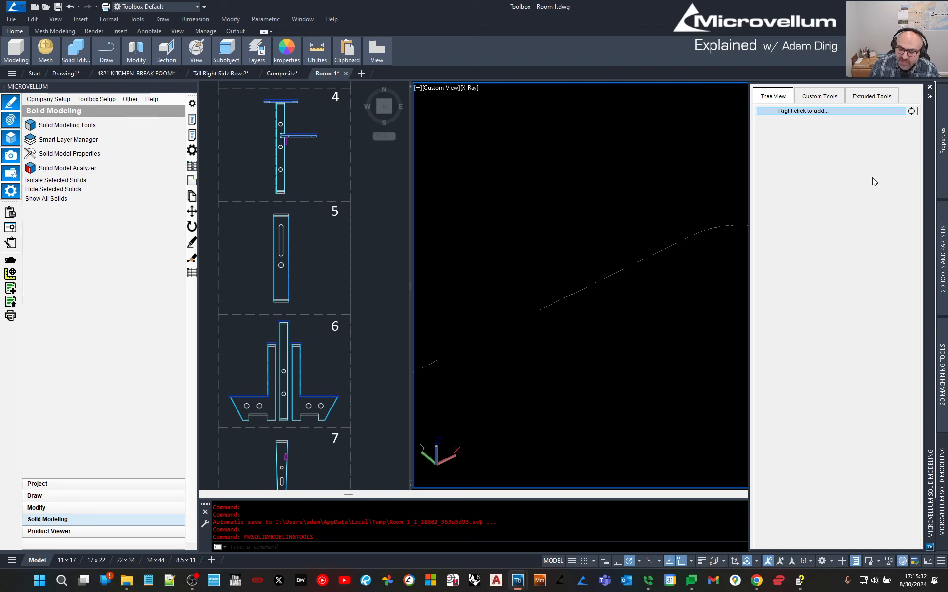
right_click(825, 145)
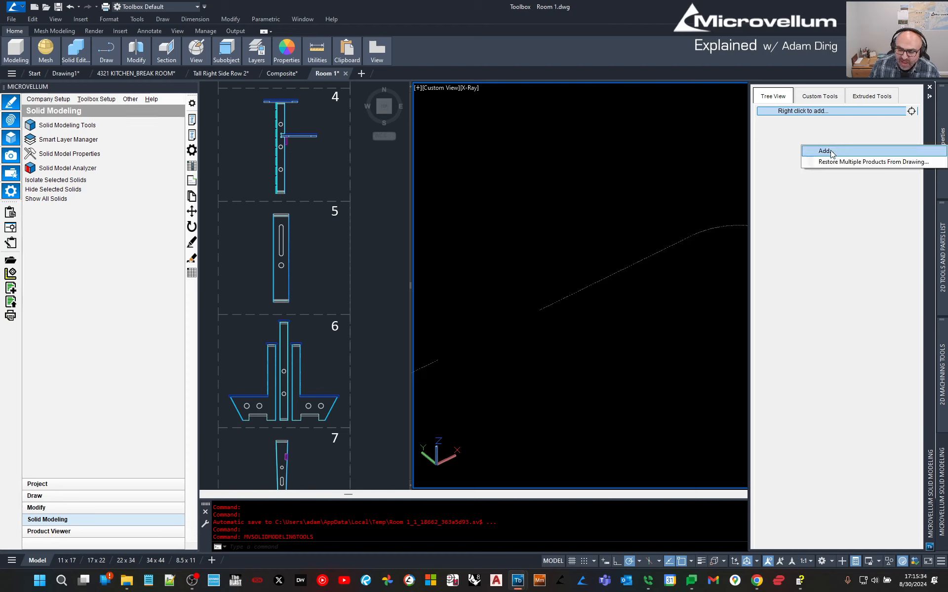
left_click(826, 151)
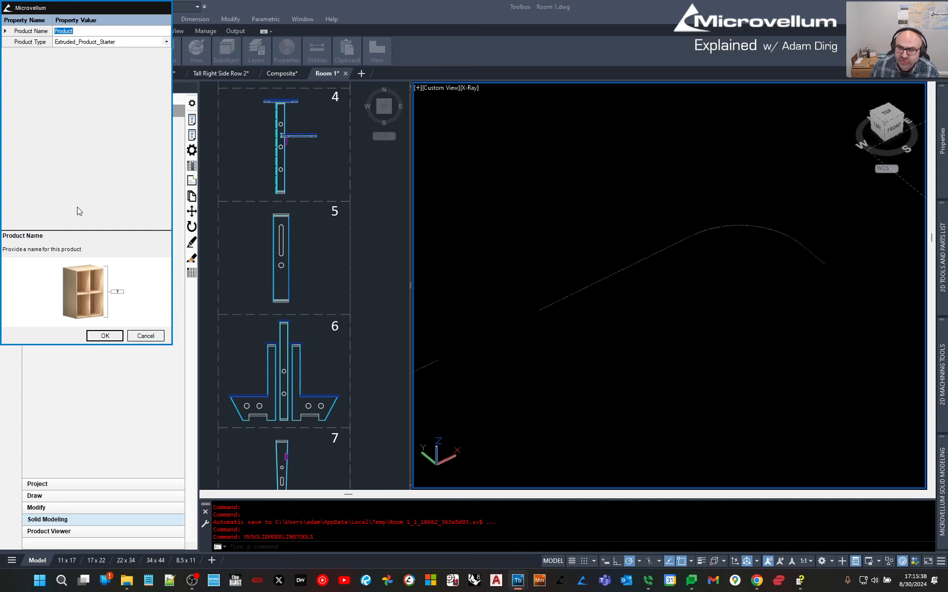
left_click(103, 335)
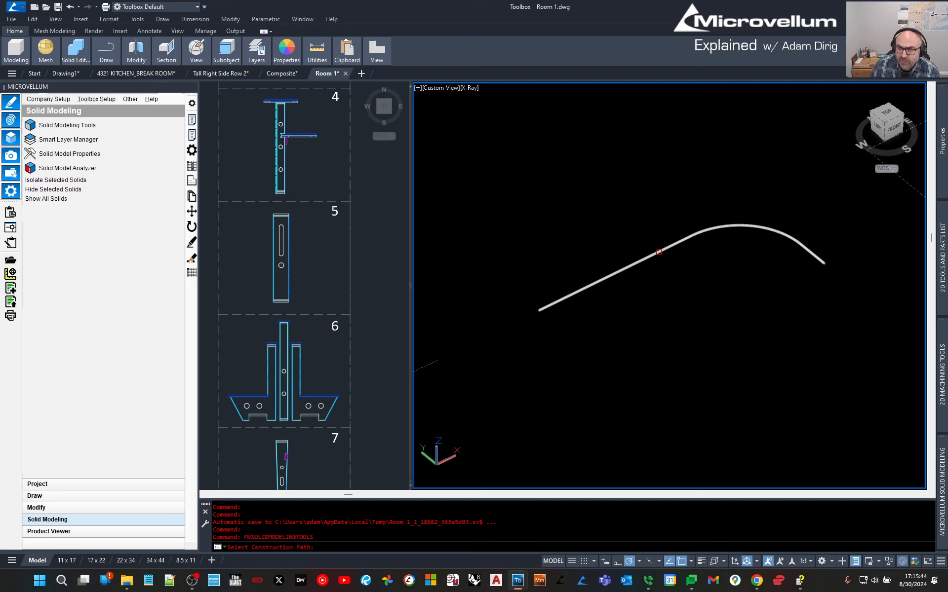
left_click(659, 252)
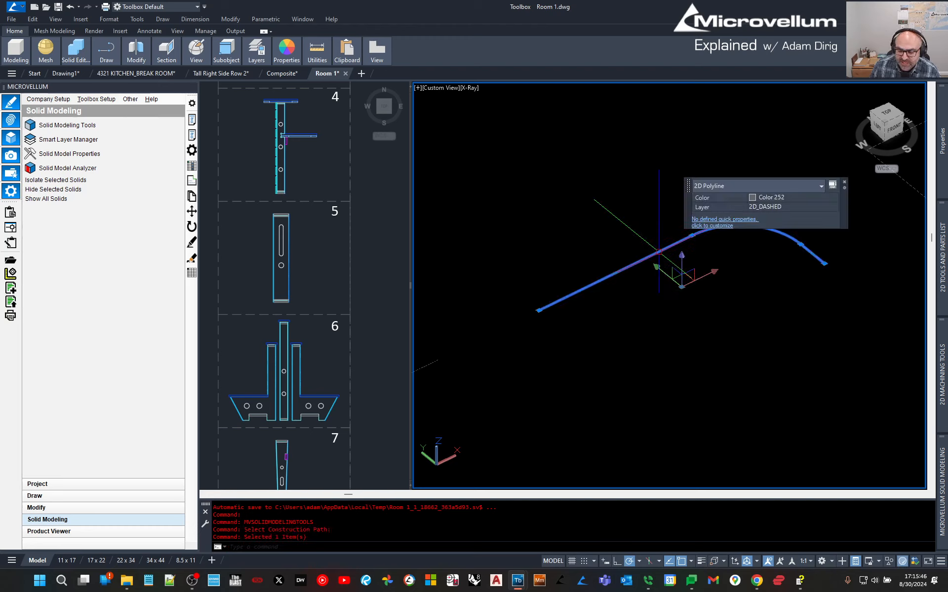
Switch to the top-view profile drawing and select the horizontal shelf outline.
mouse_move(946, 493)
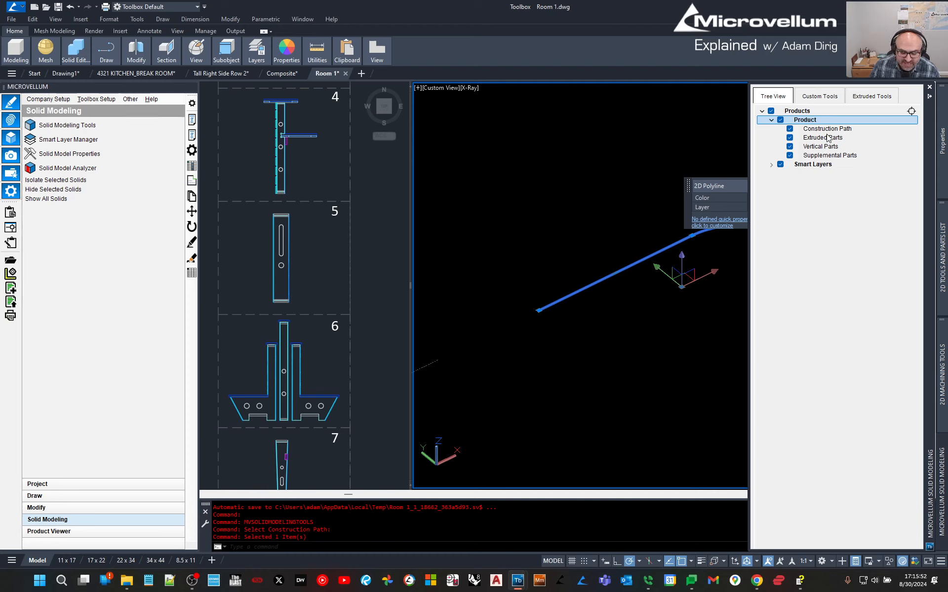
left_click(318, 118)
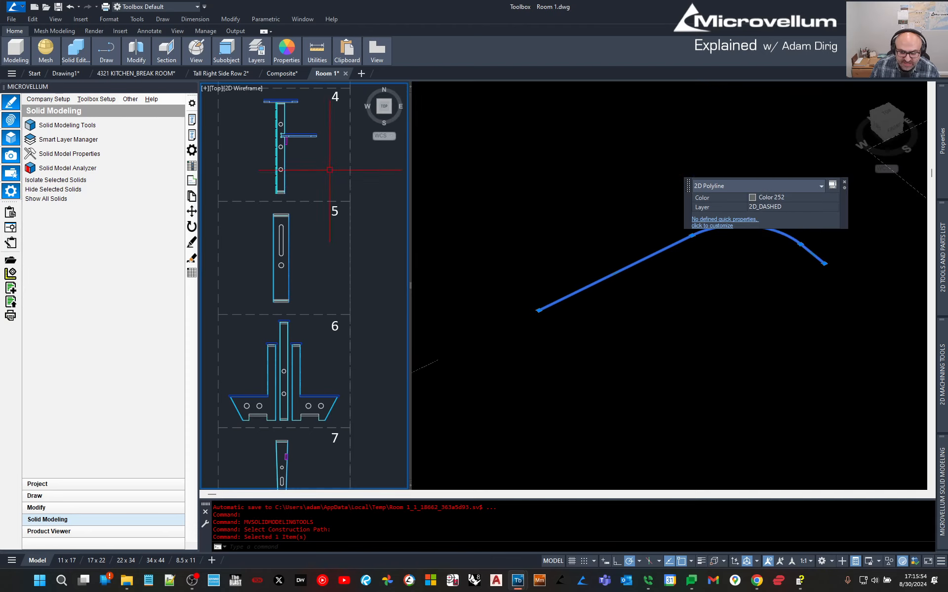
scroll(314, 262, "up", 3)
scroll(344, 307, "down", 2)
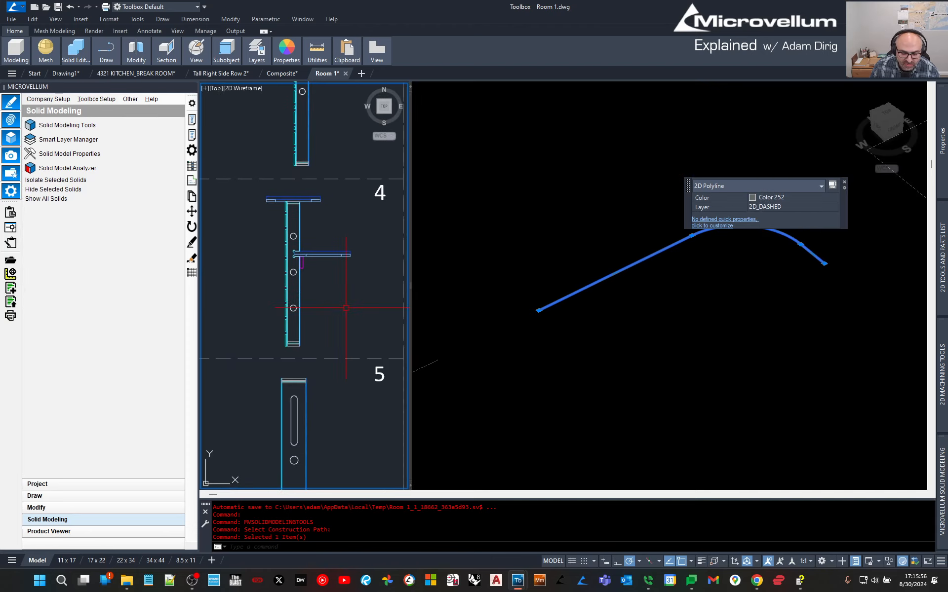
scroll(317, 235, "up", 2)
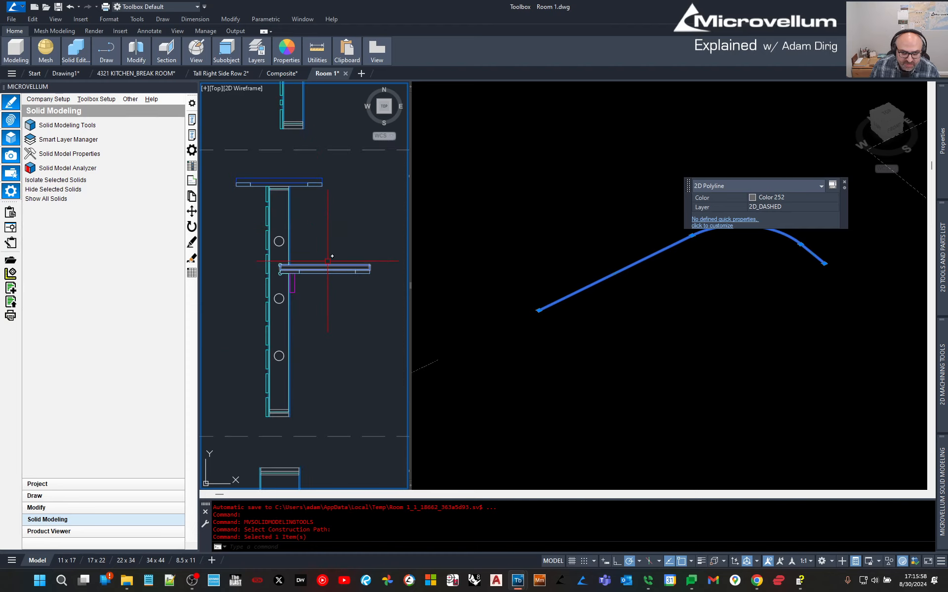
left_click(326, 266)
key("Escape")
key("Escape")
key("Escape")
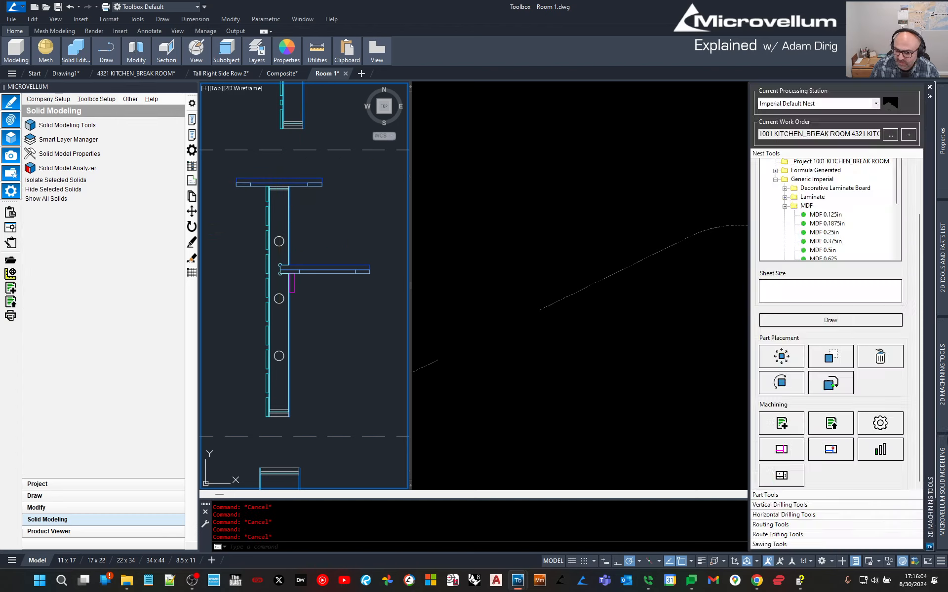
Add the counter's cross-section profiles as Extruded Parts along the path.
mouse_move(941, 475)
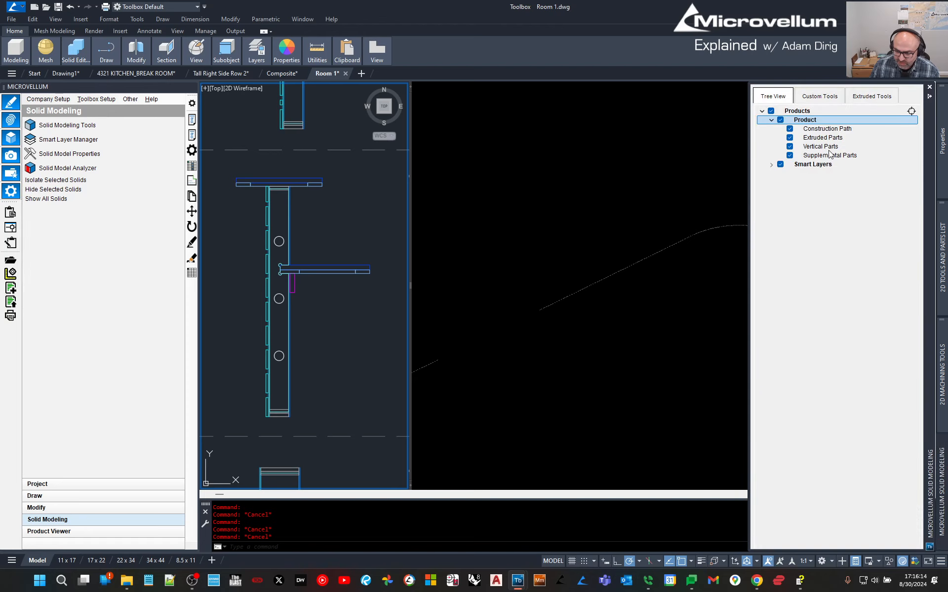
left_click(825, 138)
right_click(833, 141)
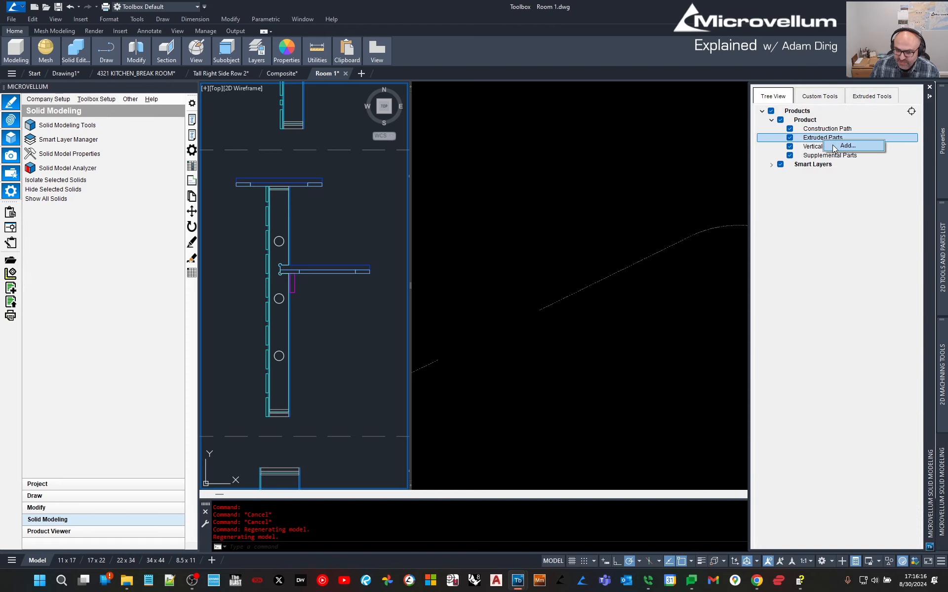
left_click(835, 146)
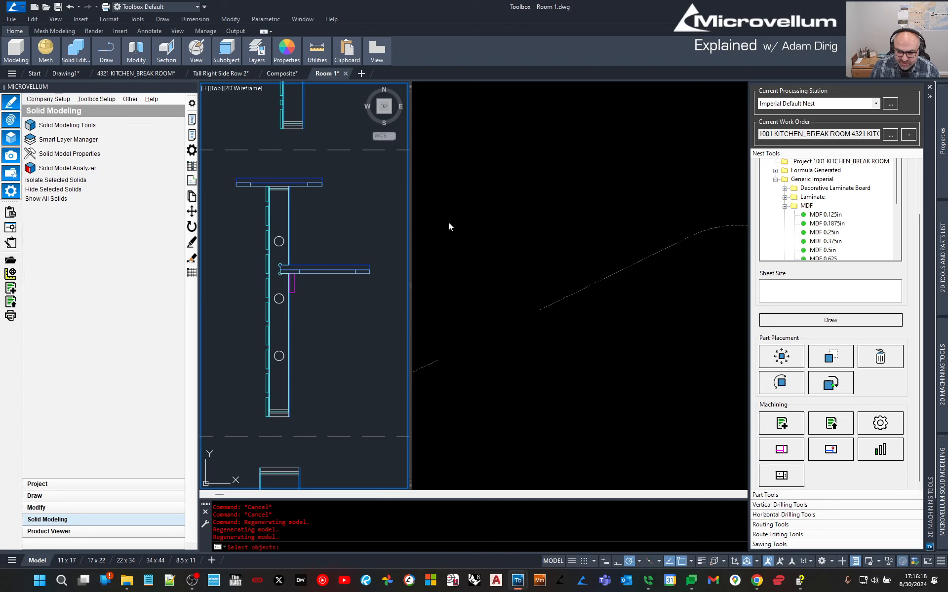
left_click(221, 168)
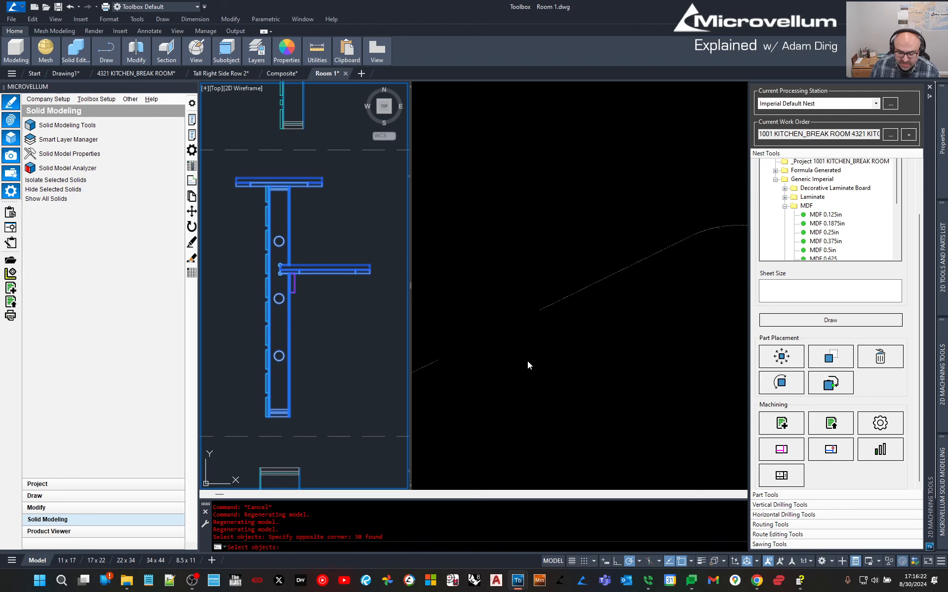
key("Return")
key("Return")
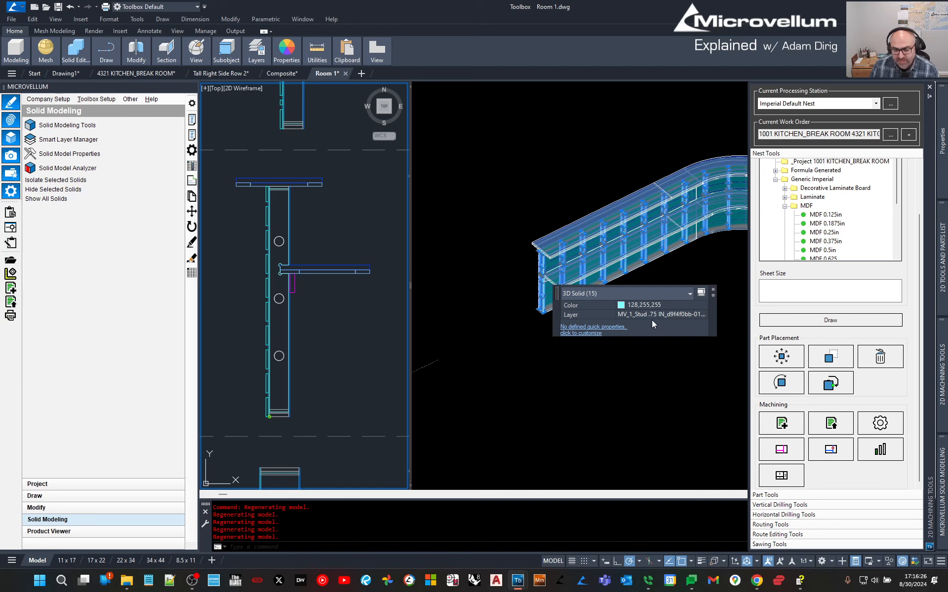
key("Escape")
key("Escape")
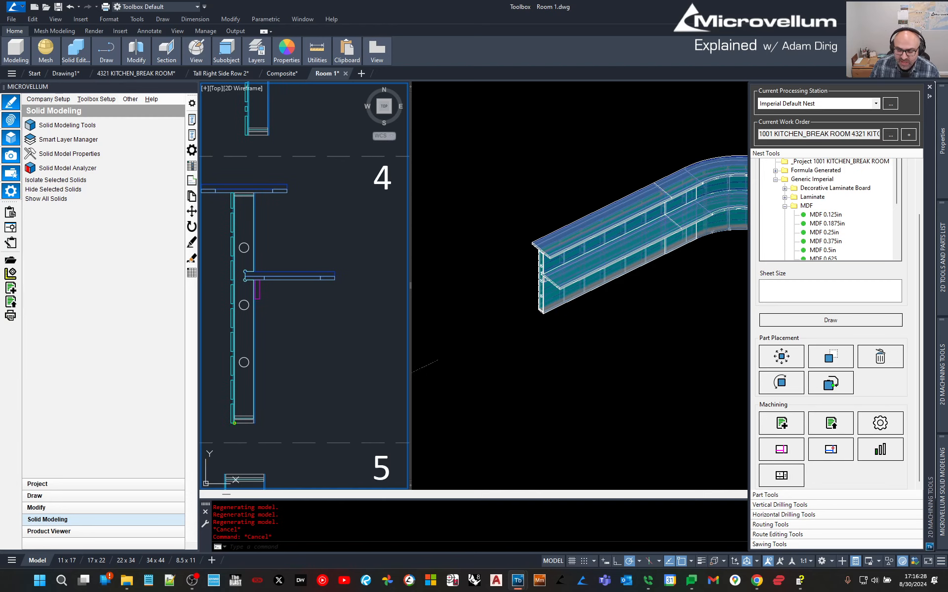
Hide the nest tools panel and frame the counter in the 3D view.
left_click(930, 87)
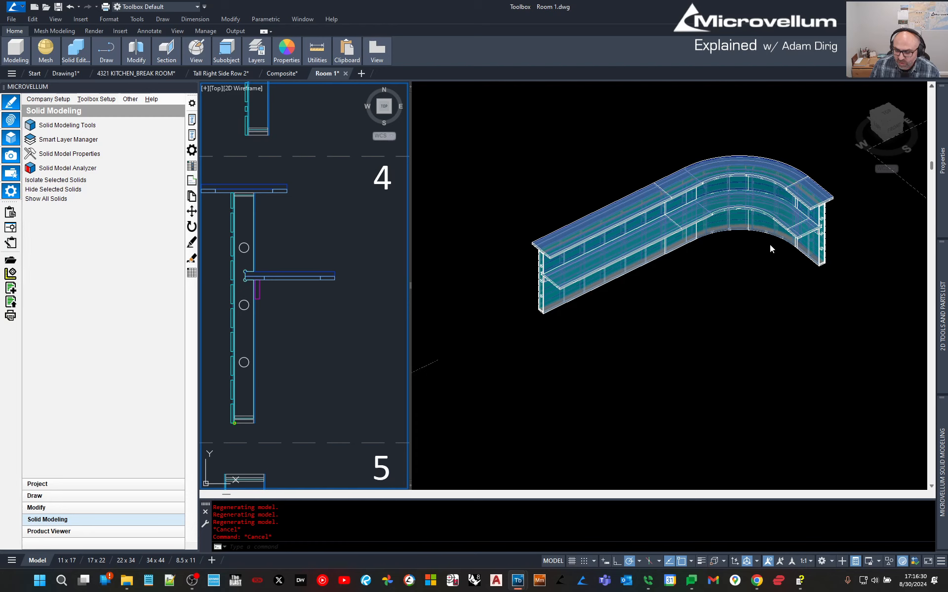
left_click(727, 242)
scroll(736, 216, "up", 5)
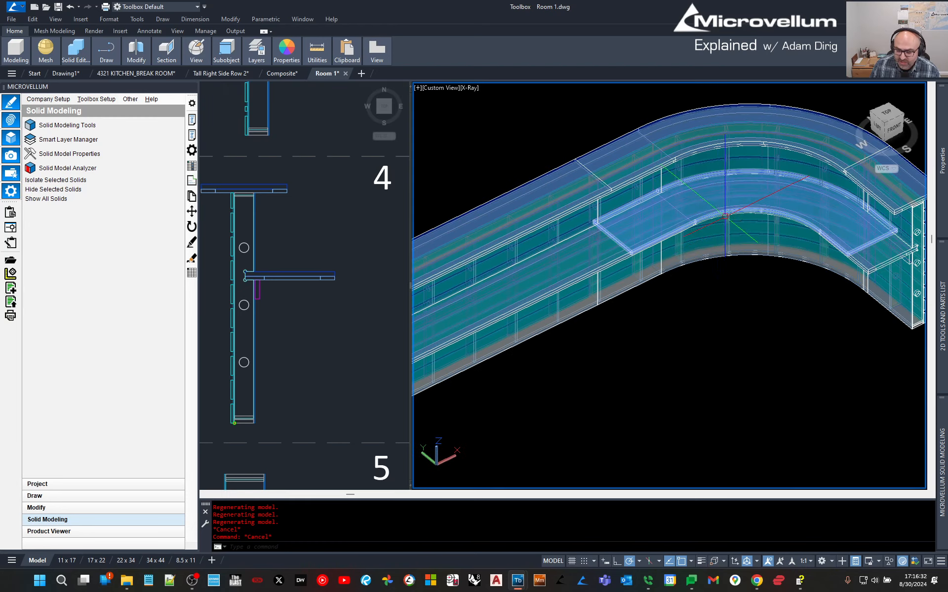
scroll(637, 301, "down", 3)
middle_click_drag(554, 347, 602, 307)
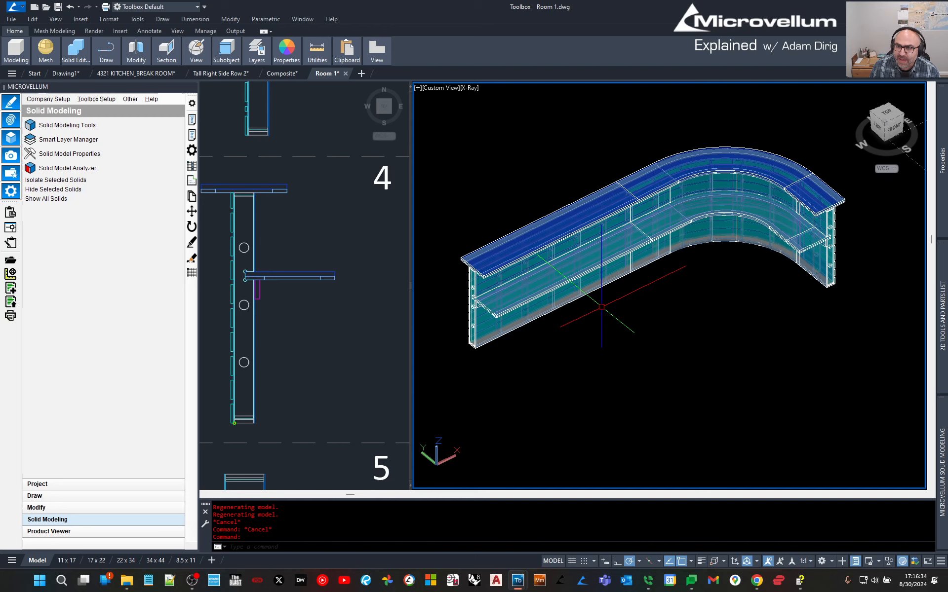
In the plan view, STRETCH the shelf end to lengthen the shelf profile.
left_click(327, 328)
key("Escape")
key("Escape")
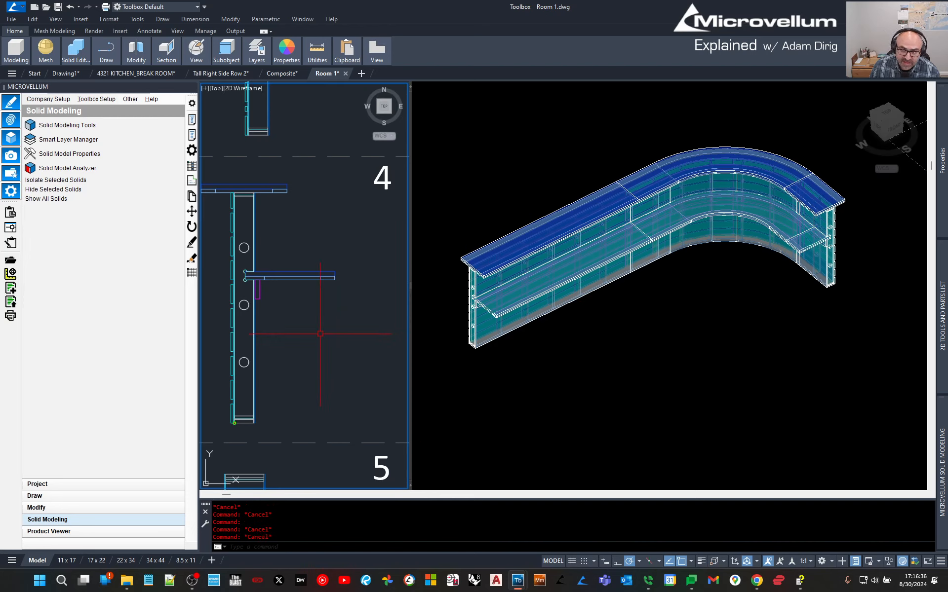
left_click(350, 309)
left_click(243, 250)
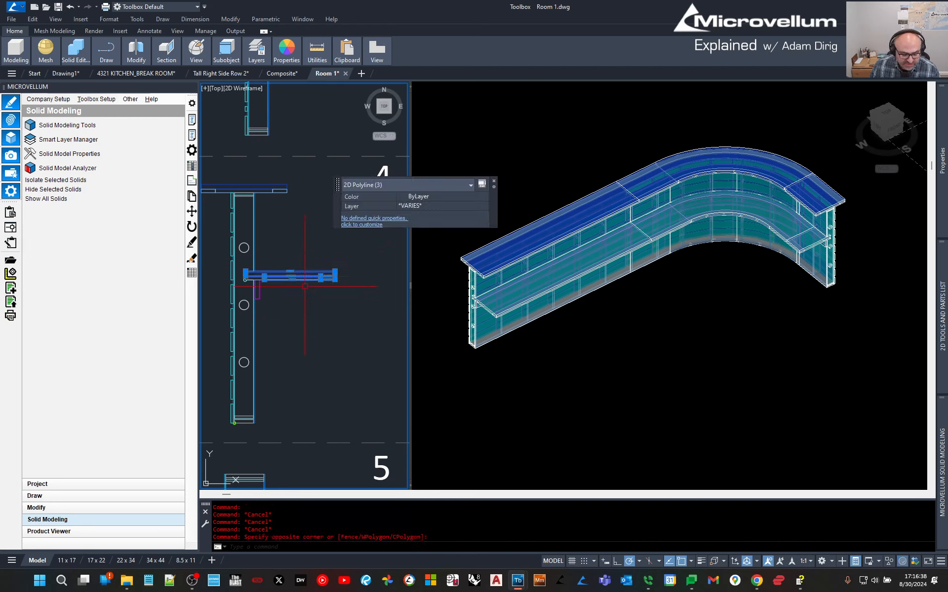
type("s")
key("Return")
left_click(302, 328)
left_click(314, 328)
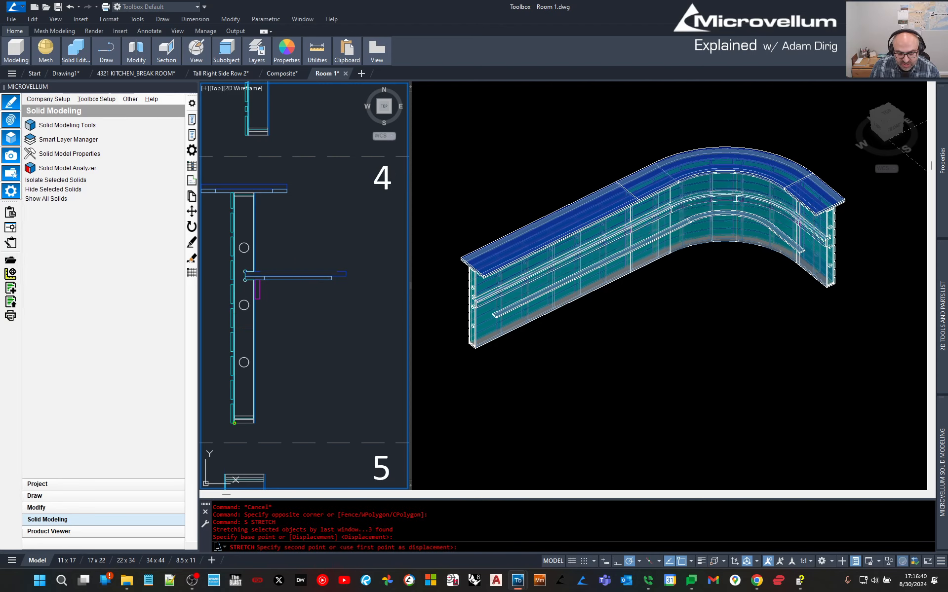
MOVE the upper circle of the profile higher up.
scroll(250, 245, "up", 6)
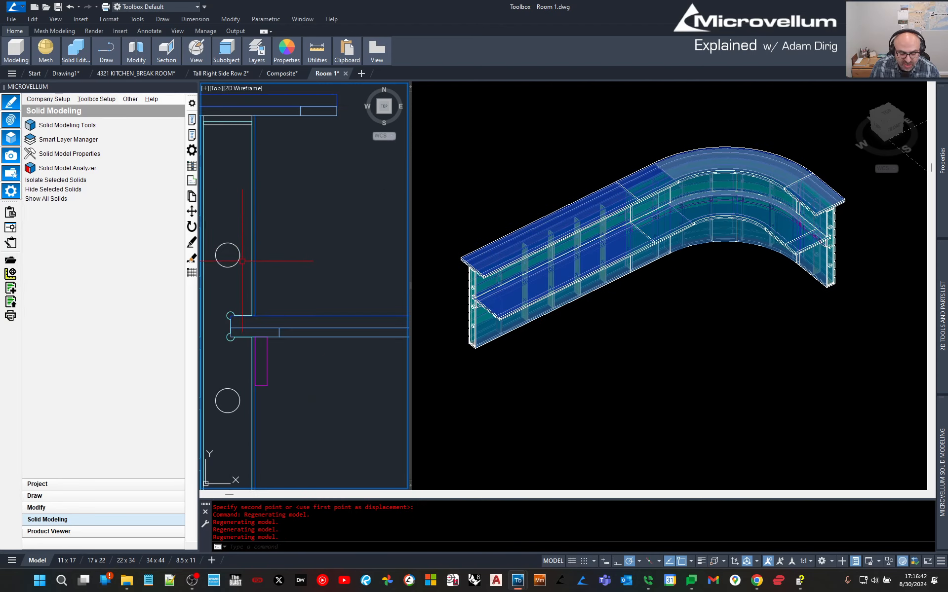
middle_click_drag(273, 285, 279, 286)
left_click(280, 286)
left_click(258, 264)
type("m")
key("Return")
left_click(332, 291)
left_click(334, 219)
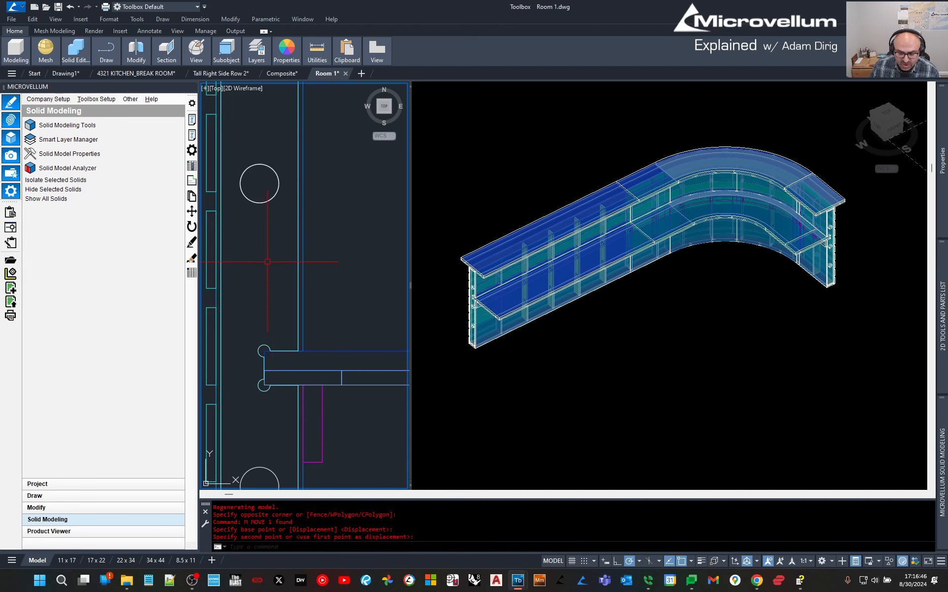
Draw a new rectangle in the plan profile with RECTANG.
key("Escape")
type("rec")
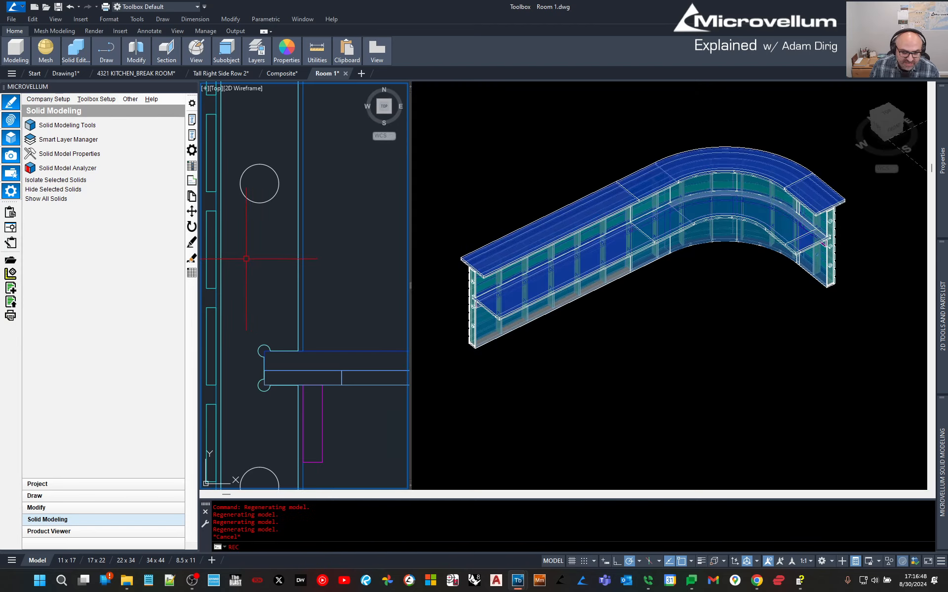
key("Return")
left_click(241, 253)
left_click(280, 308)
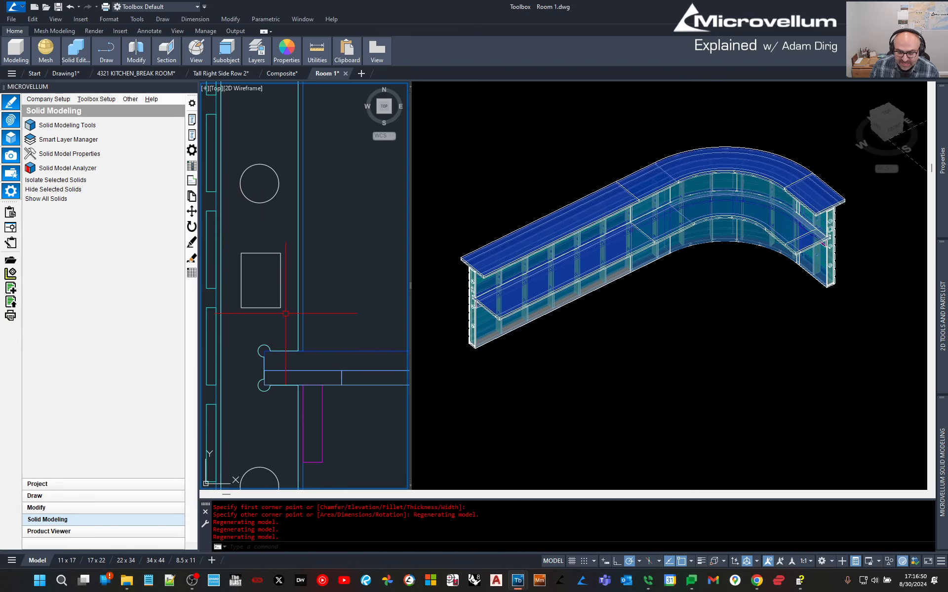
left_click(887, 393)
left_click(657, 345)
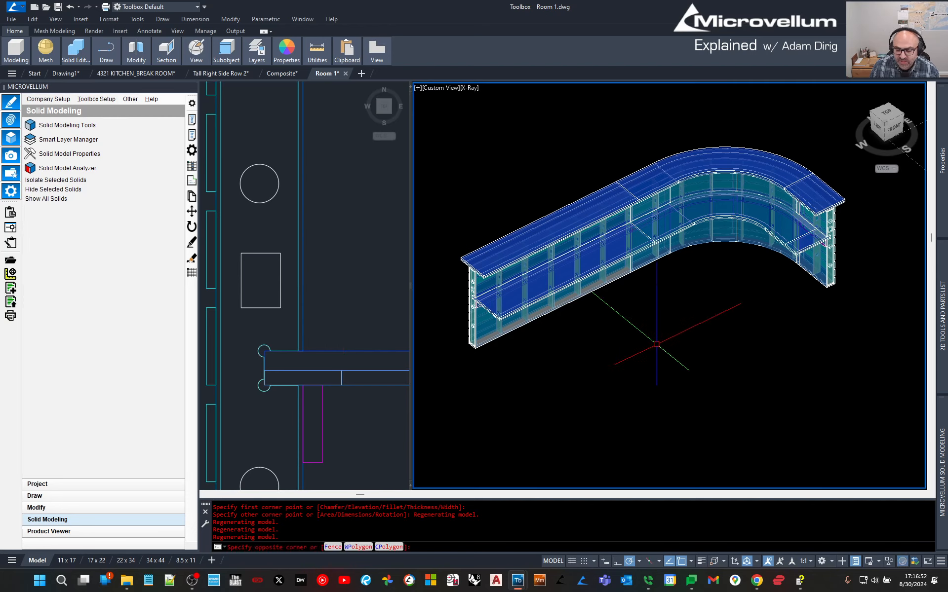
key("Escape")
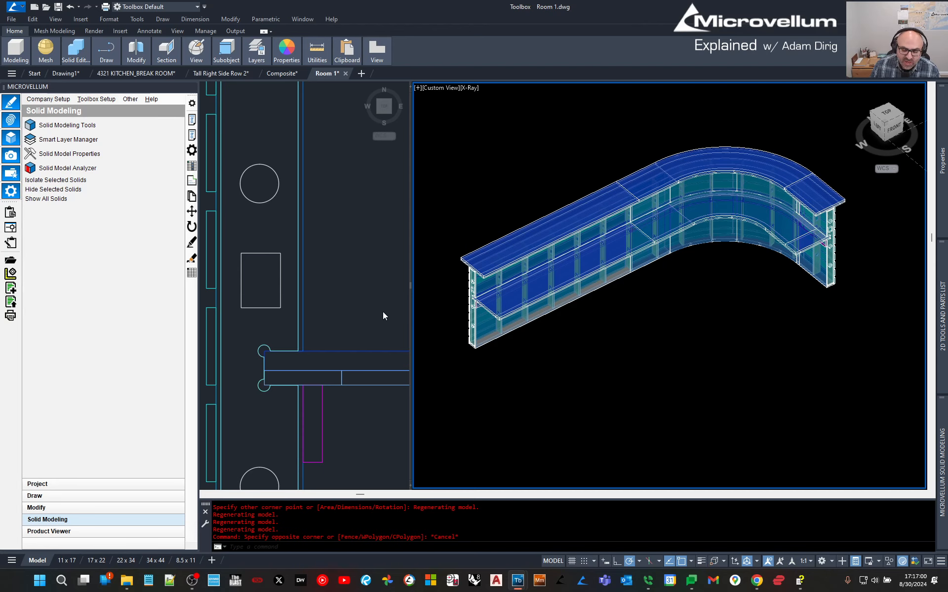
mouse_move(938, 459)
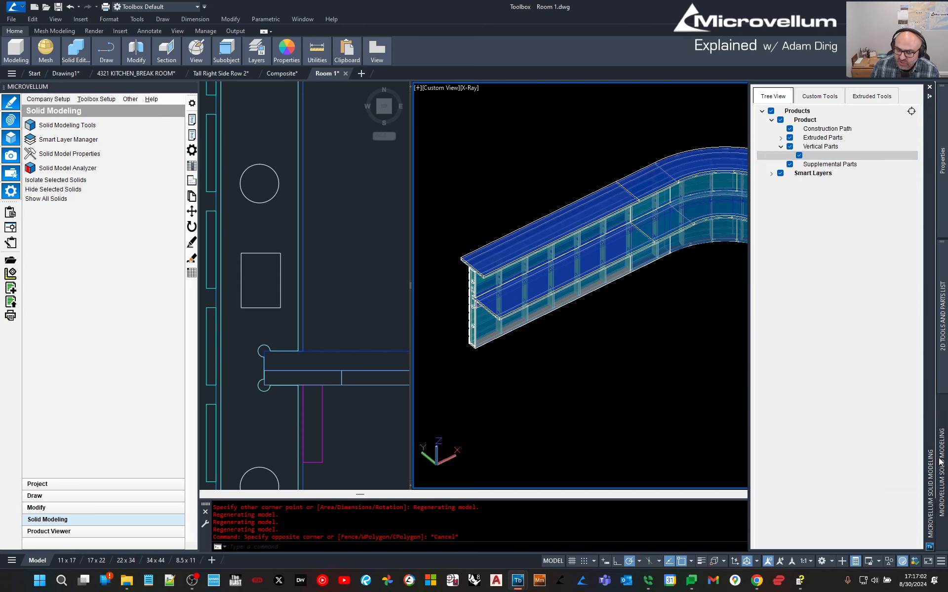
Edit the Stud .75 IN part and set its Vertical Spacing to 12.
right_click(816, 155)
left_click(835, 162)
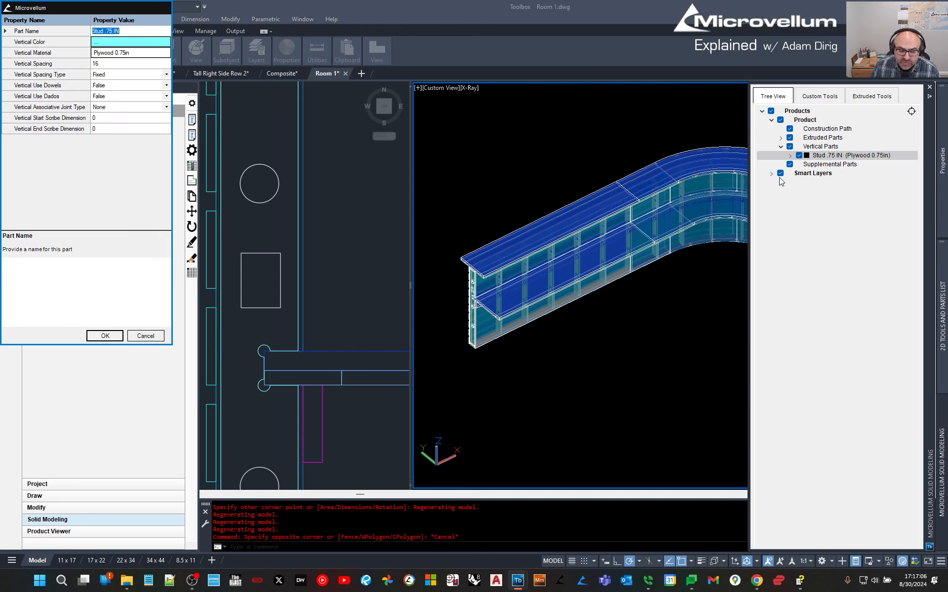
left_click(115, 65)
type("12")
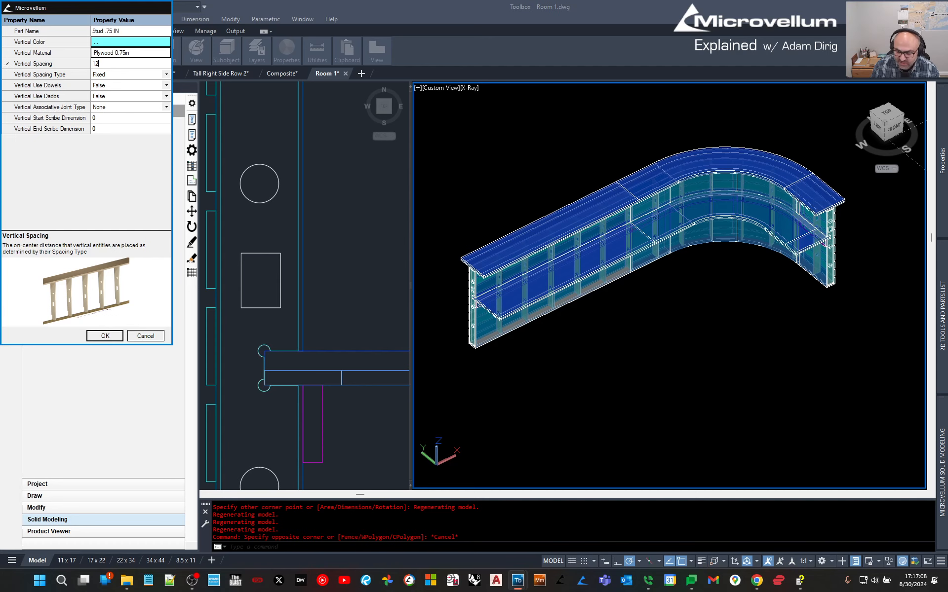
left_click(105, 335)
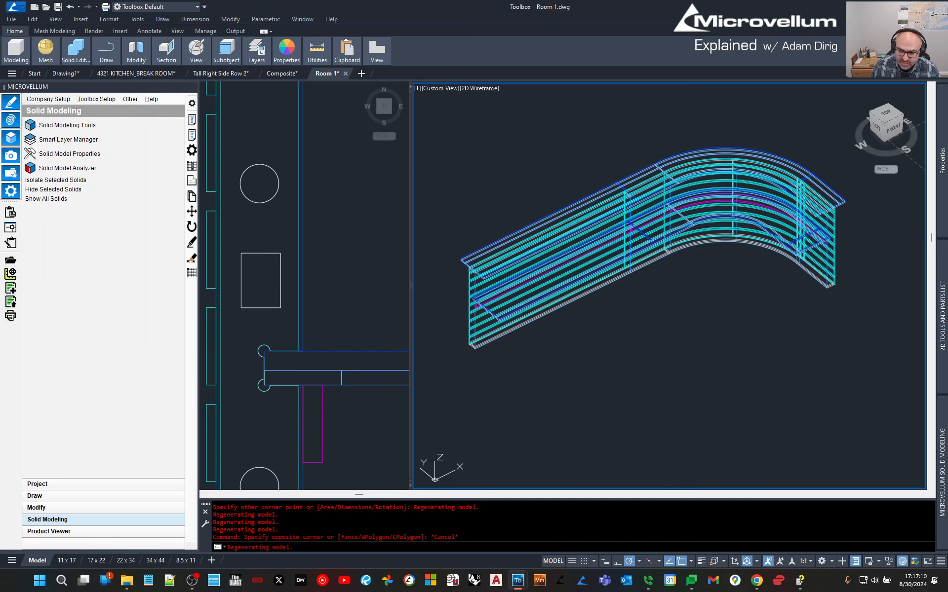
In the Extruded Tools, pick the straight and curved top slabs, then cancel the selection.
mouse_move(942, 478)
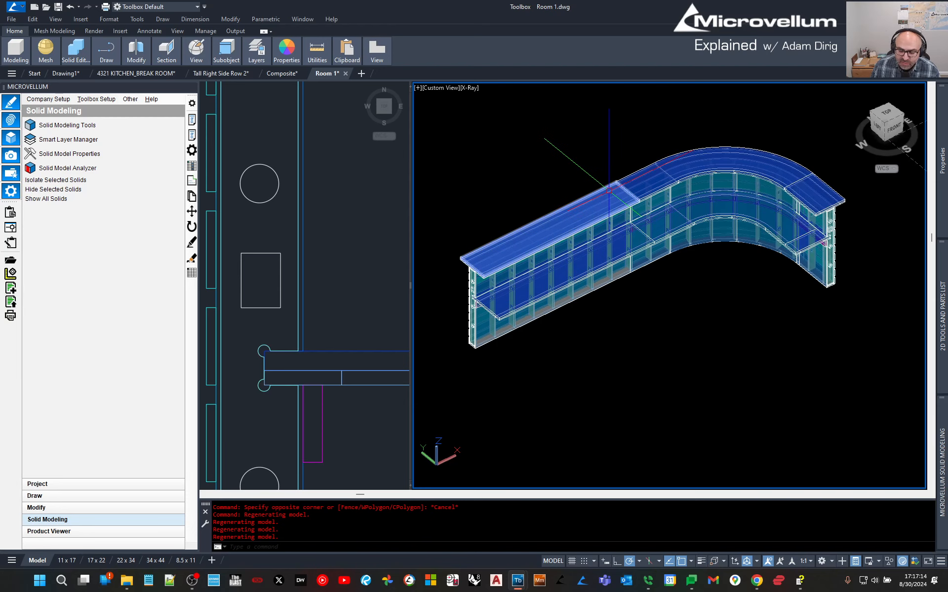
mouse_move(930, 508)
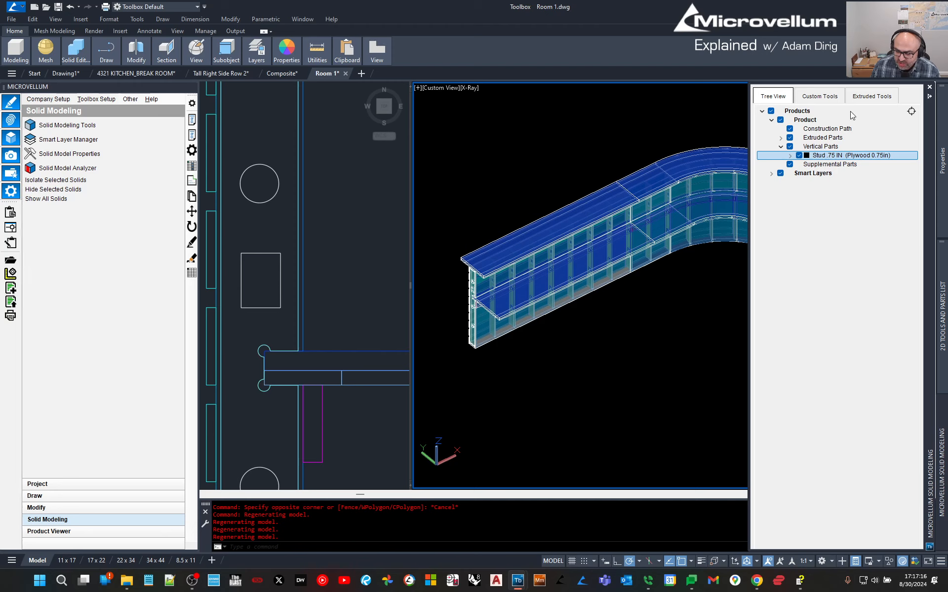
left_click(871, 97)
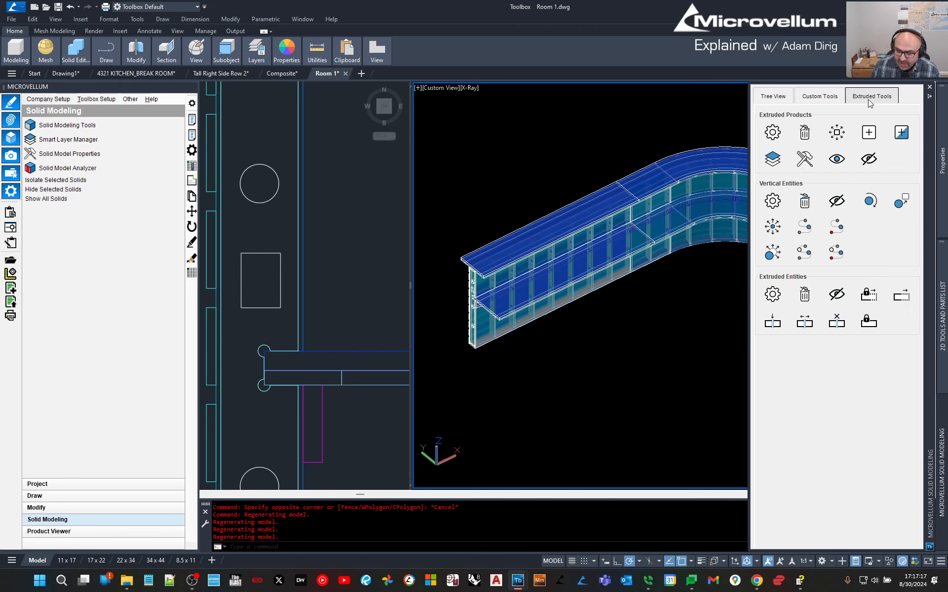
left_click(838, 321)
left_click(614, 202)
left_click(646, 186)
key("Return")
scroll(718, 198, "up", 2)
mouse_move(945, 525)
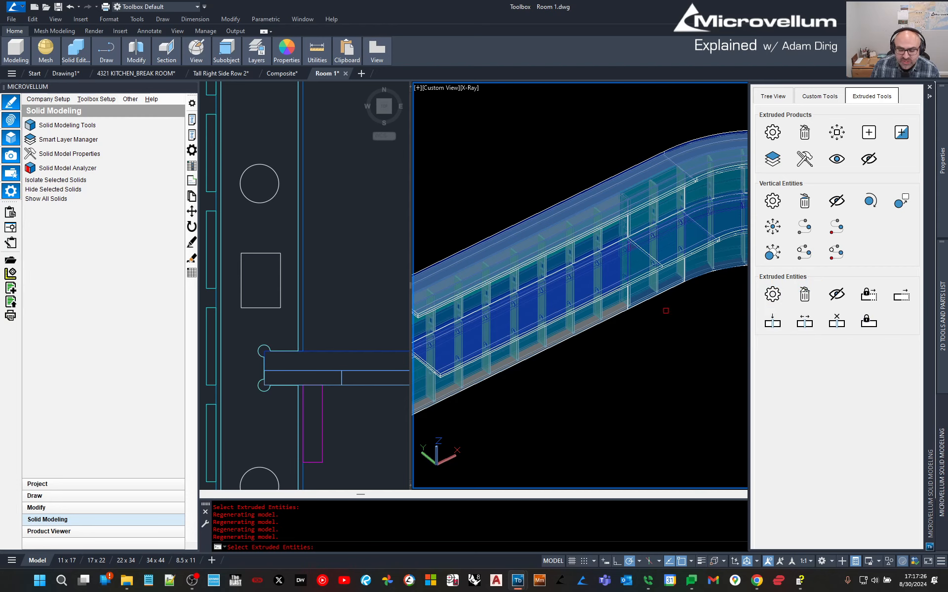
key("Escape")
key("Escape")
scroll(638, 364, "down", 3)
middle_click_drag(645, 383, 651, 366)
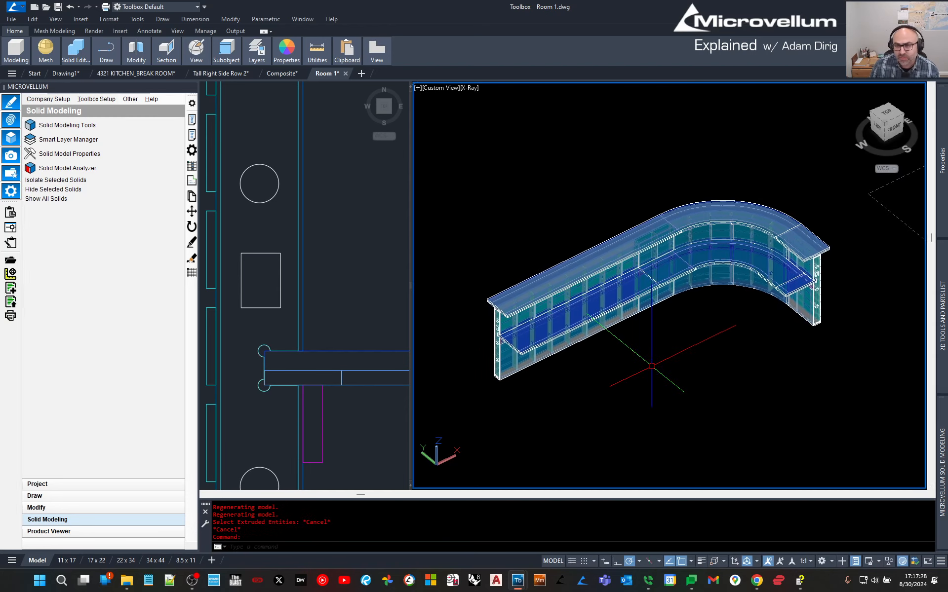
Show the product tree and open the Products list options.
mouse_move(942, 474)
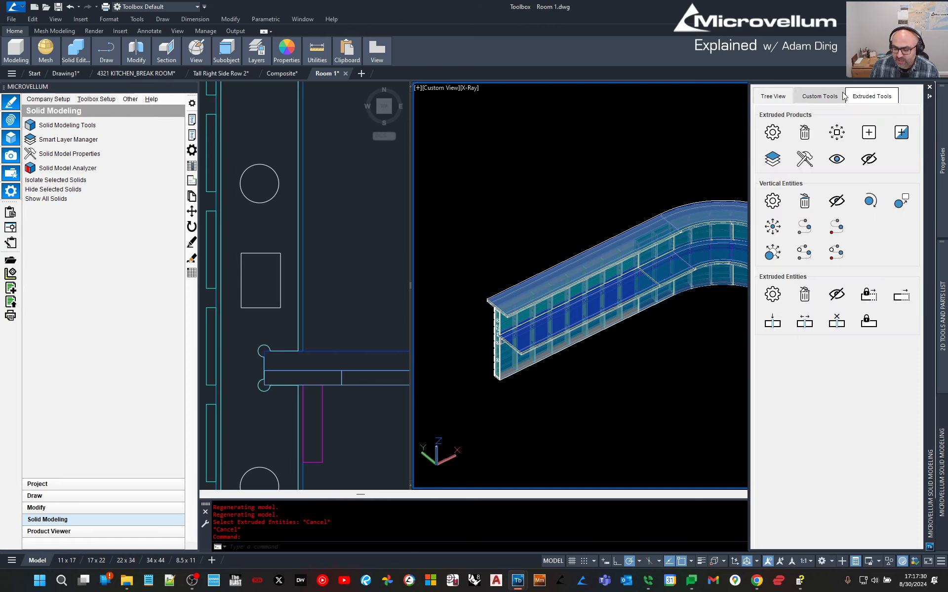
left_click(774, 97)
right_click(799, 111)
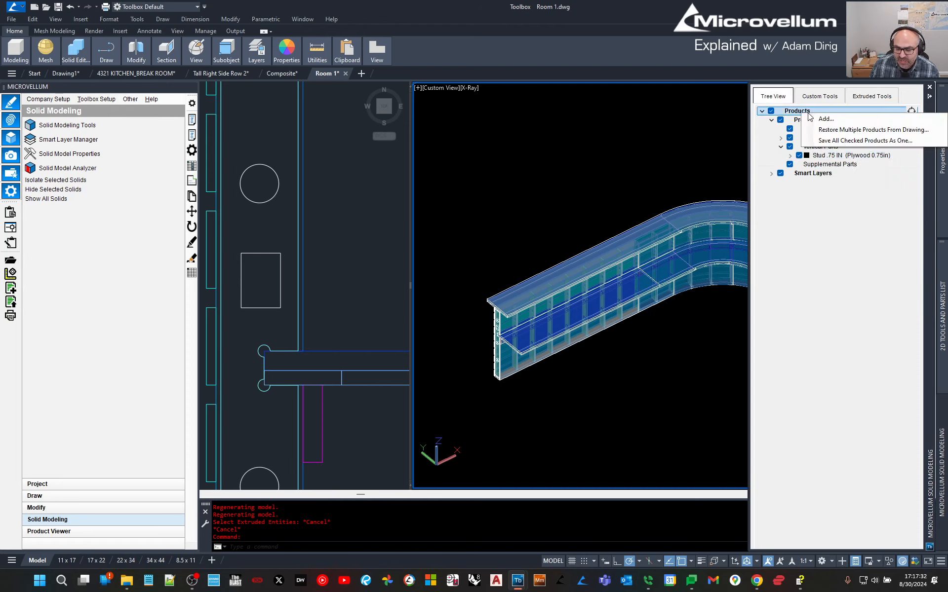
key("Escape")
key("Escape")
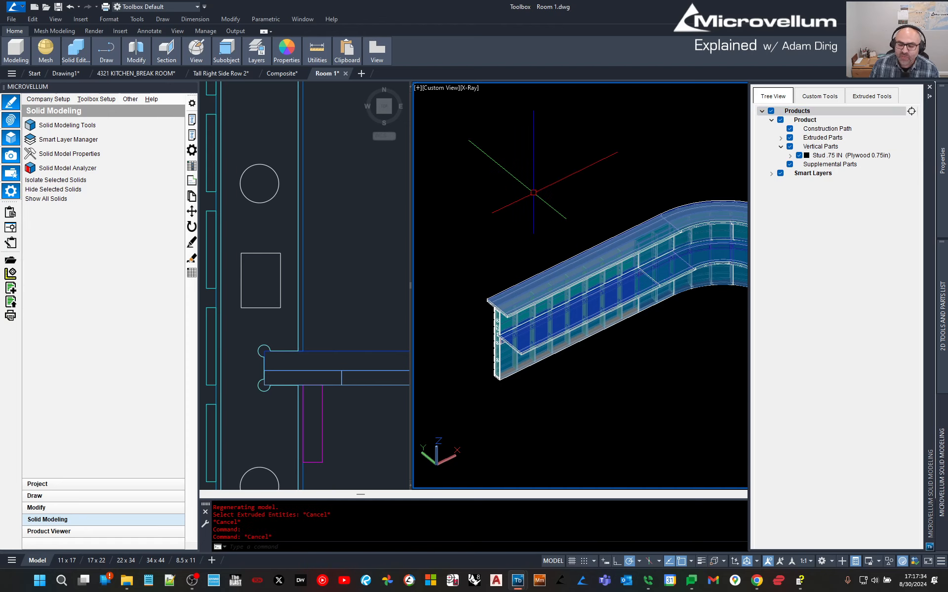
Pan and zoom the 3D view to inspect the curved counter with its studs.
scroll(546, 202, "down", 2)
middle_click_drag(532, 163, 711, 266)
scroll(504, 277, "up", 3)
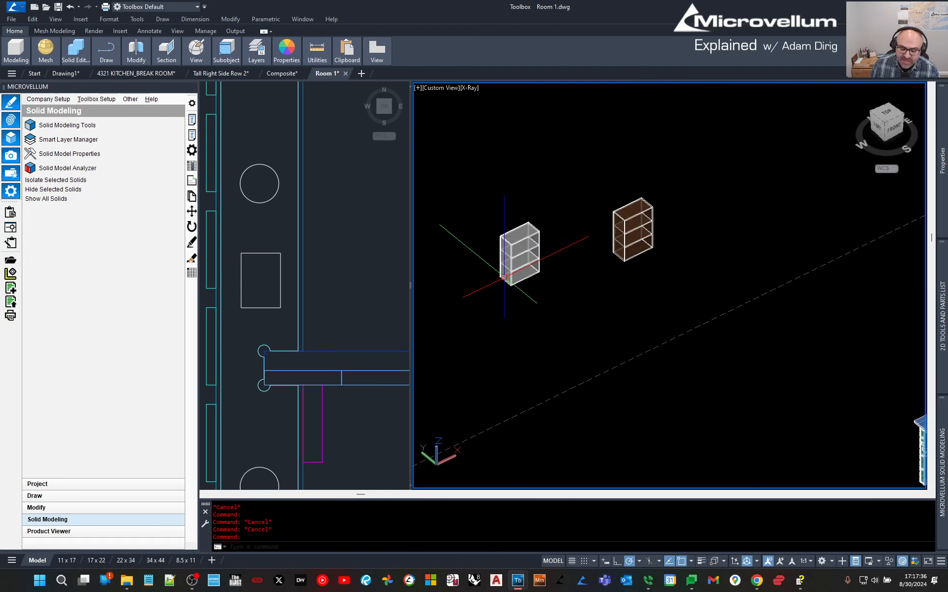
scroll(620, 247, "up", 3)
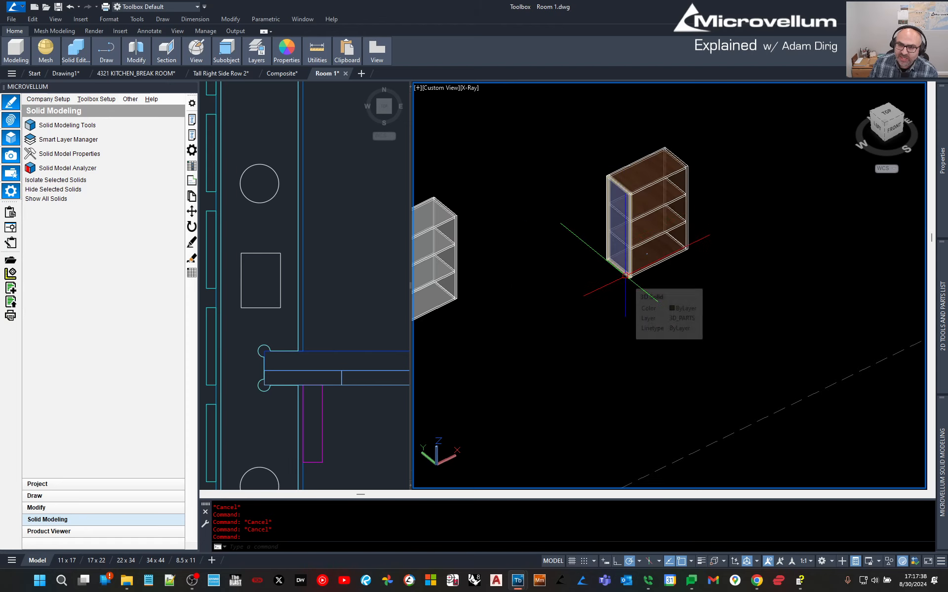
scroll(612, 207, "down", 3)
middle_click_drag(714, 262, 455, 243)
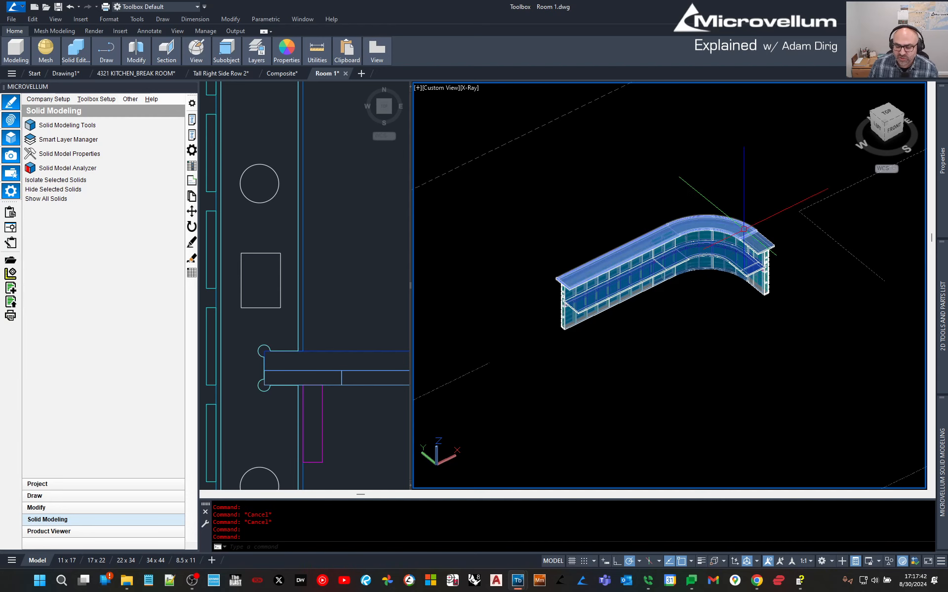
scroll(661, 326, "up", 2)
scroll(665, 333, "down", 1)
scroll(665, 333, "up", 2)
scroll(691, 329, "down", 1)
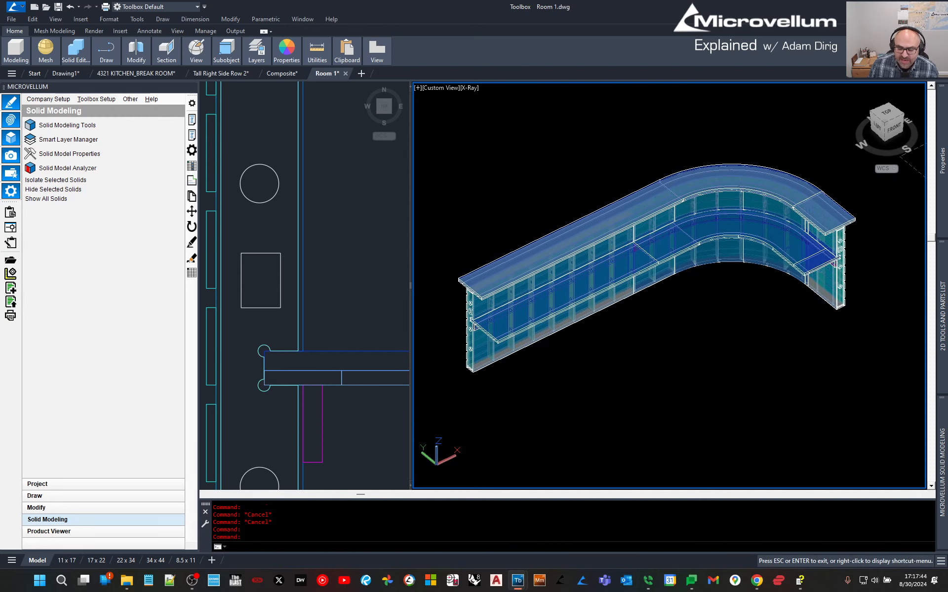
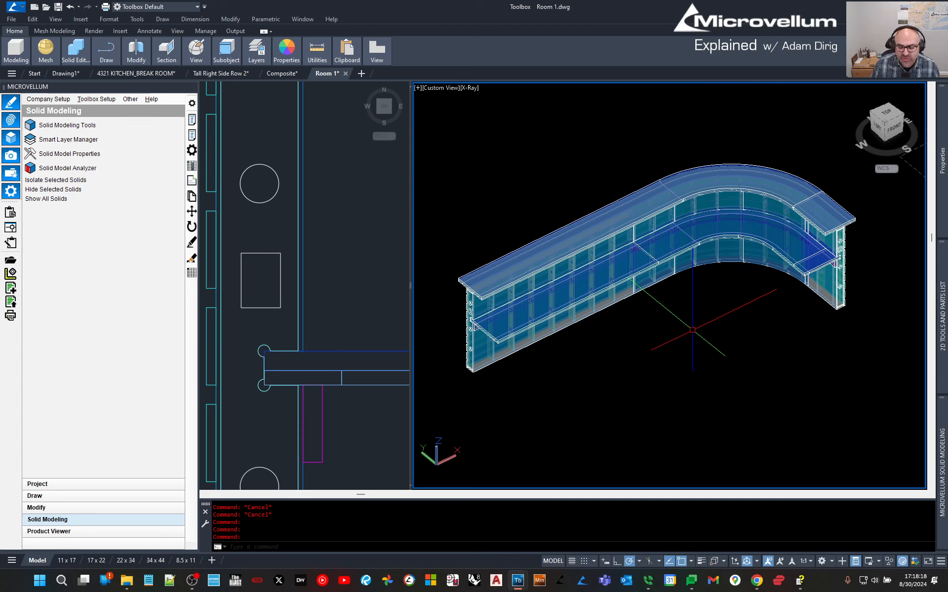
Zoom the curved counter to fill the X-Ray view, exit Pan, and bring the Microvellum training videos browser forward.
scroll(693, 330, "down", 4)
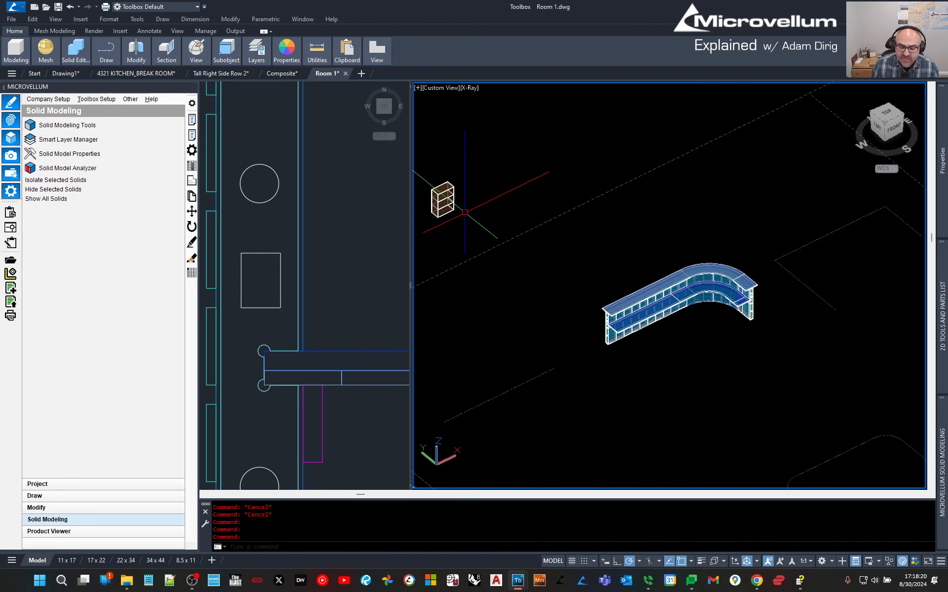
scroll(683, 311, "up", 5)
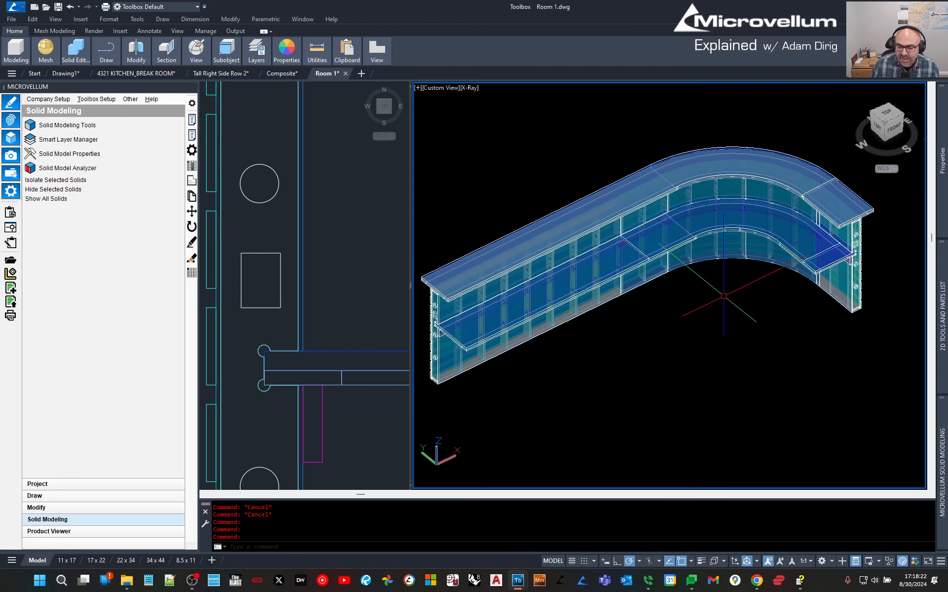
key("Escape")
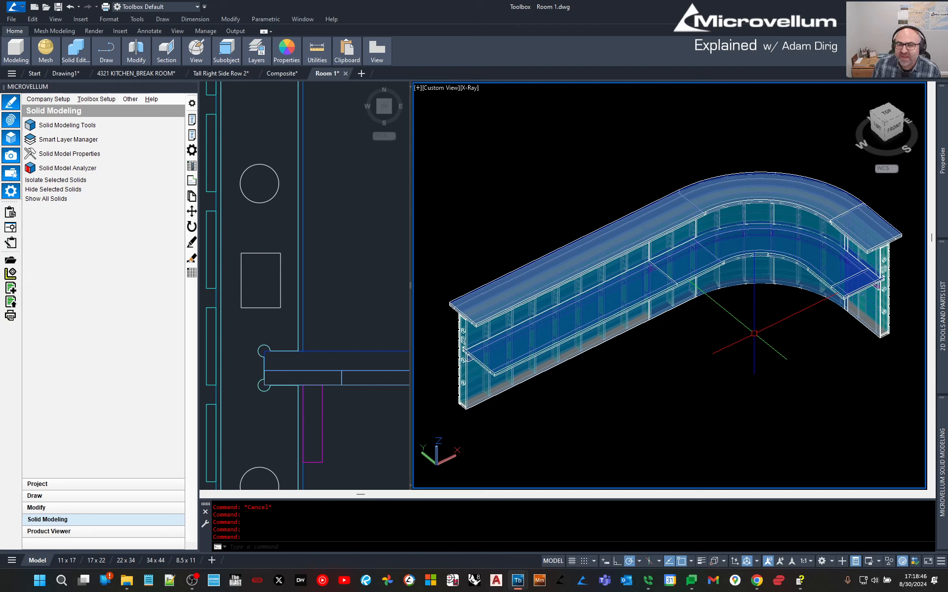
left_click_drag(503, 0, 624, 78)
Maximize the browser and view the recommended workstations article, sample output PDF, training videos, and Microvellum homepage.
double_click(624, 78)
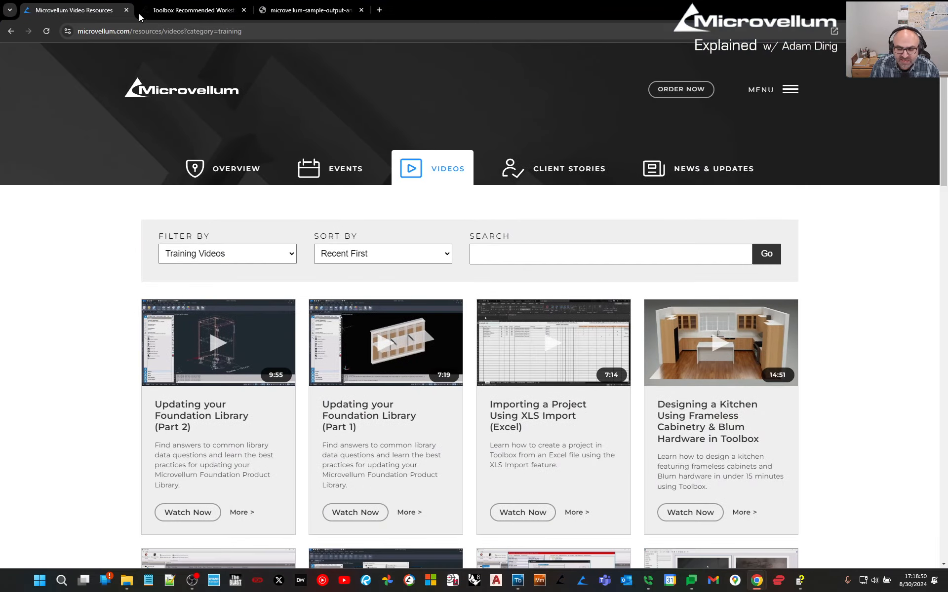
left_click(198, 11)
left_click(301, 11)
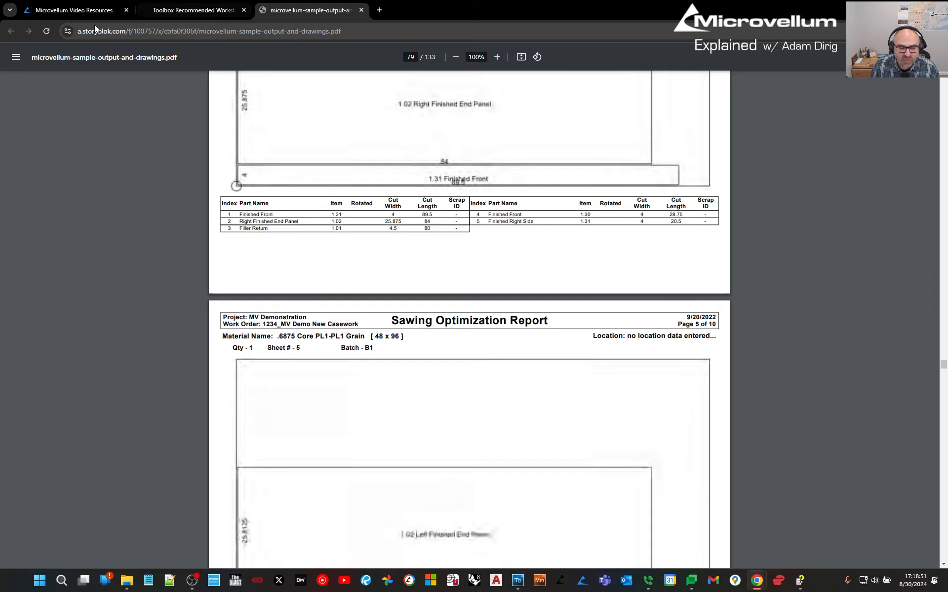
left_click(74, 10)
left_click(190, 103)
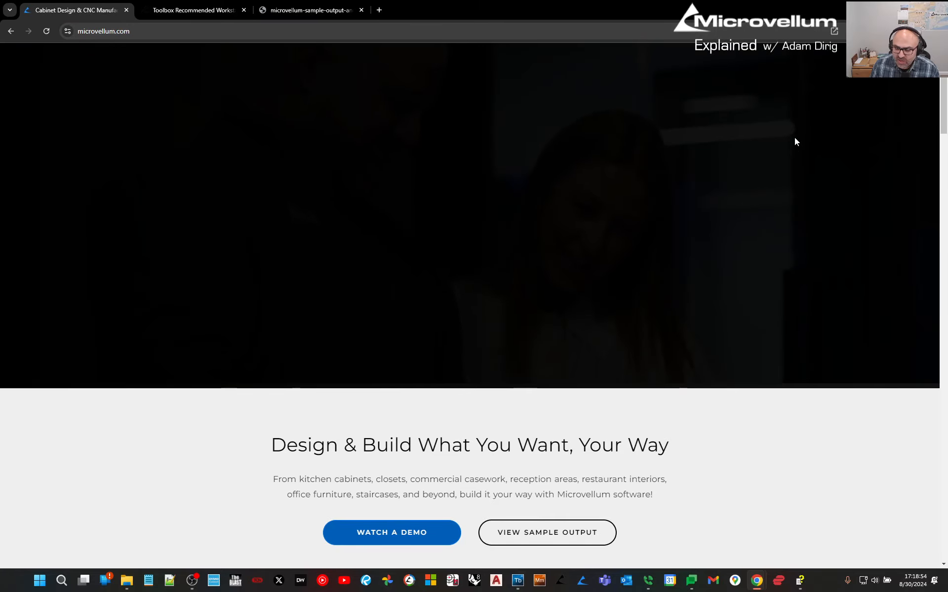
Scroll to the homepage's Upcoming Events, then move the browser aside to reveal the counter drawing.
scroll(403, 540, "down", 20)
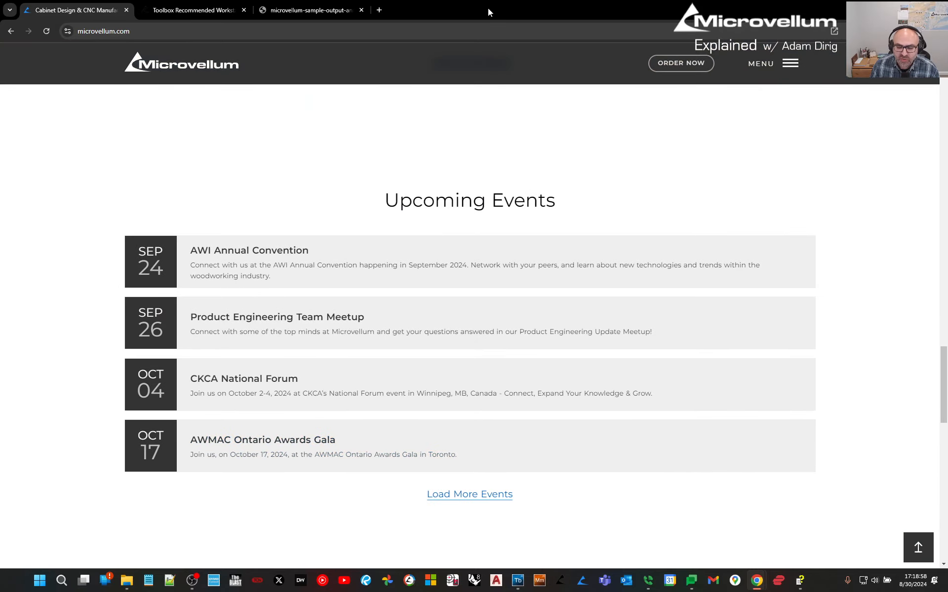
left_click_drag(490, 11, 14, 1)
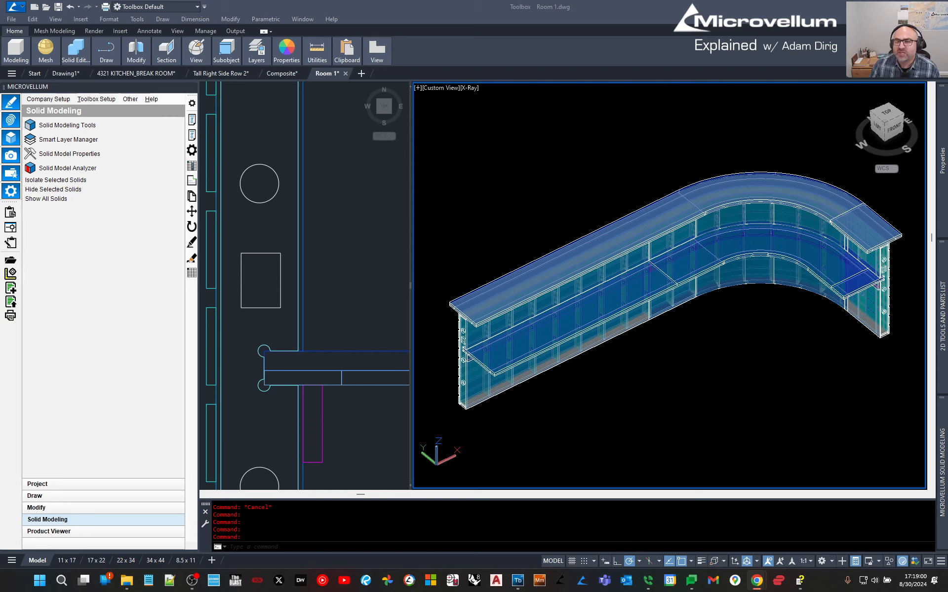
left_click(501, 144)
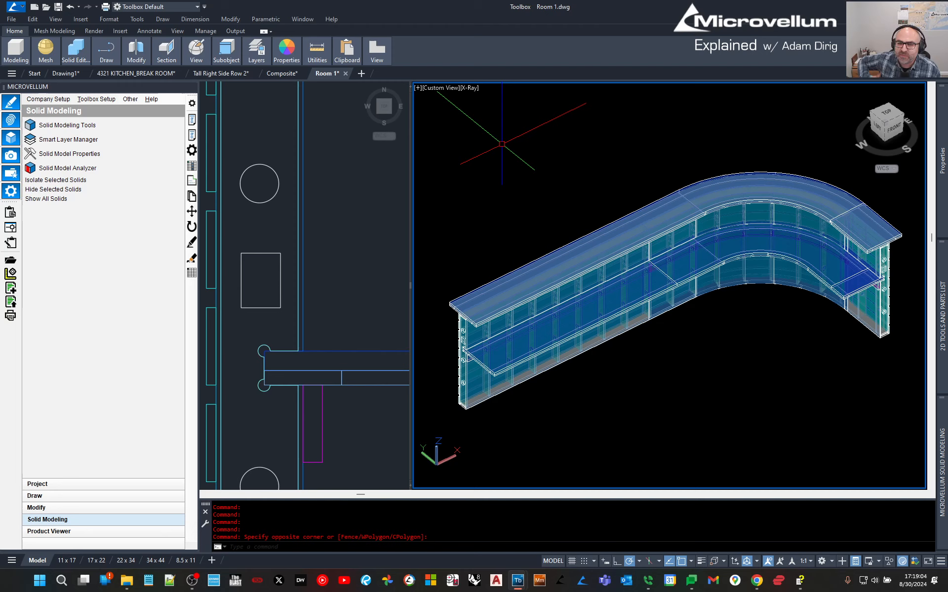